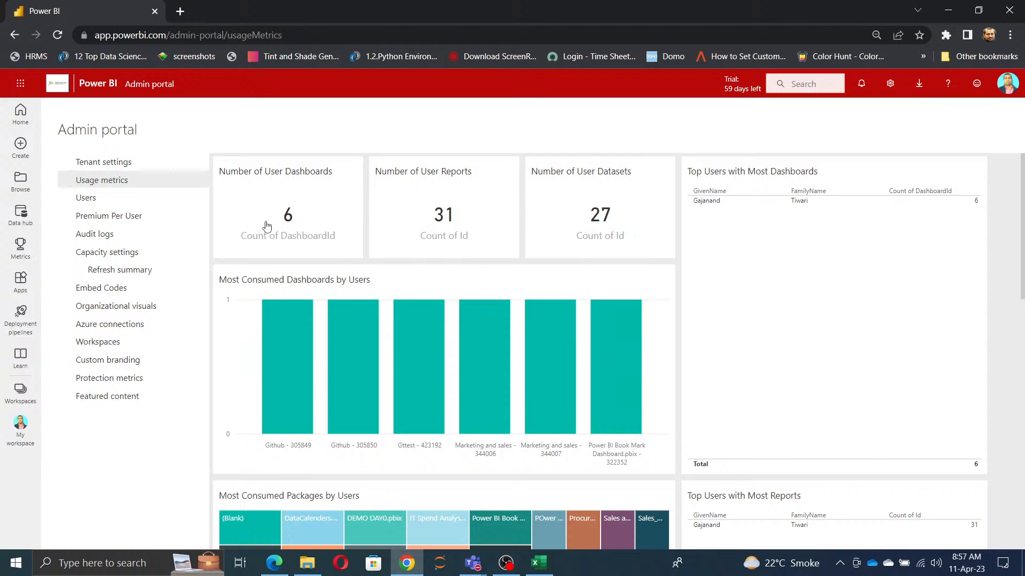
# Step: Review the admin portal's usage metrics dashboard, from the user dashboard counts down to the group report tables
pyautogui.scroll(-5, 827, 462)
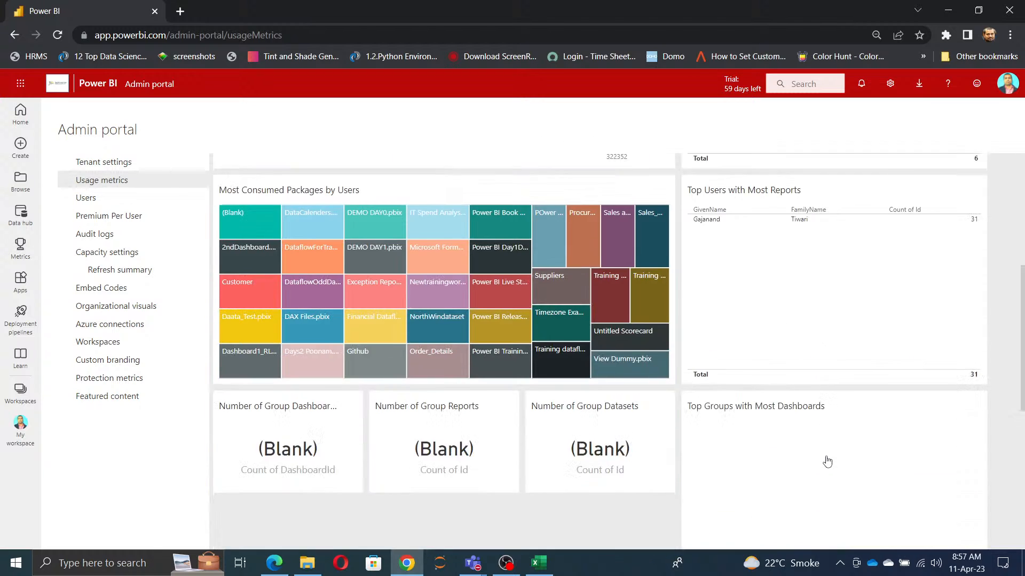
pyautogui.scroll(-2, 827, 461)
pyautogui.scroll(-4, 828, 461)
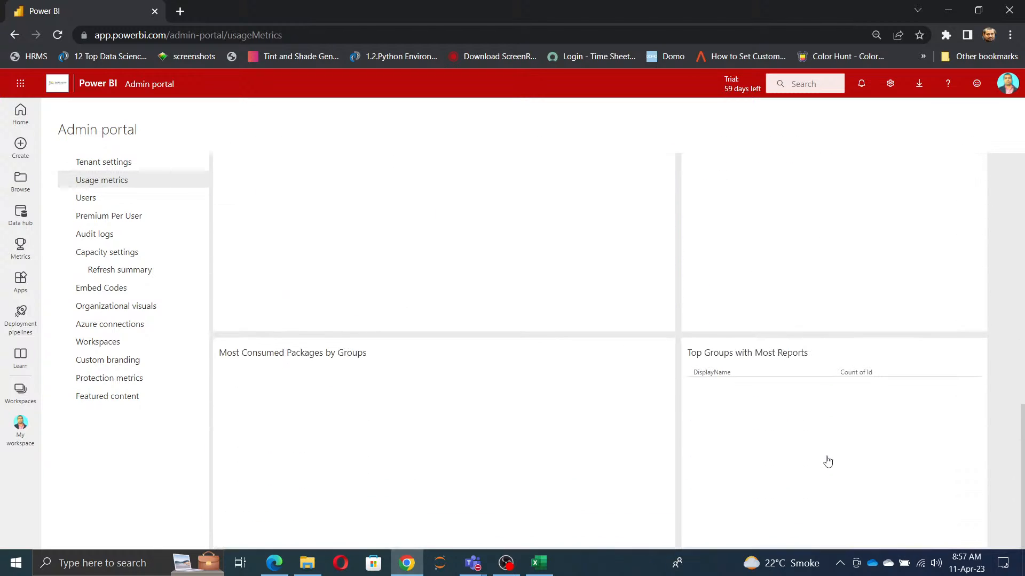
pyautogui.scroll(5, 828, 459)
# Step: Go to the Microsoft 365 admin center from the admin portal's Users page and look over its home page cards
pyautogui.click(87, 202)
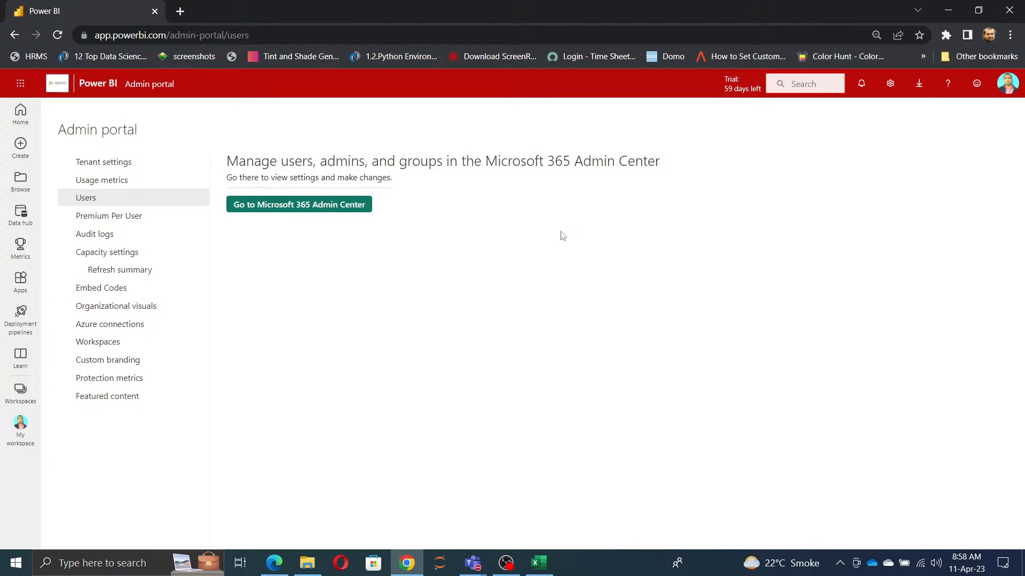
pyautogui.click(324, 212)
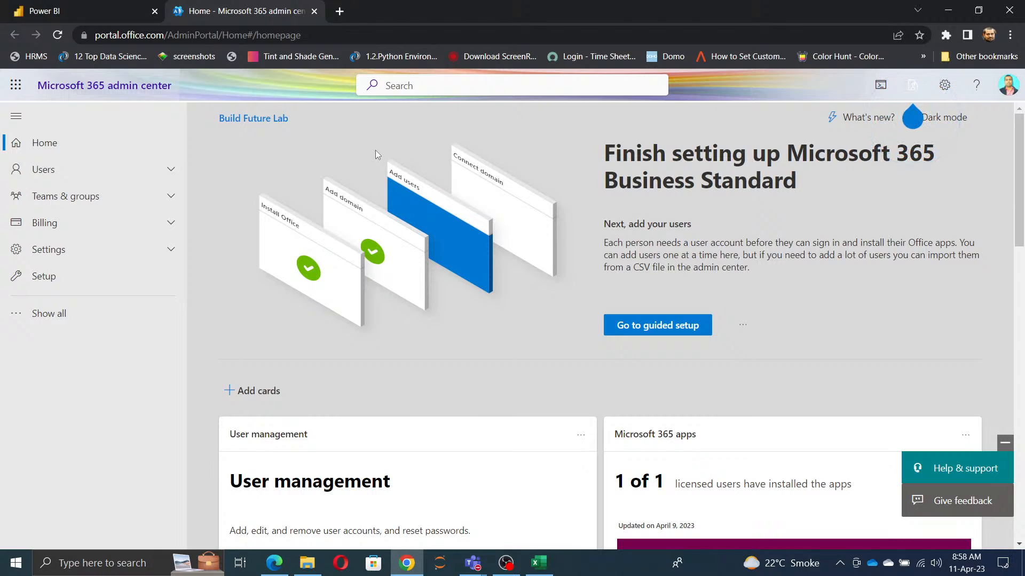
pyautogui.scroll(-6, 766, 354)
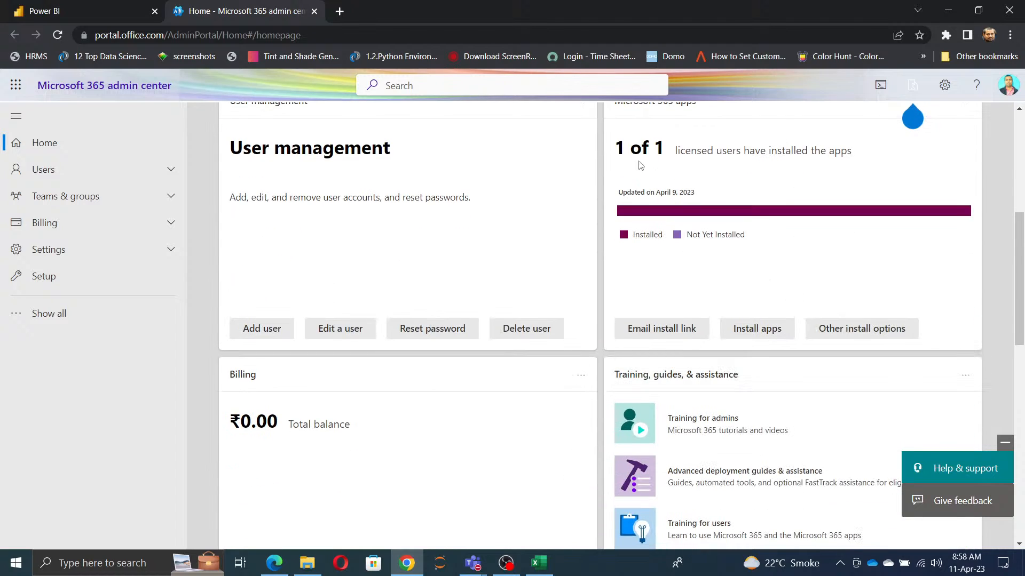
pyautogui.scroll(-4, 819, 321)
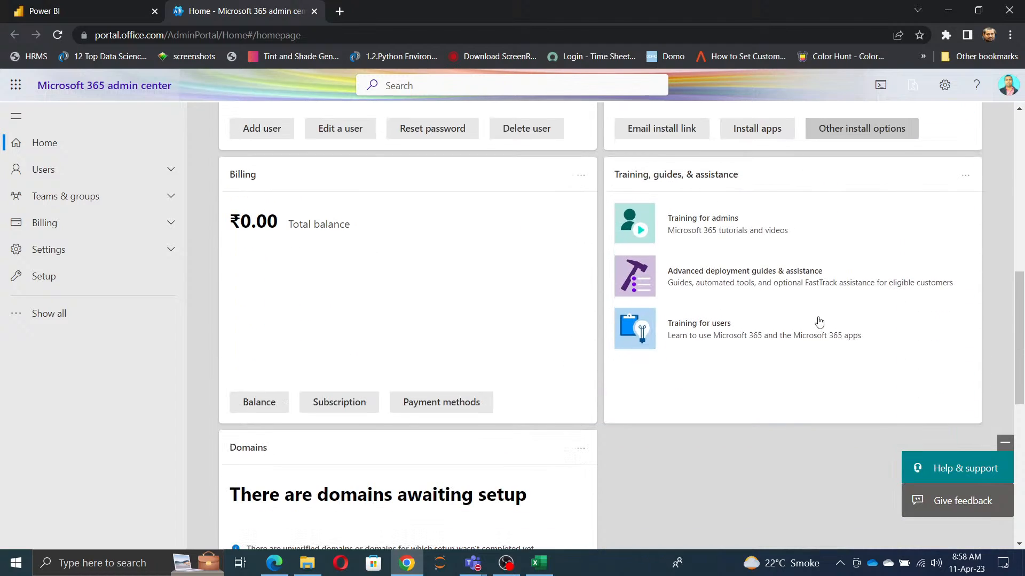
pyautogui.scroll(-8, 379, 321)
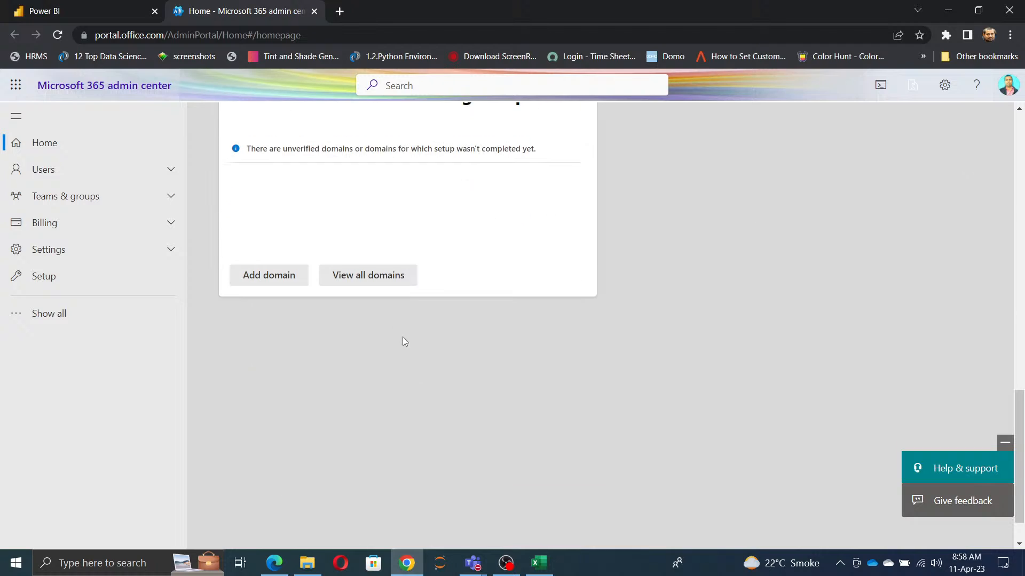
pyautogui.scroll(18, 423, 353)
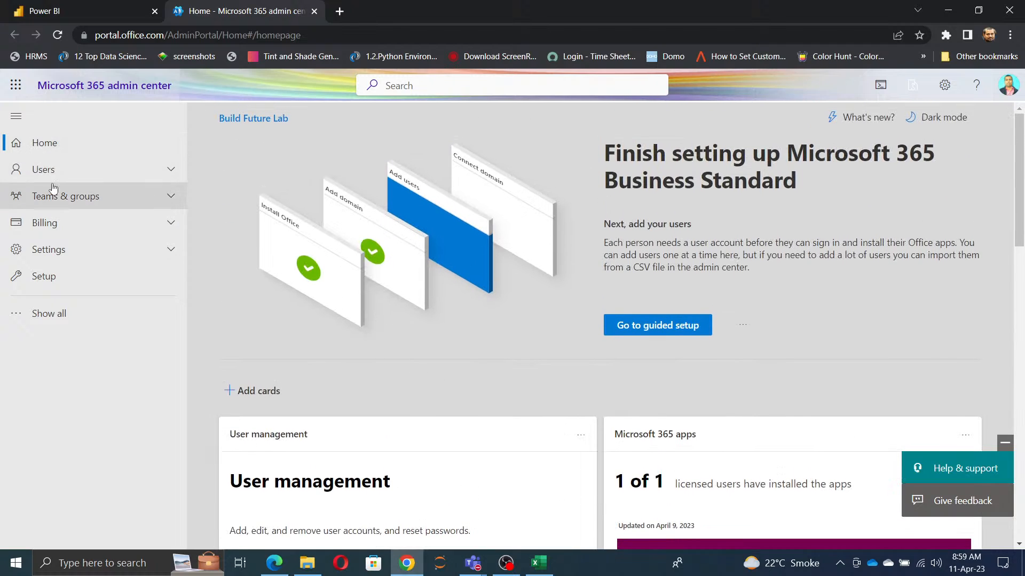
# Step: View the active users list in the Microsoft 365 admin center and return to the Power BI admin portal
pyautogui.click(48, 170)
pyautogui.click(56, 193)
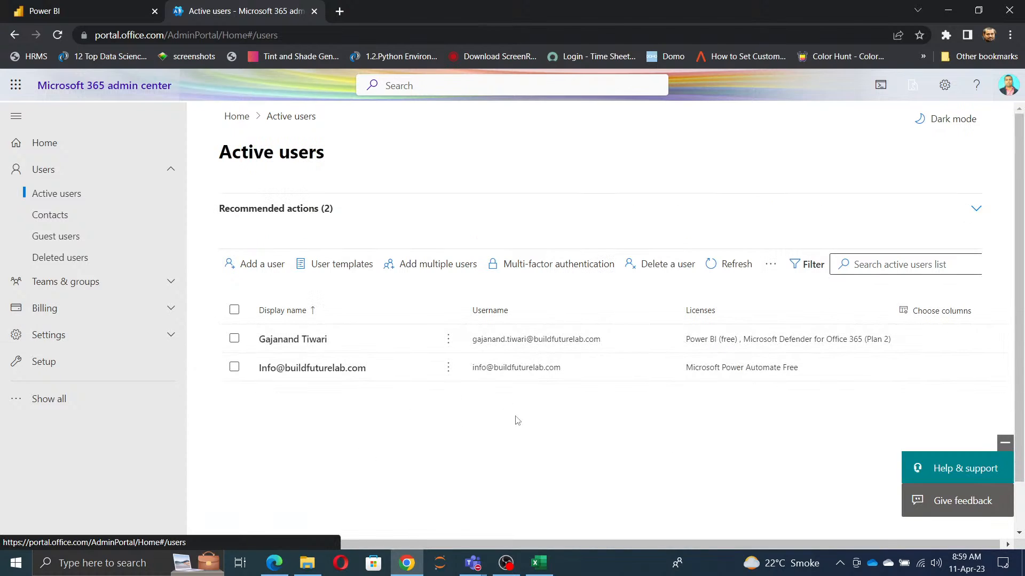
pyautogui.click(314, 11)
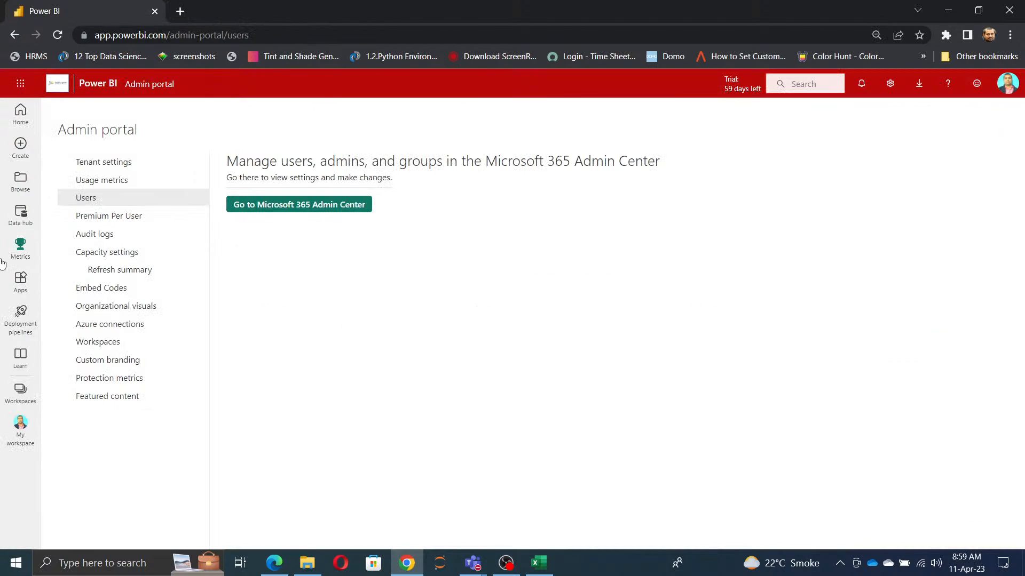
# Step: Go through the Premium Per User, Audit logs, Capacity settings and Embed Codes pages and open the Organizational visuals page
pyautogui.click(110, 216)
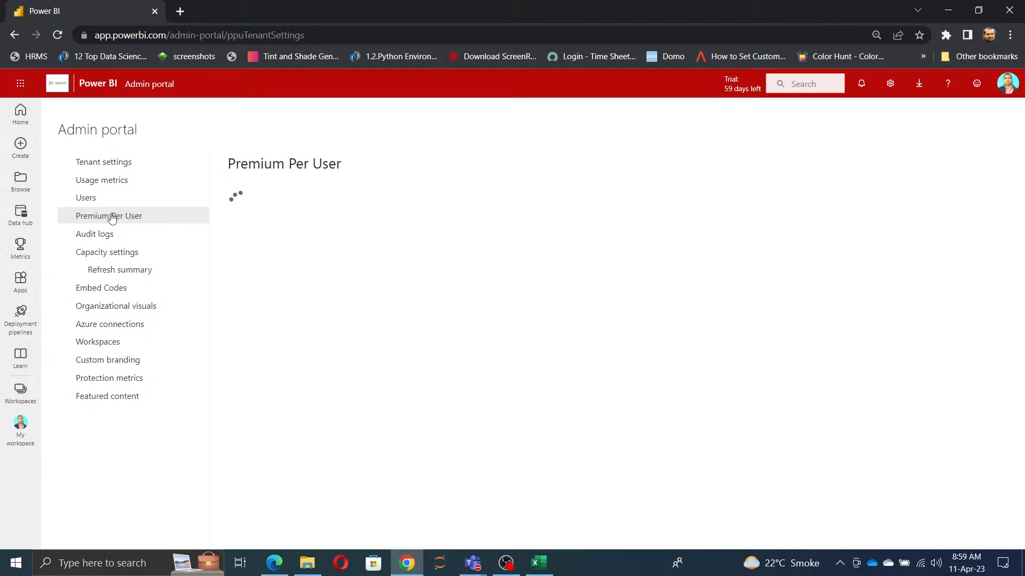
pyautogui.click(106, 243)
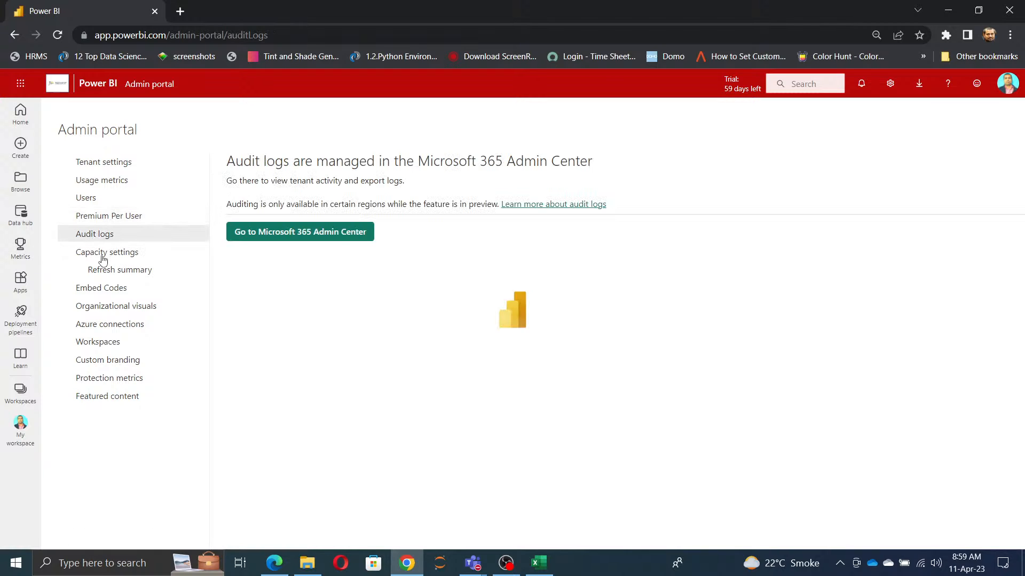
pyautogui.click(103, 259)
pyautogui.click(106, 291)
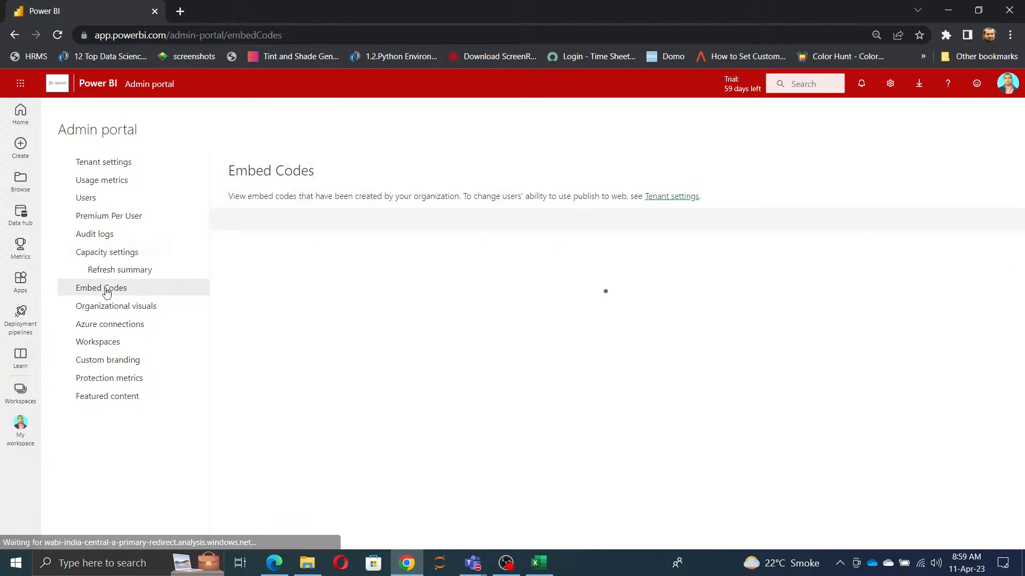
pyautogui.click(112, 308)
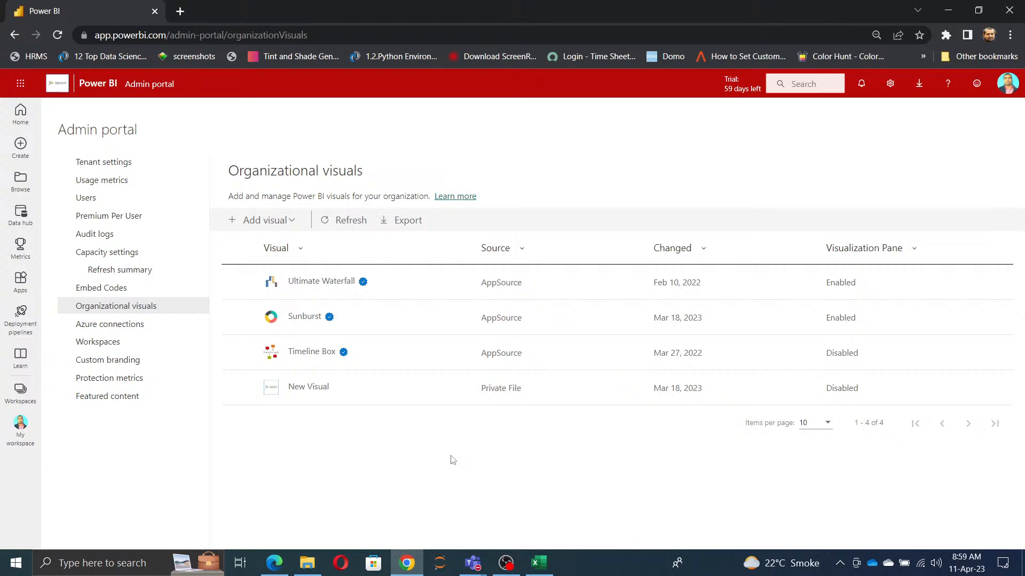
# Step: Open the POwer BI VKTraining file from File Explorer and return to the Organizational visuals page in the browser
pyautogui.click(309, 564)
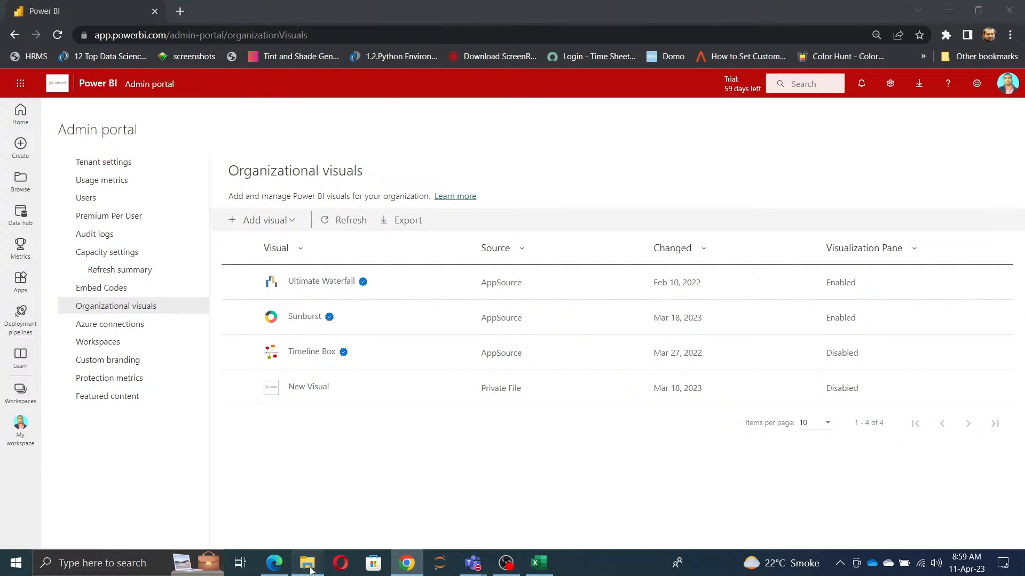
pyautogui.click(175, 335)
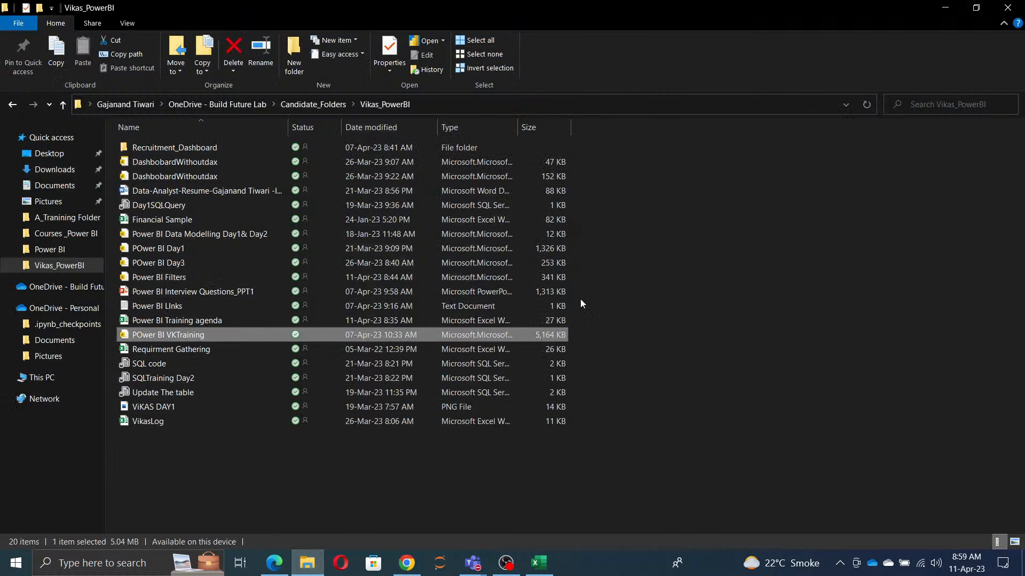
pyautogui.click(944, 7)
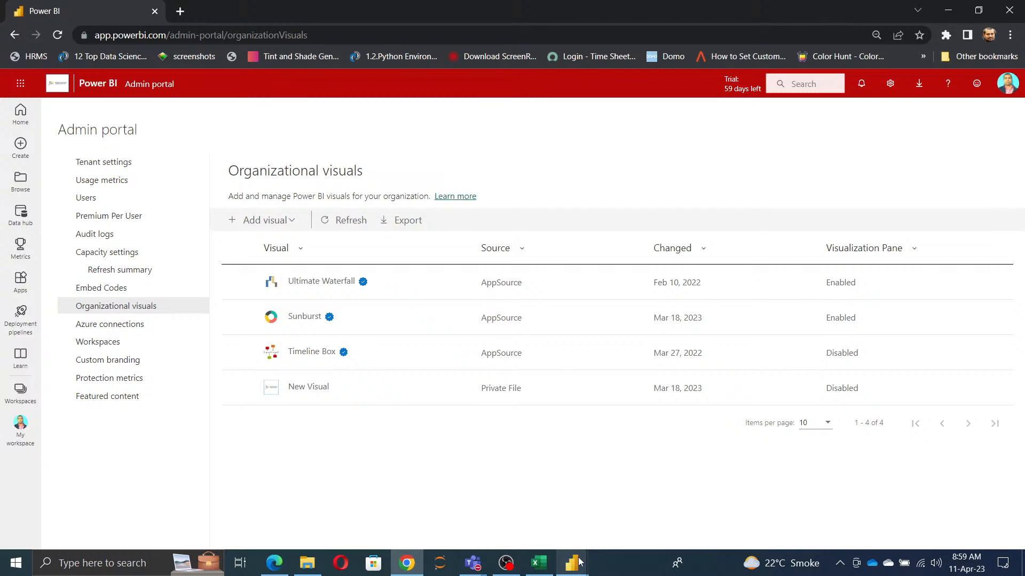
pyautogui.moveTo(580, 564)
pyautogui.click(607, 508)
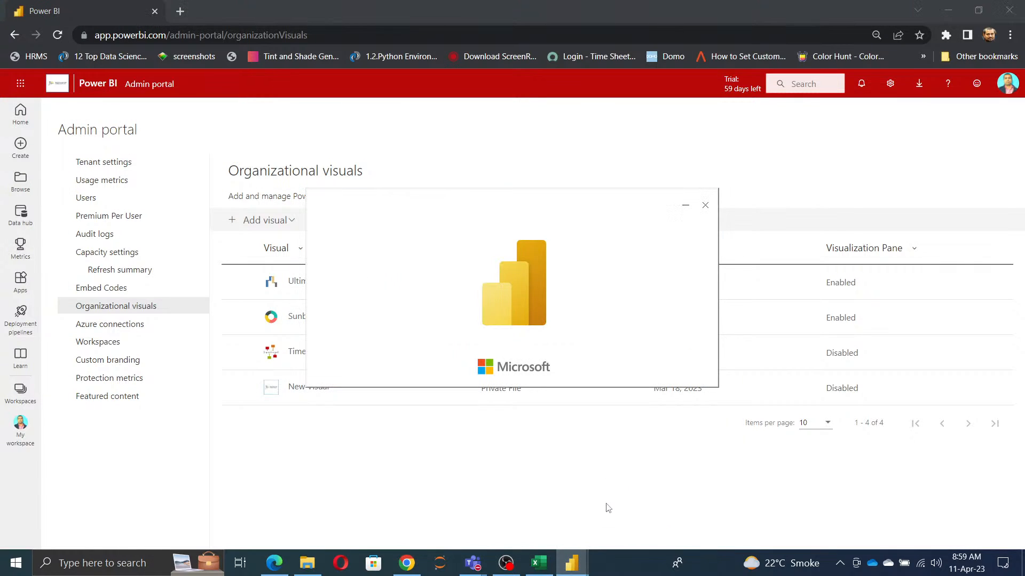
pyautogui.click(611, 490)
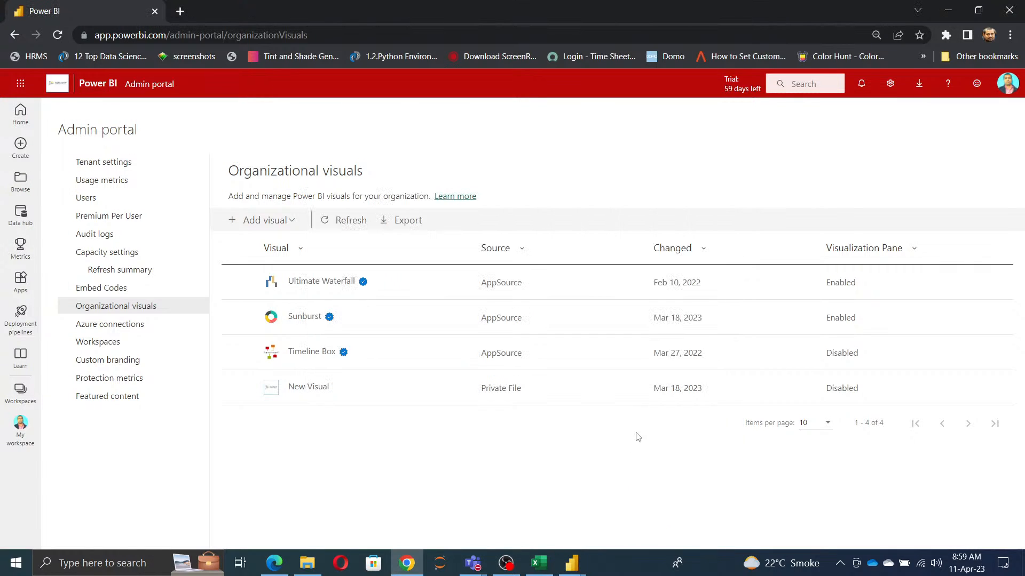
# Step: Start adding an organizational visual from a file and browse to the personal OneDrive Documents folder for the .pbiviz file
pyautogui.click(261, 225)
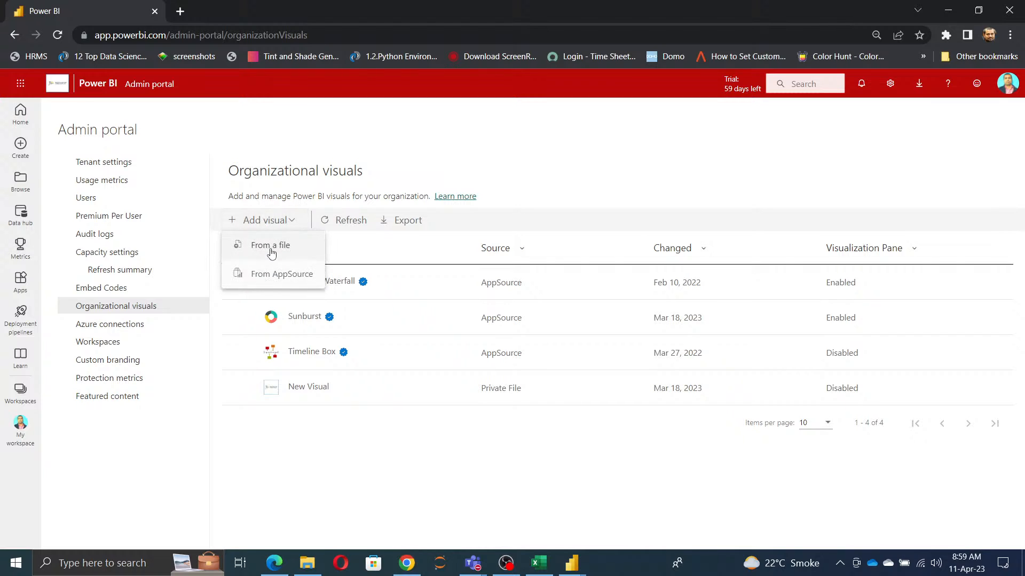
pyautogui.click(271, 247)
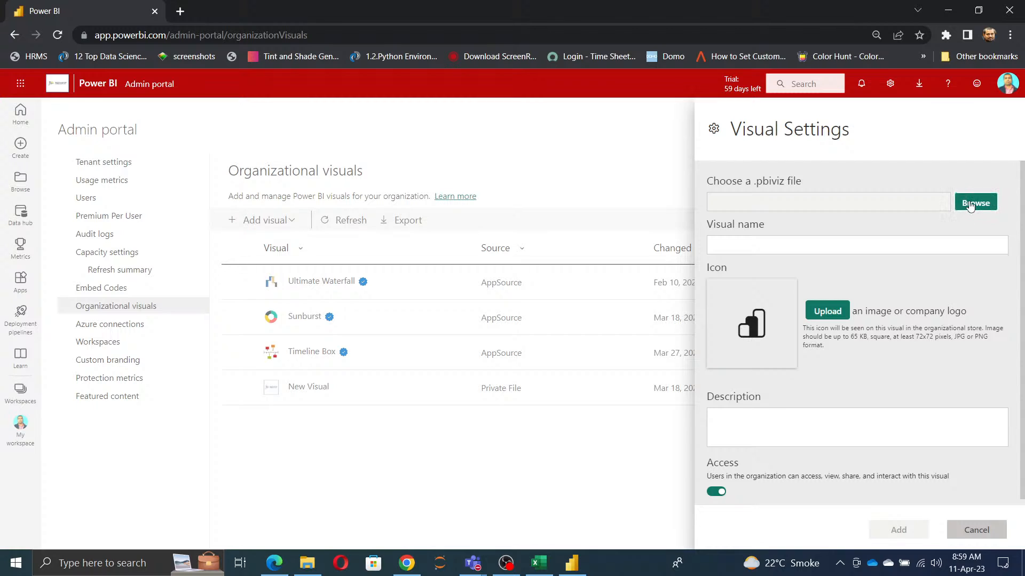
pyautogui.click(971, 204)
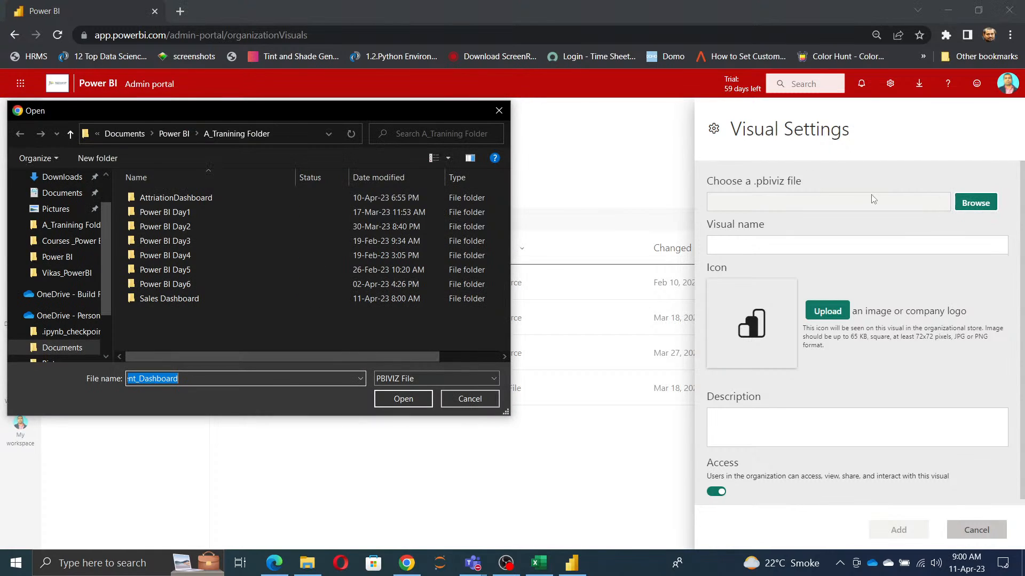
pyautogui.click(62, 348)
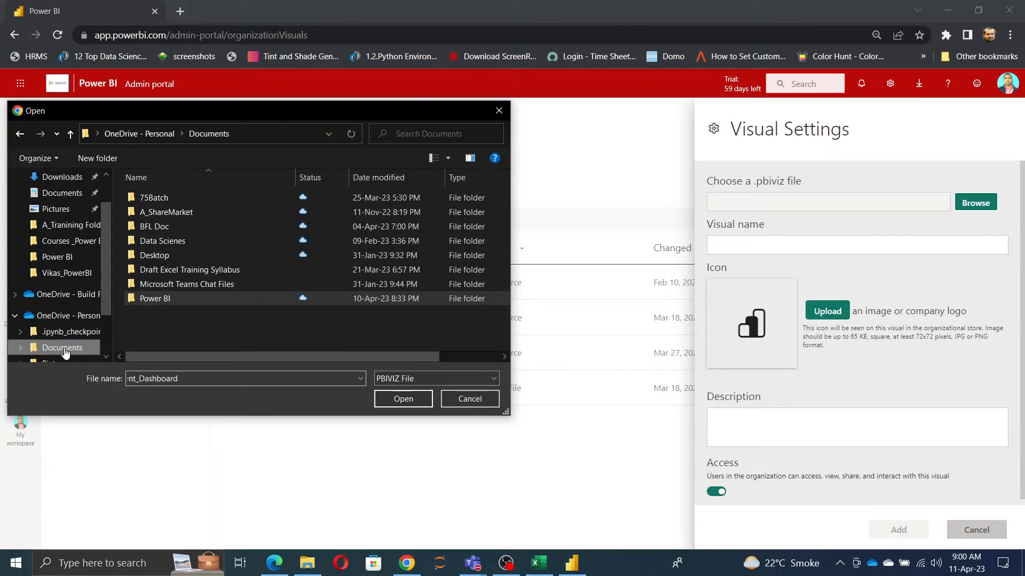
# Step: Check the Courses _Power BI folder and its Day1 subfolder for a .pbiviz file and go back to Documents
pyautogui.doubleClick(160, 300)
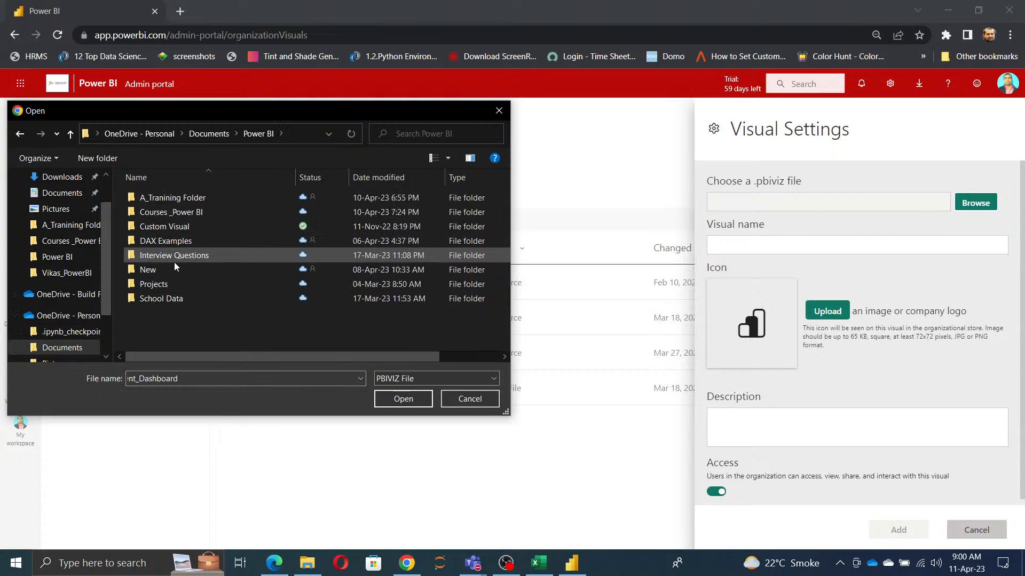
pyautogui.doubleClick(178, 213)
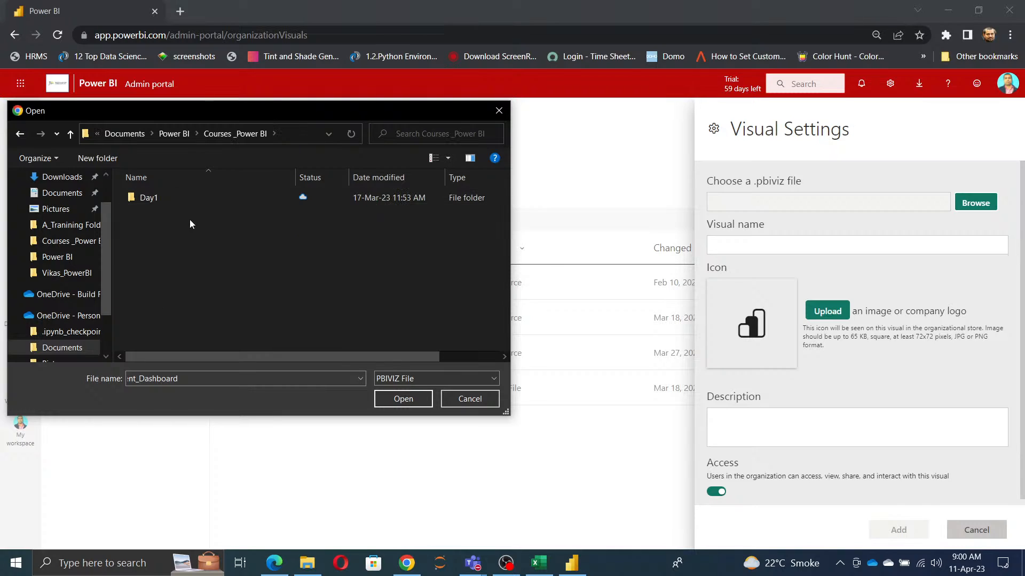
pyautogui.doubleClick(162, 200)
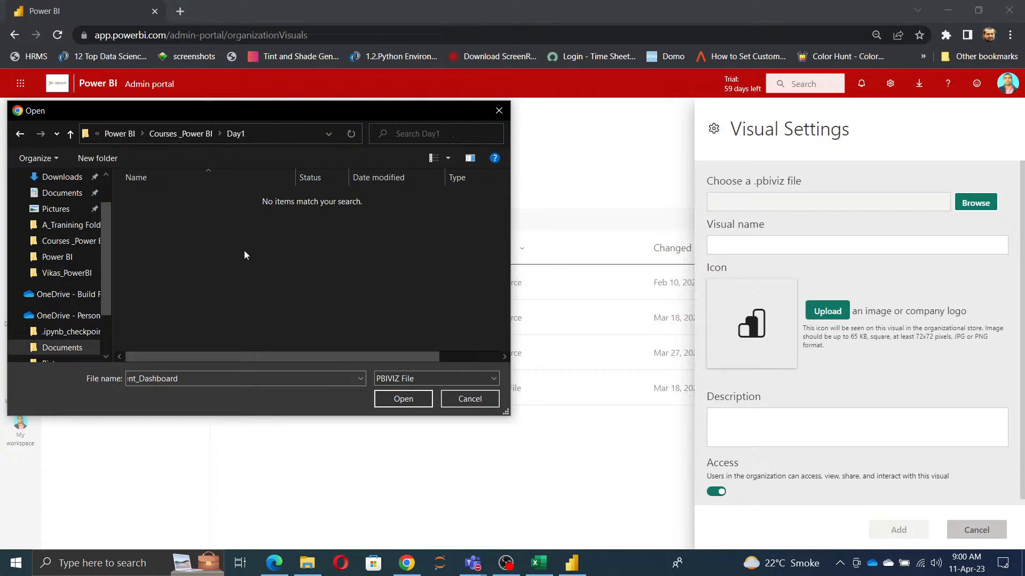
pyautogui.hotkey('alt', 'Up')
pyautogui.hotkey('alt', 'Up')
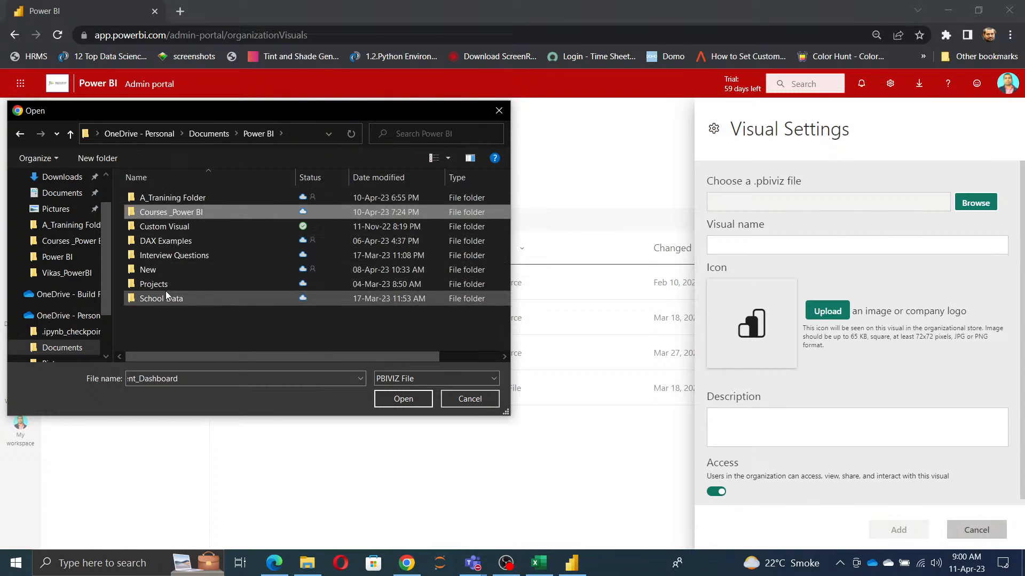
pyautogui.hotkey('alt', 'Up')
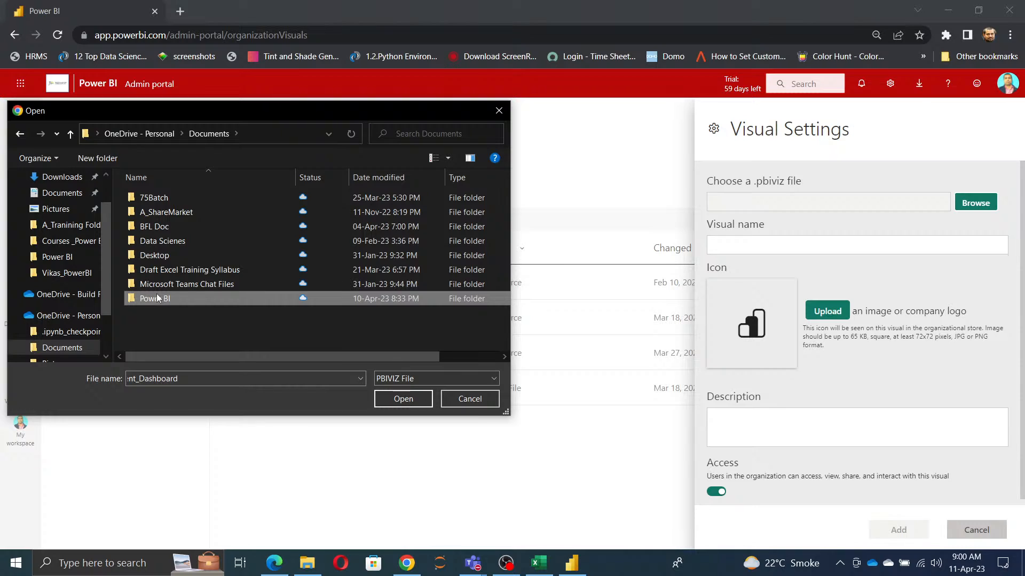
# Step: Check the 75Batch, A_ShareMarket, Draft Excel Training Syllabus and Microsoft Teams Chat Files folders for a .pbiviz file
pyautogui.doubleClick(159, 200)
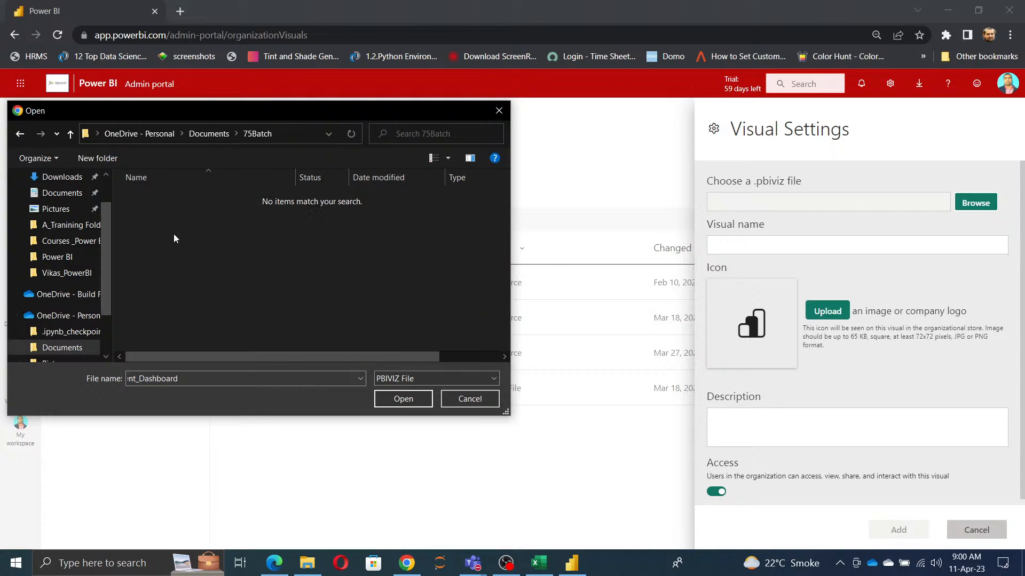
pyautogui.hotkey('alt', 'Up')
pyautogui.press('Down')
pyautogui.press('Return')
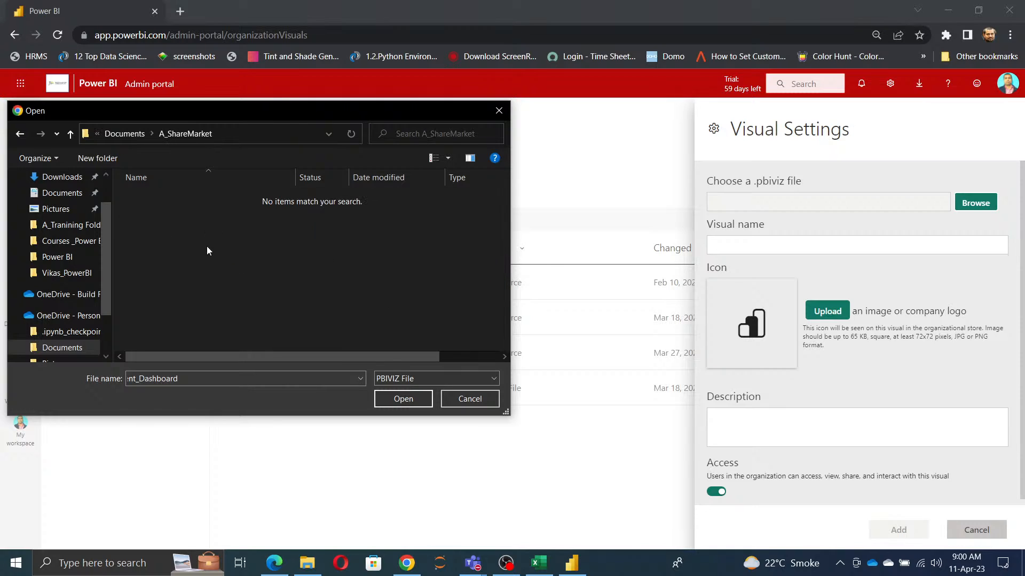
pyautogui.hotkey('alt', 'Up')
pyautogui.doubleClick(187, 270)
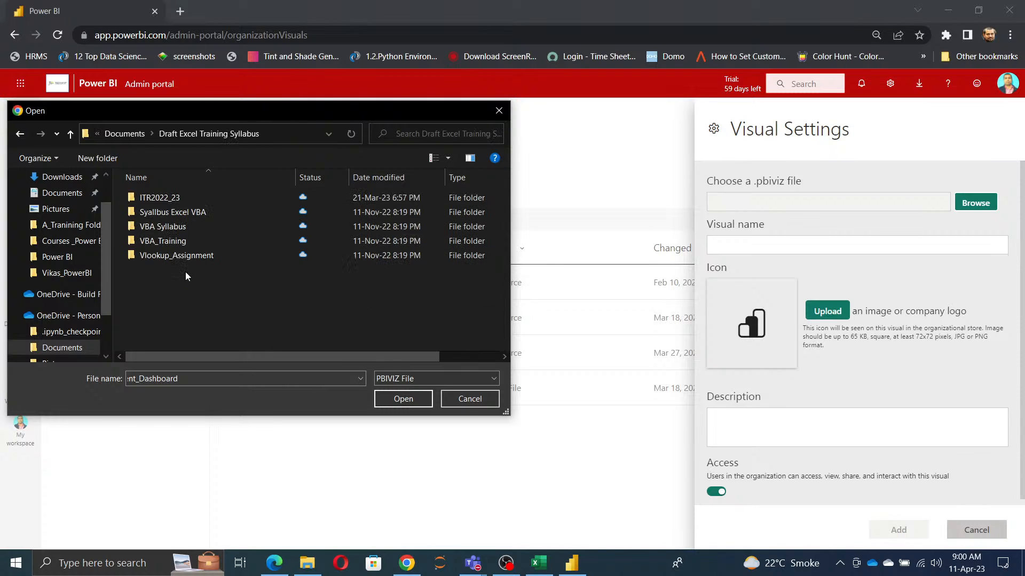
pyautogui.hotkey('alt', 'Up')
pyautogui.doubleClick(187, 282)
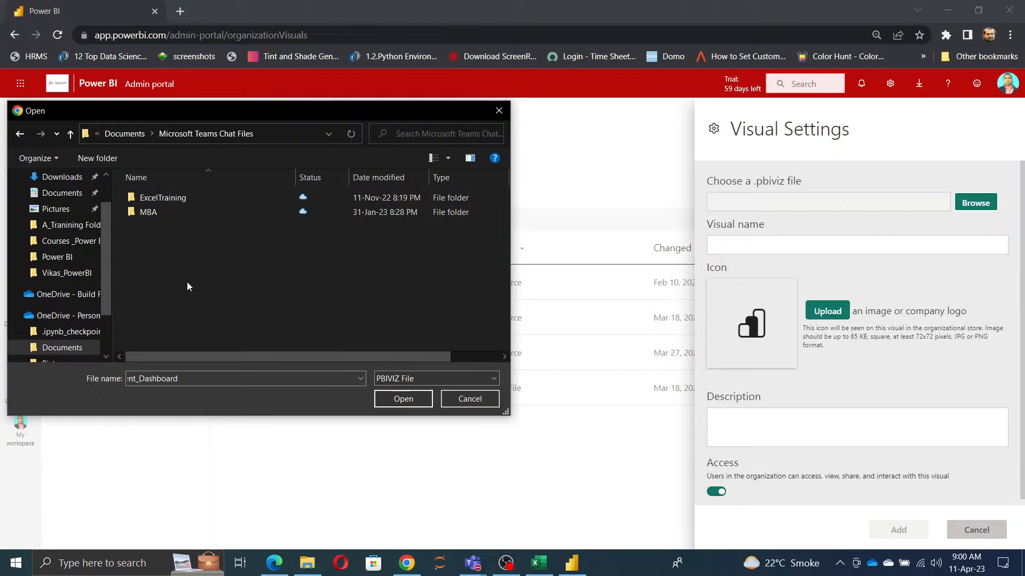
pyautogui.hotkey('alt', 'Up')
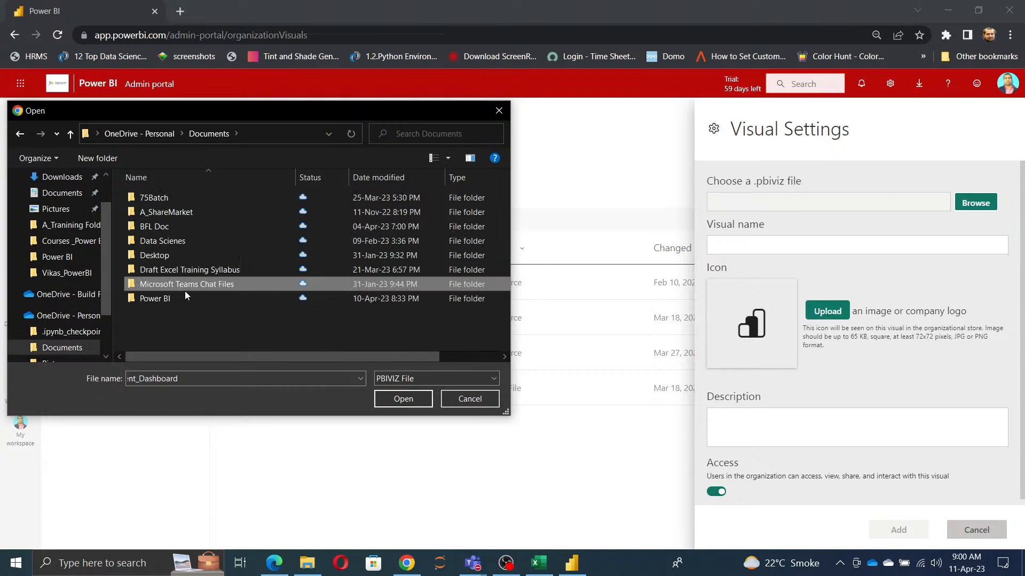
# Step: Choose the HierarchicalTree .pbiviz file from the Custom Visual folder inside the Power BI folder
pyautogui.click(174, 300)
pyautogui.doubleClick(174, 300)
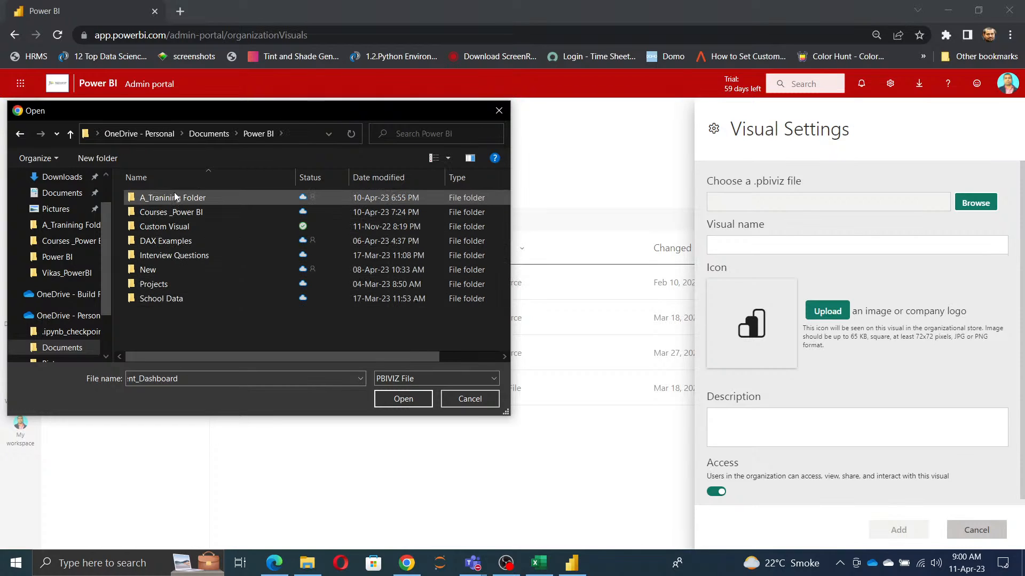
pyautogui.doubleClick(175, 227)
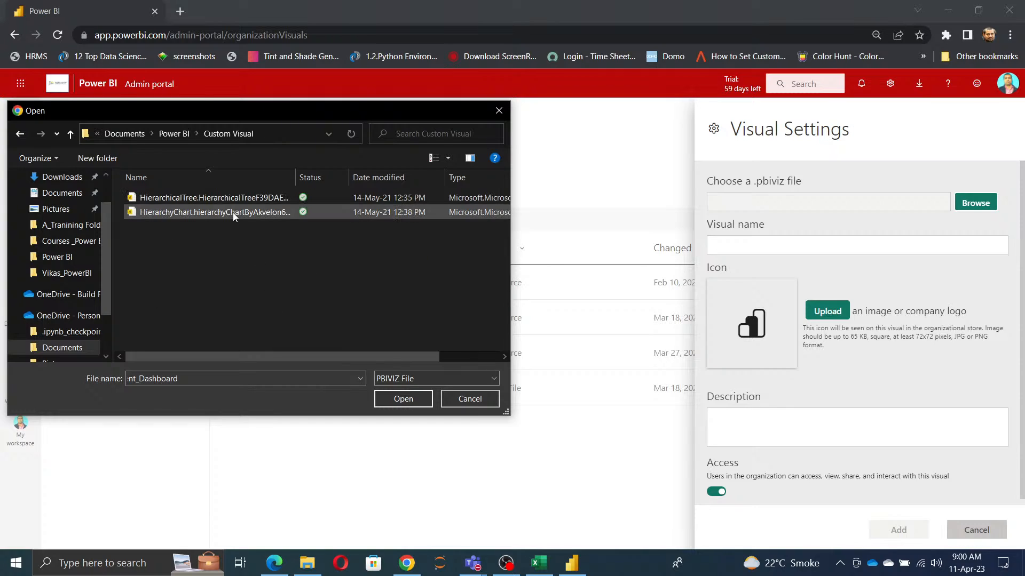
pyautogui.click(234, 198)
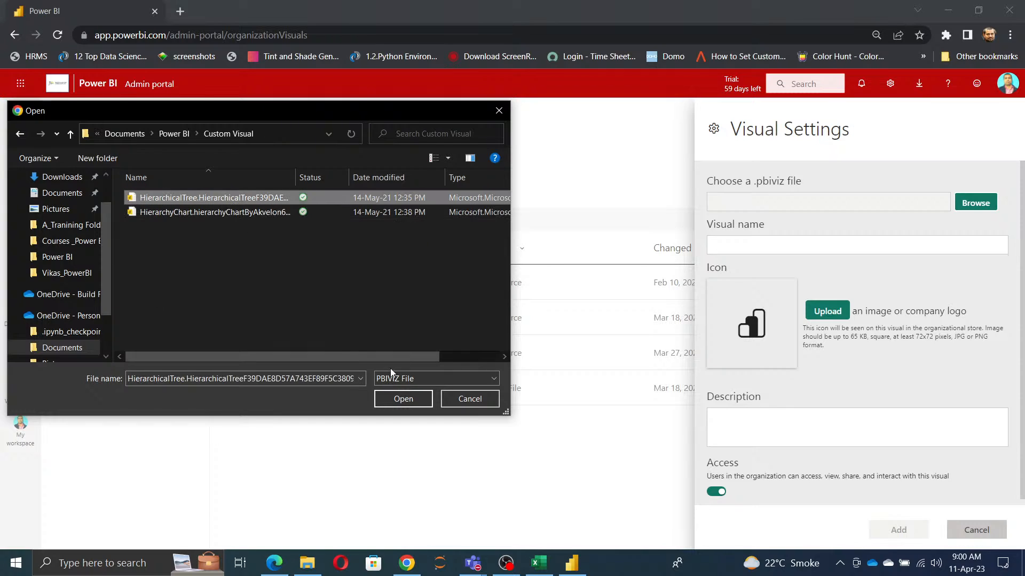
pyautogui.click(404, 400)
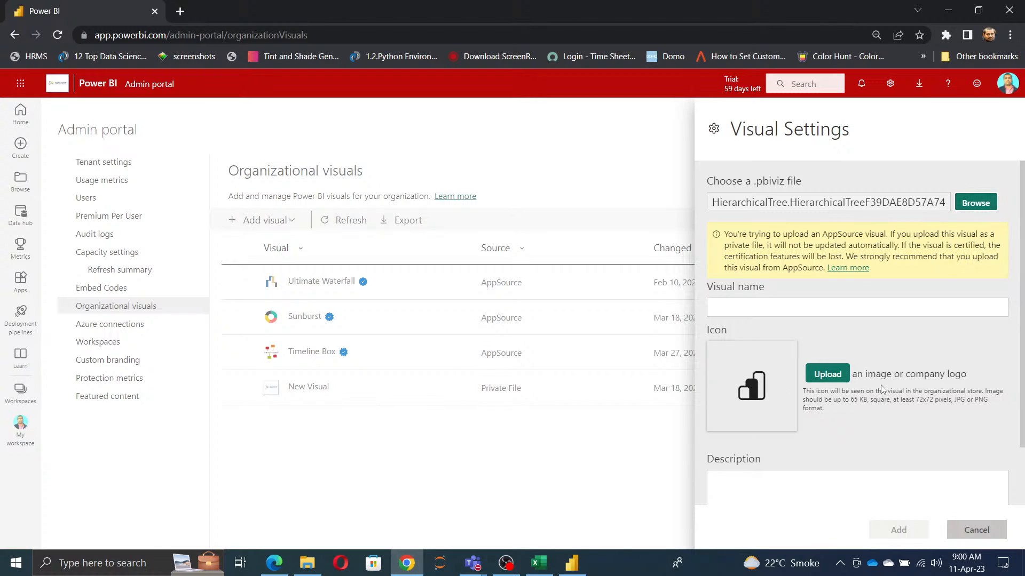
# Step: Review the visual's name, icon, description and access settings, and cancel adding it from a file
pyautogui.scroll(-2, 934, 443)
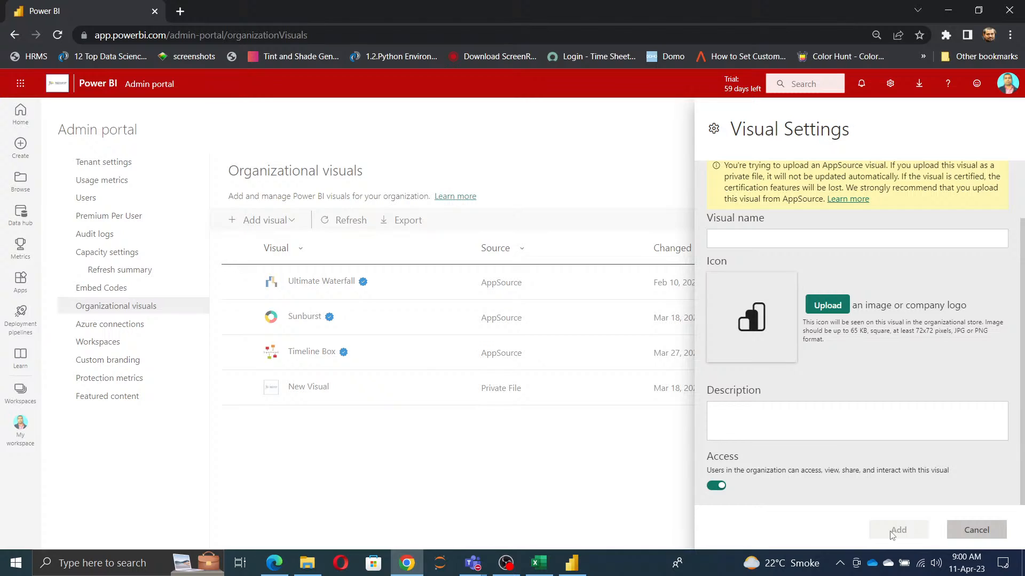
pyautogui.scroll(2, 992, 316)
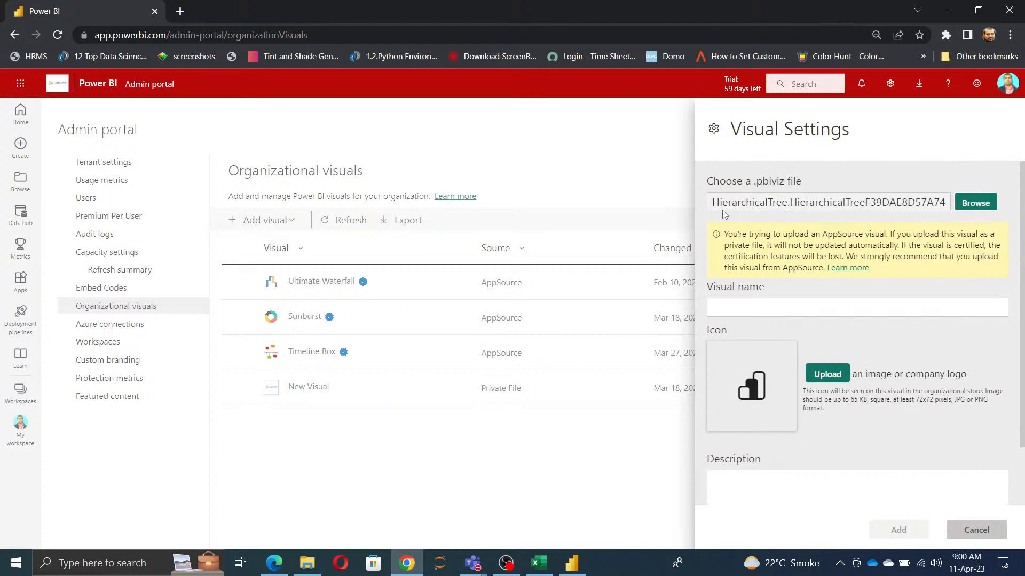
pyautogui.click(754, 313)
pyautogui.scroll(-2, 856, 437)
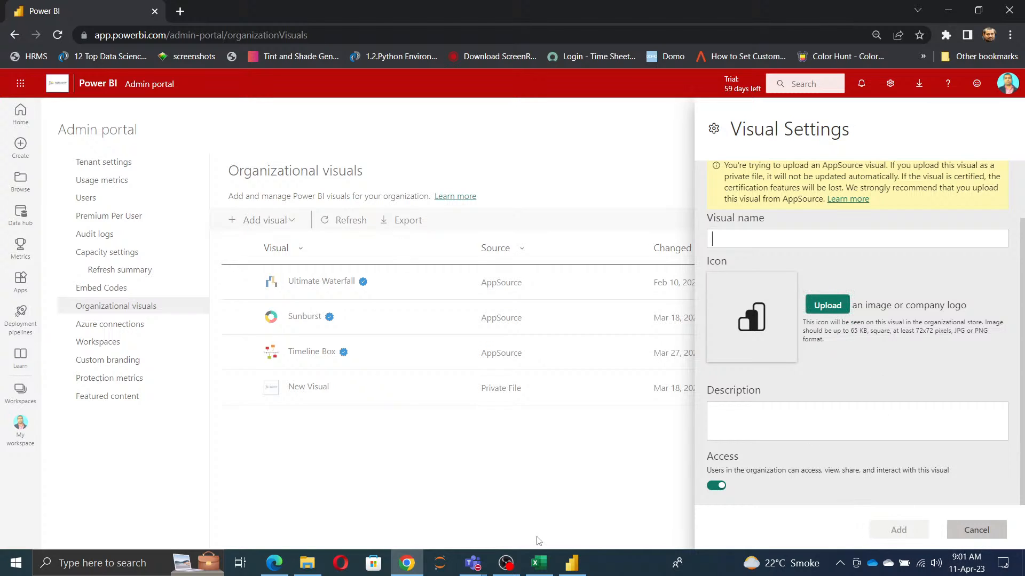
pyautogui.click(977, 530)
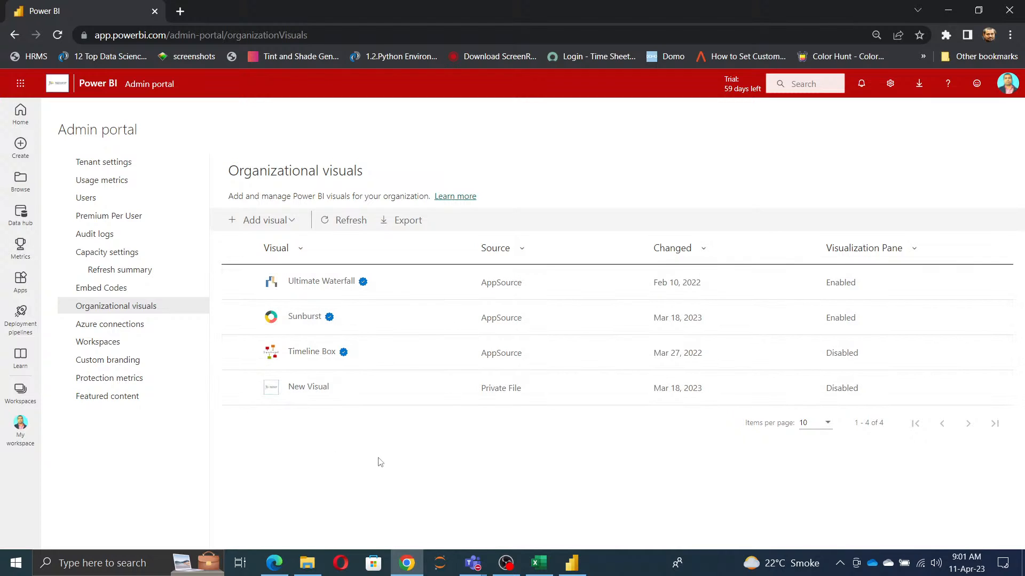
# Step: Search the AppSource visuals for "card" and add Power KPI Matrix to the organizational visuals
pyautogui.click(262, 222)
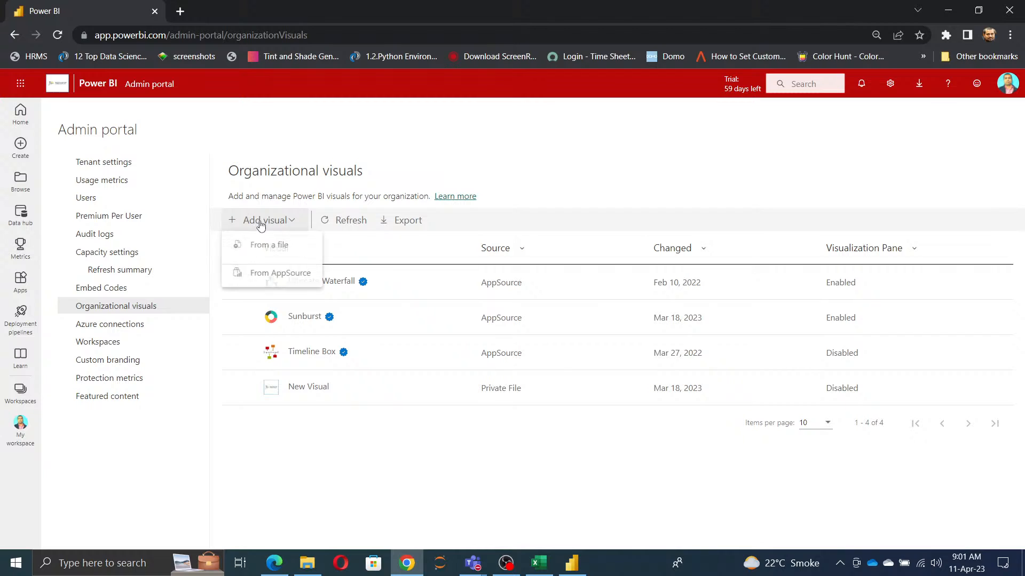
pyautogui.click(275, 277)
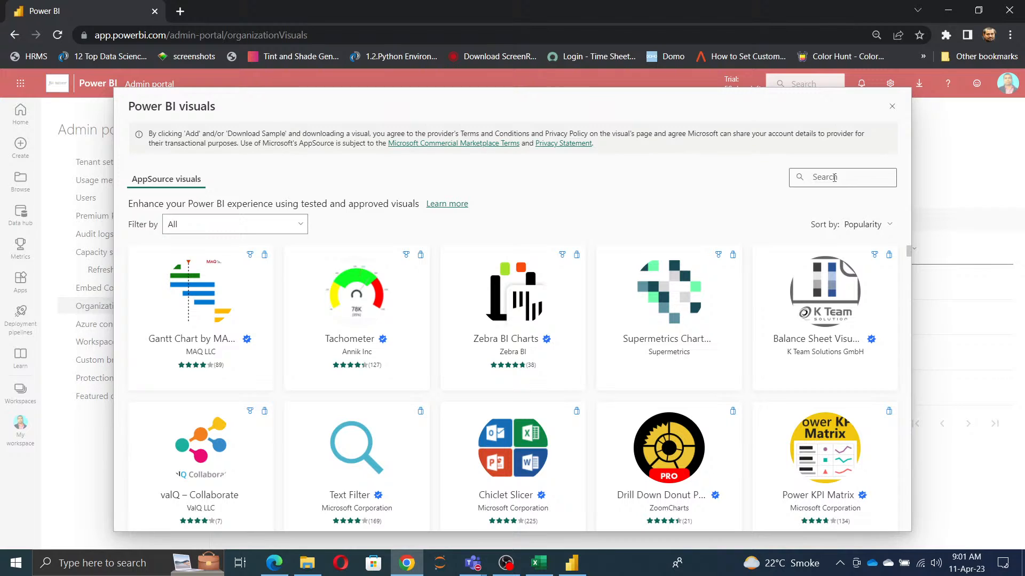
pyautogui.write('card')
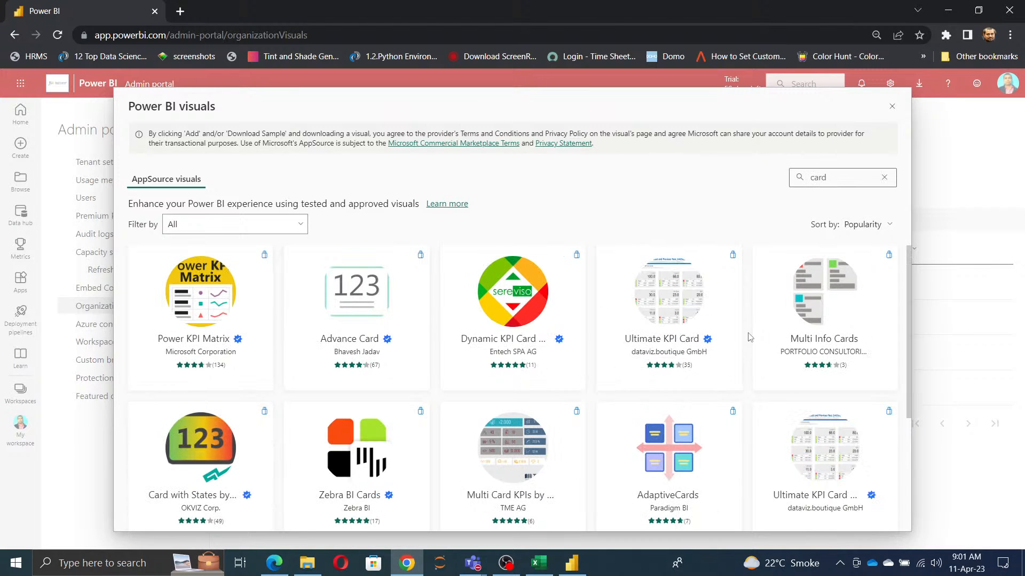
pyautogui.scroll(-5, 750, 347)
pyautogui.scroll(5, 750, 349)
pyautogui.click(187, 321)
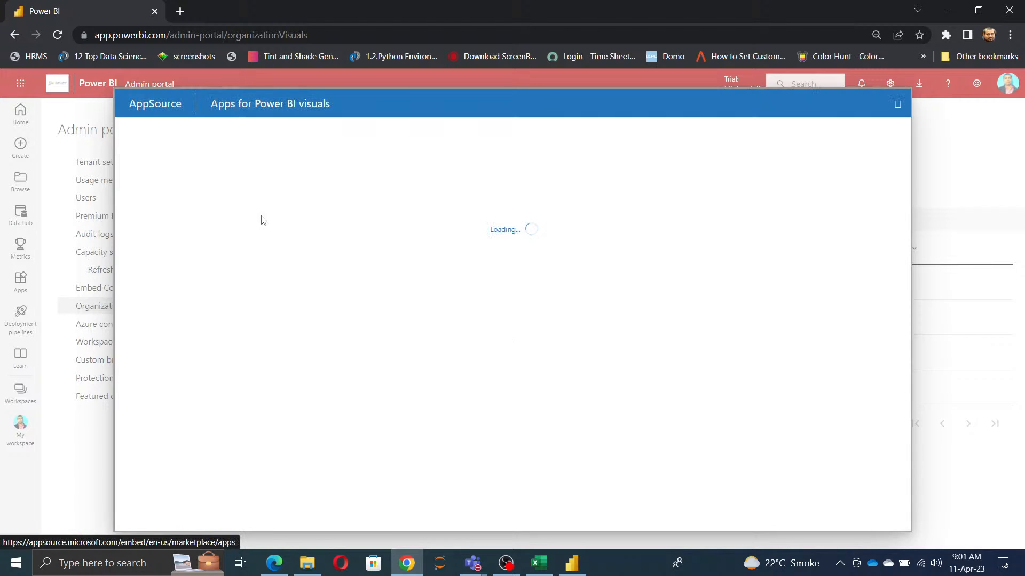
pyautogui.click(197, 281)
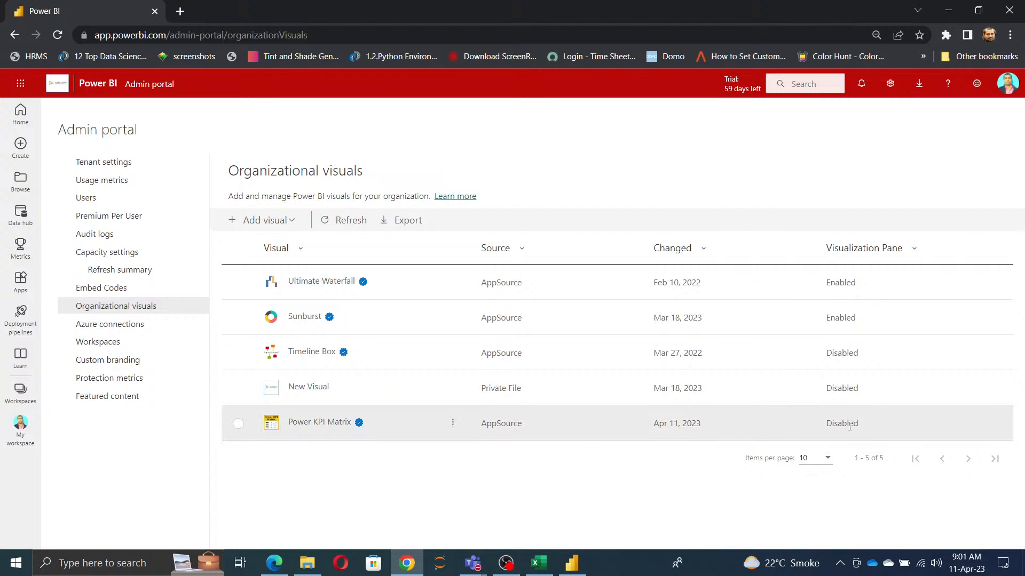
# Step: Enable the Power KPI Matrix visual for the Visualization Pane
pyautogui.click(238, 424)
pyautogui.click(453, 424)
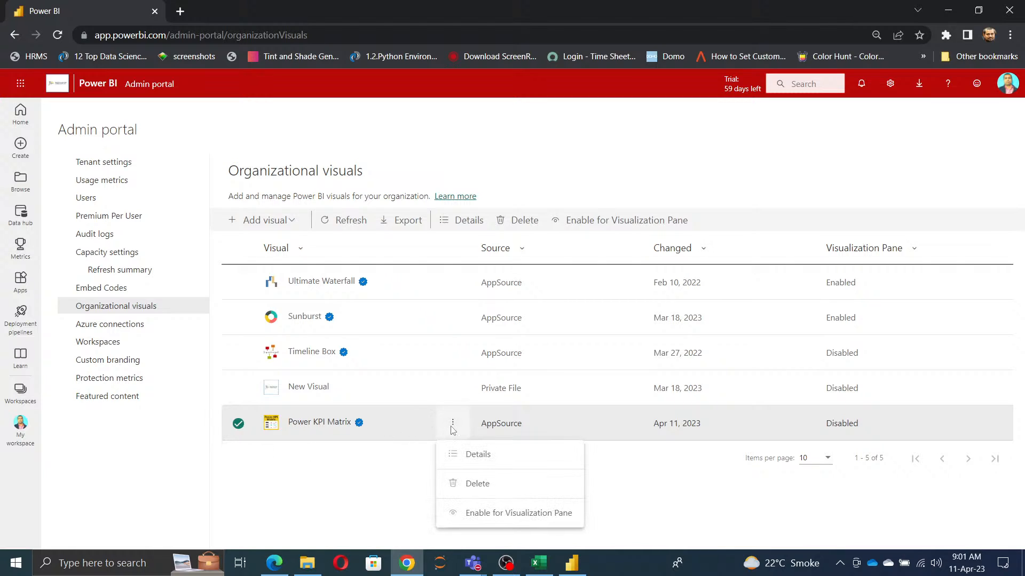
pyautogui.click(494, 517)
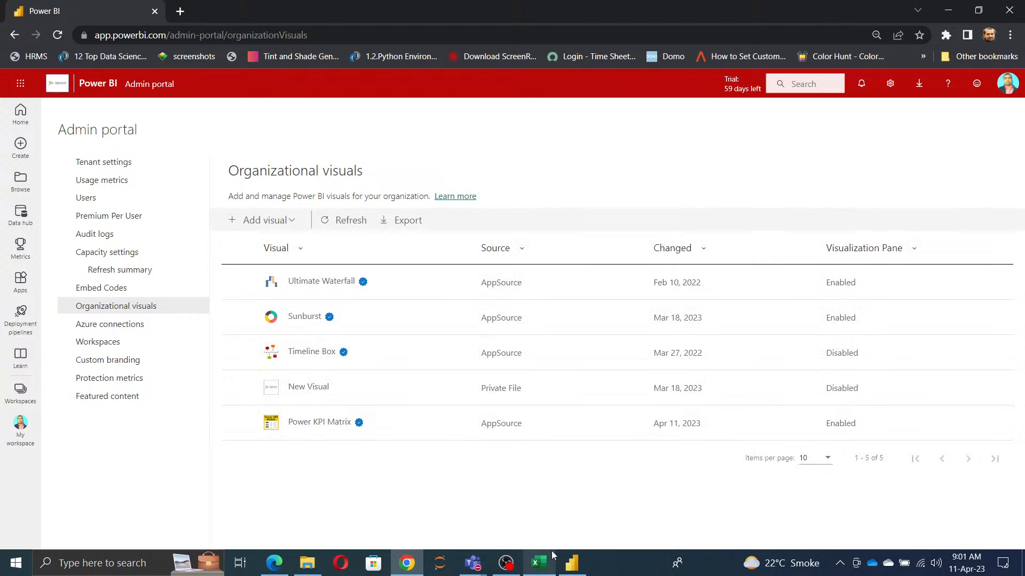
# Step: Compare the custom visuals in Power BI Desktop's Visualizations pane with the organizational visuals list in the browser
pyautogui.click(572, 563)
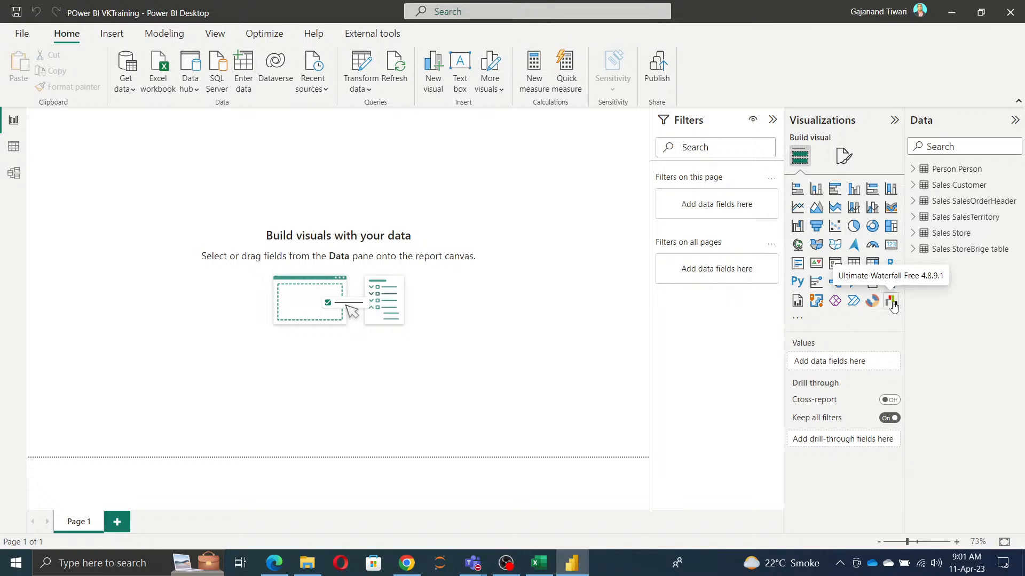
pyautogui.hotkey('alt', 'Tab')
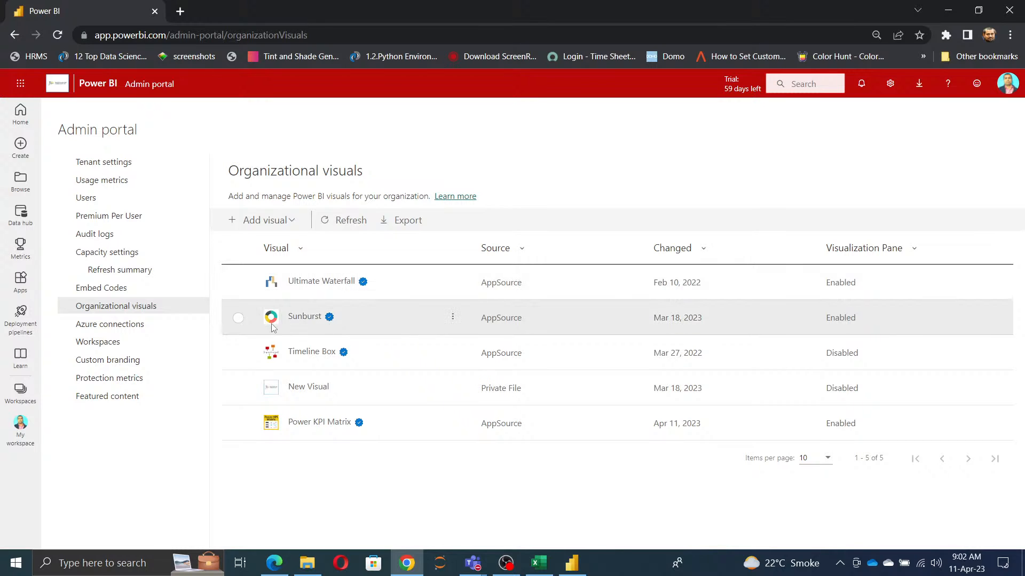
pyautogui.hotkey('alt', 'Tab')
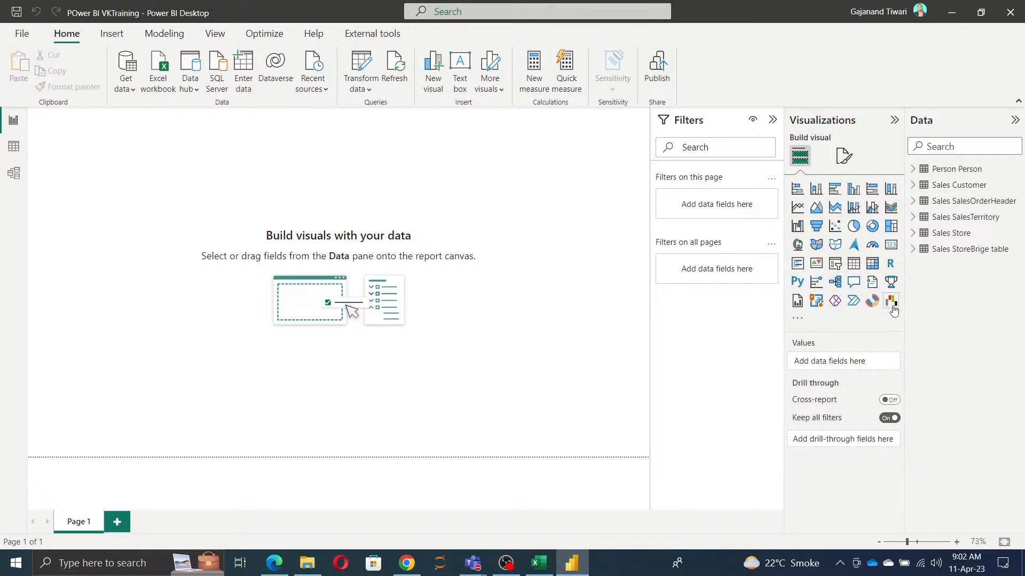
# Step: Return to the admin portal in the browser and disable the Sunburst visual for the Visualization Pane
pyautogui.hotkey('alt', 'Tab')
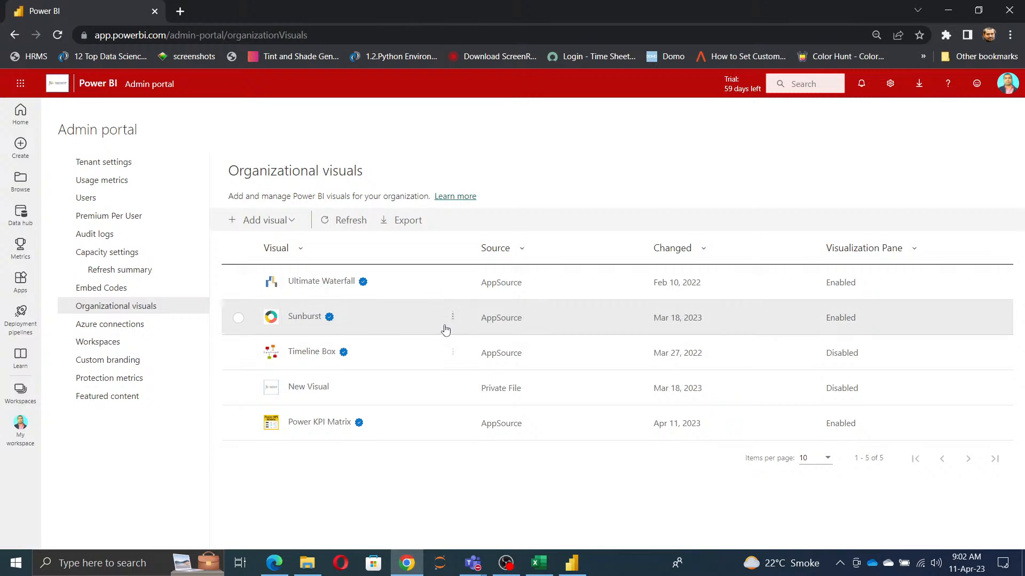
pyautogui.click(453, 317)
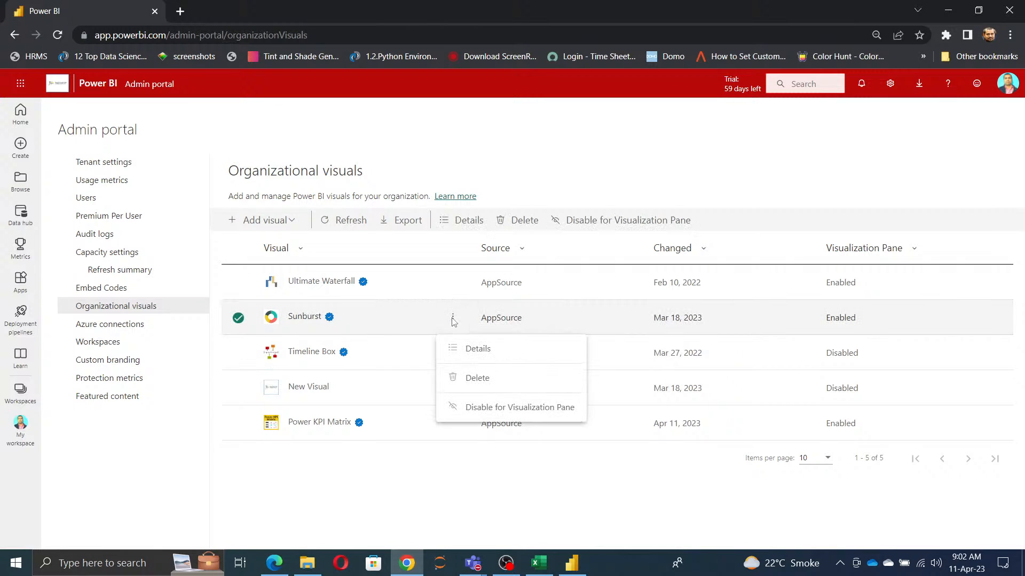
pyautogui.click(478, 408)
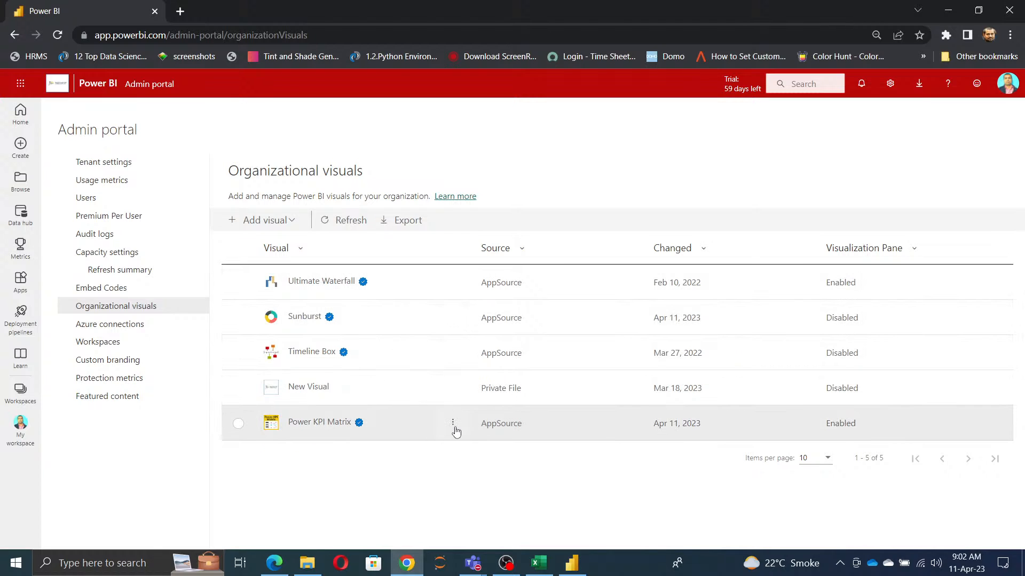
# Step: Close and relaunch Power BI Desktop, and dismiss its start screen to show the blank report
pyautogui.click(579, 564)
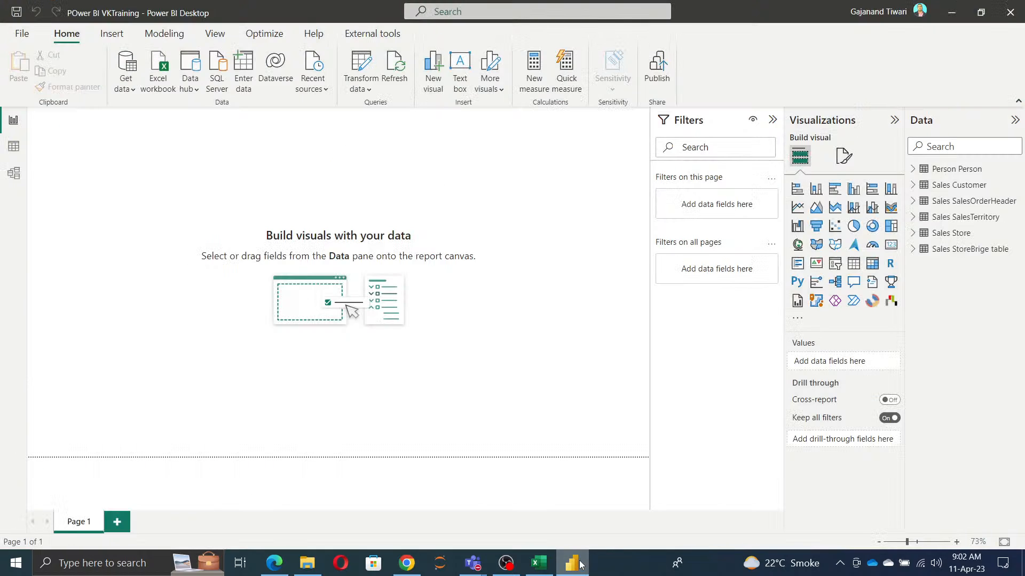
pyautogui.click(1010, 13)
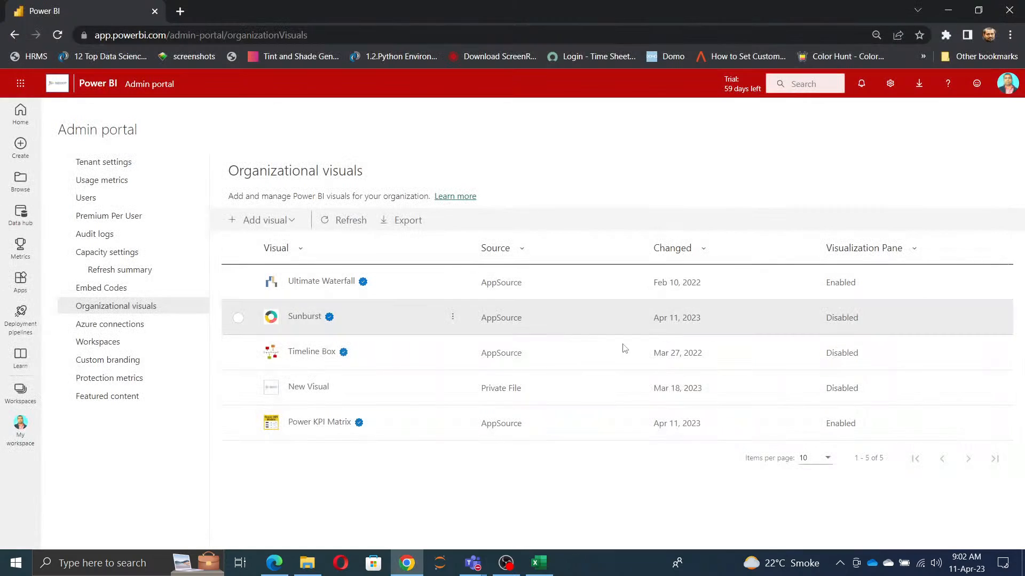
pyautogui.click(100, 566)
pyautogui.write('power')
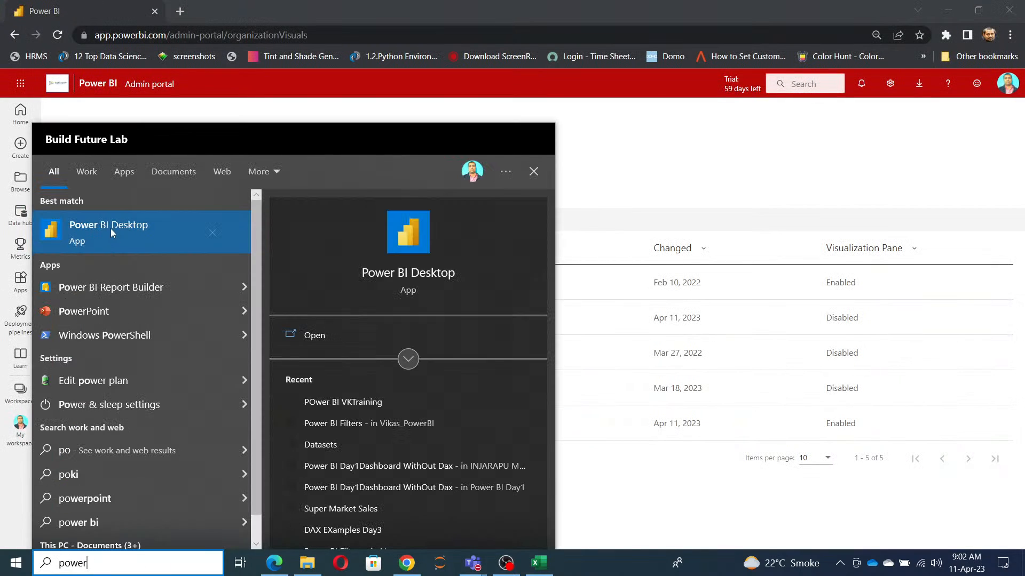
pyautogui.click(111, 229)
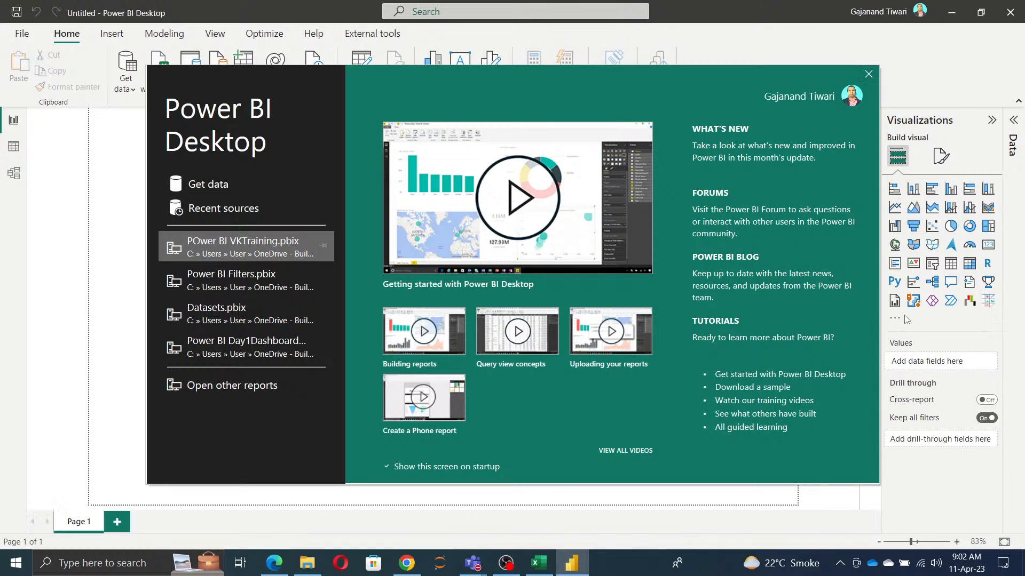
pyautogui.click(868, 74)
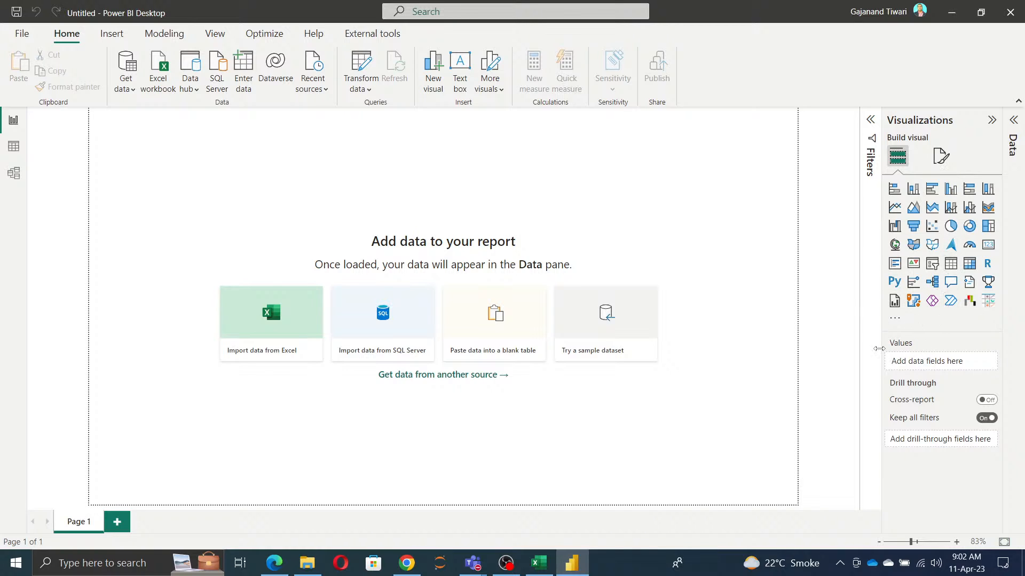
# Step: Disable Power KPI Matrix for the Visualization Pane in the admin portal and switch back to Power BI Desktop
pyautogui.hotkey('alt', 'Tab')
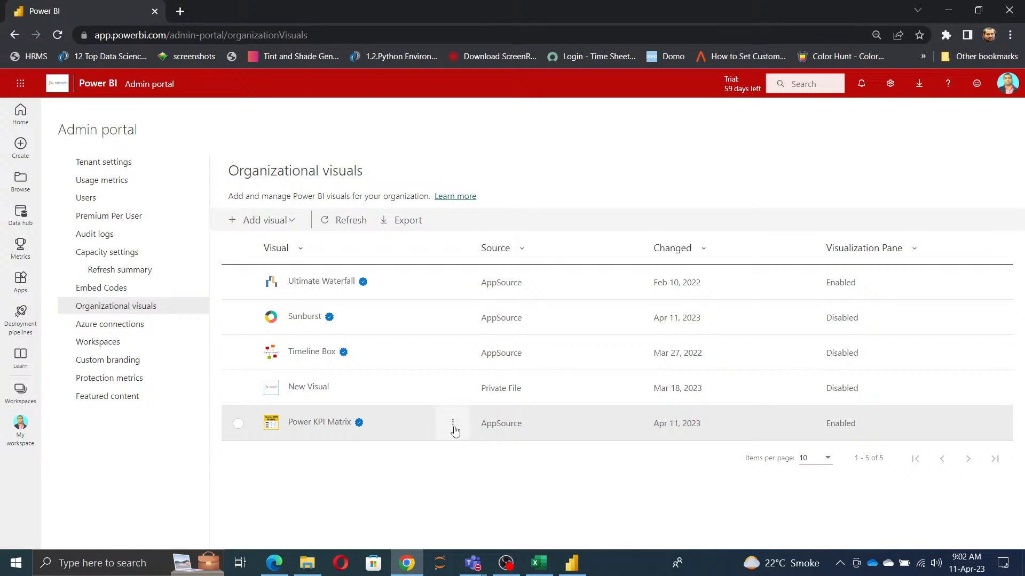
pyautogui.click(238, 427)
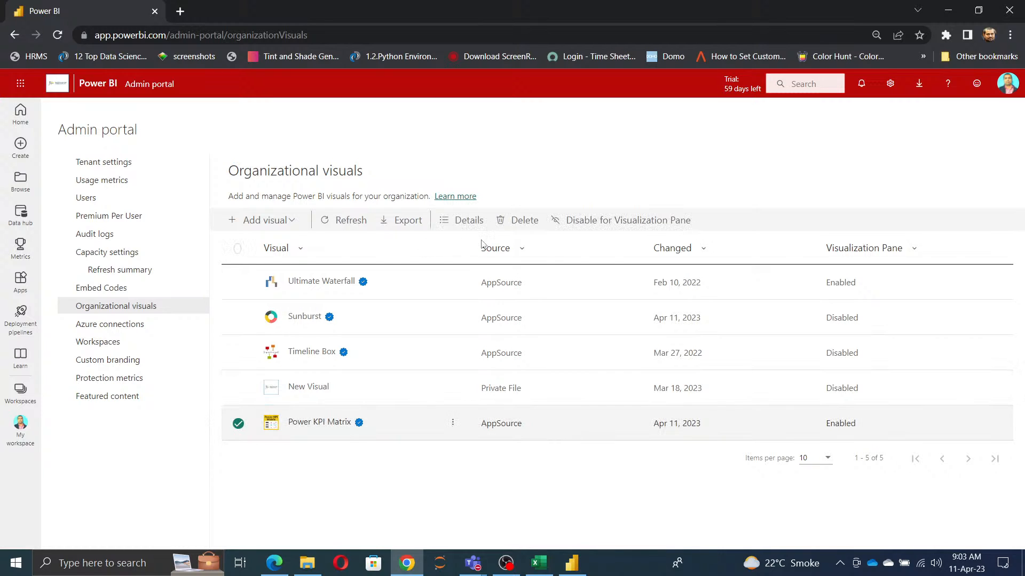
pyautogui.click(629, 226)
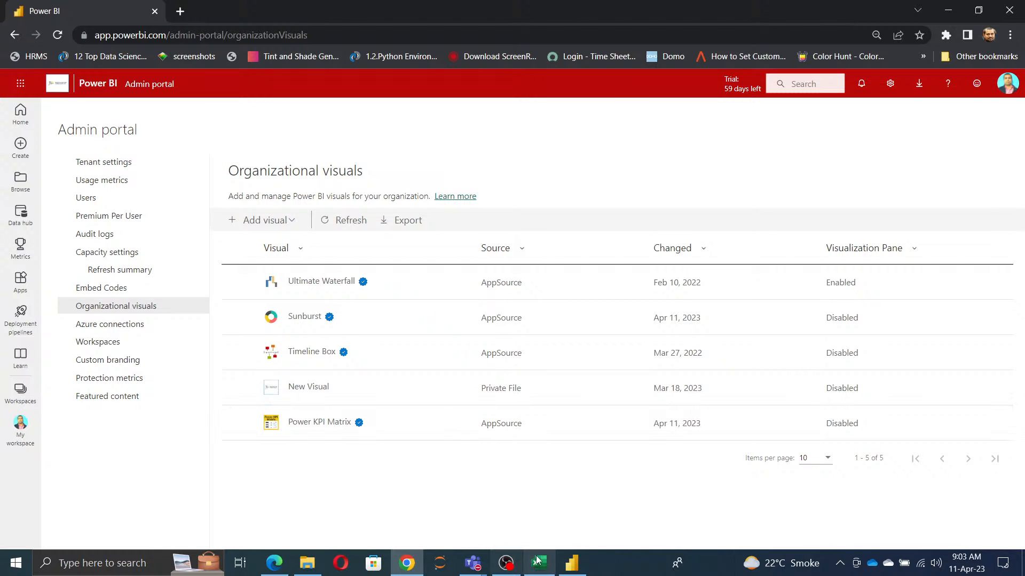
pyautogui.click(571, 565)
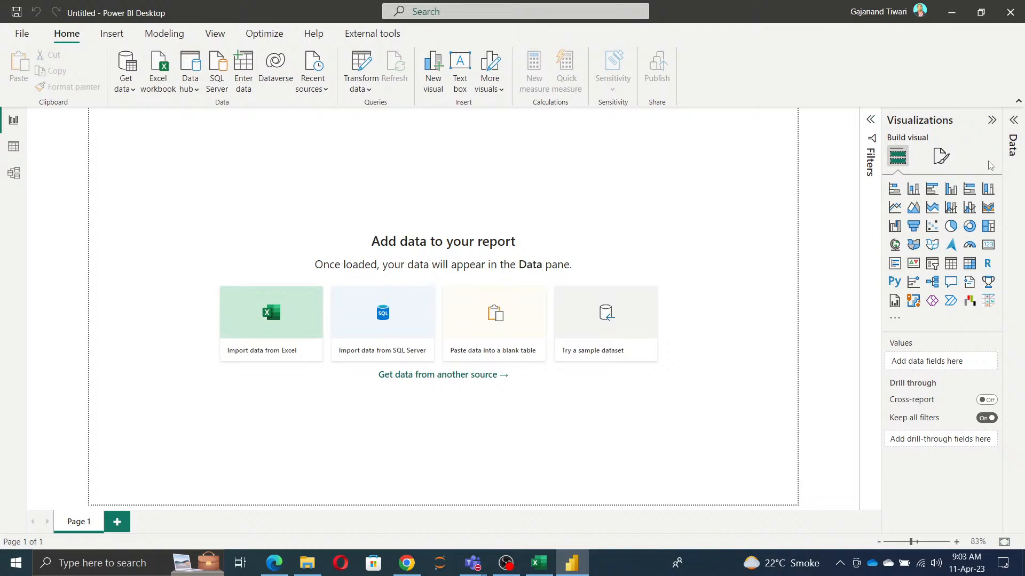
# Step: Switch to Microsoft Edge and search the web for "appsource" in a new tab
pyautogui.click(272, 566)
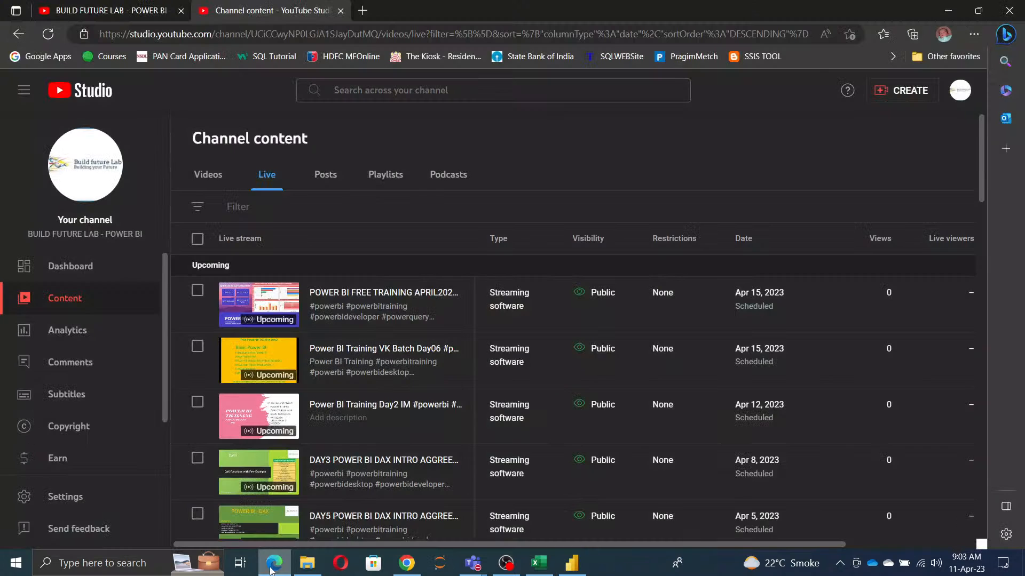
pyautogui.click(365, 11)
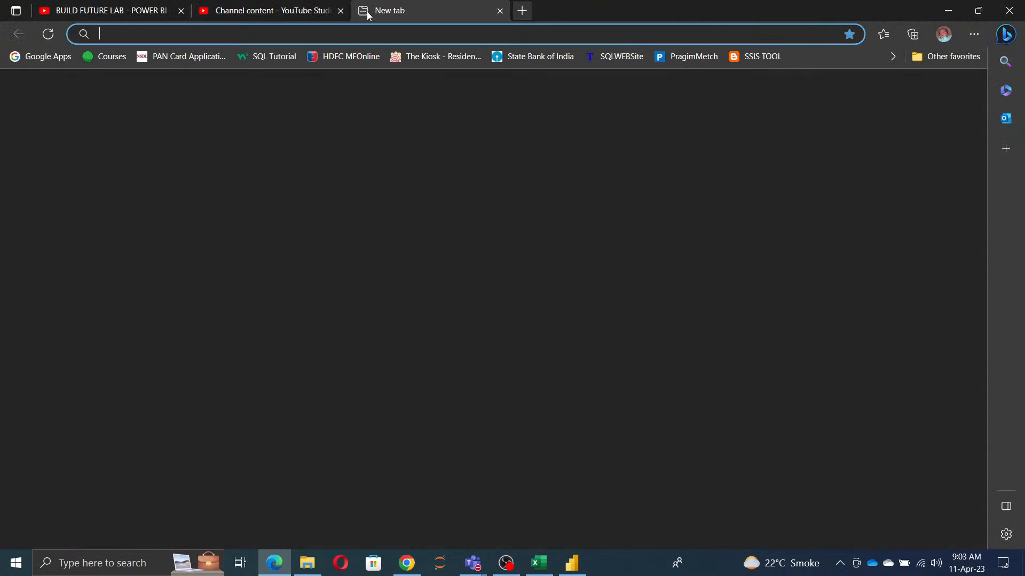
pyautogui.write('app')
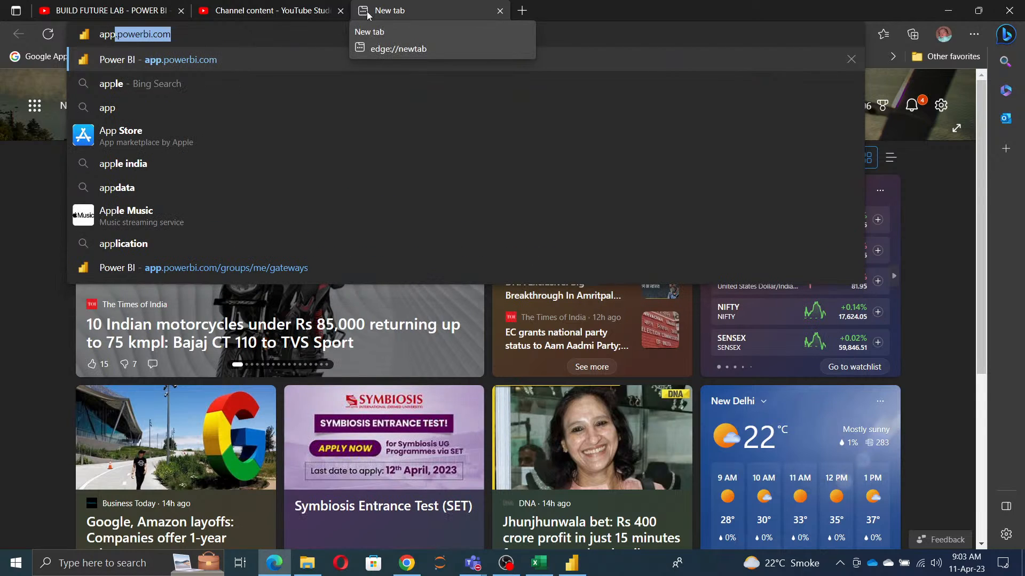
pyautogui.write('.source')
pyautogui.press('Down')
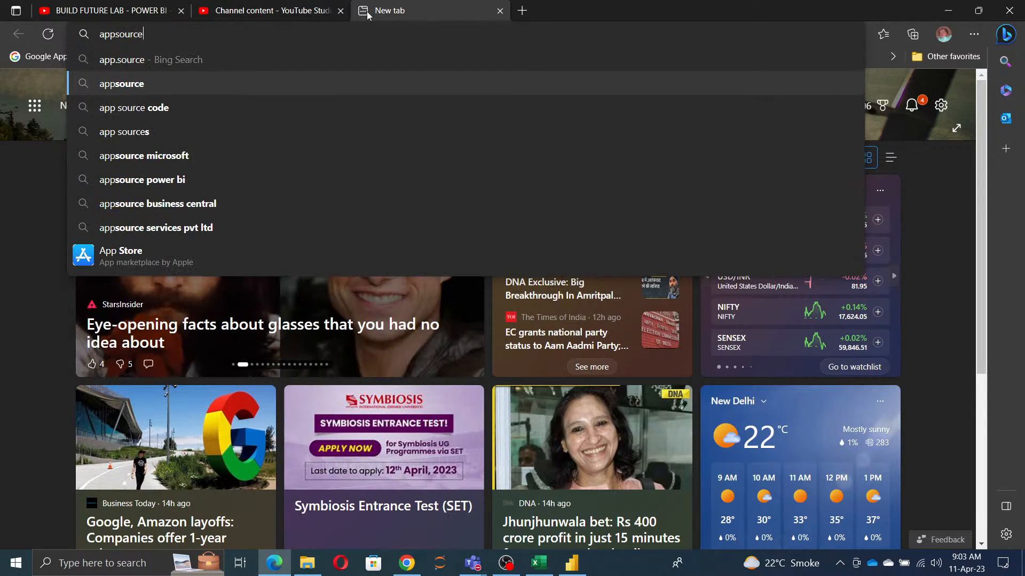
pyautogui.press('Return')
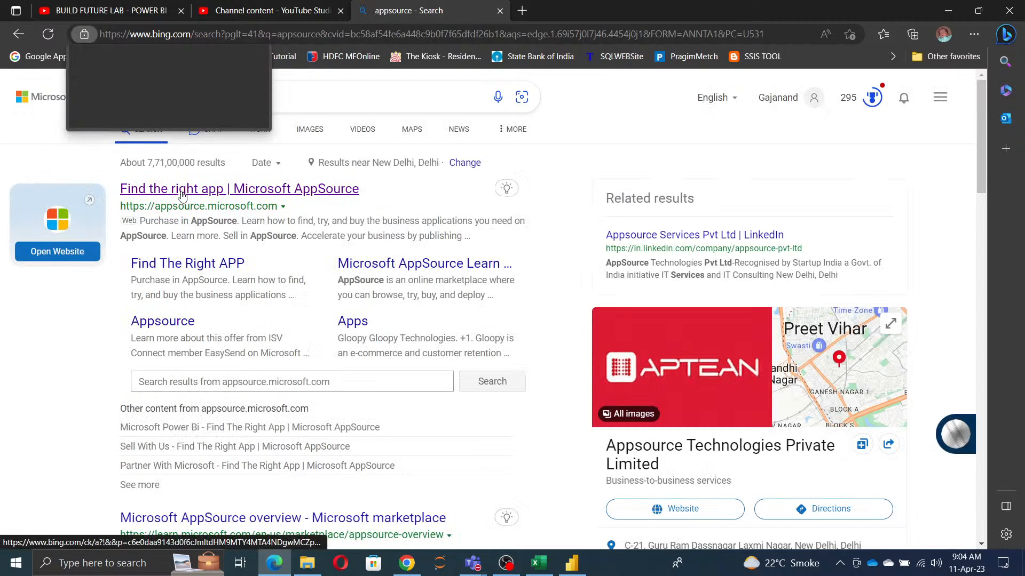
# Step: Open the Microsoft AppSource site from the search results and view its home page
pyautogui.click(181, 192)
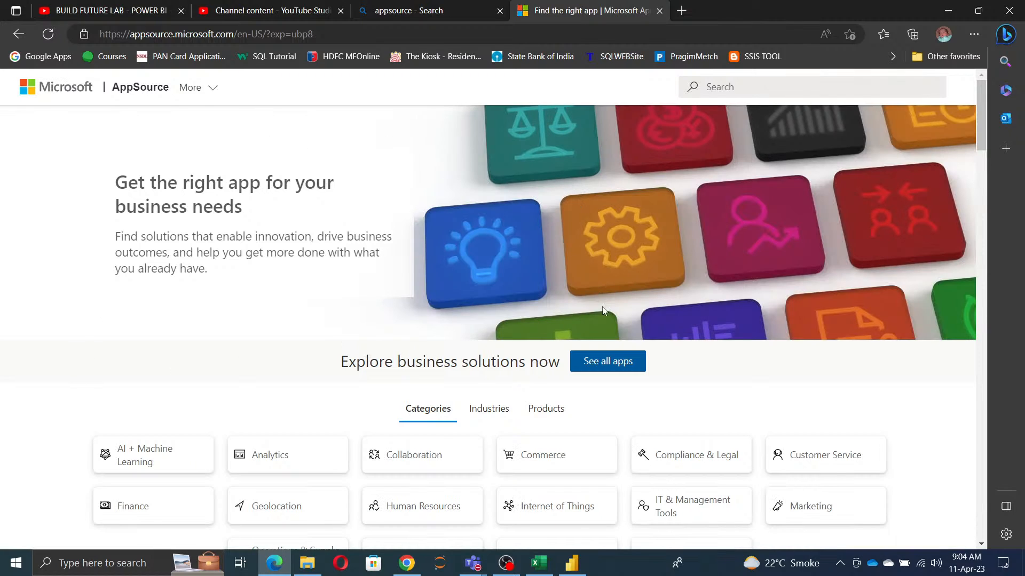
pyautogui.scroll(-1, 593, 352)
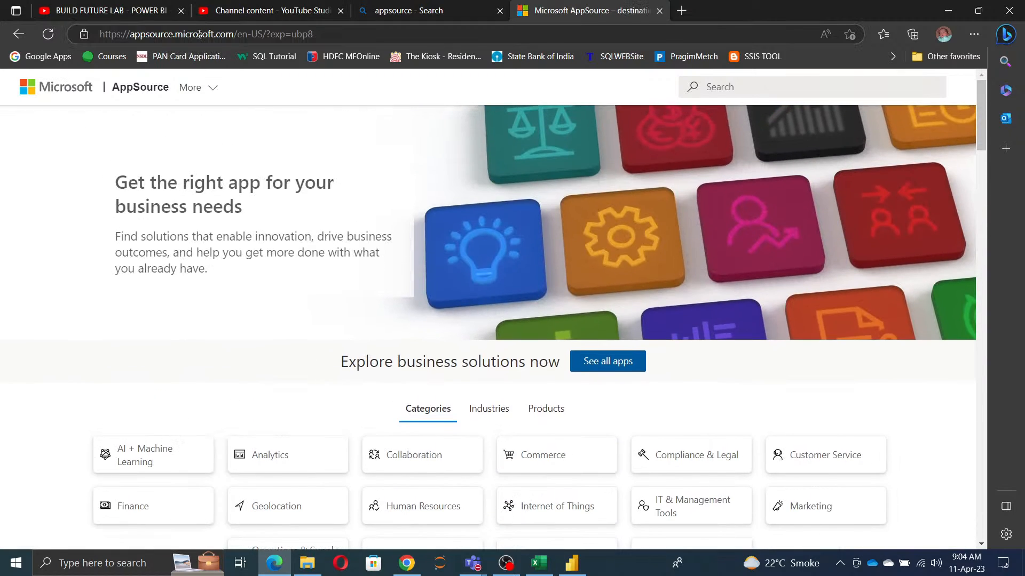
# Step: Go to google.com in the AppSource browser tab
pyautogui.click(197, 36)
pyautogui.write('go')
pyautogui.press('Return')
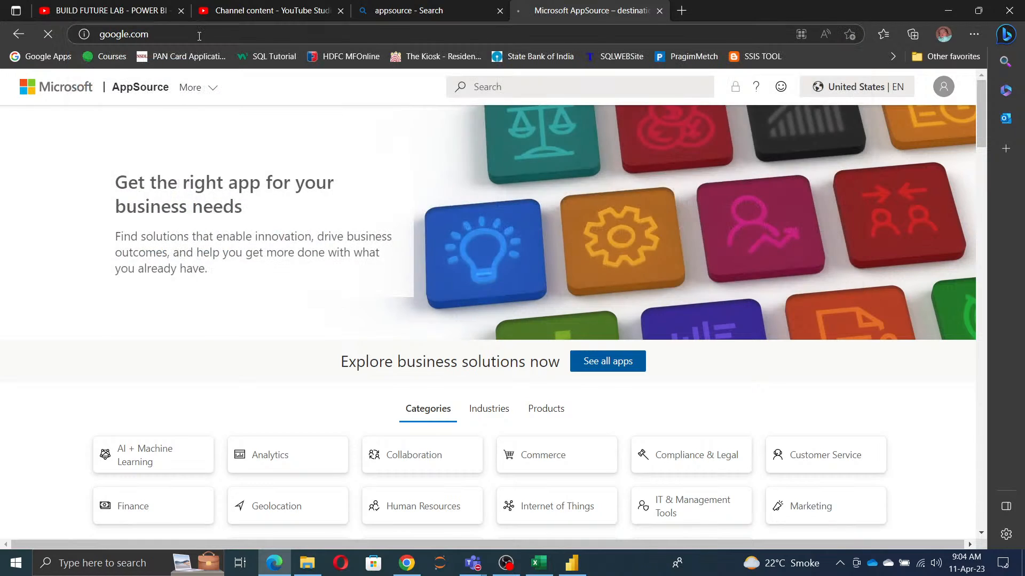
# Step: Search Google for "ms power bi visual download"
pyautogui.write('ms visu')
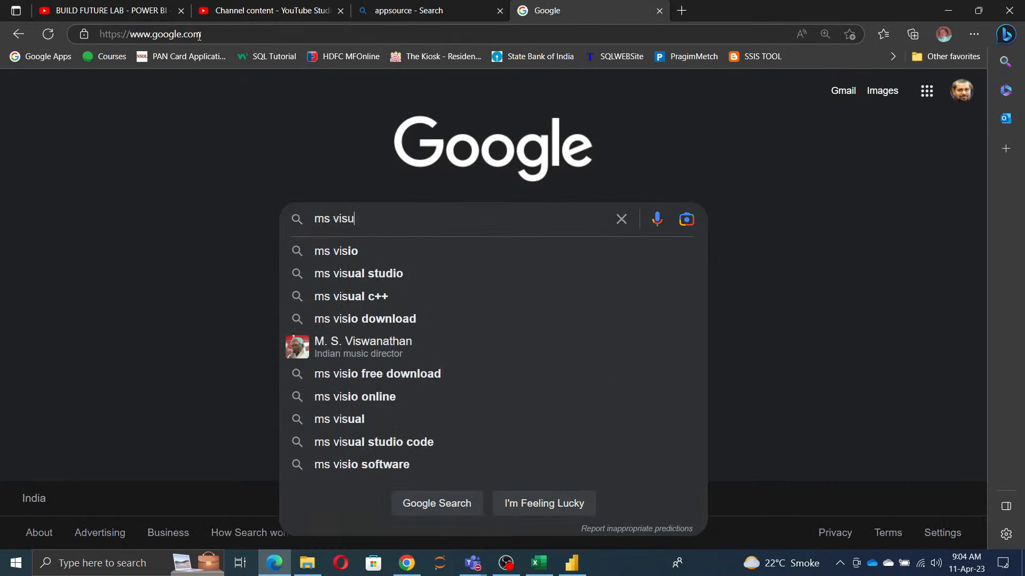
pyautogui.write('al p')
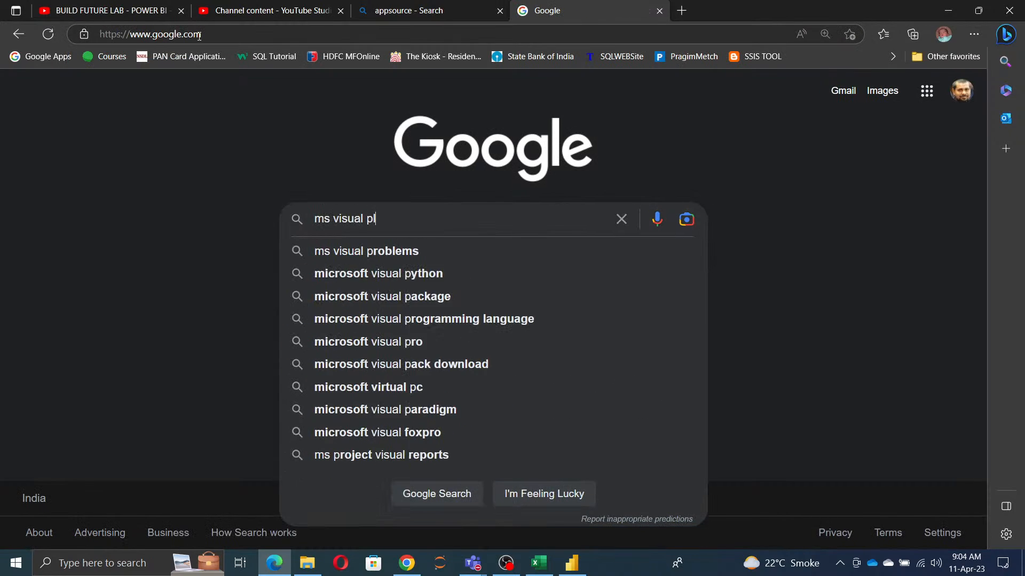
pyautogui.press('BackSpace')
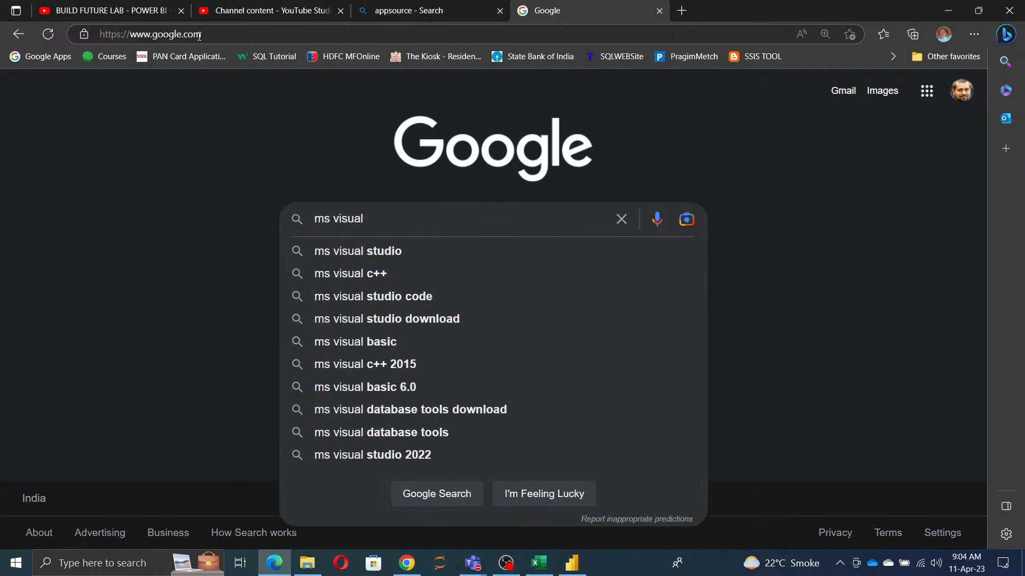
pyautogui.press('BackSpace')
pyautogui.press('BackSpace')
pyautogui.press('BackSpace')
pyautogui.press('BackSpace')
pyautogui.press('BackSpace')
pyautogui.press('BackSpace')
pyautogui.press('BackSpace')
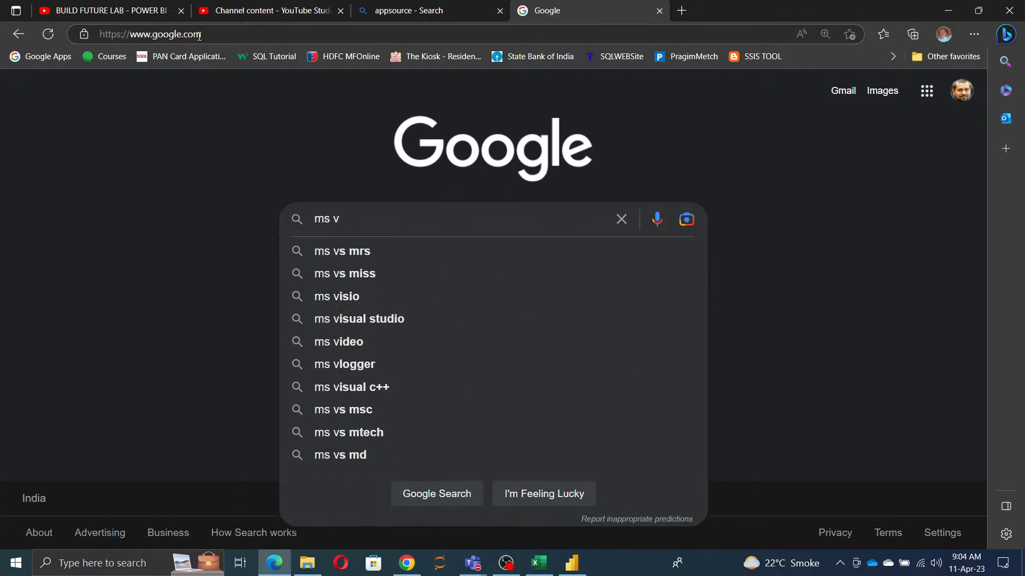
pyautogui.write('power')
pyautogui.write('bi visua')
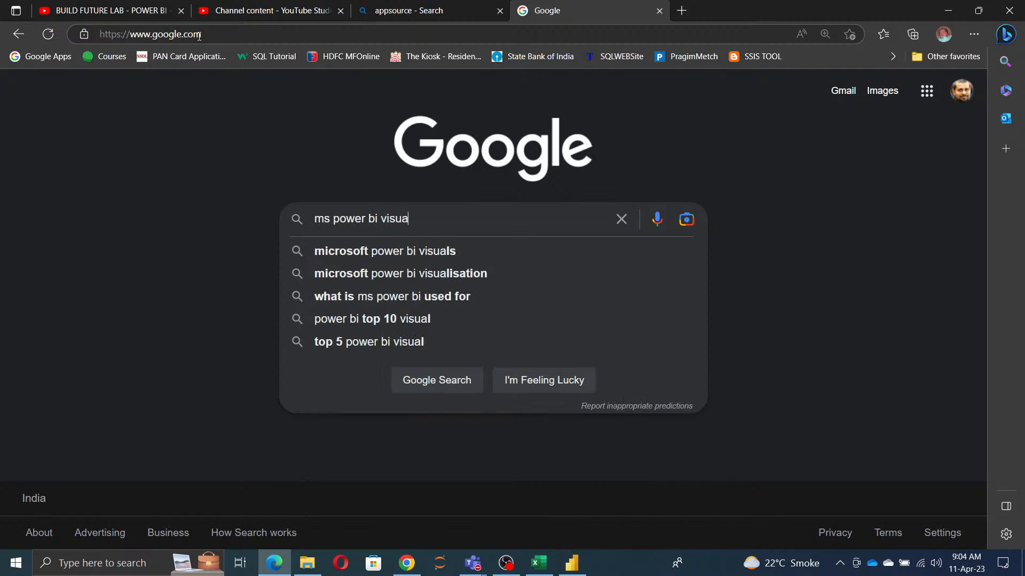
pyautogui.write('l download')
pyautogui.press('Return')
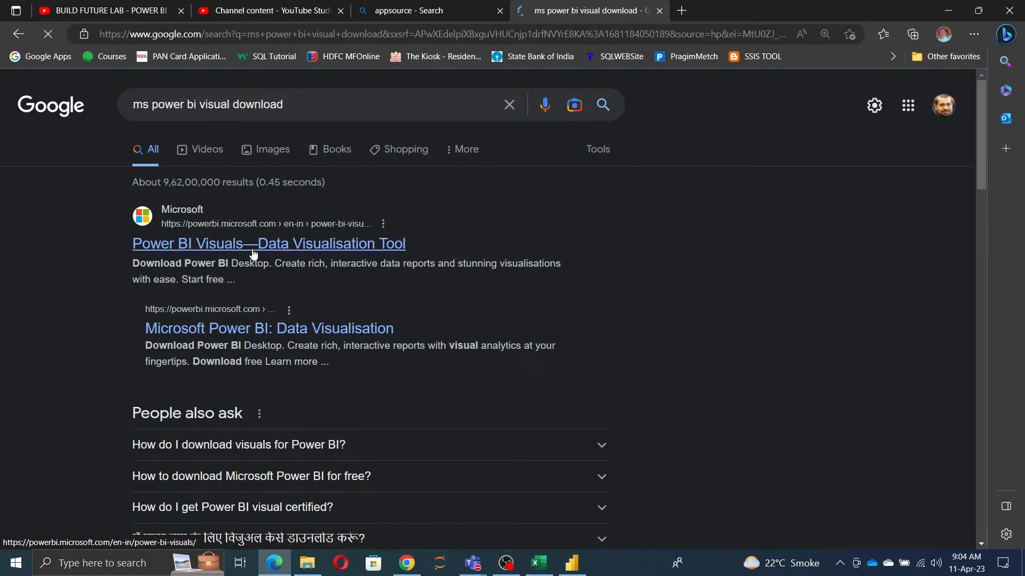
# Step: Browse the Google results, open the Power BI Visuals—Data Visualisation Tool page and look through its sections
pyautogui.scroll(-6, 515, 320)
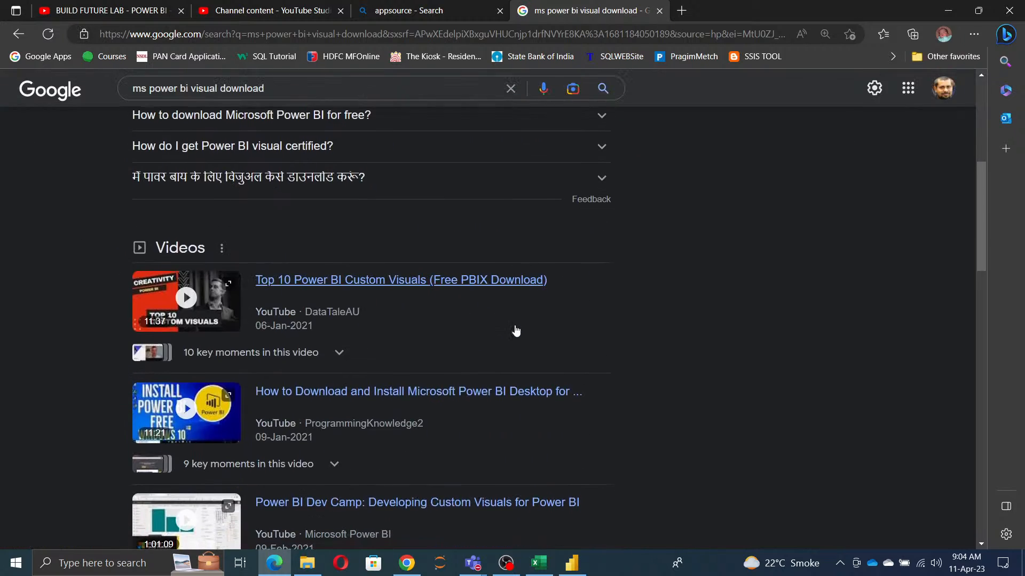
pyautogui.scroll(-10, 515, 319)
pyautogui.scroll(1, 379, 270)
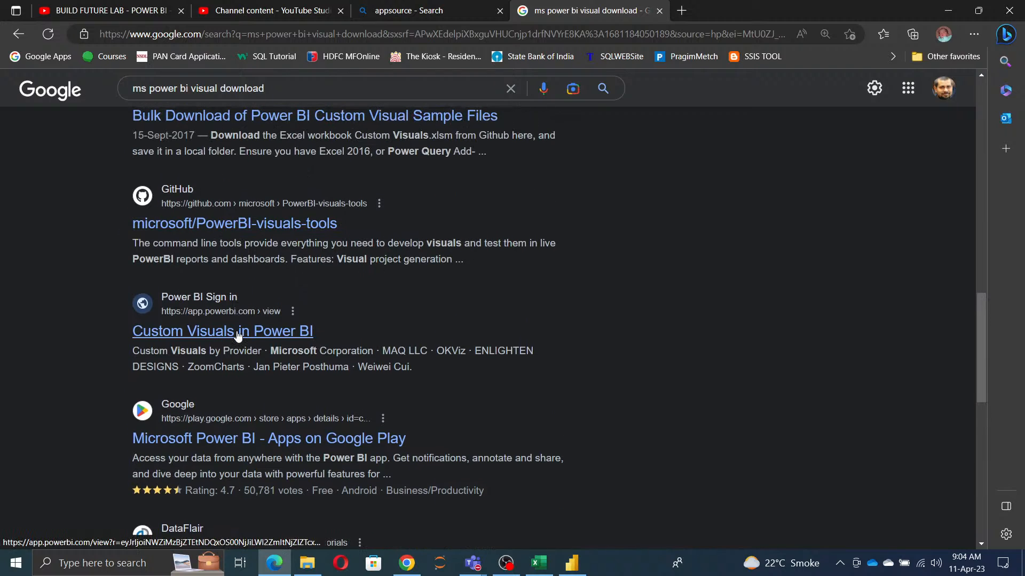
pyautogui.scroll(10, 238, 335)
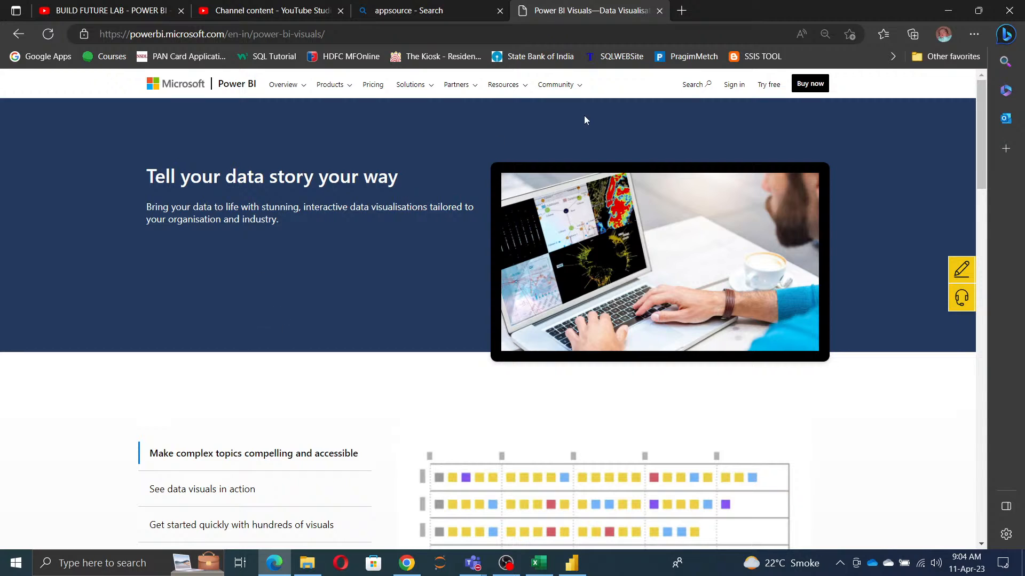
pyautogui.scroll(-20, 498, 346)
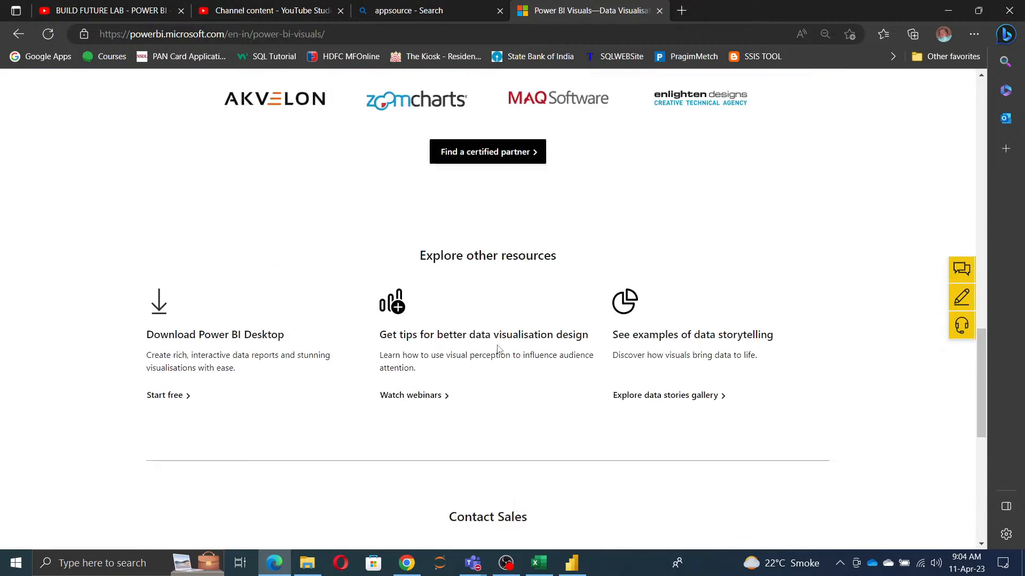
pyautogui.scroll(-3, 497, 348)
pyautogui.scroll(3, 498, 347)
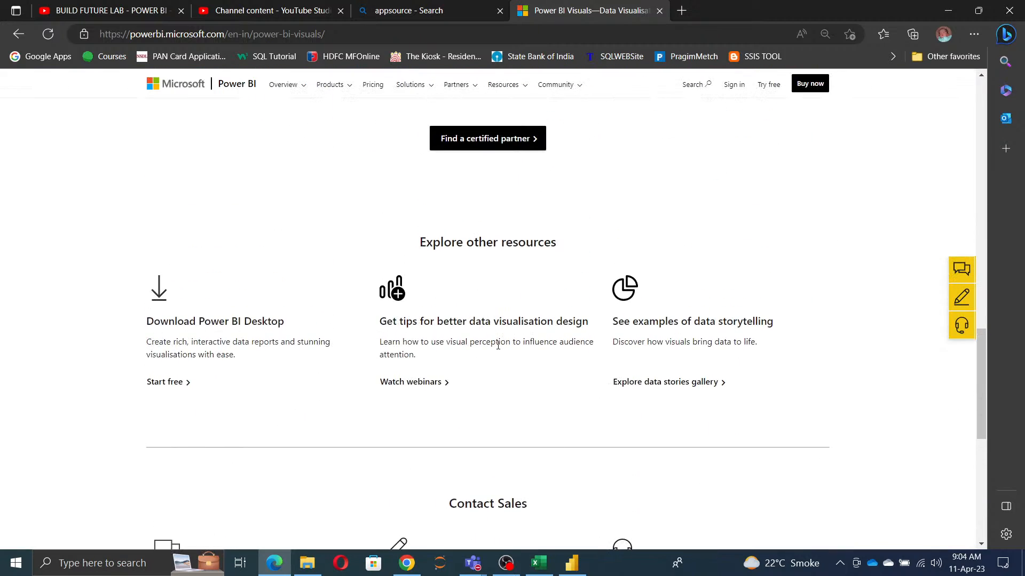
pyautogui.scroll(10, 495, 308)
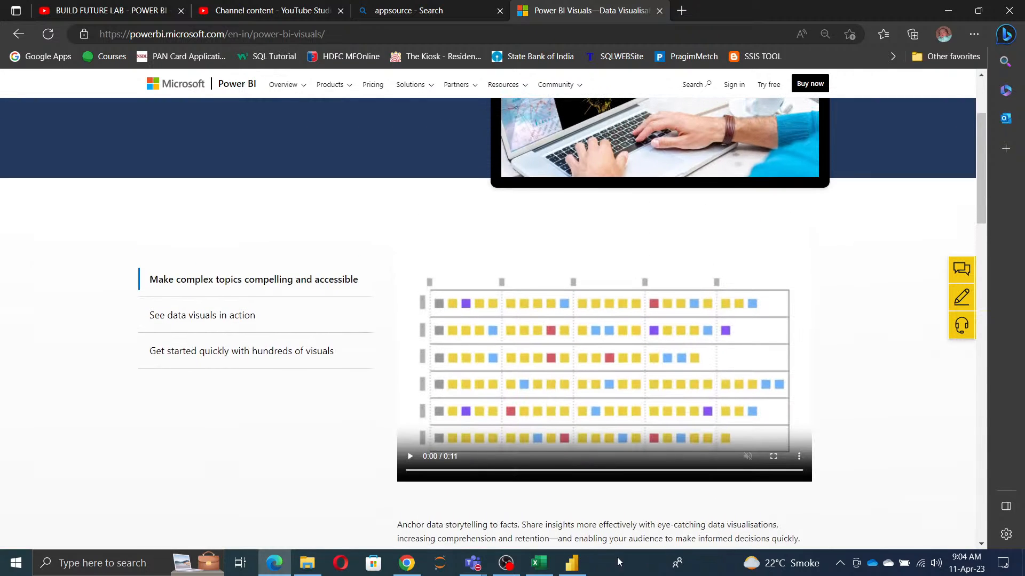
# Step: Switch to Power BI Desktop and open the Power BI visuals gallery for getting more visuals
pyautogui.click(571, 564)
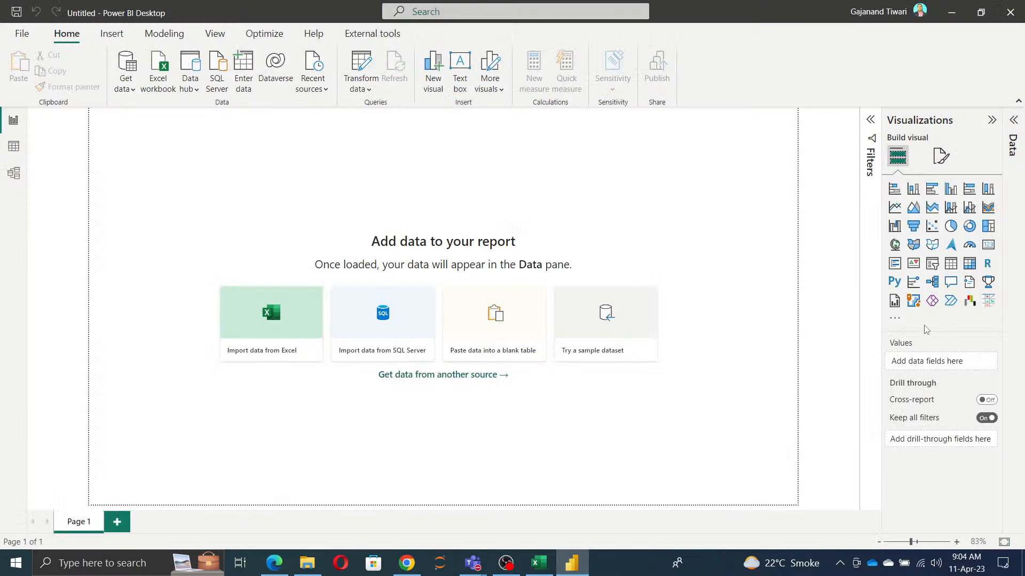
pyautogui.click(895, 321)
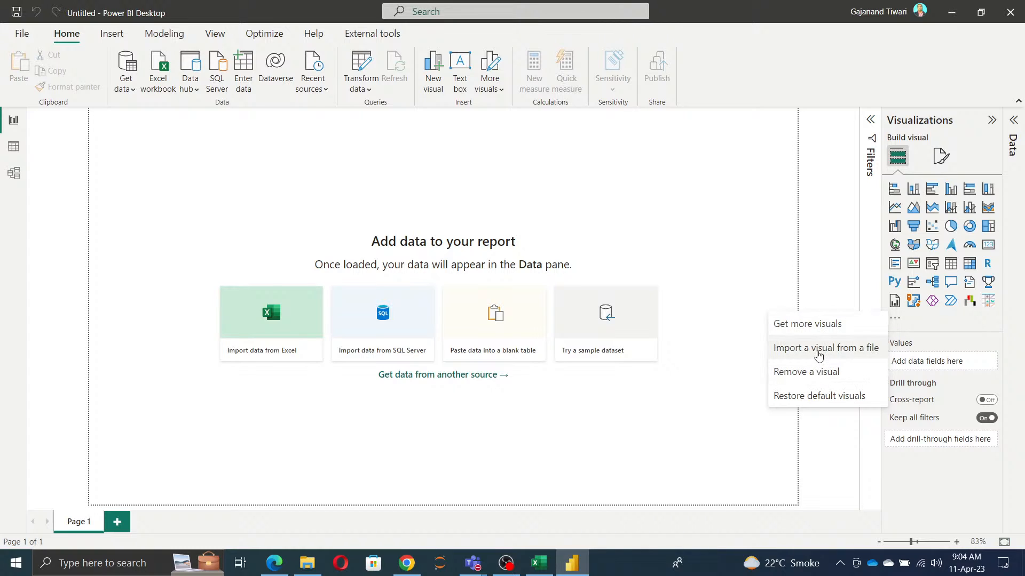
pyautogui.click(814, 324)
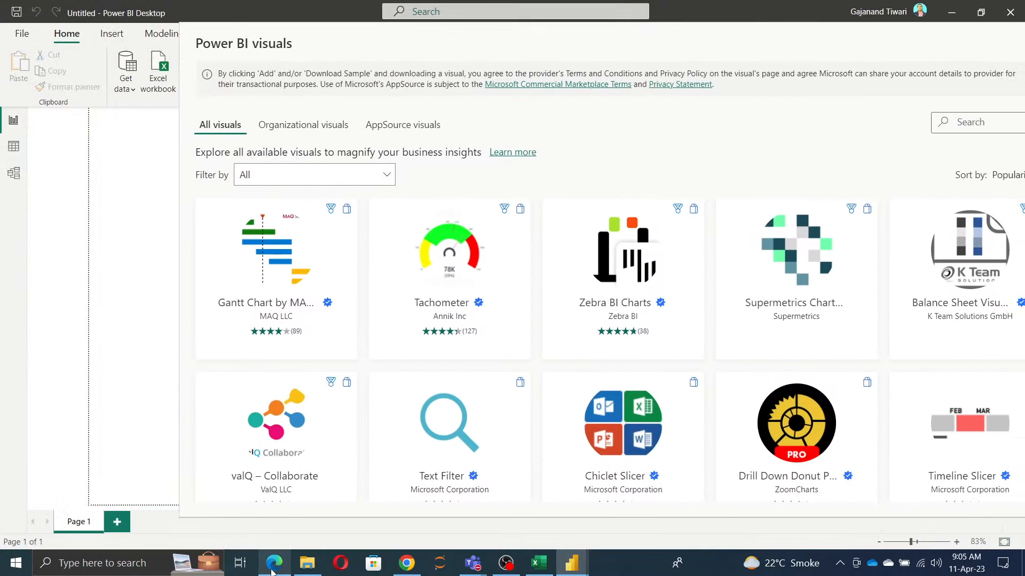
# Step: Switch back to Microsoft Edge and follow the Get started link for building visuals to your specifications on the Power BI Visuals page
pyautogui.moveTo(272, 566)
pyautogui.click(284, 514)
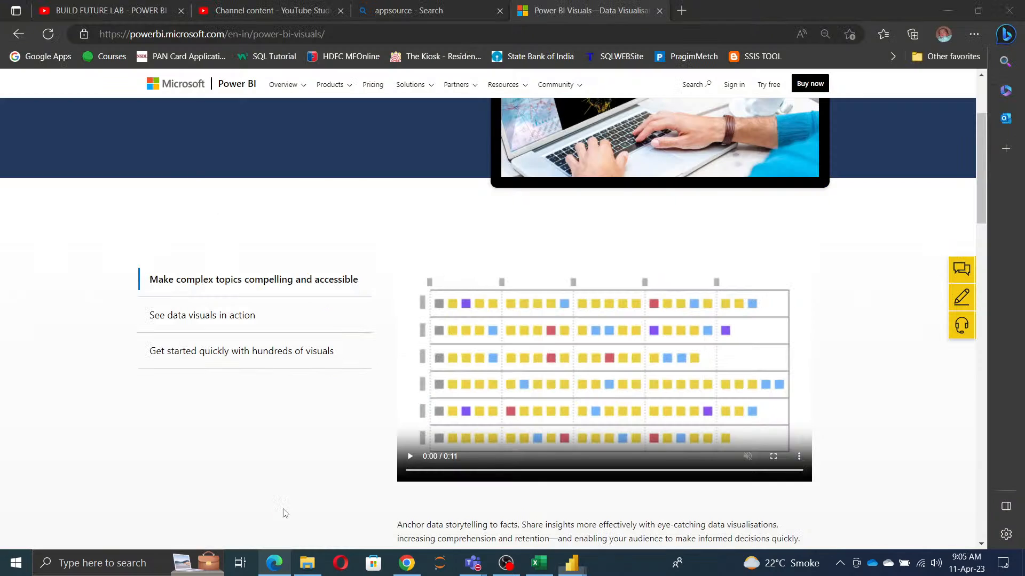
pyautogui.click(342, 35)
pyautogui.click(343, 35)
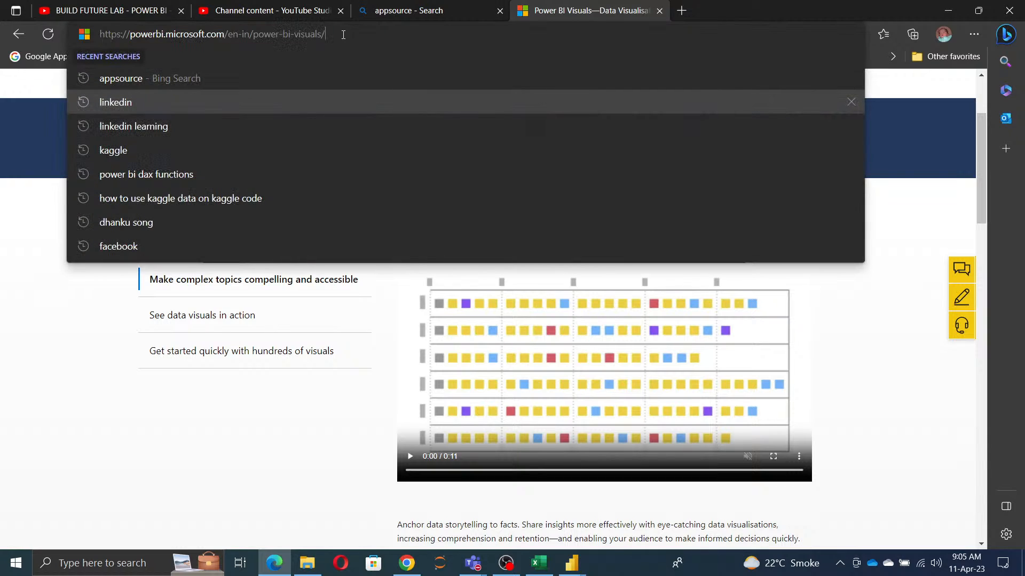
pyautogui.click(128, 413)
pyautogui.scroll(-5, 824, 353)
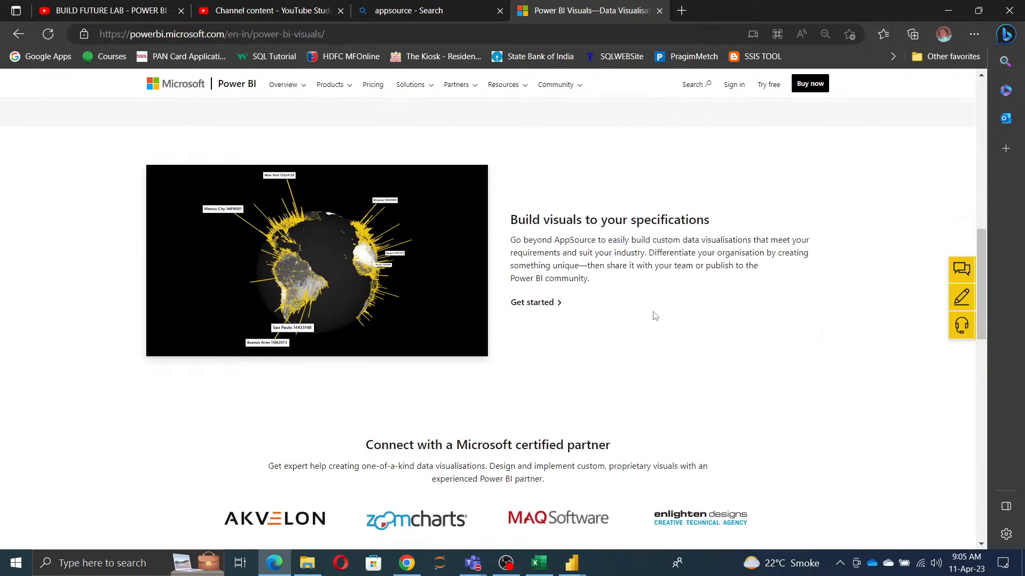
pyautogui.click(540, 303)
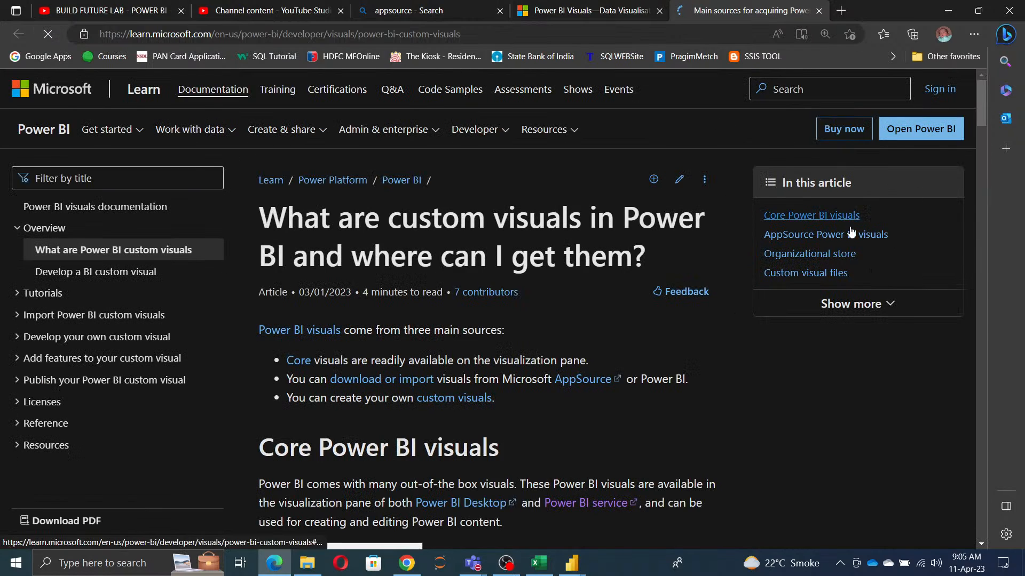
# Step: Read the article's AppSource Power BI visuals section and open the AppSource listing of Power BI visuals from it
pyautogui.click(815, 234)
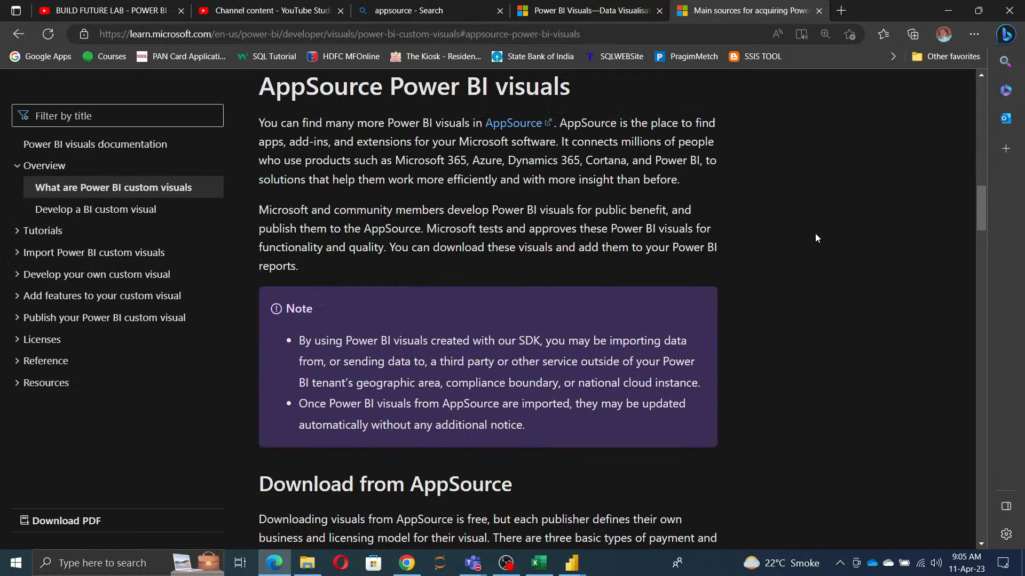
pyautogui.scroll(-15, 441, 400)
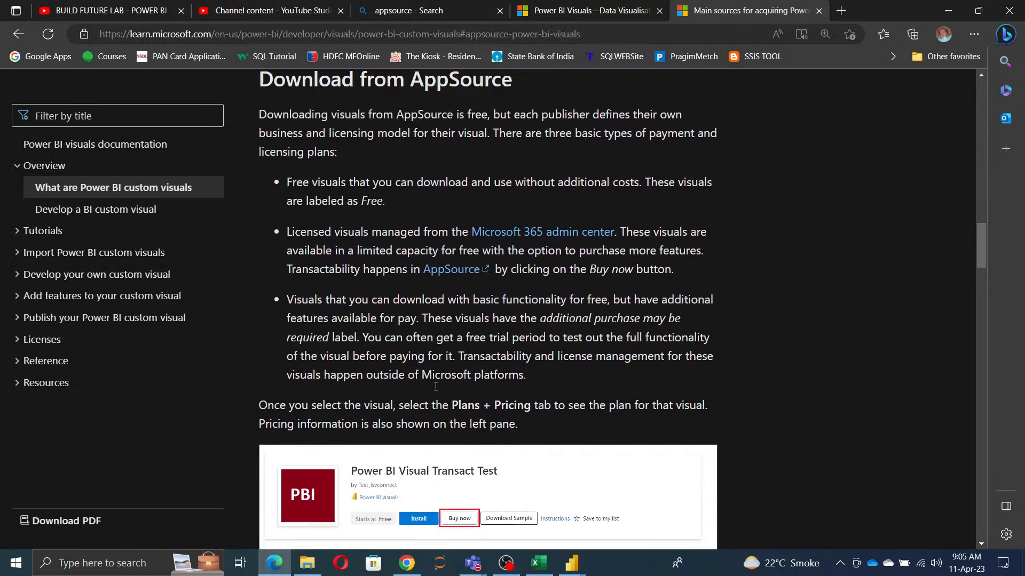
pyautogui.scroll(5, 435, 387)
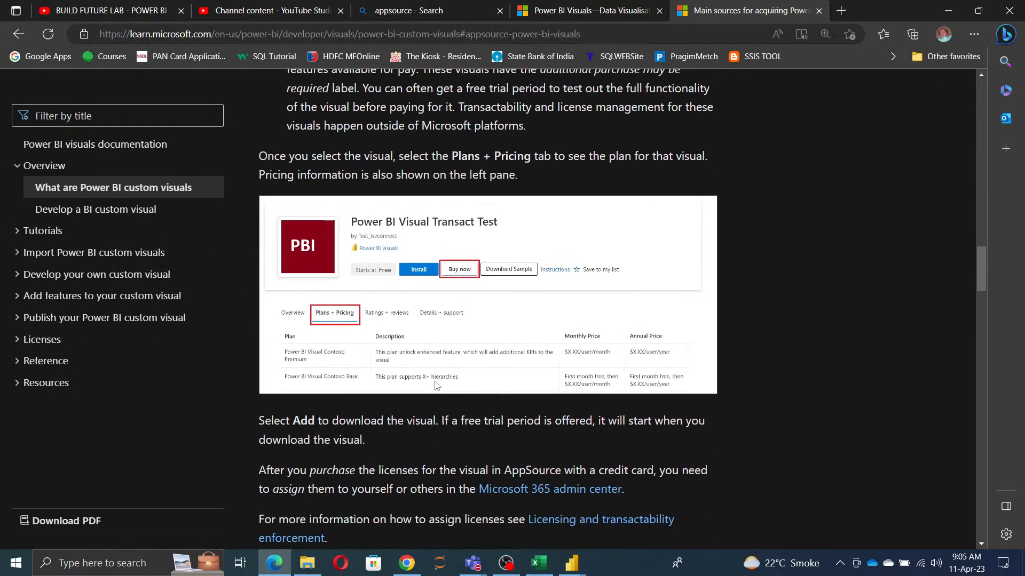
pyautogui.scroll(-6, 436, 386)
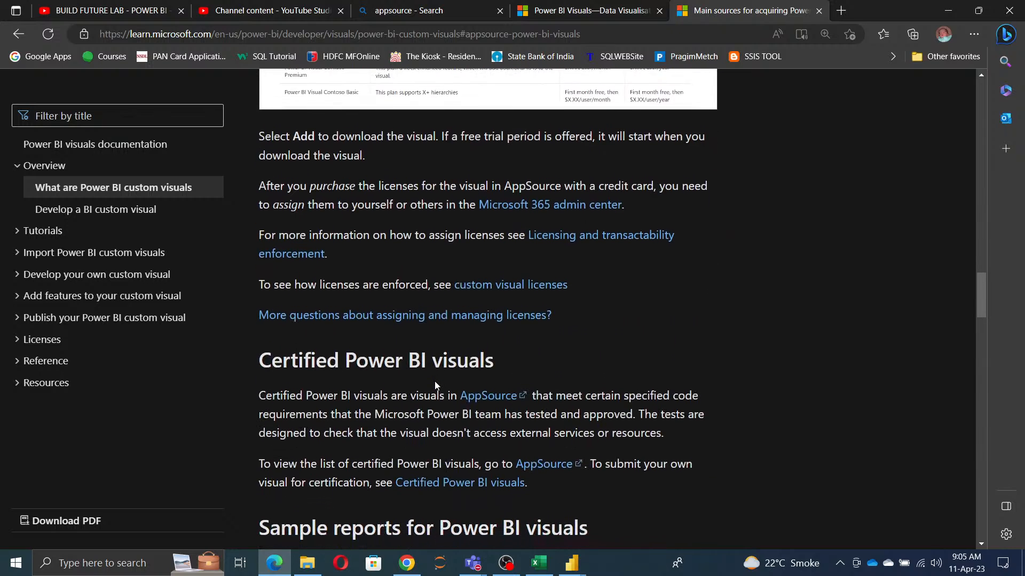
pyautogui.click(496, 325)
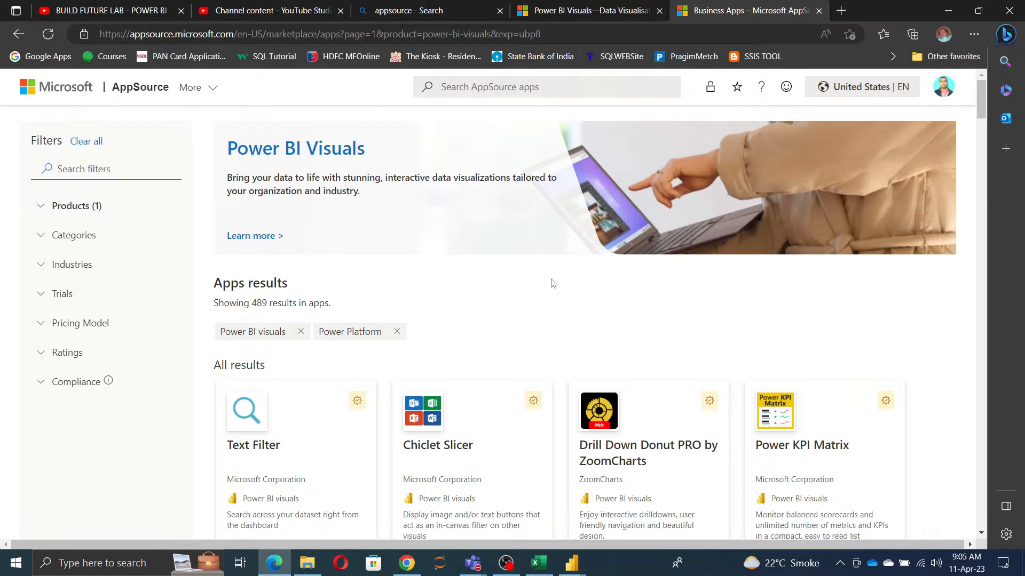
# Step: Look through the Power BI visuals offered on AppSource, then return to the start of the listing
pyautogui.scroll(-5, 903, 390)
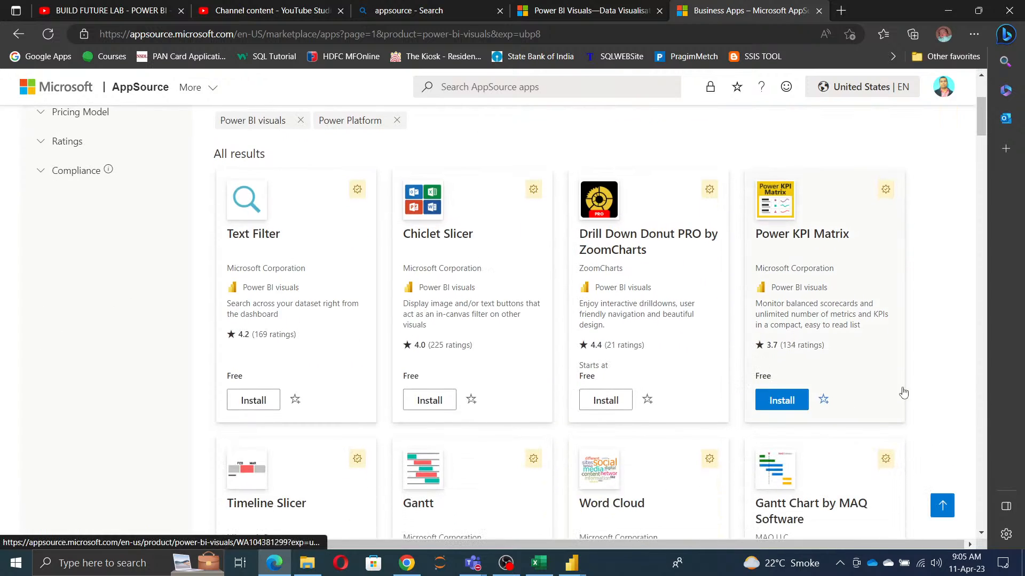
pyautogui.scroll(-4, 970, 423)
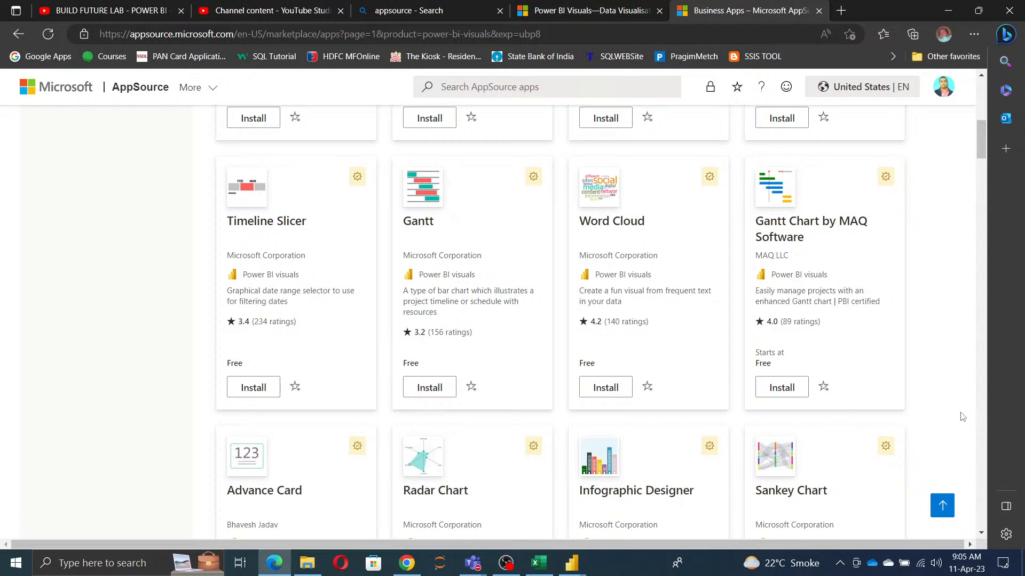
pyautogui.scroll(-4, 963, 416)
pyautogui.scroll(-3, 963, 417)
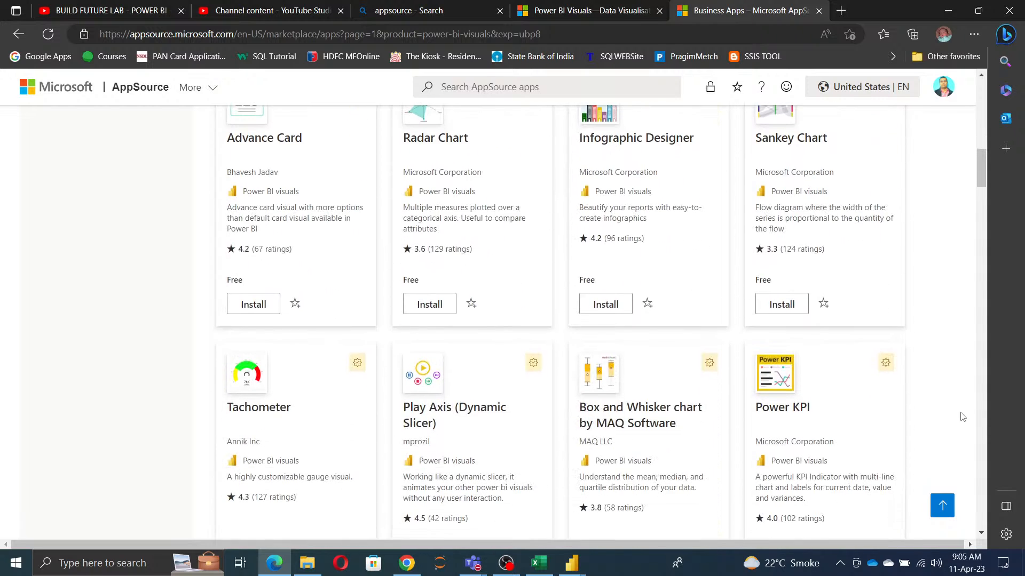
pyautogui.scroll(-20, 963, 417)
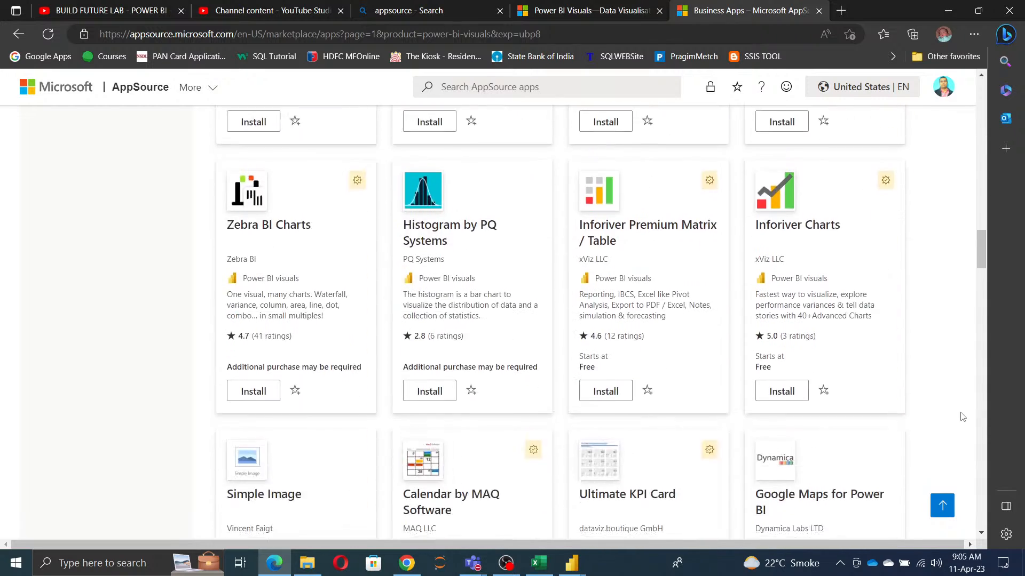
pyautogui.scroll(-4, 962, 417)
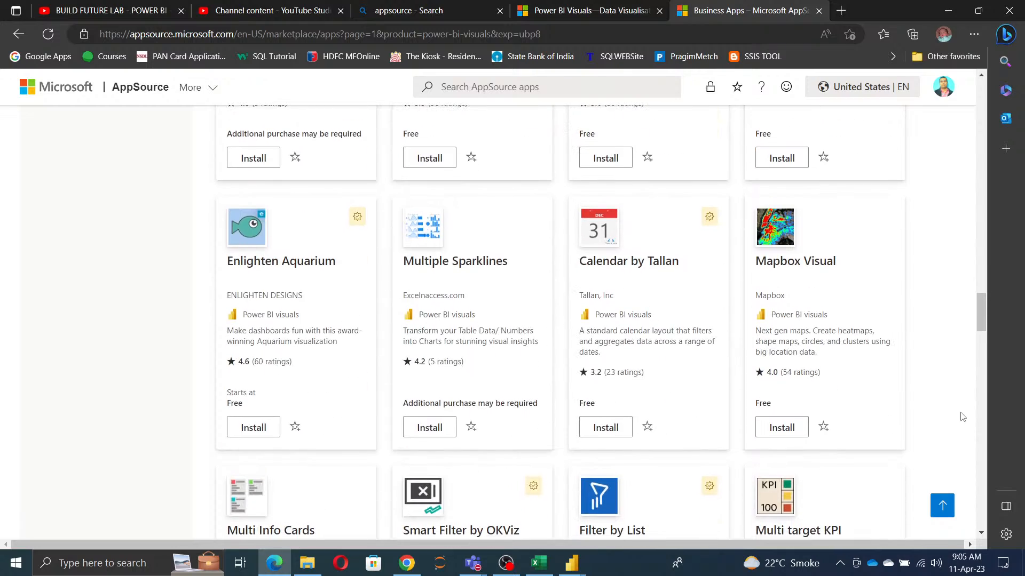
pyautogui.scroll(20, 963, 417)
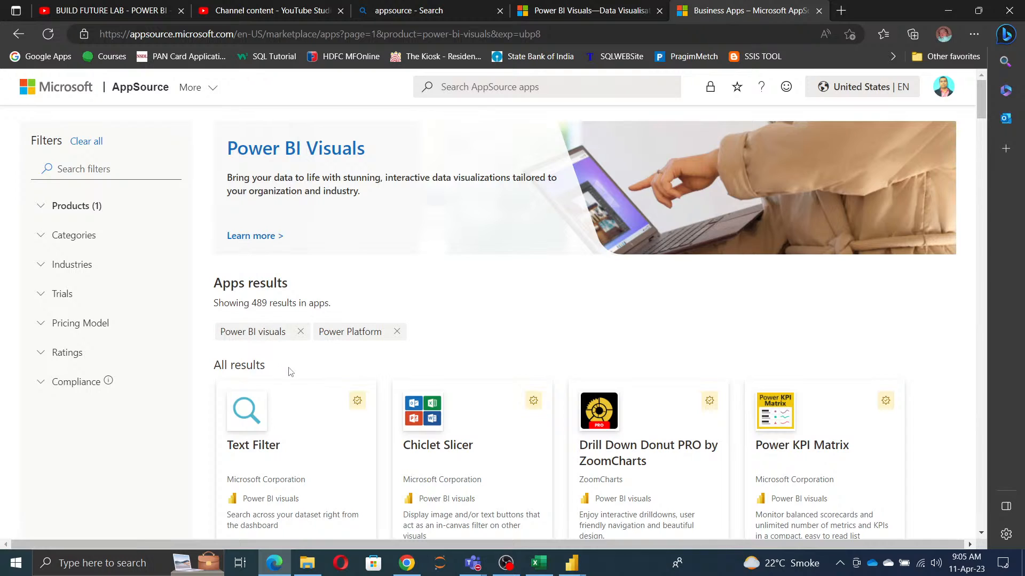
# Step: Search the AppSource apps for "Cloud" within the Power BI visuals listing
pyautogui.scroll(-3, 339, 412)
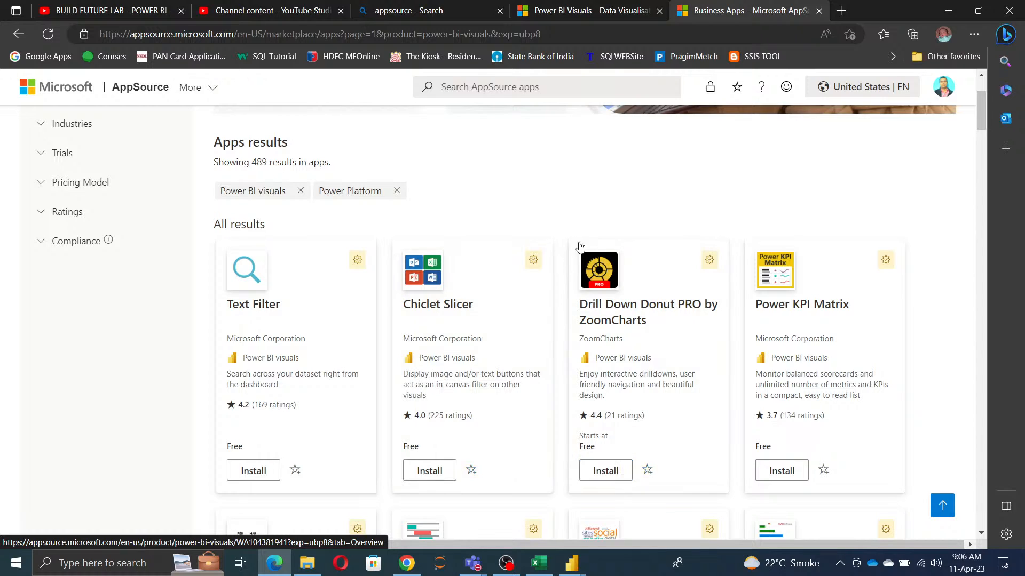
pyautogui.click(539, 91)
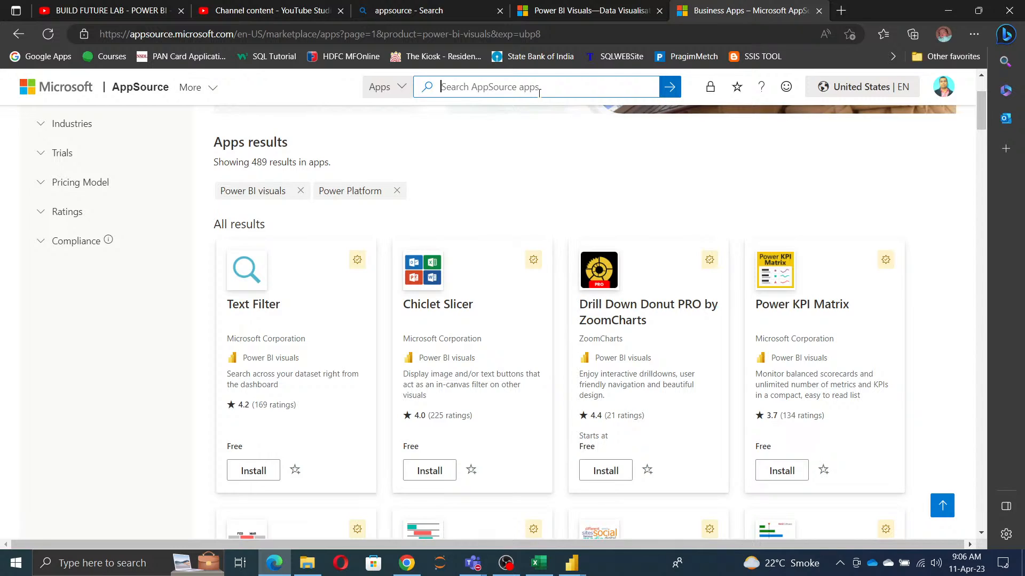
pyautogui.write('P')
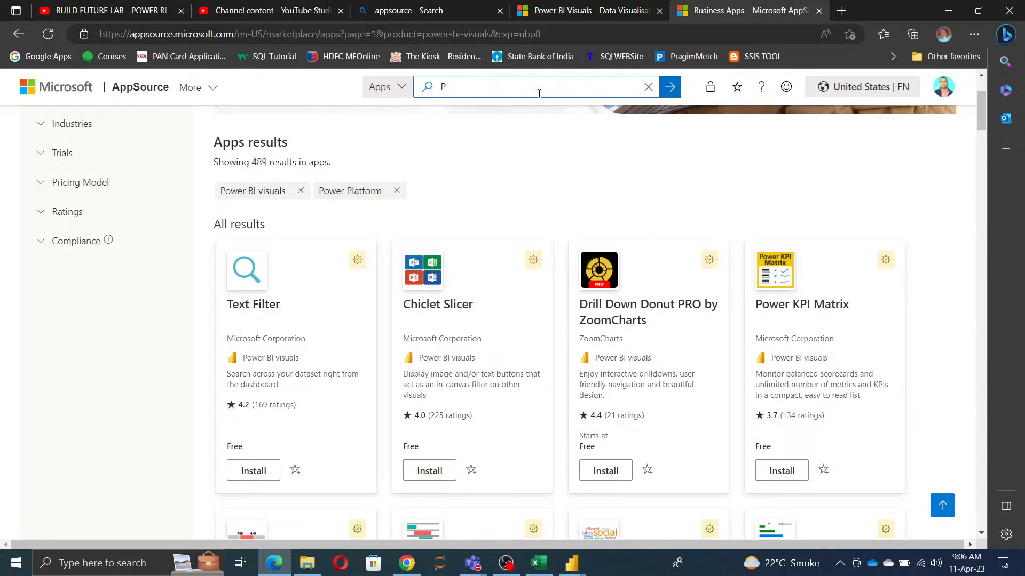
pyautogui.press('BackSpace')
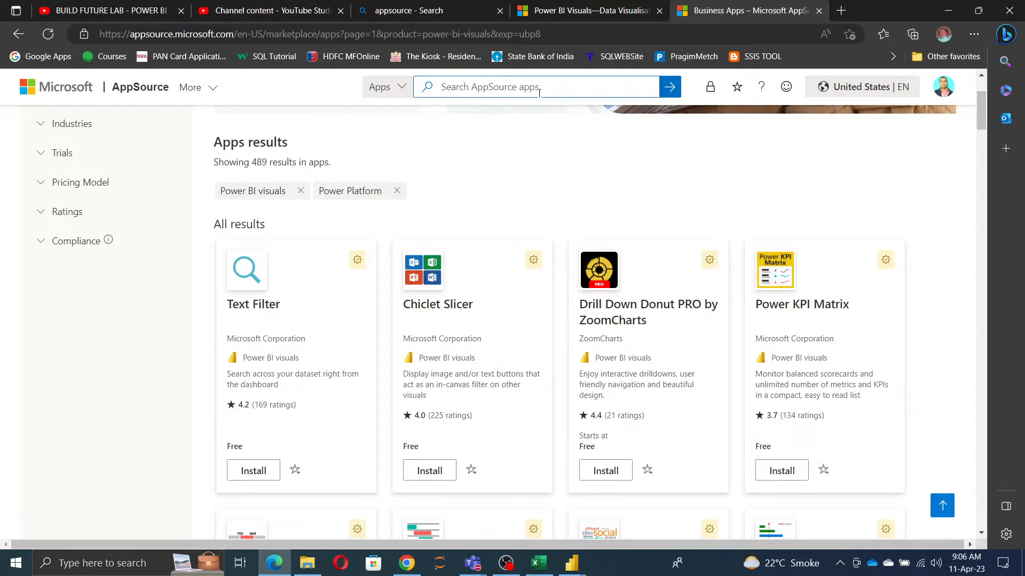
pyautogui.write('Cloud')
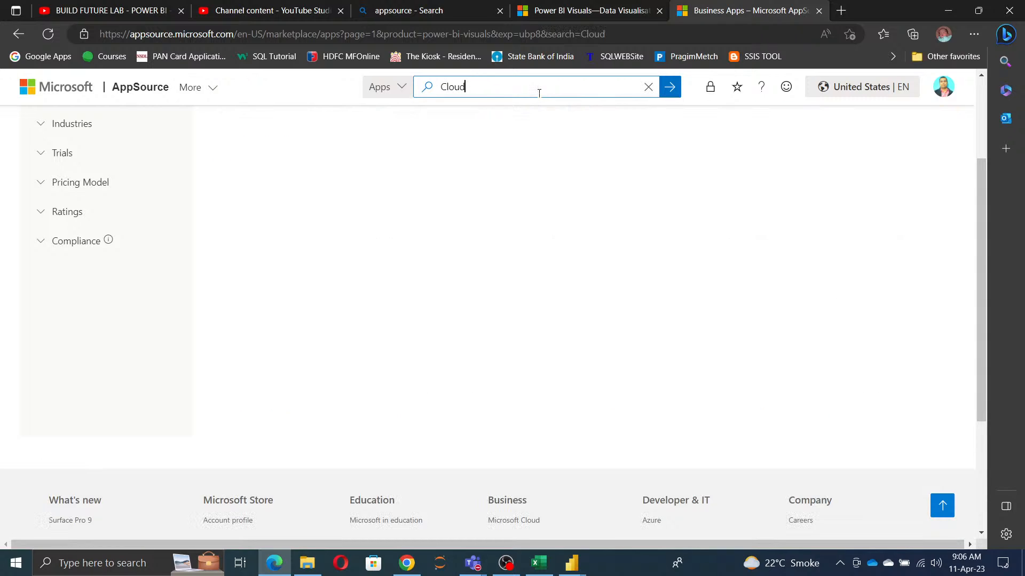
# Step: Replace the AppSource search text with "pe" and open the suggested egHeatmap visual
pyautogui.press('BackSpace')
pyautogui.press('BackSpace')
pyautogui.press('BackSpace')
pyautogui.press('BackSpace')
pyautogui.press('BackSpace')
pyautogui.write('pery')
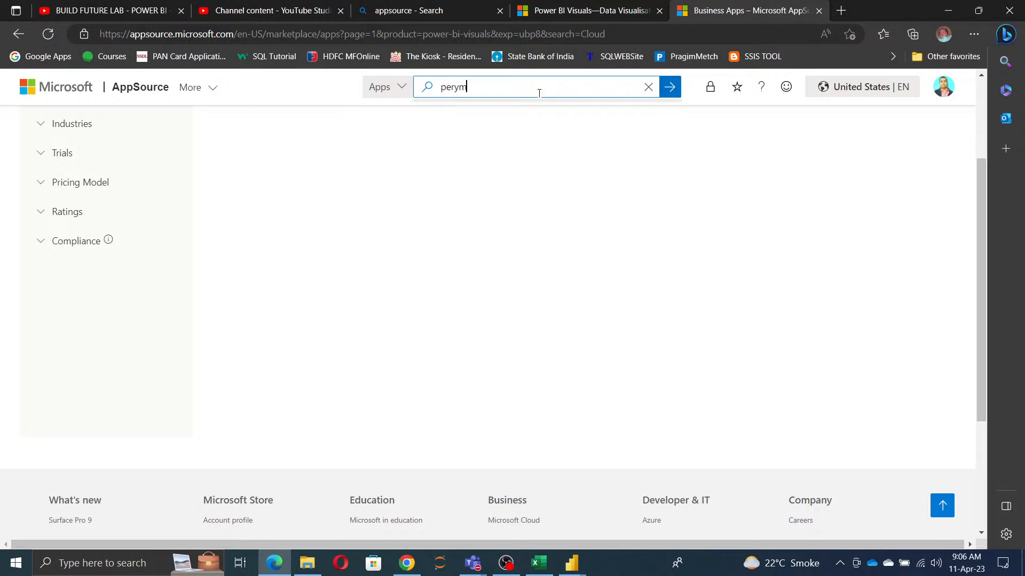
pyautogui.write('m')
pyautogui.press('BackSpace')
pyautogui.press('BackSpace')
pyautogui.press('BackSpace')
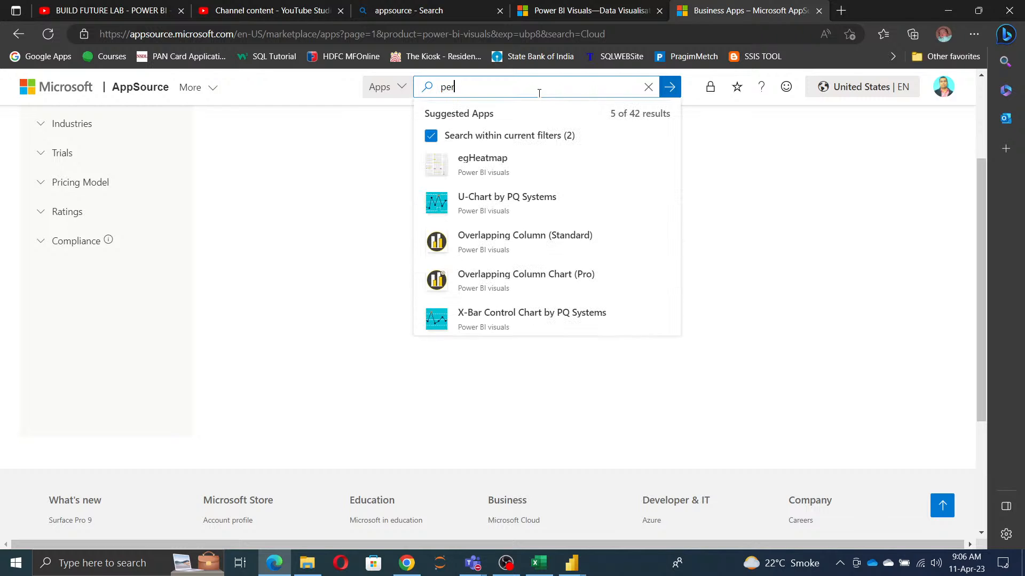
pyautogui.click(478, 168)
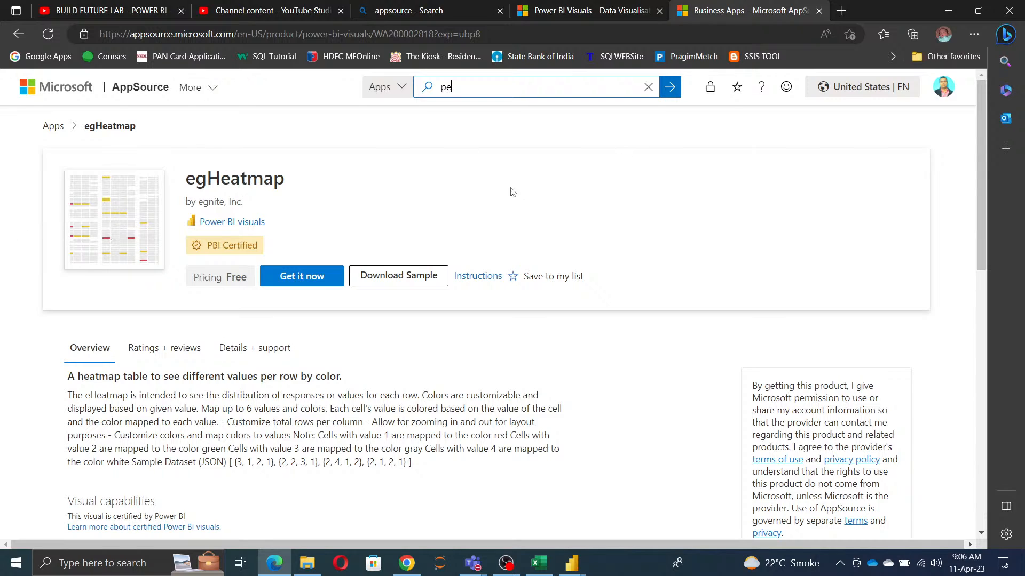
# Step: Set the AppSource search scope to Consulting services, clear the search text and view the available scope options
pyautogui.click(402, 88)
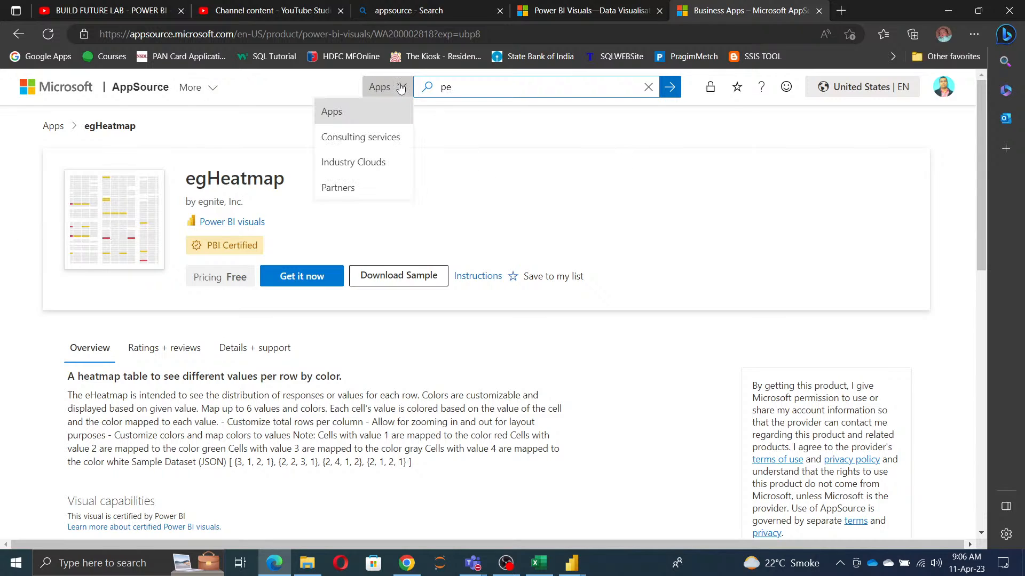
pyautogui.click(368, 140)
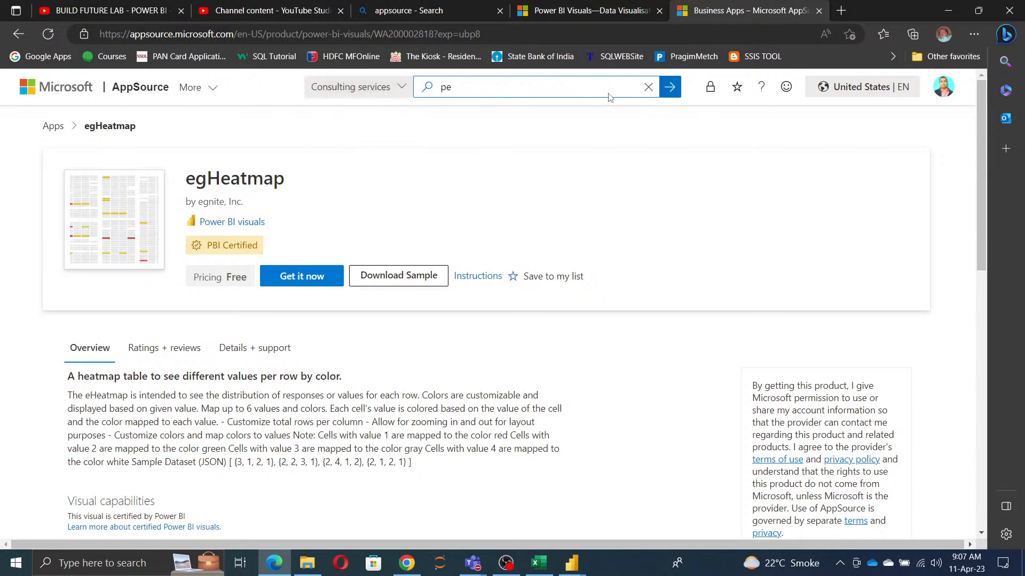
pyautogui.click(648, 87)
pyautogui.click(349, 92)
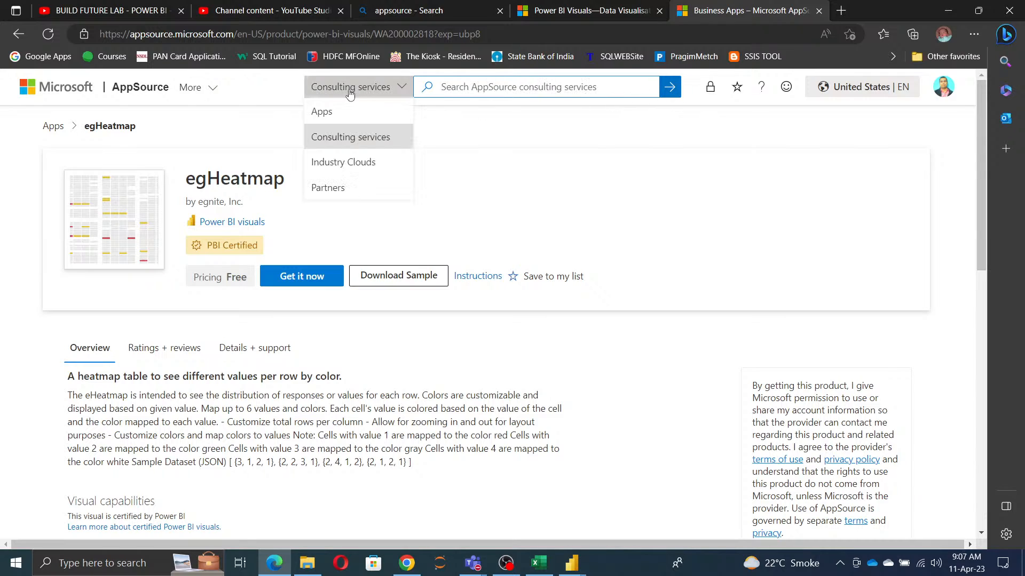
pyautogui.click(389, 92)
pyautogui.click(365, 84)
pyautogui.click(365, 85)
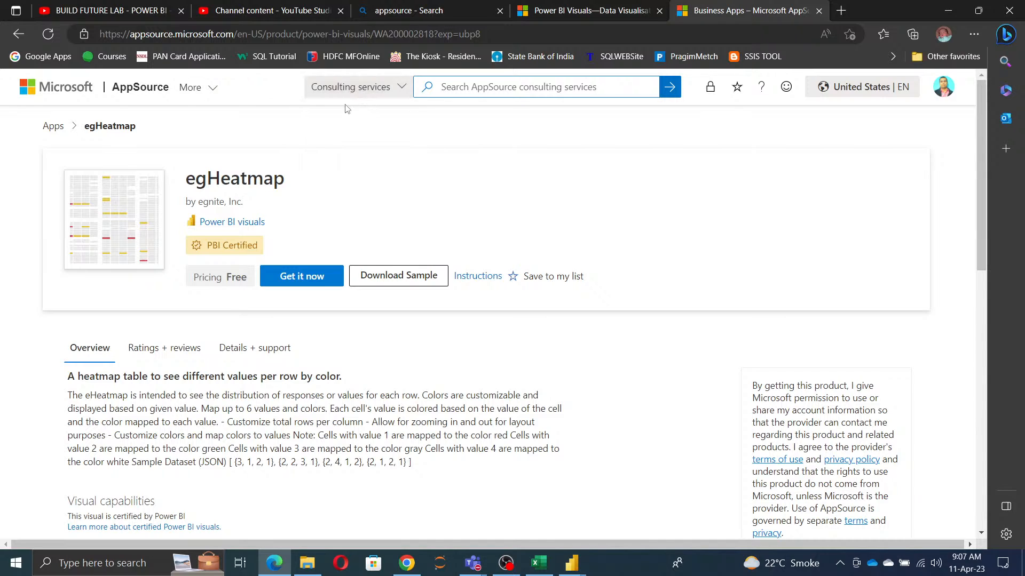
pyautogui.click(347, 93)
pyautogui.click(362, 93)
pyautogui.click(395, 94)
# Step: Switch to Power BI Desktop, browse all visuals in the gallery and open the Sankey Chart's details
pyautogui.click(572, 563)
pyautogui.click(652, 505)
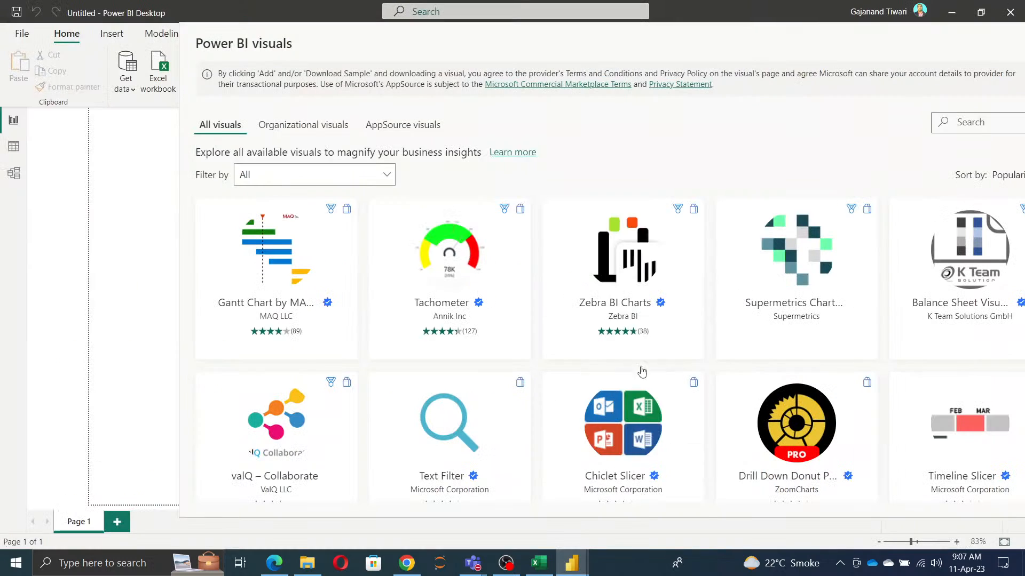
pyautogui.scroll(-5, 544, 382)
pyautogui.scroll(-5, 387, 271)
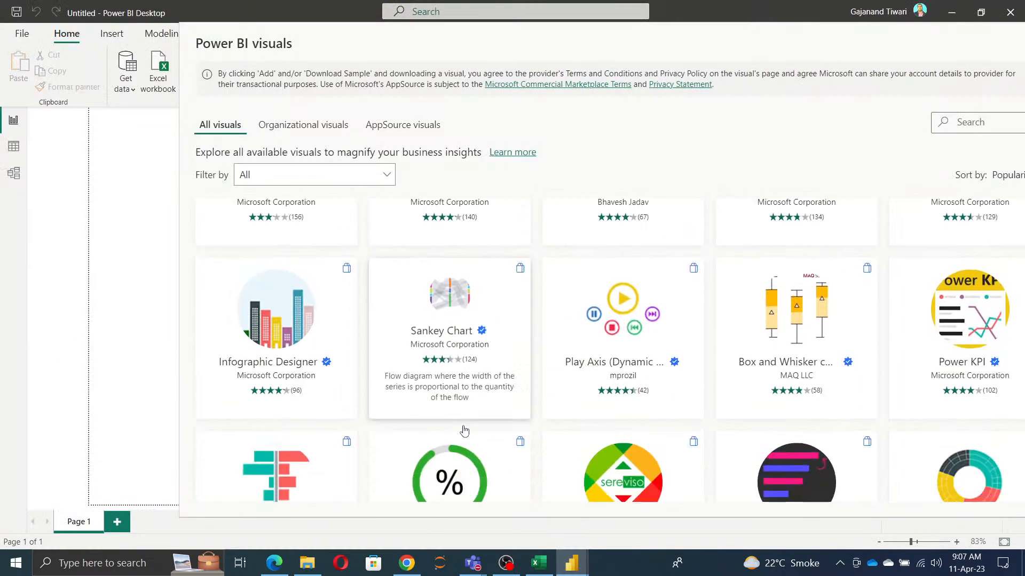
pyautogui.scroll(5, 473, 240)
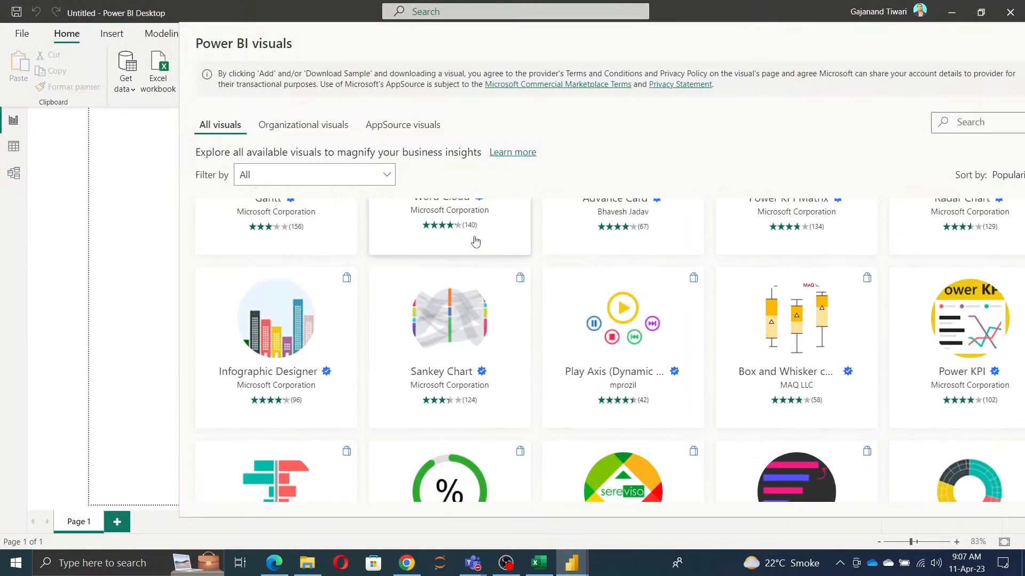
pyautogui.click(464, 338)
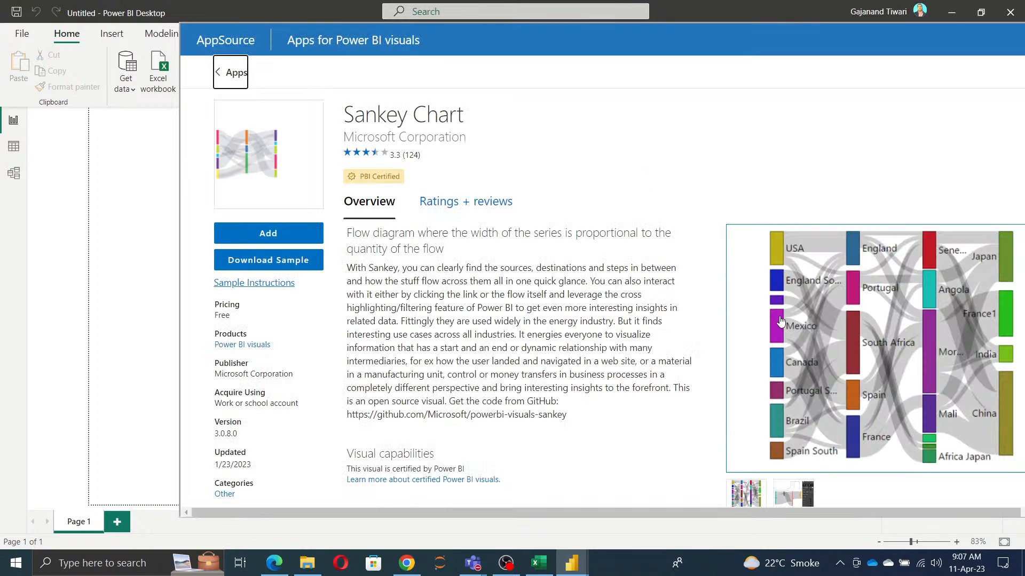
# Step: Examine the Sankey Chart's overview, license details and preview images, and close the visuals gallery
pyautogui.scroll(-2, 835, 413)
pyautogui.scroll(2, 832, 418)
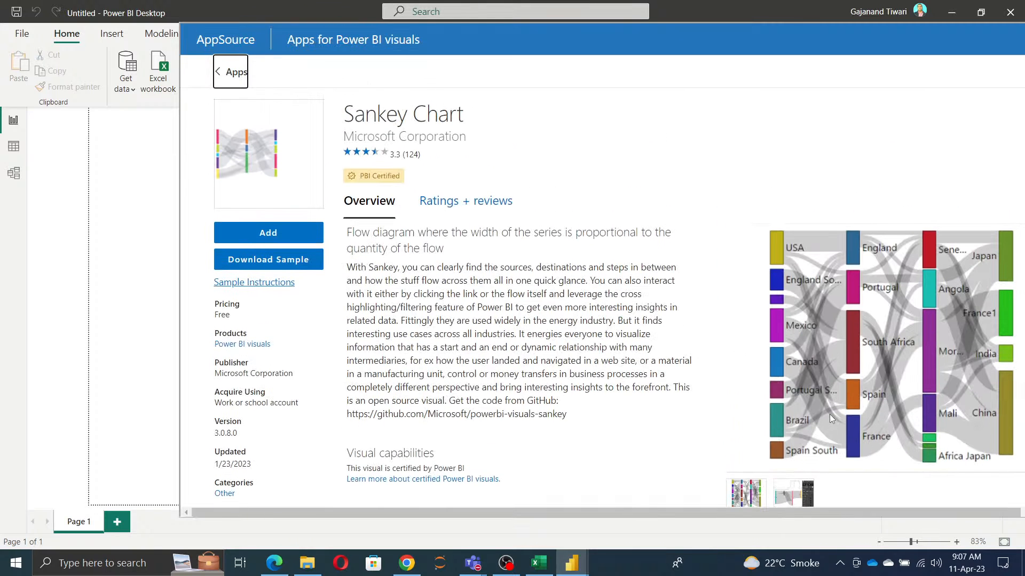
pyautogui.scroll(-2, 829, 414)
pyautogui.scroll(2, 829, 414)
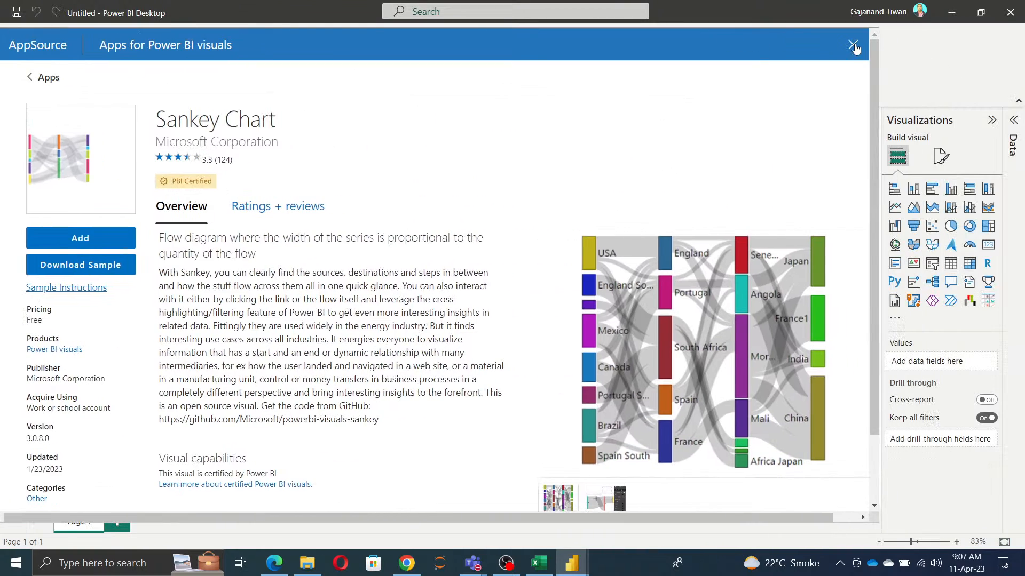
pyautogui.scroll(-1, 443, 328)
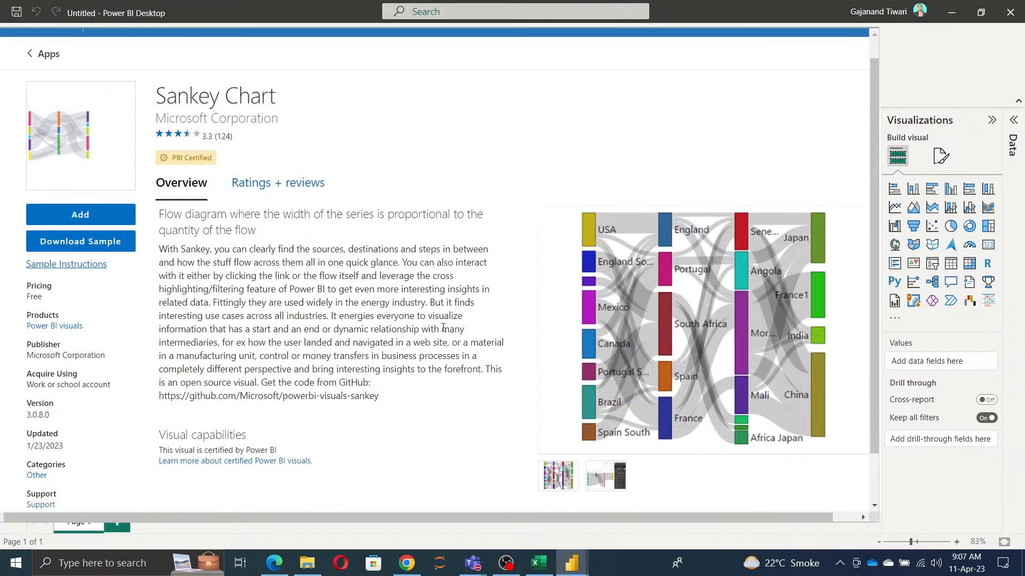
pyautogui.press('Escape')
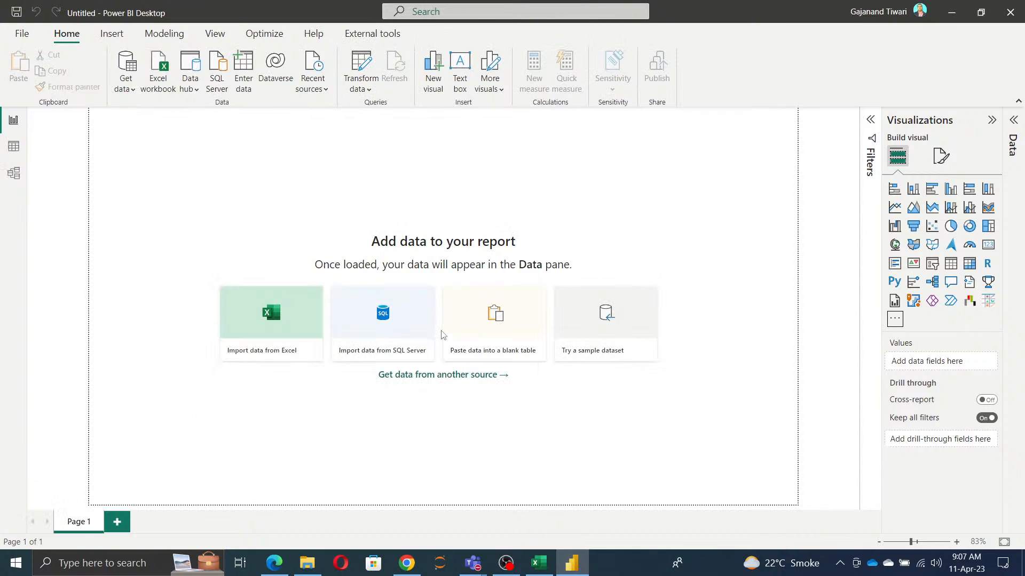
# Step: Switch to Microsoft Edge, search for "zebra bi power bi" in a new tab and open the Zebra BI website
pyautogui.click(268, 564)
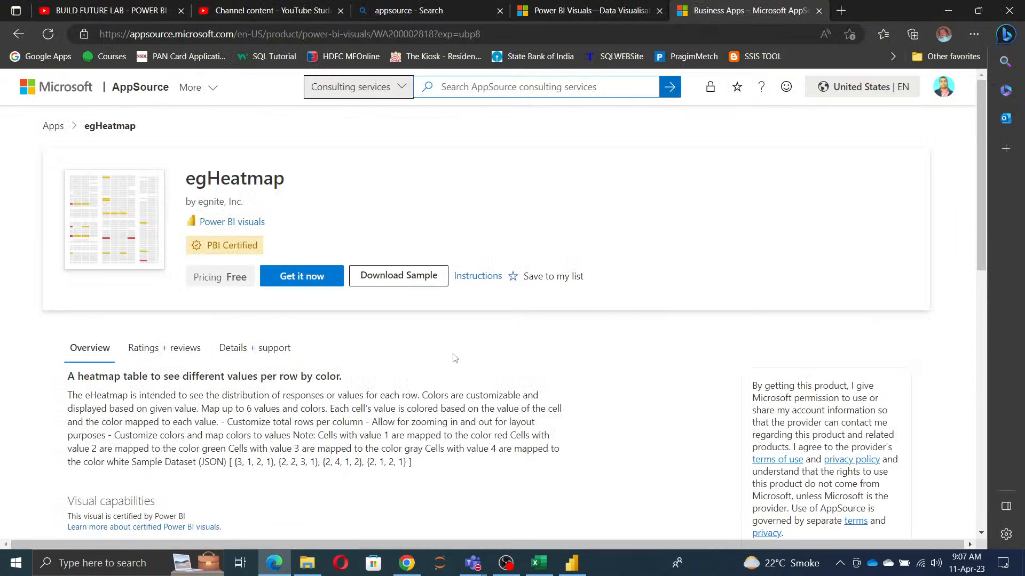
pyautogui.click(240, 42)
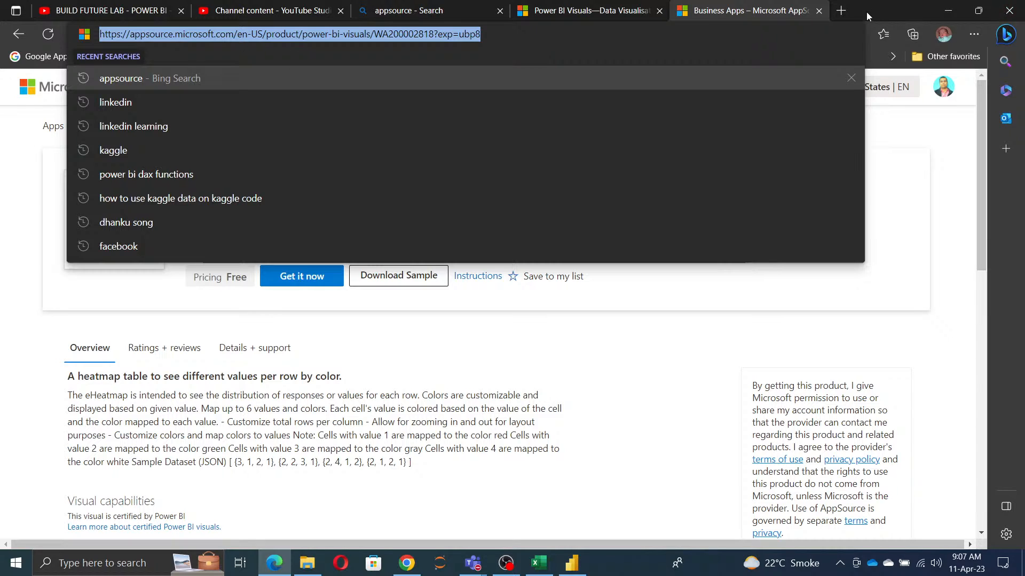
pyautogui.click(841, 9)
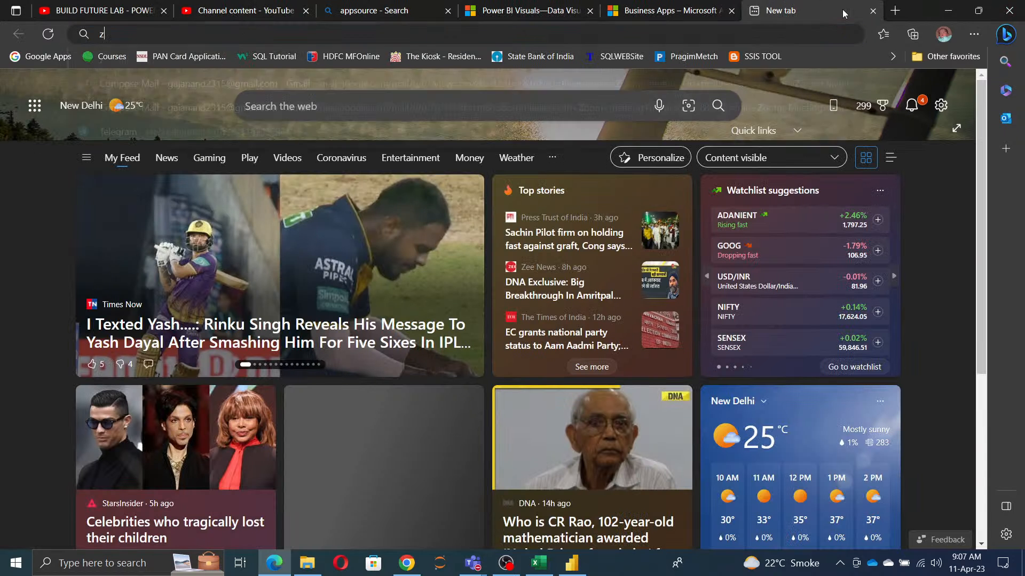
pyautogui.write('zeb')
pyautogui.write('bi')
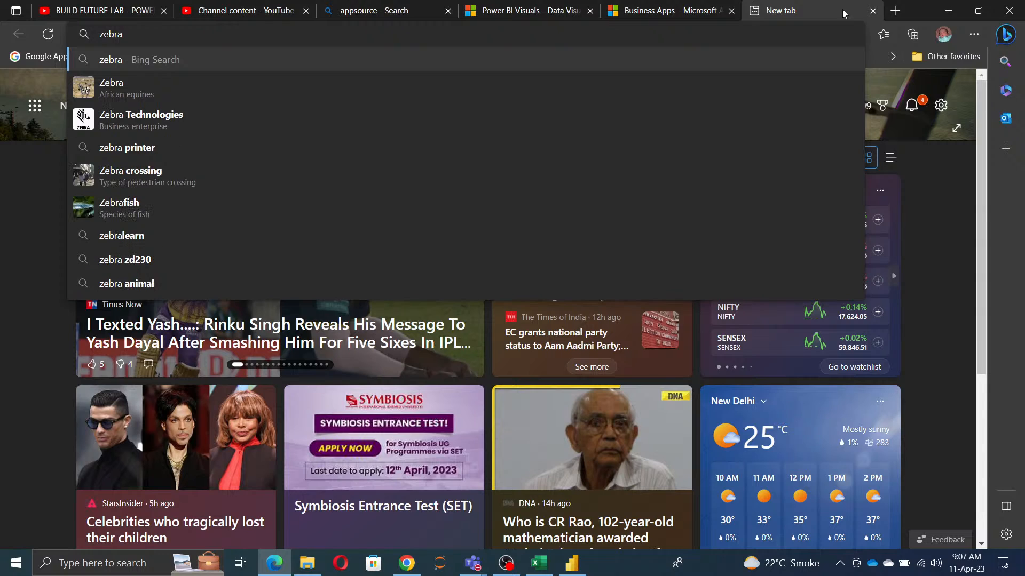
pyautogui.press('Down')
pyautogui.press('Return')
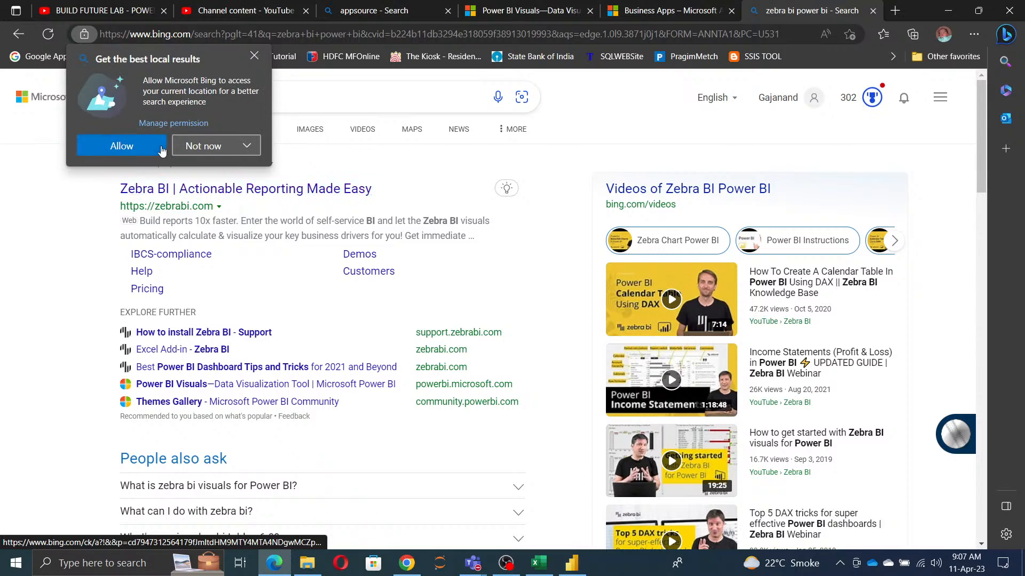
pyautogui.click(254, 55)
pyautogui.click(192, 191)
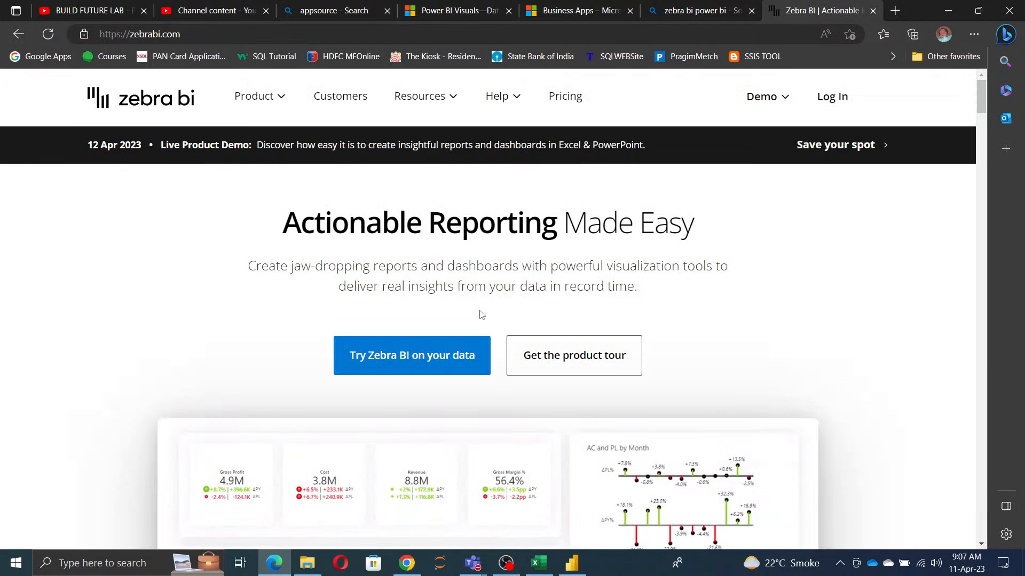
# Step: Look through the Zebra BI home page's sample dashboards, customer logos and feature overview, and return to its start
pyautogui.scroll(-3, 709, 407)
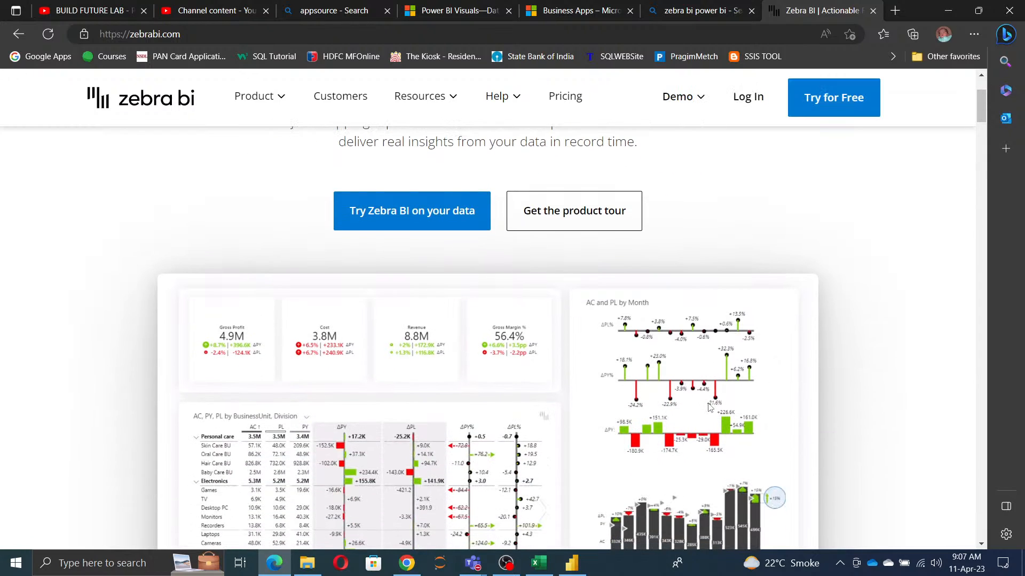
pyautogui.scroll(-15, 709, 408)
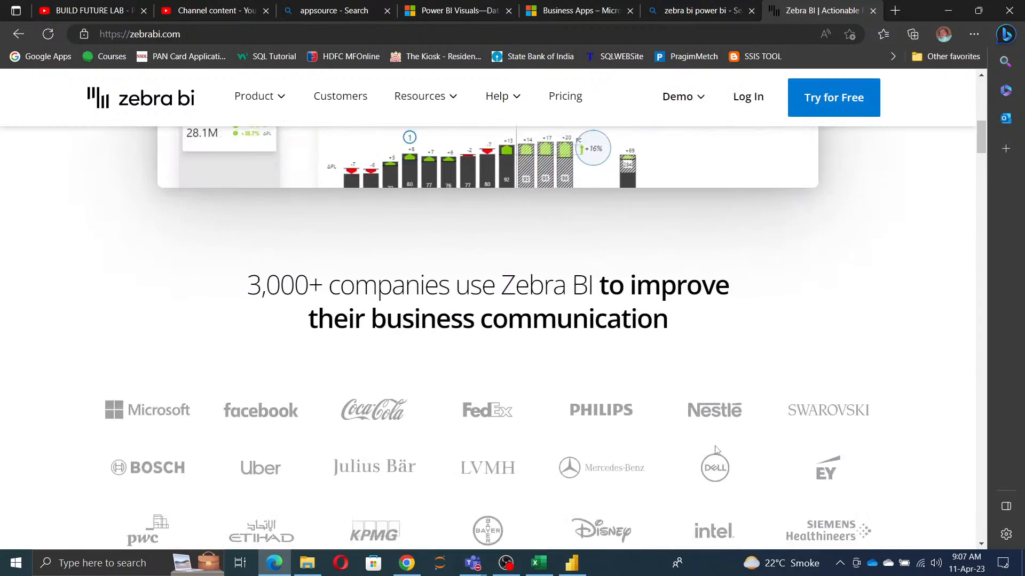
pyautogui.scroll(-3, 717, 448)
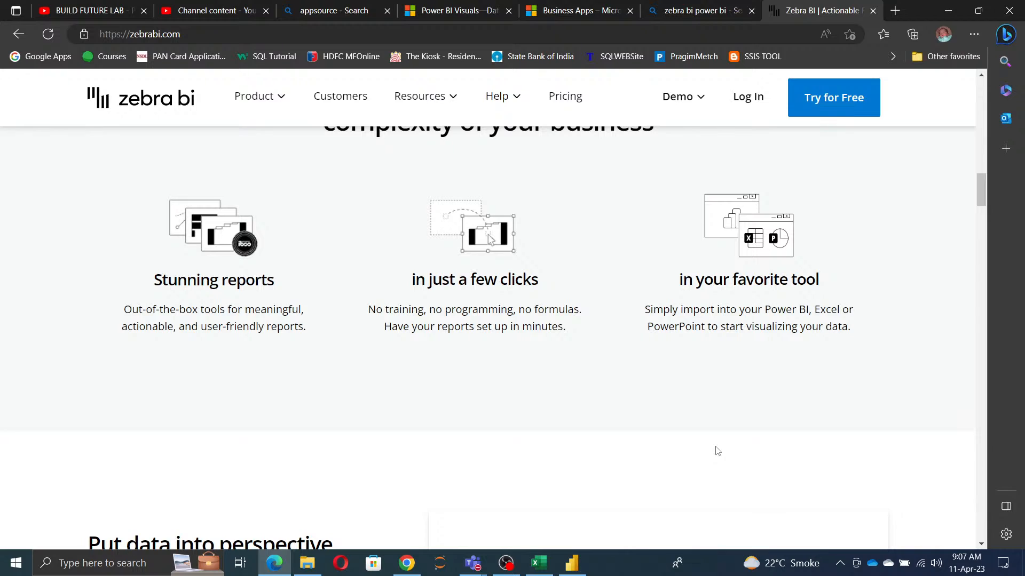
pyautogui.scroll(-9, 716, 451)
pyautogui.scroll(9, 717, 451)
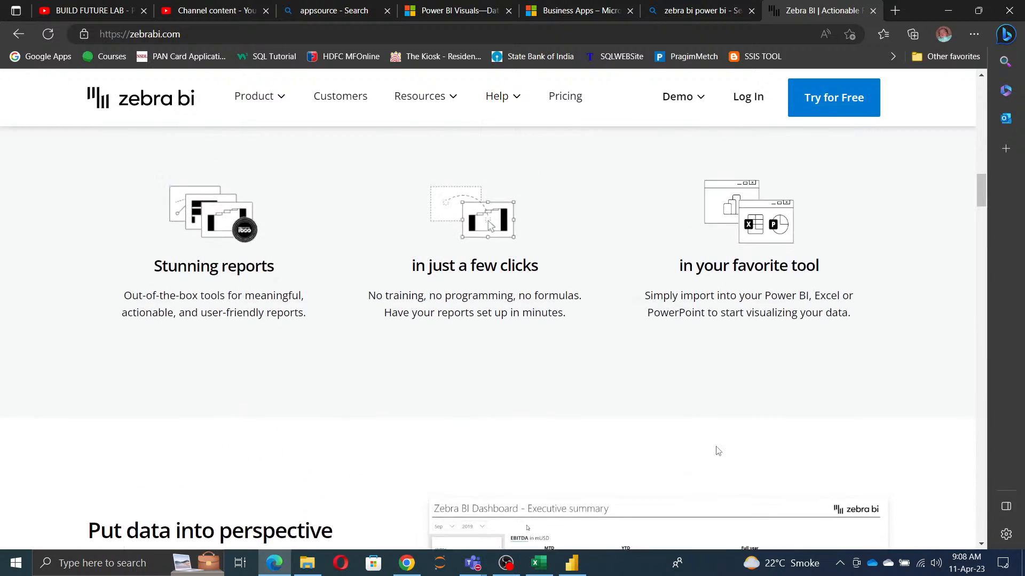
pyautogui.scroll(20, 718, 451)
# Step: Open the Zebra BI for Power BI product page, follow its offer to try the visuals, and view the Pro trial form
pyautogui.click(281, 99)
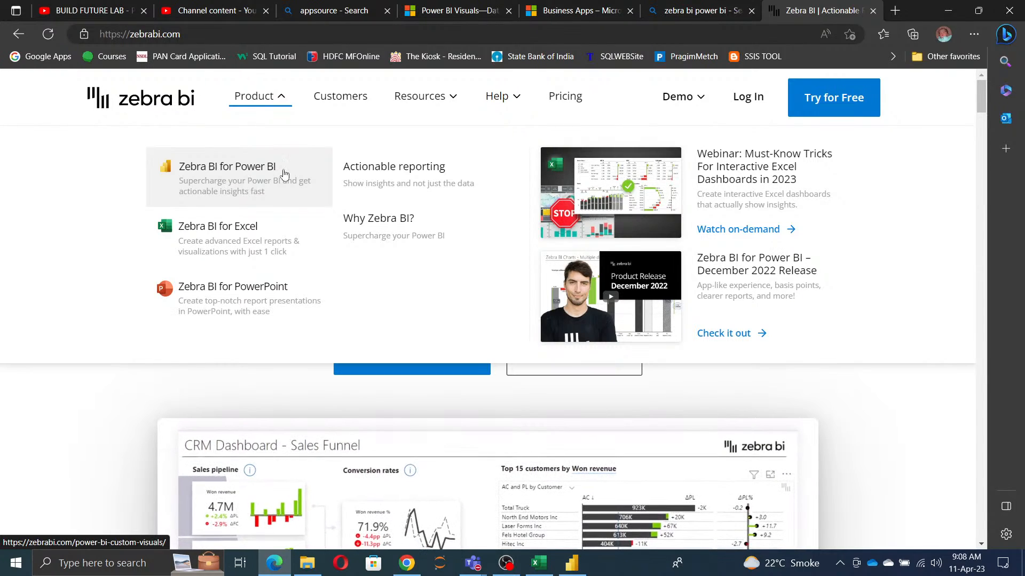
pyautogui.click(228, 175)
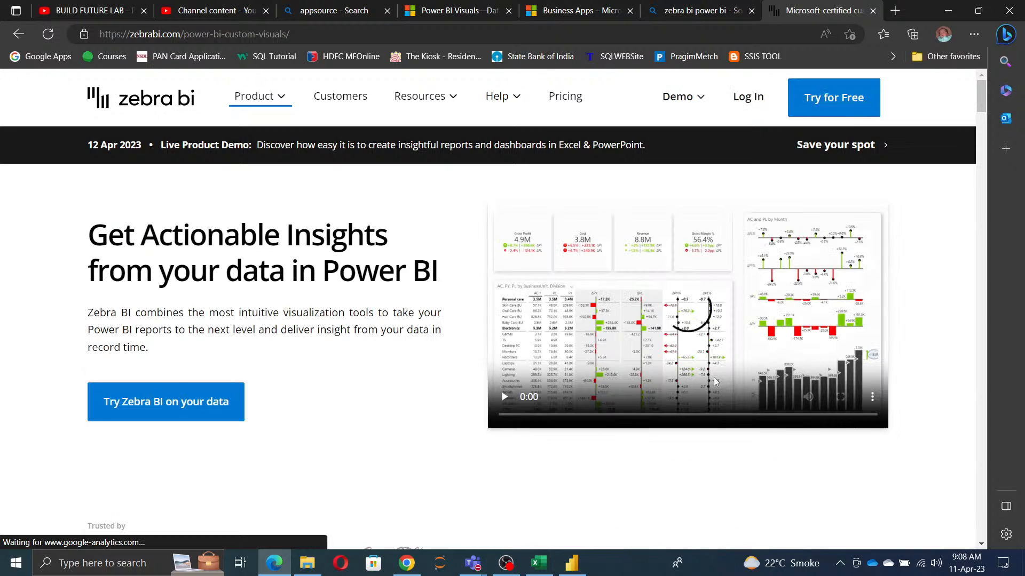
pyautogui.click(162, 415)
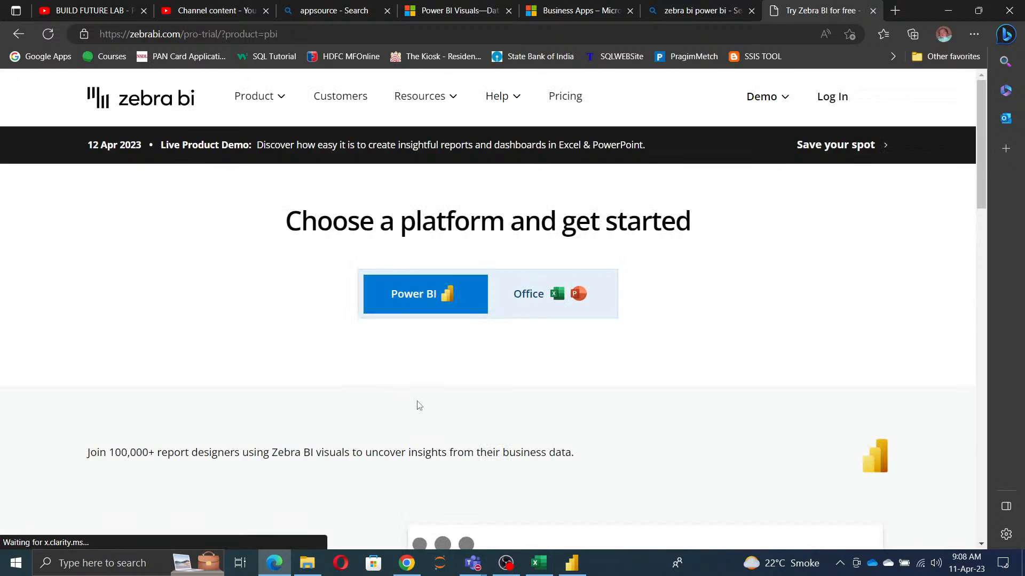
pyautogui.scroll(-7, 501, 400)
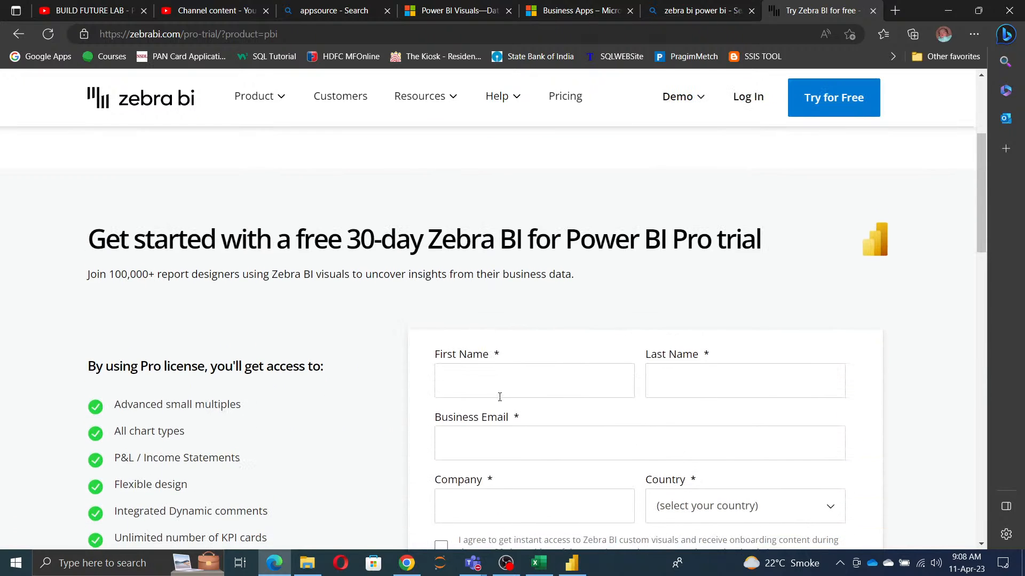
pyautogui.scroll(5, 501, 401)
pyautogui.scroll(3, 501, 400)
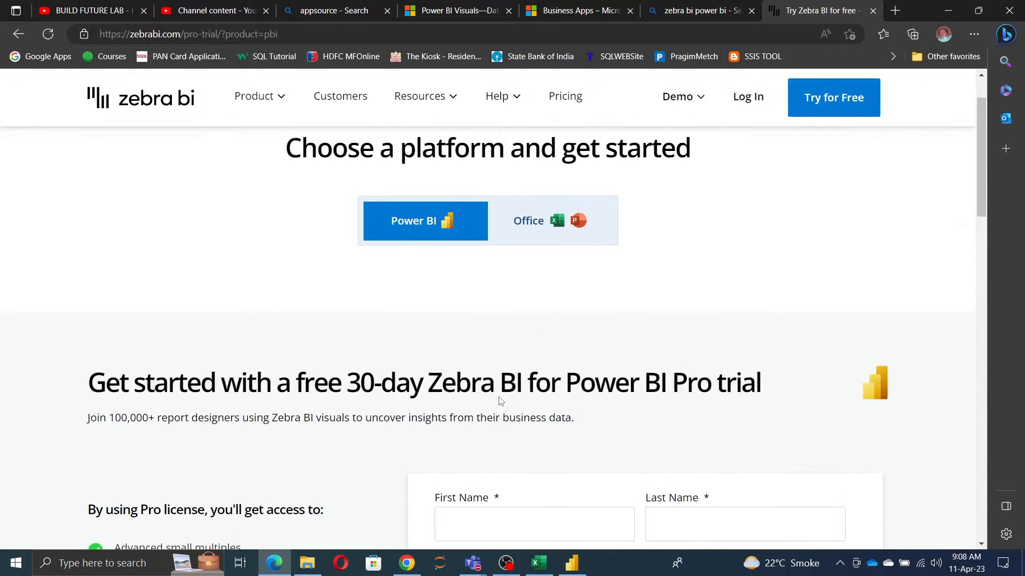
# Step: Open Zebra BI's pricing page and look through its Power BI plans, feature comparison, frequently asked questions and Enterprise offer
pyautogui.click(565, 97)
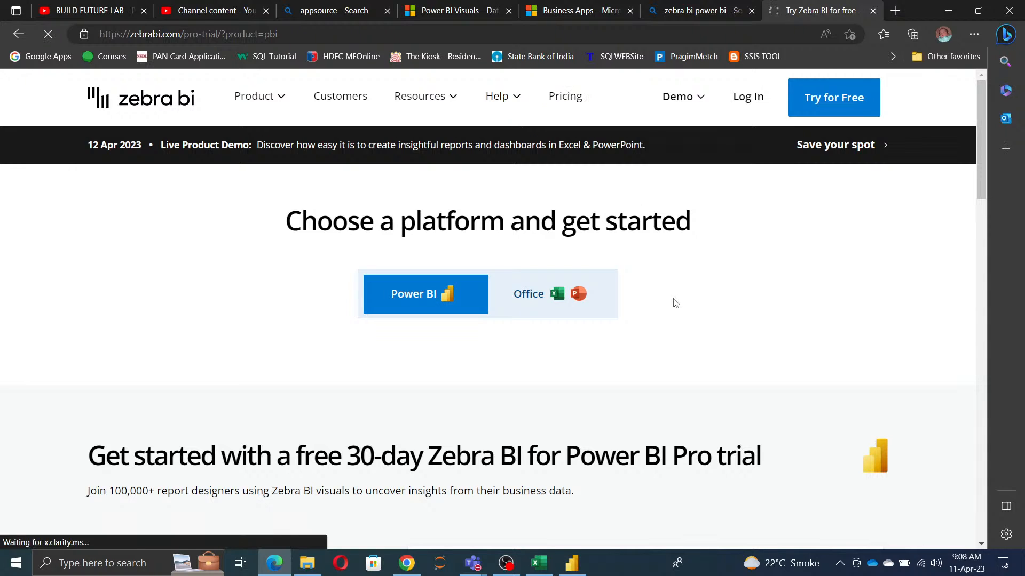
pyautogui.scroll(-5, 675, 301)
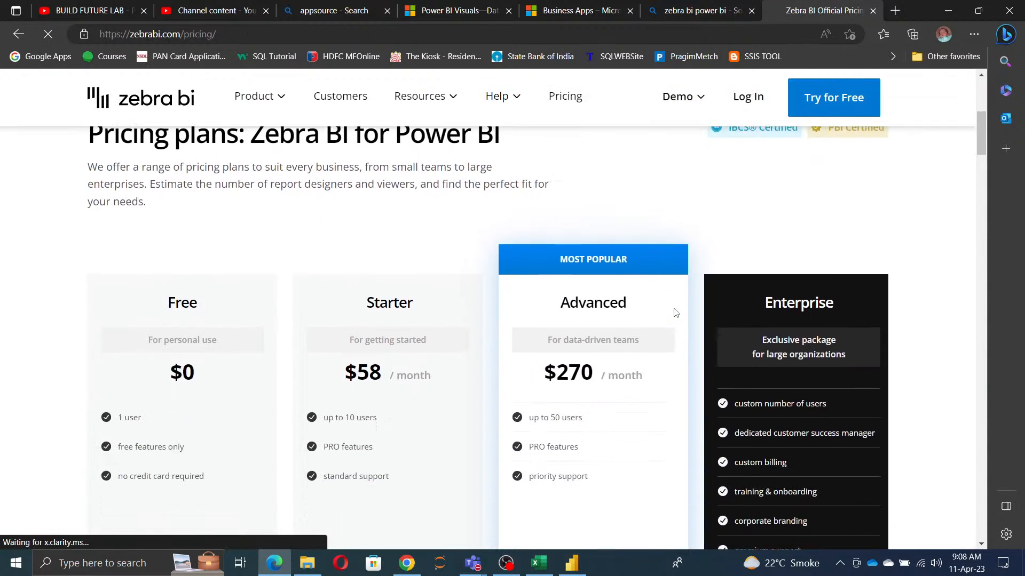
pyautogui.scroll(-3, 673, 304)
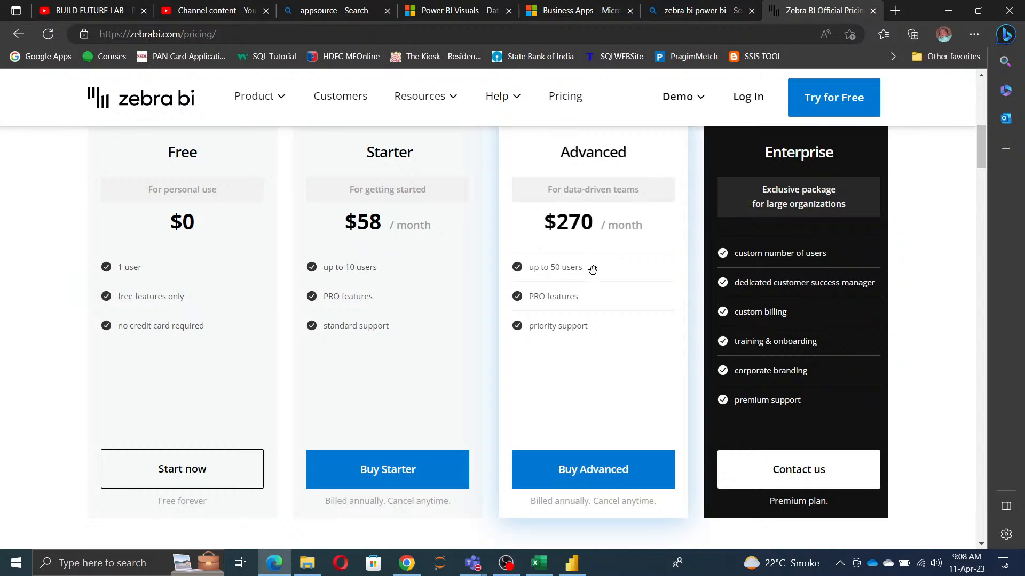
pyautogui.scroll(-7, 597, 293)
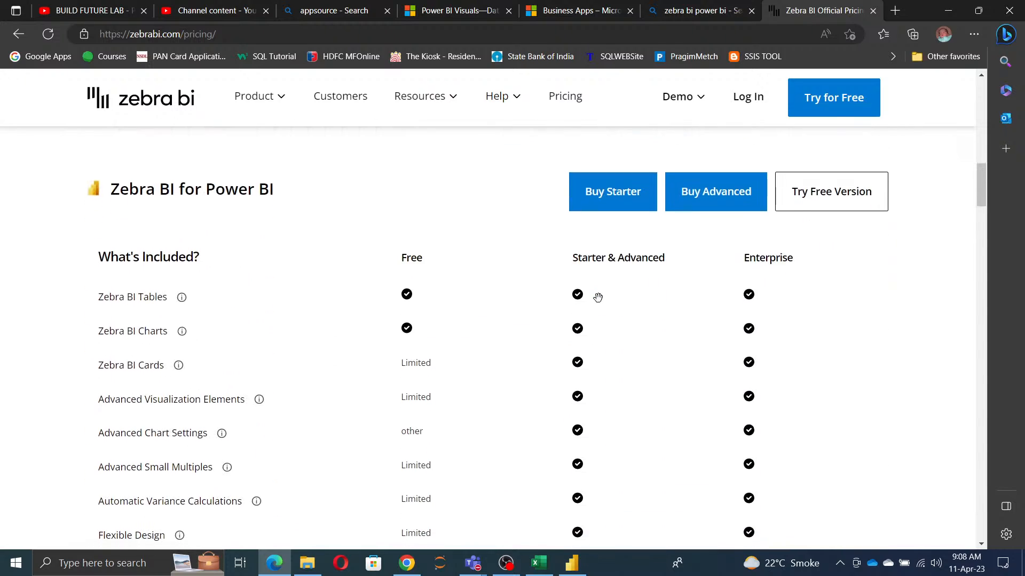
pyautogui.scroll(-1, 597, 297)
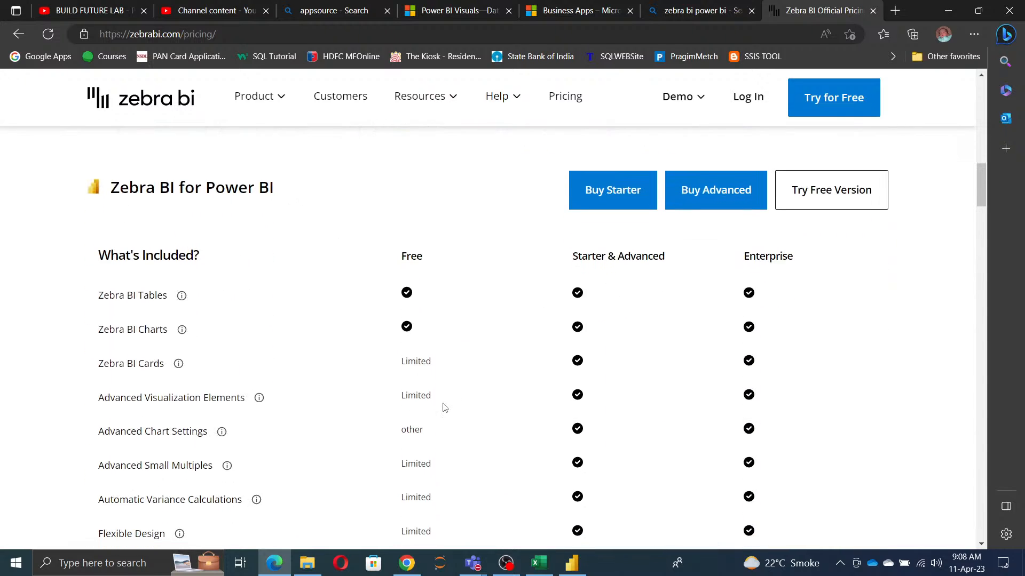
pyautogui.scroll(-15, 445, 407)
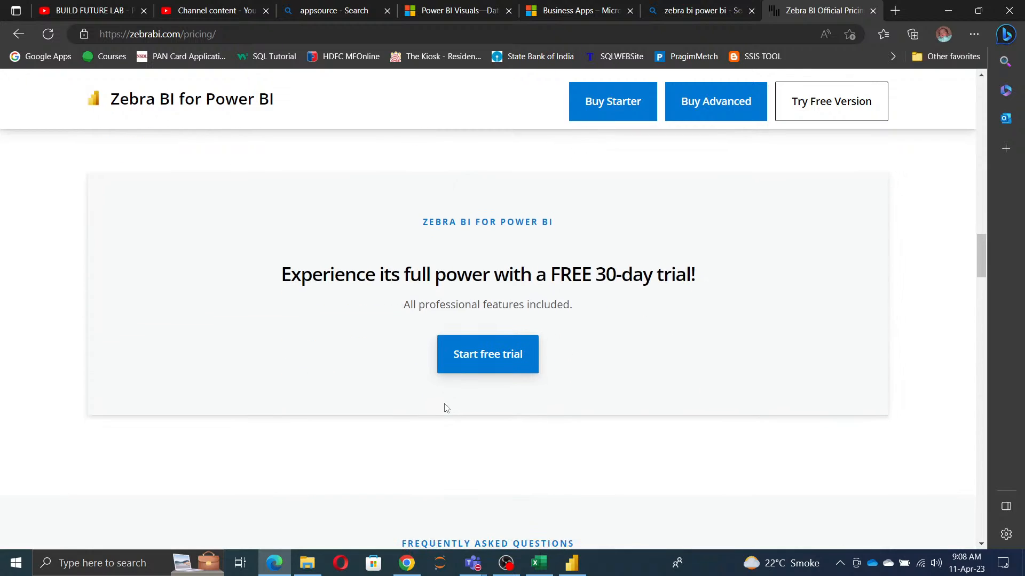
pyautogui.scroll(-12, 446, 408)
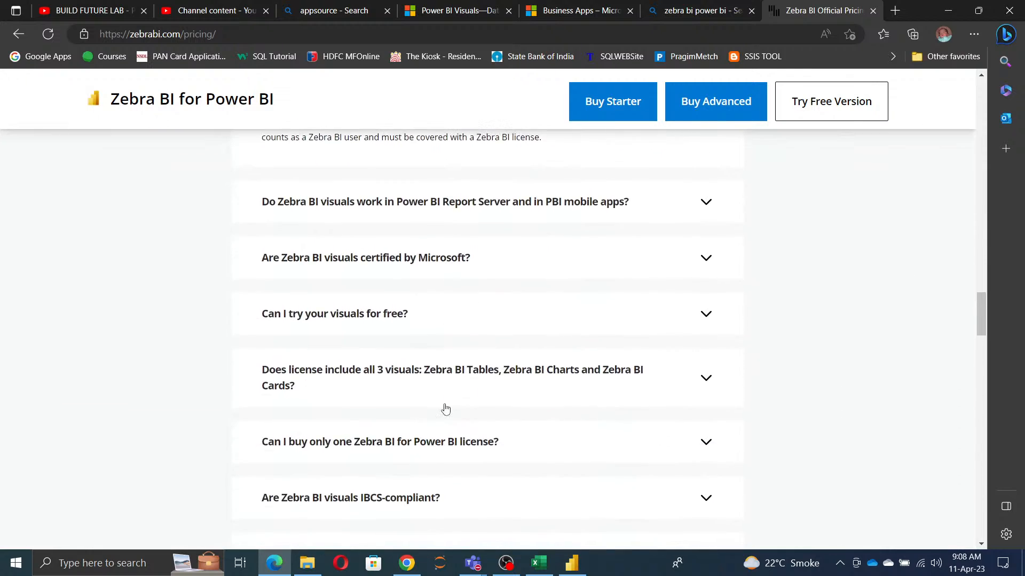
pyautogui.scroll(-12, 446, 408)
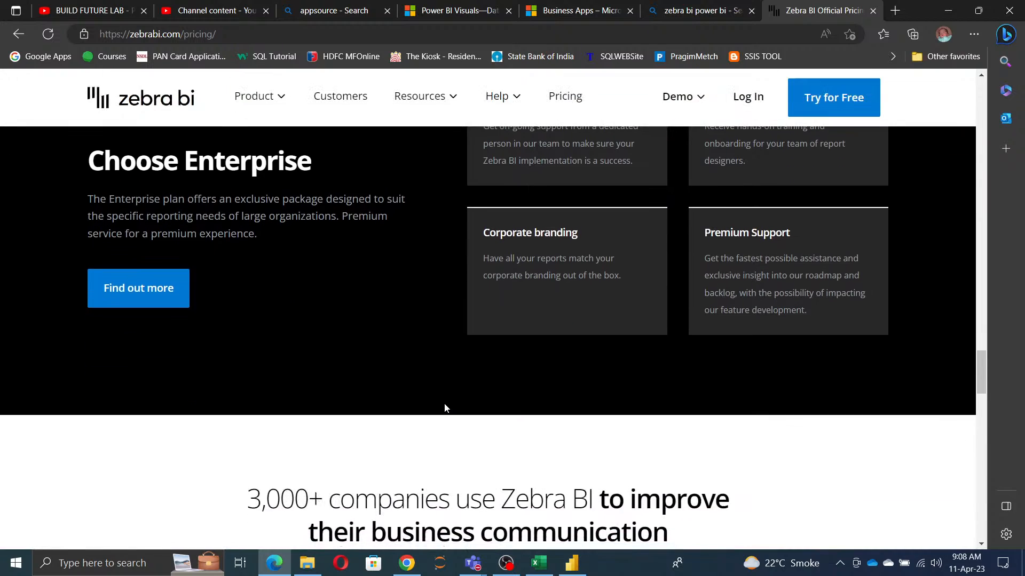
pyautogui.scroll(-10, 446, 408)
# Step: Switch to Power BI Desktop and try out a stacked column chart on the blank page, moving and widening it before deleting it
pyautogui.click(586, 569)
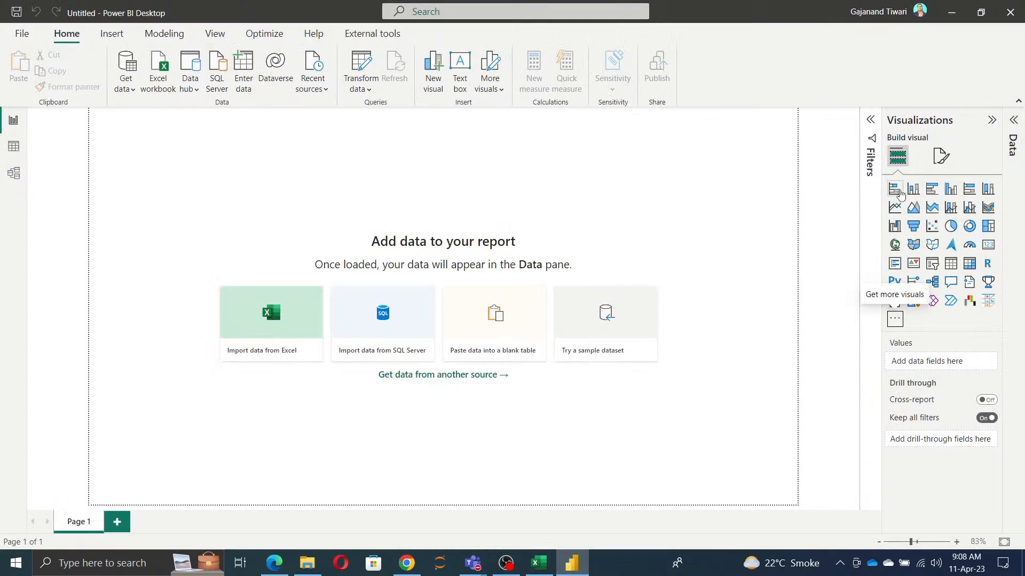
pyautogui.click(913, 188)
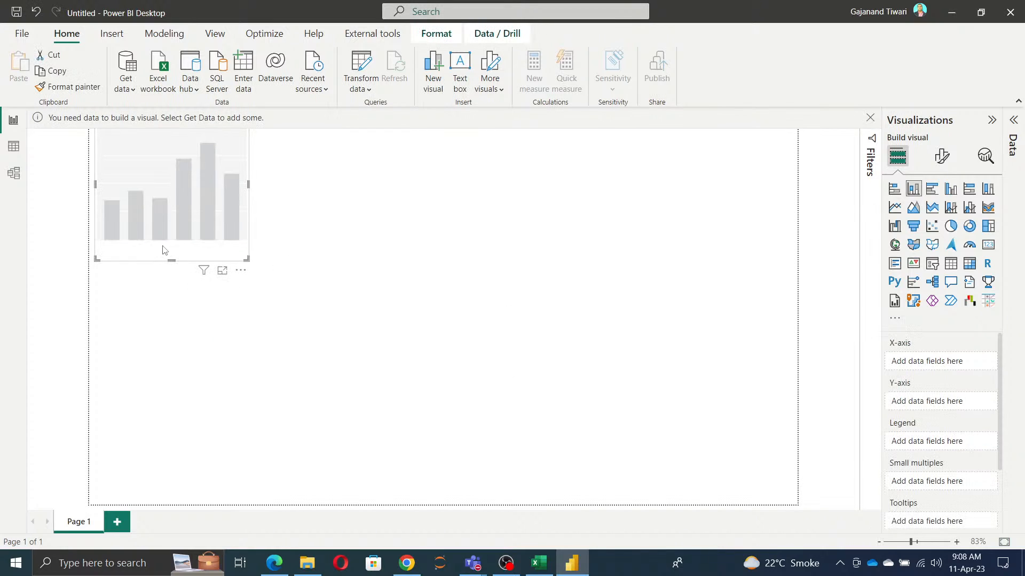
pyautogui.moveTo(164, 250); pyautogui.dragTo(333, 359)
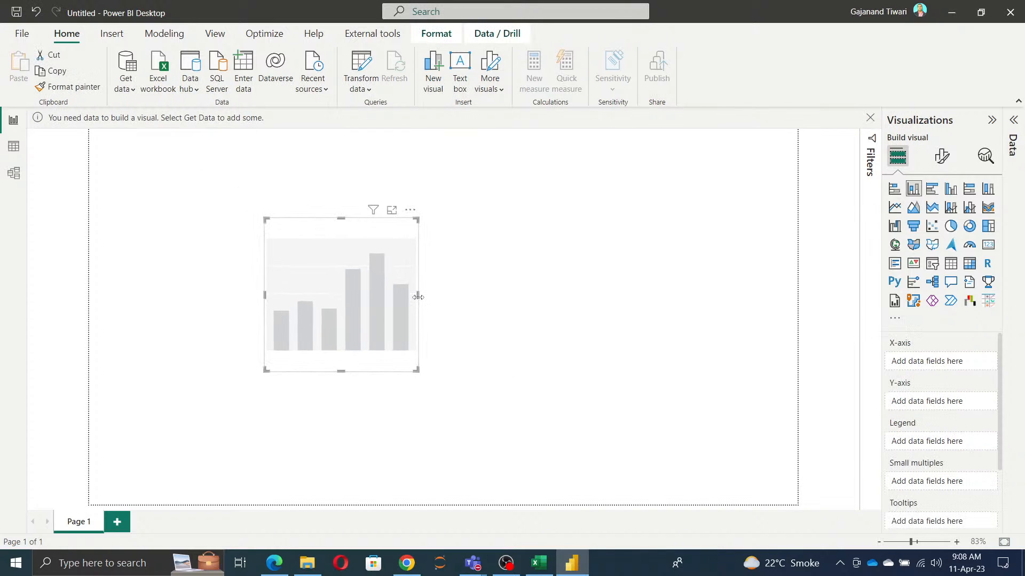
pyautogui.moveTo(417, 297); pyautogui.dragTo(641, 295)
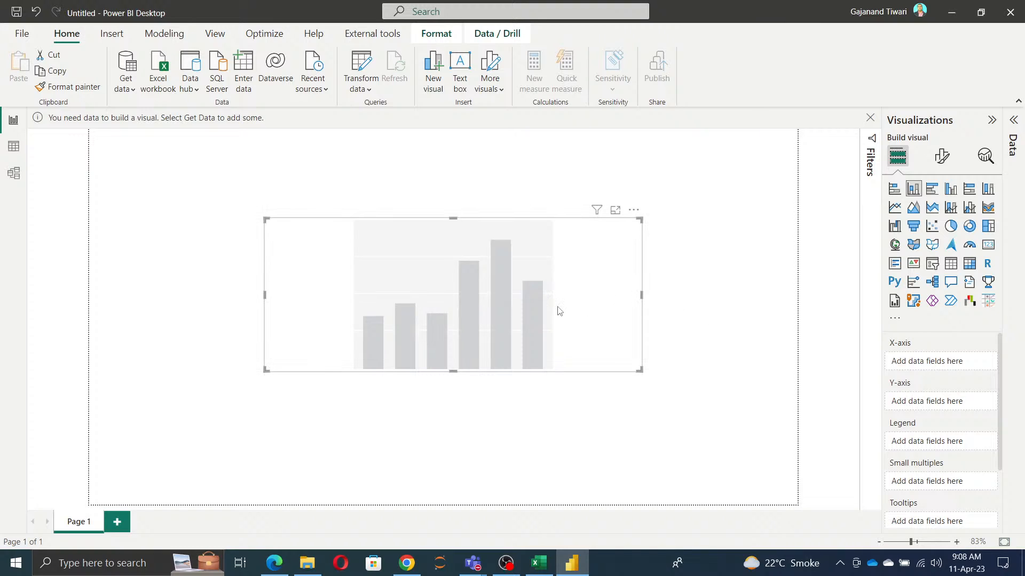
pyautogui.press('Delete')
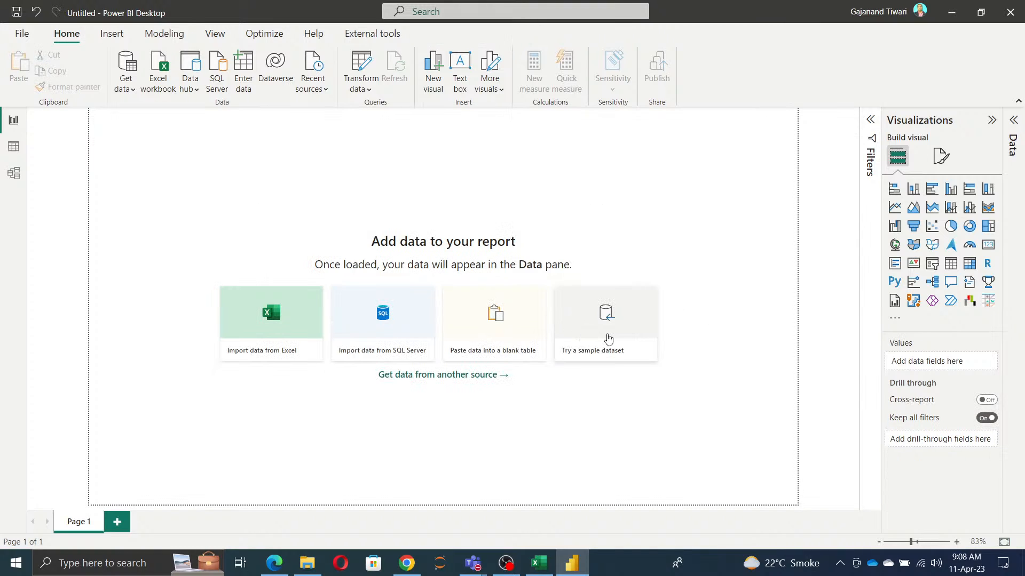
# Step: Load the financials table from the sample dataset Financial Sample.xlsx into the report
pyautogui.click(607, 339)
pyautogui.click(592, 374)
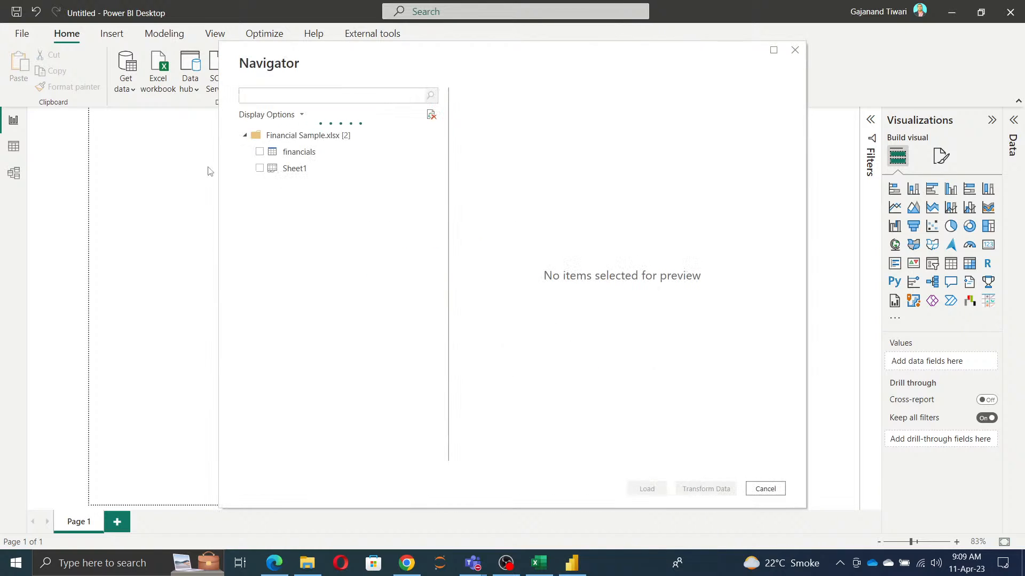
pyautogui.click(259, 152)
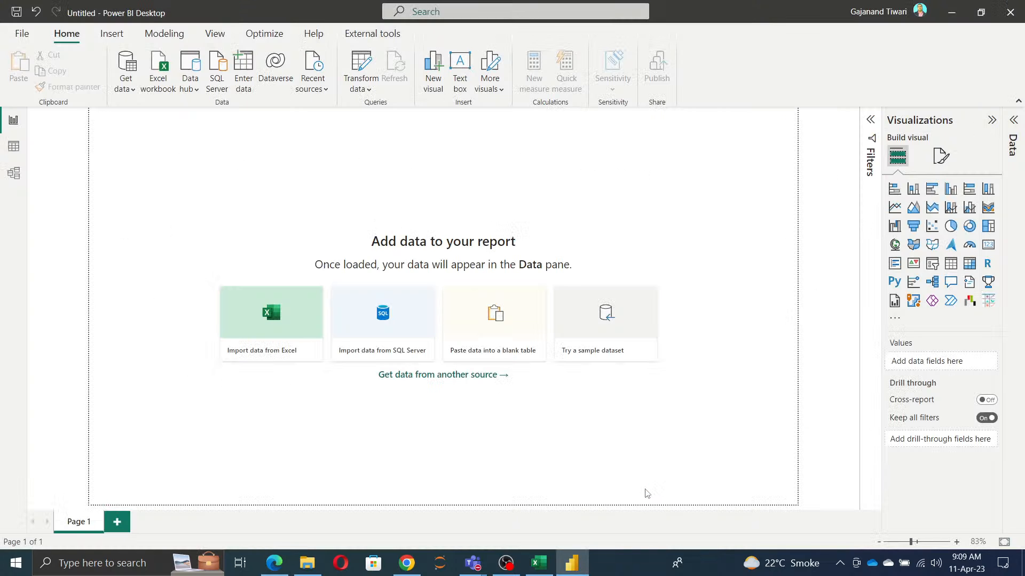
# Step: Switch to Microsoft Edge, return from the egHeatmap page to the AppSource results for "Cloud" and look through the listed visuals
pyautogui.click(269, 564)
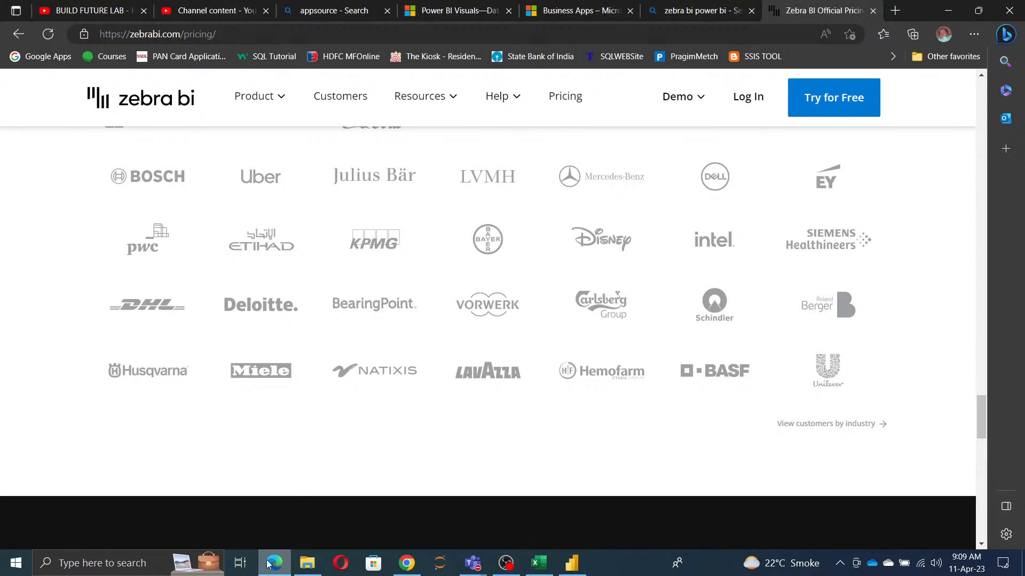
pyautogui.click(597, 15)
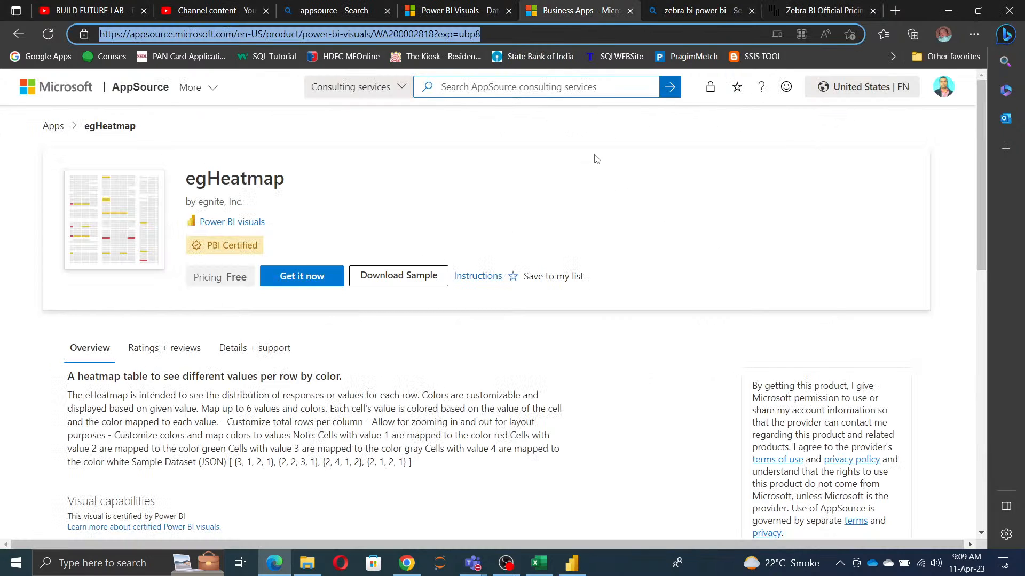
pyautogui.click(18, 34)
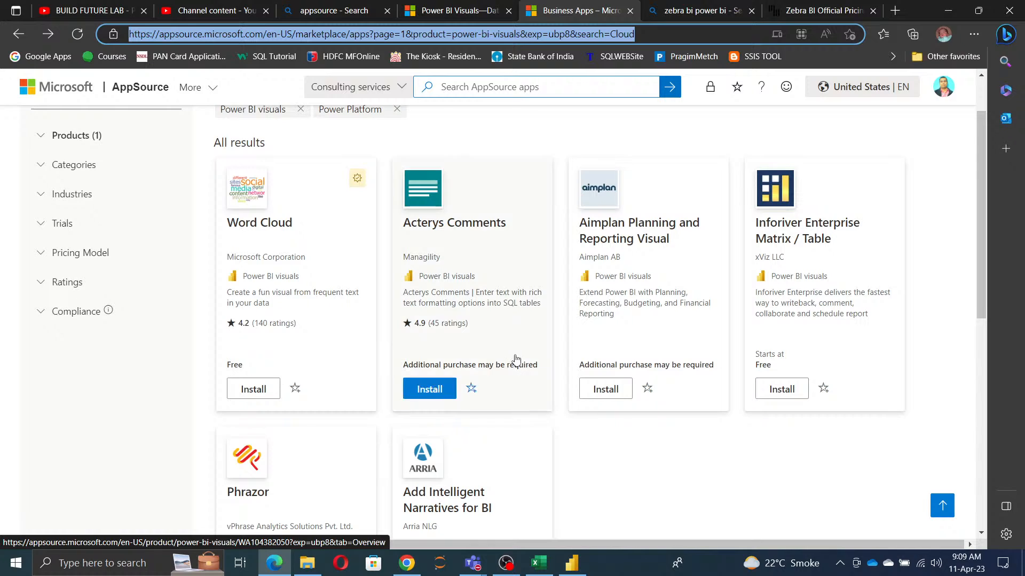
pyautogui.scroll(-4, 517, 359)
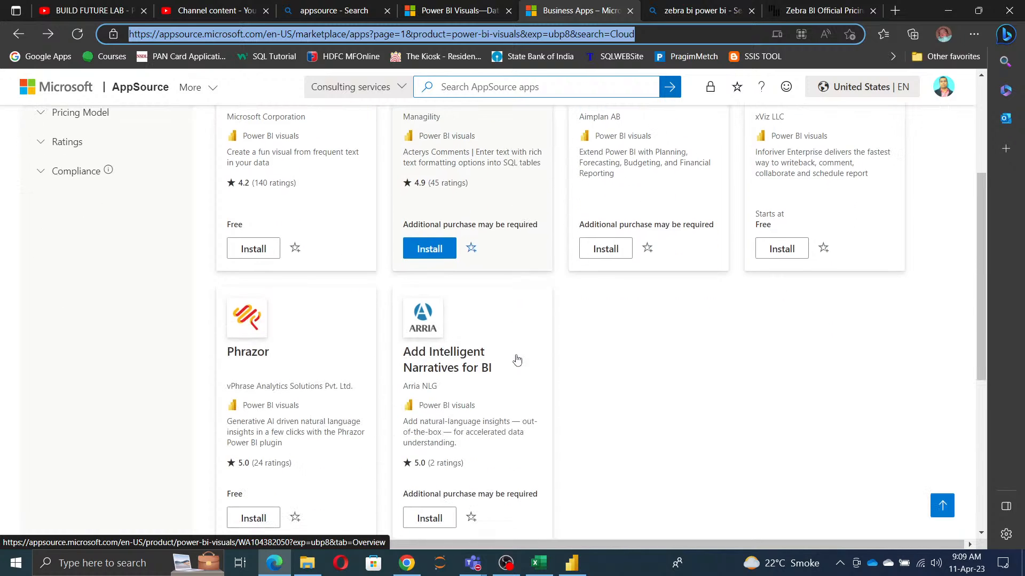
pyautogui.scroll(-6, 565, 385)
pyautogui.scroll(8, 790, 415)
pyautogui.scroll(3, 793, 413)
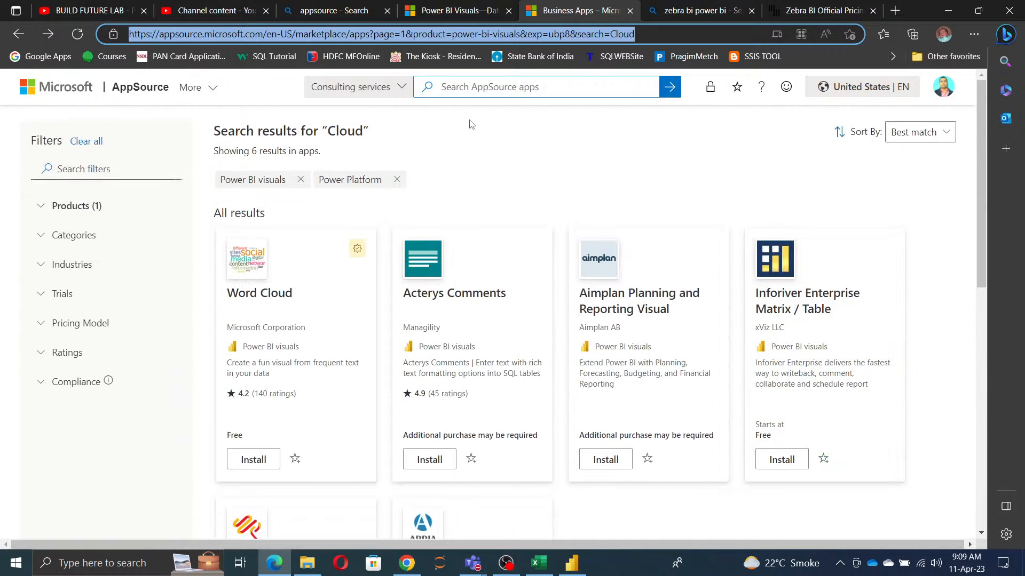
# Step: Set the AppSource search scope to Apps and reload the results page
pyautogui.click(369, 93)
pyautogui.moveTo(372, 84)
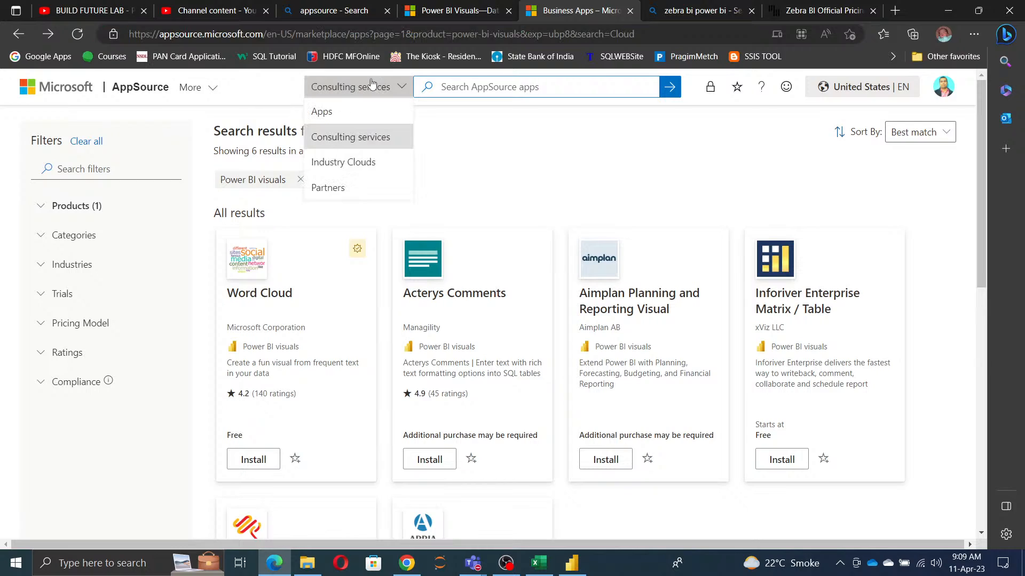
pyautogui.click(350, 112)
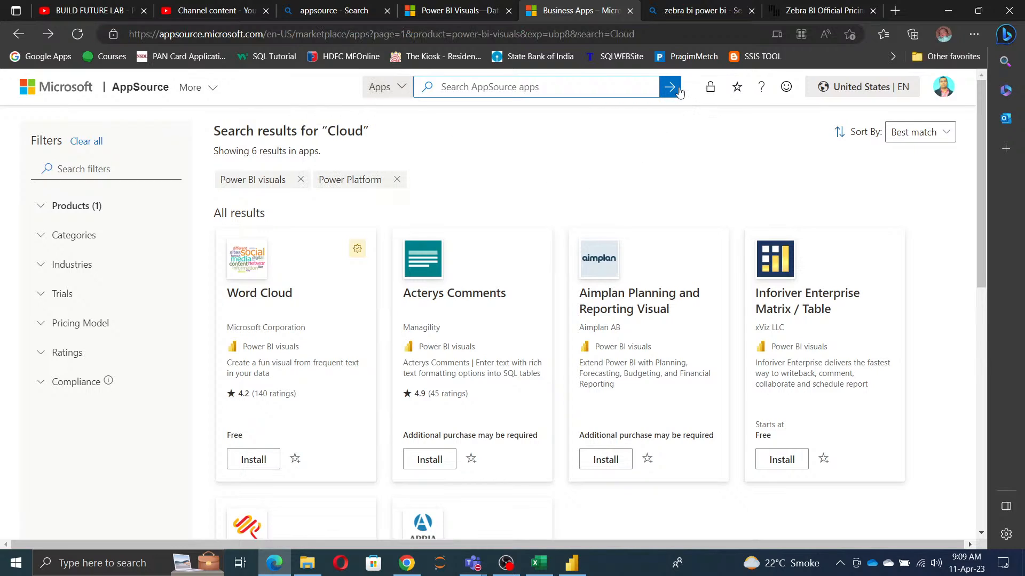
pyautogui.click(77, 37)
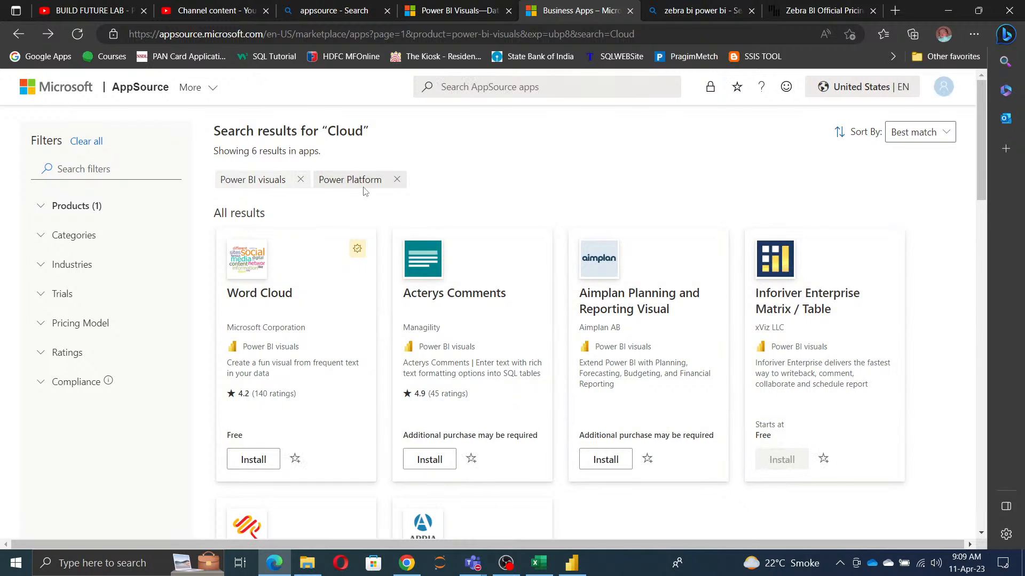
# Step: Remove the Power Platform filter from the "Cloud" results and browse the unfiltered list of apps
pyautogui.click(398, 181)
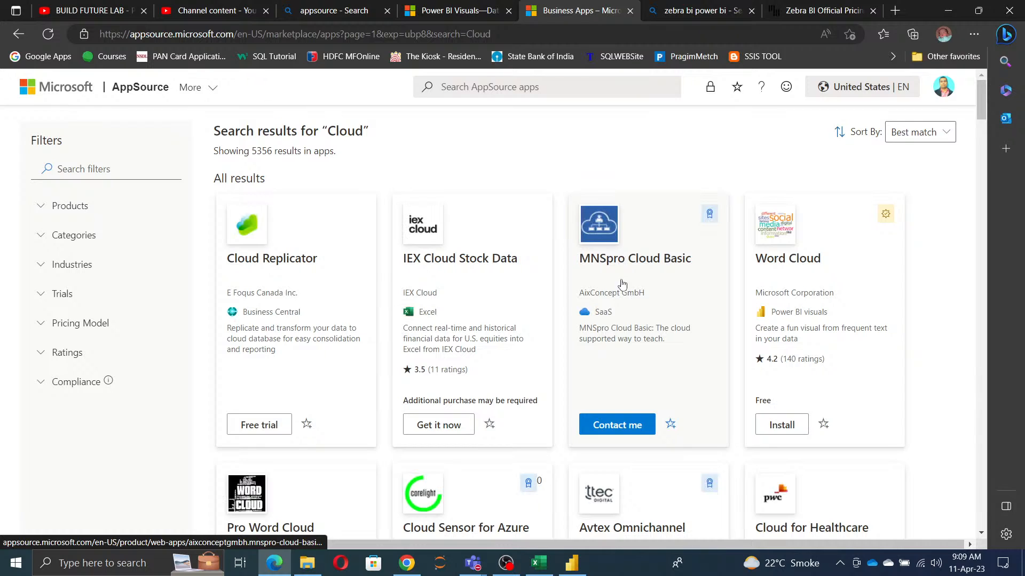
pyautogui.scroll(-14, 623, 285)
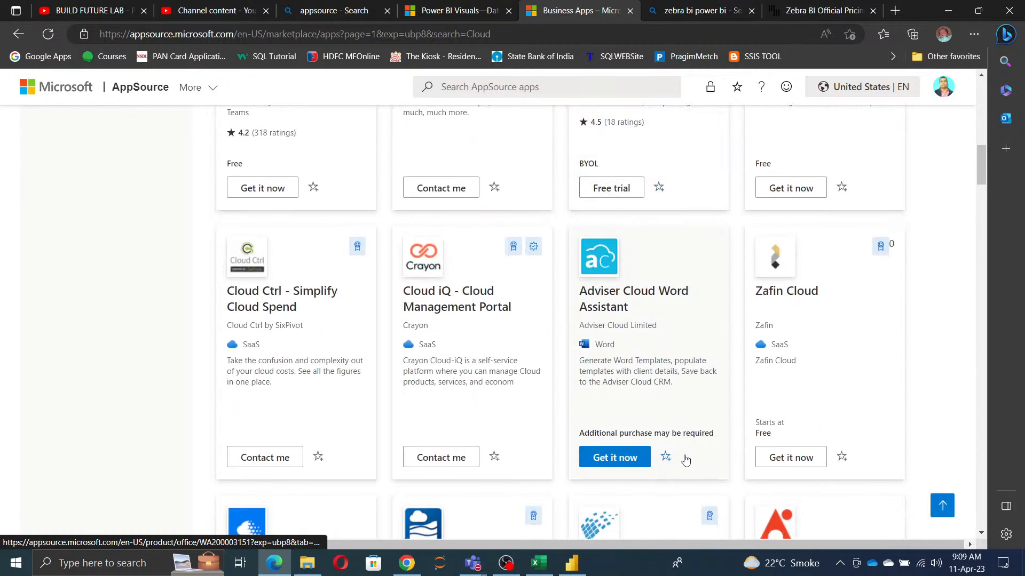
pyautogui.scroll(-13, 686, 460)
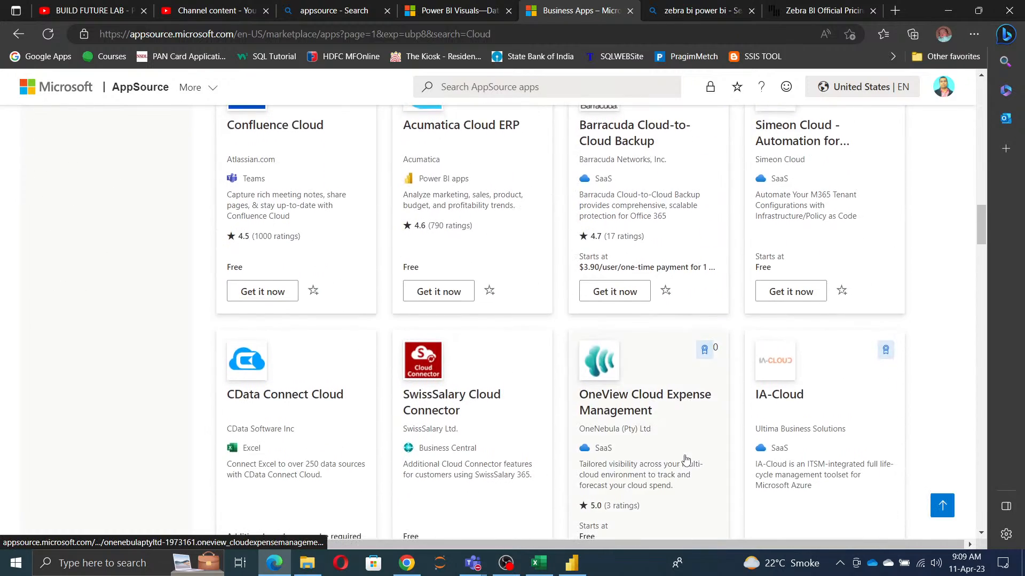
pyautogui.scroll(-3, 686, 460)
pyautogui.scroll(-7, 685, 460)
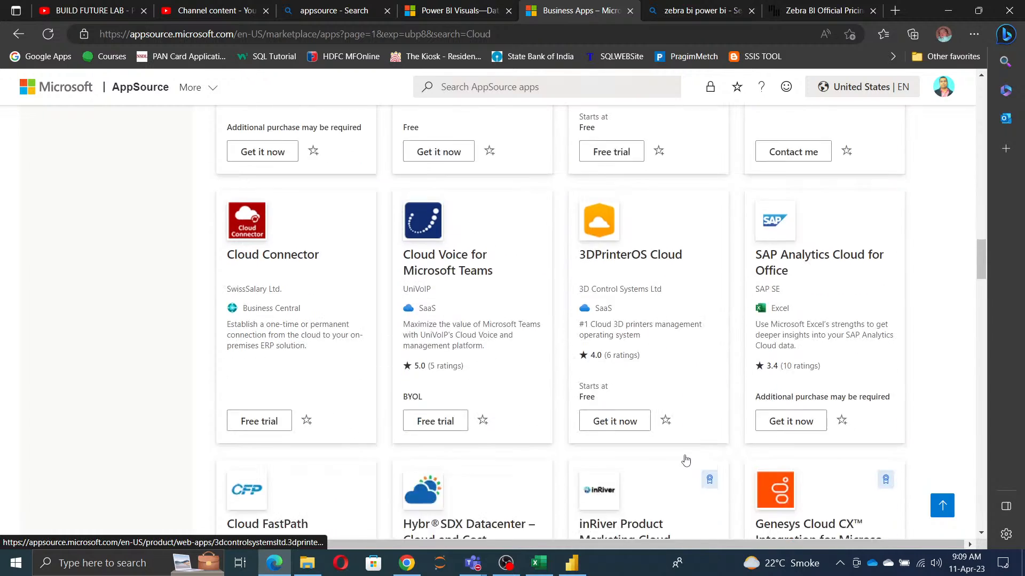
pyautogui.scroll(20, 683, 398)
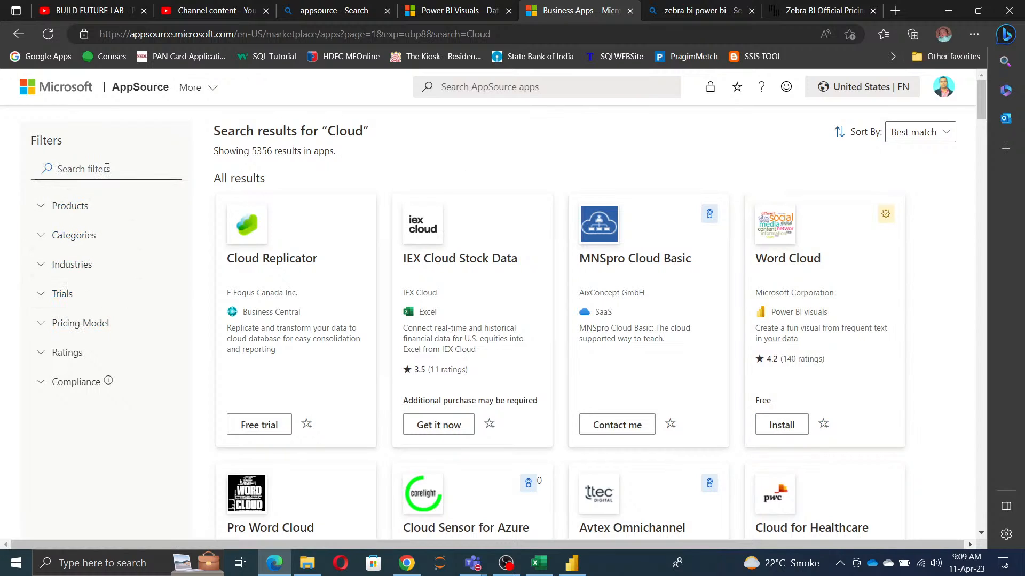
# Step: Search AppSource apps for "Zebra" and open the Zebra BI Charts product page
pyautogui.click(447, 87)
pyautogui.write('Zebra')
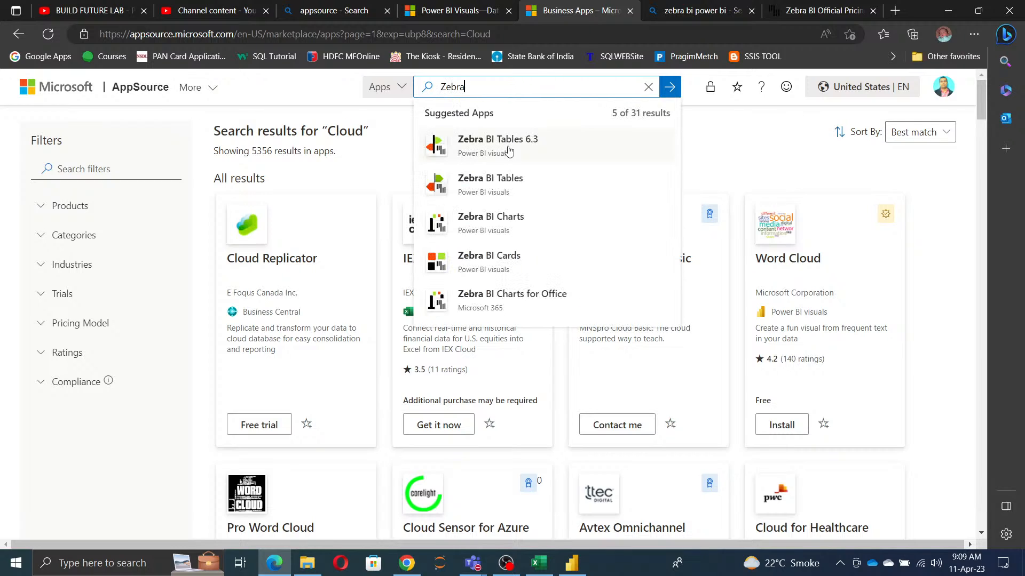
pyautogui.click(507, 235)
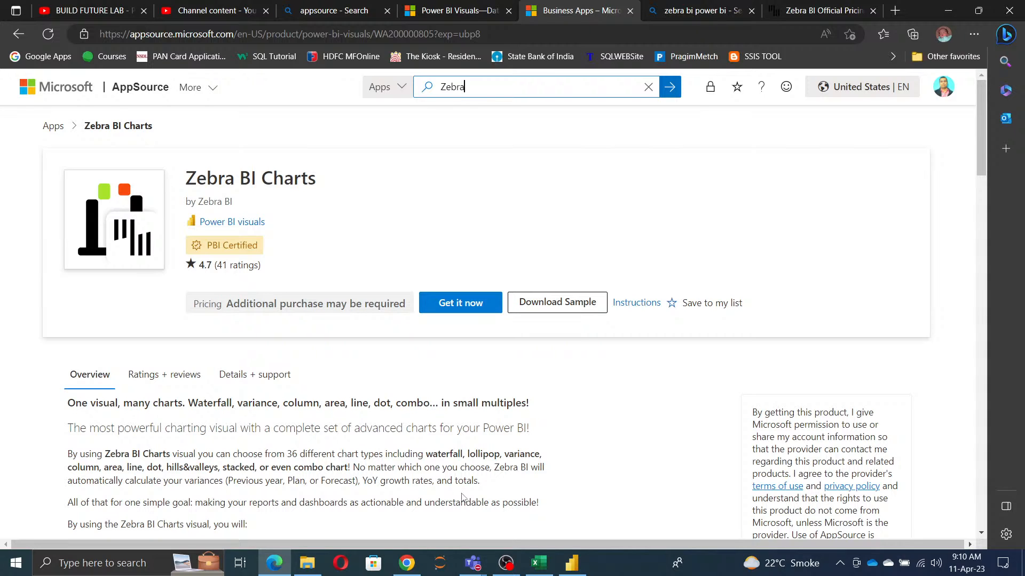
# Step: Switch to Power BI Desktop, check the Power BI training plan in Excel, and return to the report
pyautogui.click(572, 565)
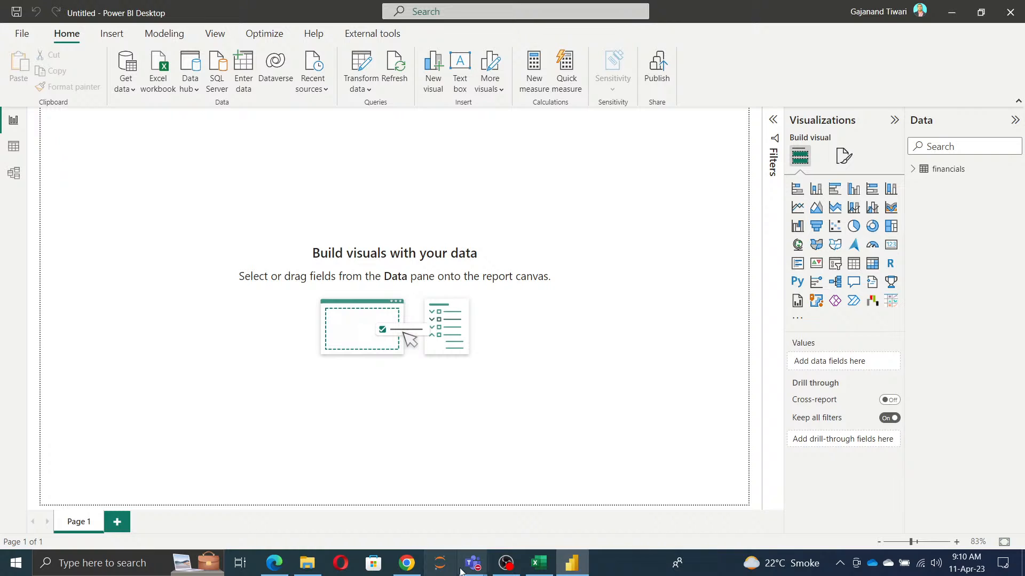
pyautogui.click(539, 563)
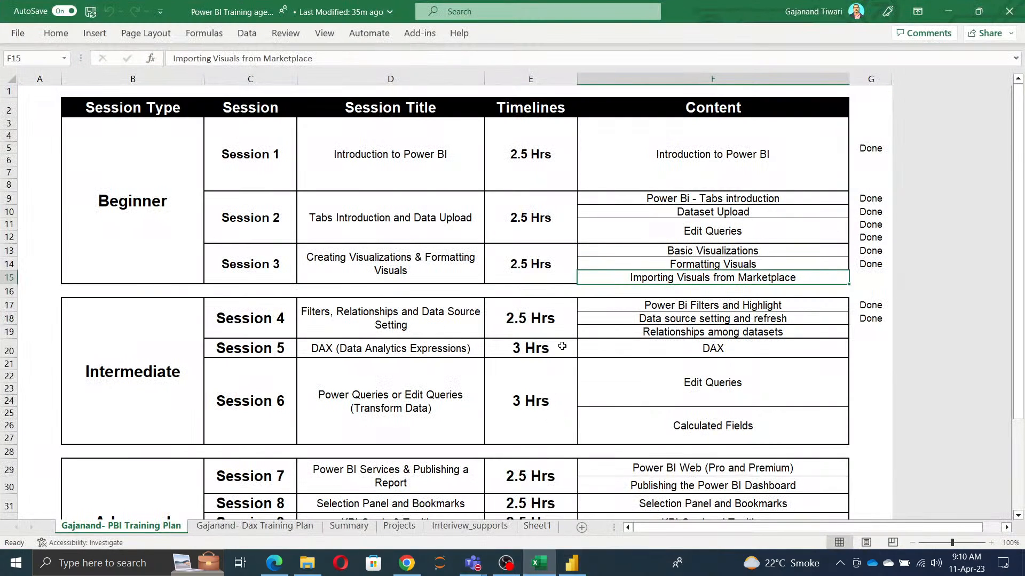
pyautogui.hotkey('alt', 'Tab')
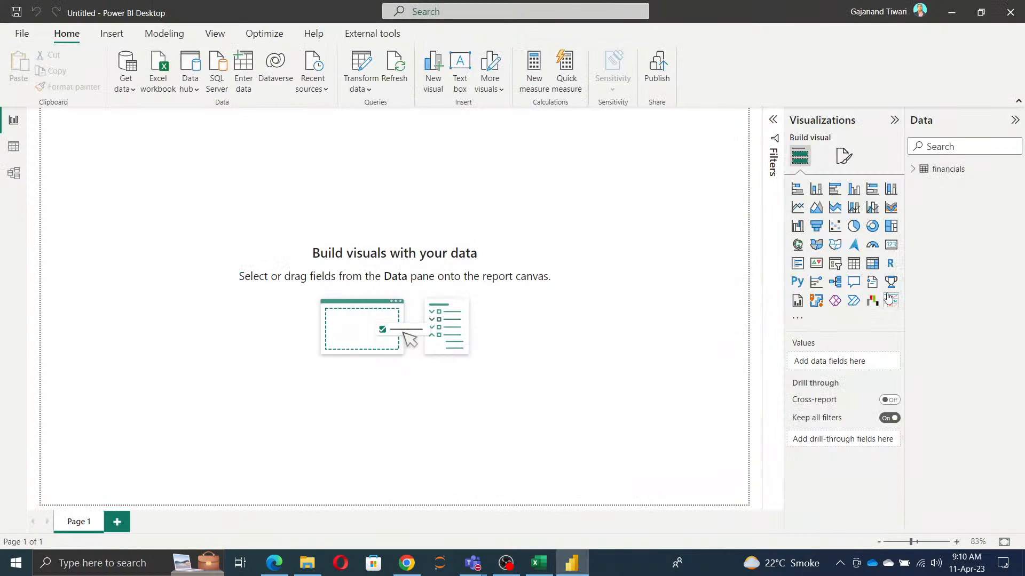
# Step: Find the Infographic Designer visual in the Power BI visuals gallery and import it into the report
pyautogui.click(797, 320)
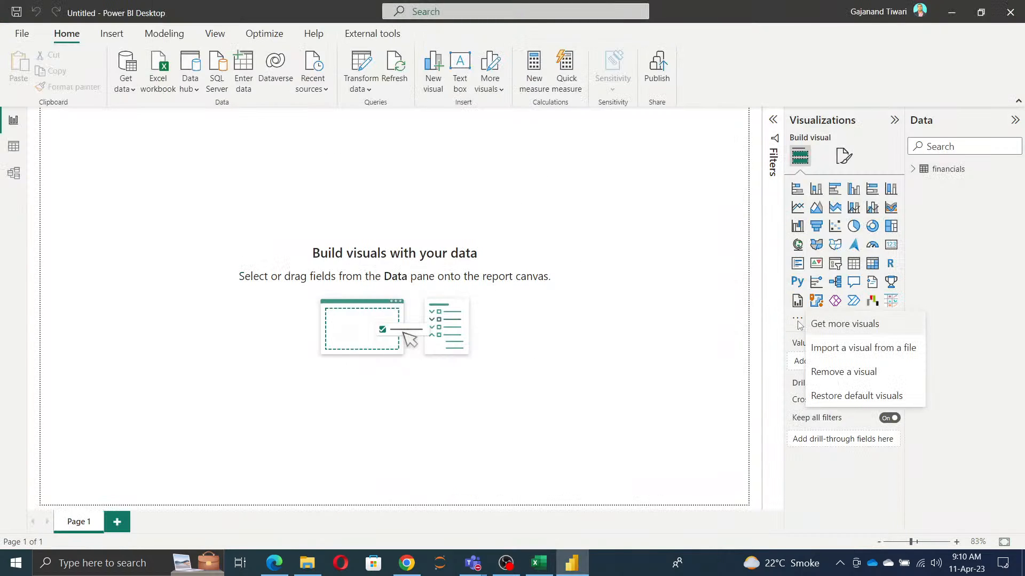
pyautogui.click(839, 327)
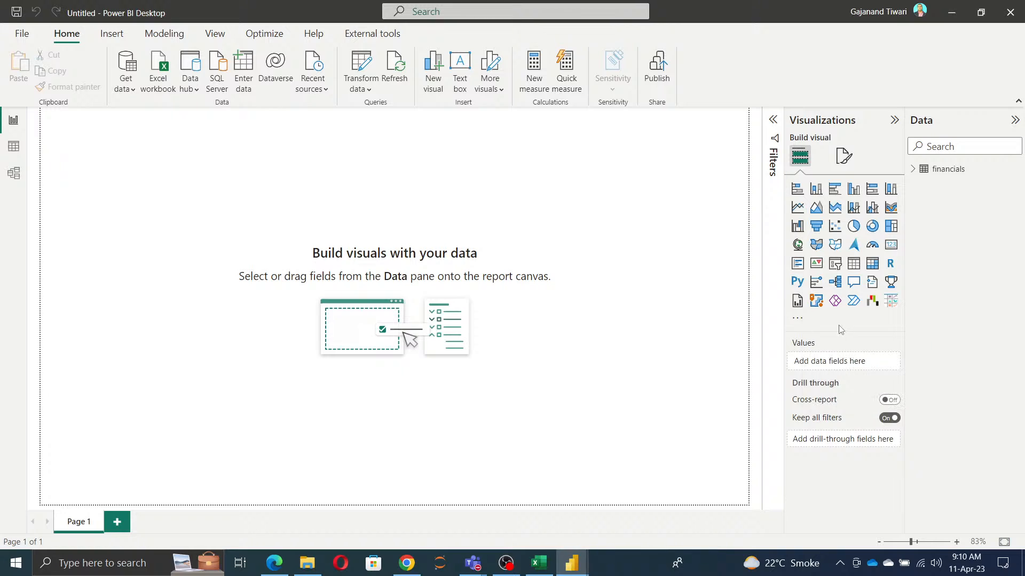
pyautogui.scroll(-4, 241, 213)
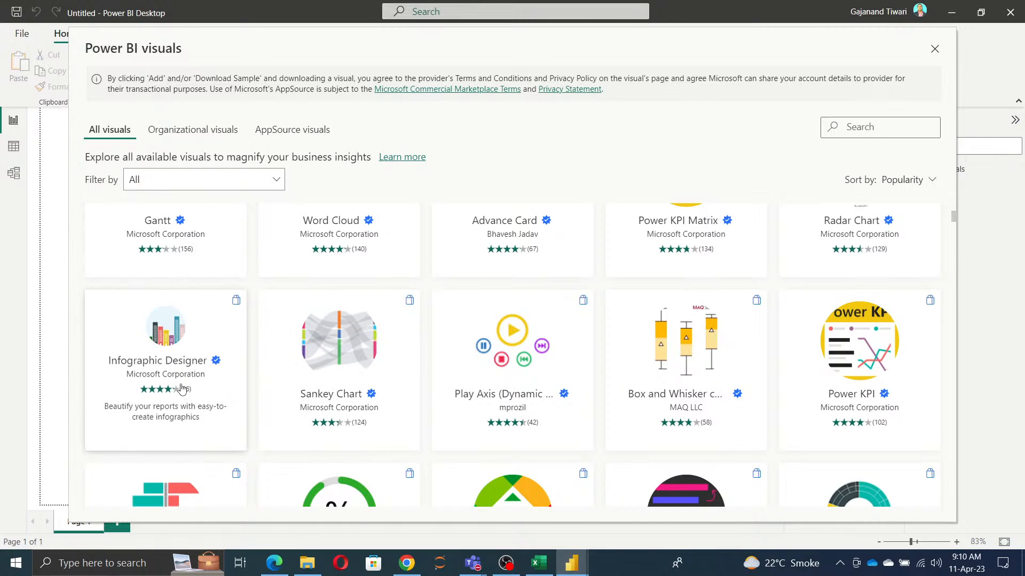
pyautogui.click(182, 388)
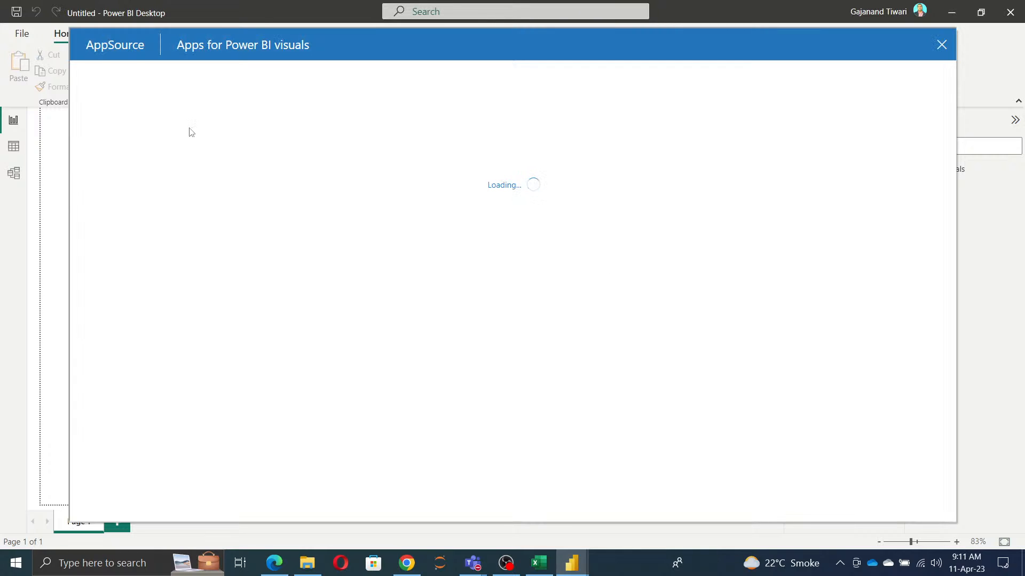
pyautogui.click(162, 241)
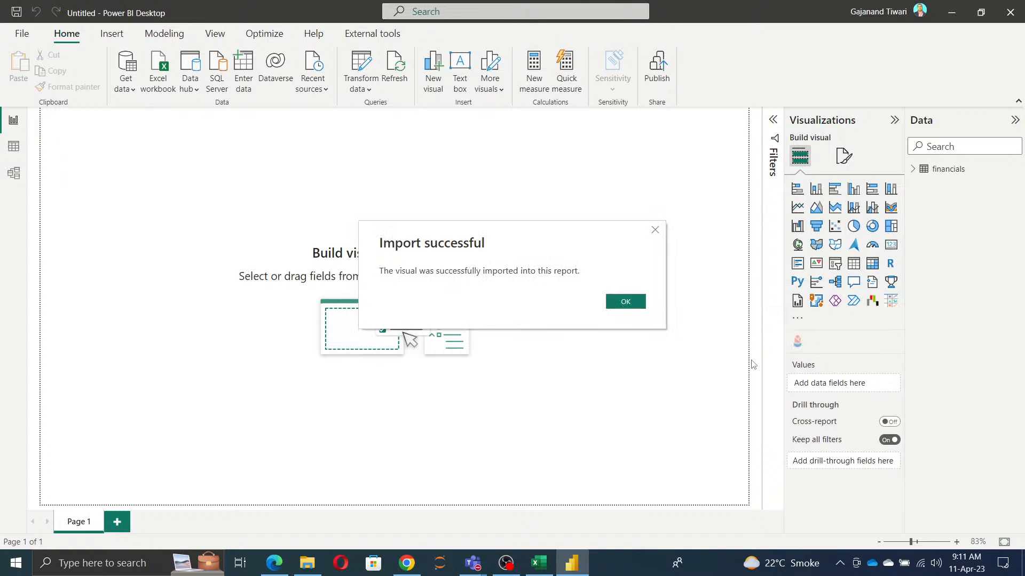
pyautogui.click(626, 303)
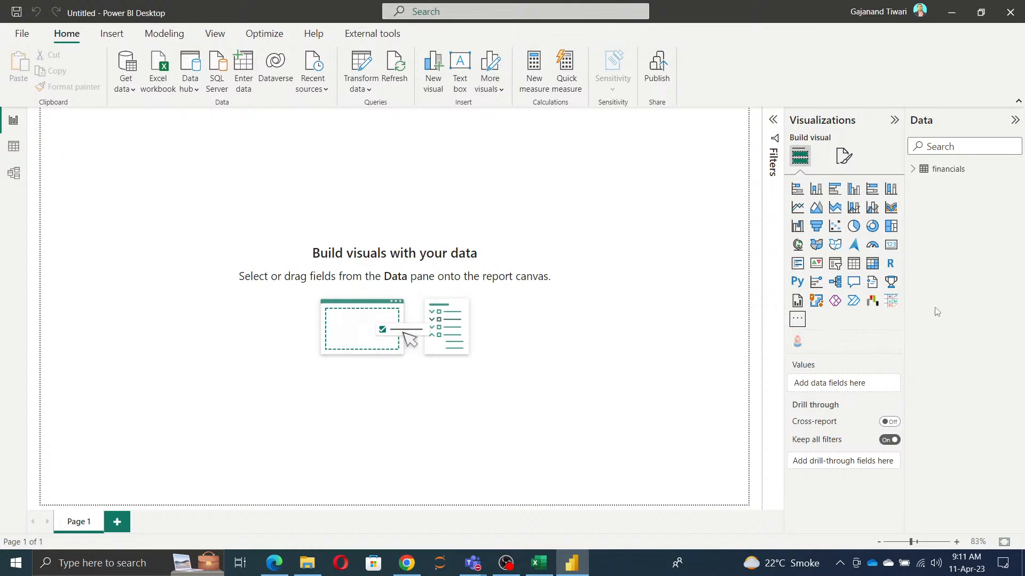
# Step: Remove the imported Ultimate Waterfall Free visual from the report
pyautogui.click(797, 319)
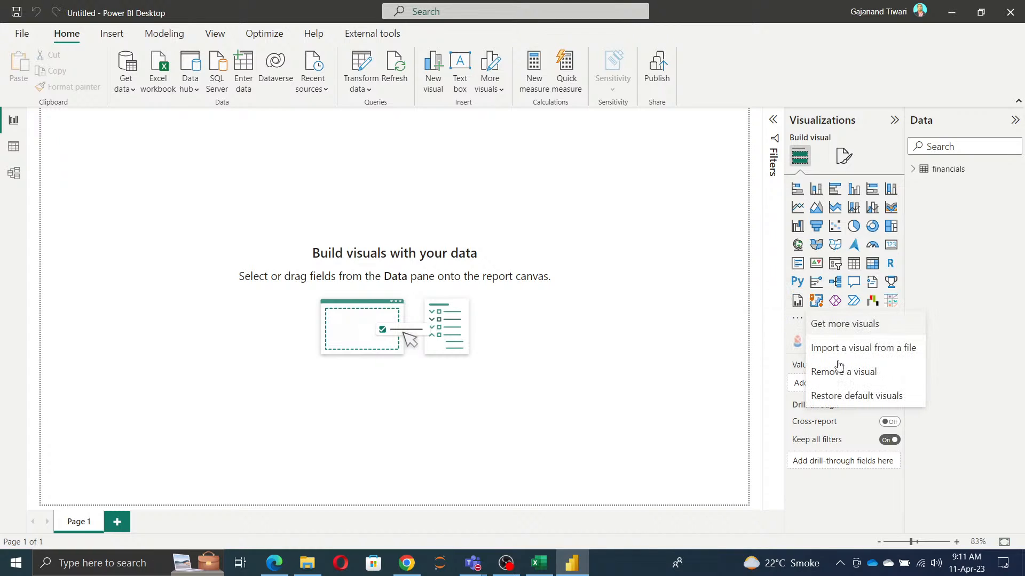
pyautogui.click(842, 377)
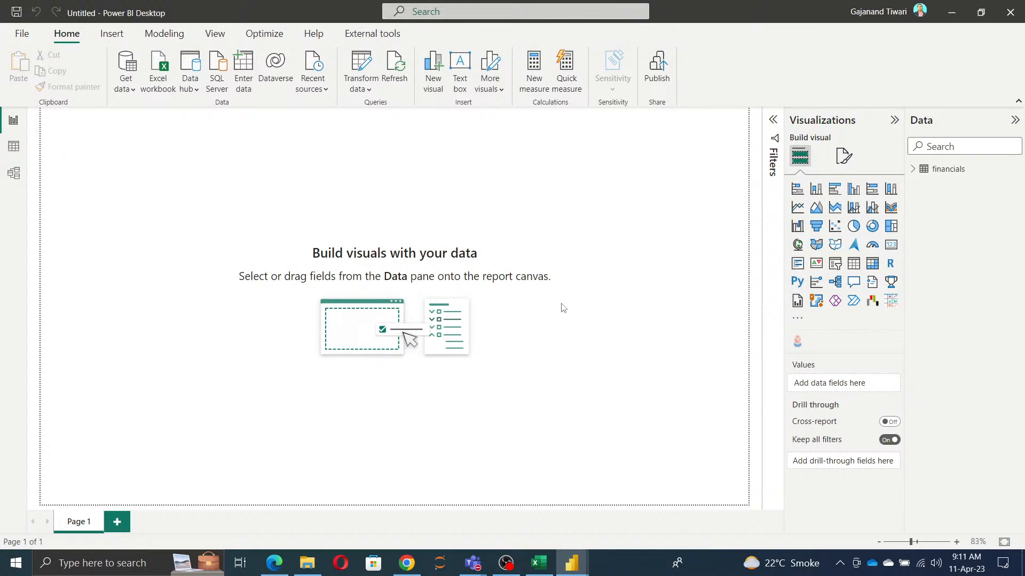
pyautogui.click(343, 266)
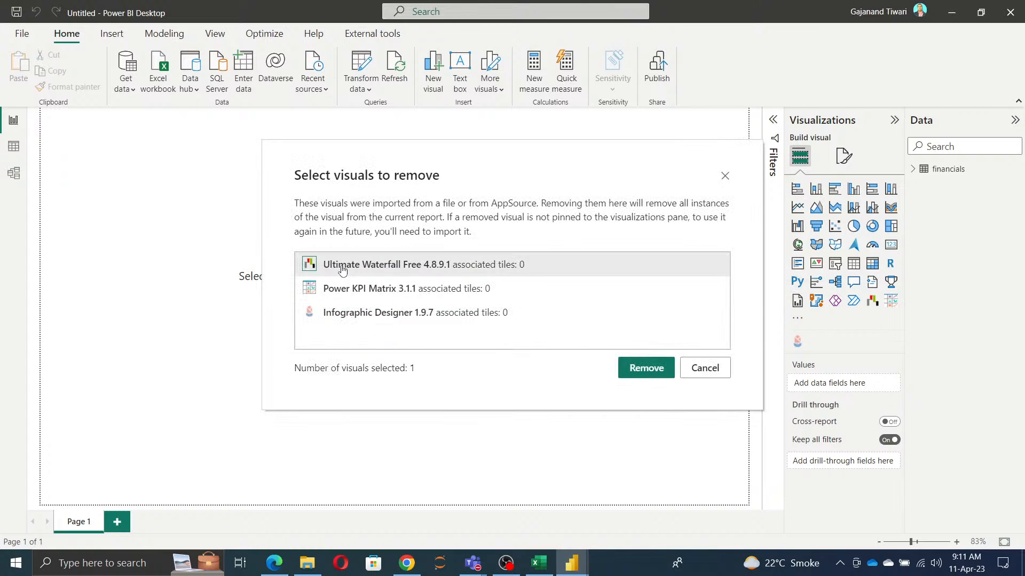
pyautogui.click(647, 369)
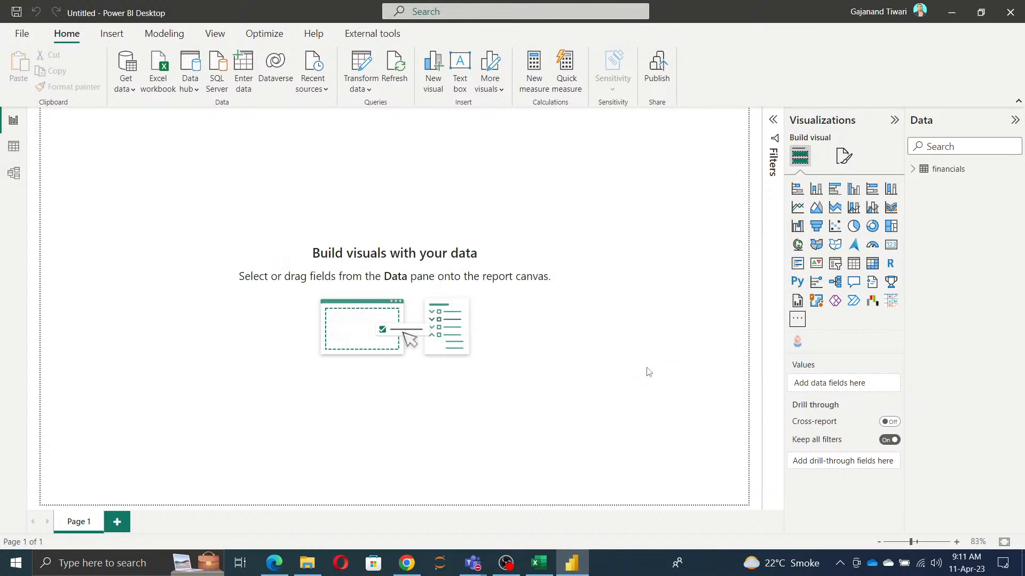
pyautogui.click(623, 305)
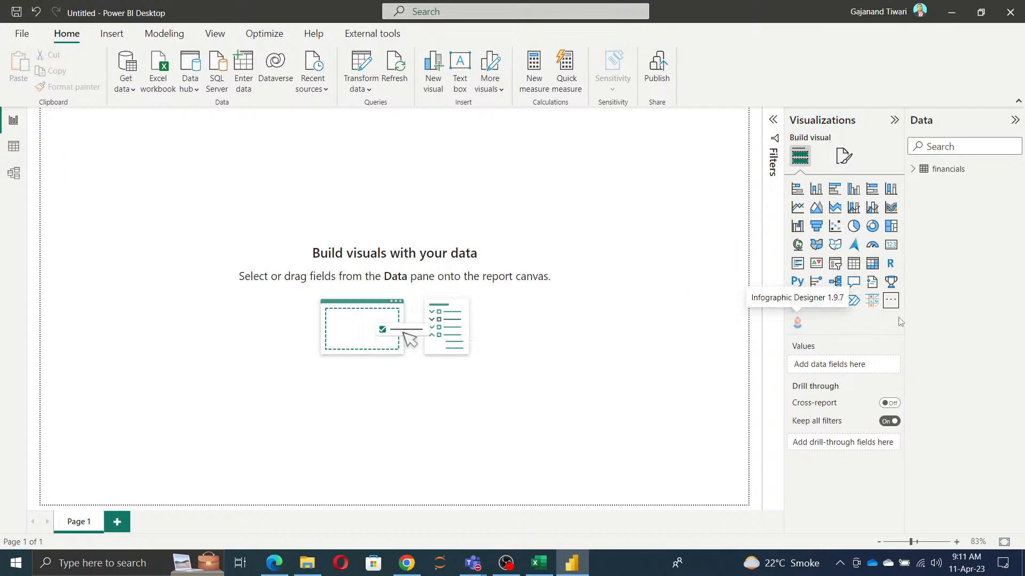
# Step: Remove the imported Power KPI Matrix visual from the report
pyautogui.click(891, 300)
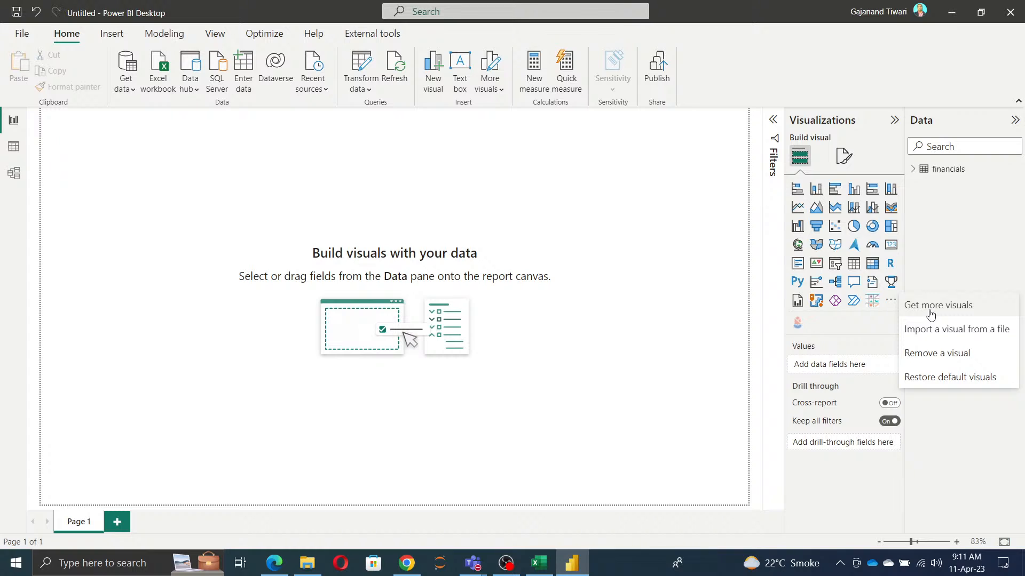
pyautogui.click(934, 354)
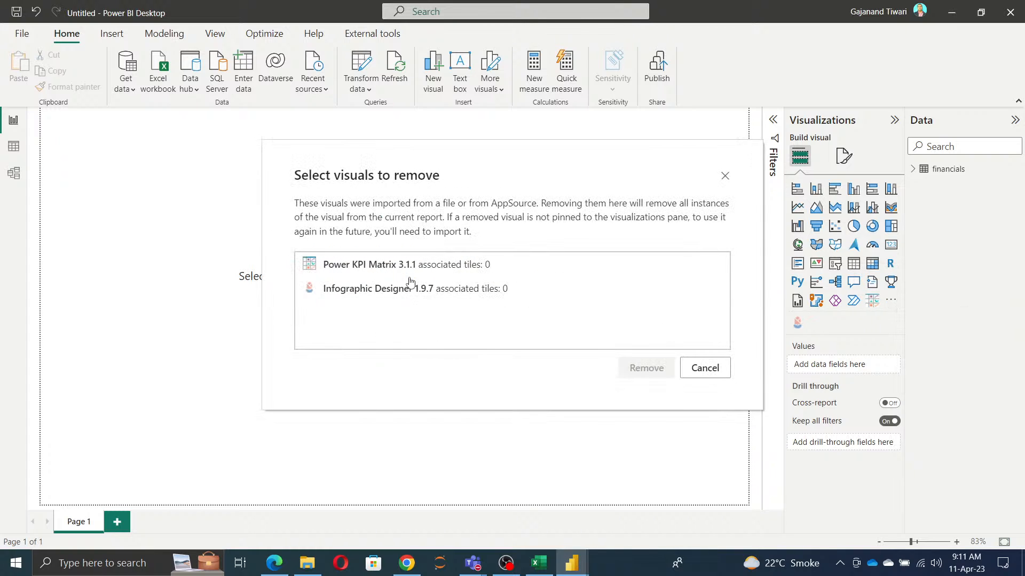
pyautogui.click(343, 271)
pyautogui.click(644, 378)
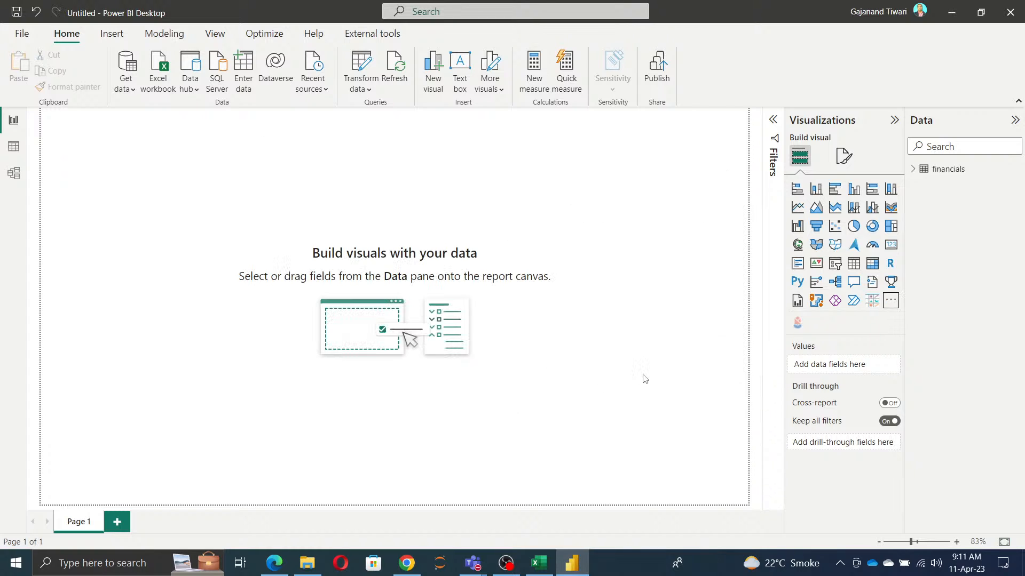
pyautogui.click(619, 312)
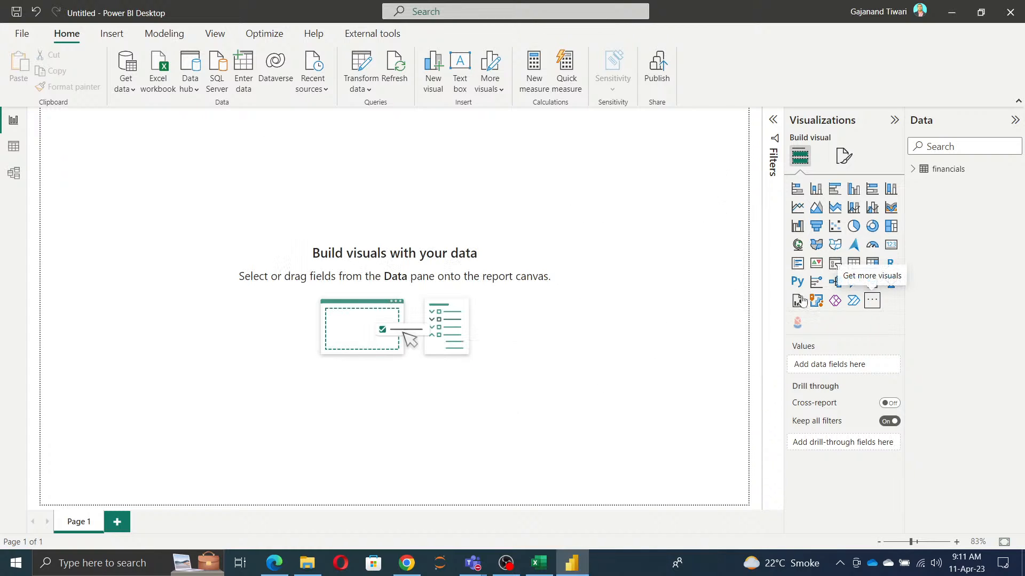
# Step: Remove the imported Infographic Designer visual from the report
pyautogui.click(872, 300)
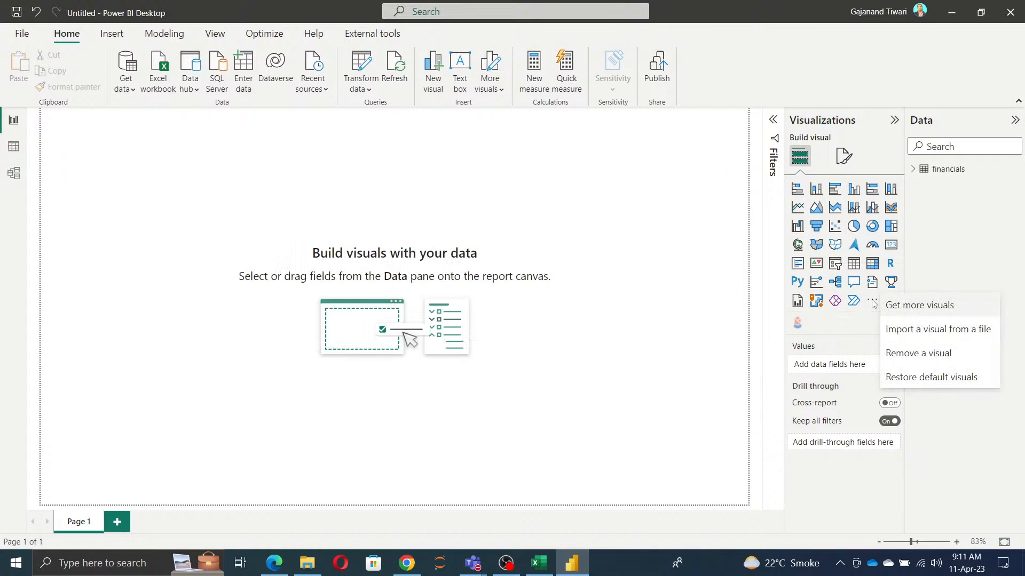
pyautogui.click(913, 353)
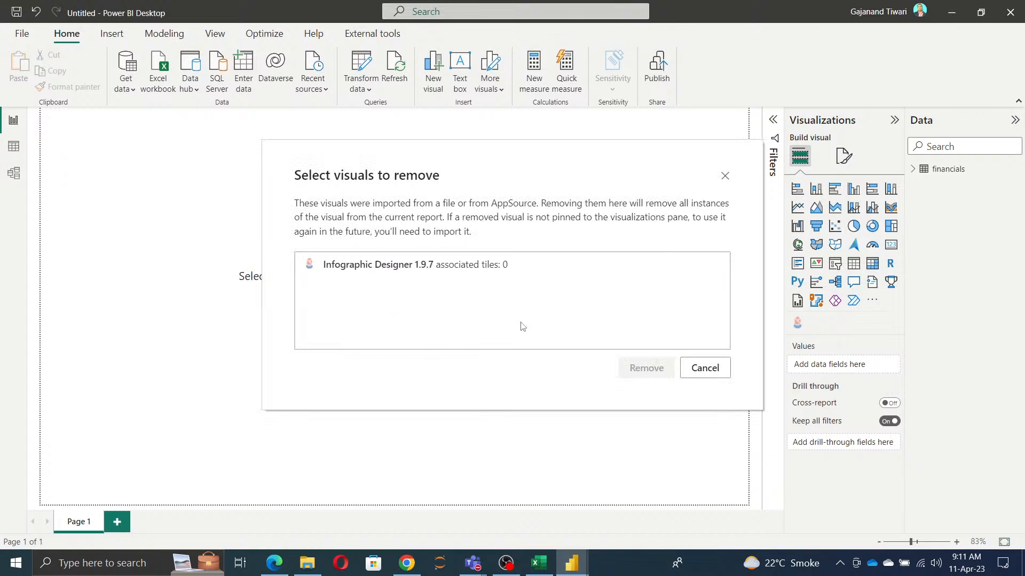
pyautogui.click(396, 277)
pyautogui.click(643, 369)
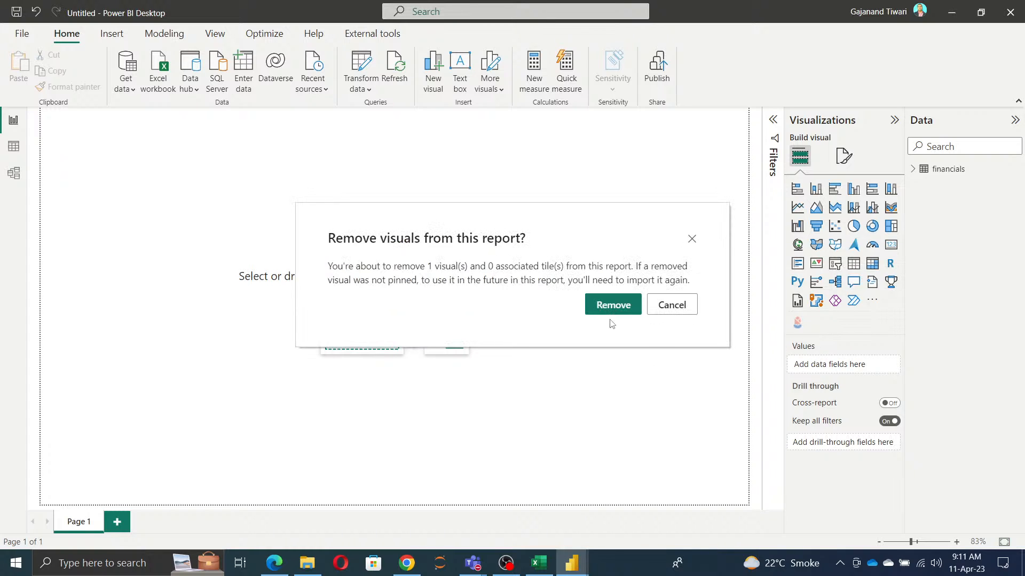
pyautogui.click(612, 308)
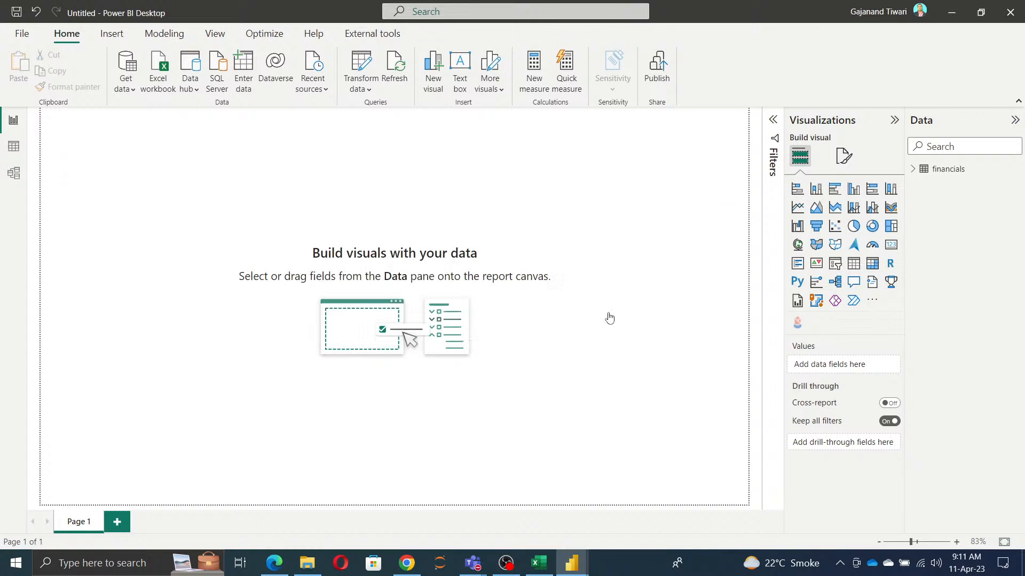
# Step: Restore the default visuals in the visualizations pane and confirm the restore
pyautogui.click(872, 299)
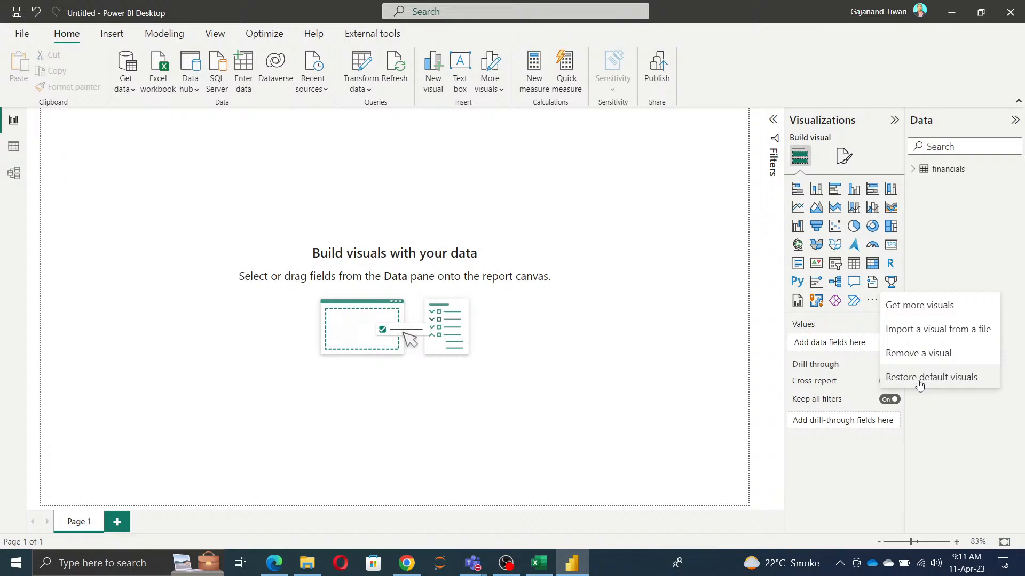
pyautogui.press('Escape')
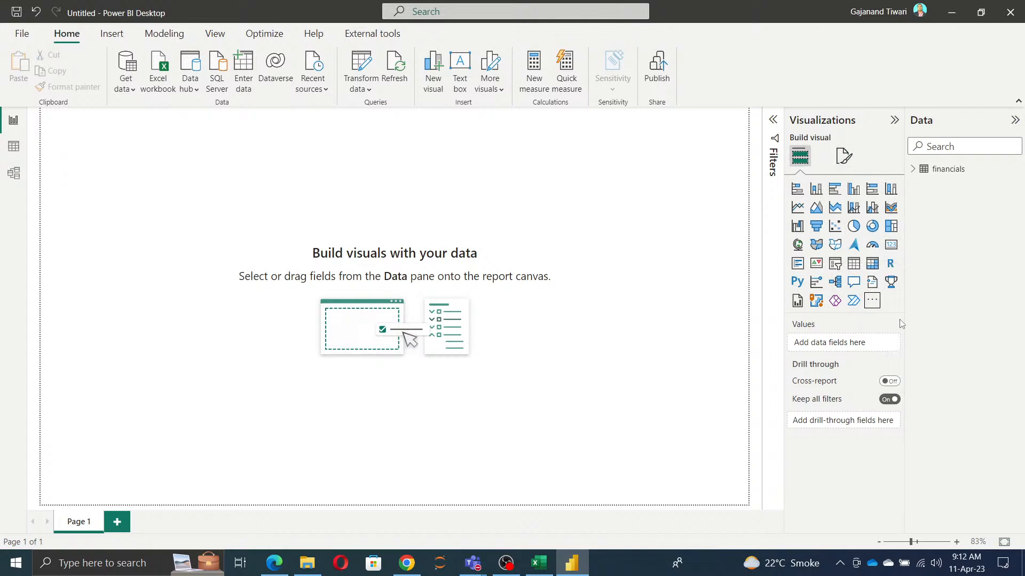
pyautogui.click(872, 301)
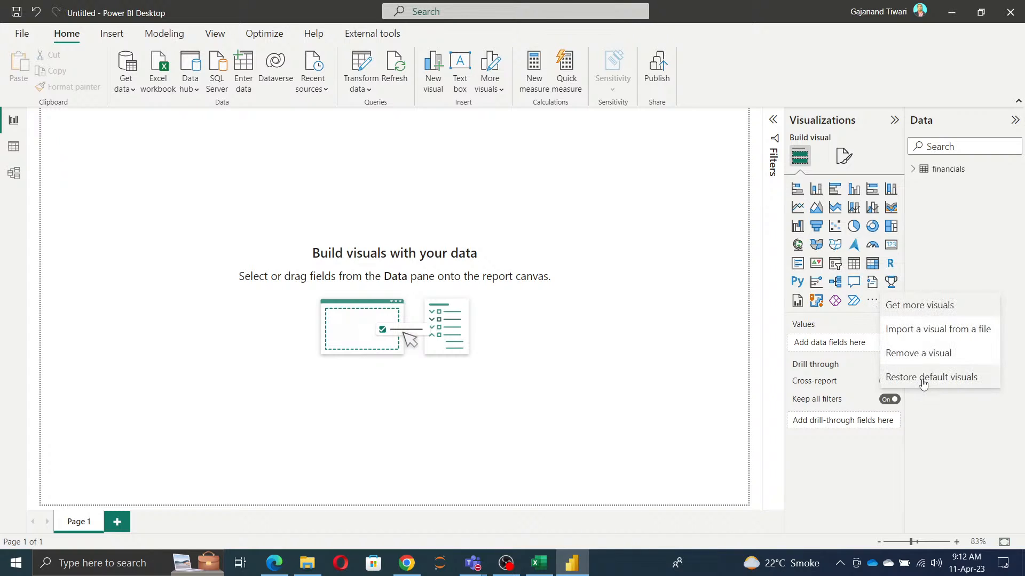
pyautogui.click(923, 380)
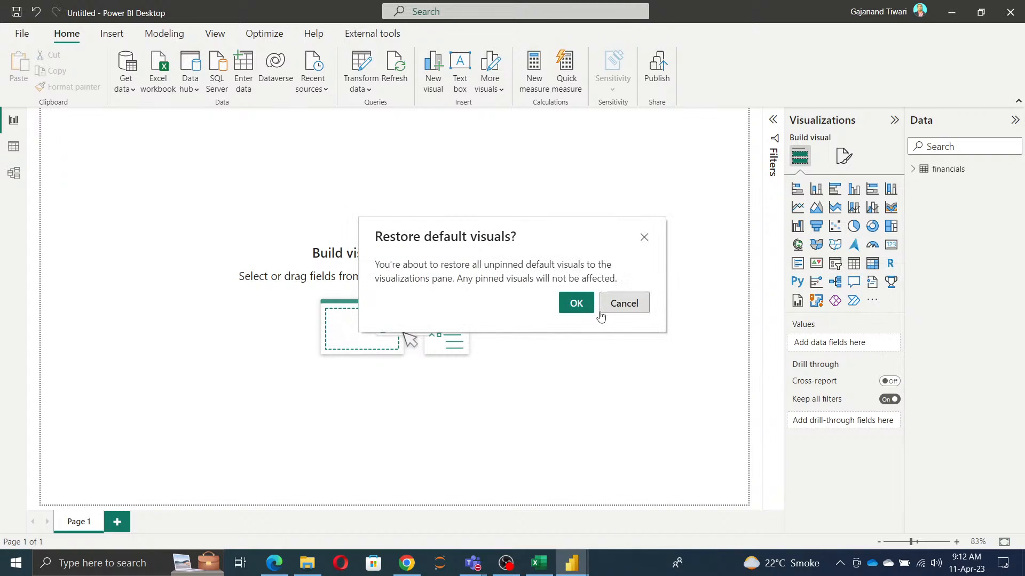
pyautogui.click(587, 312)
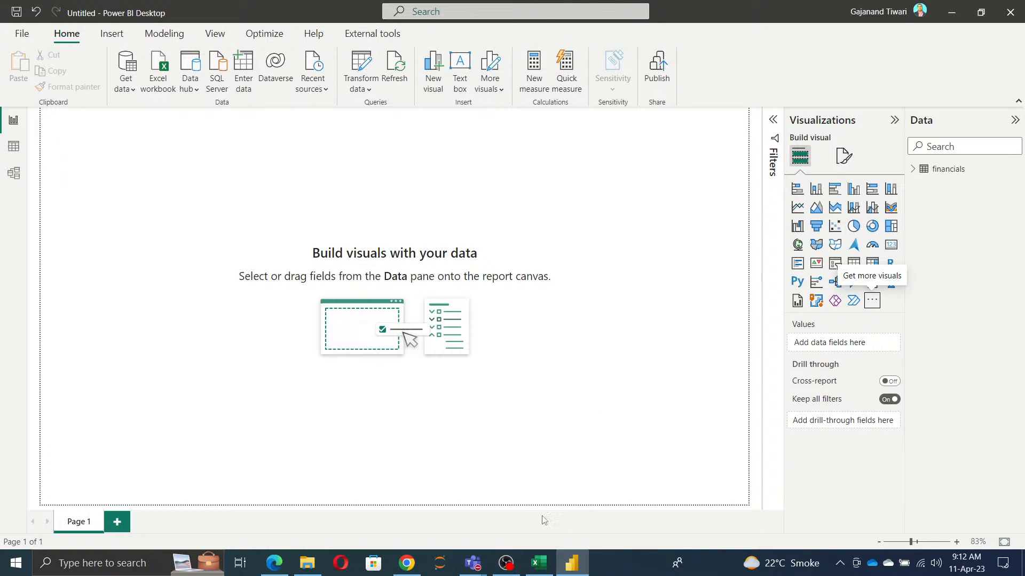
# Step: Switch to Excel and go through the Session 4 topics in the Power BI training plan, ending at Relationships among datasets
pyautogui.click(539, 563)
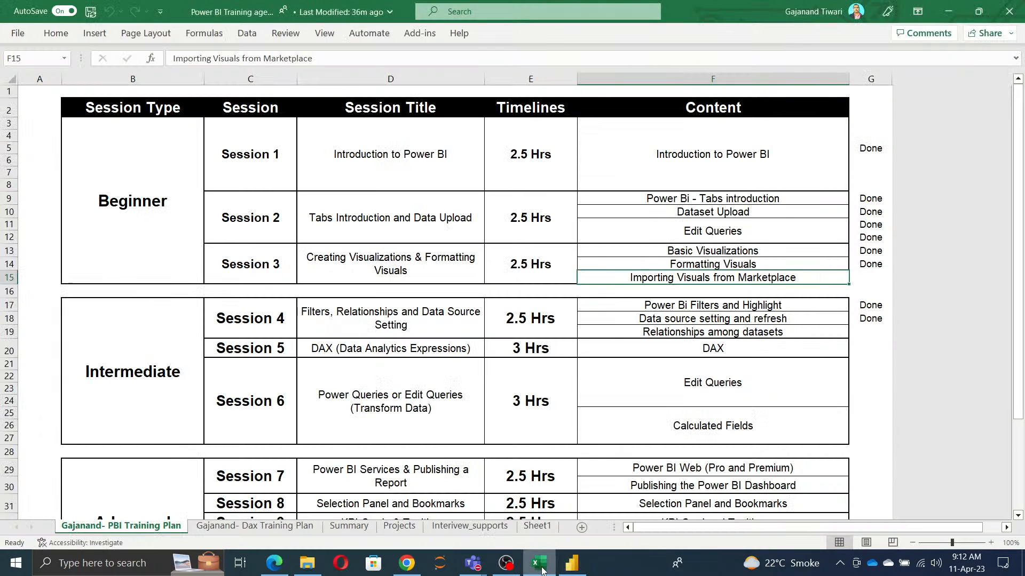
pyautogui.click(695, 324)
pyautogui.click(653, 300)
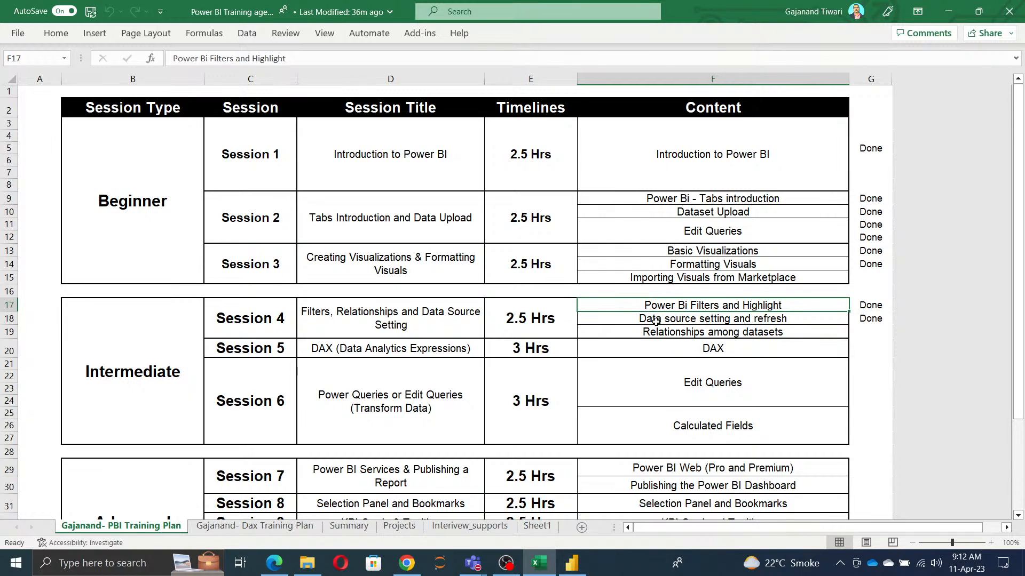
pyautogui.click(656, 321)
pyautogui.click(660, 333)
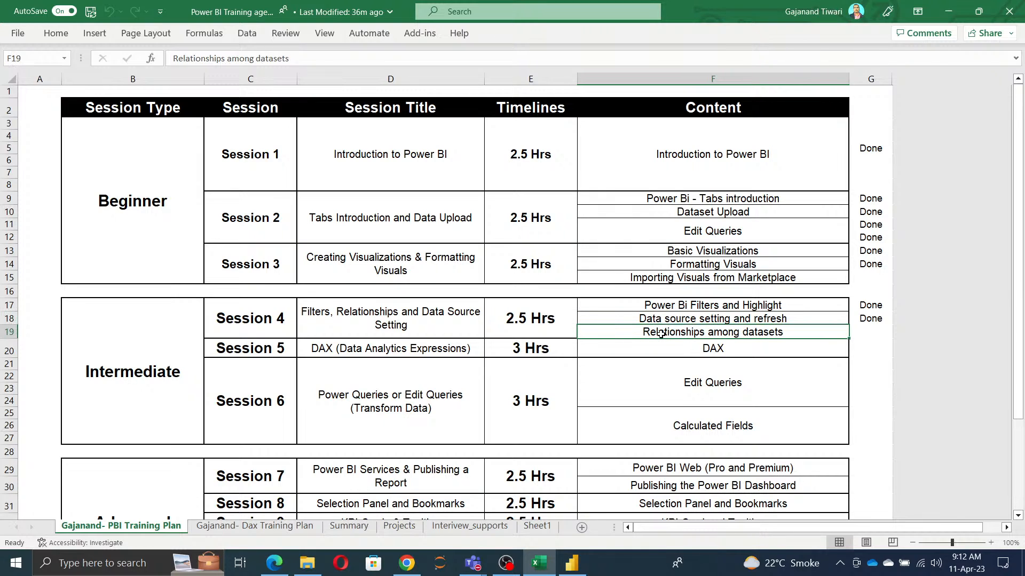
# Step: Return to Power BI Desktop, open the Power Query Editor, and duplicate the financials query
pyautogui.hotkey('alt', 'Tab')
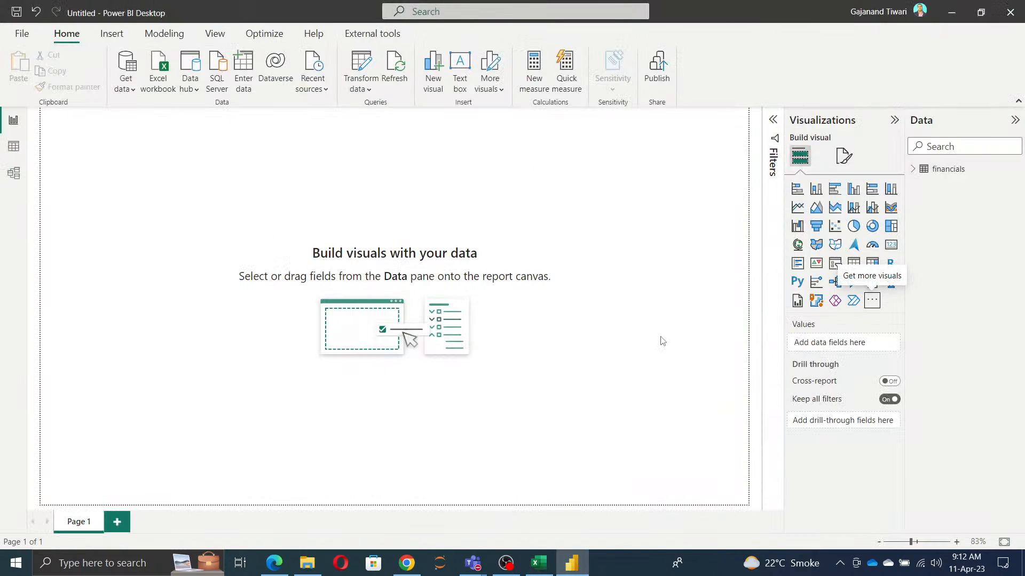
pyautogui.click(362, 67)
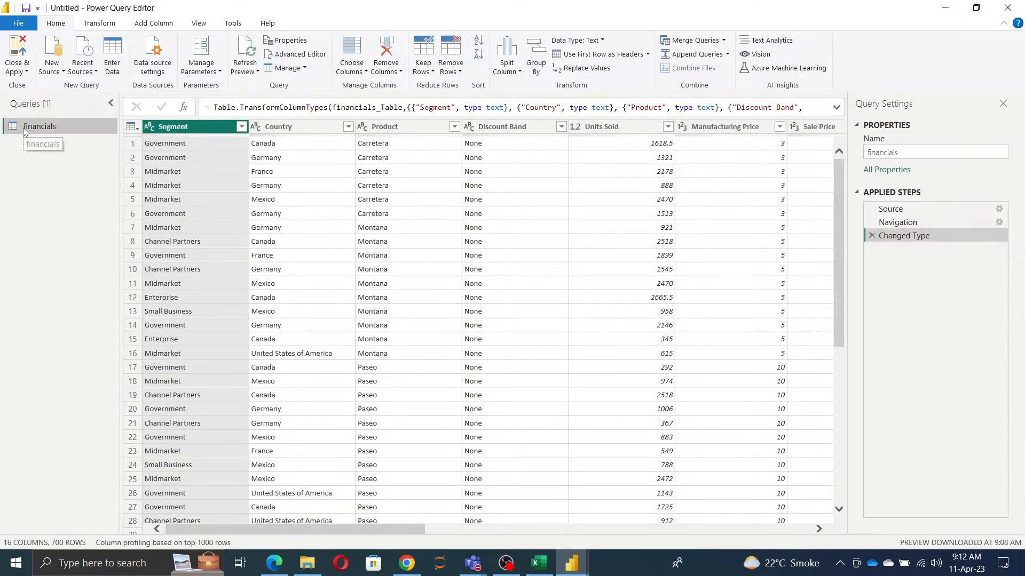
pyautogui.rightClick(24, 131)
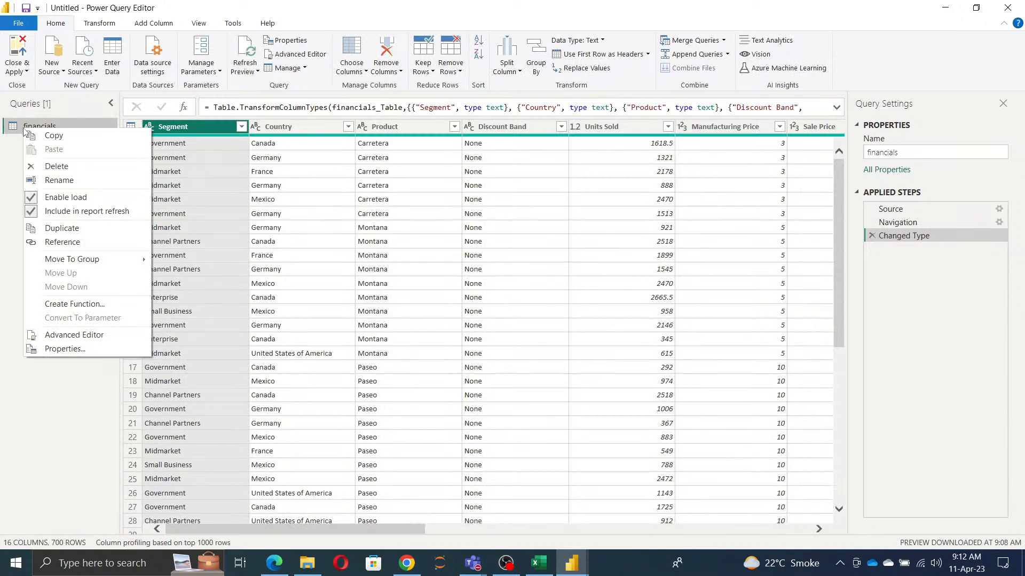
pyautogui.click(60, 230)
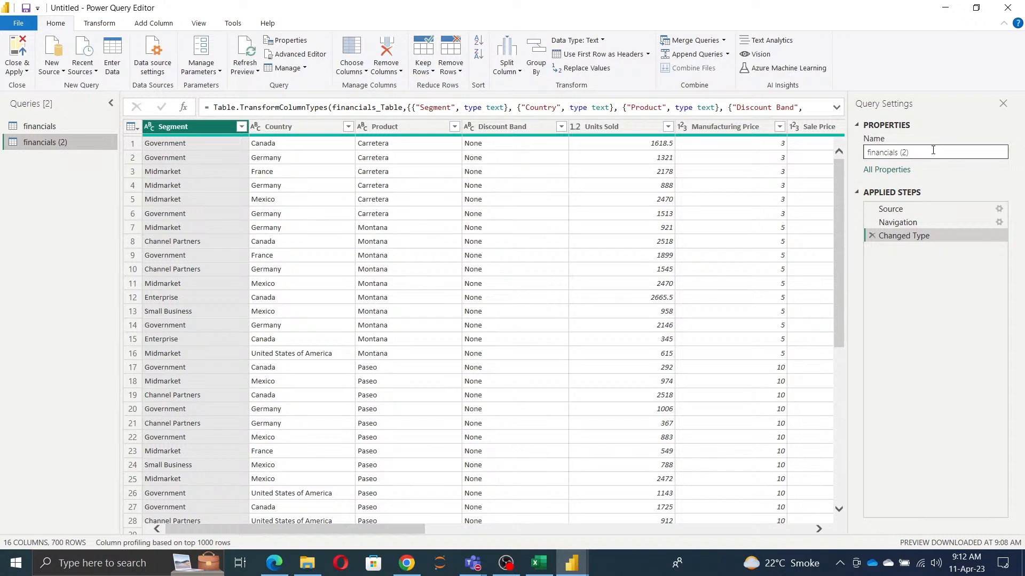
# Step: Rename the duplicated financials query as Segmenttable
pyautogui.click(937, 152)
pyautogui.write('SE')
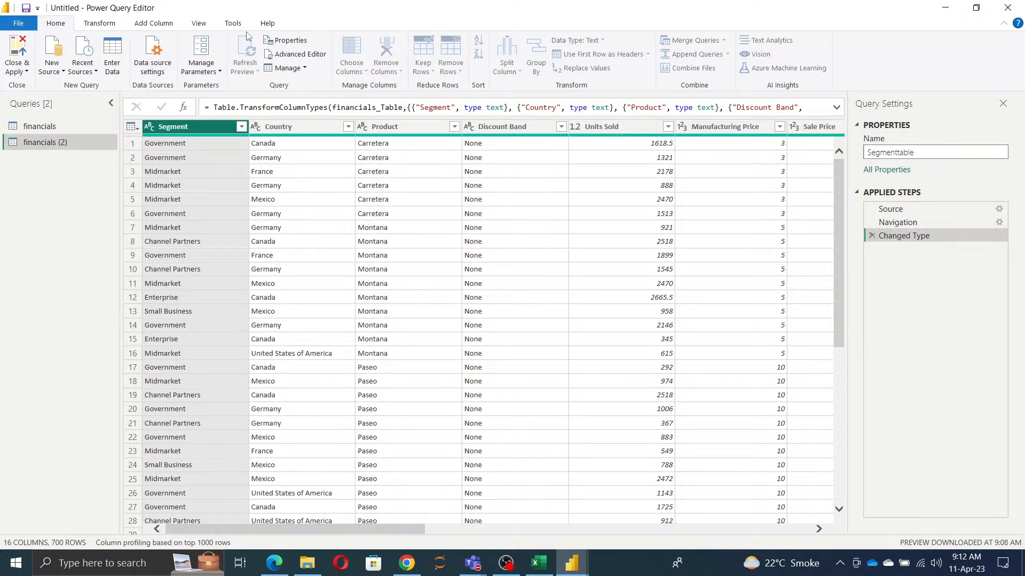
pyautogui.click(96, 26)
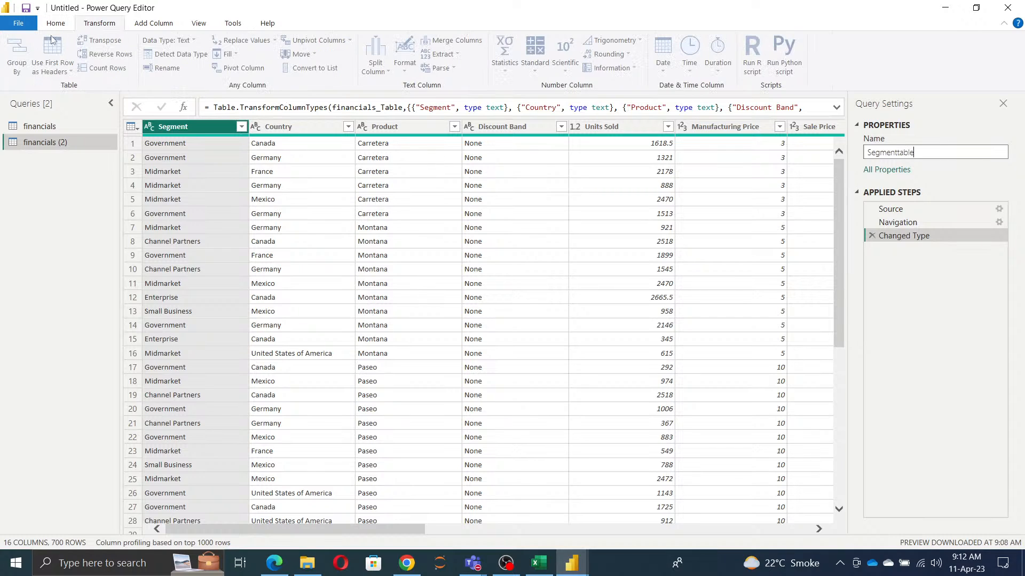
pyautogui.press('Return')
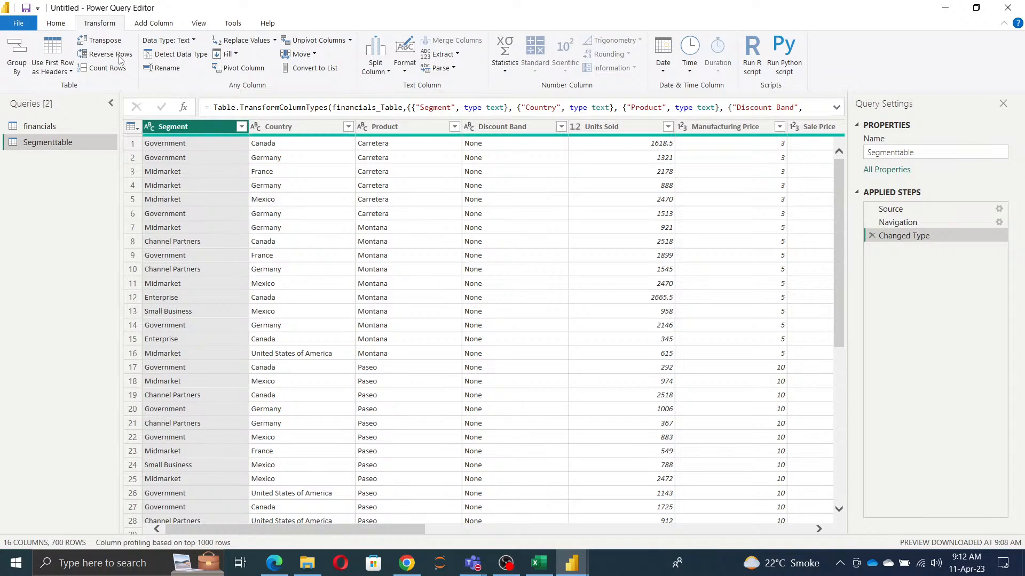
# Step: Keep only the Segment column in the Segmenttable query and remove its duplicate rows
pyautogui.click(55, 23)
pyautogui.click(401, 73)
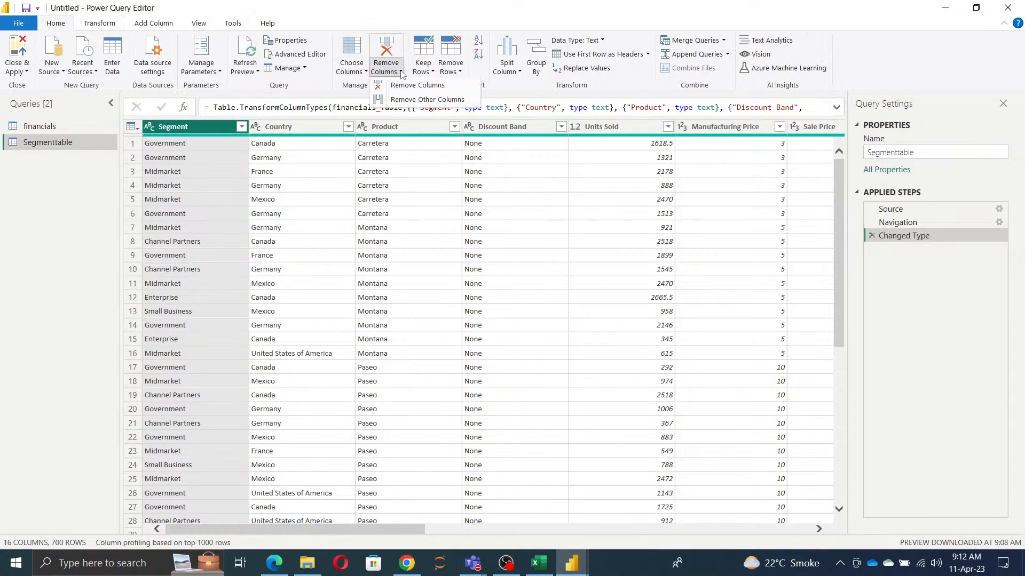
pyautogui.click(422, 102)
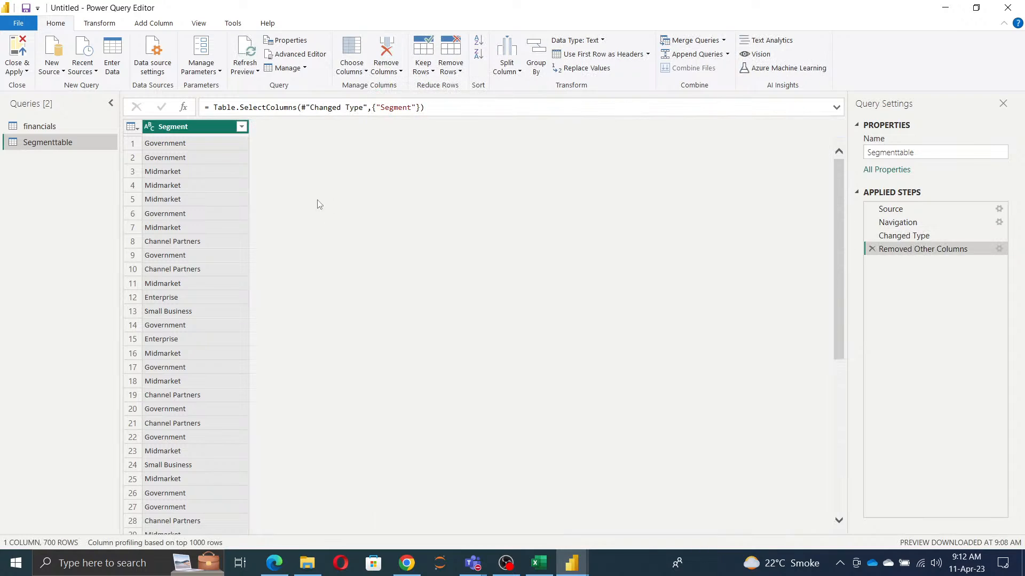
pyautogui.click(450, 65)
pyautogui.click(476, 130)
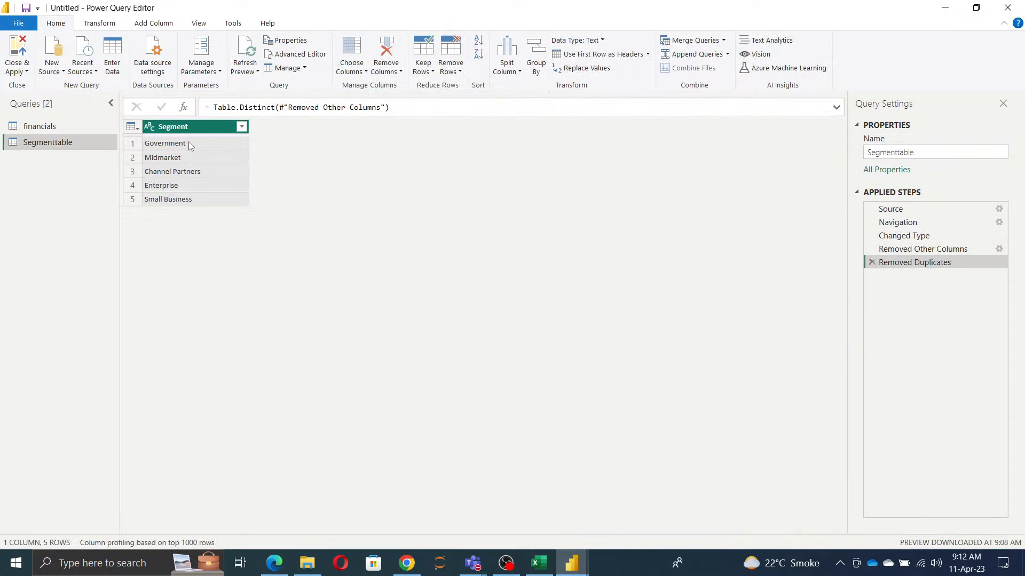
# Step: Add a custom index column to Segmenttable with starting index 100 and increment 101
pyautogui.click(147, 24)
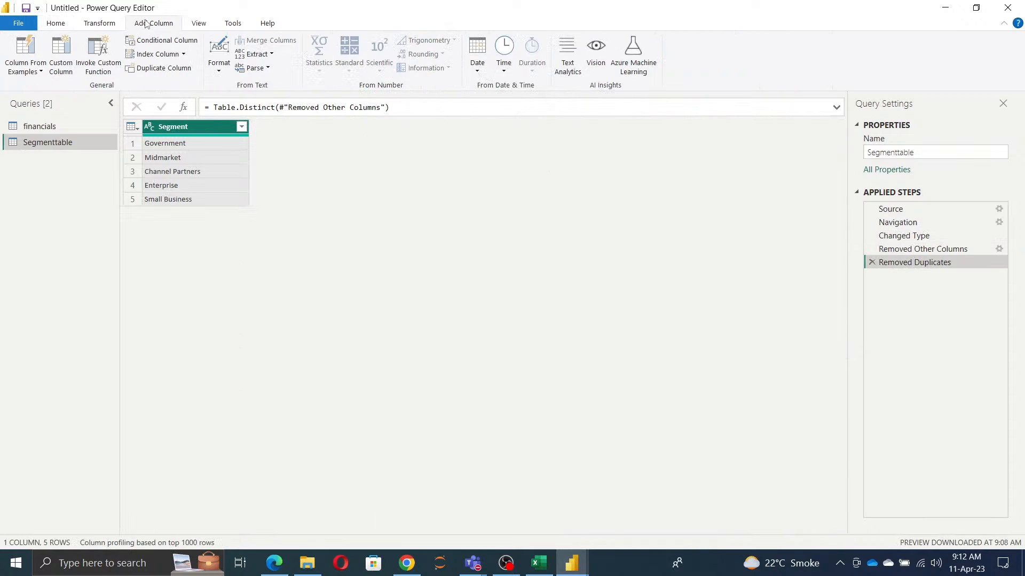
pyautogui.click(183, 54)
pyautogui.click(176, 100)
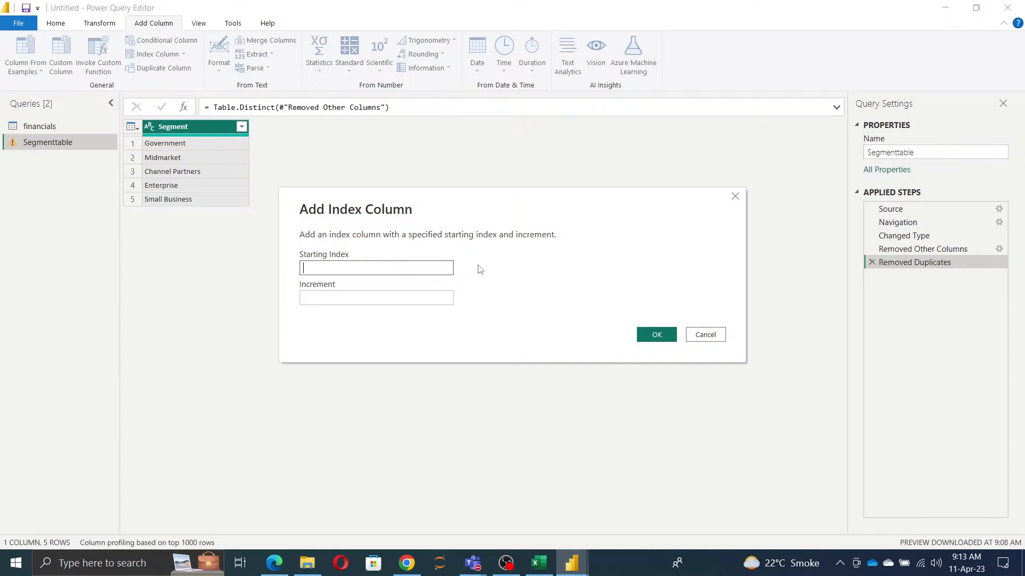
pyautogui.click(381, 302)
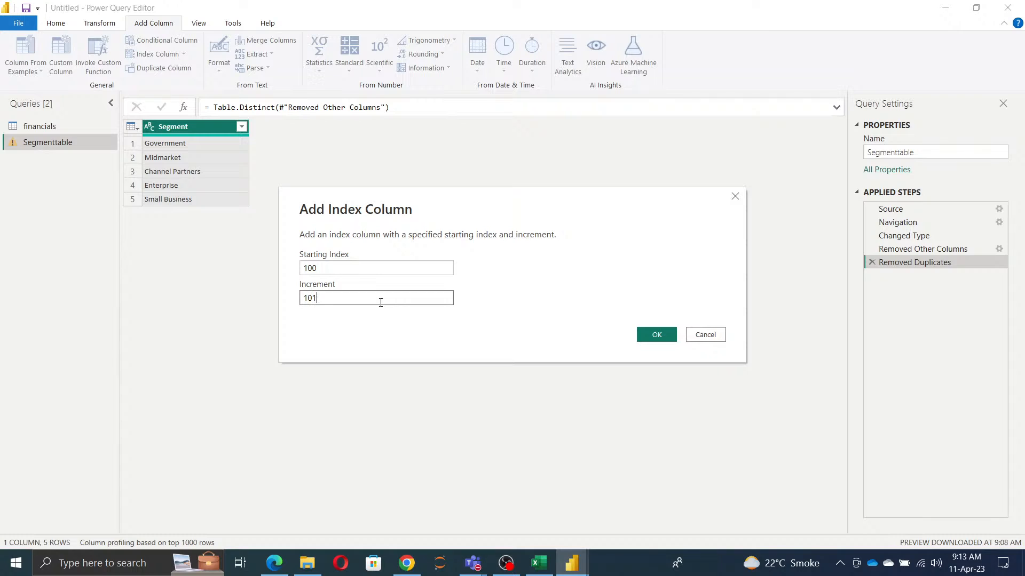
pyautogui.click(656, 335)
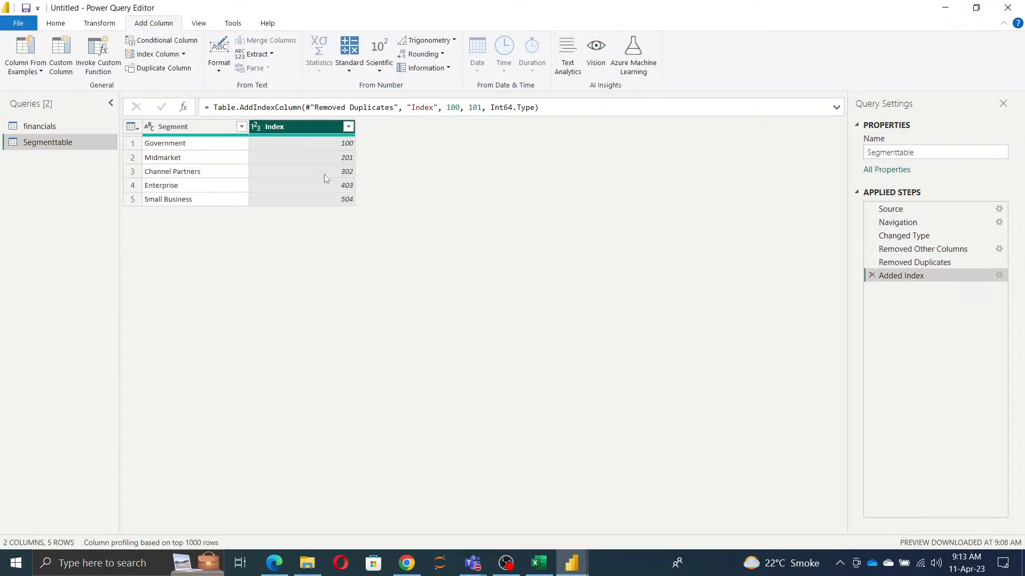
# Step: Rename Segmenttable's index column as SegmentID and move it in front of the Segment column
pyautogui.doubleClick(301, 128)
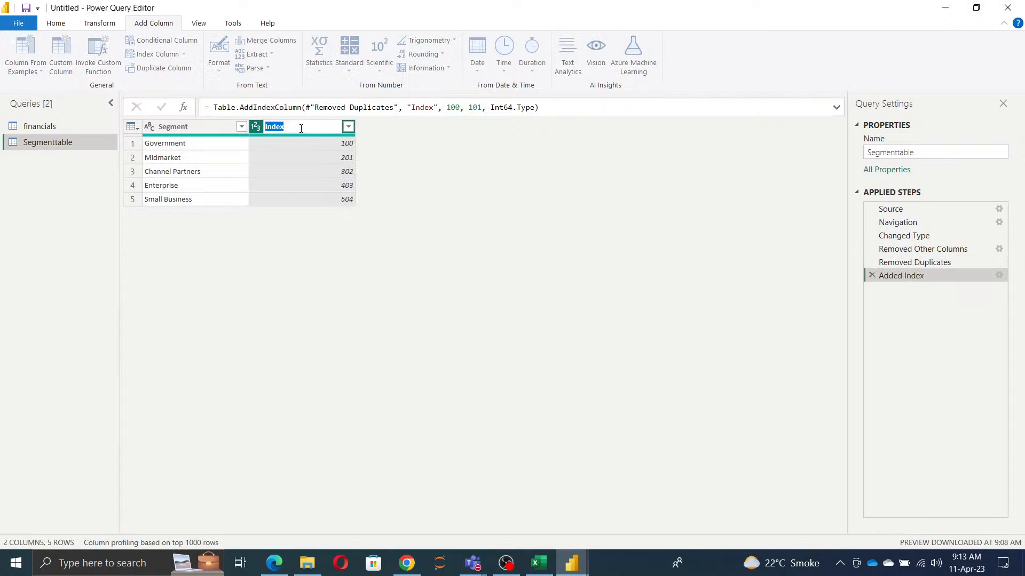
pyautogui.write('Id')
pyautogui.press('Return')
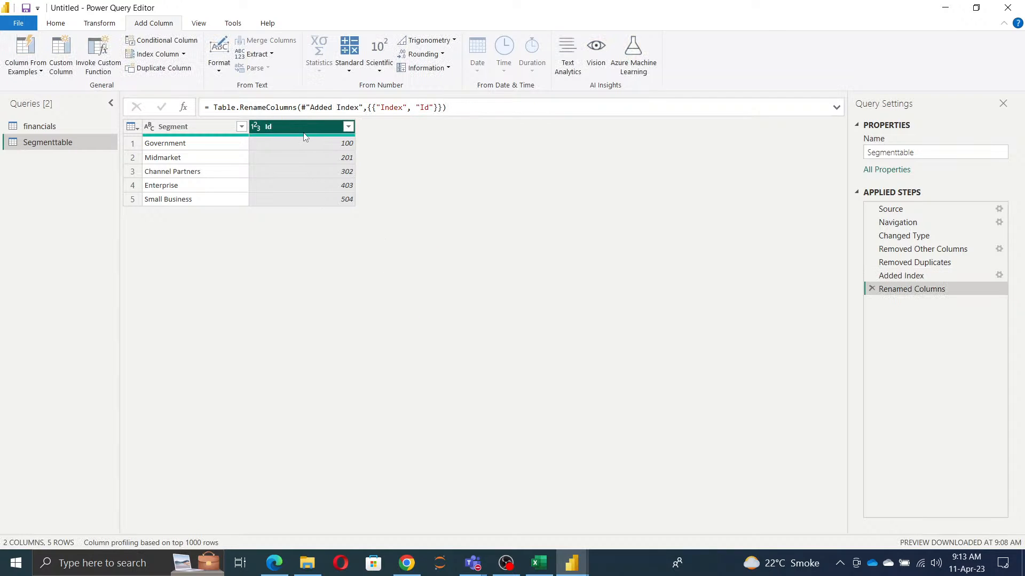
pyautogui.doubleClick(187, 127)
pyautogui.hotkey('ctrl', 'c')
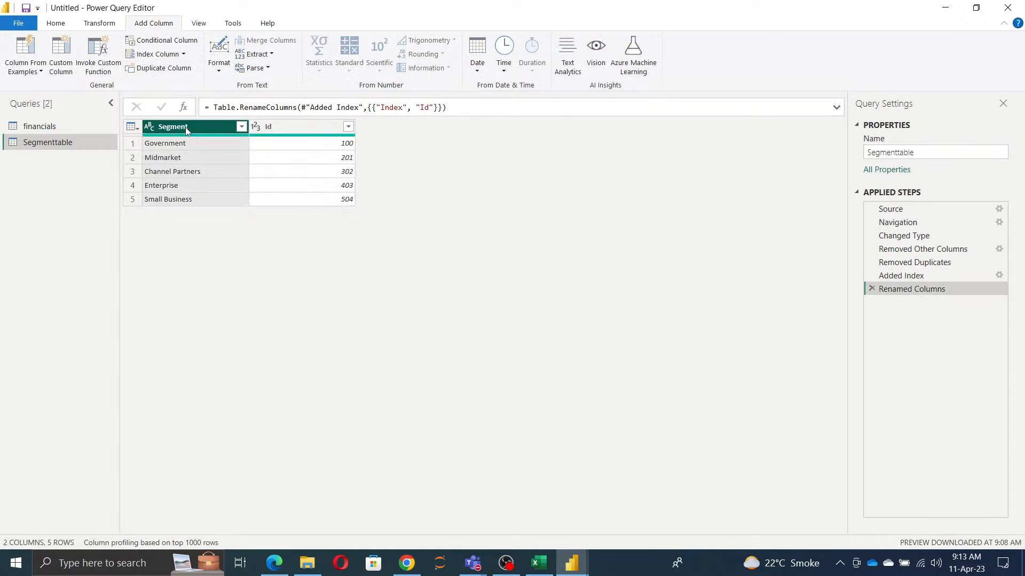
pyautogui.click(279, 128)
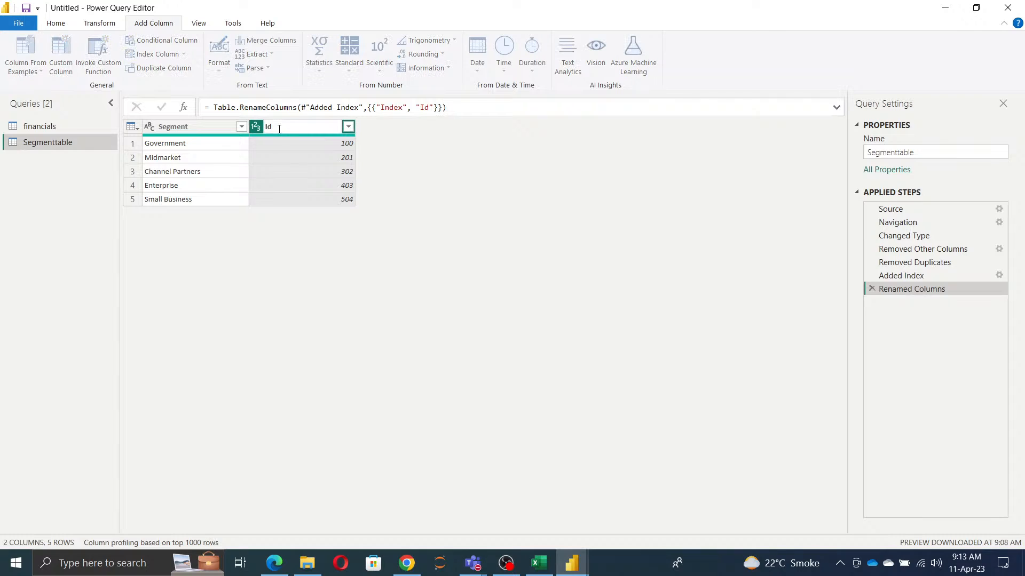
pyautogui.hotkey('ctrl', 'v')
pyautogui.write('ID')
pyautogui.press('Return')
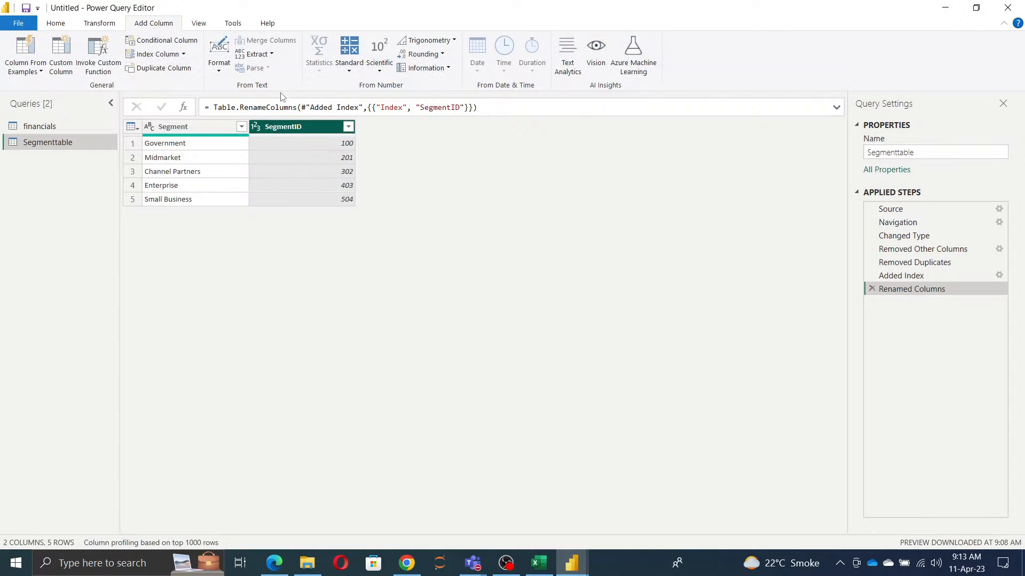
pyautogui.moveTo(287, 127); pyautogui.dragTo(176, 127)
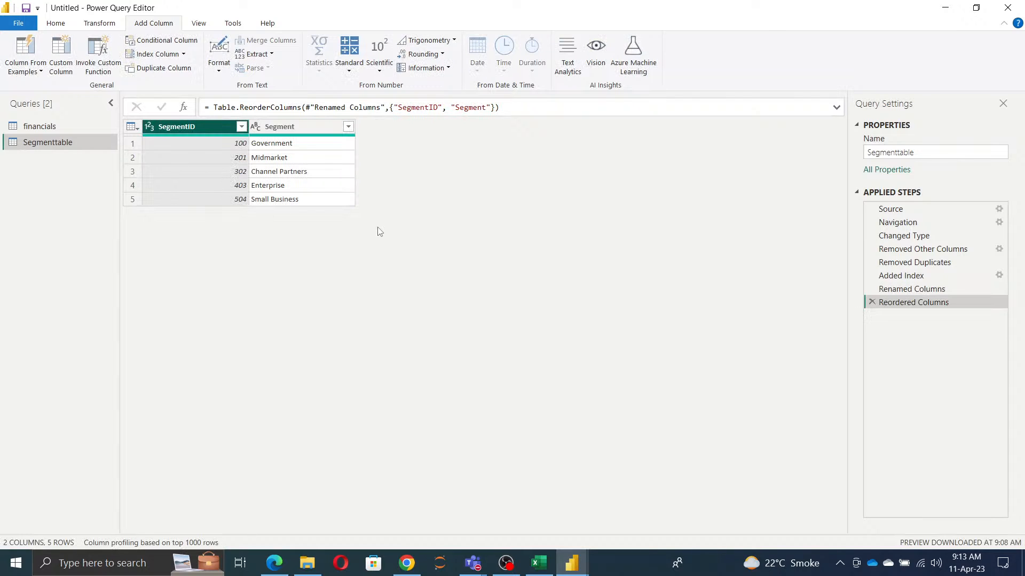
# Step: Duplicate the financials query and remove all columns except Product from the copy
pyautogui.click(33, 129)
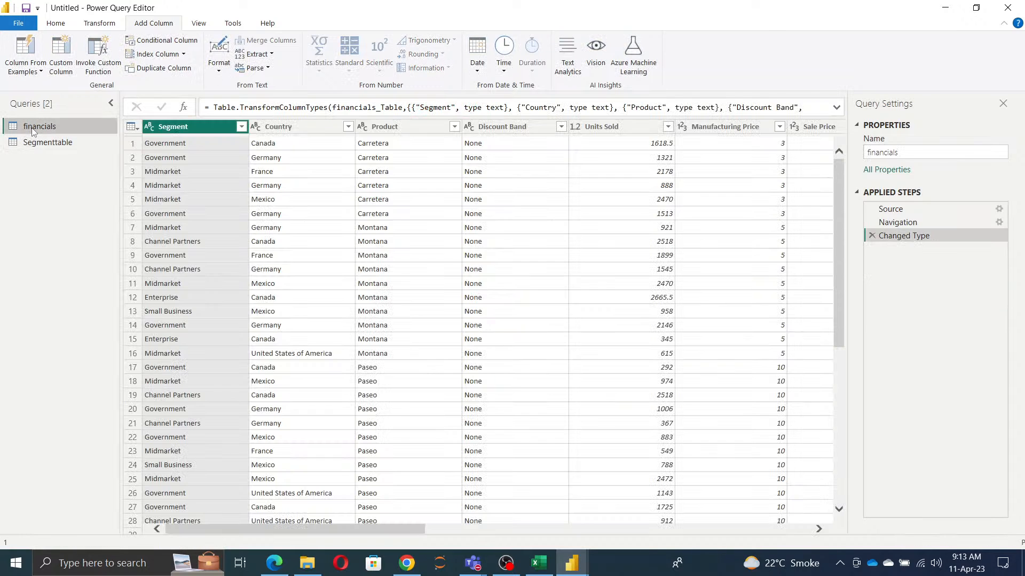
pyautogui.rightClick(32, 128)
pyautogui.click(72, 229)
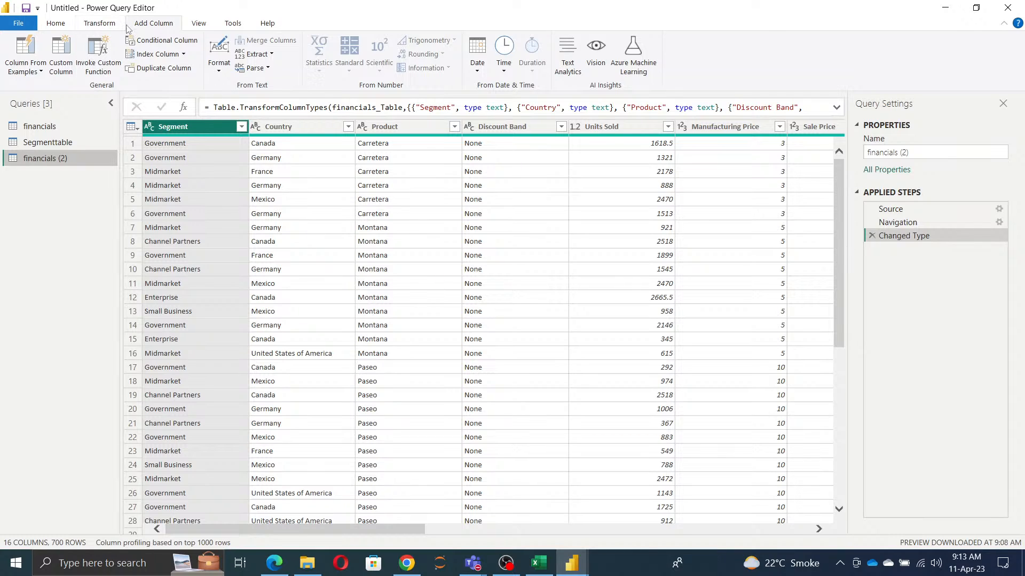
pyautogui.click(57, 24)
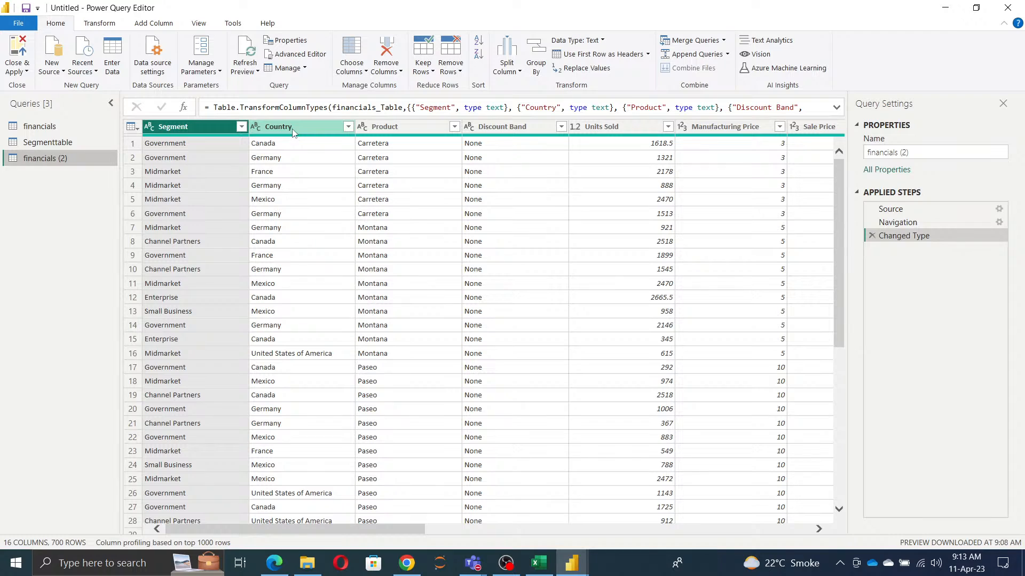
pyautogui.click(368, 129)
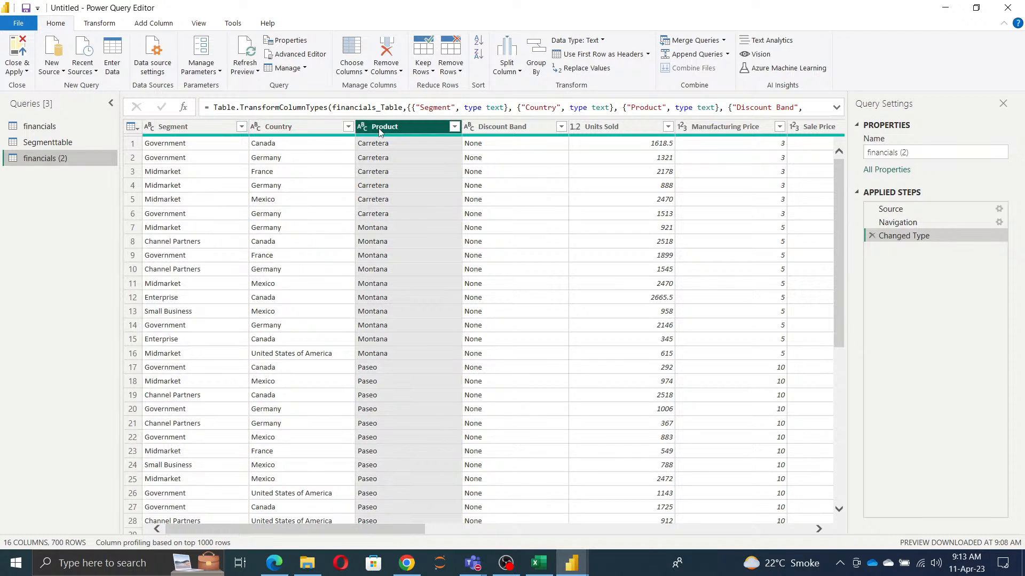
pyautogui.click(385, 70)
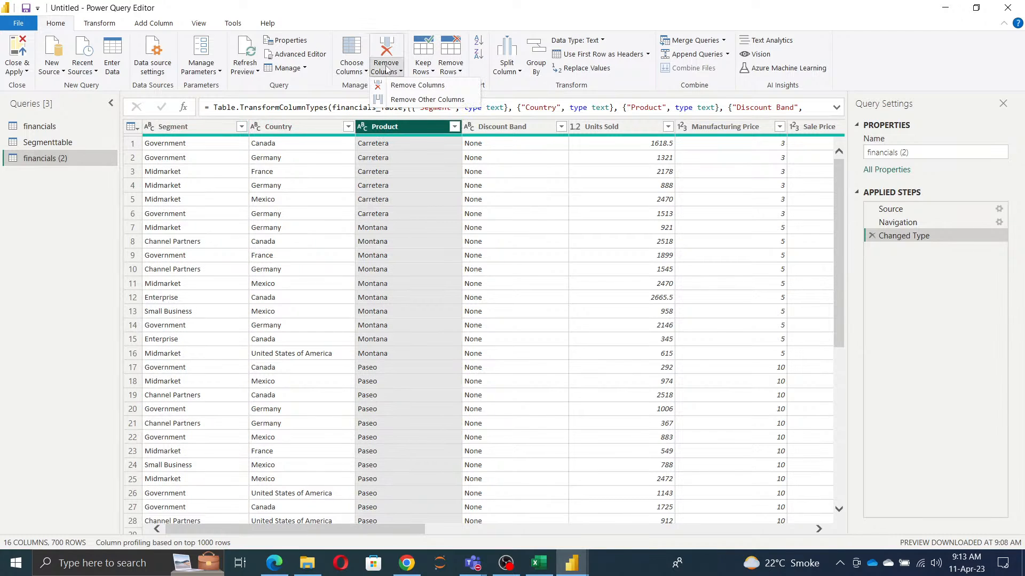
pyautogui.click(422, 100)
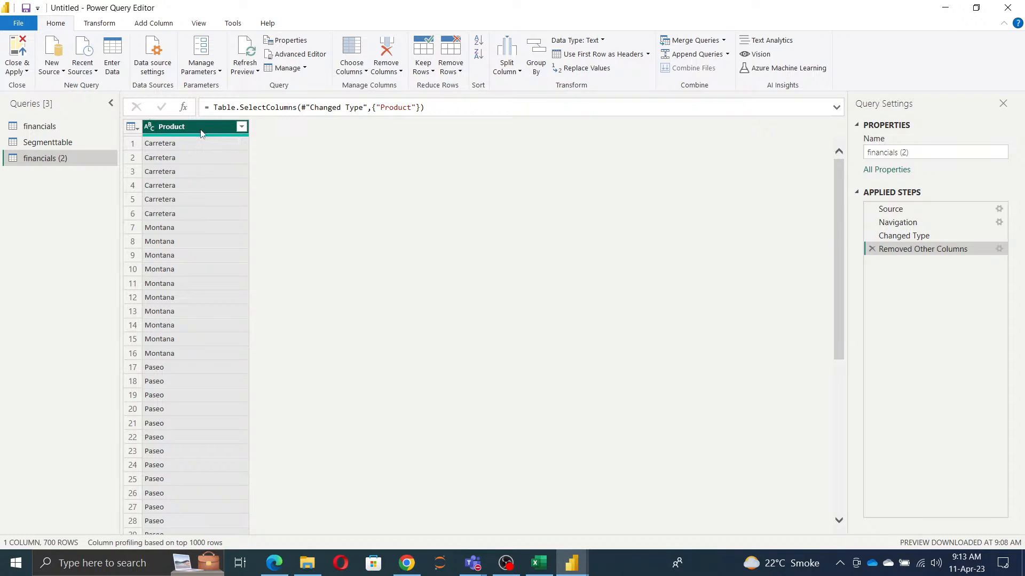
# Step: Rename the duplicated query holding the Product column as Product
pyautogui.click(924, 151)
pyautogui.hotkey('ctrl', 'a')
pyautogui.write('Product')
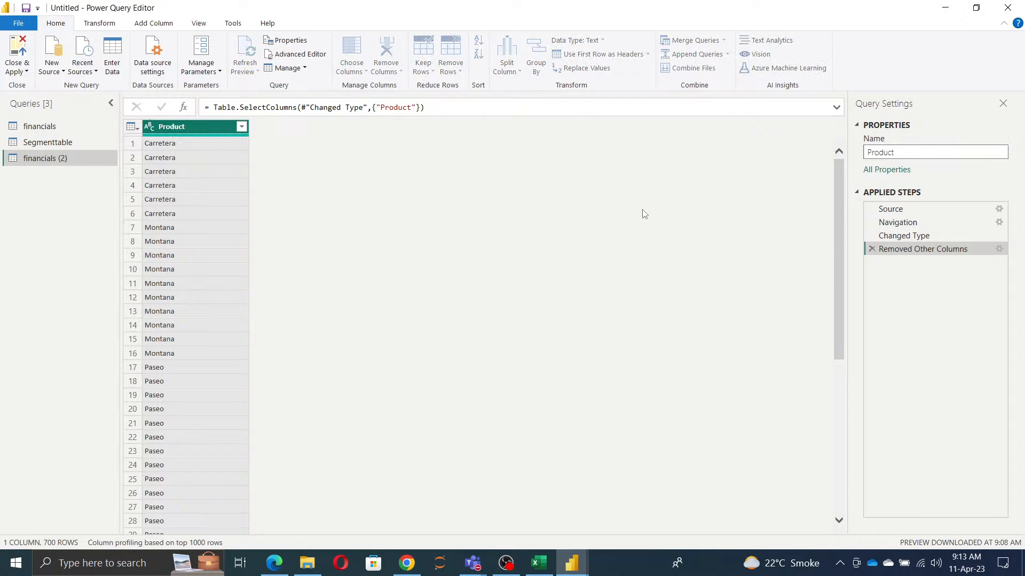
pyautogui.press('Return')
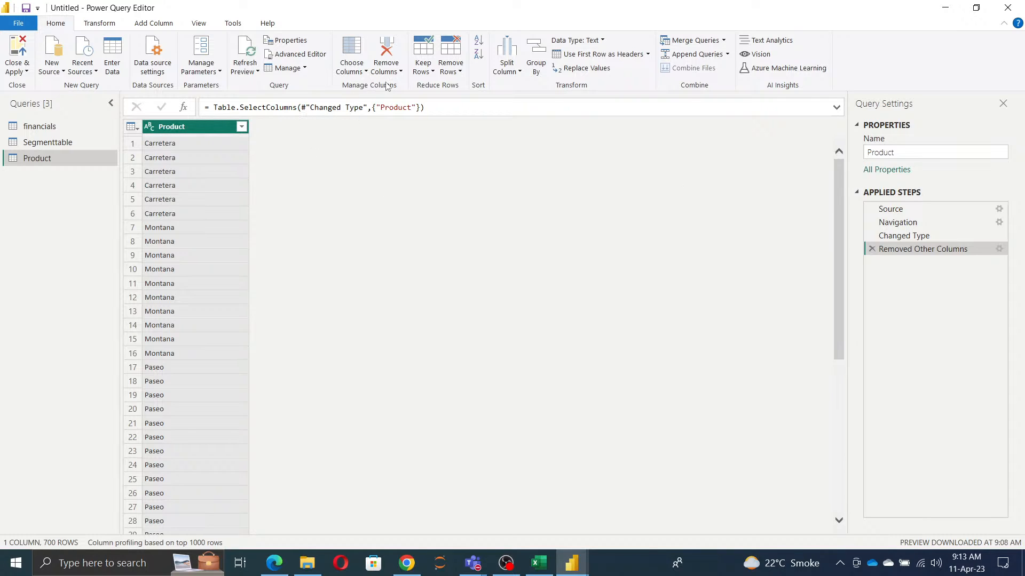
# Step: Add an index column starting from 1 to the Product query
pyautogui.click(153, 23)
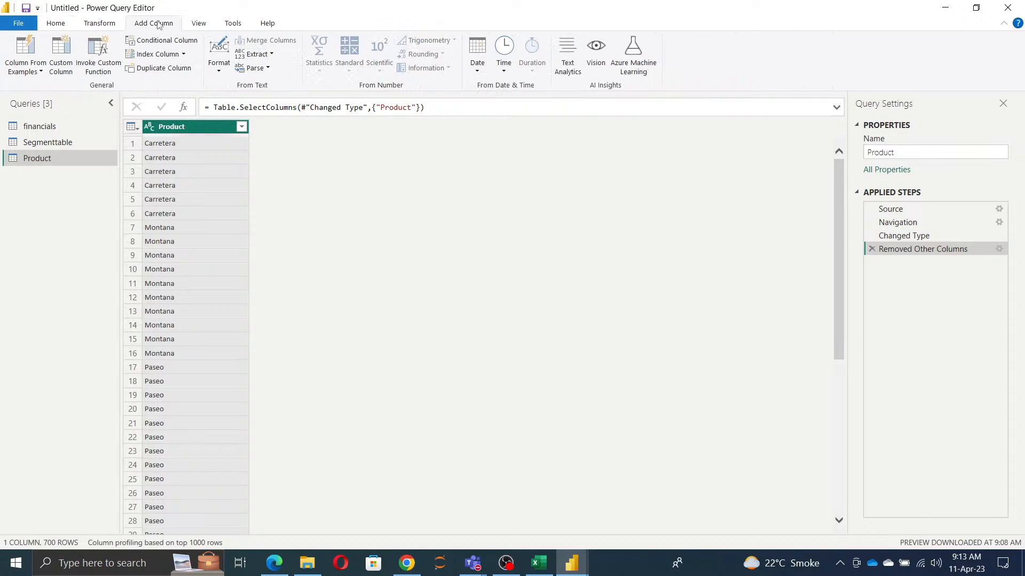
pyautogui.click(182, 55)
pyautogui.click(147, 84)
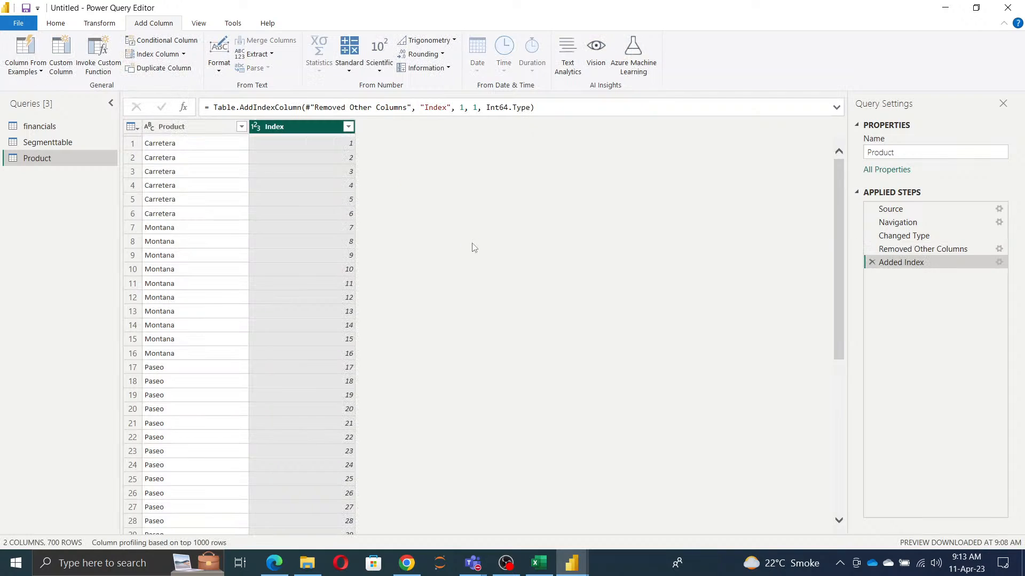
# Step: Rename the Product query's index column as ProductID and move it in front of the Product column
pyautogui.doubleClick(282, 129)
pyautogui.write('Product')
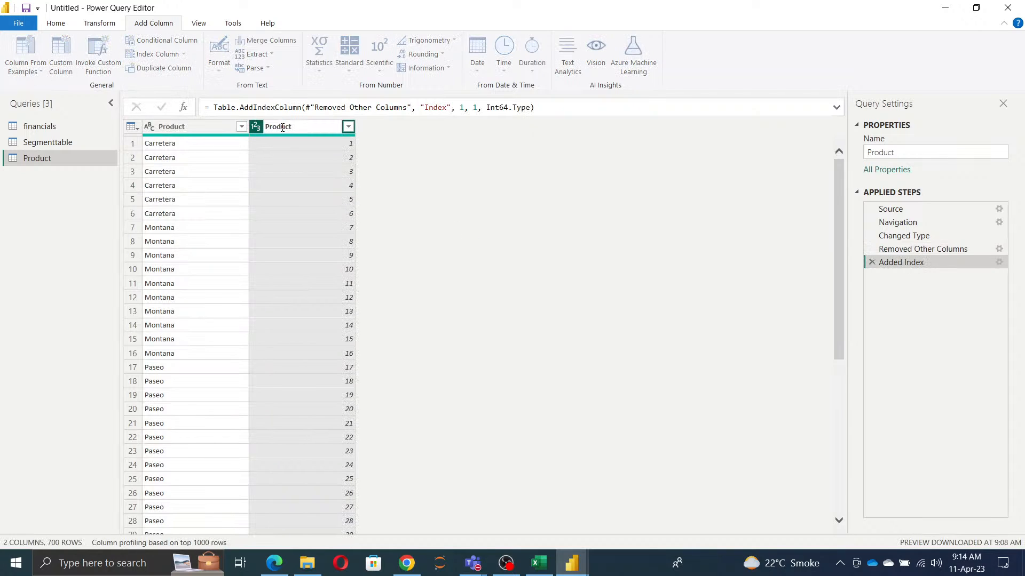
pyautogui.write('ID')
pyautogui.click(691, 313)
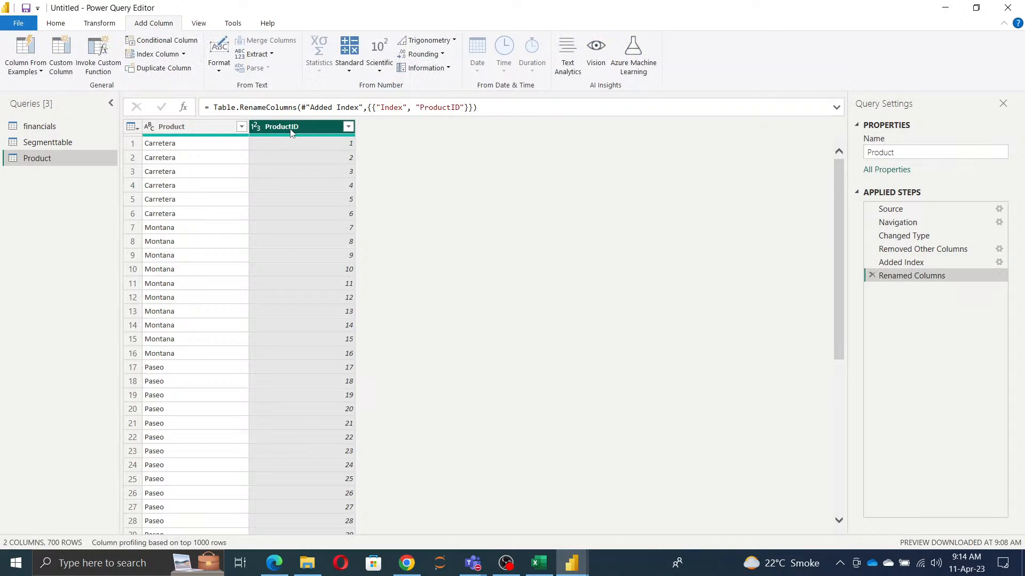
pyautogui.moveTo(295, 131); pyautogui.dragTo(190, 130)
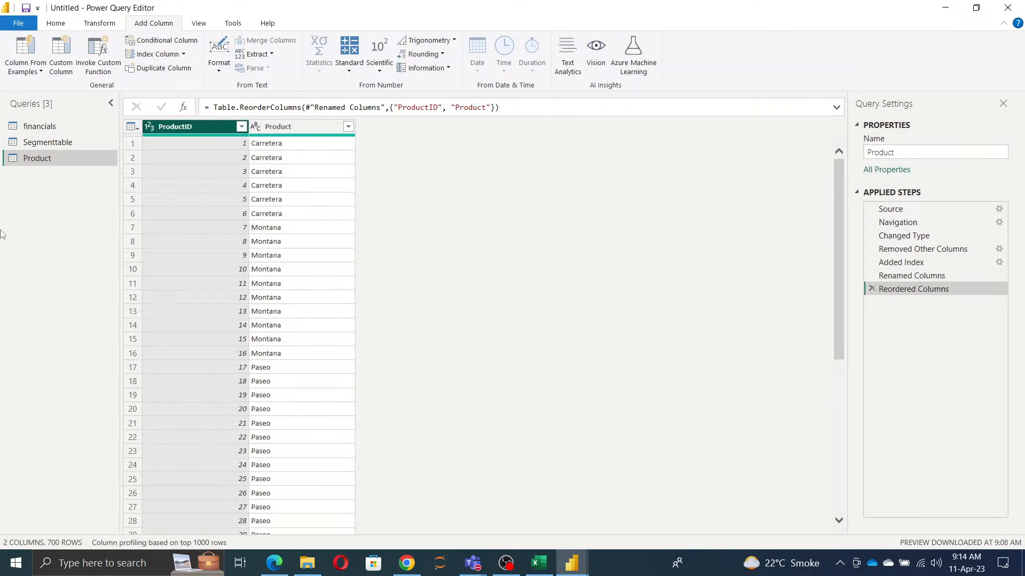
# Step: Duplicate the financials query again and rename the copy as Country
pyautogui.click(39, 126)
pyautogui.rightClick(38, 128)
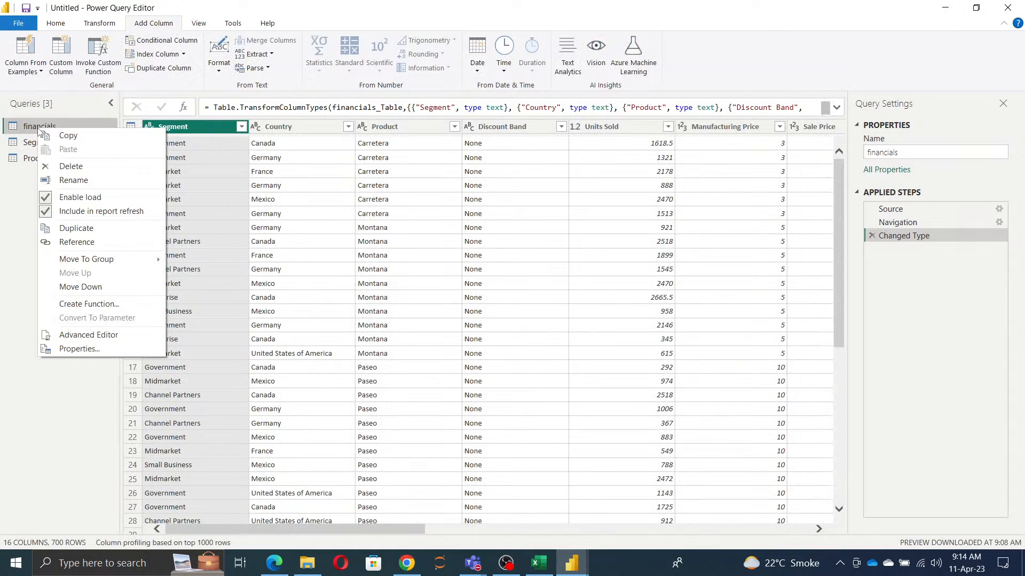
pyautogui.click(76, 229)
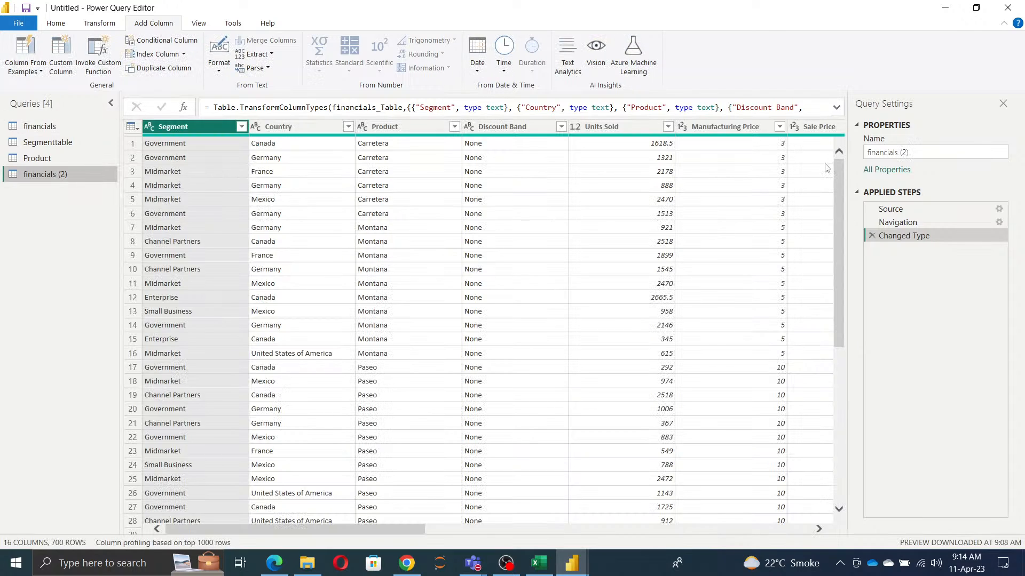
pyautogui.click(921, 151)
pyautogui.write('Country')
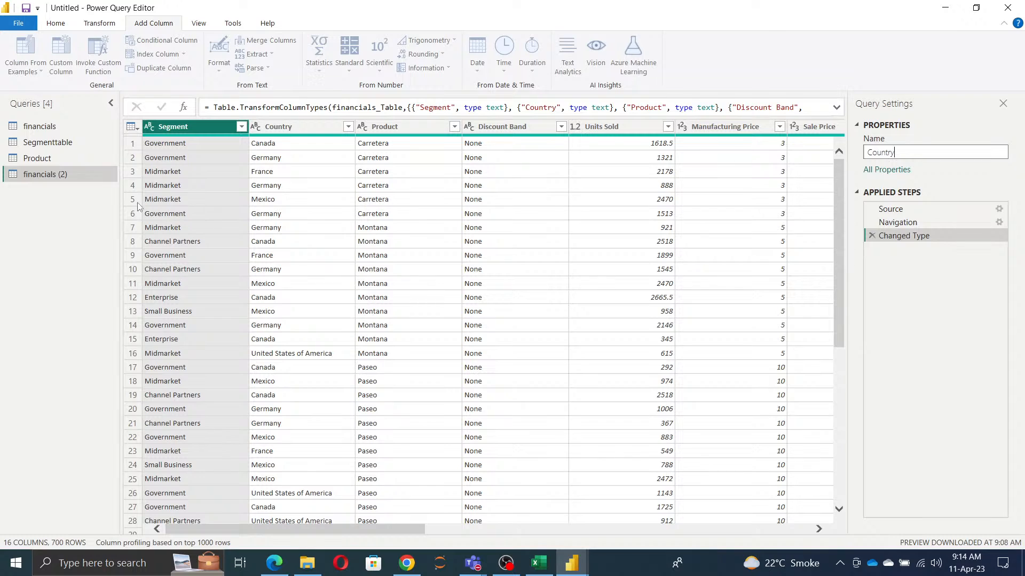
pyautogui.click(69, 231)
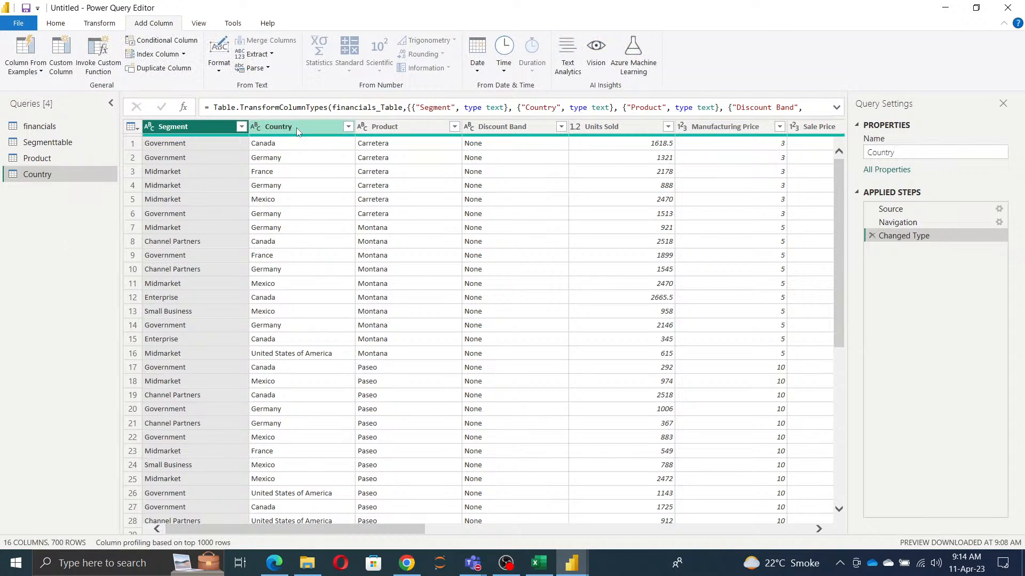
# Step: Keep only the Country column in the Country query and remove its duplicate rows
pyautogui.click(300, 128)
pyautogui.click(55, 23)
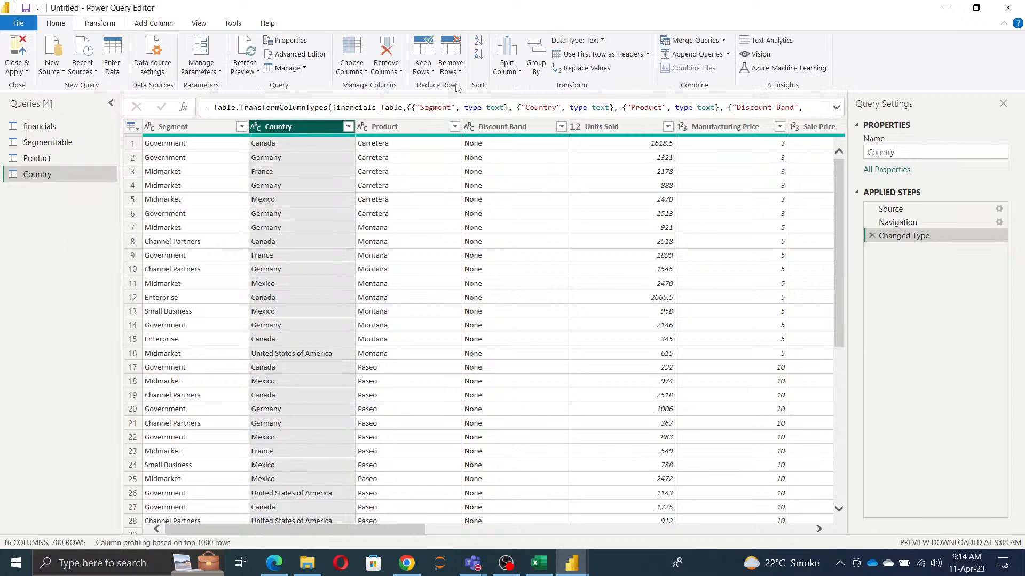
pyautogui.click(386, 68)
pyautogui.click(418, 100)
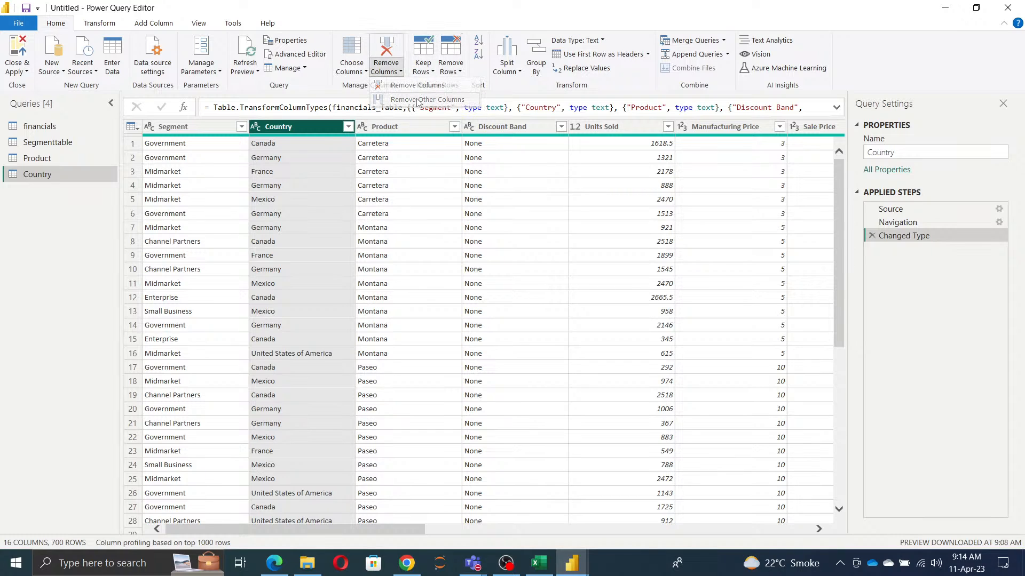
pyautogui.click(453, 75)
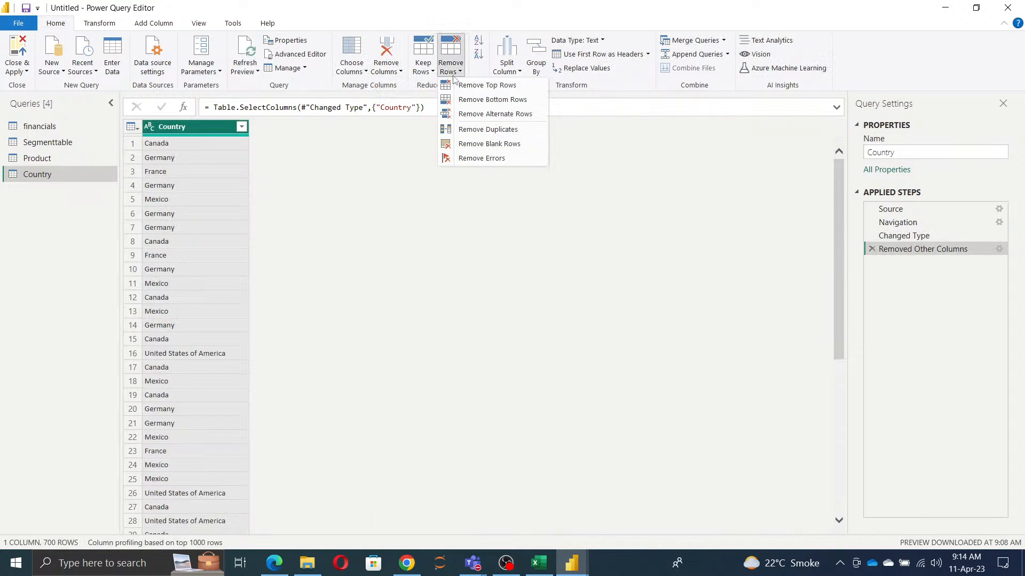
pyautogui.click(483, 129)
# Step: Add an index column starting from 1 to the Country query
pyautogui.click(153, 23)
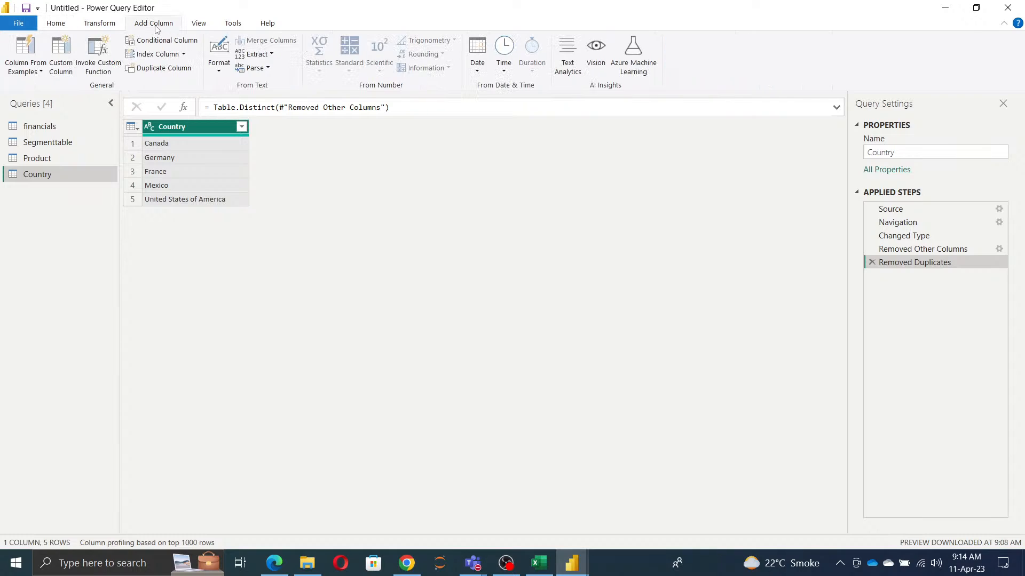
pyautogui.click(183, 54)
pyautogui.click(180, 83)
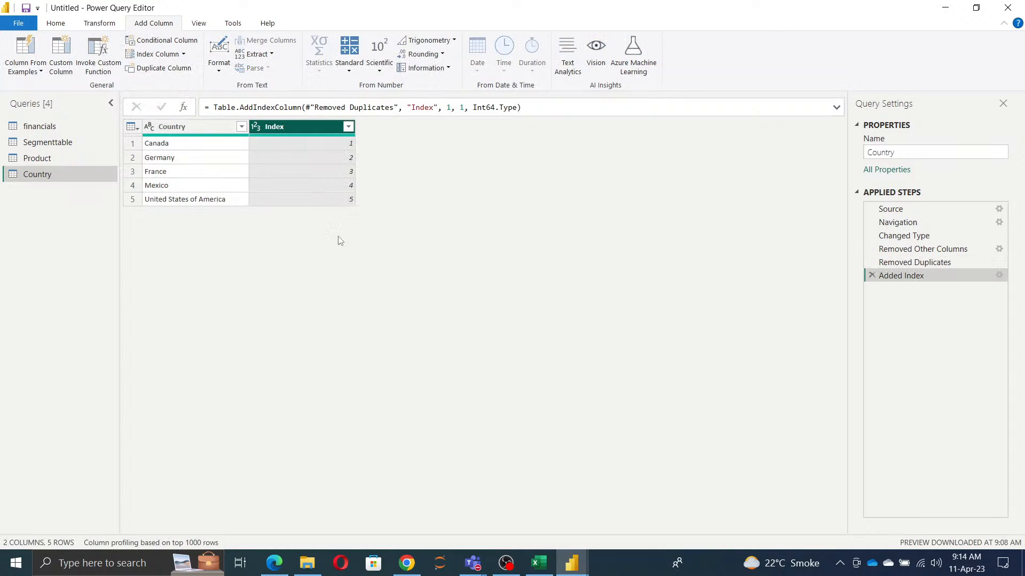
# Step: Rename the Country query's index column as CountryID
pyautogui.click(149, 134)
pyautogui.doubleClick(274, 127)
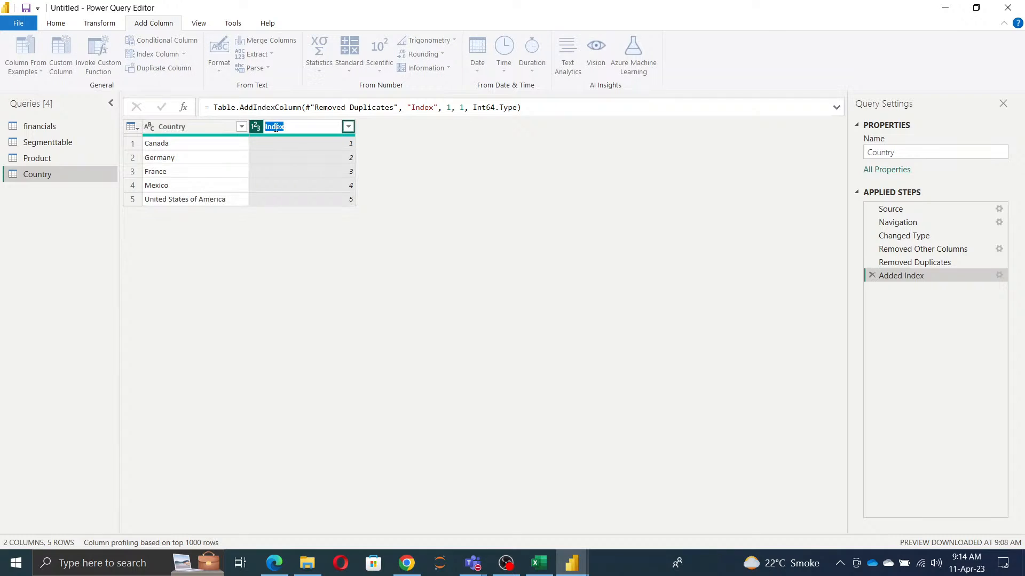
pyautogui.write('CountryID')
pyautogui.click(348, 267)
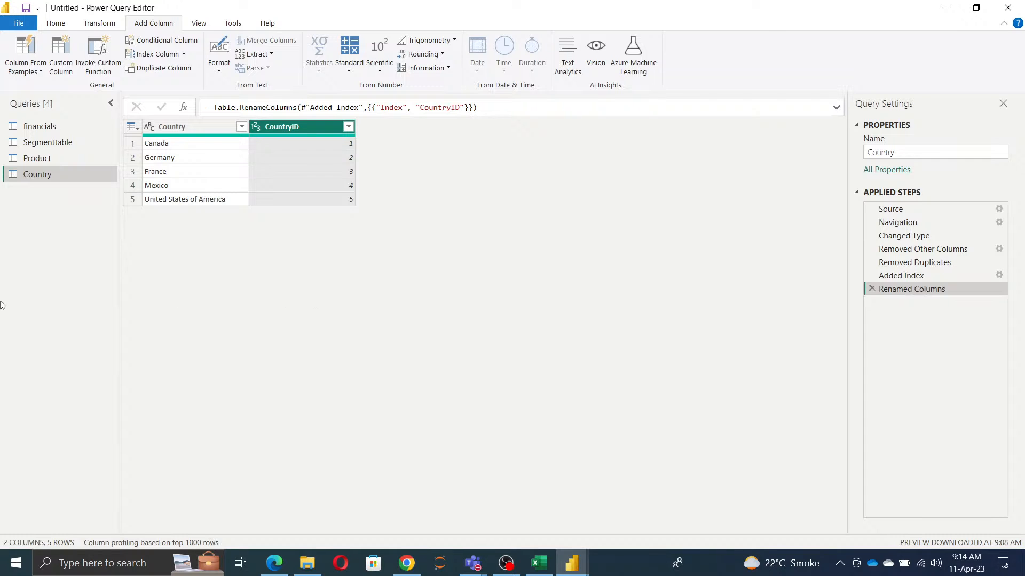
# Step: Duplicate the financials query once more and rename the copy as Calenders
pyautogui.click(49, 126)
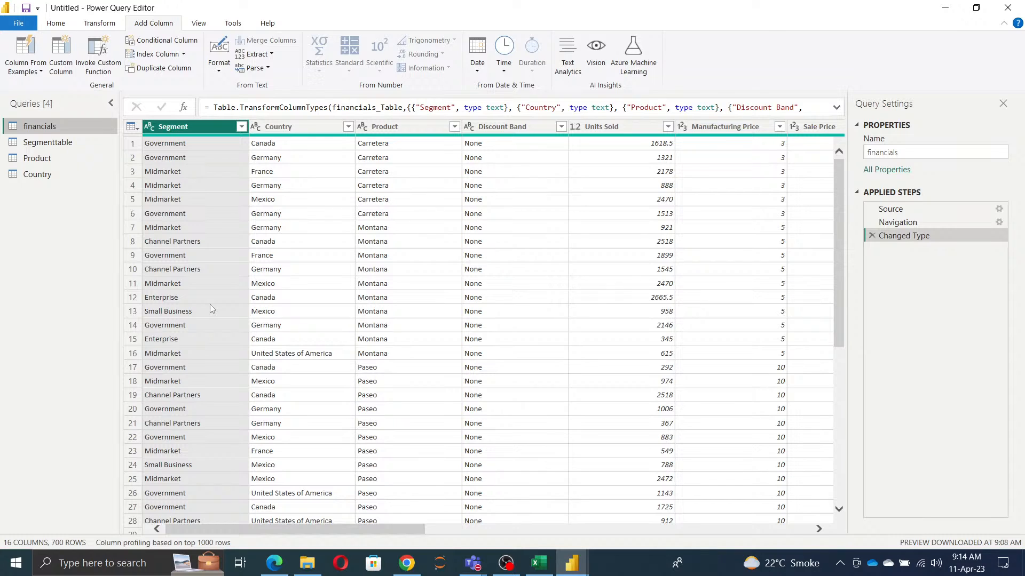
pyautogui.rightClick(45, 129)
pyautogui.click(73, 231)
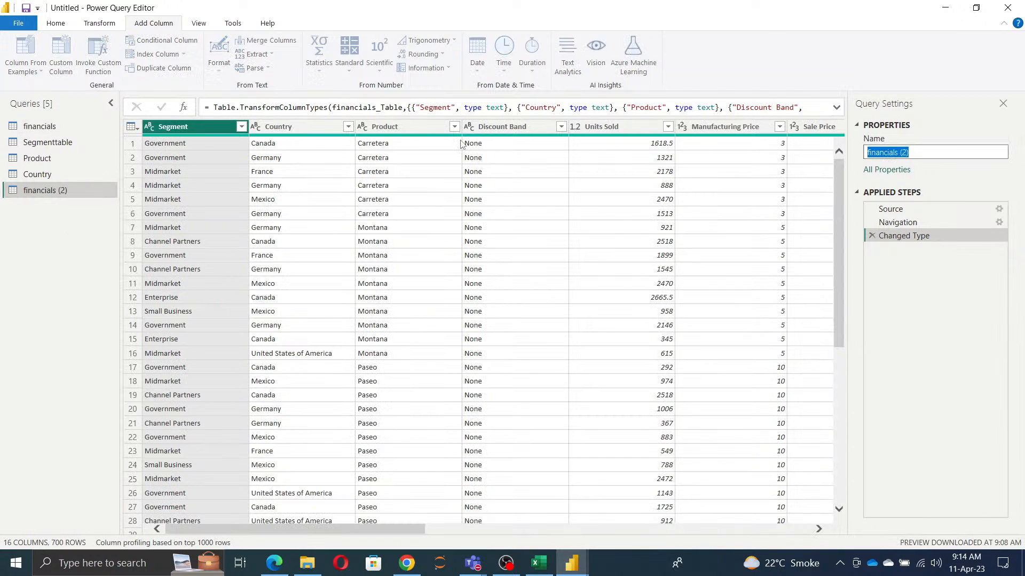
pyautogui.write('CAle')
pyautogui.press('BackSpace')
pyautogui.press('BackSpace')
pyautogui.press('BackSpace')
pyautogui.press('BackSpace')
pyautogui.write('lenders')
pyautogui.click(48, 261)
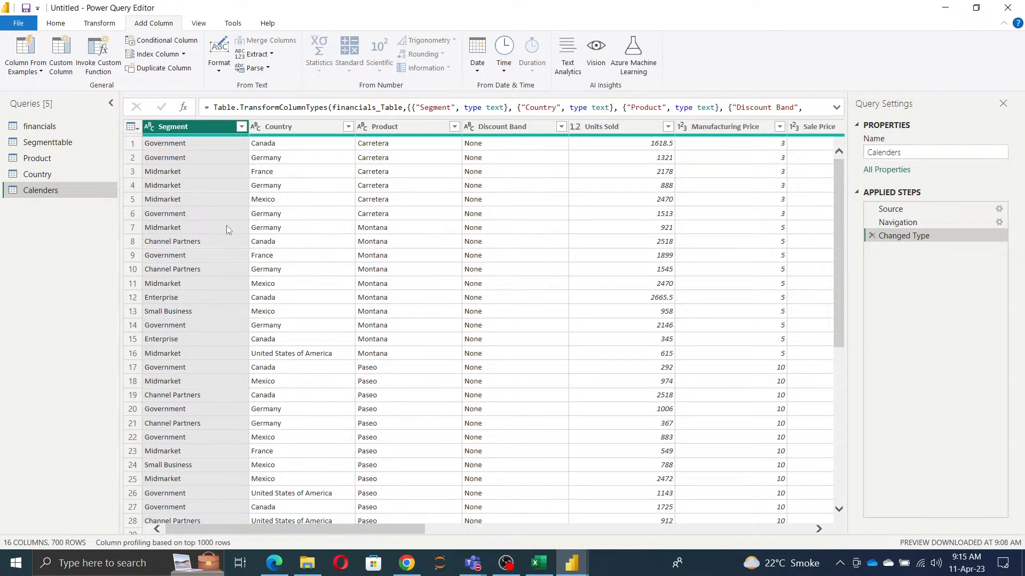
# Step: Select the Date column in the Calenders query
pyautogui.moveTo(333, 528); pyautogui.dragTo(727, 542)
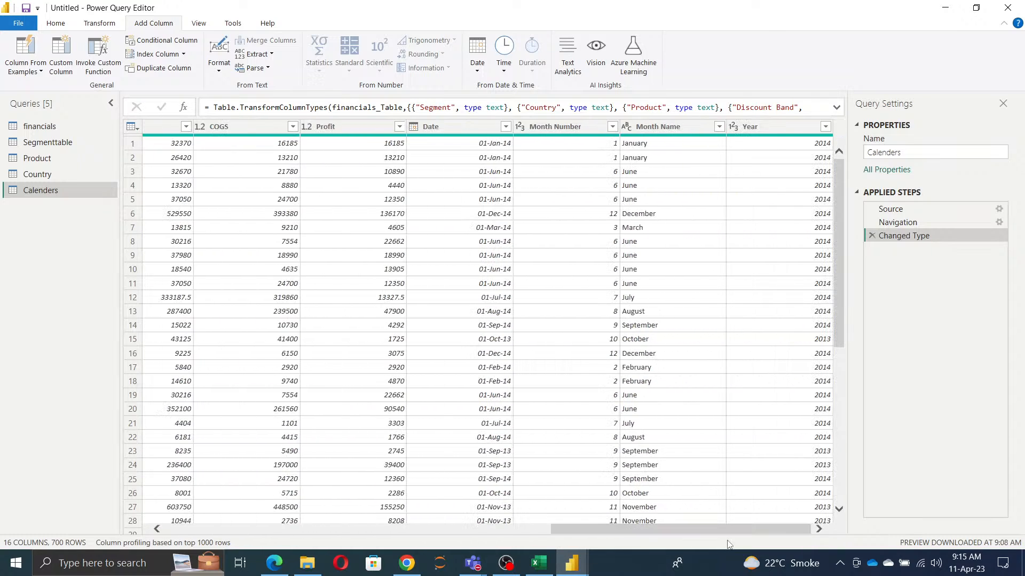
pyautogui.click(441, 130)
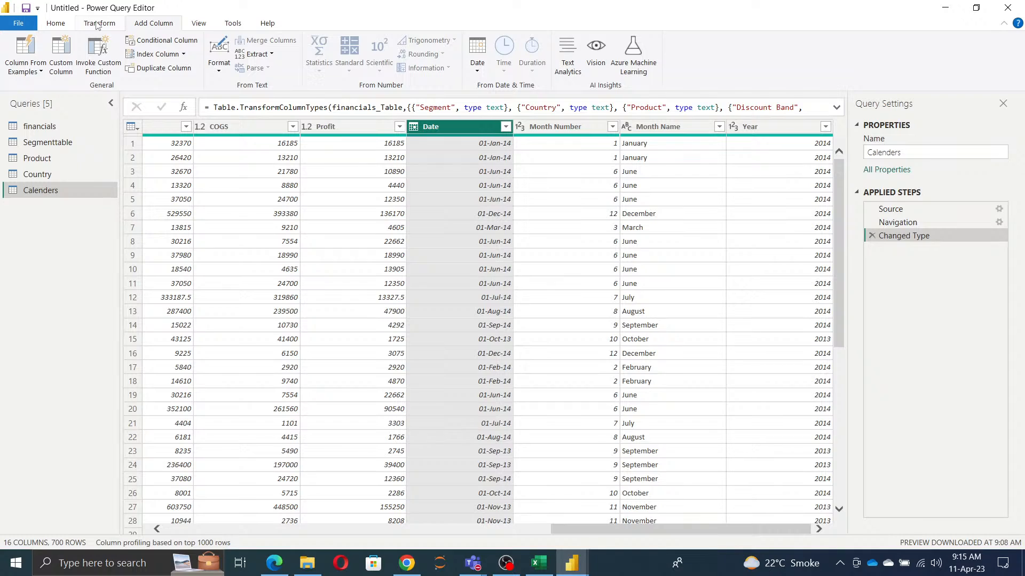
pyautogui.click(56, 24)
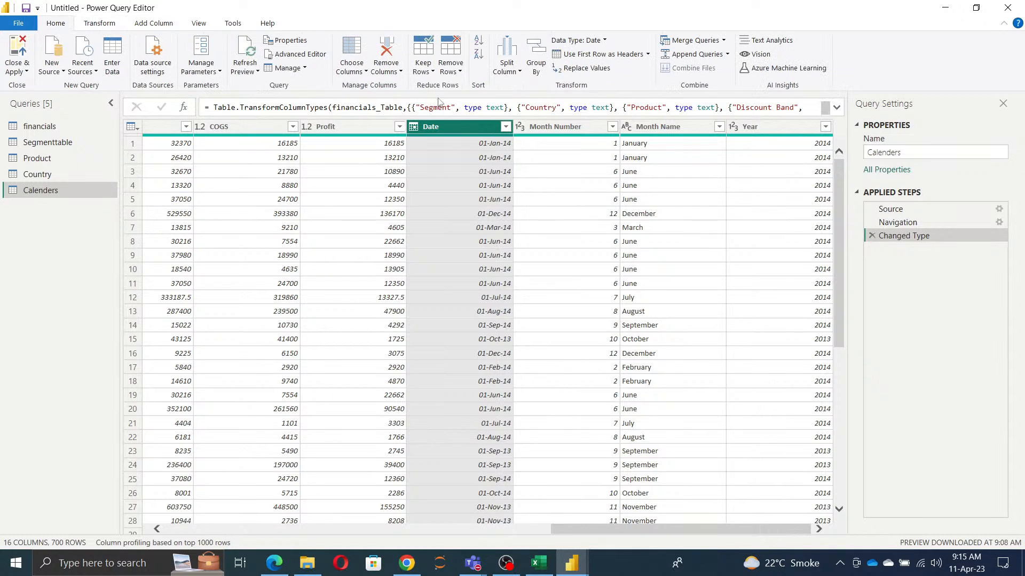
pyautogui.click(392, 71)
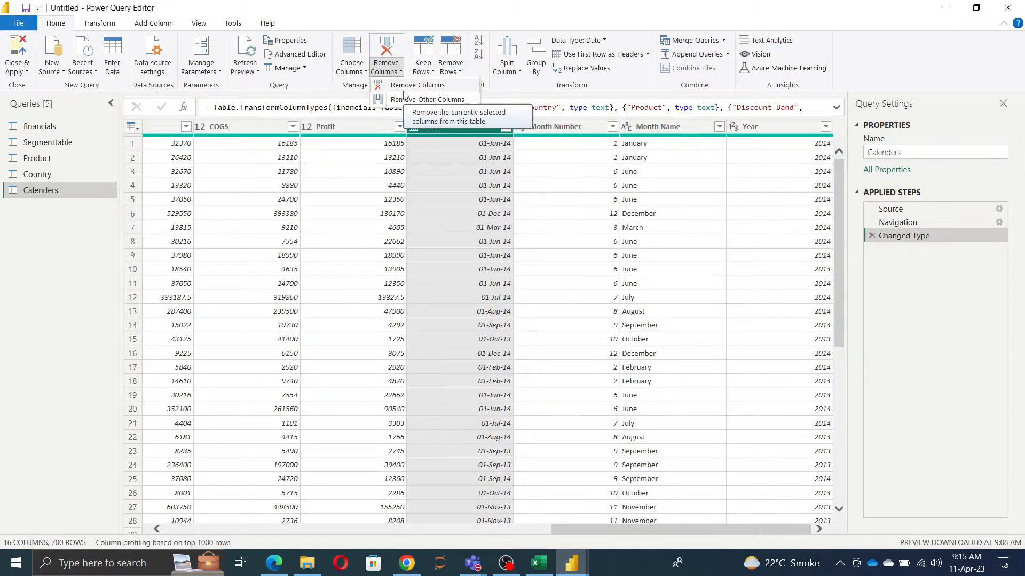
pyautogui.click(404, 92)
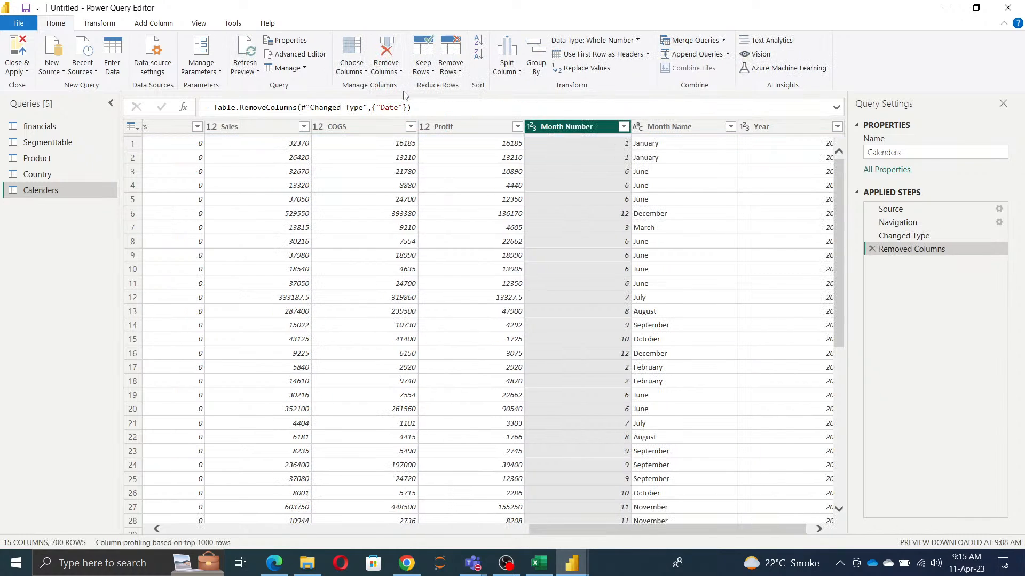
pyautogui.click(872, 249)
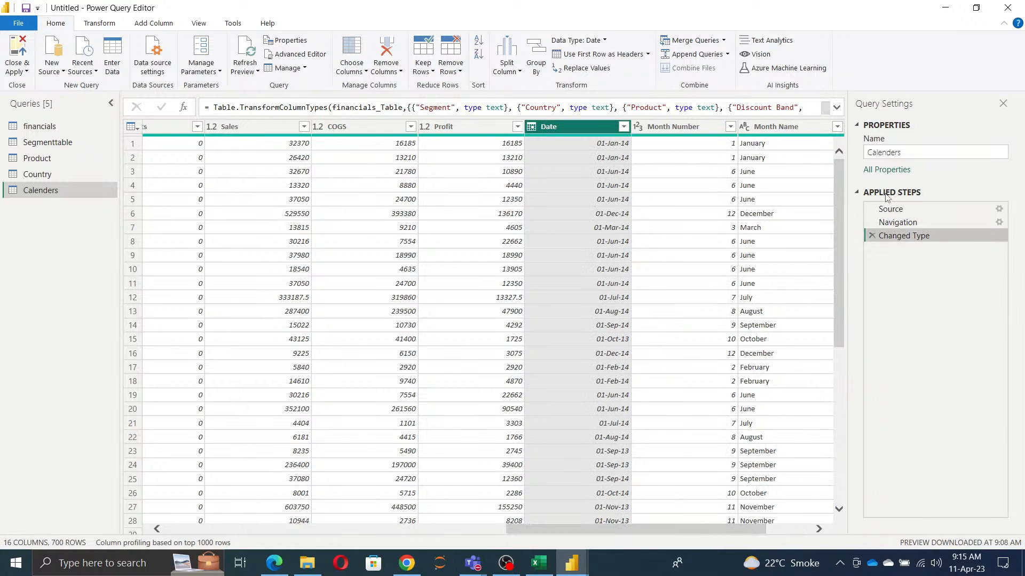
# Step: Keep only the Date column in the Calenders query and remove its duplicate rows
pyautogui.click(402, 71)
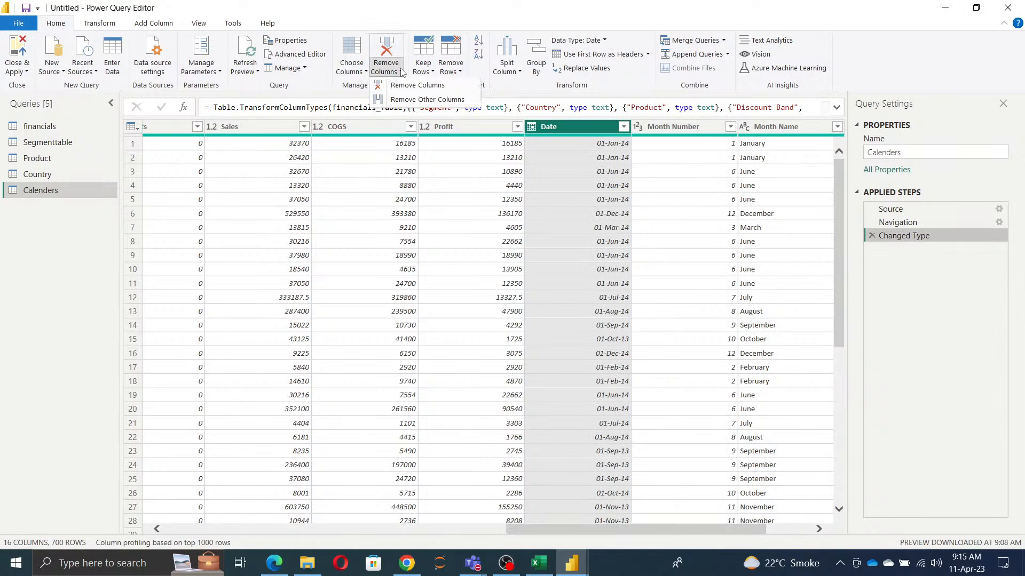
pyautogui.click(408, 101)
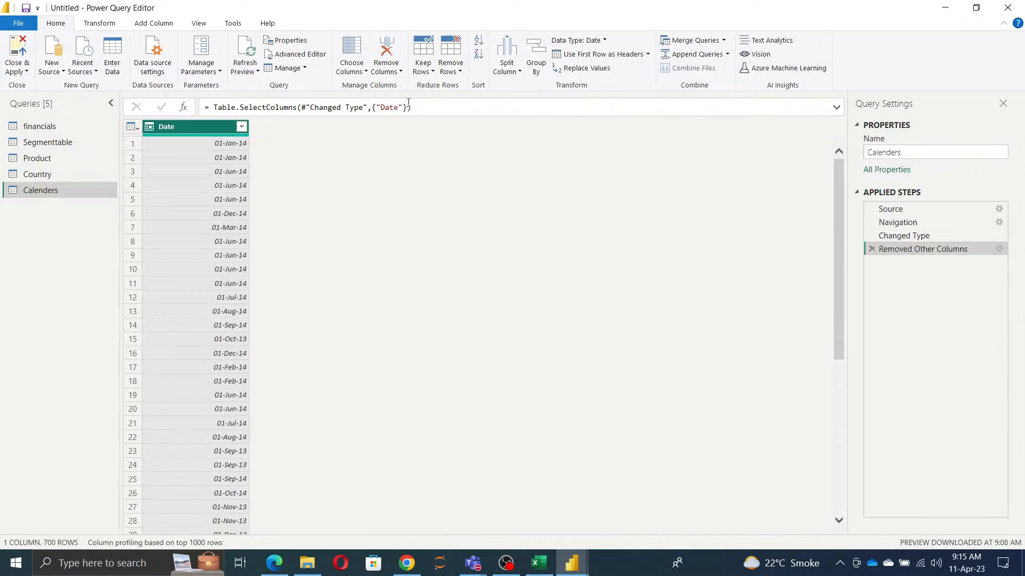
pyautogui.click(455, 74)
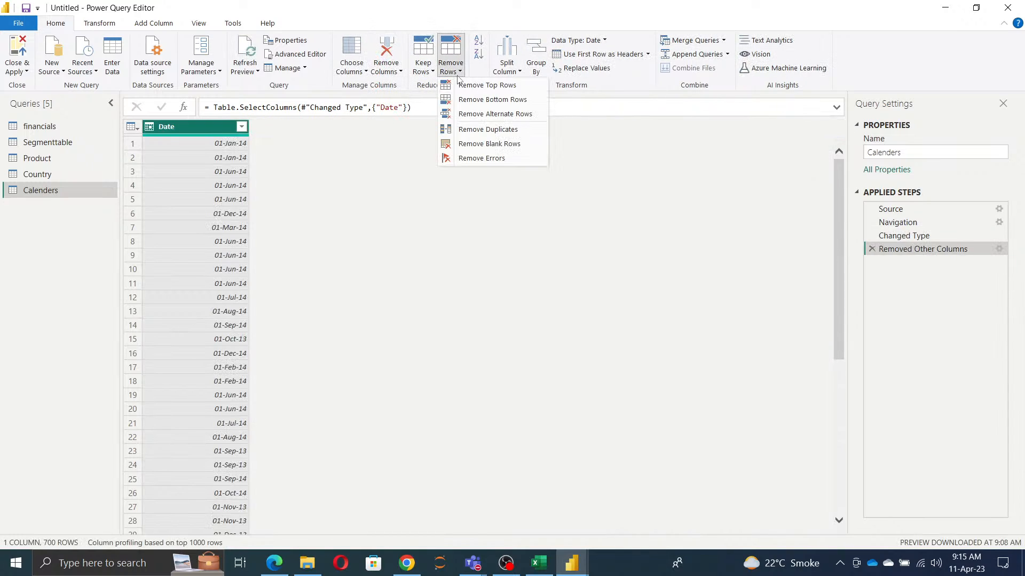
pyautogui.click(482, 134)
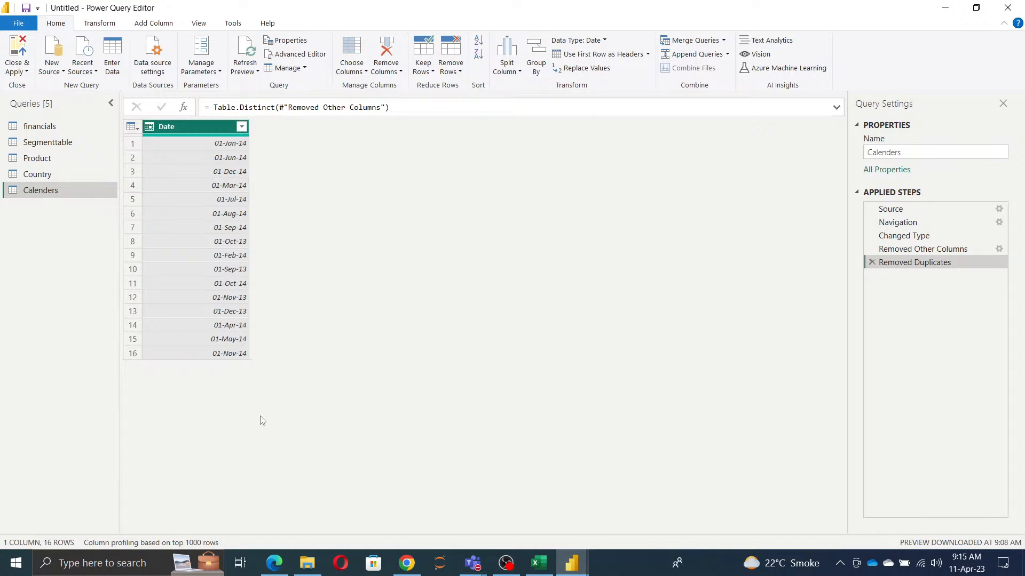
# Step: Start a custom column named StartDate in the Calenders query
pyautogui.click(155, 24)
pyautogui.click(62, 67)
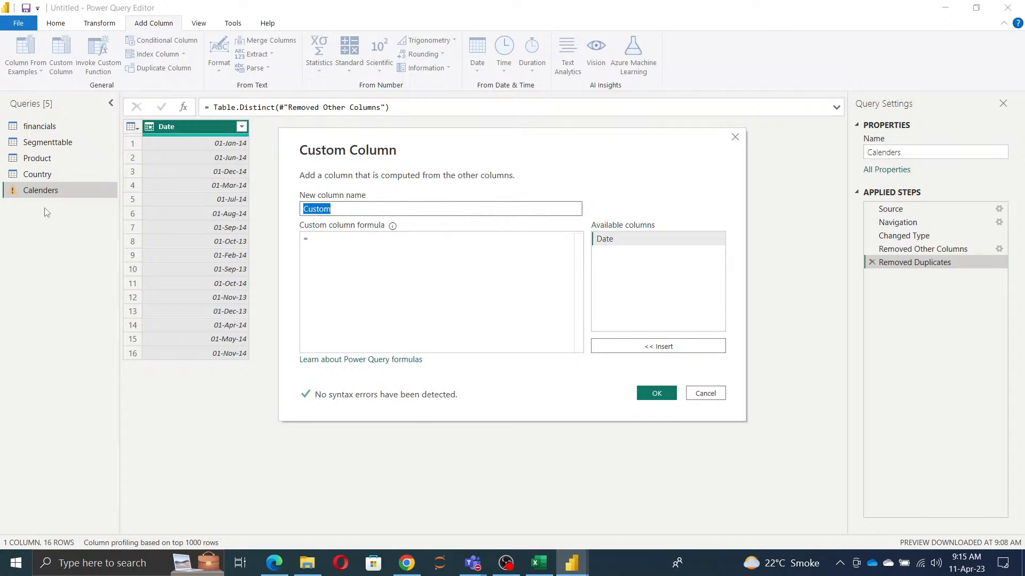
pyautogui.write('StartDate')
# Step: Enter the formula List.Min([Date]) for the StartDate custom column and add the column to the query
pyautogui.click(337, 237)
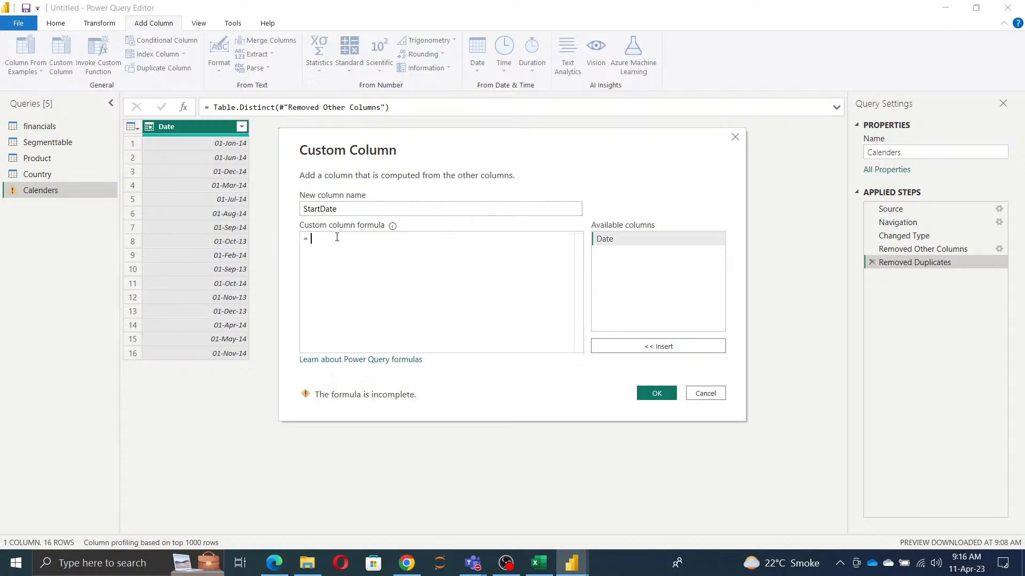
pyautogui.write('list')
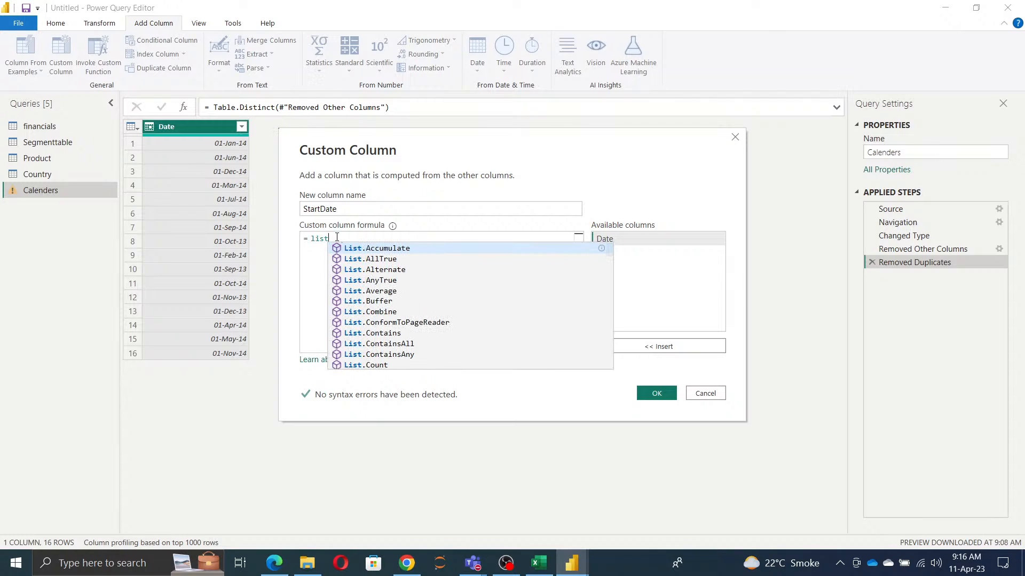
pyautogui.write('.mi')
pyautogui.press('Down')
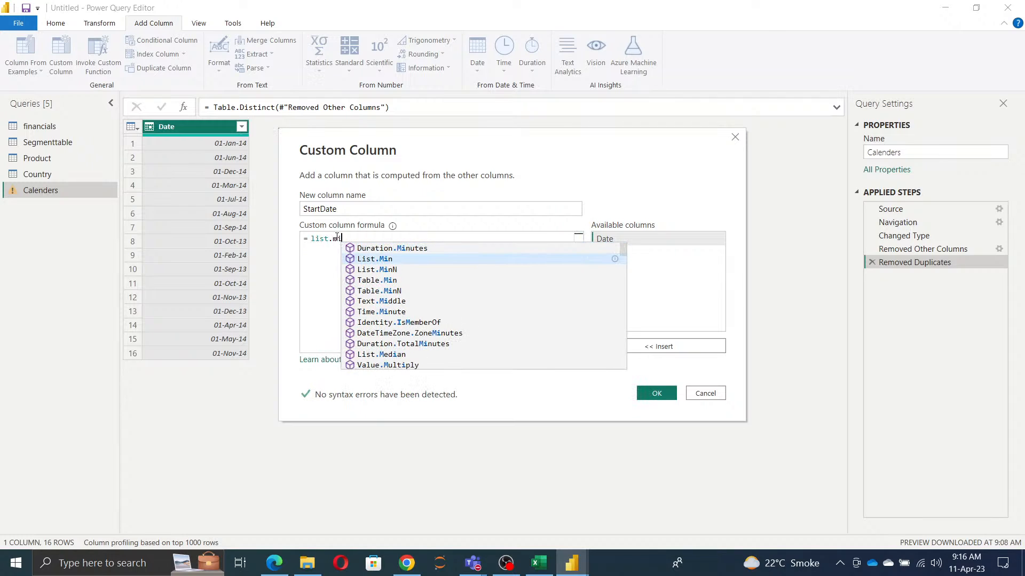
pyautogui.press('Return')
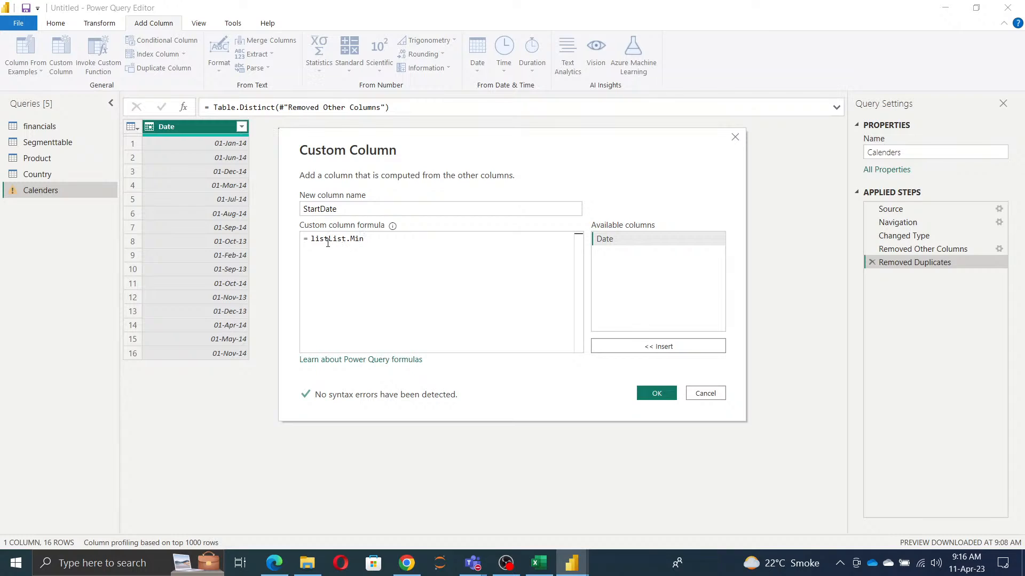
pyautogui.click(330, 239)
pyautogui.press('BackSpace')
pyautogui.press('BackSpace')
pyautogui.press('BackSpace')
pyautogui.press('BackSpace')
pyautogui.click(373, 243)
pyautogui.write('(')
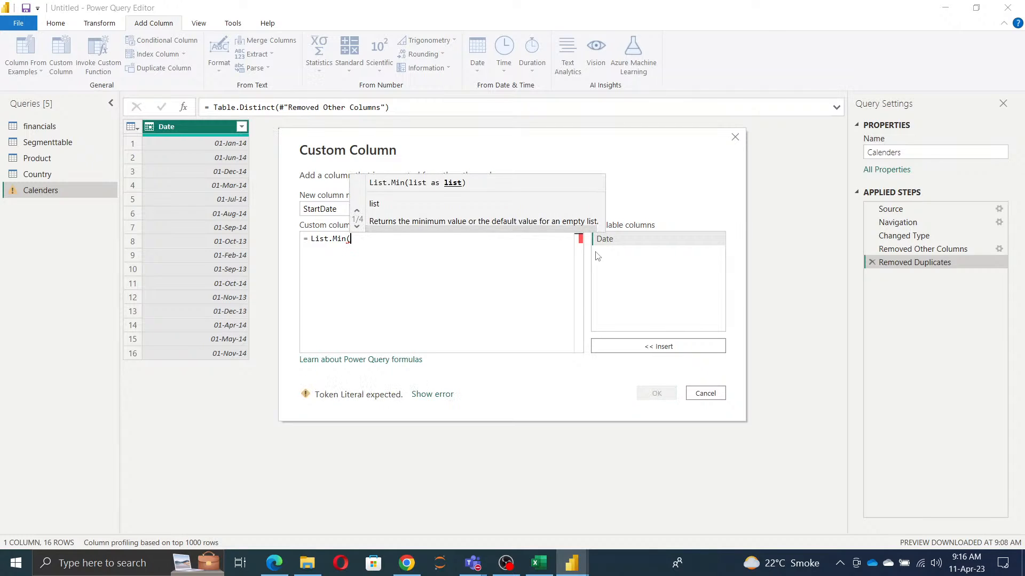
pyautogui.doubleClick(618, 240)
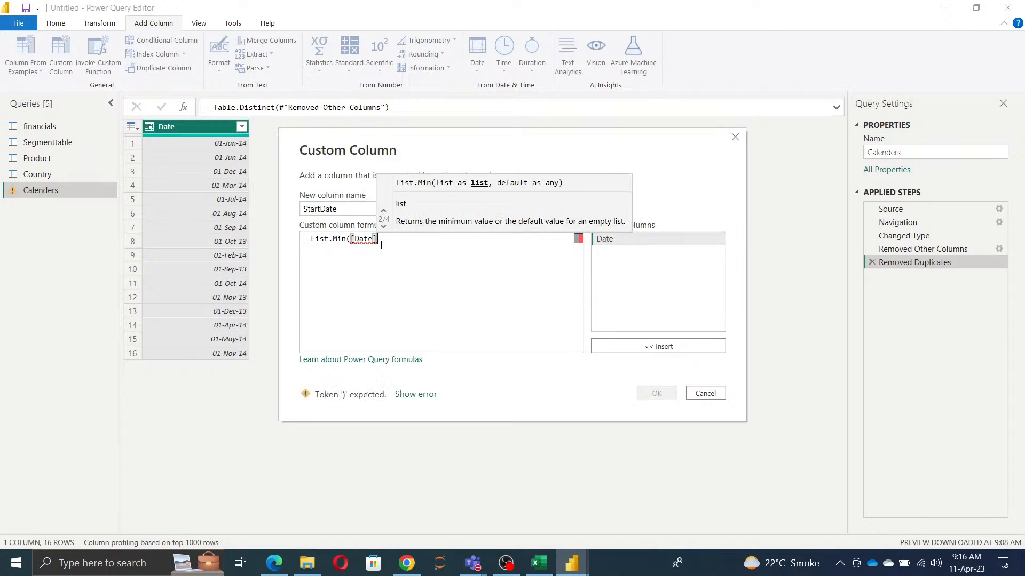
pyautogui.write(')')
pyautogui.click(667, 395)
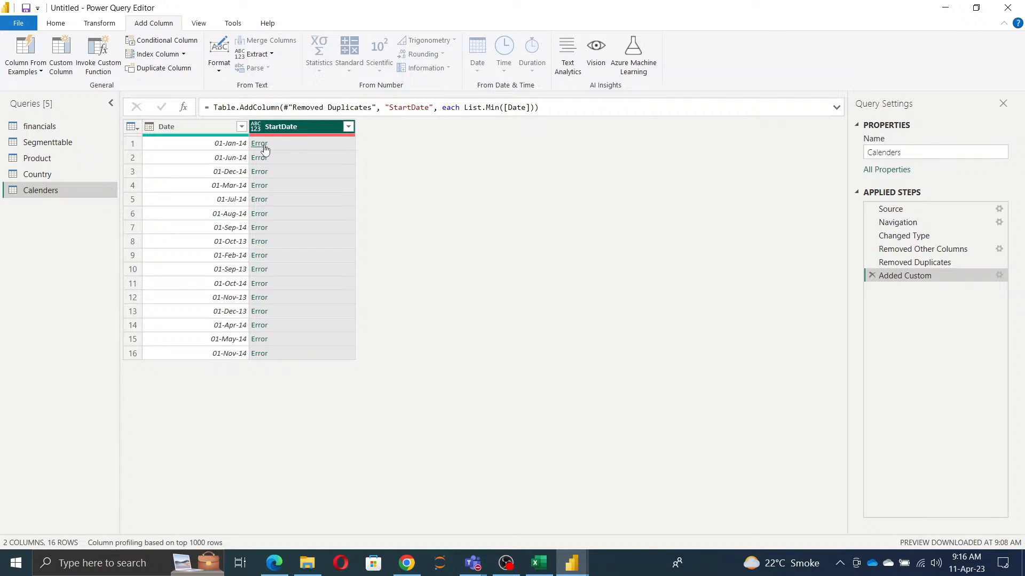
# Step: Turn on column distribution and column profile for the data preview
pyautogui.click(209, 27)
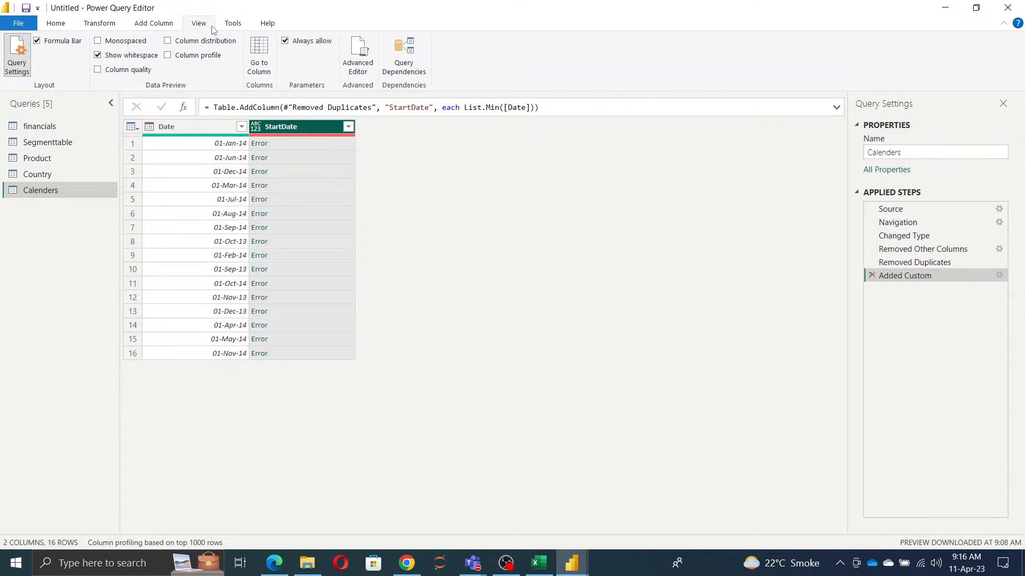
pyautogui.click(167, 41)
pyautogui.click(168, 55)
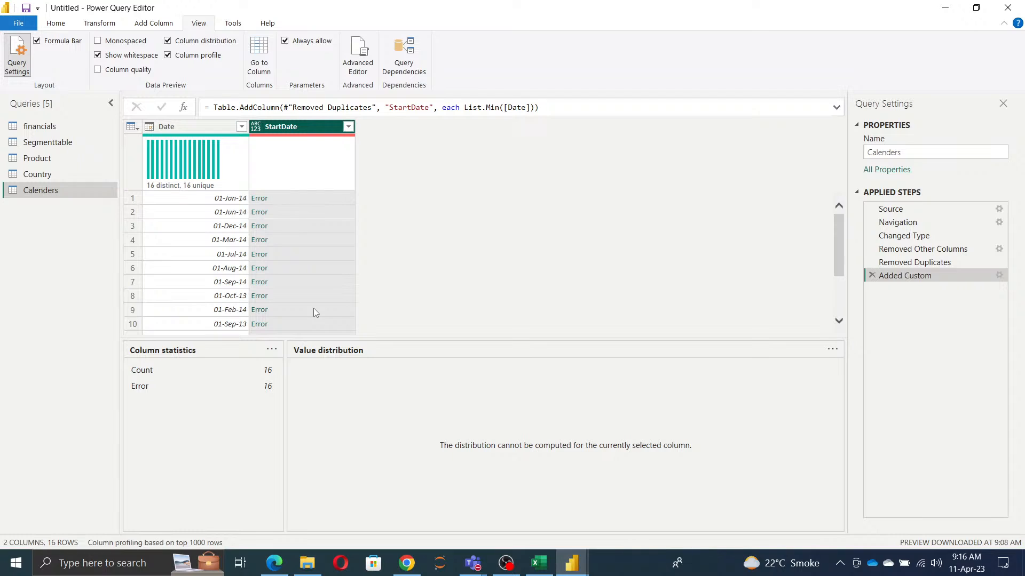
# Step: Copy the step name #"Changed Type" from the Calenders query's code in the Advanced Editor and close the editor
pyautogui.click(60, 24)
pyautogui.click(294, 59)
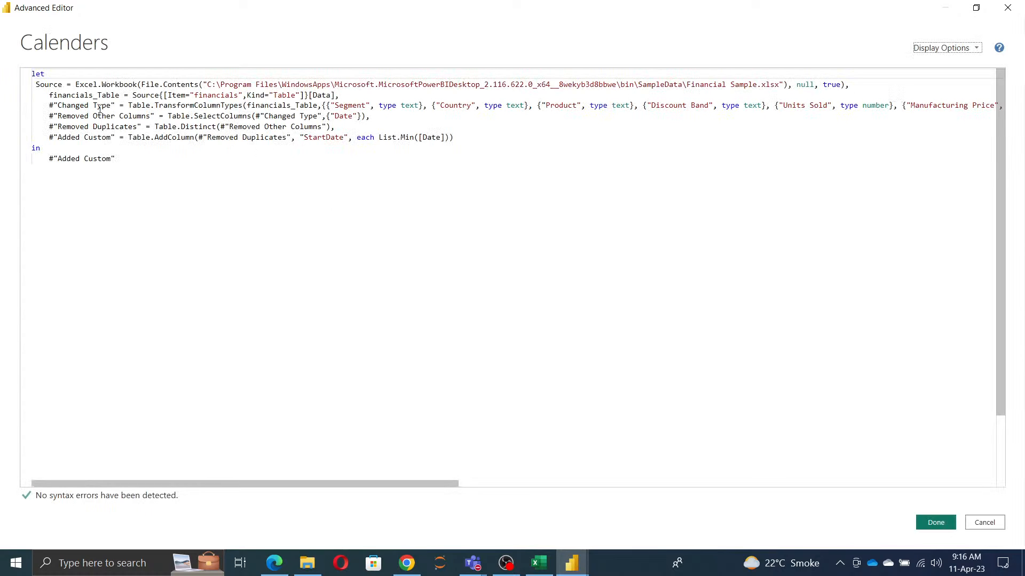
pyautogui.moveTo(116, 105); pyautogui.dragTo(49, 105)
pyautogui.hotkey('ctrl', 'c')
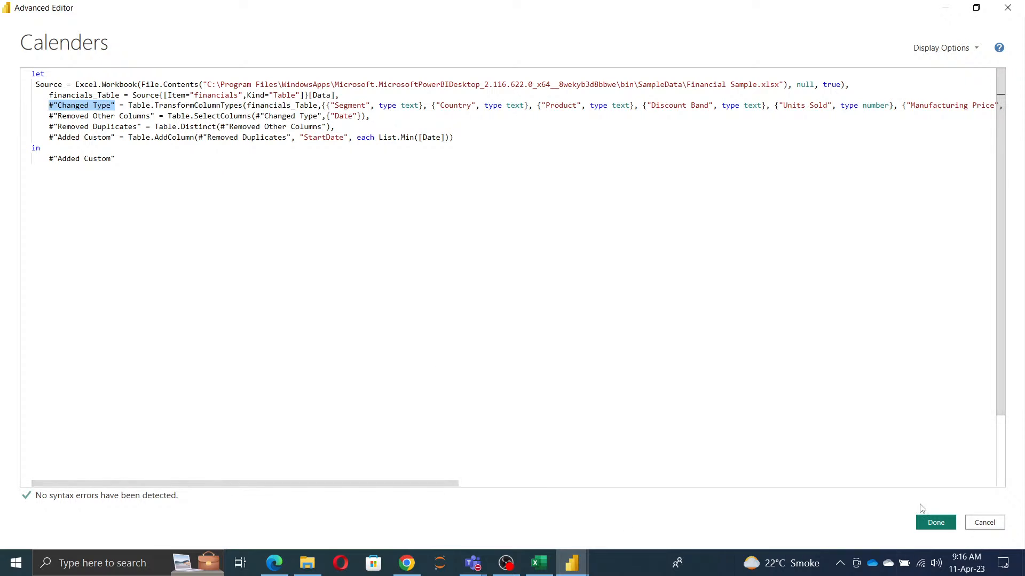
pyautogui.click(934, 523)
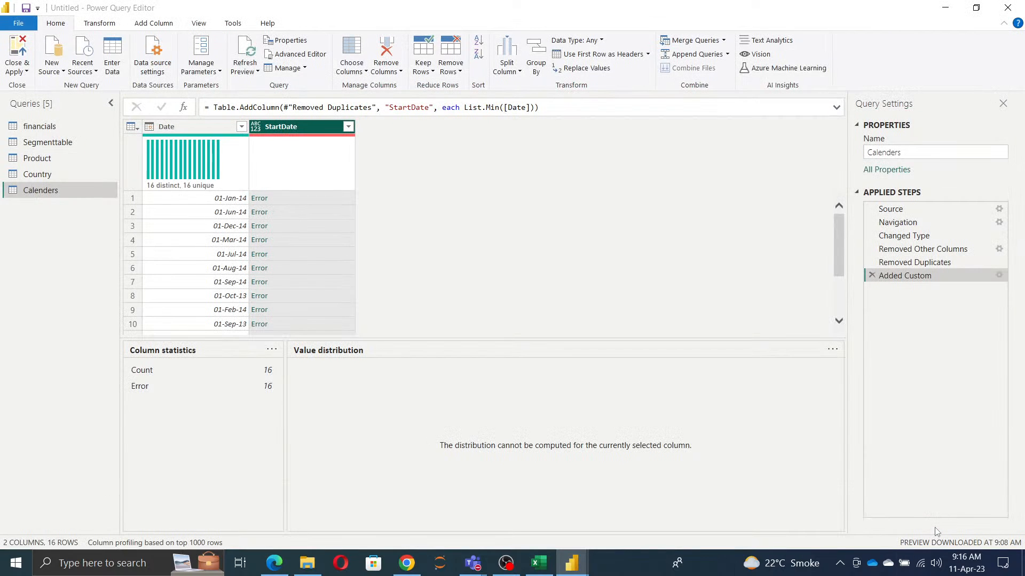
# Step: Examine the error details of the first StartDate row, then delete the query step this adds
pyautogui.click(259, 199)
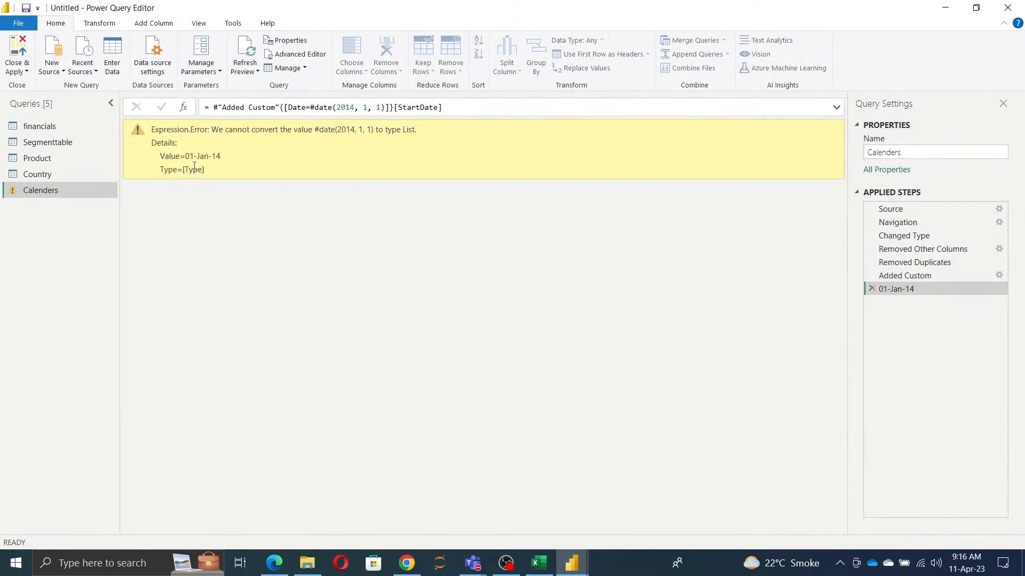
pyautogui.moveTo(312, 131); pyautogui.dragTo(403, 137)
pyautogui.click(207, 159)
pyautogui.moveTo(162, 156); pyautogui.dragTo(299, 171)
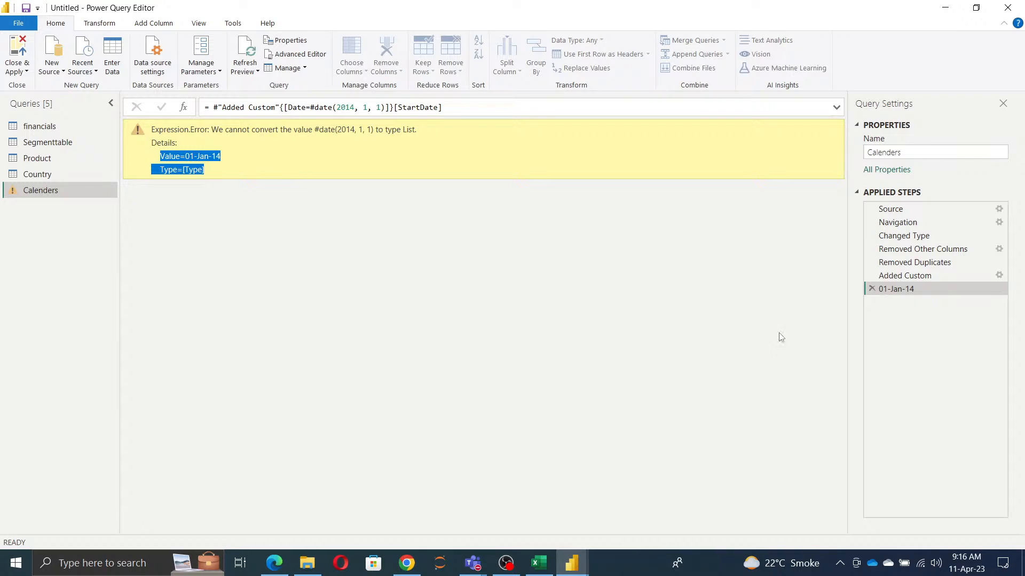
pyautogui.click(871, 289)
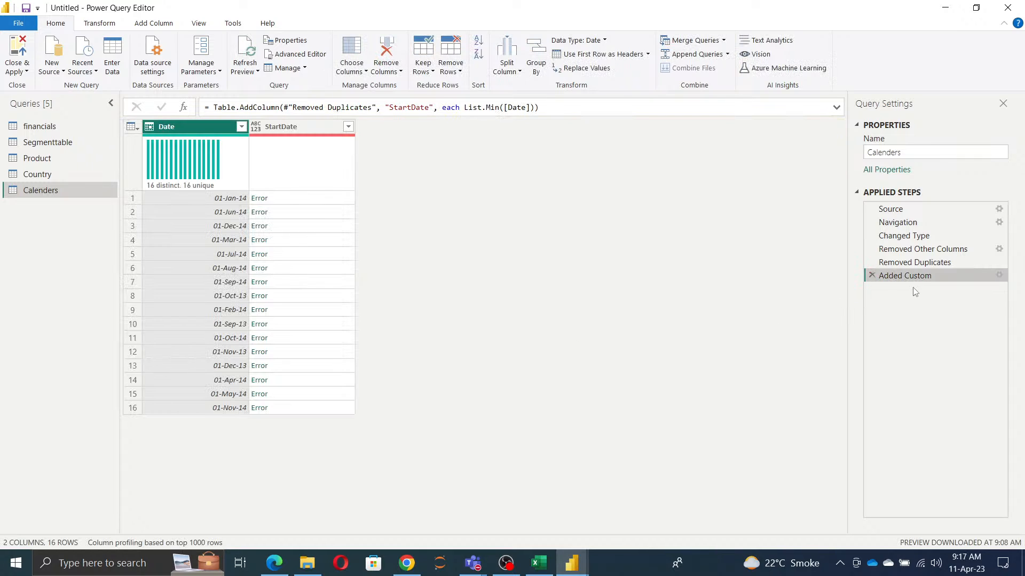
# Step: Change the StartDate column's formula to List.Min(#"Changed Type"[Date]) and check the result against the Date column's list of values
pyautogui.click(1002, 277)
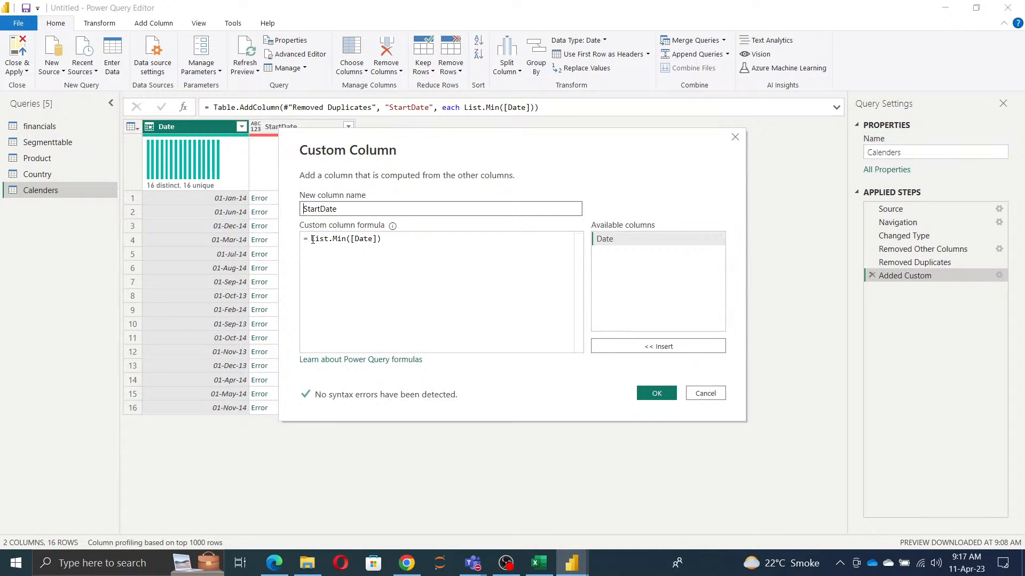
pyautogui.click(351, 240)
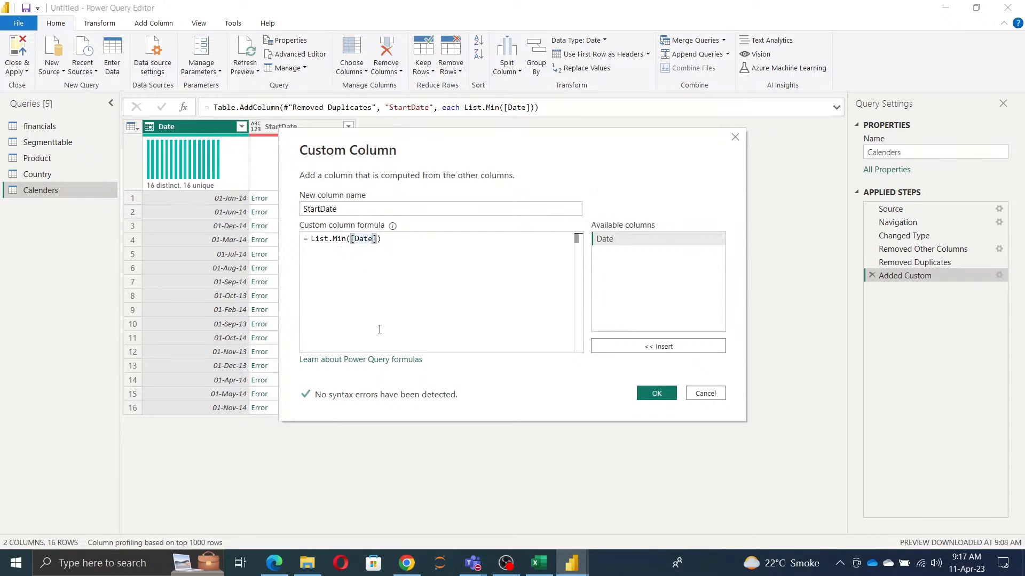
pyautogui.hotkey('ctrl', 'v')
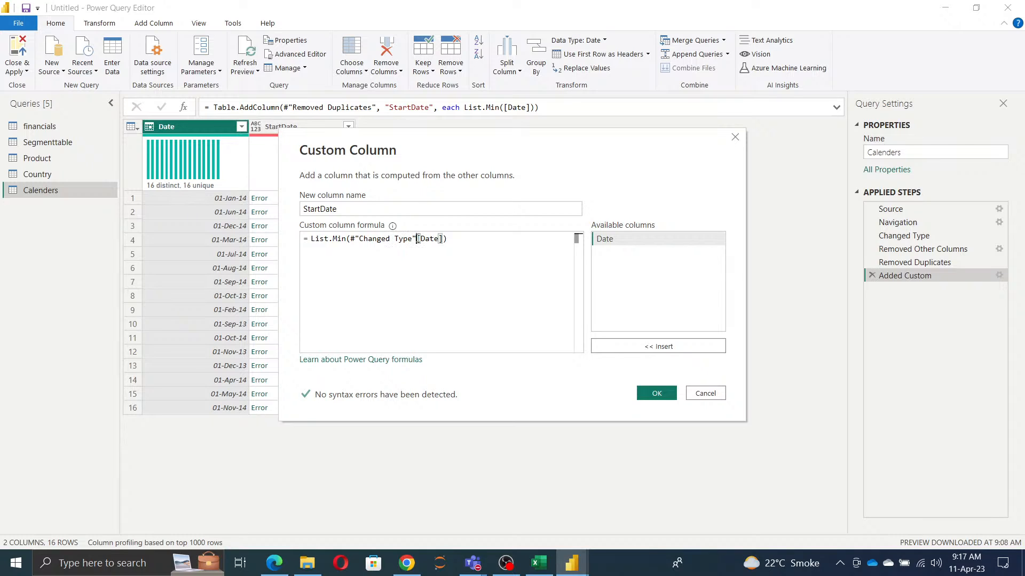
pyautogui.click(657, 395)
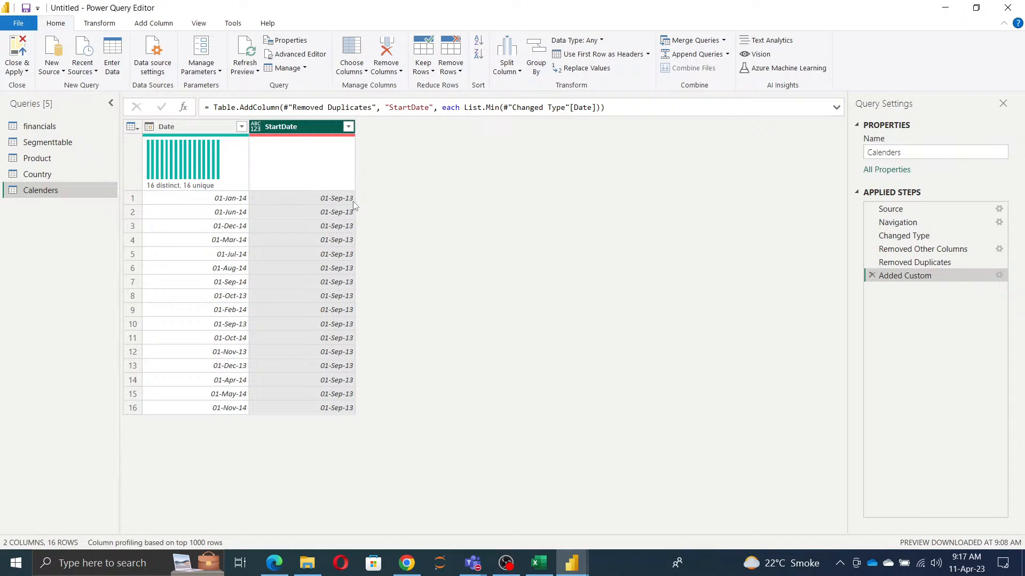
pyautogui.click(241, 126)
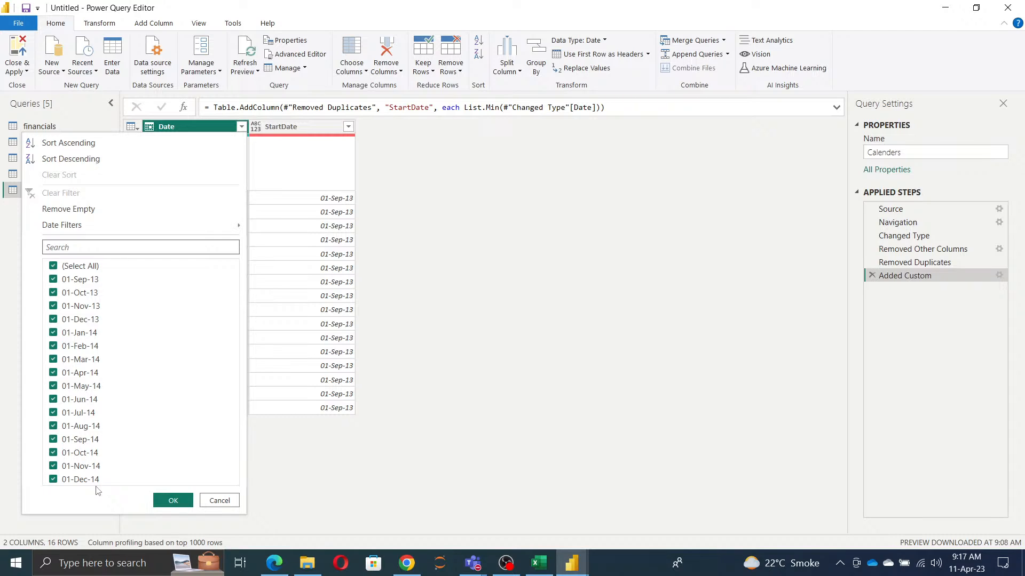
pyautogui.click(226, 502)
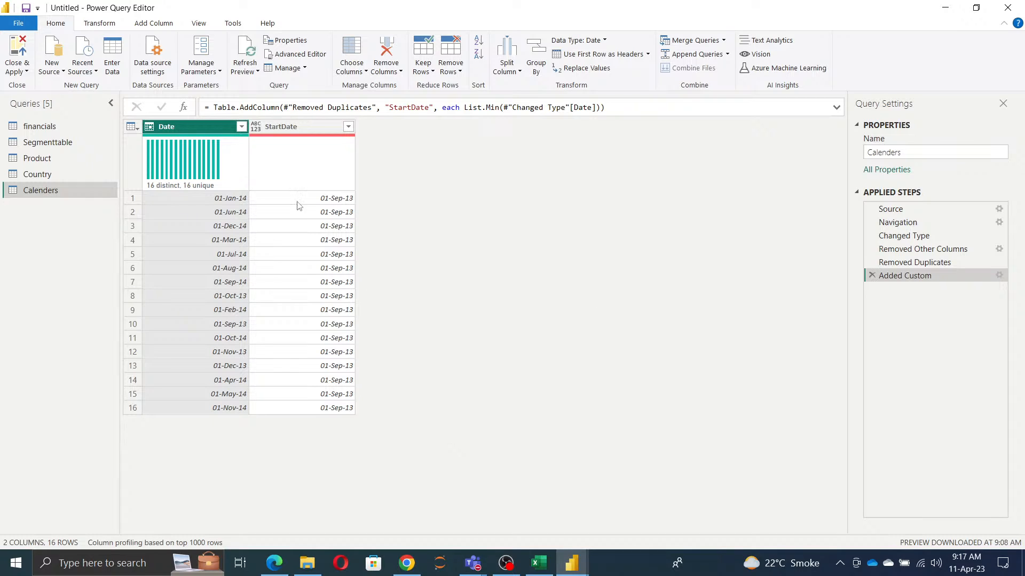
# Step: Set the StartDate column's data type to Date
pyautogui.click(255, 127)
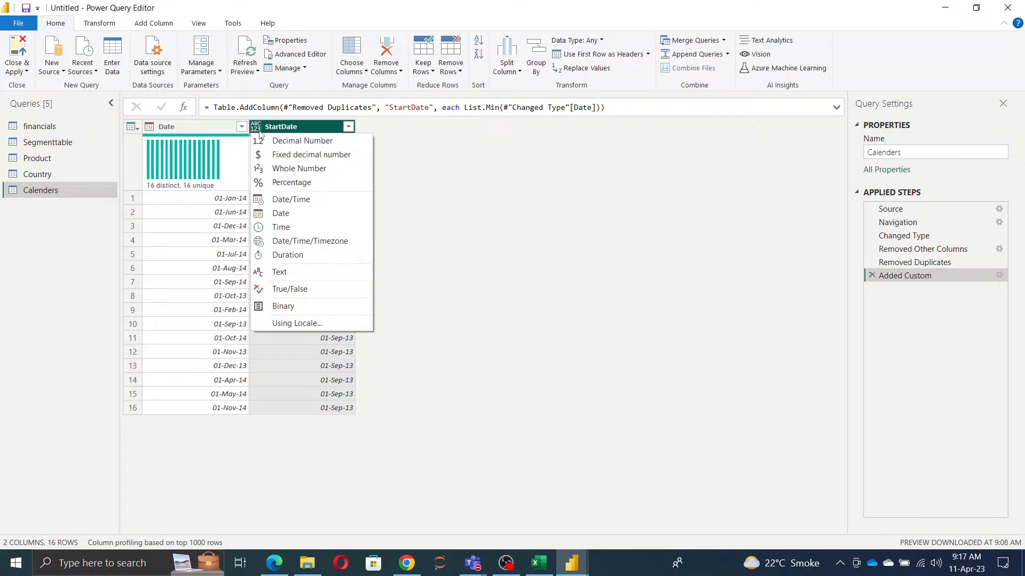
pyautogui.click(287, 214)
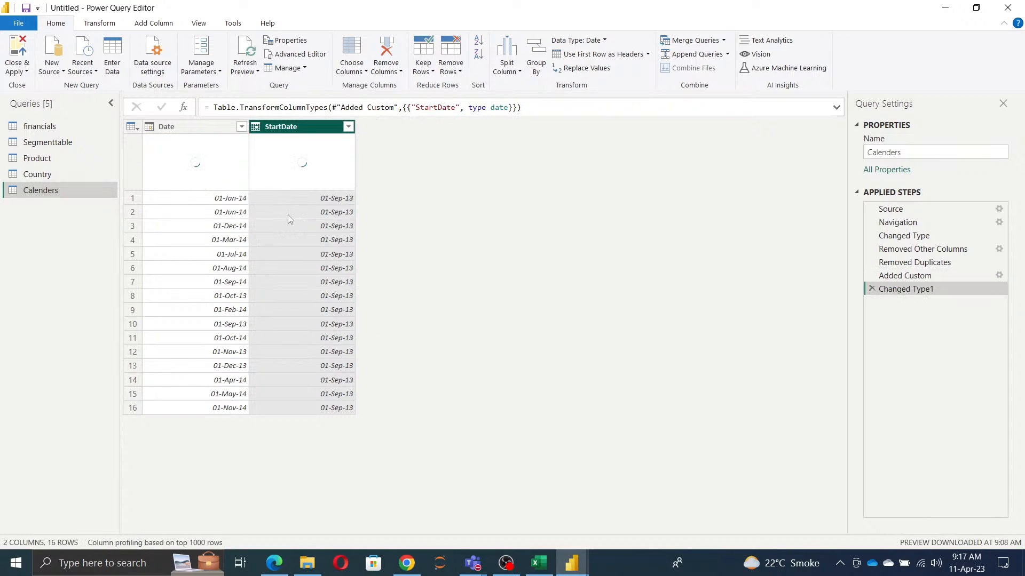
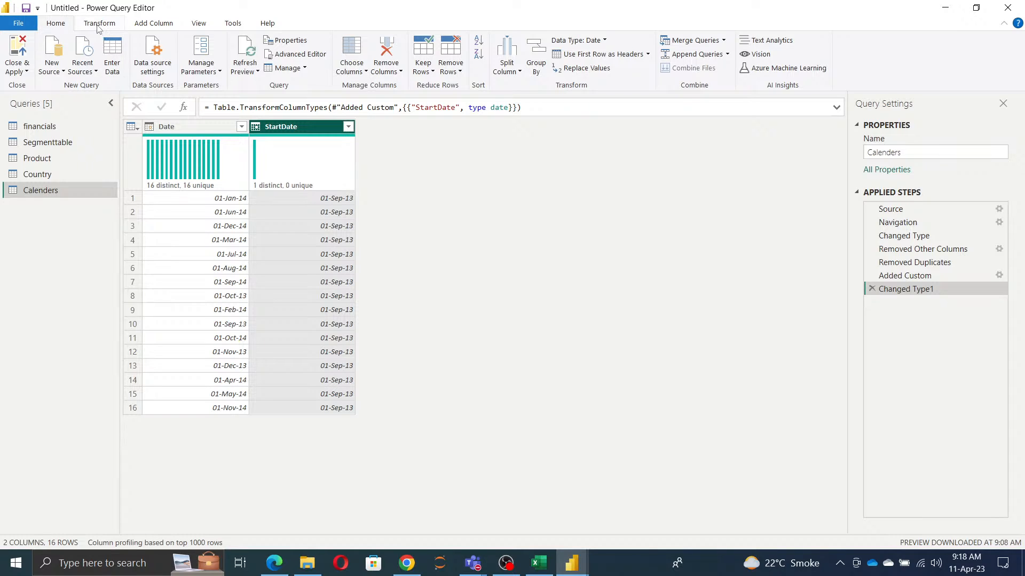
# Step: Start a new custom column in the Calenders query and name it EndDate
pyautogui.click(99, 24)
pyautogui.click(150, 24)
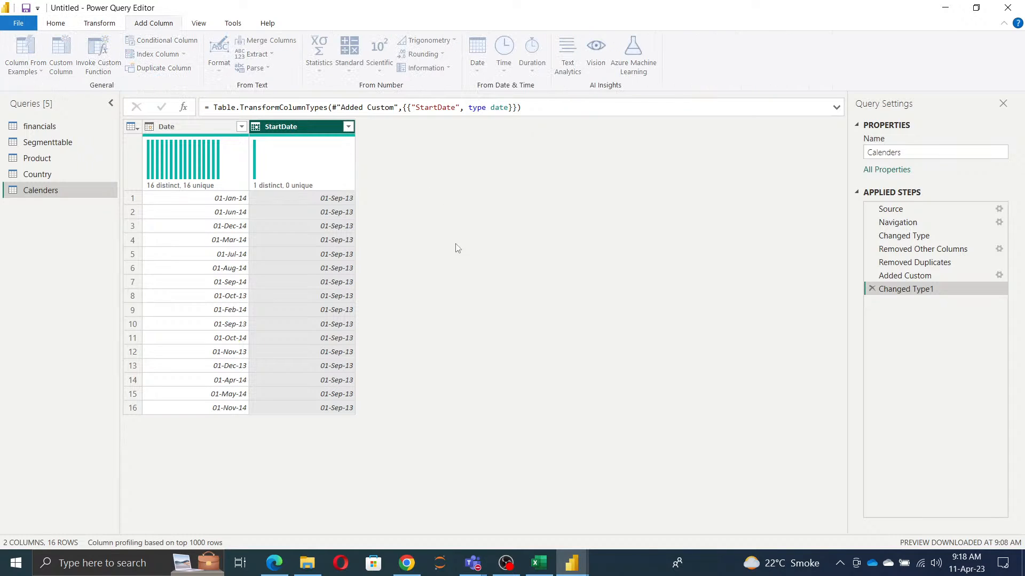
pyautogui.moveTo(394, 210); pyautogui.dragTo(2, 207)
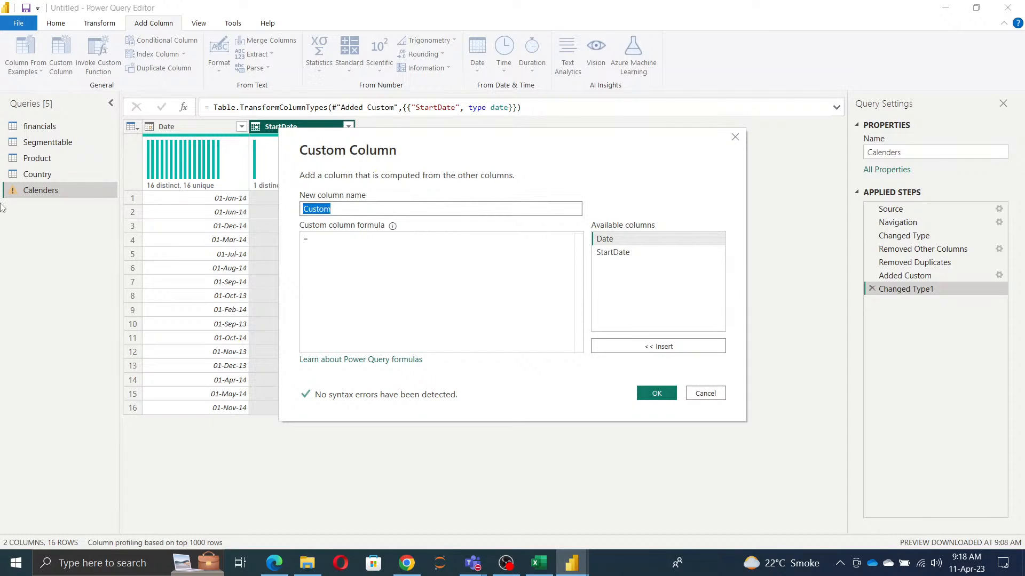
pyautogui.write('EndDAte')
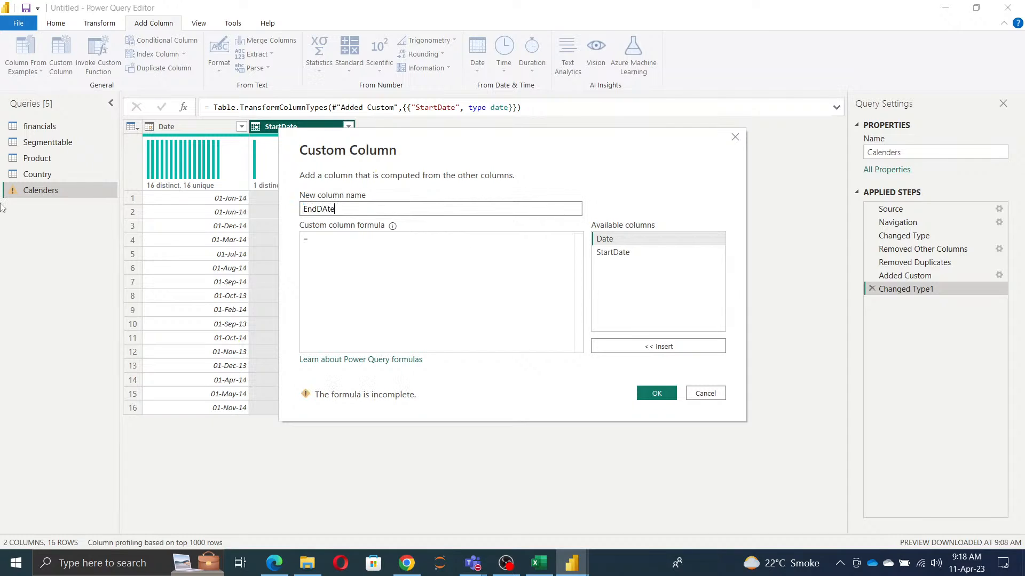
pyautogui.press('BackSpace')
pyautogui.press('BackSpace')
pyautogui.press('BackSpace')
pyautogui.write('ate')
# Step: Give the EndDate column the formula List.Max(#"Changed Type"[Date]) and create the column
pyautogui.click(322, 244)
pyautogui.write('list.')
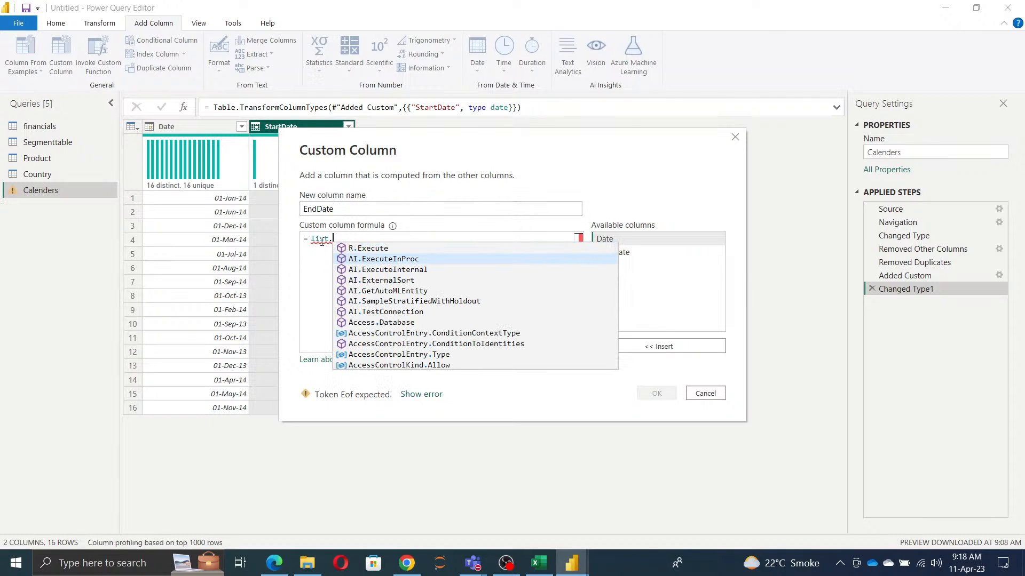
pyautogui.write('max')
pyautogui.press('Tab')
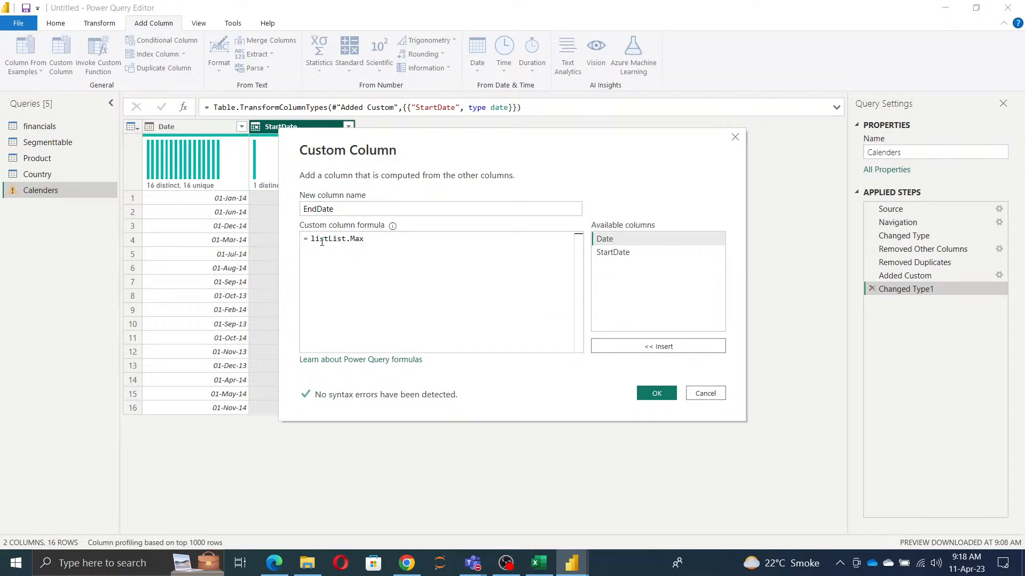
pyautogui.click(328, 238)
pyautogui.press('BackSpace')
pyautogui.press('BackSpace')
pyautogui.press('BackSpace')
pyautogui.press('BackSpace')
pyautogui.write('(#"Changed Type"')
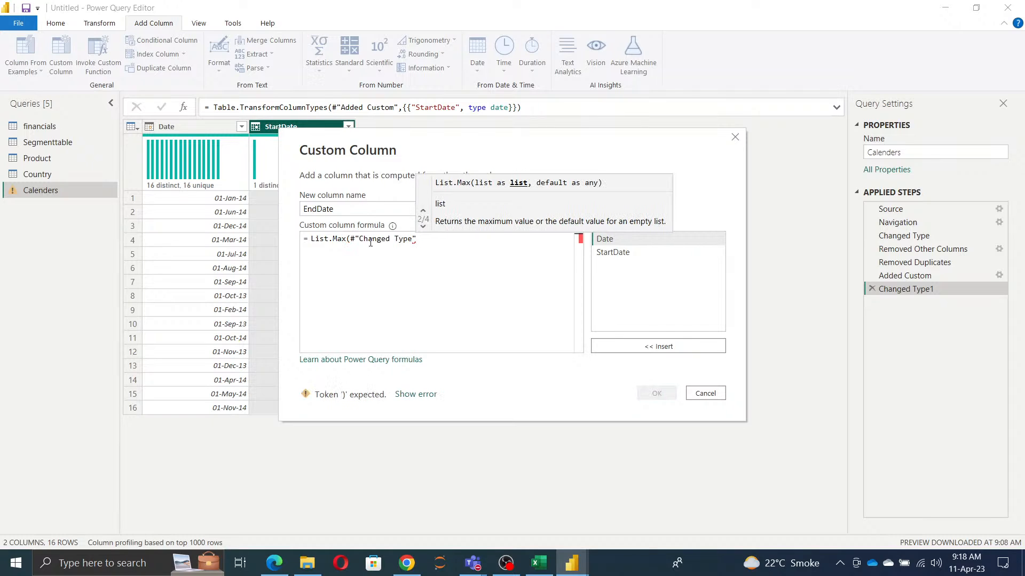
pyautogui.doubleClick(619, 241)
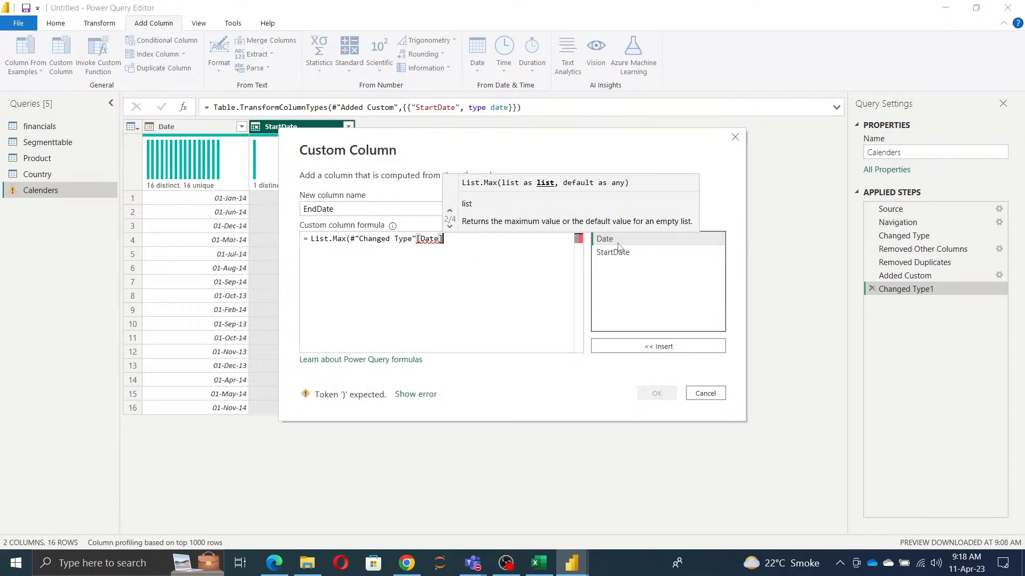
pyautogui.write(')')
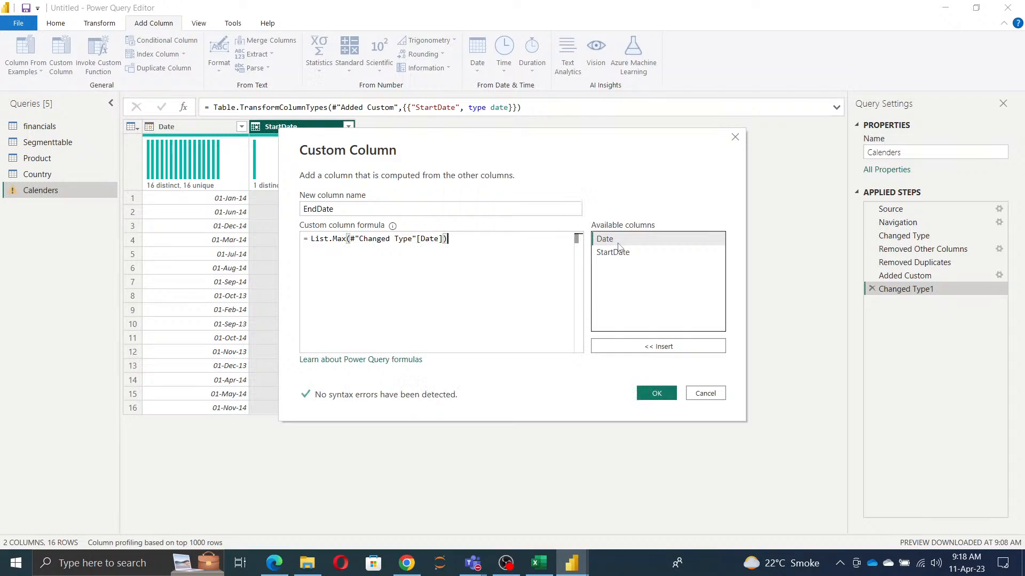
pyautogui.click(656, 393)
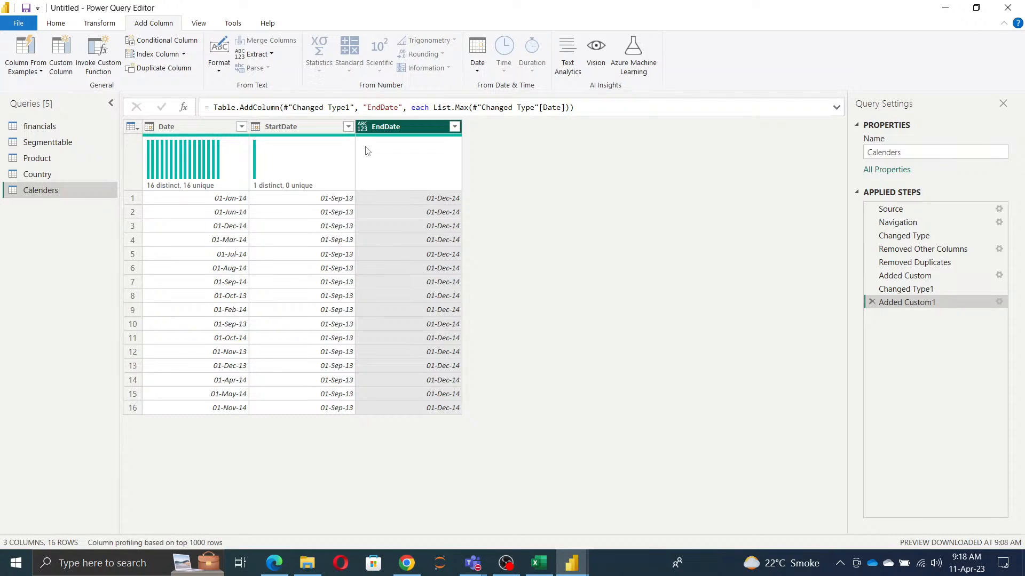
# Step: Set the EndDate column's data type to Date
pyautogui.click(363, 128)
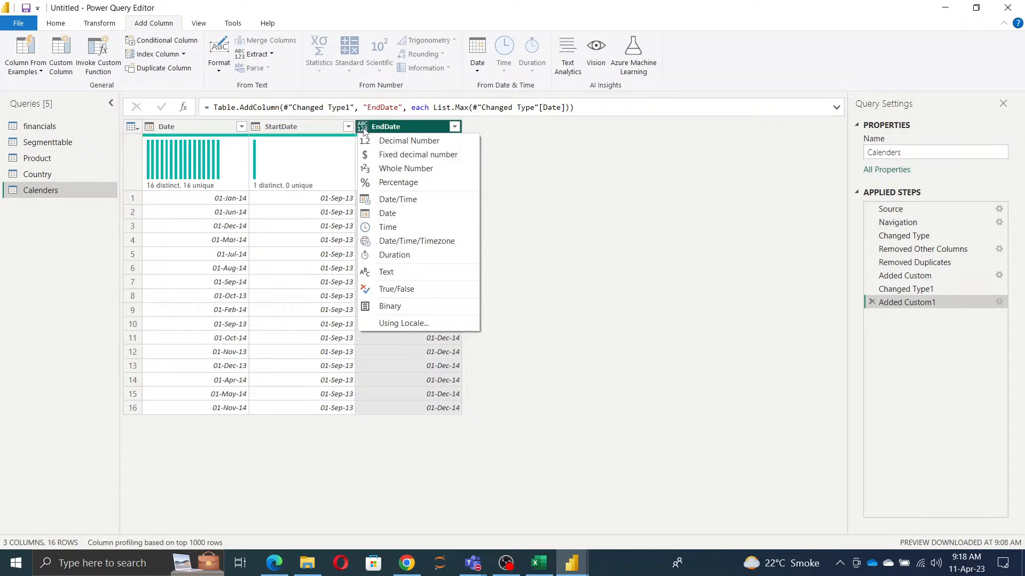
pyautogui.click(384, 214)
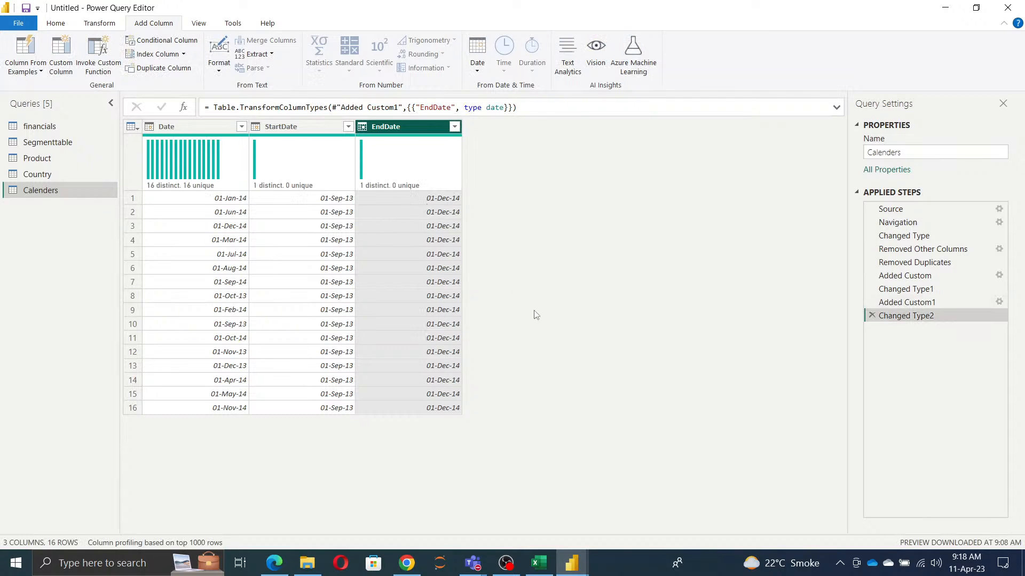
# Step: Hide the column profile and column distribution in the data preview
pyautogui.click(198, 24)
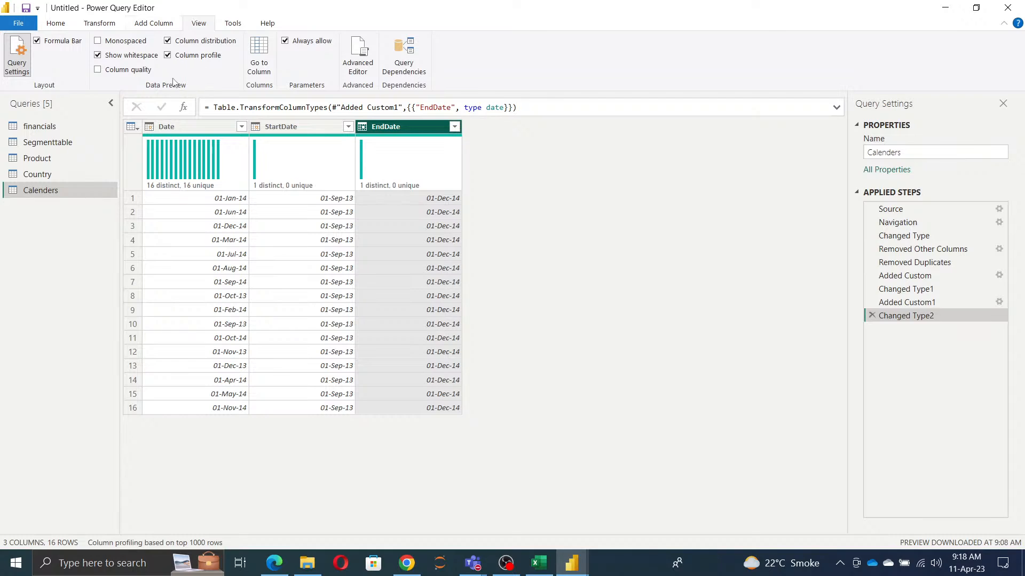
pyautogui.click(167, 55)
pyautogui.click(167, 41)
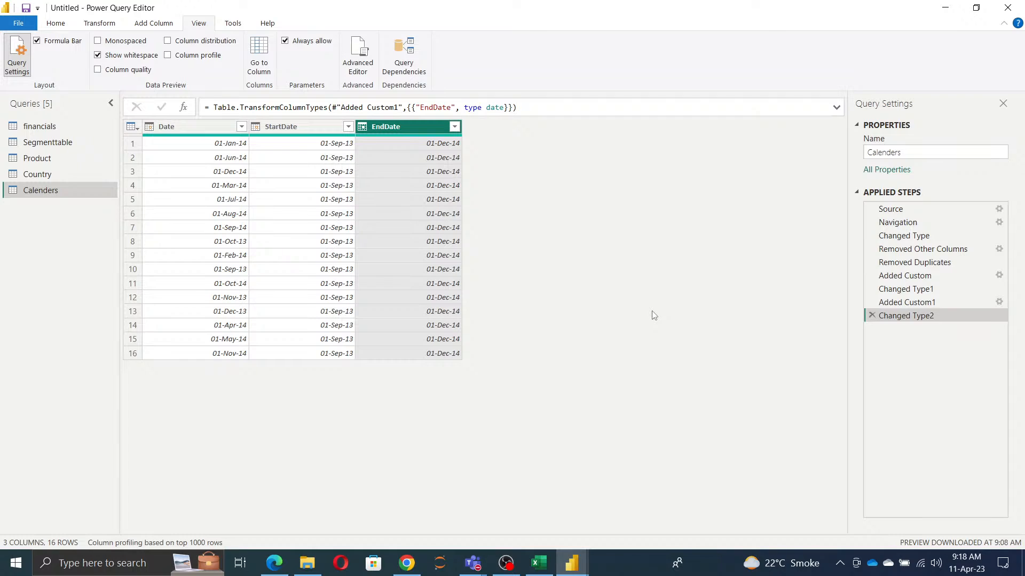
# Step: Start another custom column in the Calenders query and name it DateRange
pyautogui.click(68, 28)
pyautogui.click(166, 24)
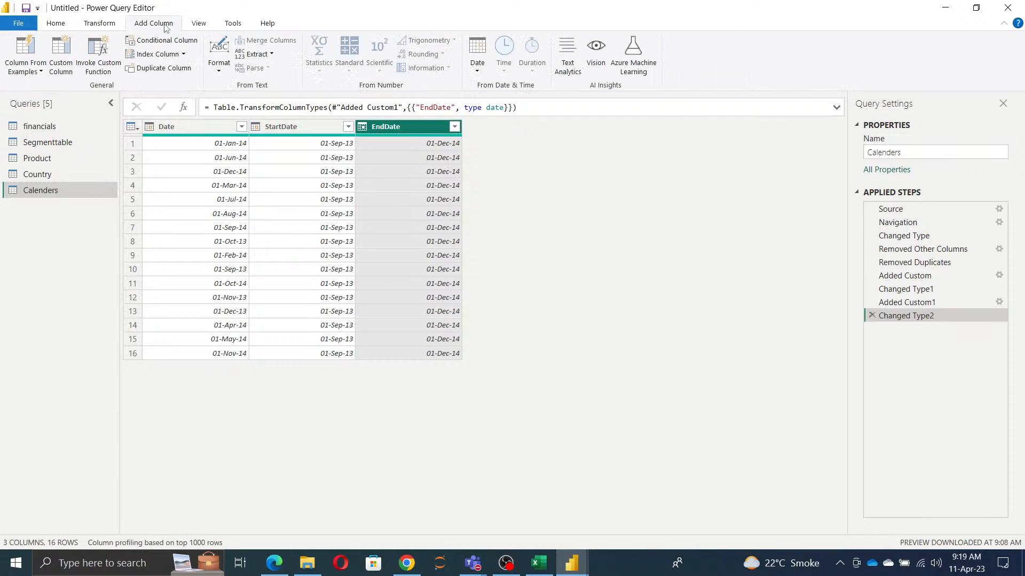
pyautogui.click(55, 68)
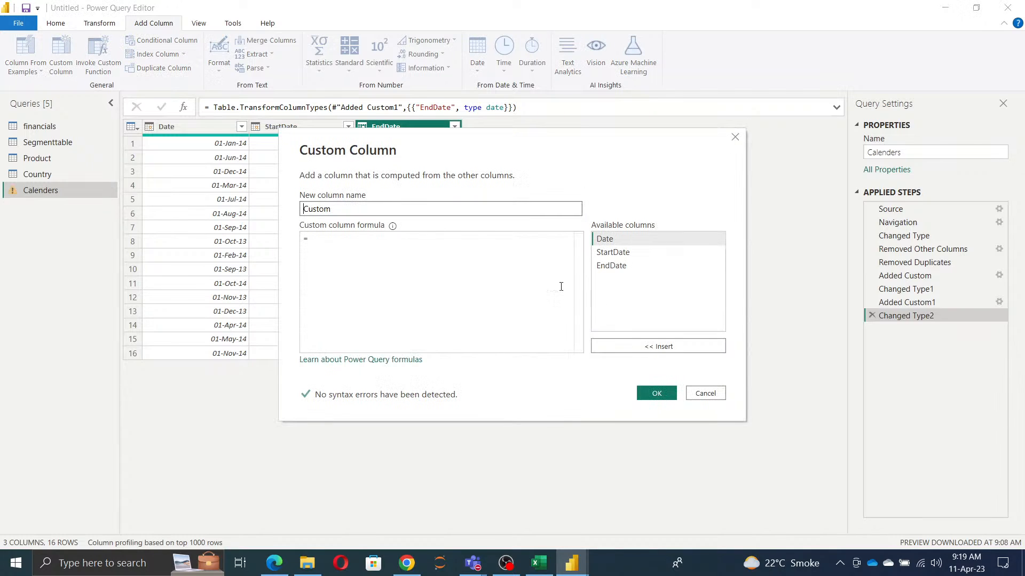
pyautogui.press('BackSpace')
pyautogui.press('BackSpace')
pyautogui.press('BackSpace')
pyautogui.press('BackSpace')
pyautogui.press('BackSpace')
pyautogui.press('BackSpace')
pyautogui.write('DAte')
pyautogui.press('BackSpace')
pyautogui.write('ateRange')
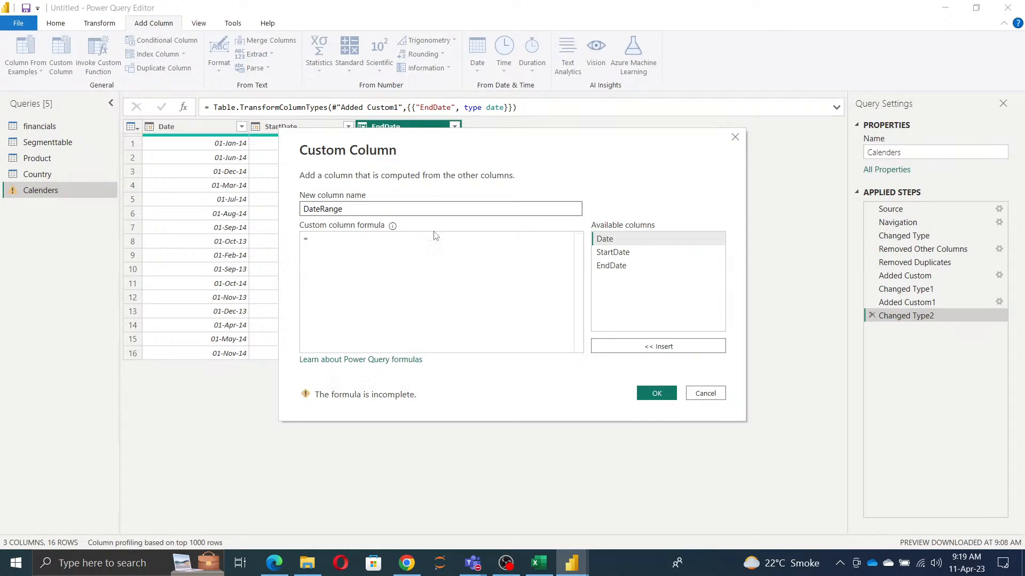
# Step: Begin the DateRange formula with an opening curly brace and try to find a function matching number.fr, clearing that search text
pyautogui.click(314, 238)
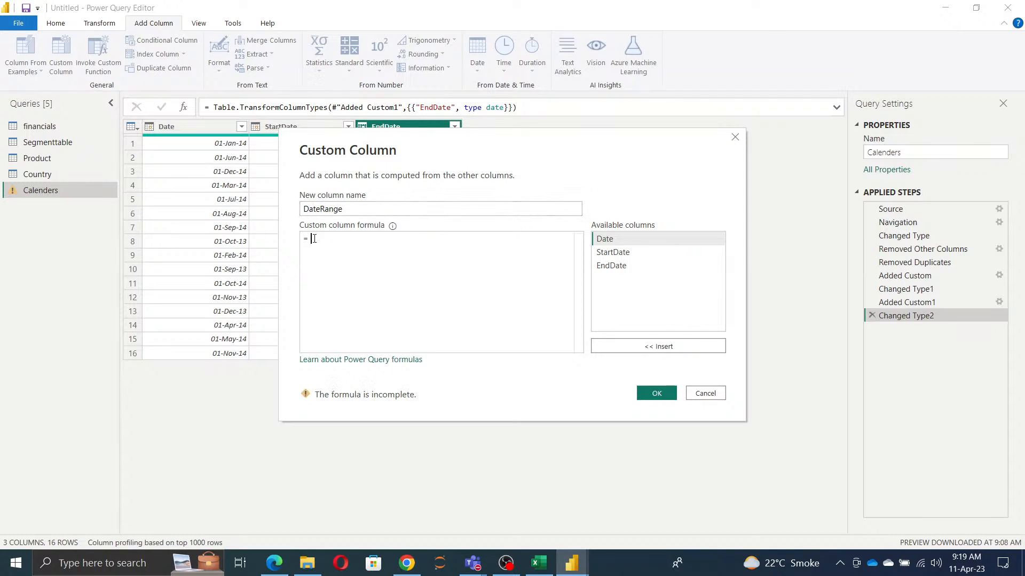
pyautogui.write('{ number')
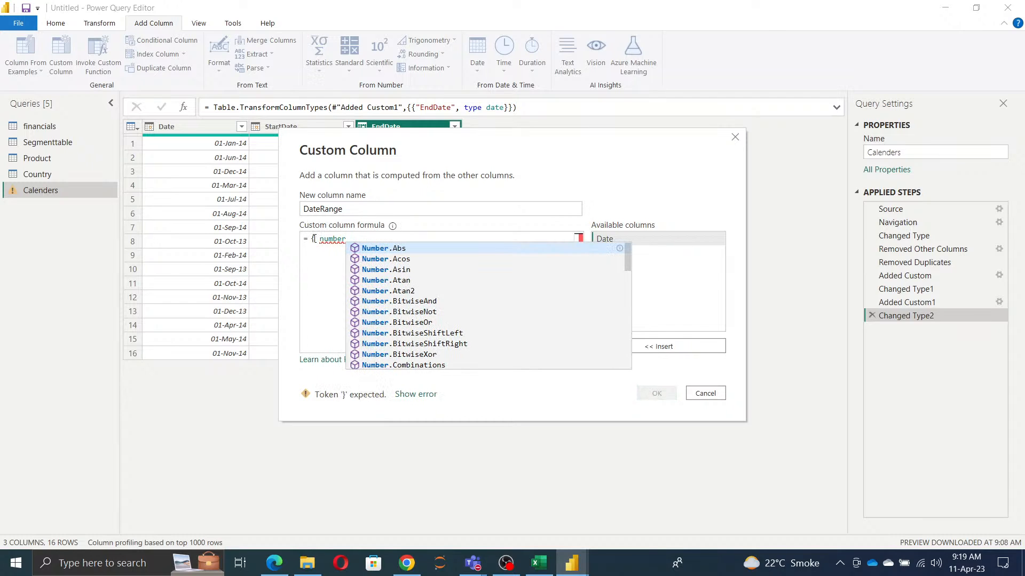
pyautogui.write('.fr')
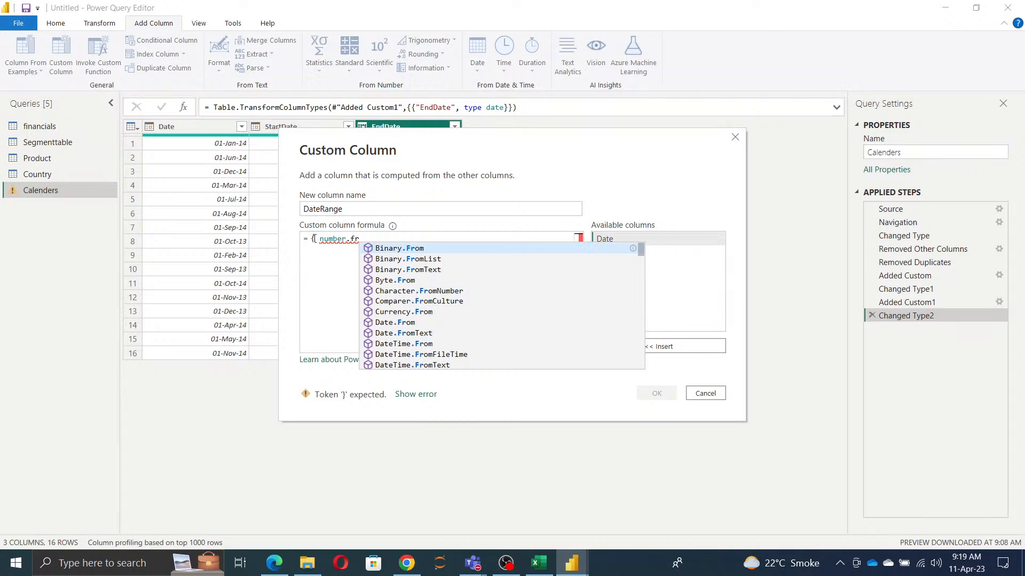
pyautogui.press('Down')
pyautogui.press('Down')
pyautogui.press('Down')
pyautogui.press('Down')
pyautogui.press('Down')
pyautogui.press('Down')
pyautogui.press('Down')
pyautogui.press('Down')
pyautogui.press('Down')
pyautogui.press('Down')
pyautogui.press('Down')
pyautogui.press('Down')
pyautogui.press('Down')
pyautogui.press('Down')
pyautogui.press('Down')
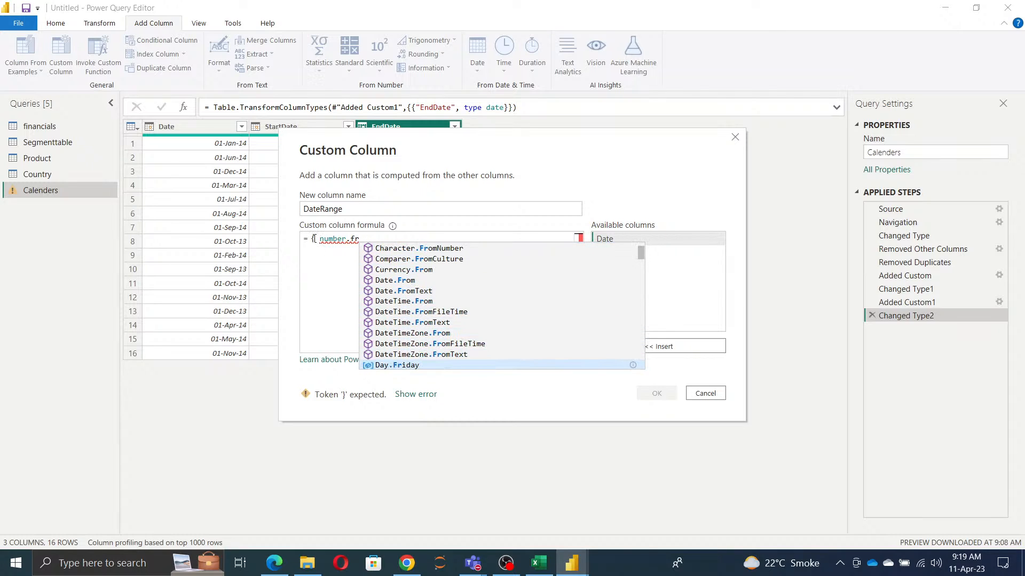
pyautogui.press('Down')
pyautogui.press('Down')
pyautogui.press('Down')
pyautogui.press('Down')
pyautogui.press('Down')
pyautogui.press('Down')
pyautogui.press('Down')
pyautogui.press('Down')
pyautogui.press('Down')
pyautogui.press('Down')
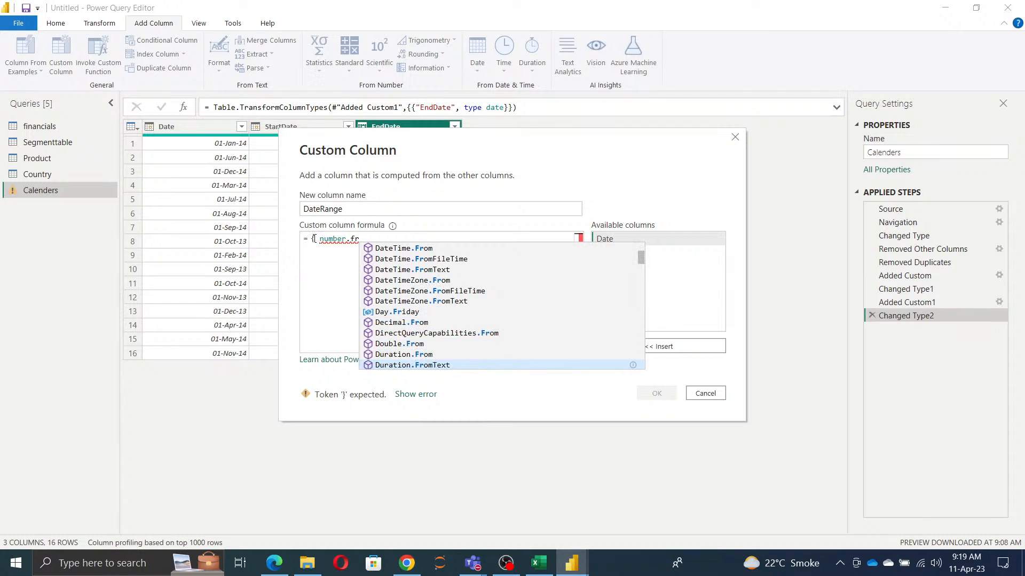
pyautogui.press('Down')
pyautogui.press('Down')
pyautogui.press('Down')
pyautogui.press('Down')
pyautogui.press('Down')
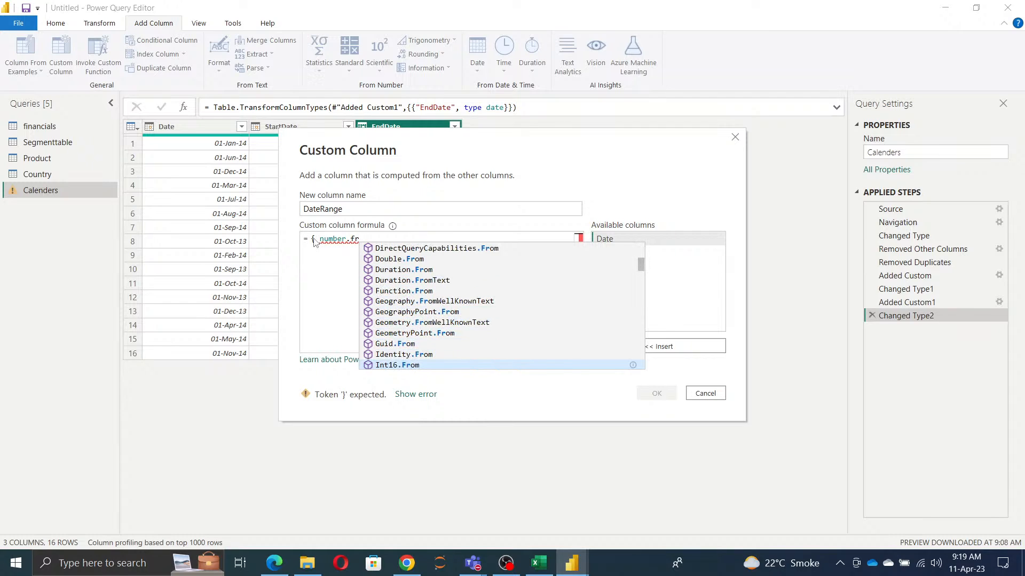
pyautogui.press('BackSpace')
pyautogui.press('BackSpace')
pyautogui.press('BackSpace')
pyautogui.press('BackSpace')
pyautogui.press('BackSpace')
pyautogui.press('BackSpace')
pyautogui.press('BackSpace')
pyautogui.press('BackSpace')
pyautogui.press('BackSpace')
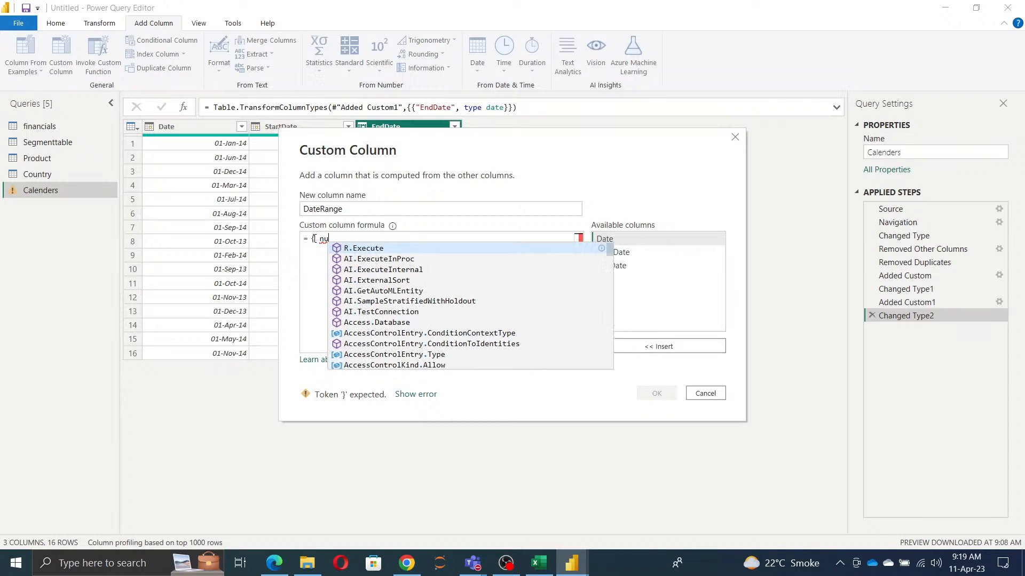
# Step: Look through the functions matching "from" and insert Number.From after the opening curly brace in the DateRange formula
pyautogui.write('from')
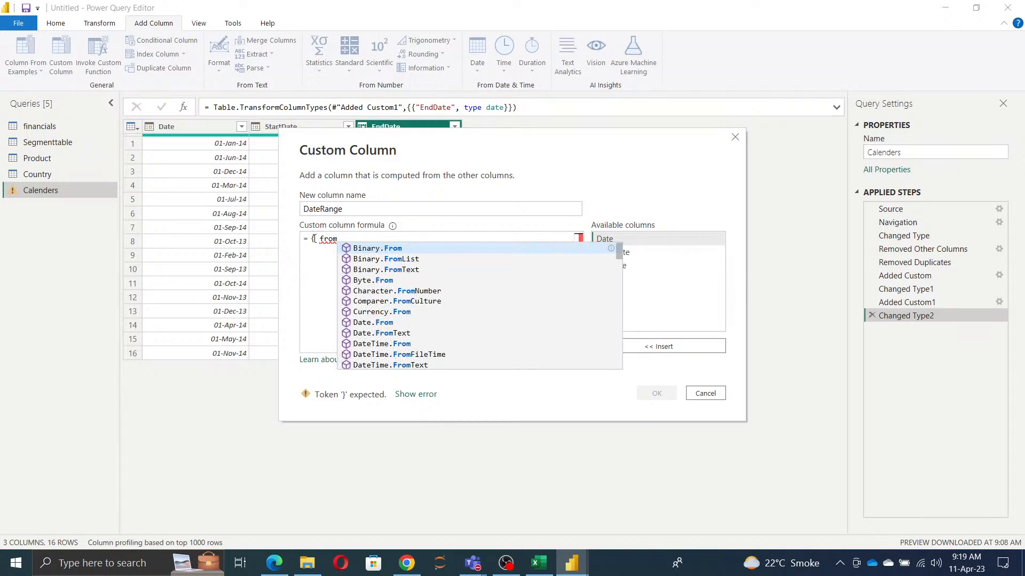
pyautogui.press('Down')
pyautogui.press('Down')
pyautogui.press('Down')
pyautogui.press('Down')
pyautogui.press('Down')
pyautogui.press('Down')
pyautogui.press('Down')
pyautogui.press('Down')
pyautogui.press('Down')
pyautogui.press('Down')
pyautogui.press('Down')
pyautogui.press('Down')
pyautogui.press('Down')
pyautogui.press('Down')
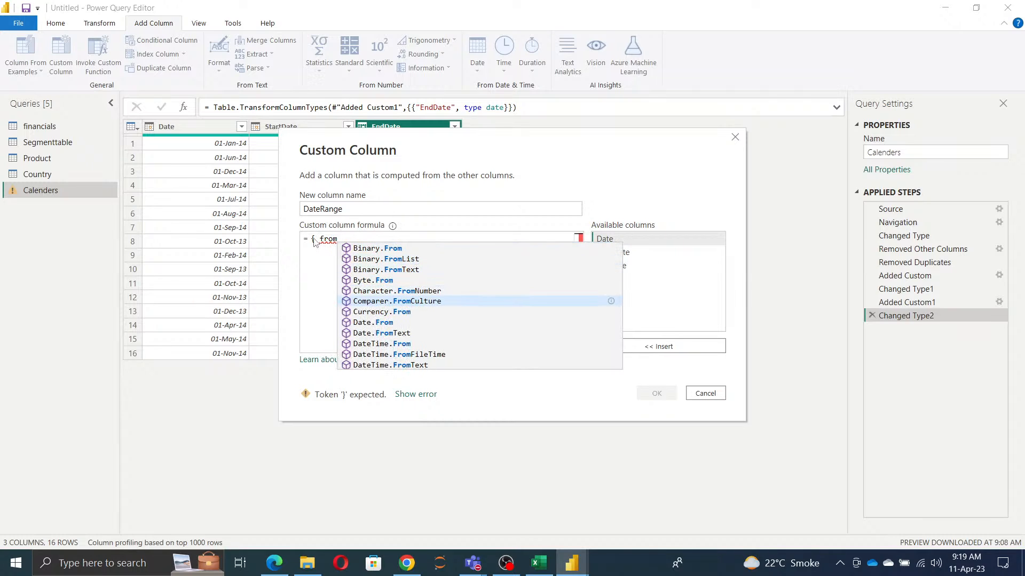
pyautogui.press('Down')
pyautogui.press('Down')
pyautogui.press('Down')
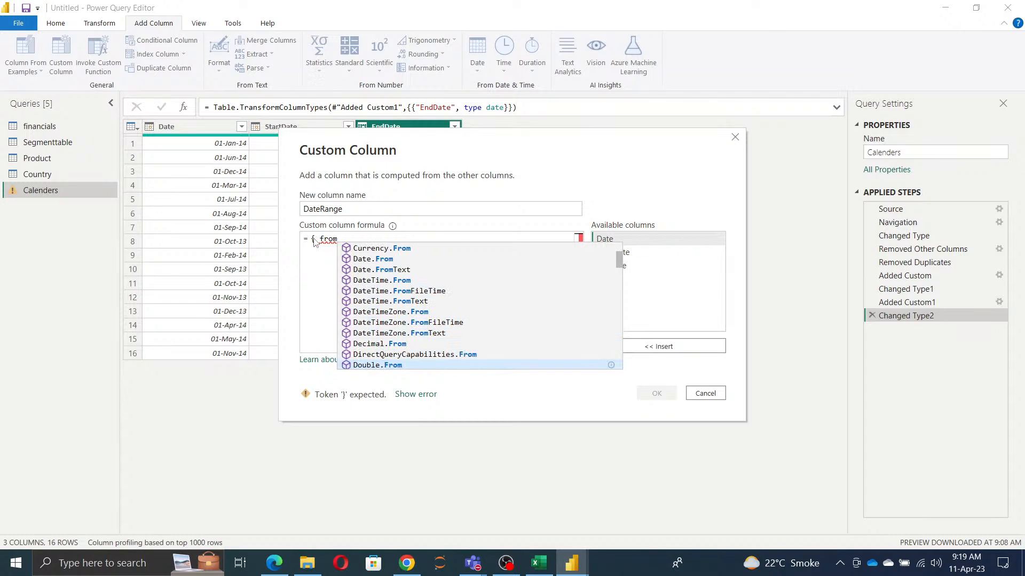
pyautogui.press('Down')
pyautogui.press('Down')
pyautogui.press('Down')
pyautogui.press('Down')
pyautogui.press('Down')
pyautogui.press('Down')
pyautogui.press('Down')
pyautogui.press('Down')
pyautogui.press('Down')
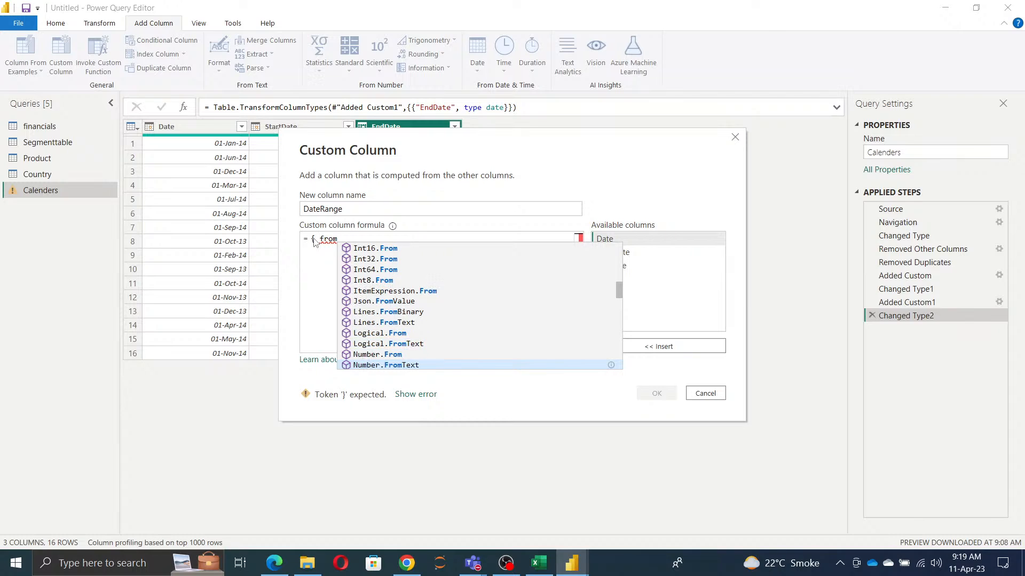
pyautogui.press('Down')
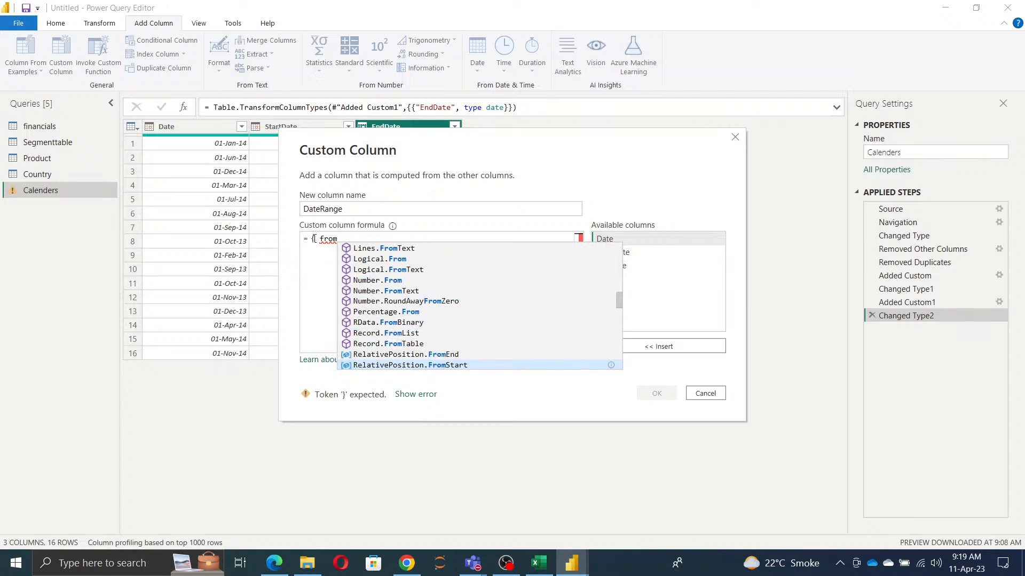
pyautogui.press('Down')
pyautogui.press('Down')
pyautogui.press('Up')
pyautogui.press('Up')
pyautogui.press('Up')
pyautogui.press('Up')
pyautogui.press('Up')
pyautogui.press('Up')
pyautogui.press('Up')
pyautogui.press('Up')
pyautogui.press('Up')
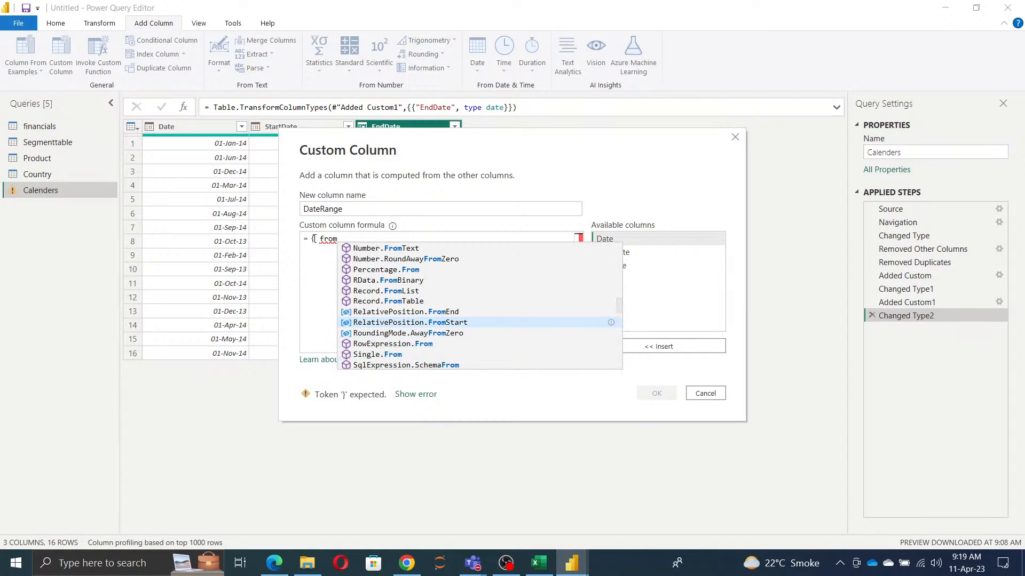
pyautogui.press('Up')
pyautogui.press('Up')
pyautogui.press('Up')
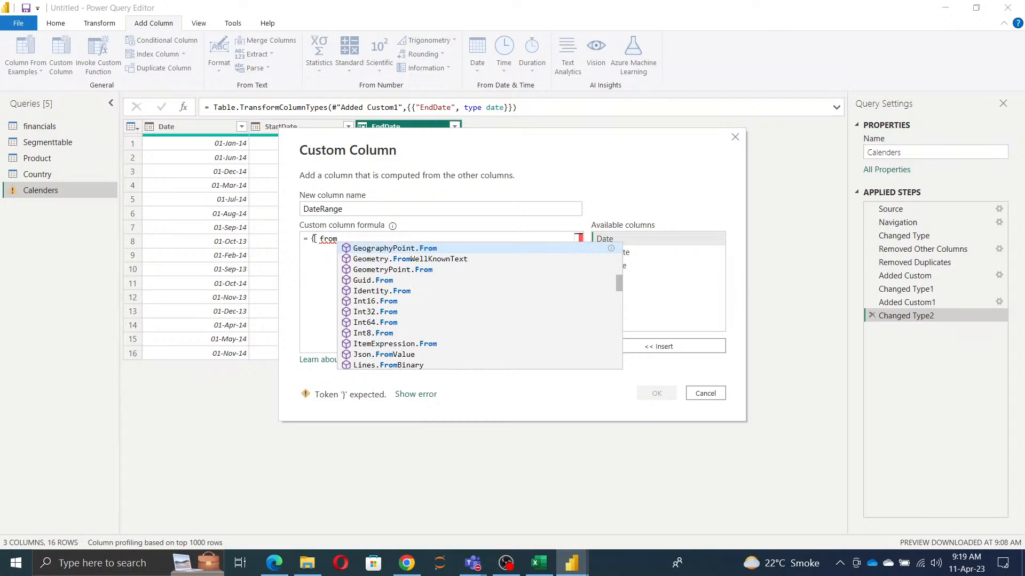
pyautogui.press('Up')
pyautogui.press('Up')
pyautogui.press('Up')
pyautogui.press('Up')
pyautogui.press('Up')
pyautogui.press('Up')
pyautogui.press('Up')
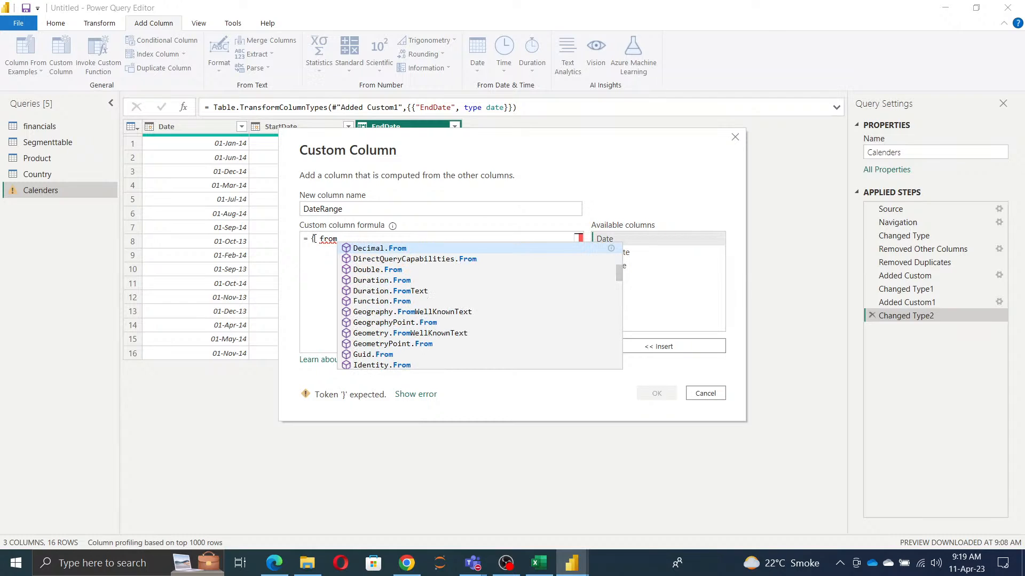
pyautogui.press('Up')
pyautogui.press('Up')
pyautogui.press('Up')
pyautogui.press('Up')
pyautogui.press('Up')
pyautogui.press('Up')
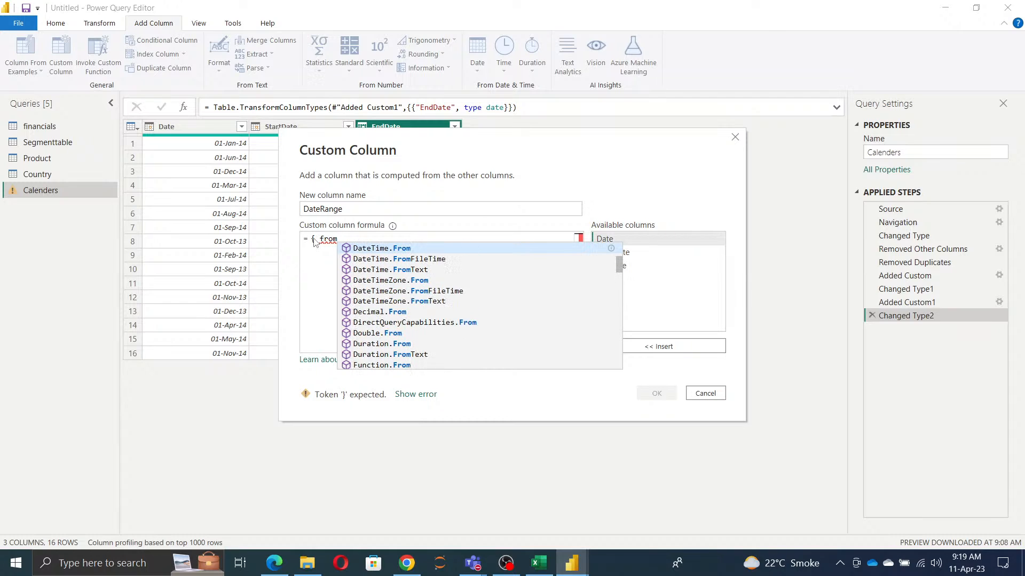
pyautogui.press('Up')
pyautogui.press('Up')
pyautogui.press('Up')
pyautogui.press('Up')
pyautogui.press('Up')
pyautogui.press('Down')
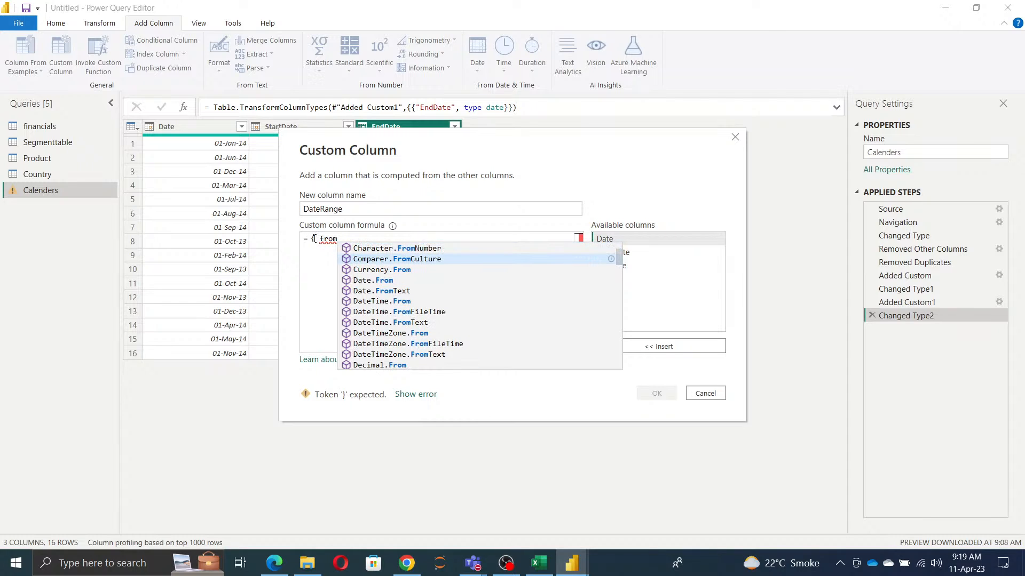
pyautogui.press('Down')
pyautogui.press('Down')
pyautogui.press('Down')
pyautogui.press('Down')
pyautogui.press('Down')
pyautogui.press('Down')
pyautogui.press('Down')
pyautogui.press('Down')
pyautogui.press('Down')
pyautogui.press('Down')
pyautogui.press('Down')
pyautogui.press('Down')
pyautogui.press('Down')
pyautogui.press('Down')
pyautogui.press('Down')
pyautogui.press('Down')
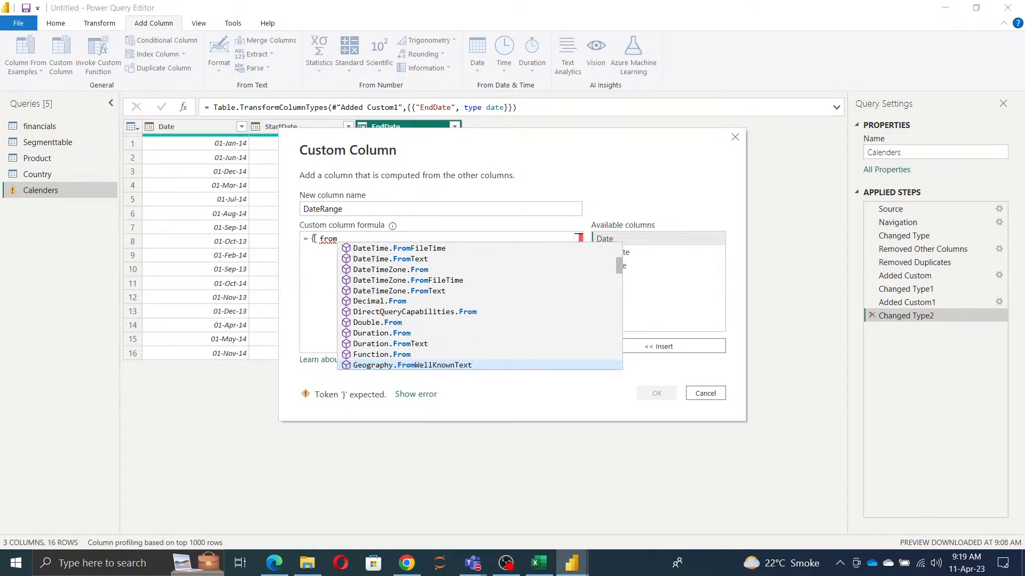
pyautogui.press('Down')
pyautogui.press('Down')
pyautogui.press('Down')
pyautogui.press('Down')
pyautogui.press('Down')
pyautogui.press('Down')
pyautogui.press('Down')
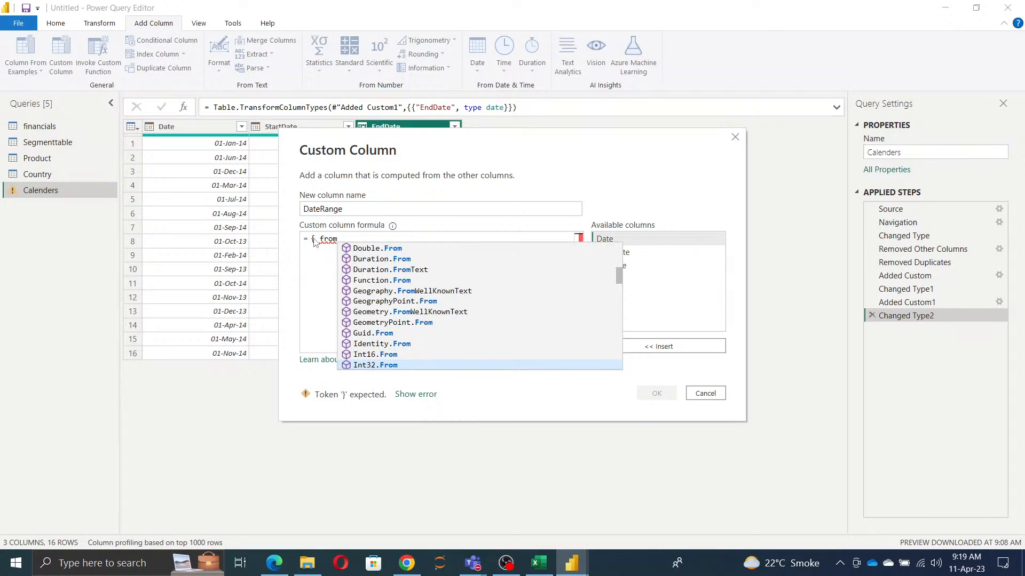
pyautogui.press('Down')
pyautogui.press('Down')
pyautogui.press('Down')
pyautogui.press('Down')
pyautogui.press('Down')
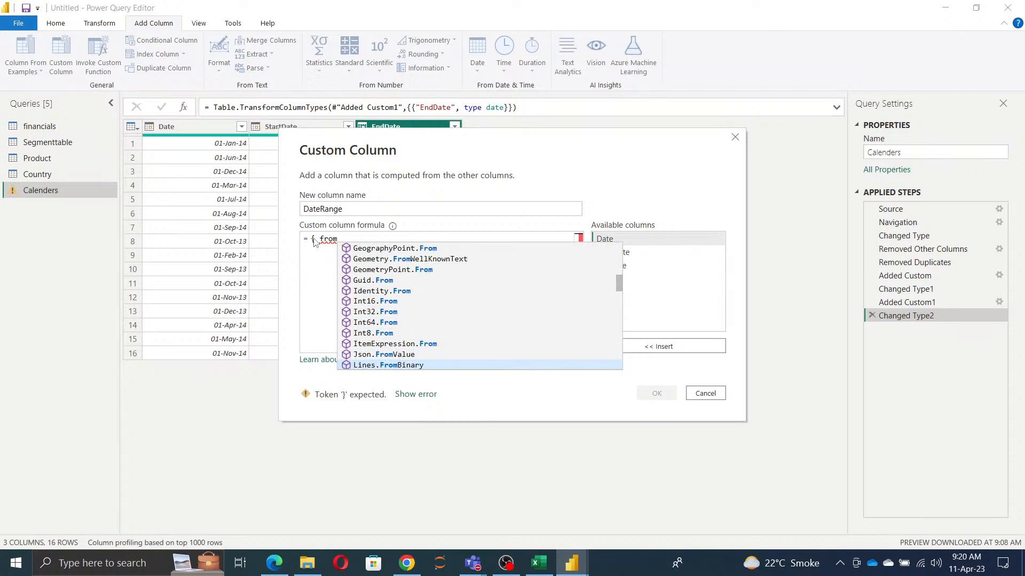
pyautogui.press('Down')
pyautogui.press('Down')
pyautogui.press('Down')
pyautogui.press('Down')
pyautogui.press('Down')
pyautogui.press('Down')
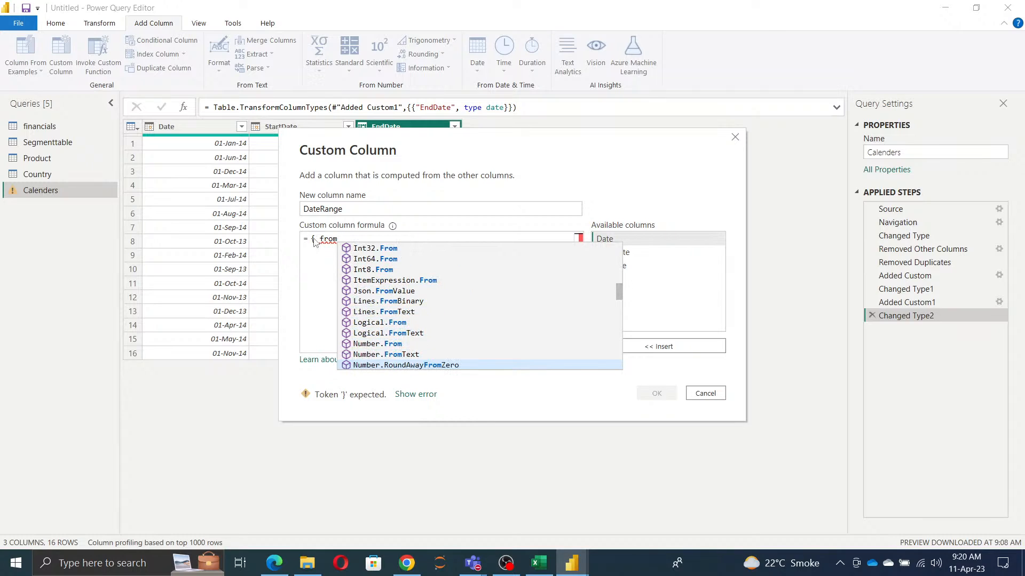
pyautogui.press('Down')
pyautogui.press('Down')
pyautogui.press('Up')
pyautogui.press('Up')
pyautogui.press('Up')
pyautogui.press('Up')
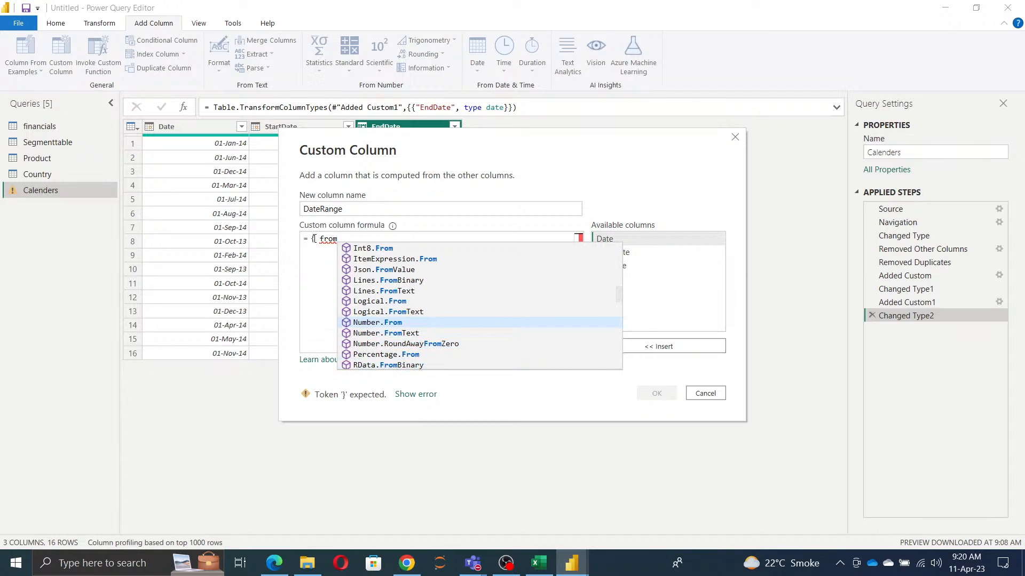
pyautogui.press('Return')
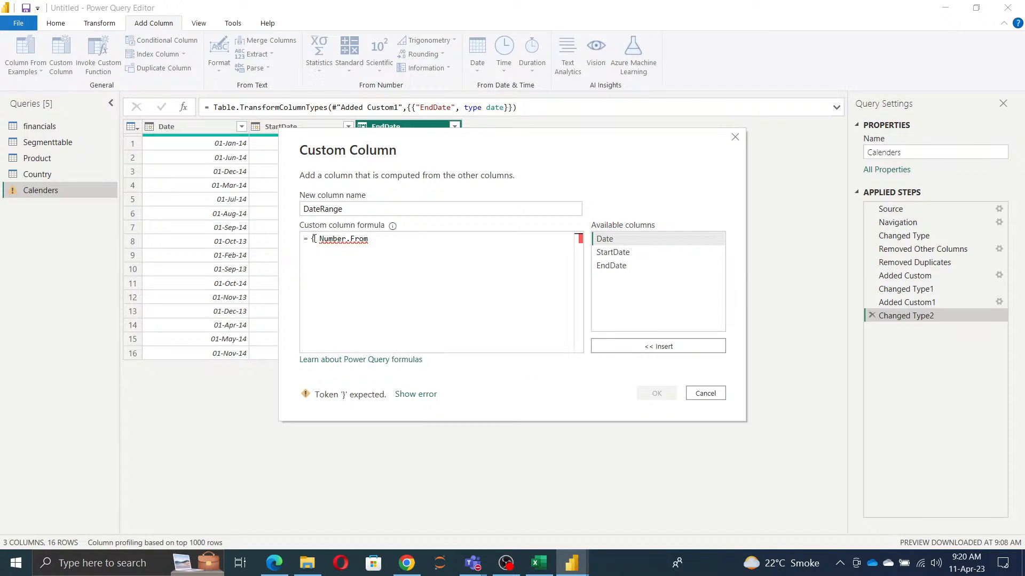
# Step: Give Number.From the StartDate column as its argument and add the .. range operator after it
pyautogui.write('(')
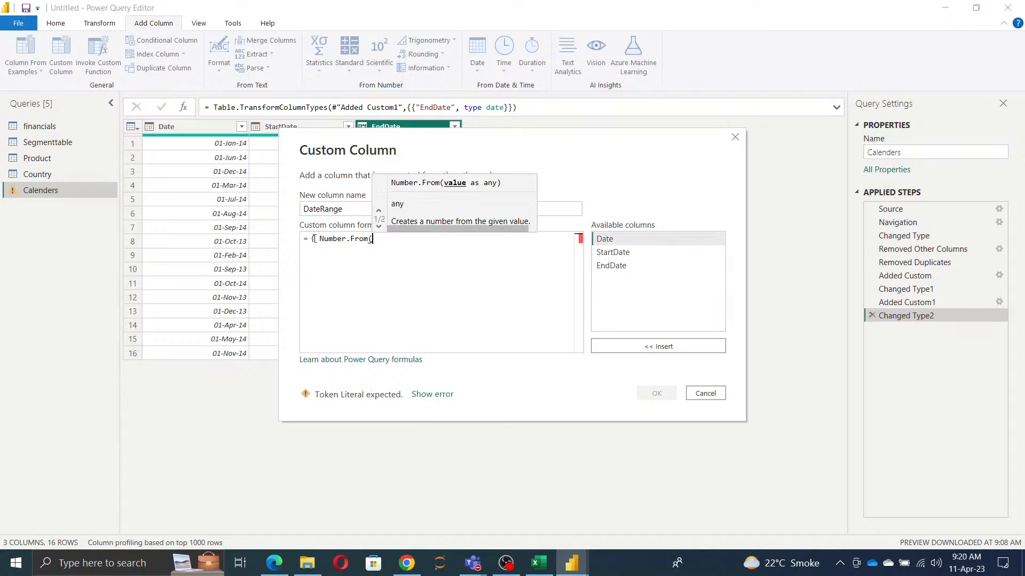
pyautogui.doubleClick(612, 253)
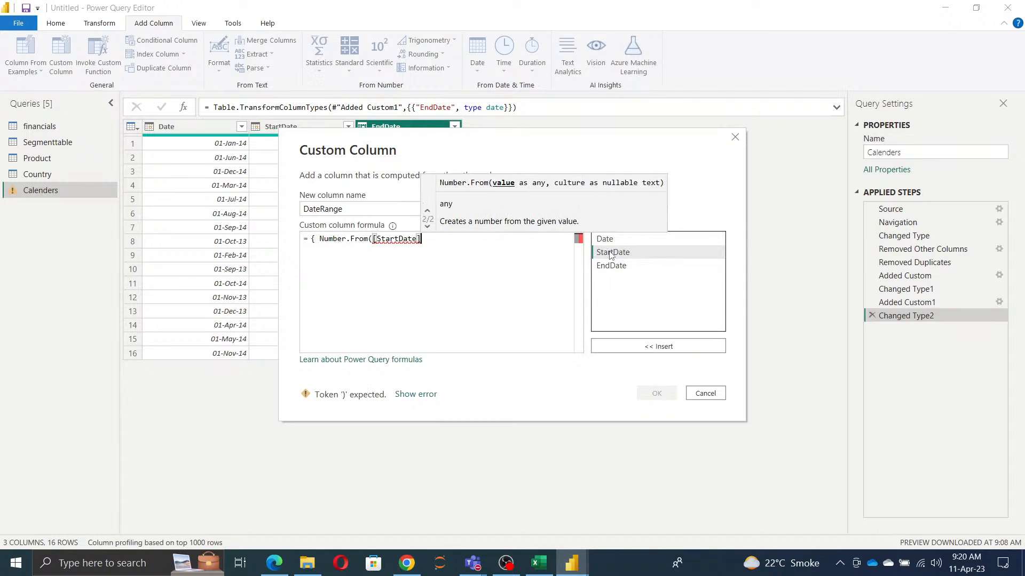
pyautogui.write(')')
pyautogui.write(' ,')
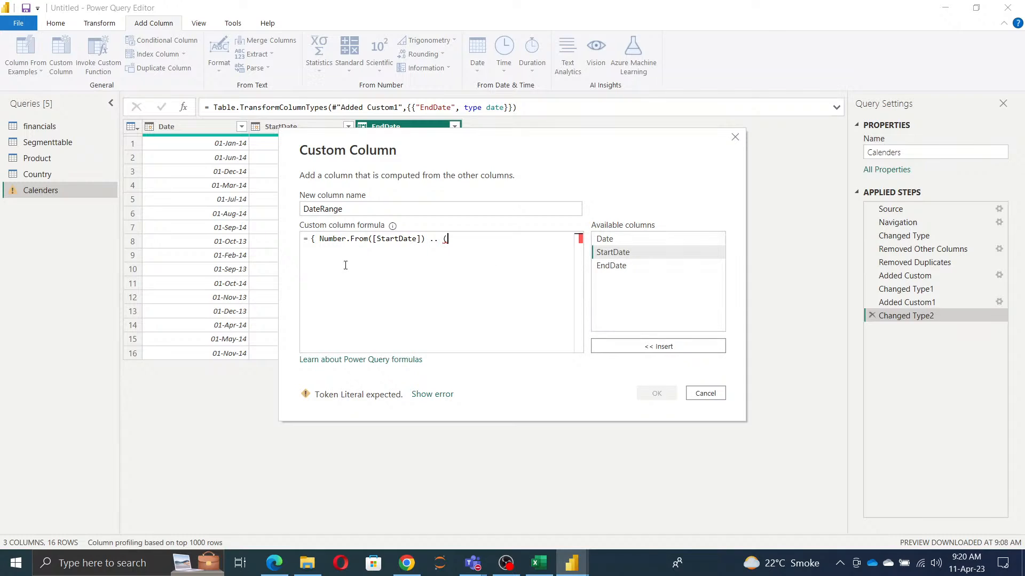
# Step: Reuse the Number.From expression after the range operator, with the EndDate column as its argument: Number.From([EndDate])
pyautogui.moveTo(320, 239); pyautogui.dragTo(426, 241)
pyautogui.hotkey('ctrl', 'c')
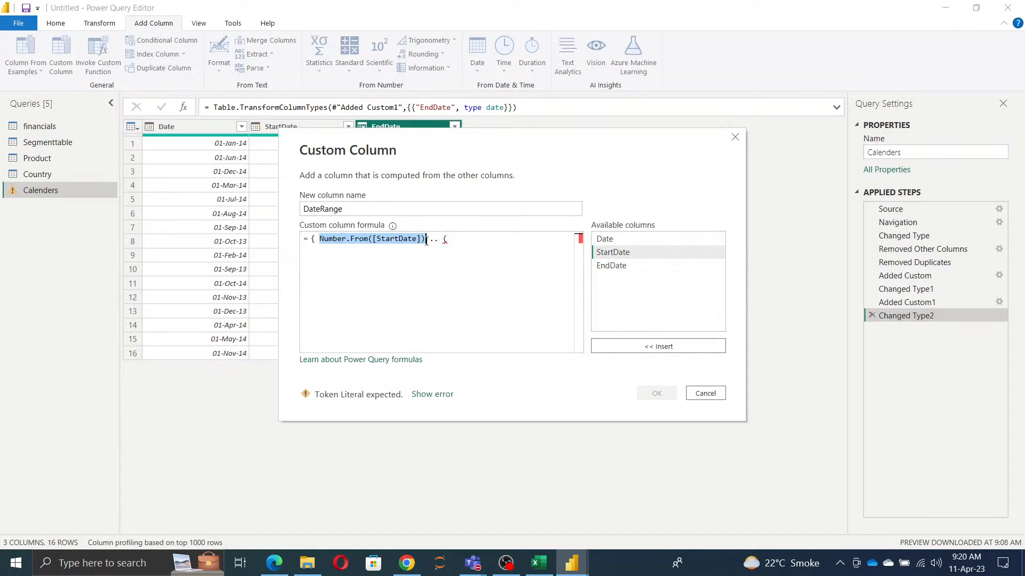
pyautogui.click(464, 240)
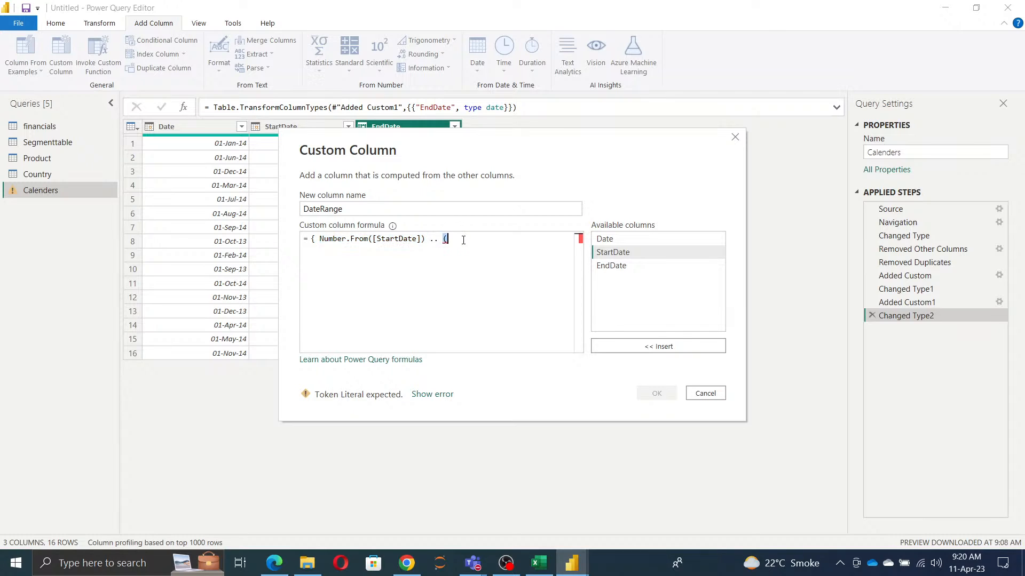
pyautogui.hotkey('ctrl', 'v')
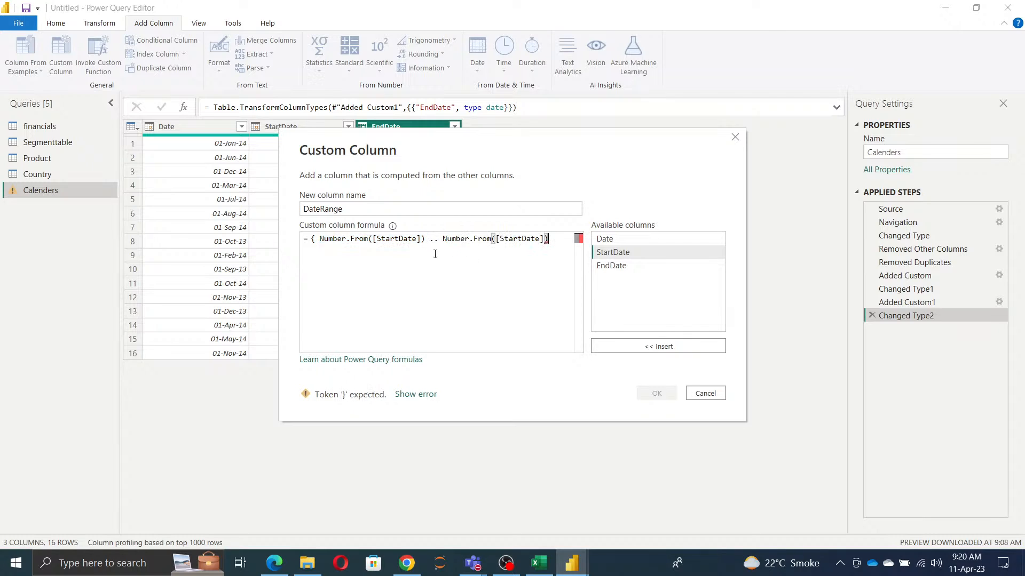
pyautogui.moveTo(501, 239); pyautogui.dragTo(542, 239)
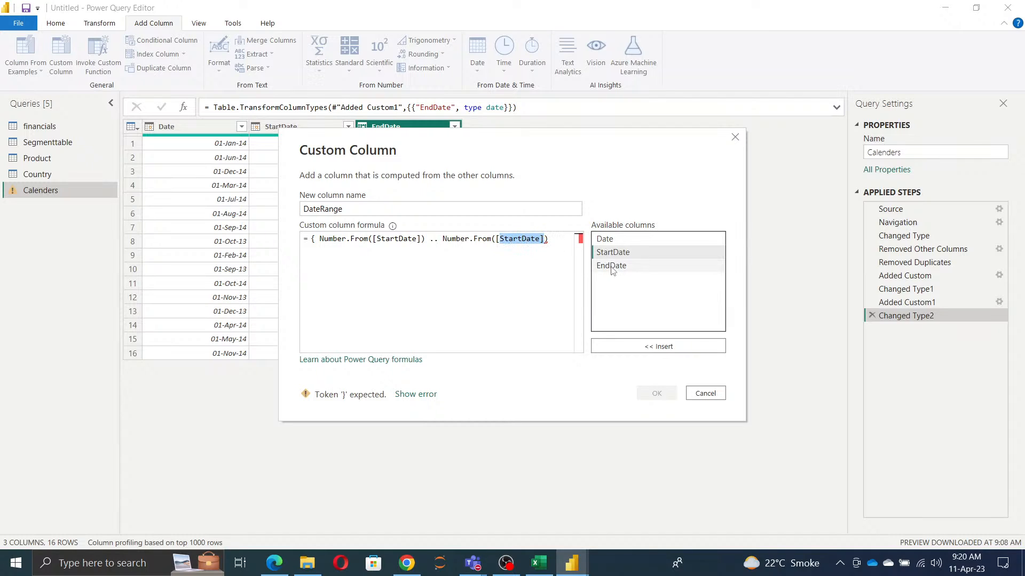
pyautogui.doubleClick(611, 265)
pyautogui.click(498, 239)
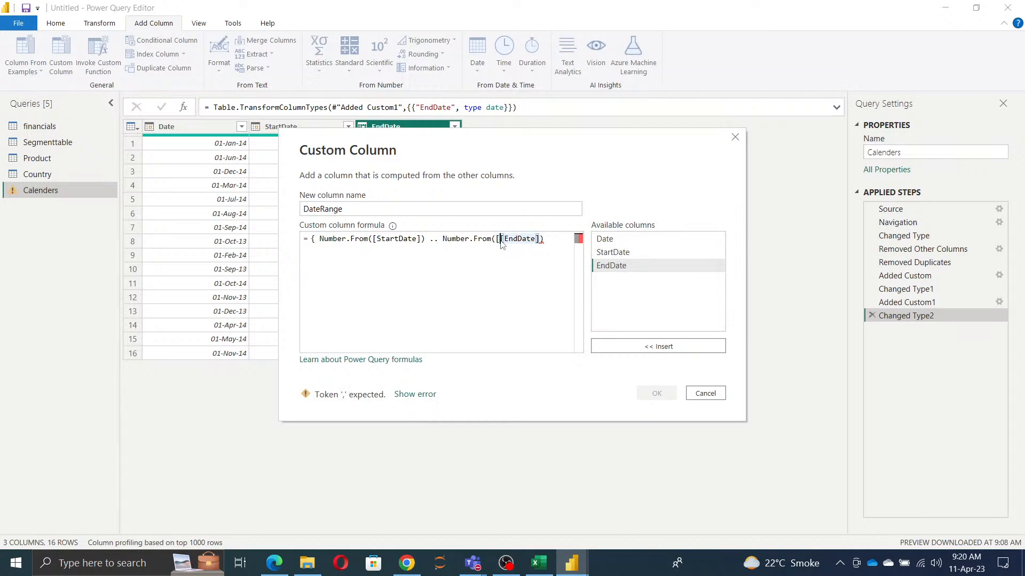
pyautogui.press('BackSpace')
# Step: Close the formula with a curly brace and create the DateRange column
pyautogui.click(545, 238)
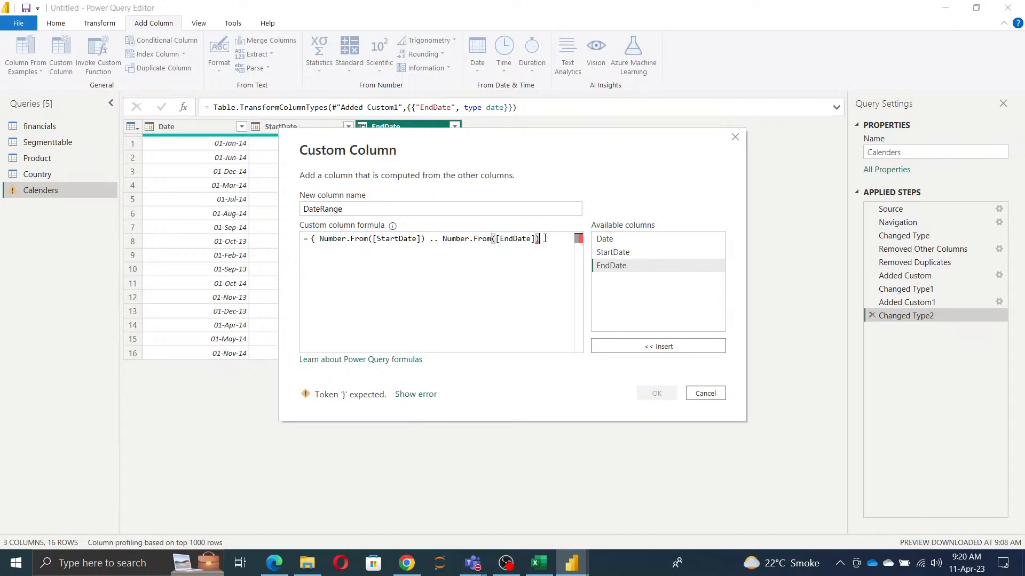
pyautogui.write('}')
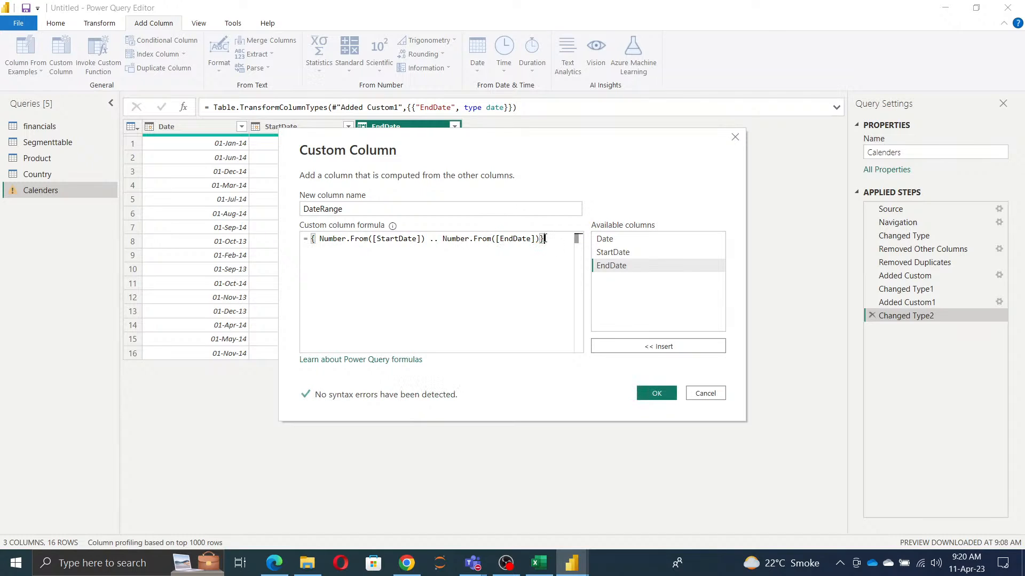
pyautogui.click(657, 394)
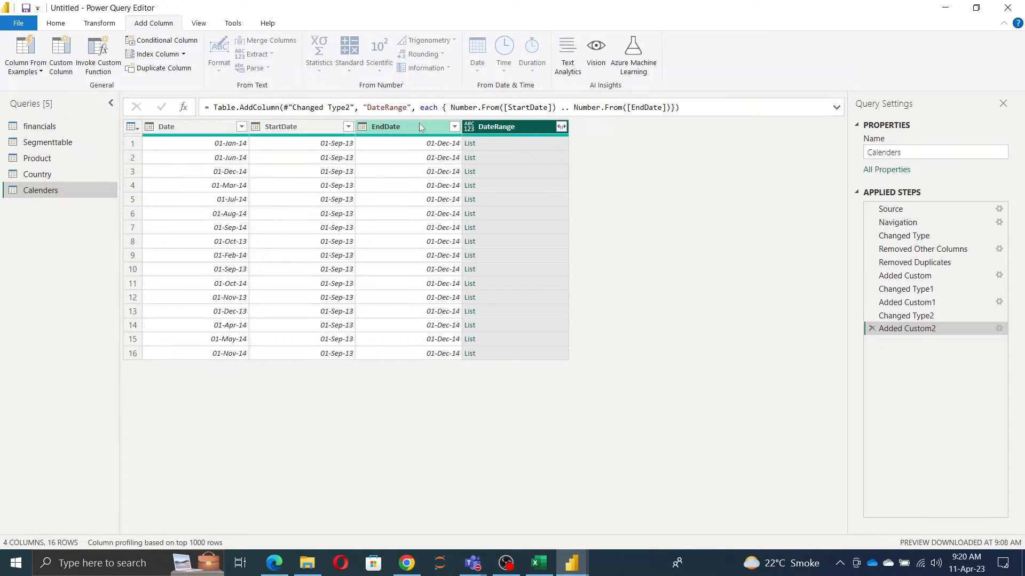
# Step: Remove the Date, StartDate and EndDate columns from the Calenders query
pyautogui.click(160, 127)
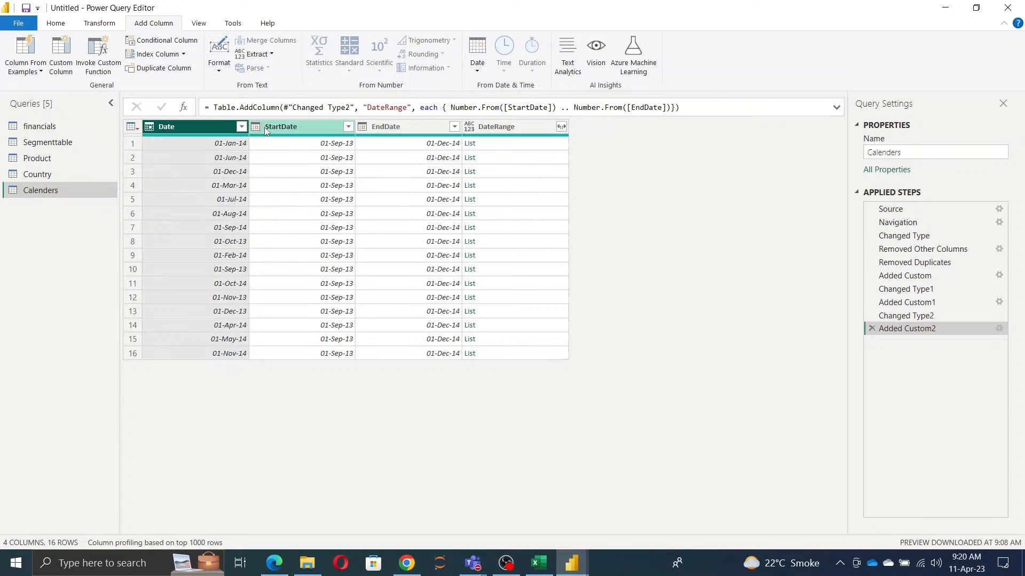
pyautogui.keyDown('ctrl'); pyautogui.click(275, 126); pyautogui.keyUp('ctrl')
pyautogui.keyDown('ctrl'); pyautogui.click(398, 126); pyautogui.keyUp('ctrl')
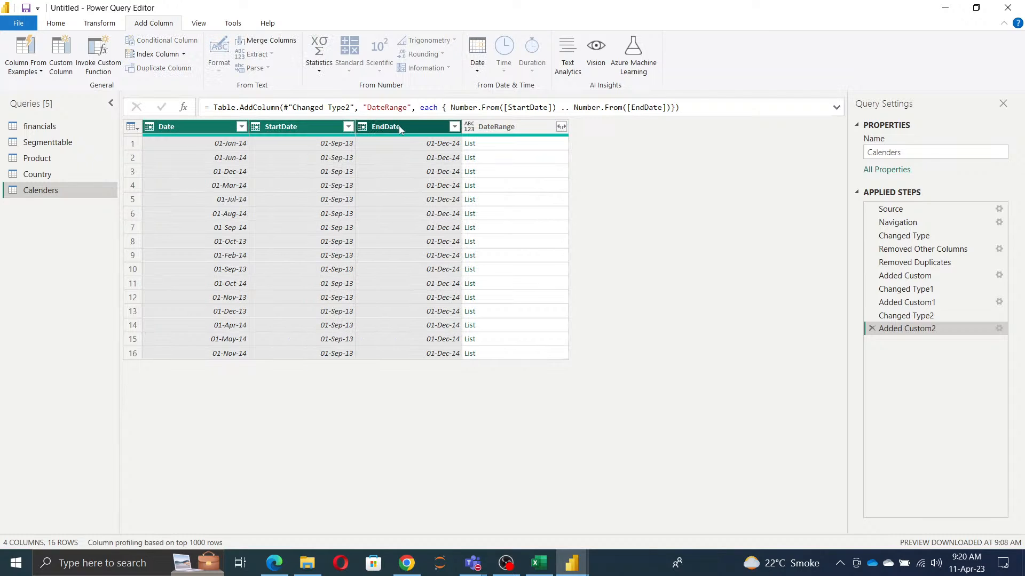
pyautogui.click(55, 23)
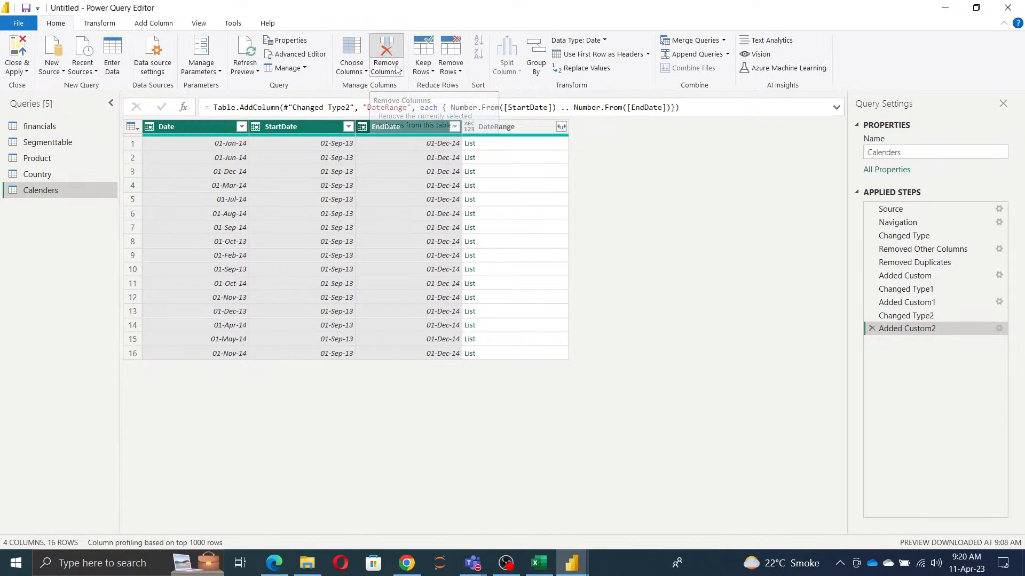
pyautogui.click(387, 48)
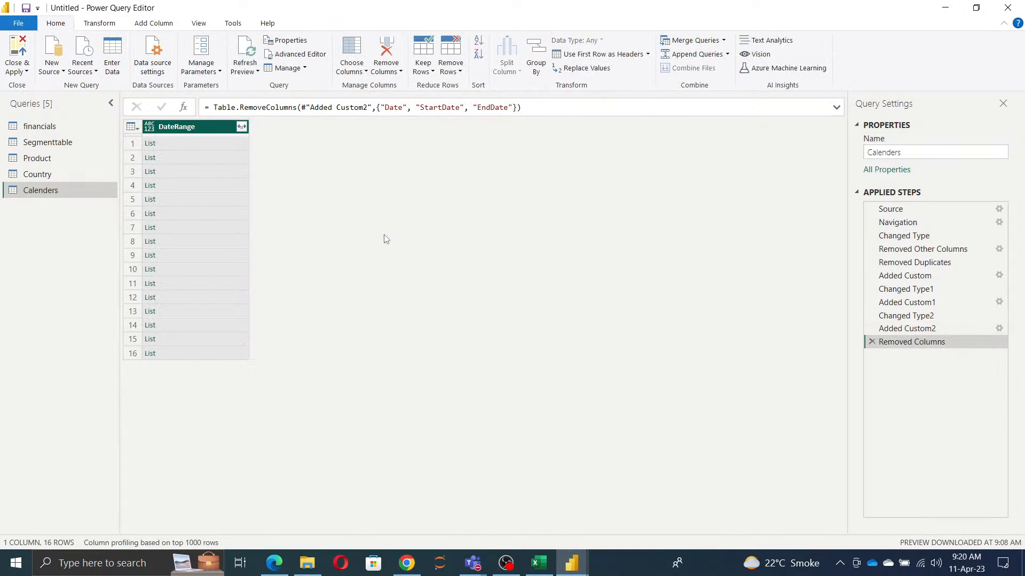
# Step: Expand the DateRange lists to new rows and set the column's data type to Date
pyautogui.click(242, 127)
pyautogui.click(214, 144)
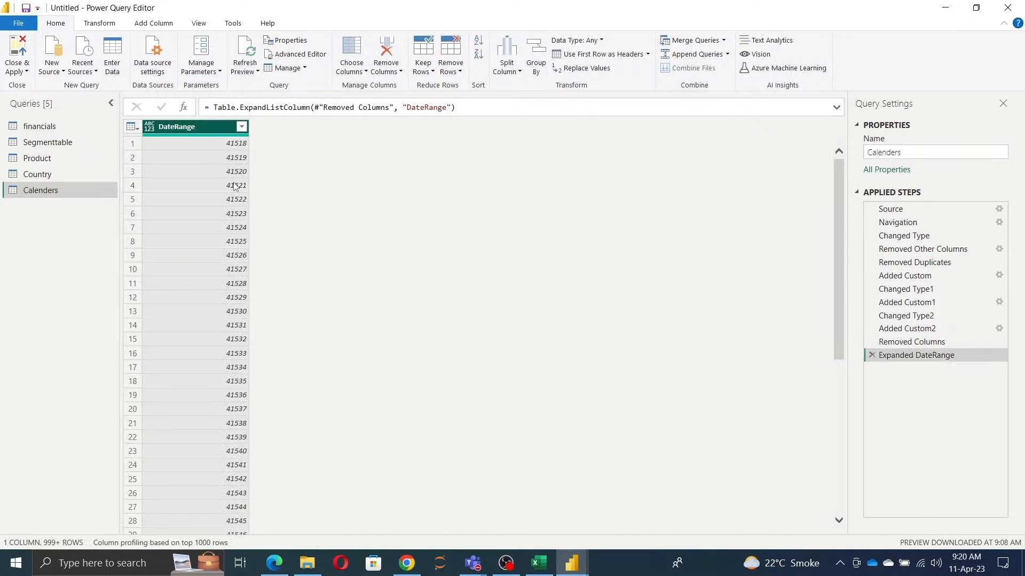
pyautogui.click(150, 128)
pyautogui.click(180, 212)
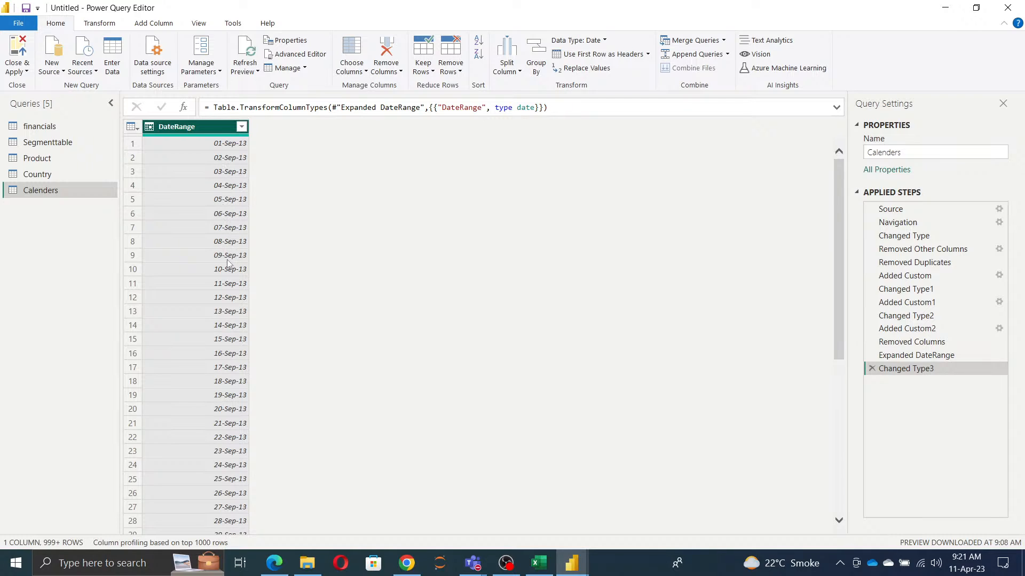
# Step: Examine the DateRange column's full list of filter values down to the last date, leaving the column unfiltered
pyautogui.scroll(-20, 229, 282)
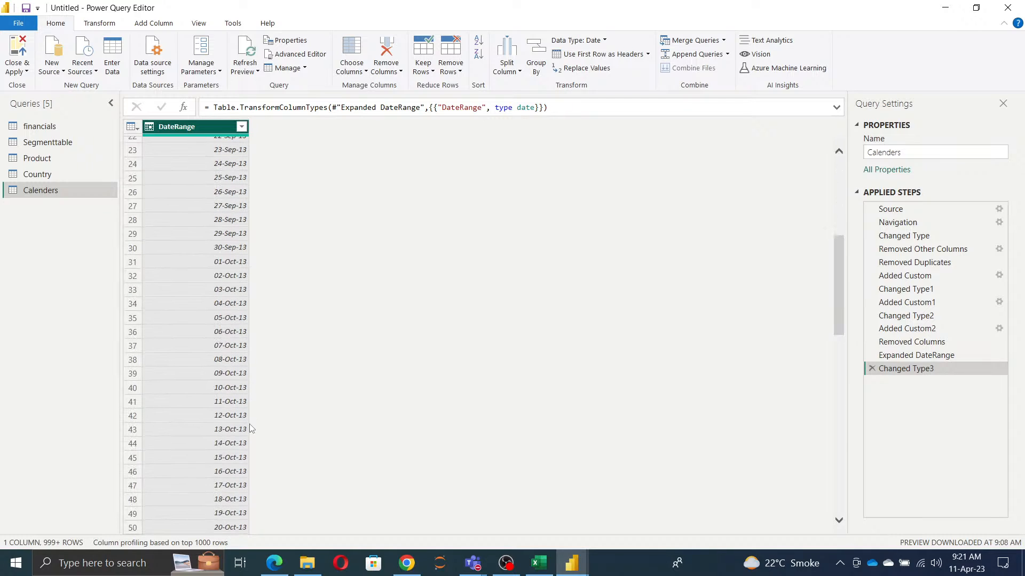
pyautogui.click(242, 127)
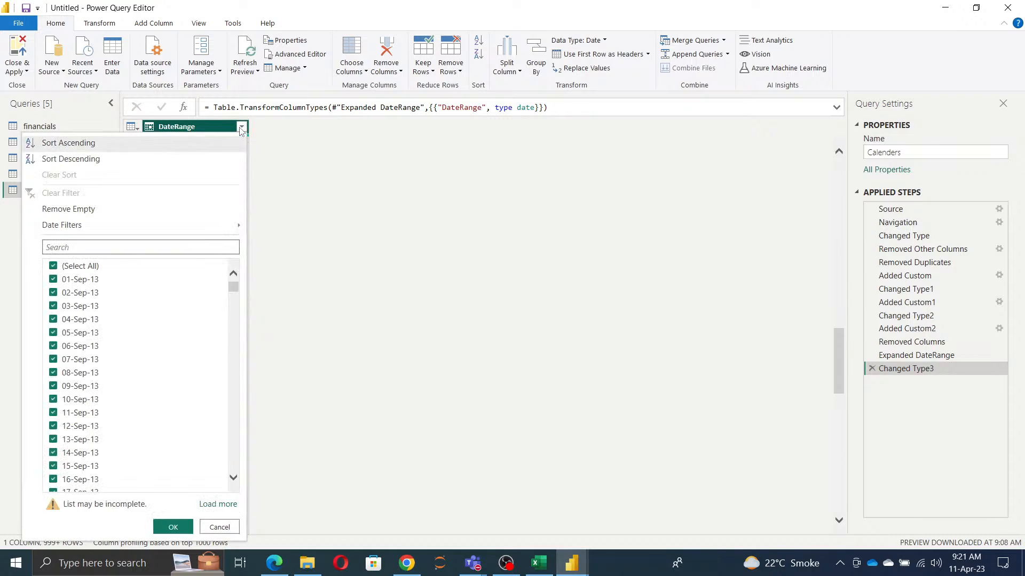
pyautogui.moveTo(235, 291); pyautogui.dragTo(234, 467)
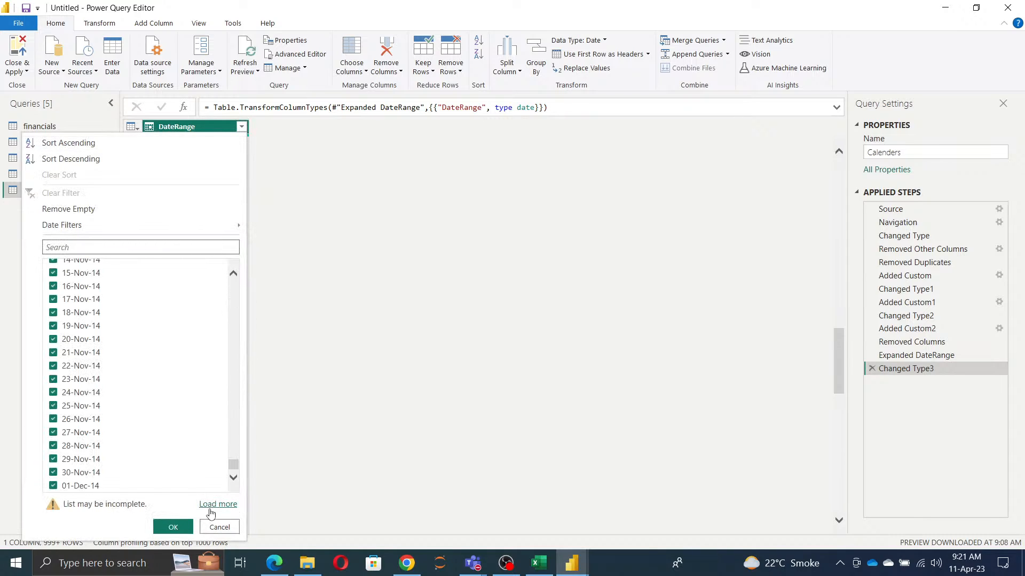
pyautogui.click(211, 504)
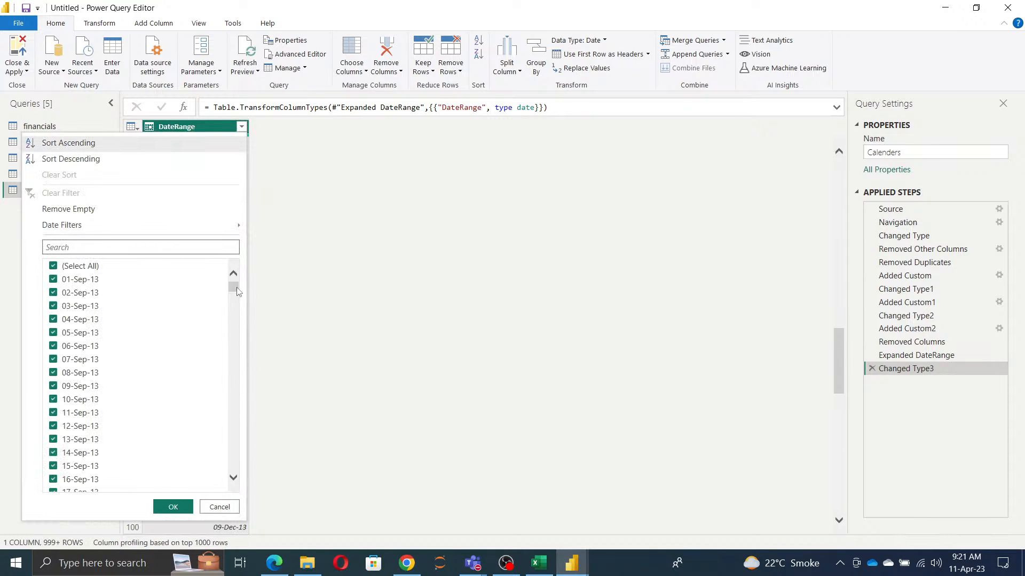
pyautogui.moveTo(240, 293); pyautogui.dragTo(258, 501)
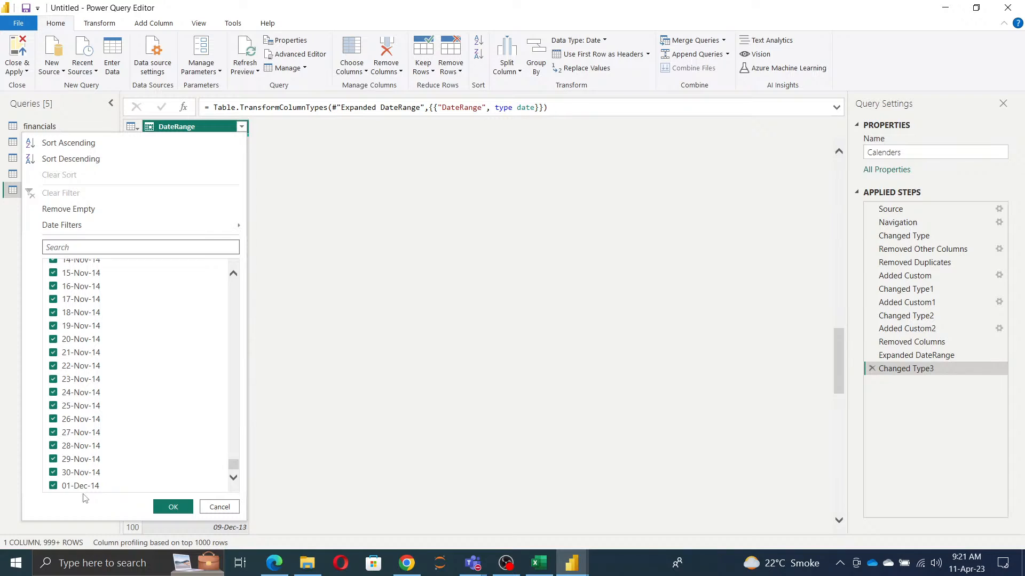
pyautogui.click(228, 507)
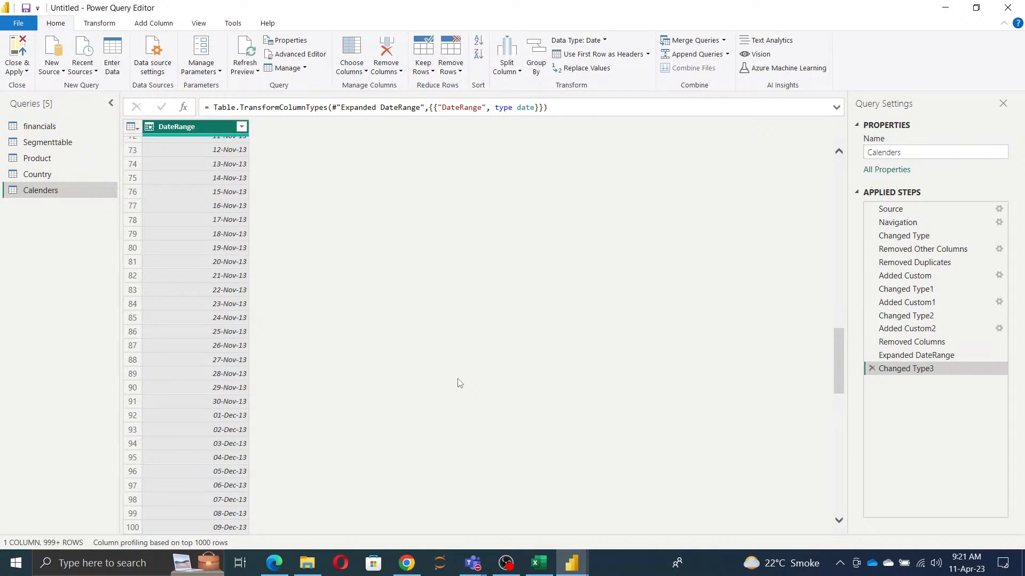
# Step: Close and apply the query changes, and enter PowerQueryCalenders as the file name for saving the report
pyautogui.click(16, 71)
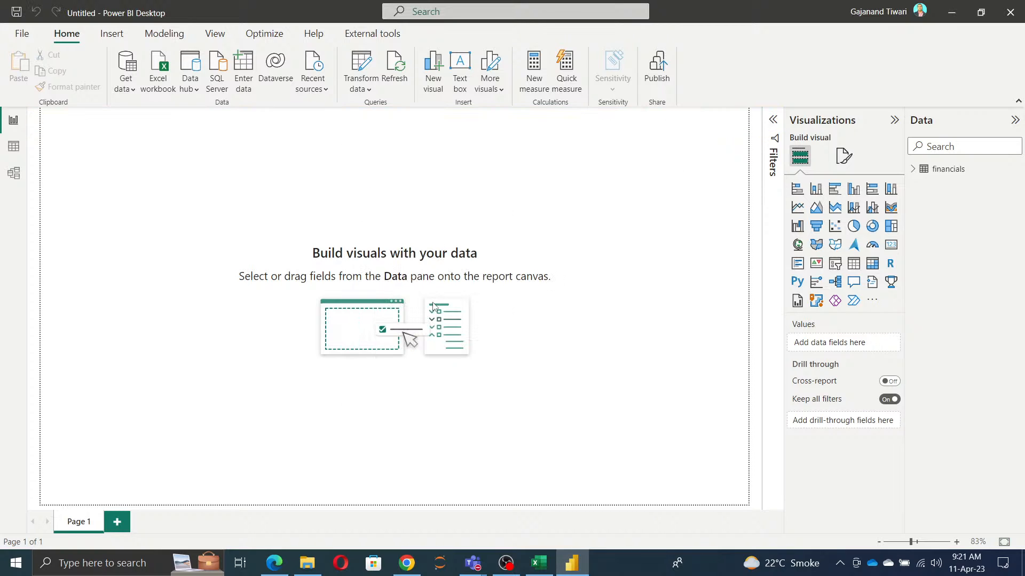
pyautogui.click(21, 34)
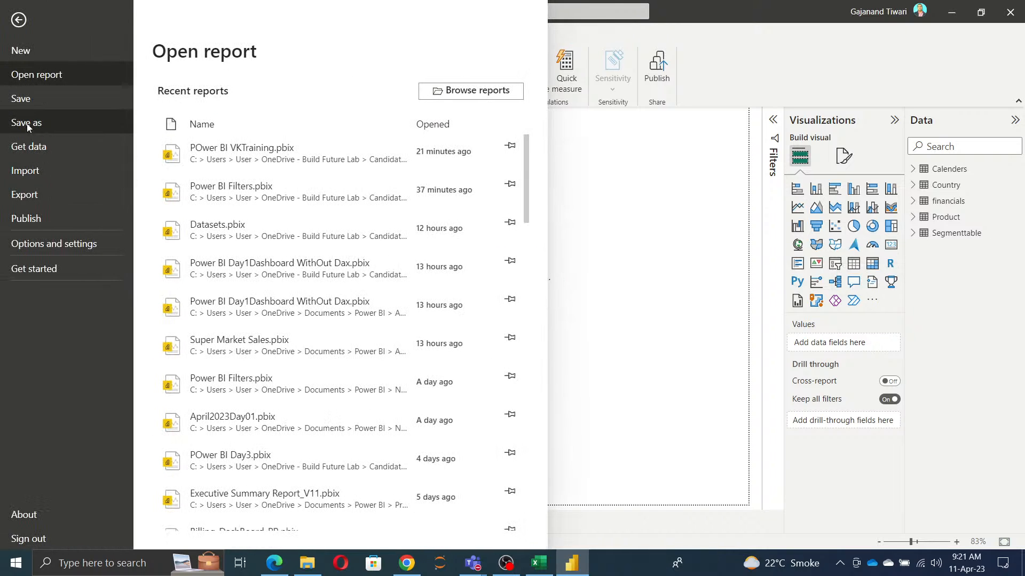
pyautogui.click(27, 123)
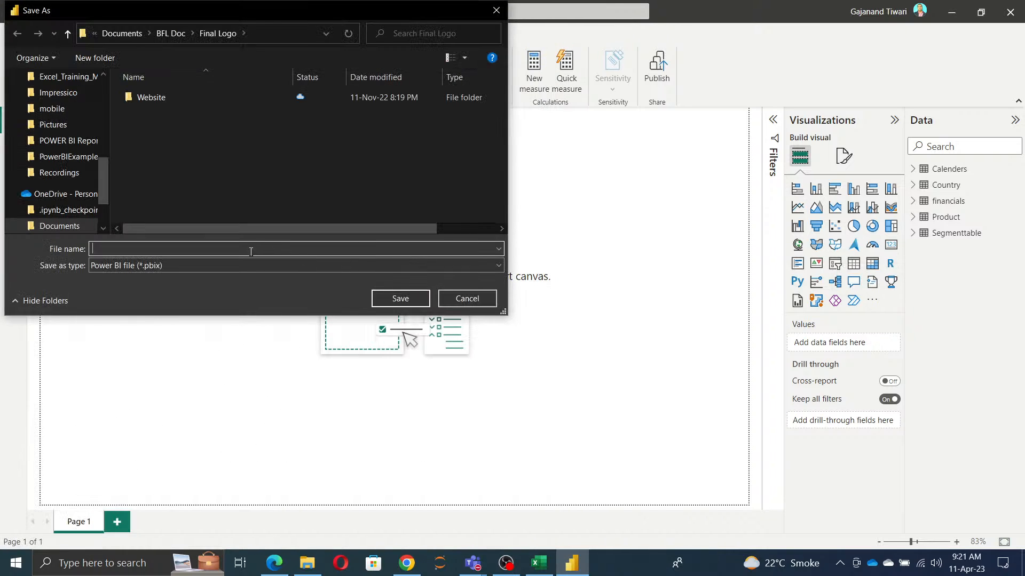
pyautogui.write('PowerQueryCalenders')
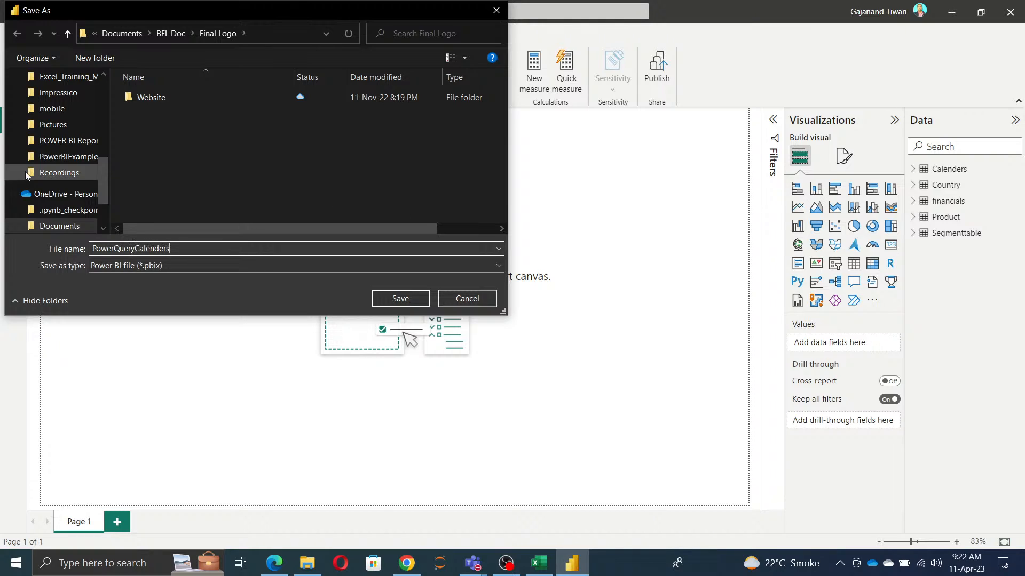
# Step: Save the Power BI file in the trainee's PowerBI subfolder of Candidate_Folders on the Build Future Lab OneDrive
pyautogui.scroll(-1, 70, 168)
pyautogui.scroll(-2, 69, 169)
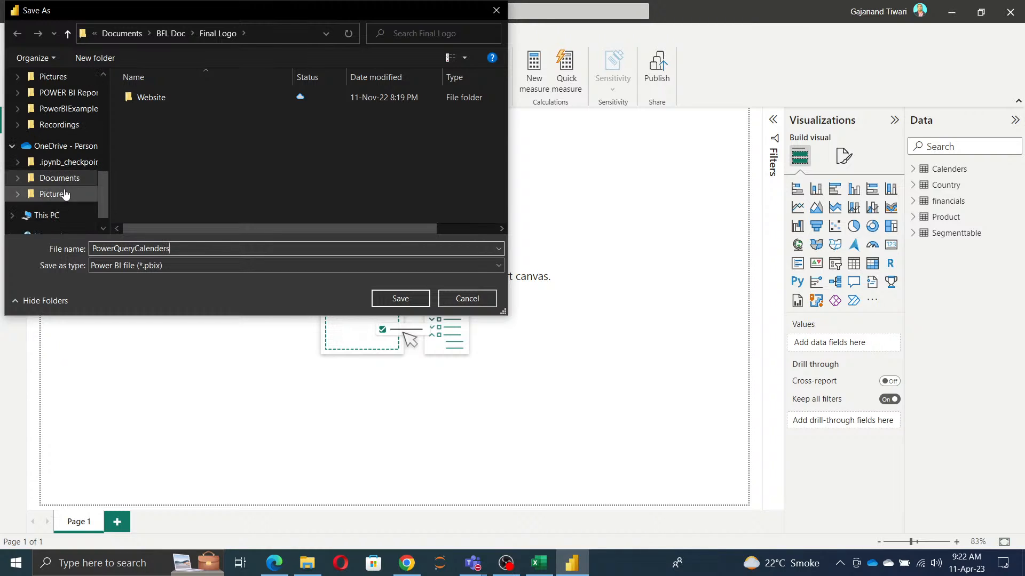
pyautogui.scroll(3, 64, 179)
pyautogui.scroll(7, 62, 183)
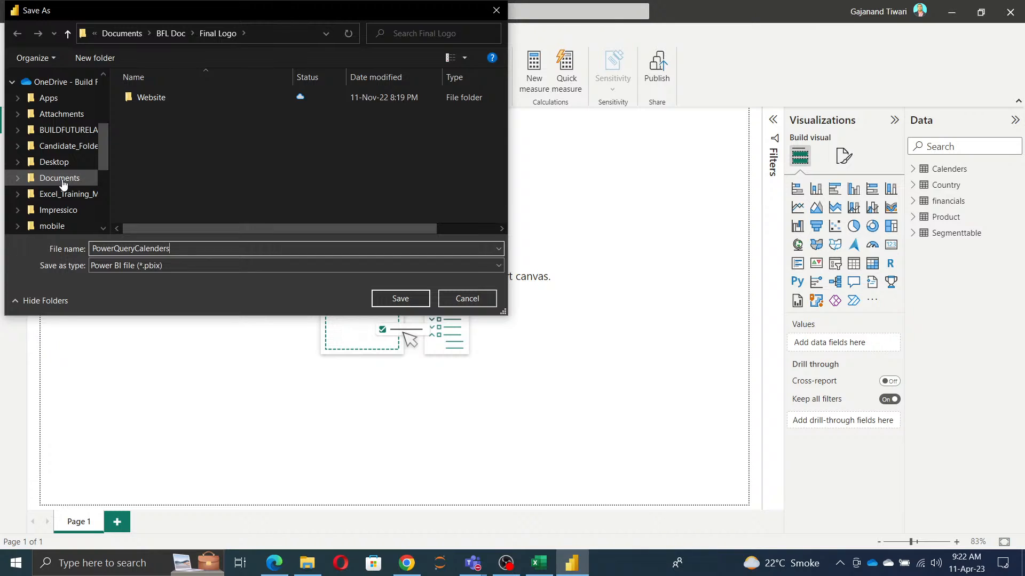
pyautogui.scroll(-1, 63, 184)
pyautogui.click(64, 129)
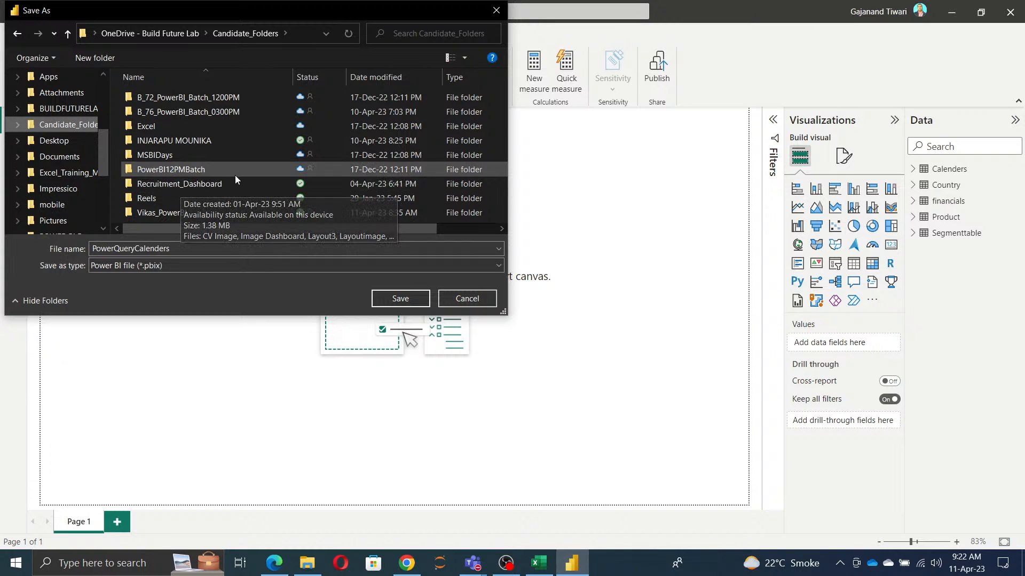
pyautogui.doubleClick(156, 214)
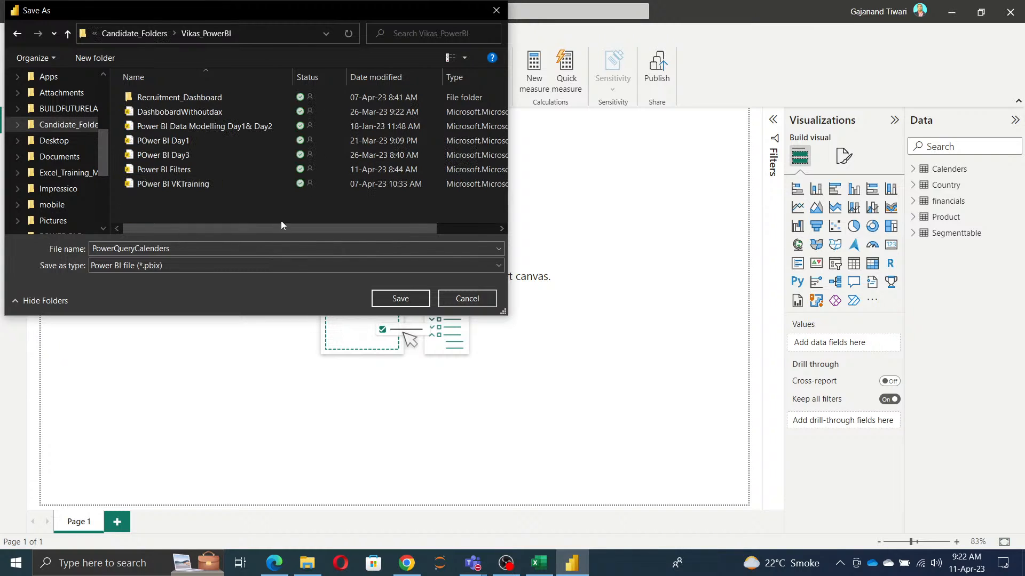
pyautogui.click(403, 299)
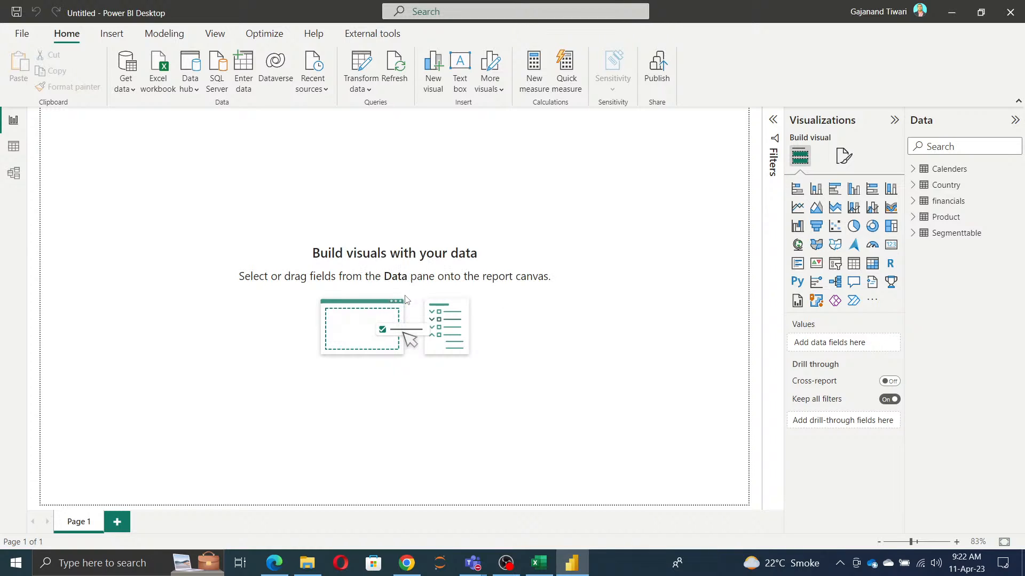
# Step: Open the model view and collapse the Properties and Data panes
pyautogui.click(14, 176)
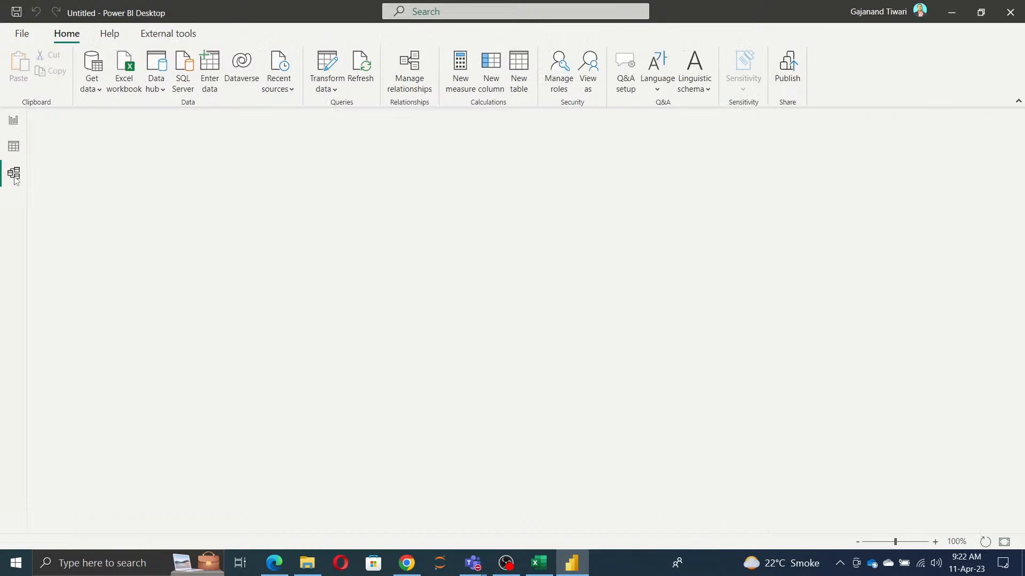
pyautogui.click(824, 120)
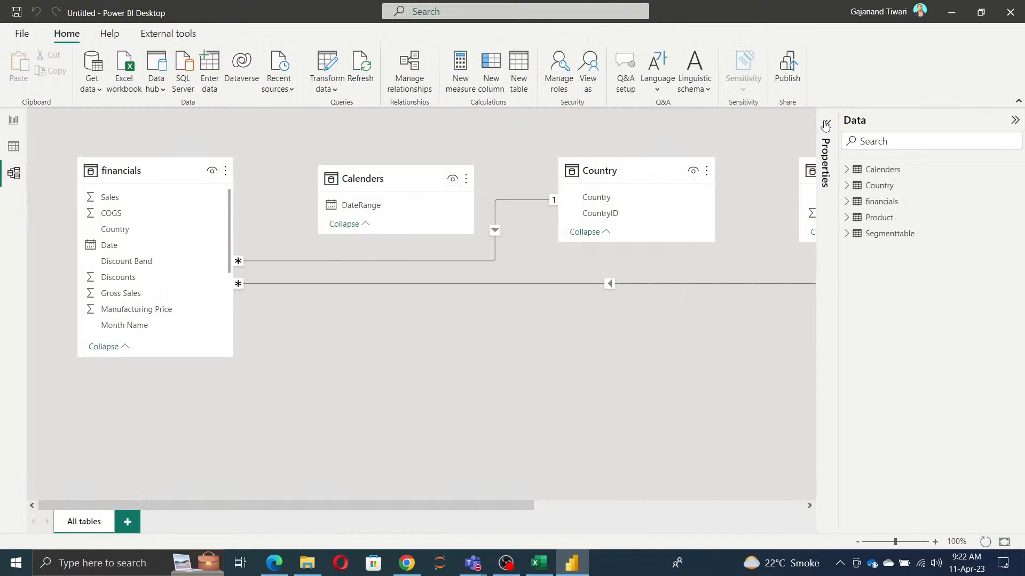
pyautogui.click(1015, 120)
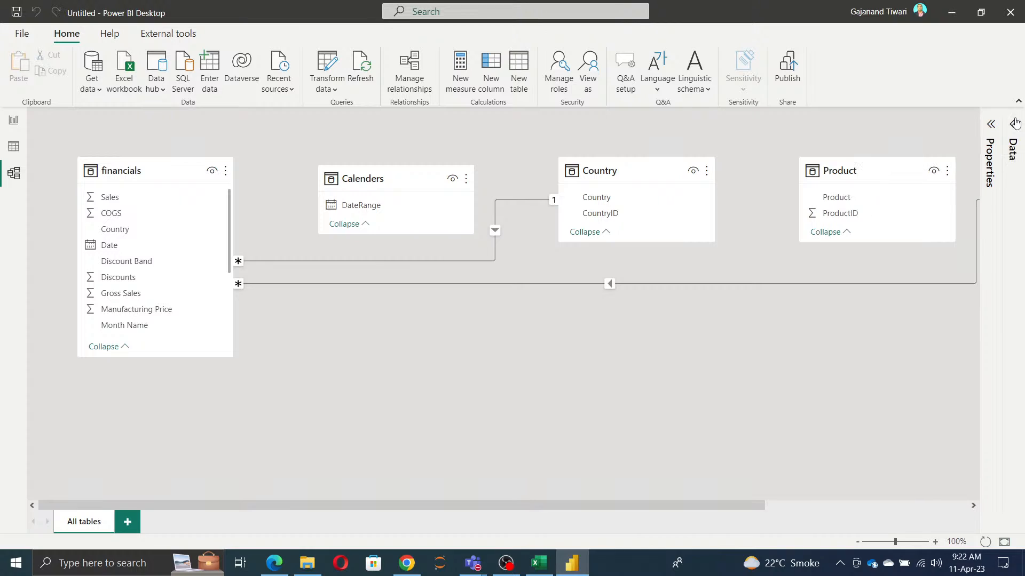
# Step: Delete the existing relationships that link financials to Segmenttable and to Country
pyautogui.rightClick(584, 283)
pyautogui.click(593, 294)
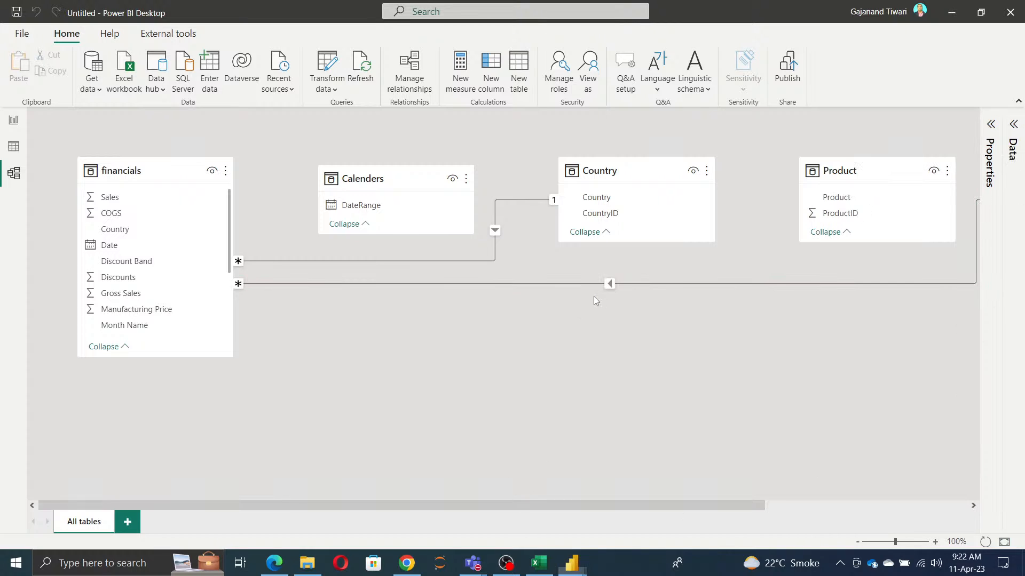
pyautogui.click(592, 306)
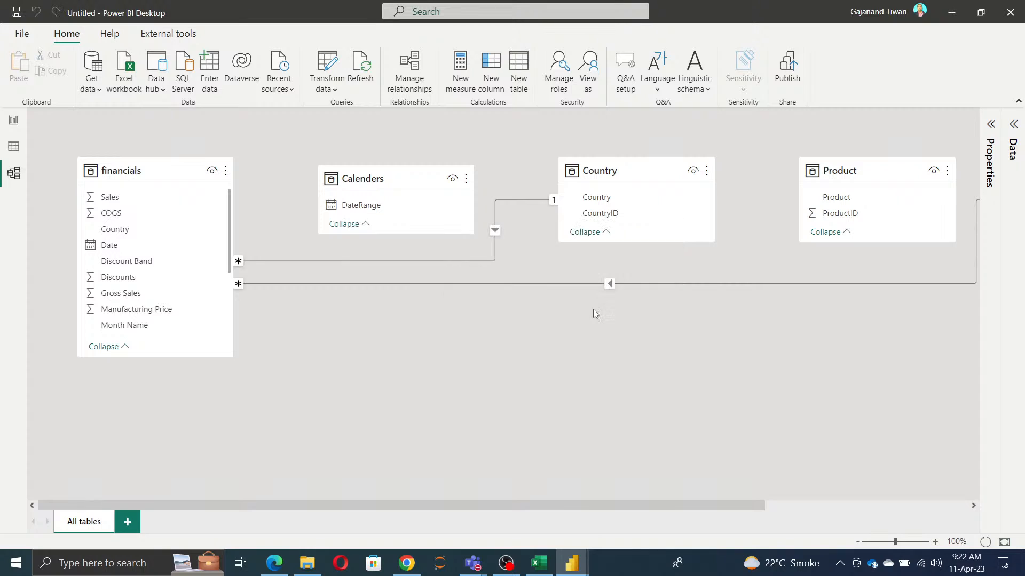
pyautogui.rightClick(495, 212)
pyautogui.click(505, 219)
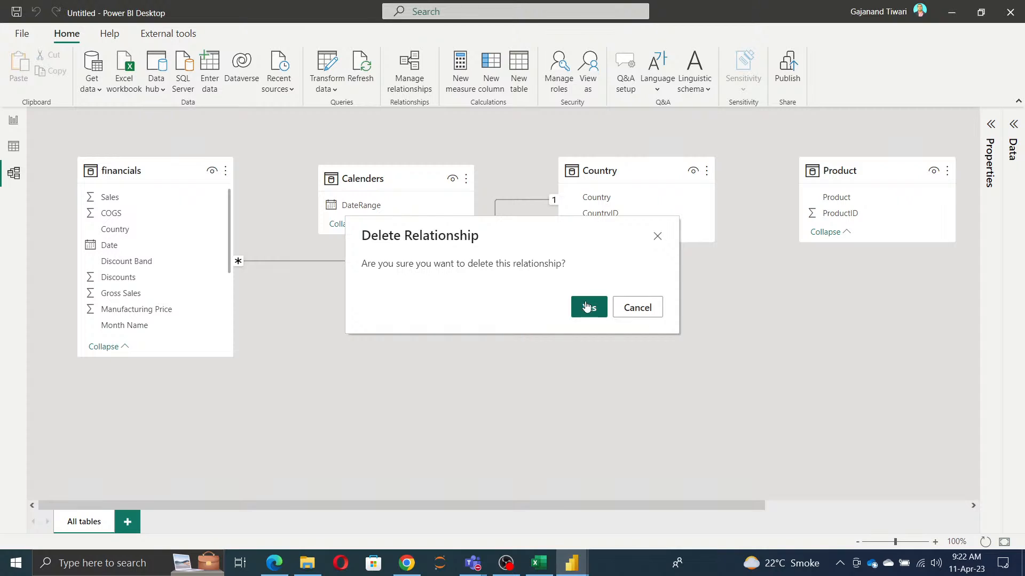
pyautogui.click(586, 306)
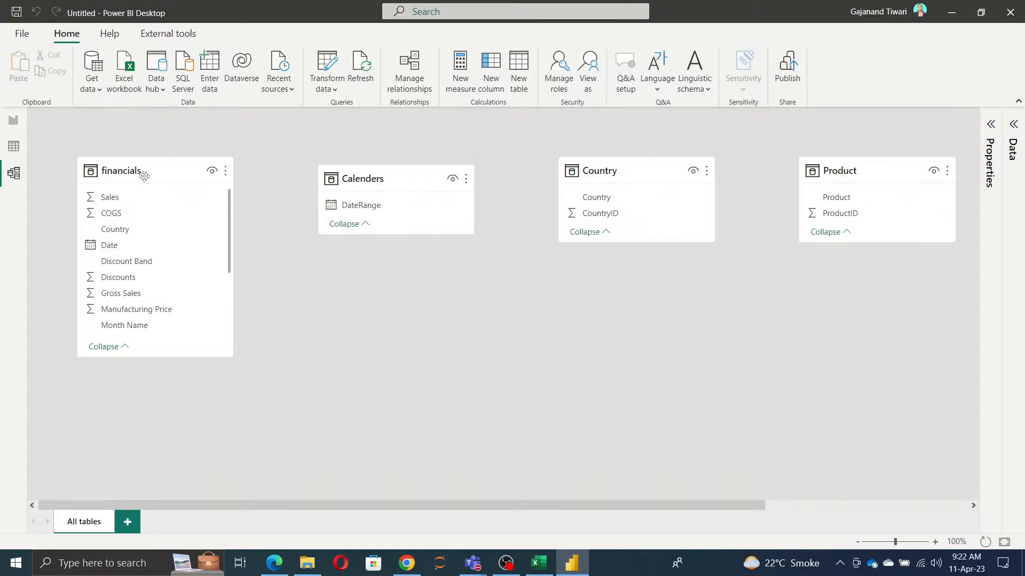
# Step: Arrange the model with financials in the middle, Calenders above Country on its left, and Product on its right
pyautogui.moveTo(144, 176); pyautogui.dragTo(429, 195)
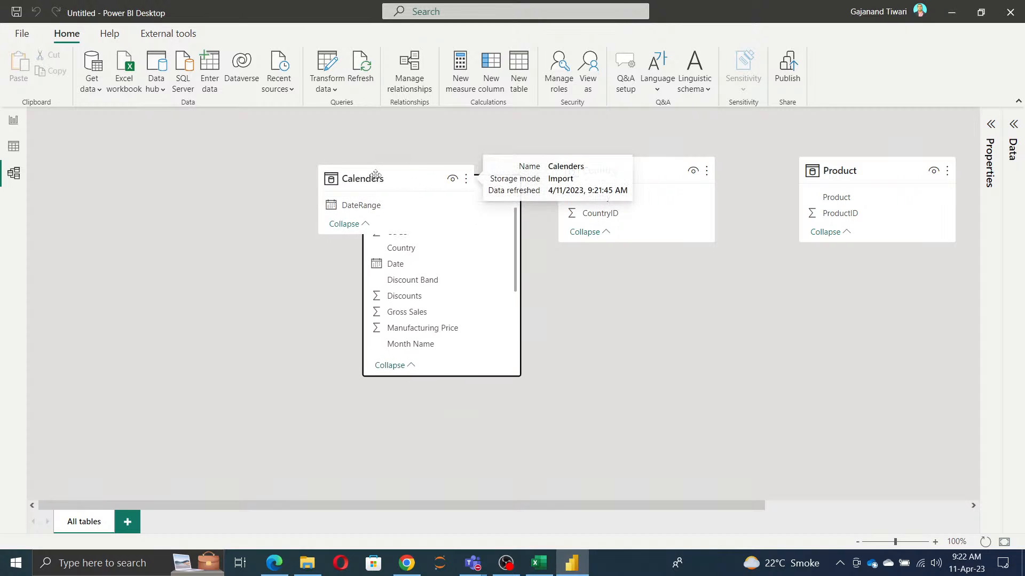
pyautogui.moveTo(375, 174); pyautogui.dragTo(225, 171)
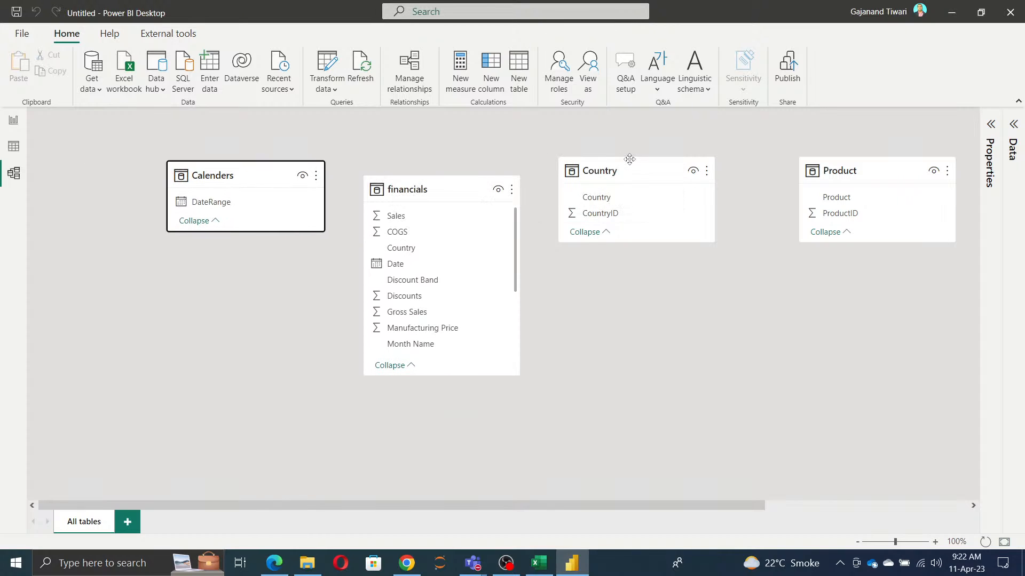
pyautogui.moveTo(629, 159); pyautogui.dragTo(237, 251)
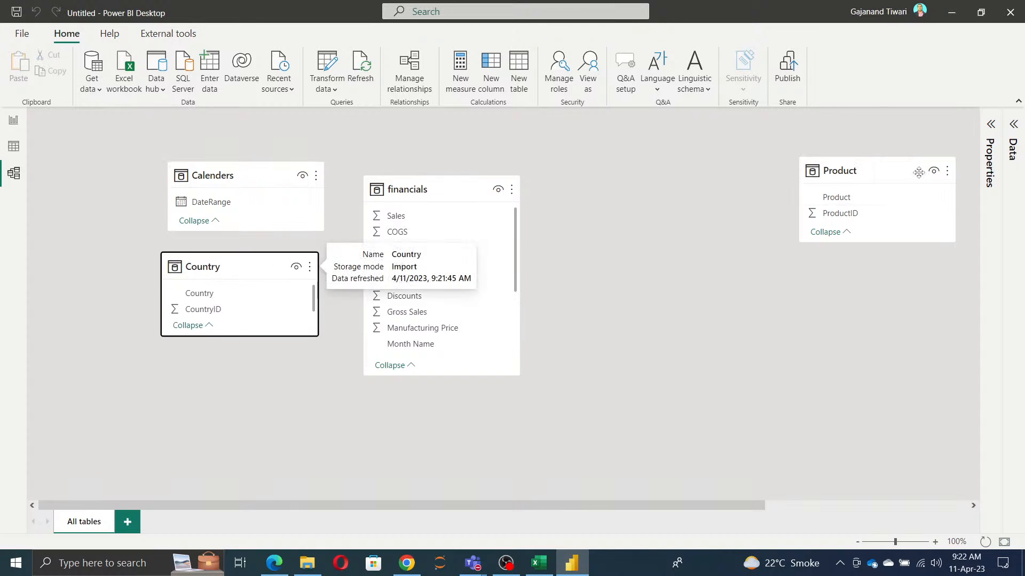
pyautogui.moveTo(918, 173); pyautogui.dragTo(656, 182)
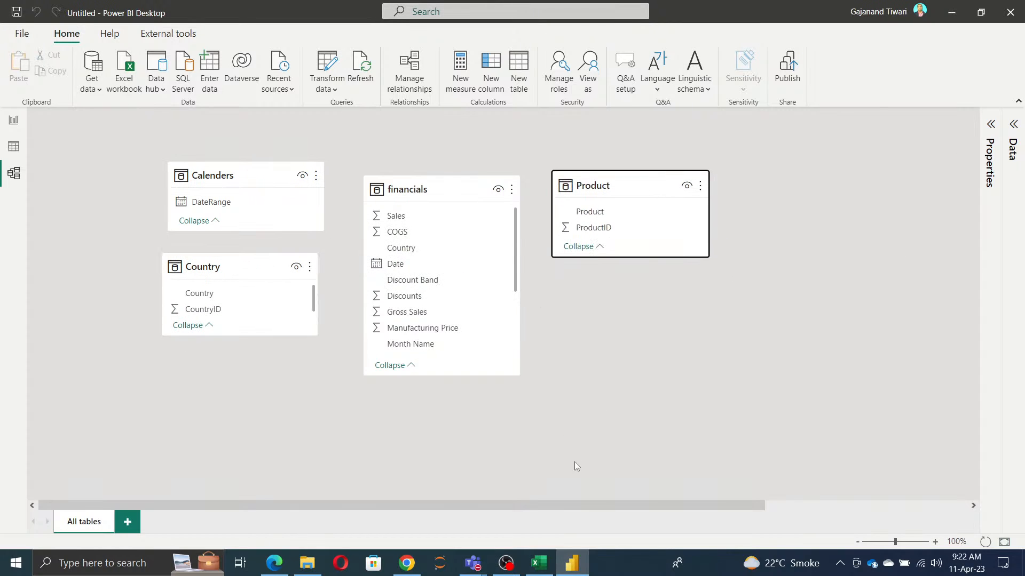
# Step: Try a separate model layout filled by Auto layout, and delete that layout
pyautogui.click(131, 526)
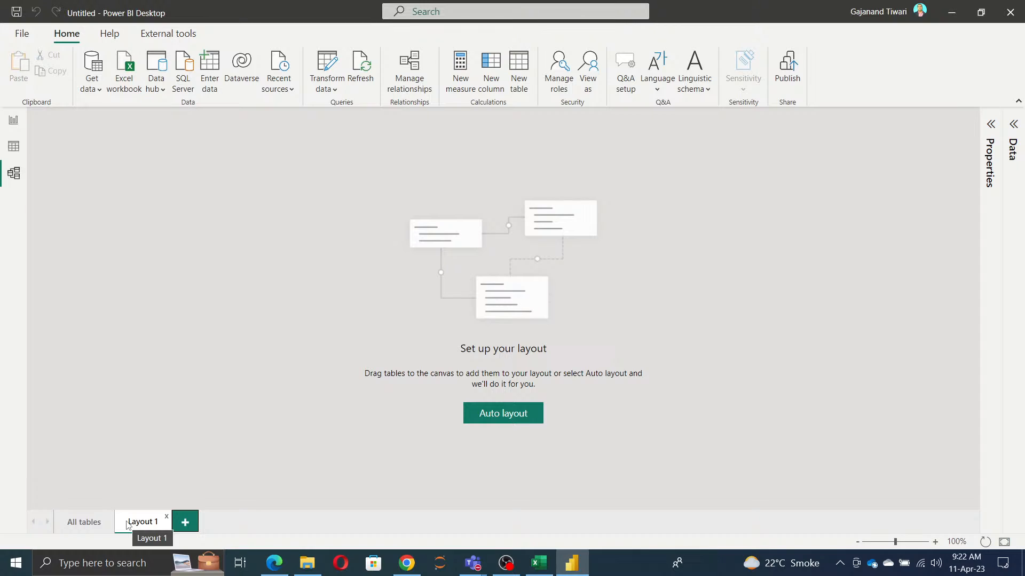
pyautogui.click(501, 416)
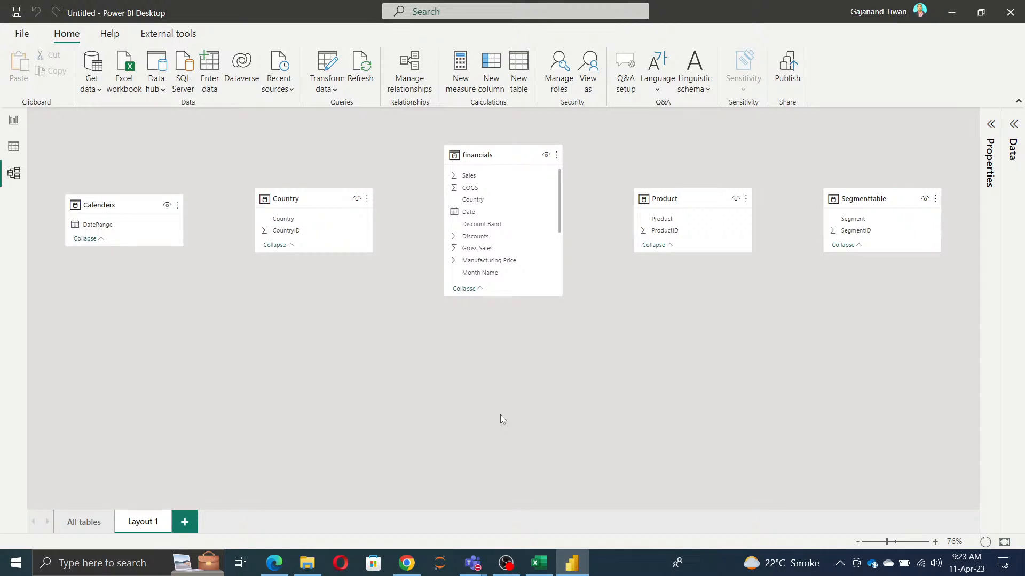
pyautogui.click(165, 522)
pyautogui.click(577, 308)
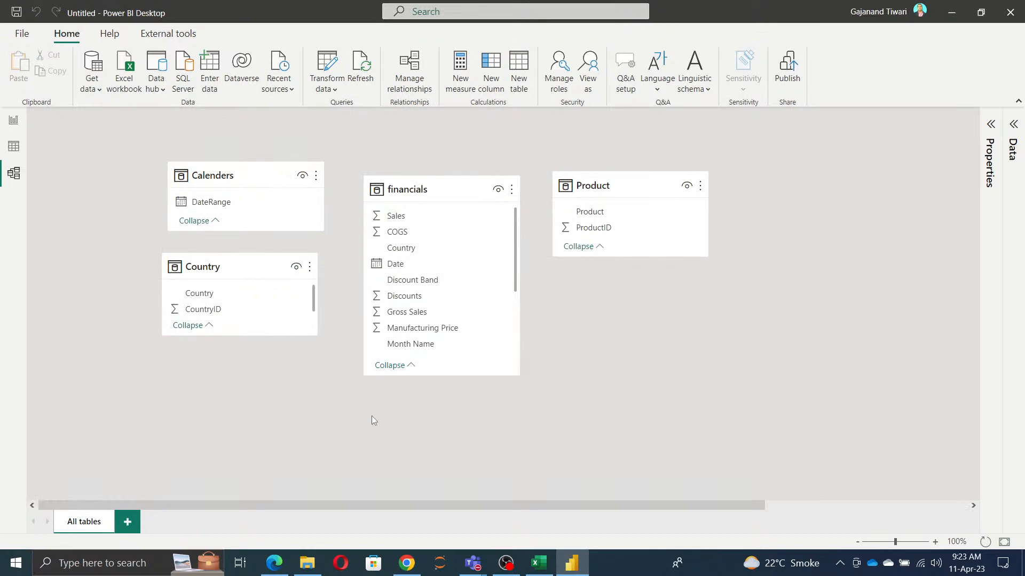
# Step: Shift the Calenders and Country tables slightly closer to the financials table
pyautogui.moveTo(238, 176); pyautogui.dragTo(249, 181)
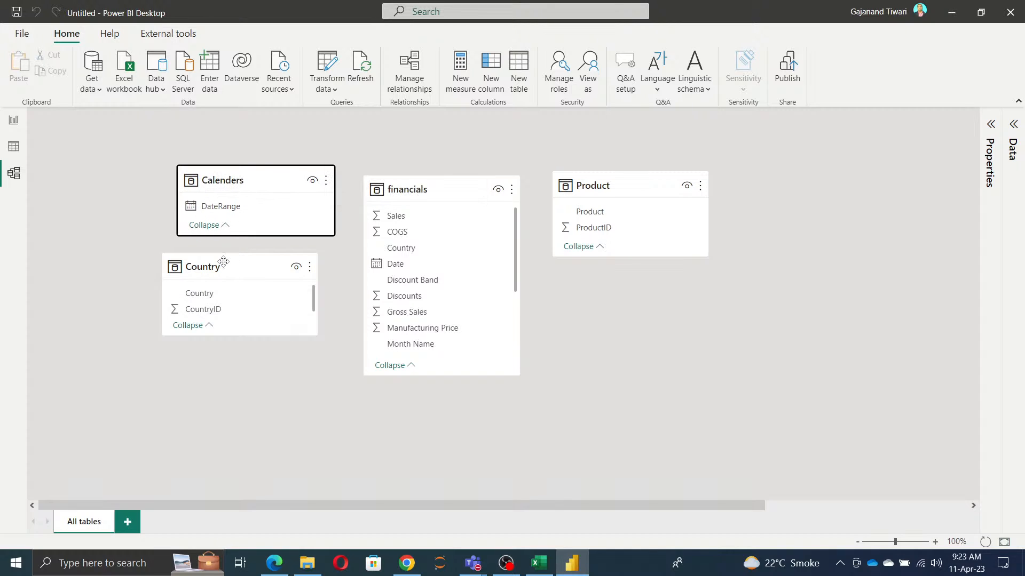
pyautogui.moveTo(223, 262); pyautogui.dragTo(233, 270)
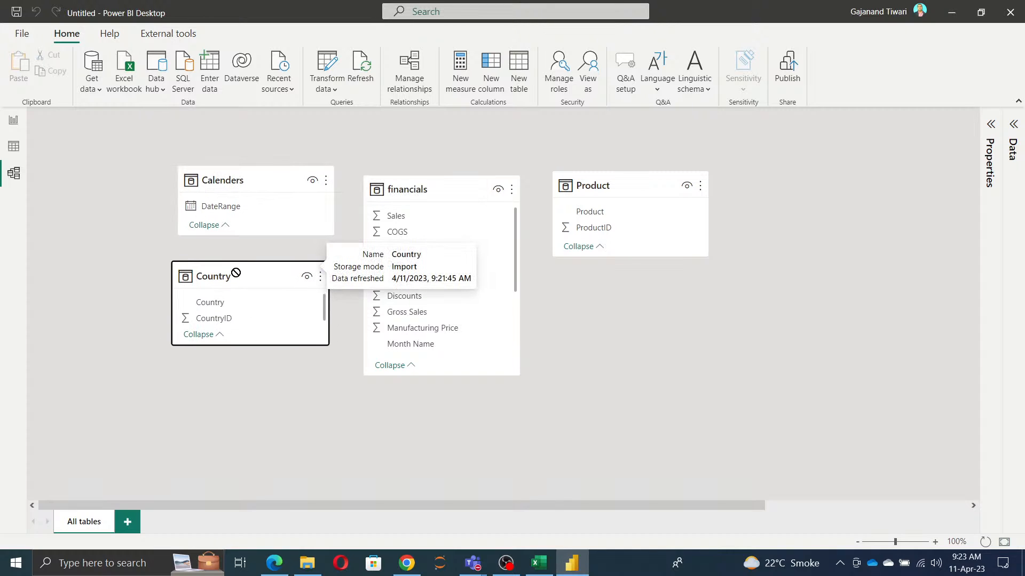
# Step: Switch to the Edge browser and search Google for "sql joins"
pyautogui.click(277, 546)
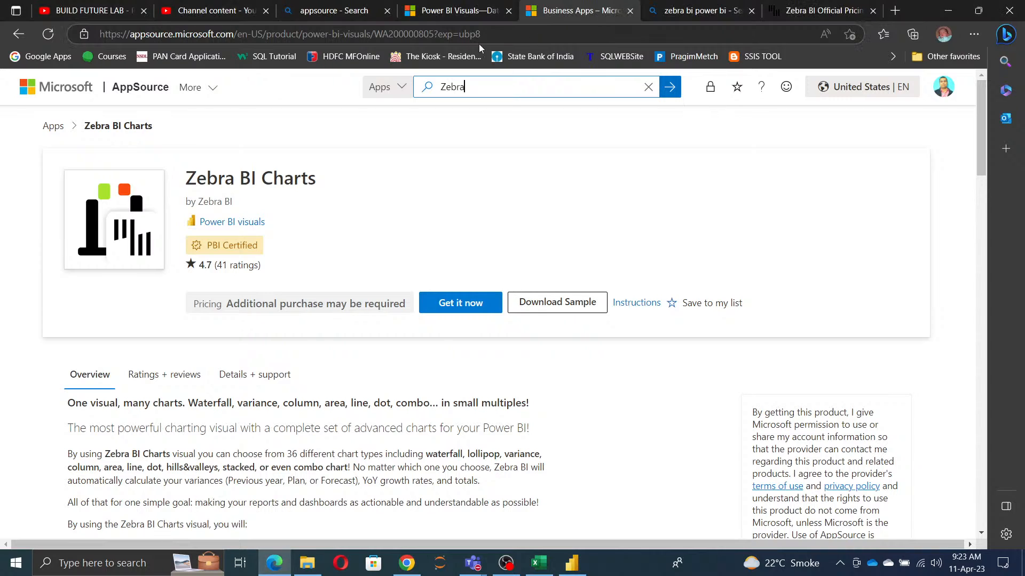
pyautogui.click(506, 35)
pyautogui.write('g')
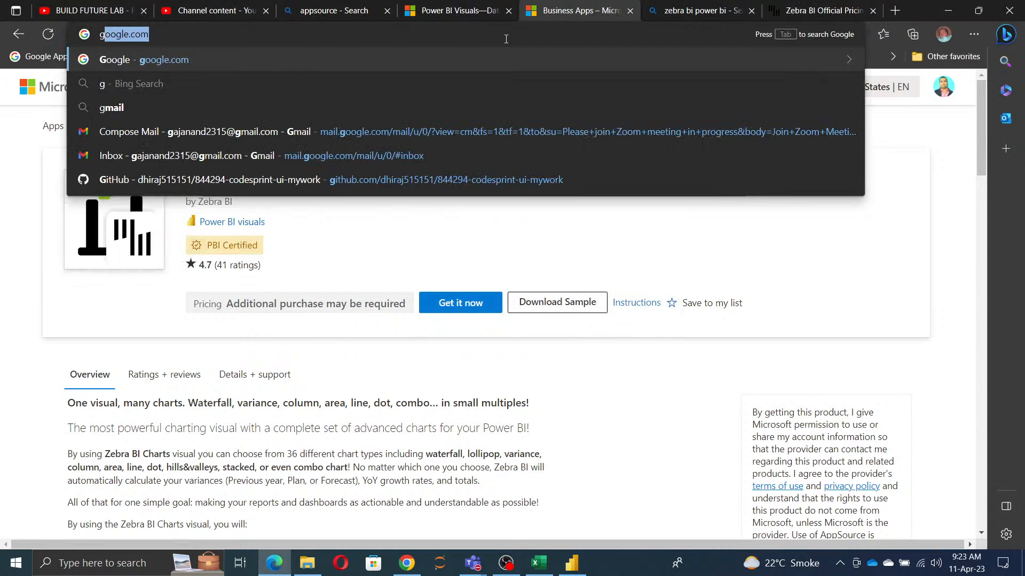
pyautogui.write('oo')
pyautogui.press('Return')
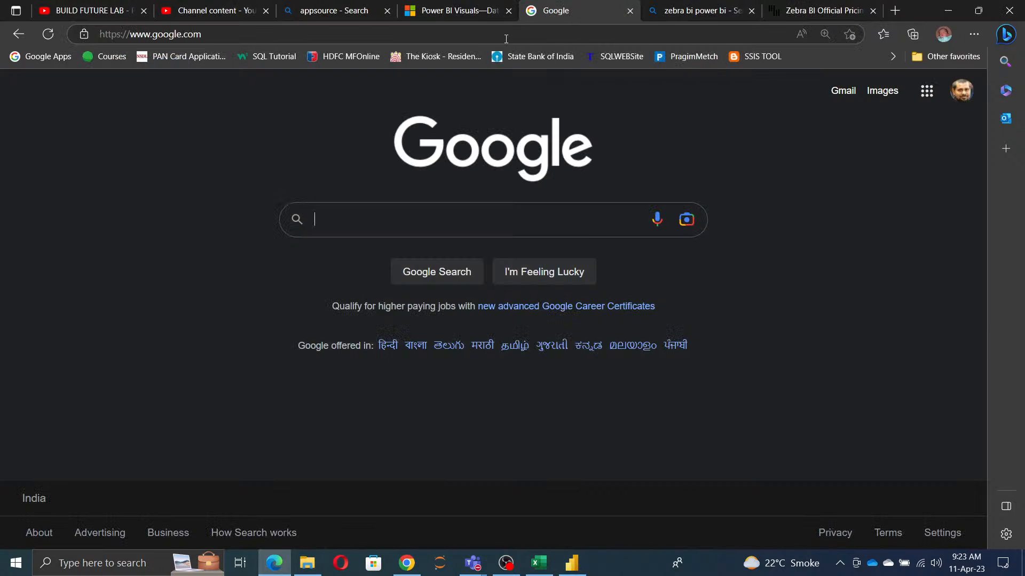
pyautogui.write('sql join')
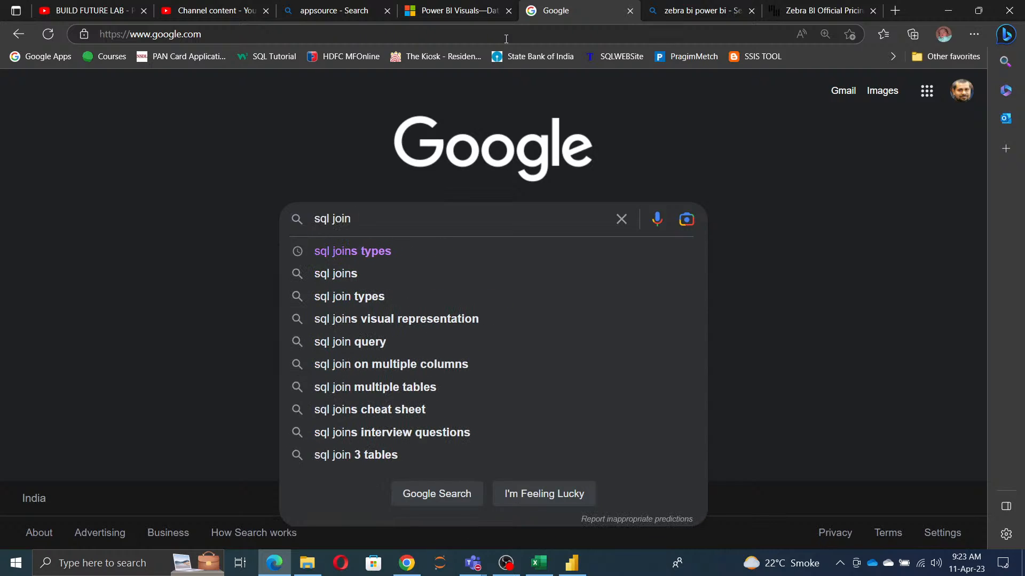
pyautogui.press('Down')
pyautogui.press('Down')
pyautogui.press('Return')
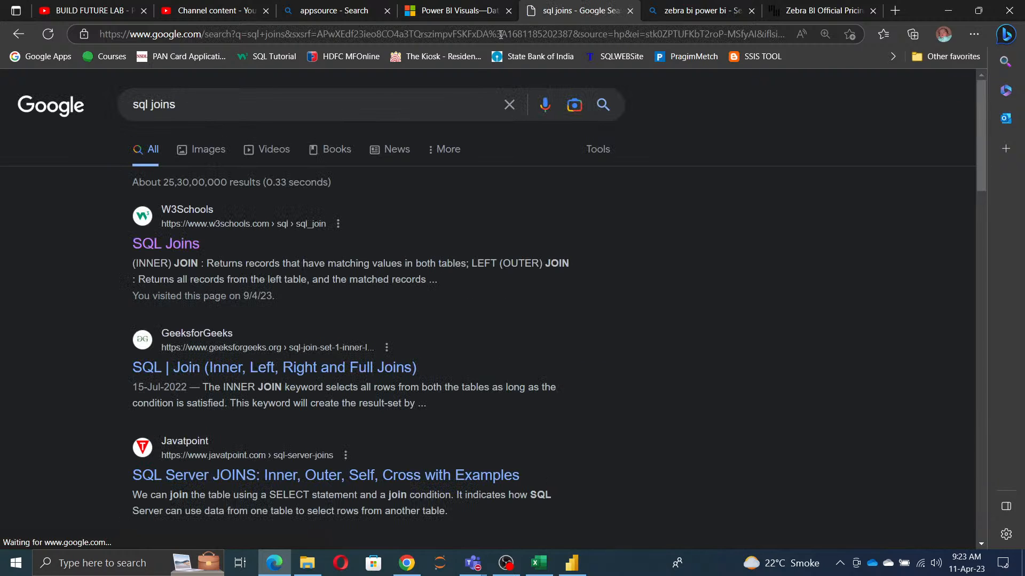
# Step: Open the W3Schools SQL Joins result in a separate tab and view its diagrams of the four join types
pyautogui.rightClick(175, 244)
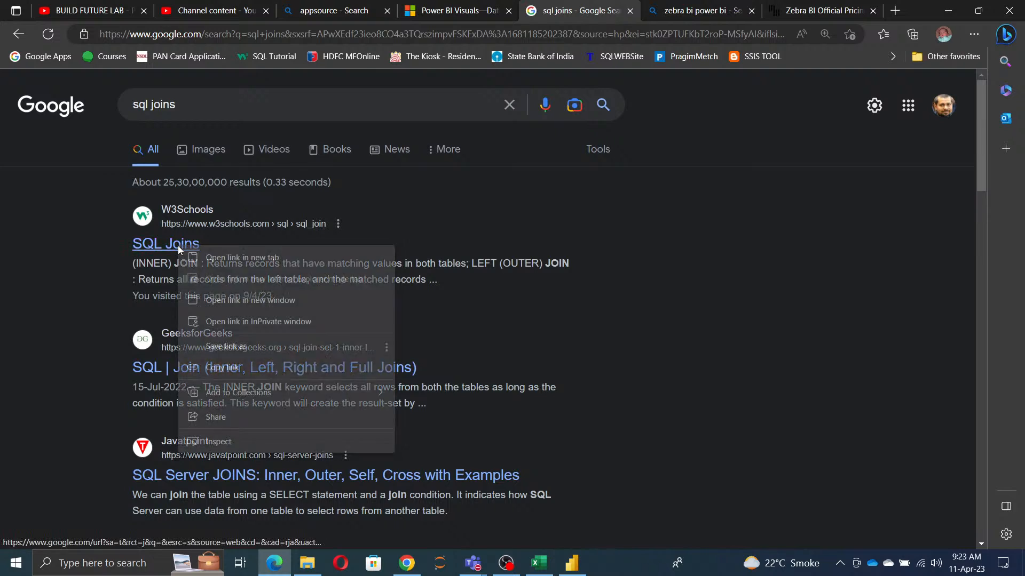
pyautogui.click(211, 258)
pyautogui.click(613, 11)
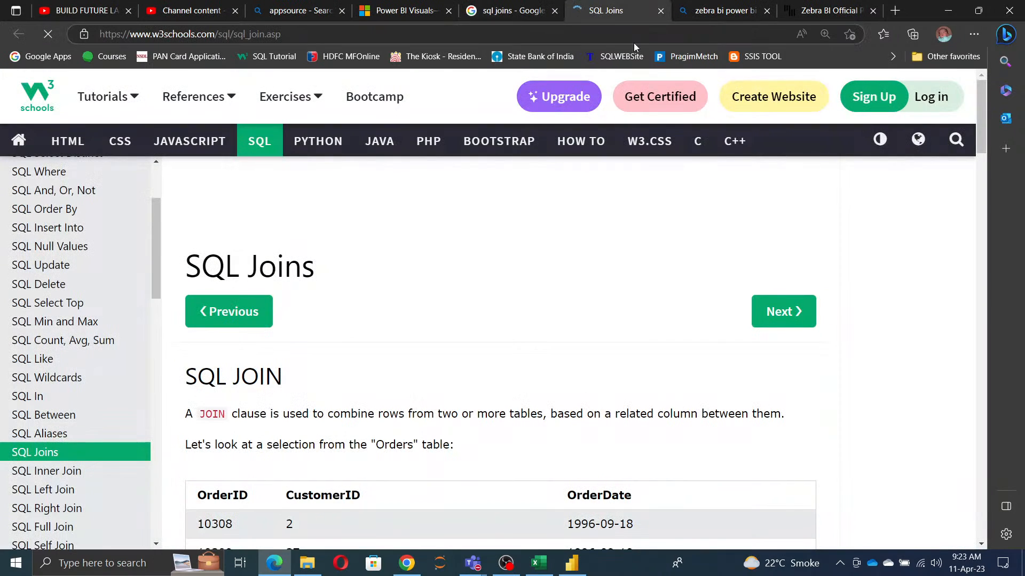
pyautogui.scroll(-7, 439, 407)
pyautogui.scroll(-15, 439, 406)
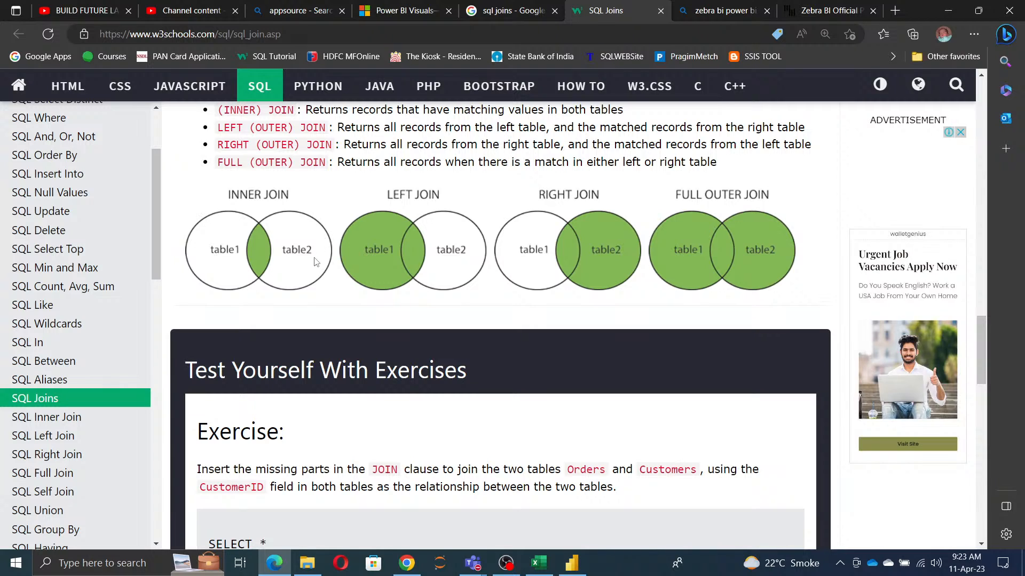
# Step: Switch to Power BI Desktop and try defining a relationship from the Date column of financials to DateRange in Calenders
pyautogui.click(572, 563)
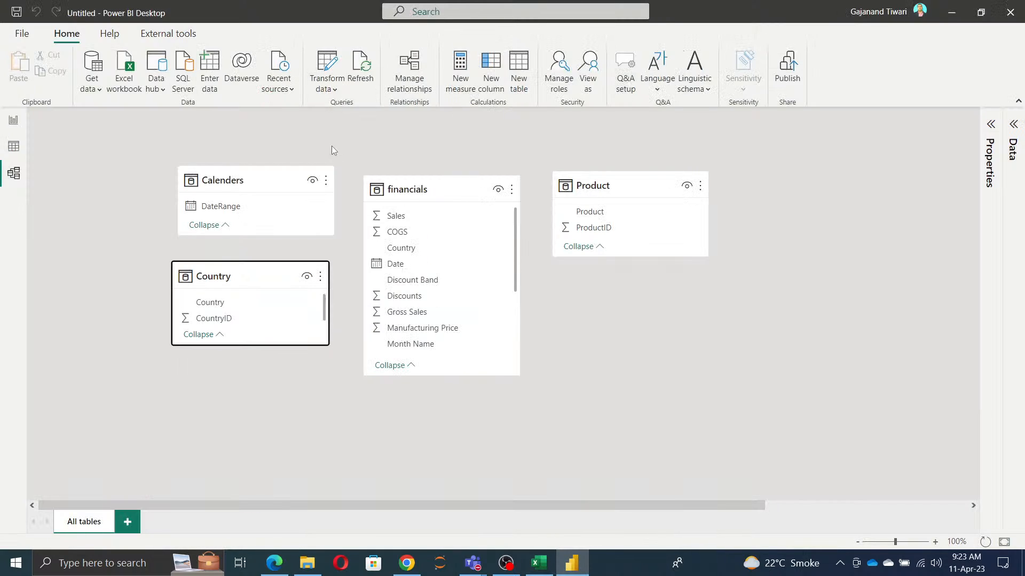
pyautogui.click(402, 77)
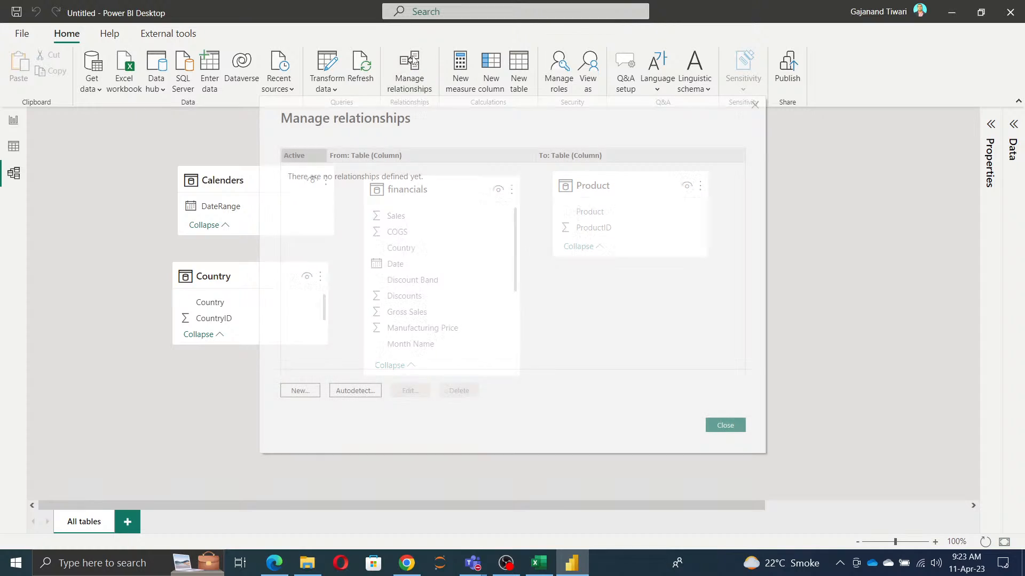
pyautogui.click(304, 396)
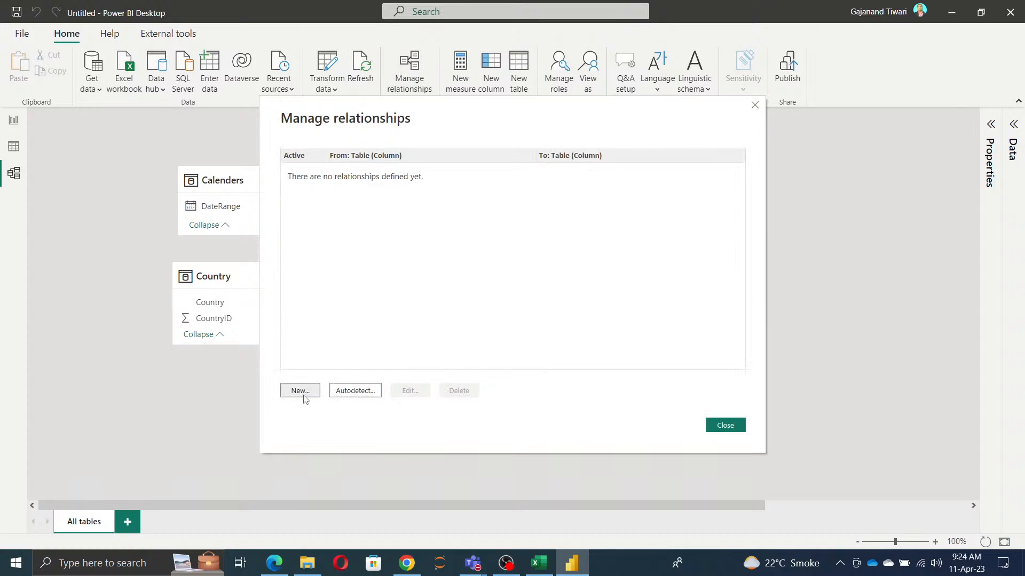
pyautogui.click(449, 156)
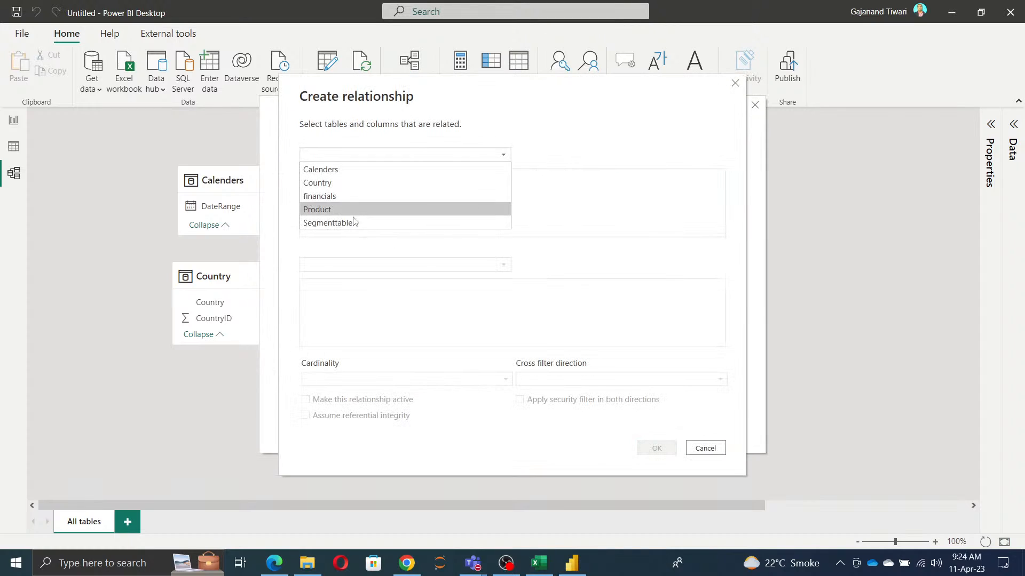
pyautogui.click(347, 196)
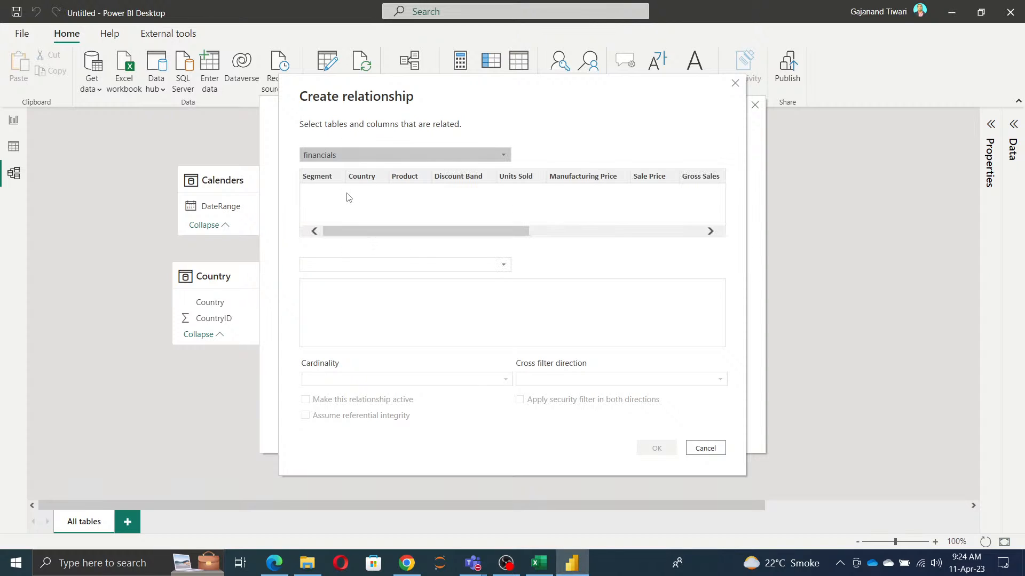
pyautogui.click(343, 265)
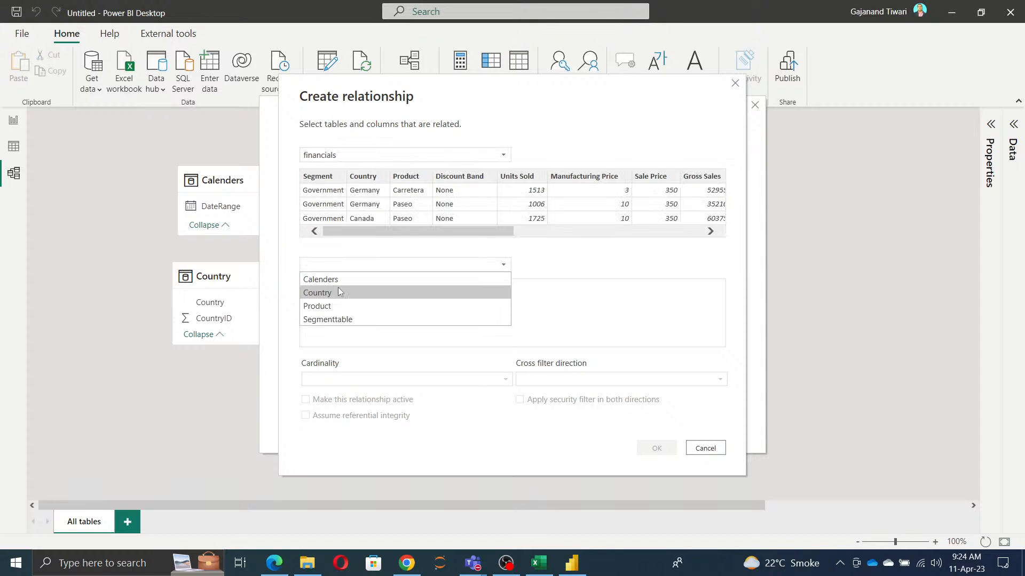
pyautogui.click(331, 279)
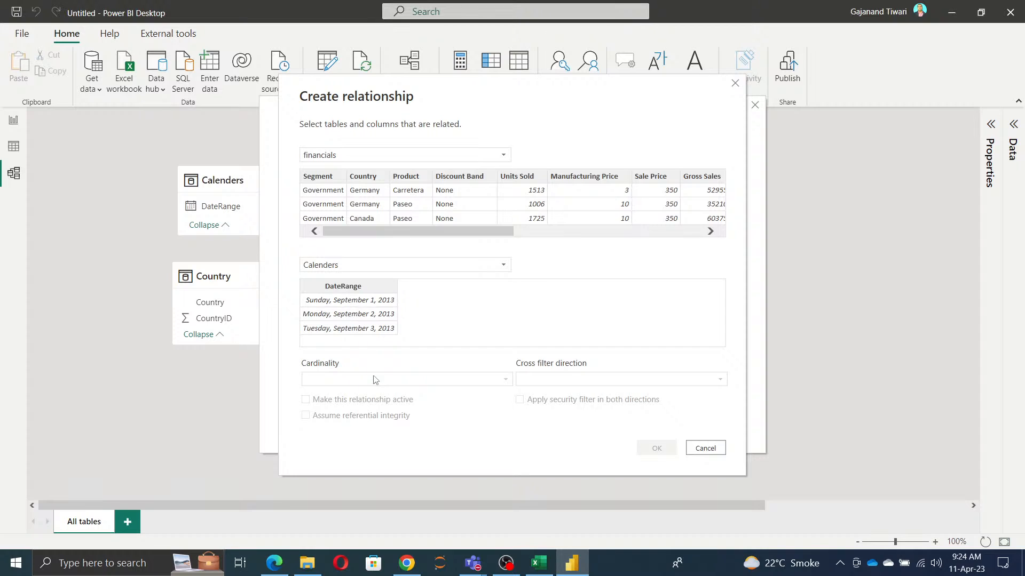
pyautogui.moveTo(367, 237); pyautogui.dragTo(539, 236)
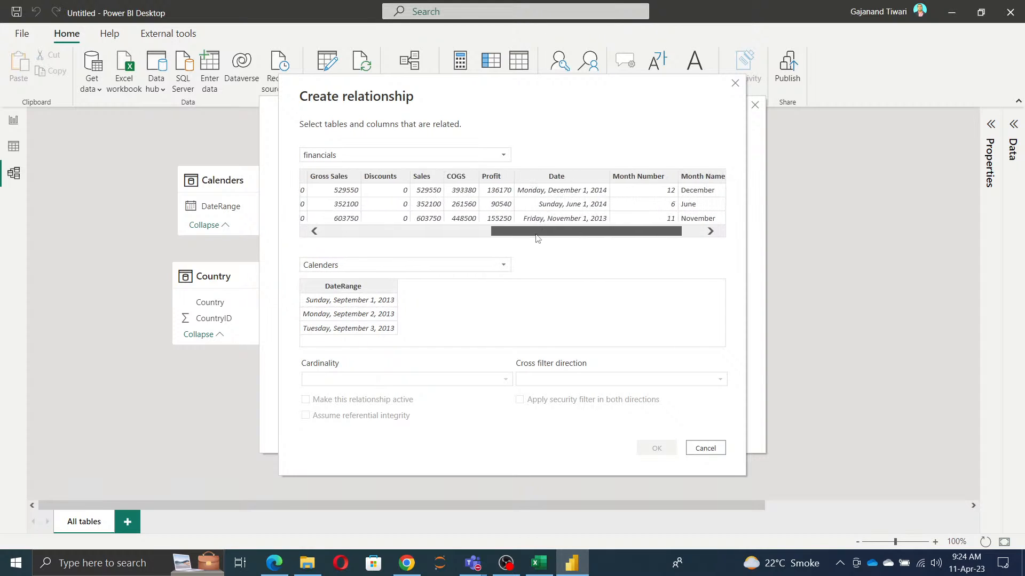
pyautogui.click(564, 179)
pyautogui.click(354, 288)
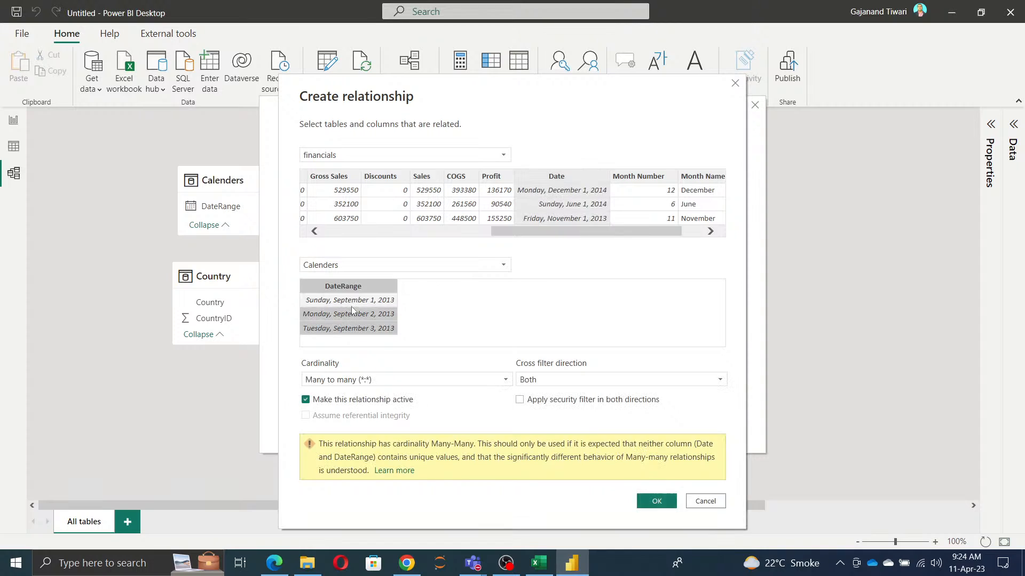
# Step: Compare the relationship's cardinality options with the SQL join diagrams in the browser, and discard the relationship without creating it
pyautogui.click(369, 380)
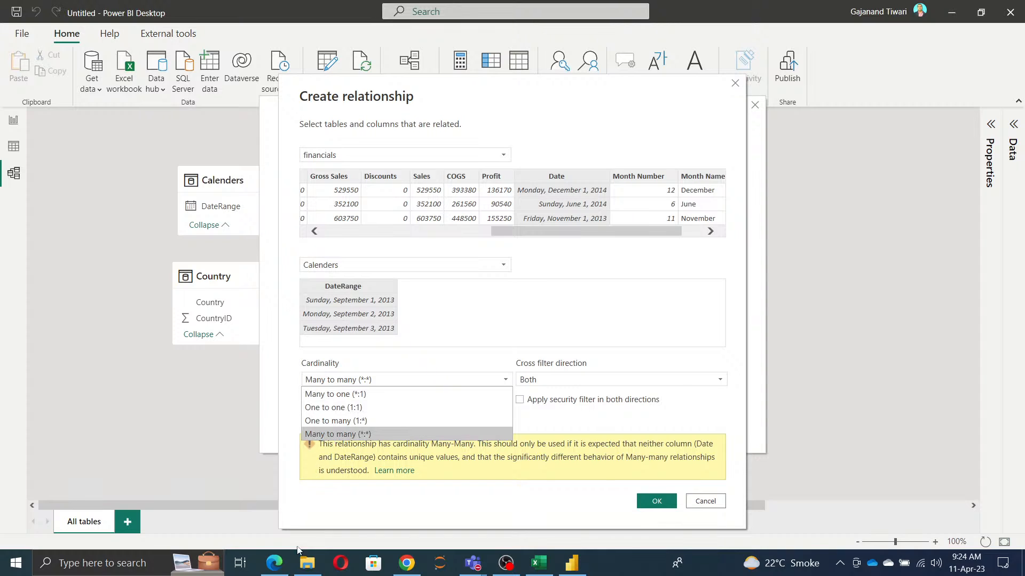
pyautogui.click(276, 566)
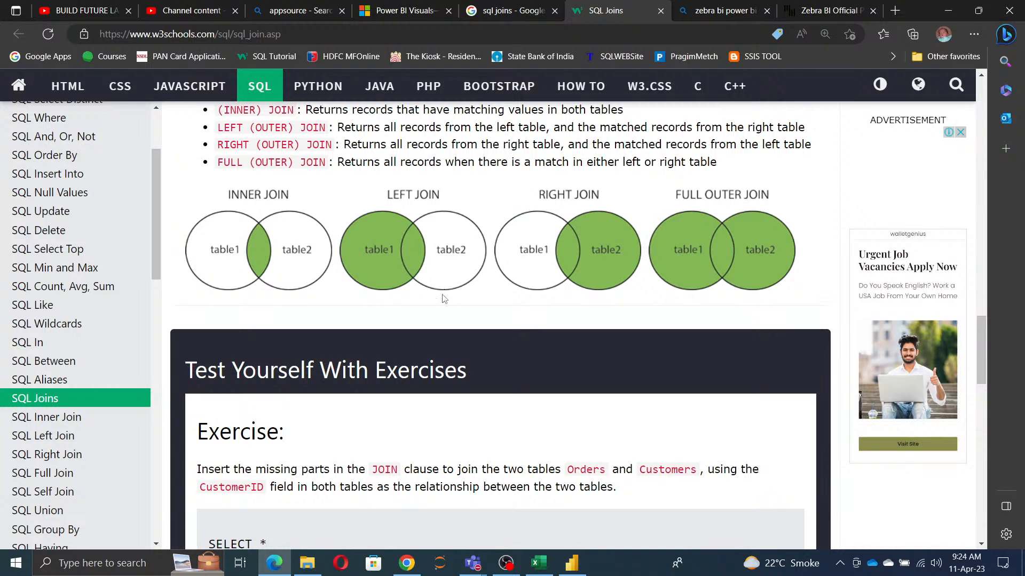
pyautogui.hotkey('alt', 'Tab')
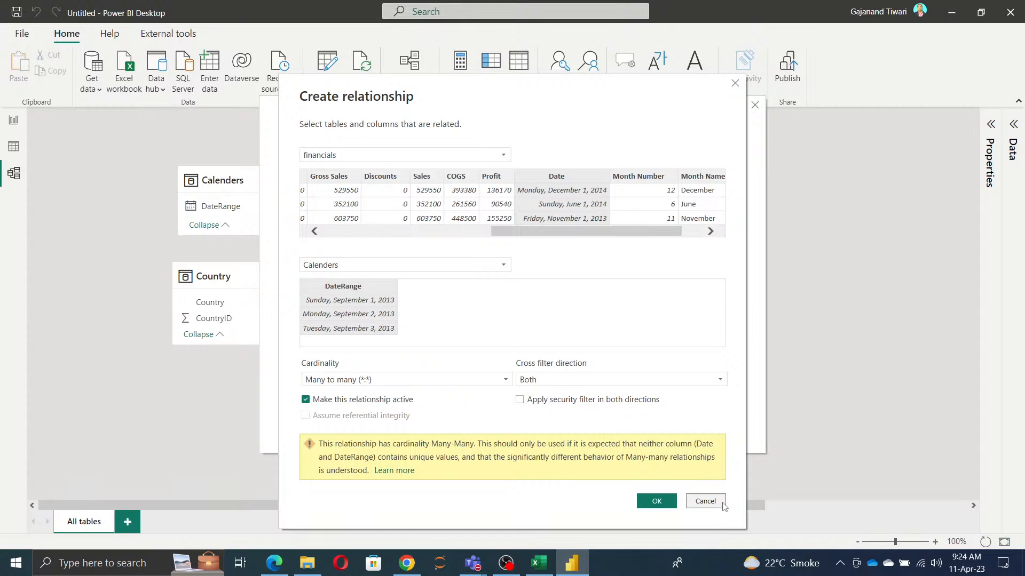
pyautogui.click(346, 380)
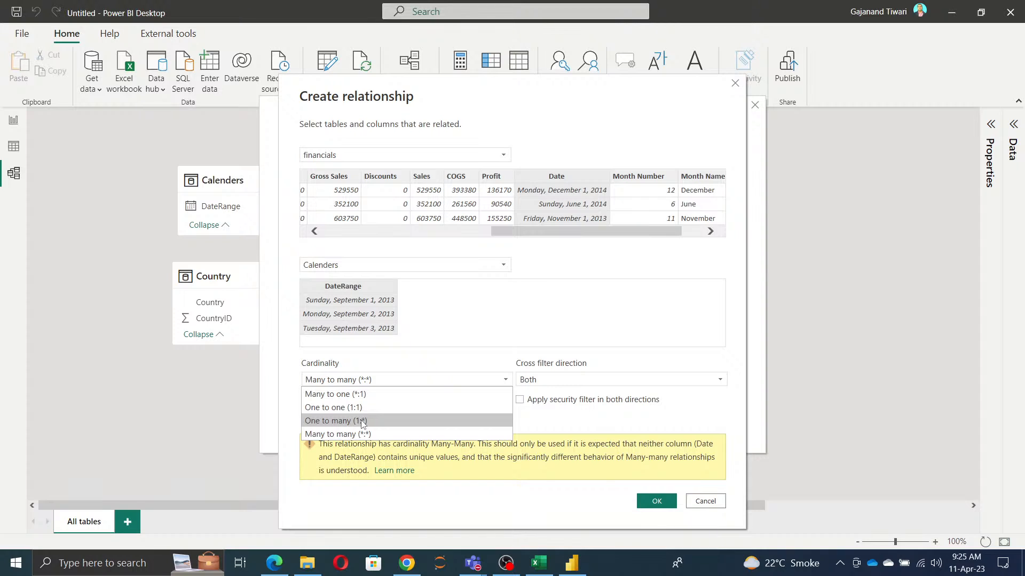
pyautogui.click(711, 505)
pyautogui.click(709, 501)
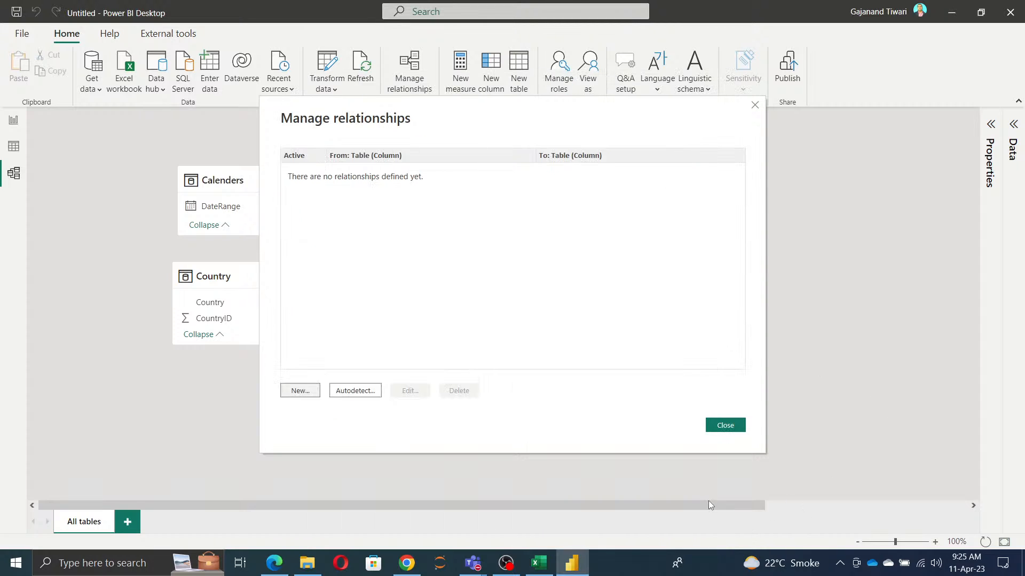
pyautogui.click(720, 427)
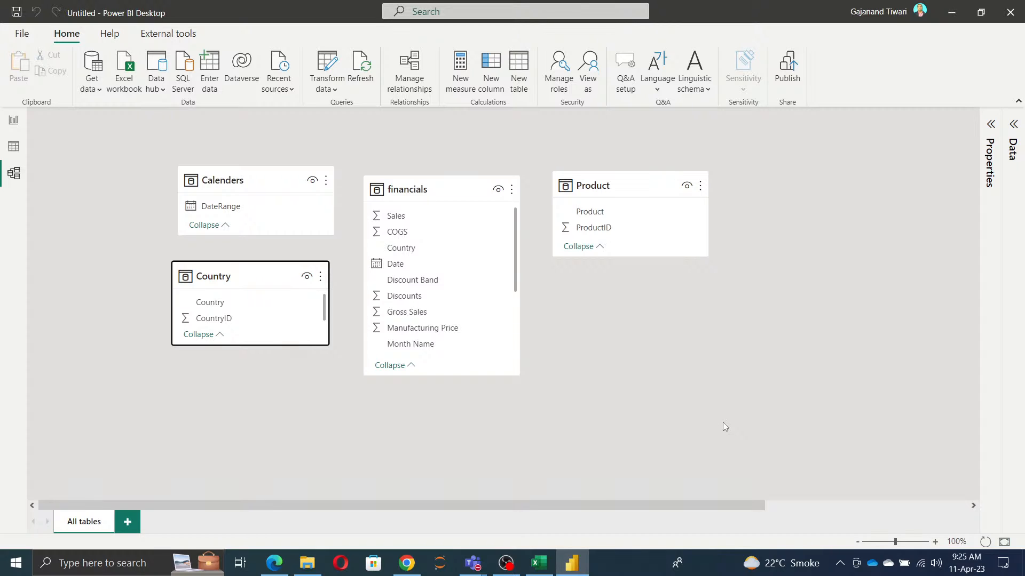
# Step: Autodetect the model's relationships and review the settings of the one between financials and Country
pyautogui.click(403, 64)
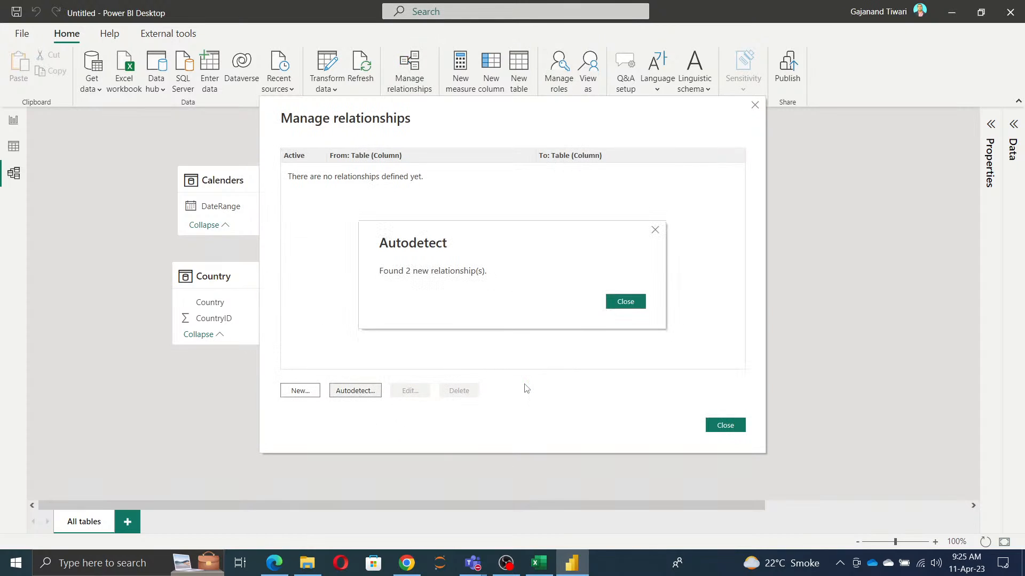
pyautogui.click(637, 301)
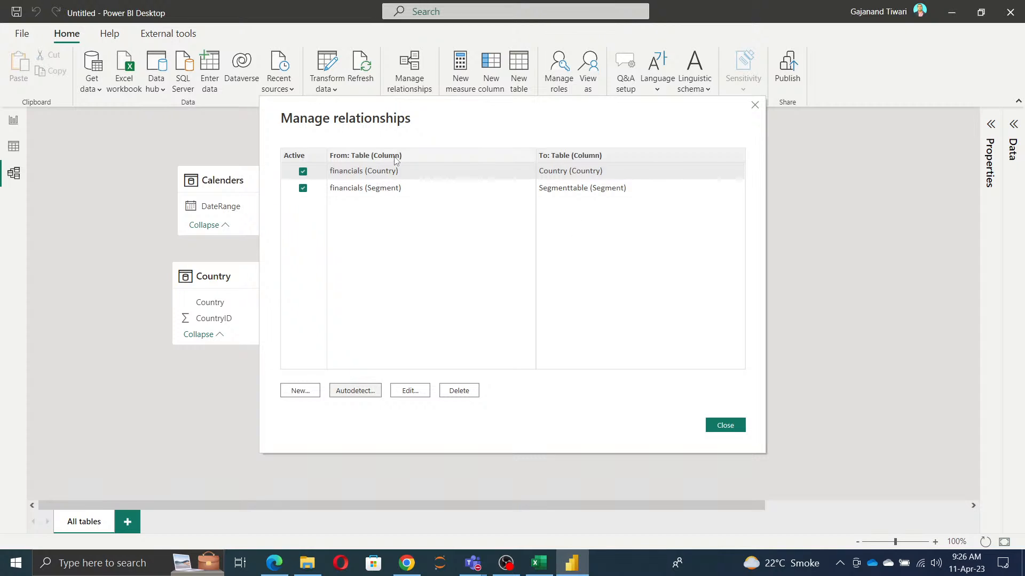
pyautogui.click(418, 390)
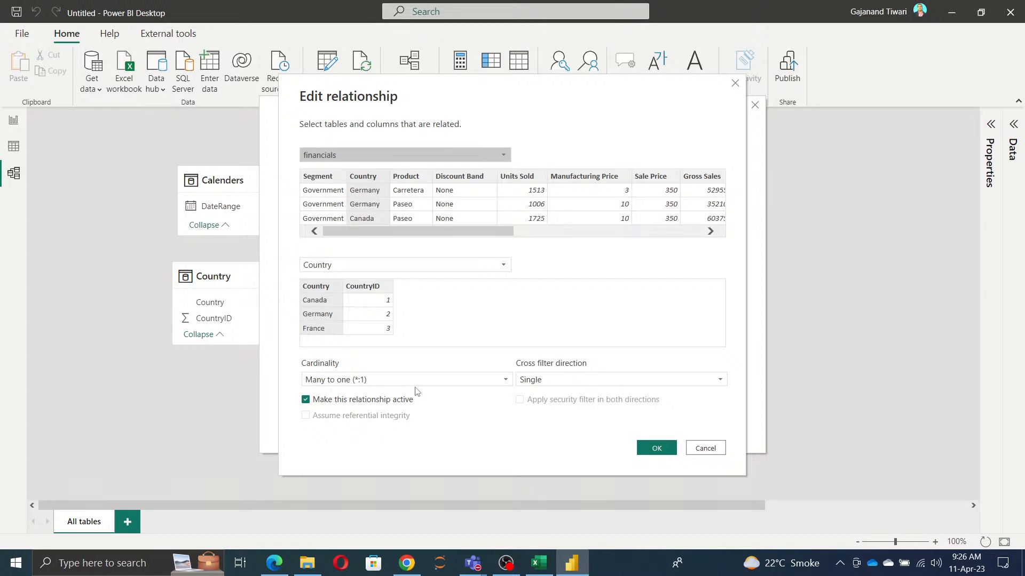
pyautogui.click(710, 449)
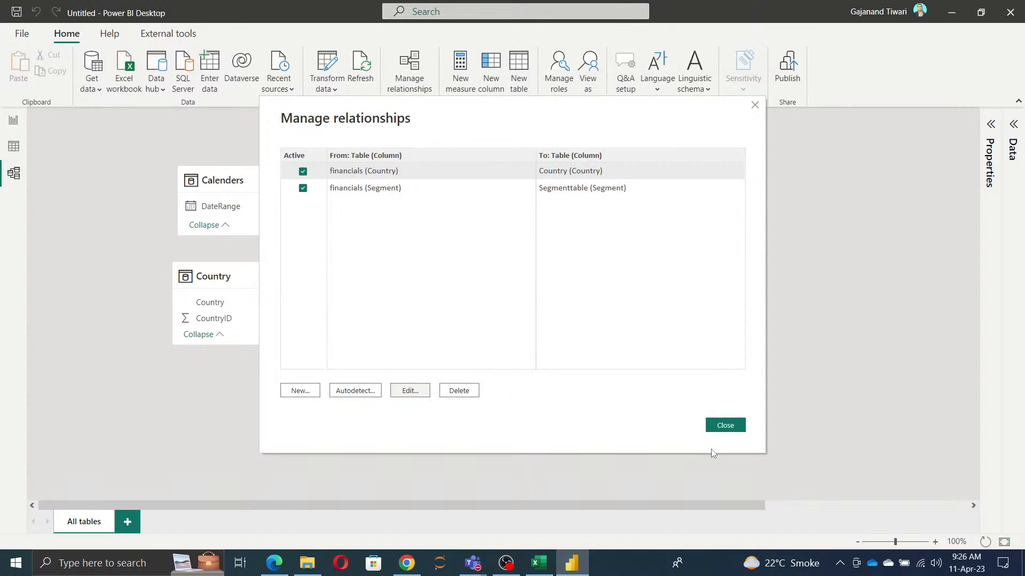
# Step: Create an active many-to-many relationship from DateRange in Calenders to Date in financials, with cross filter direction Both
pyautogui.click(300, 391)
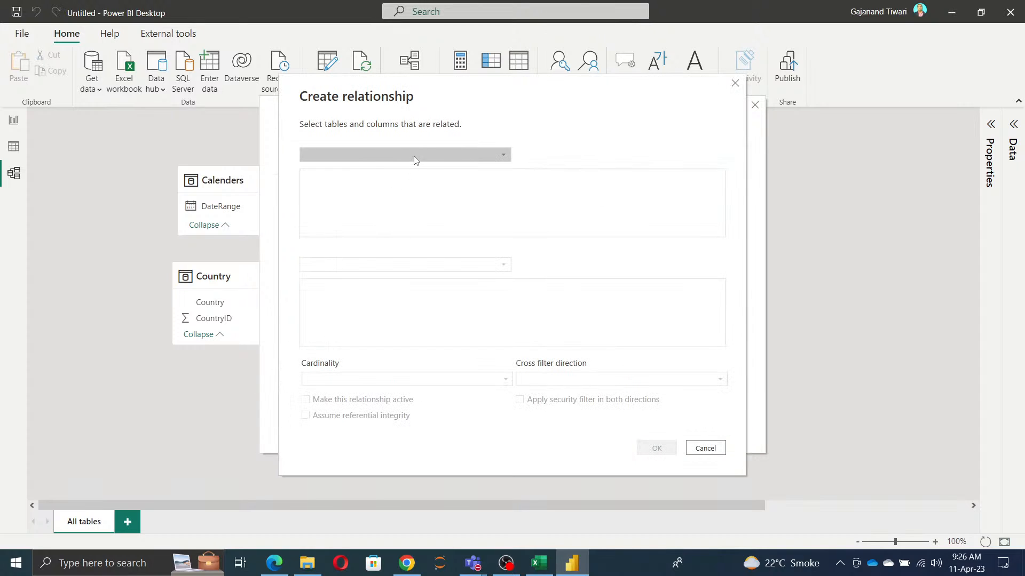
pyautogui.click(418, 154)
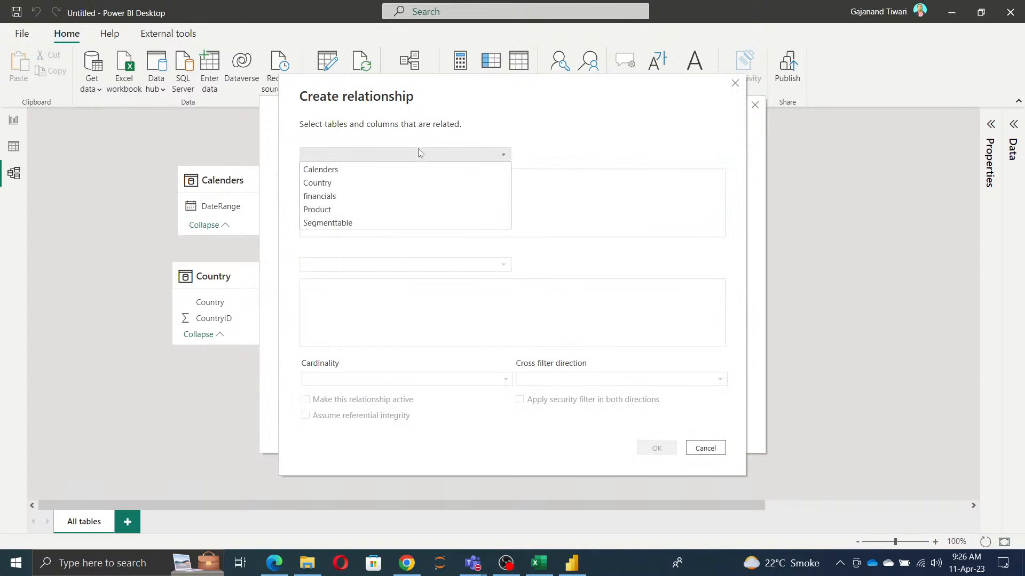
pyautogui.click(383, 169)
pyautogui.click(385, 263)
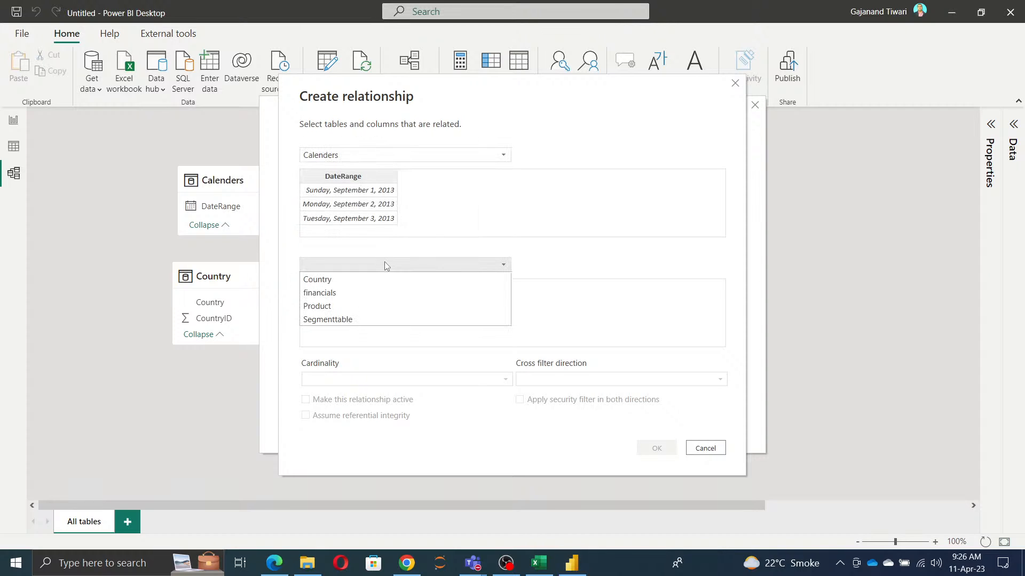
pyautogui.click(372, 293)
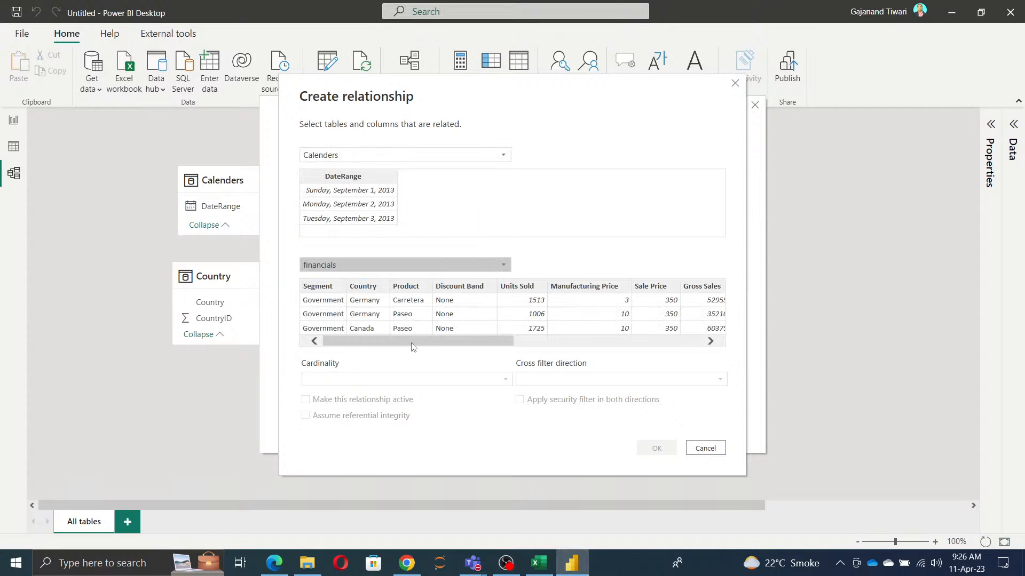
pyautogui.moveTo(411, 343); pyautogui.dragTo(589, 358)
pyautogui.click(536, 289)
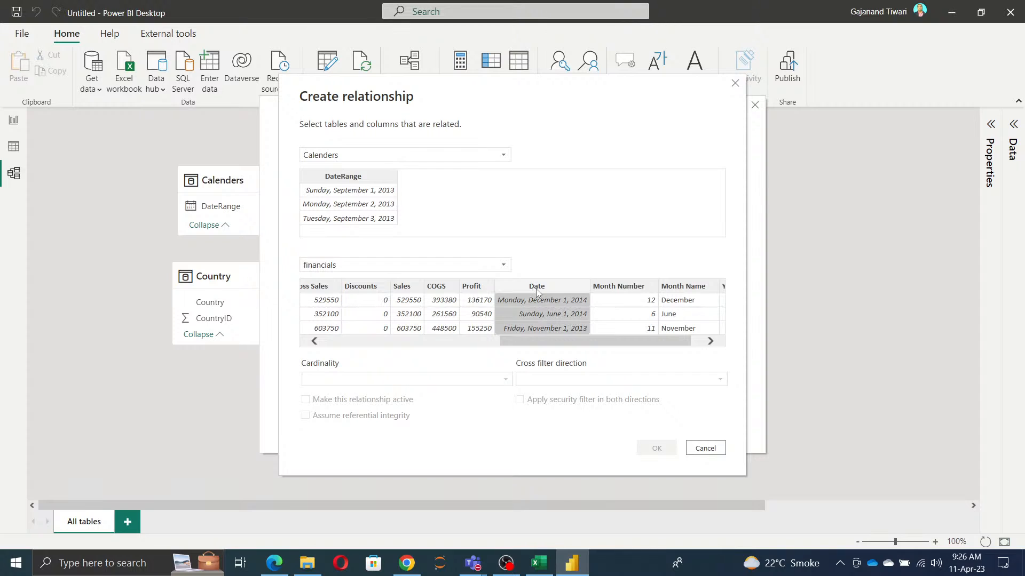
pyautogui.click(350, 176)
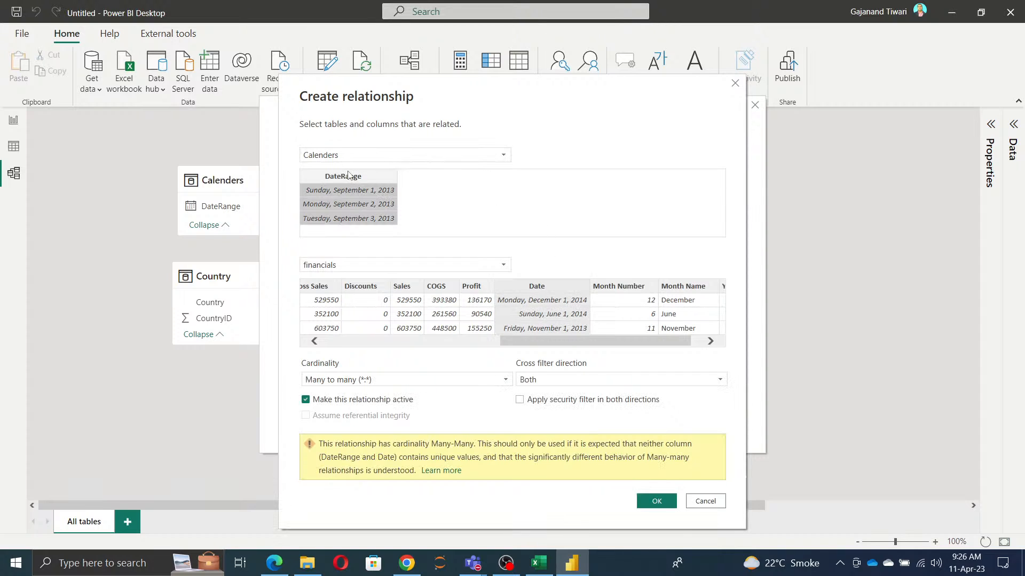
pyautogui.click(649, 502)
pyautogui.click(735, 425)
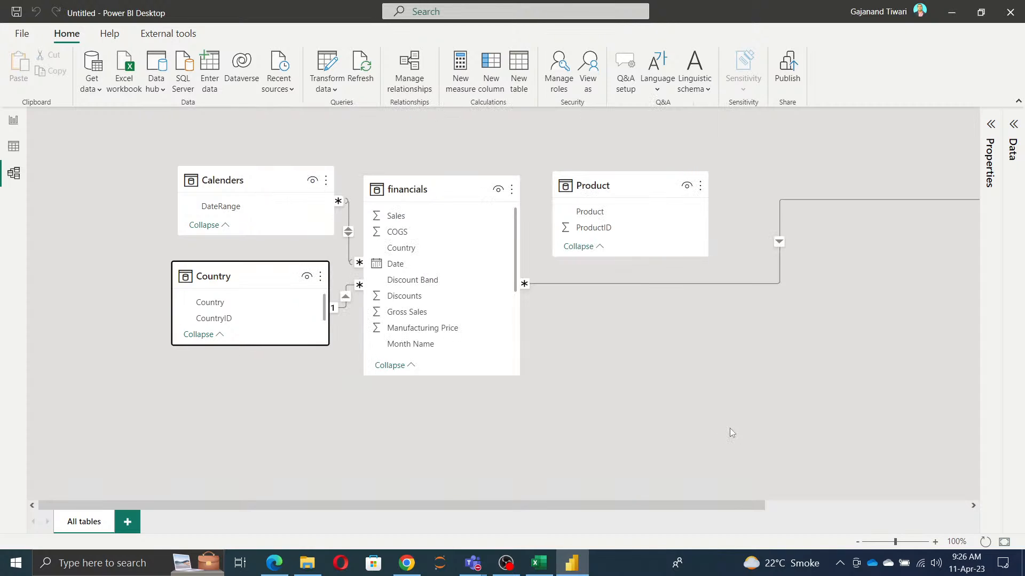
pyautogui.moveTo(665, 507); pyautogui.dragTo(946, 513)
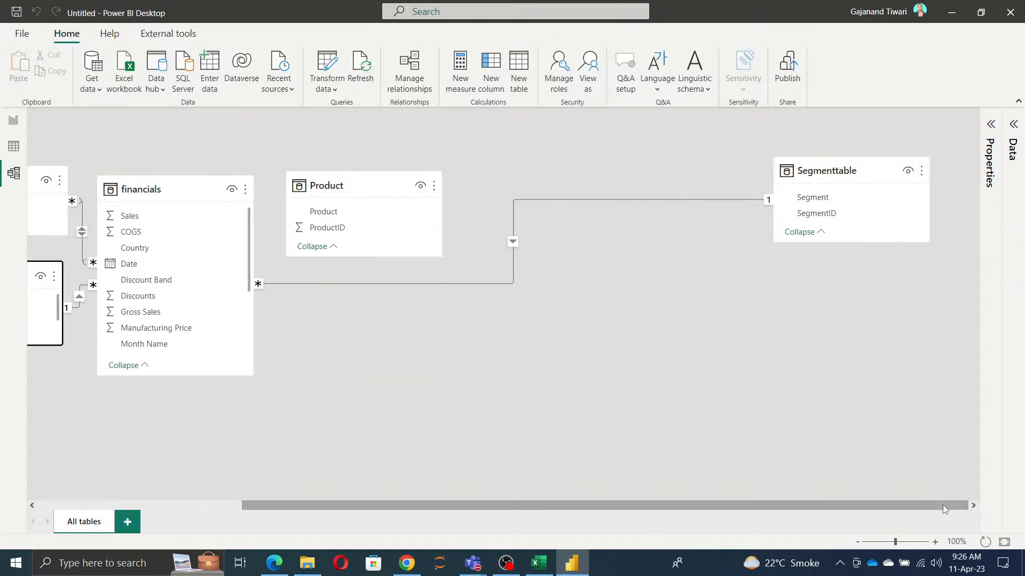
# Step: Move the Segmenttable card beside financials, directly below the Product table in the model diagram
pyautogui.click(863, 171)
pyautogui.moveTo(863, 172); pyautogui.dragTo(650, 285)
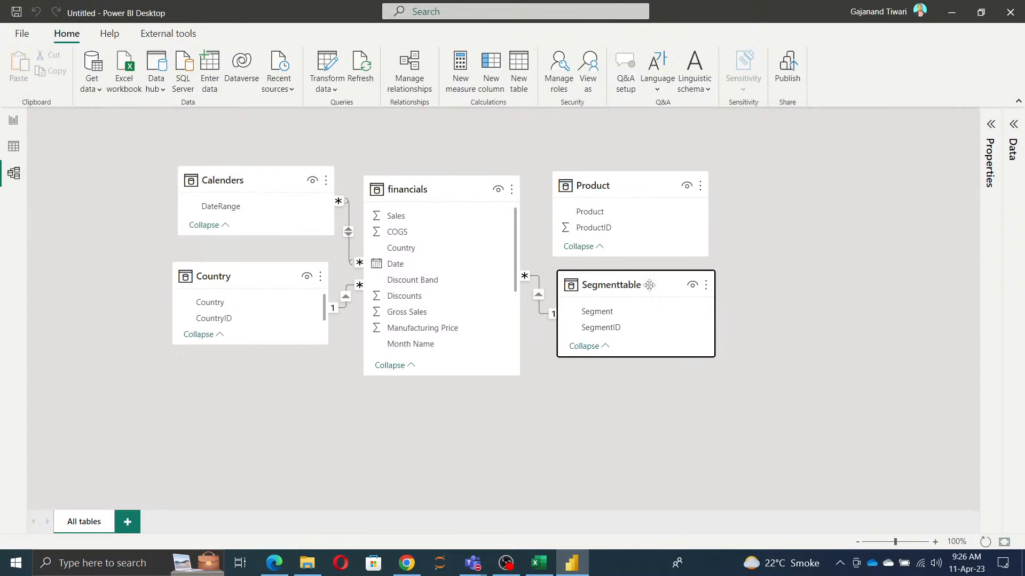
pyautogui.click(515, 527)
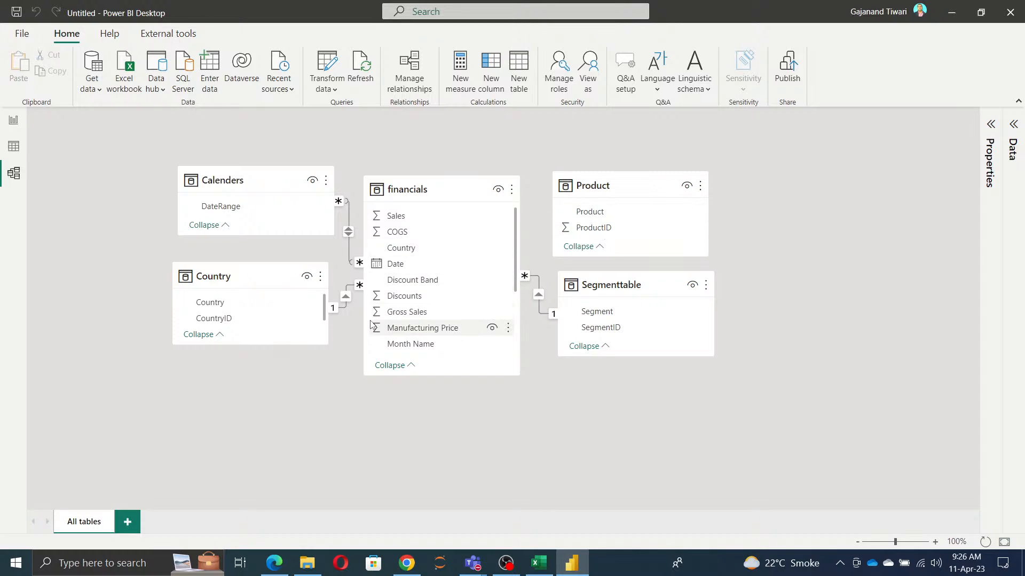
# Step: Create an active many-to-many relationship from Product in financials to Product in the Product table, with cross filter direction Both
pyautogui.scroll(-3, 411, 298)
pyautogui.moveTo(410, 297); pyautogui.dragTo(608, 212)
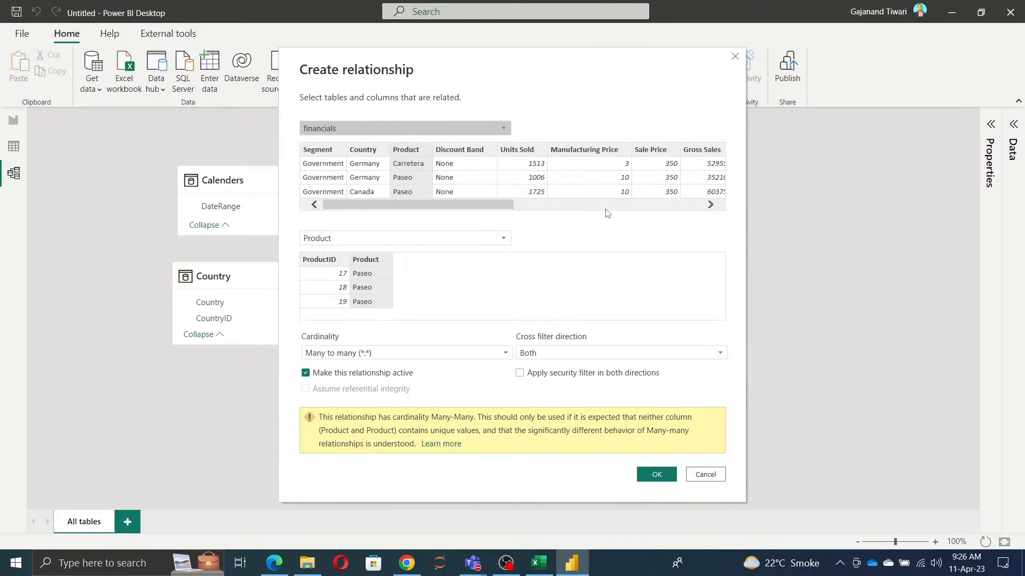
pyautogui.click(656, 476)
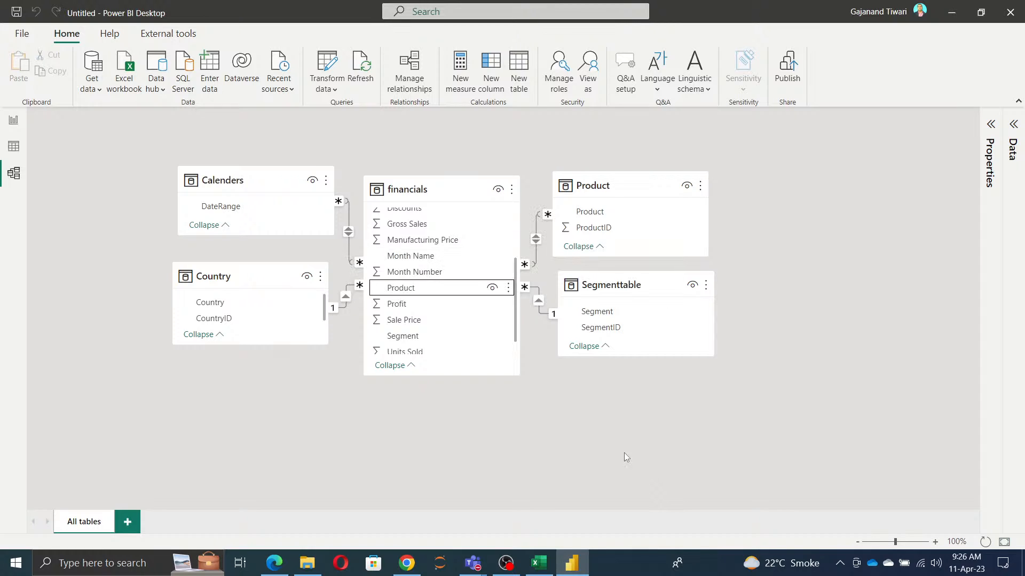
# Step: Examine the rows of Segmenttable and the Product table in the data view to compare their unique values
pyautogui.click(13, 146)
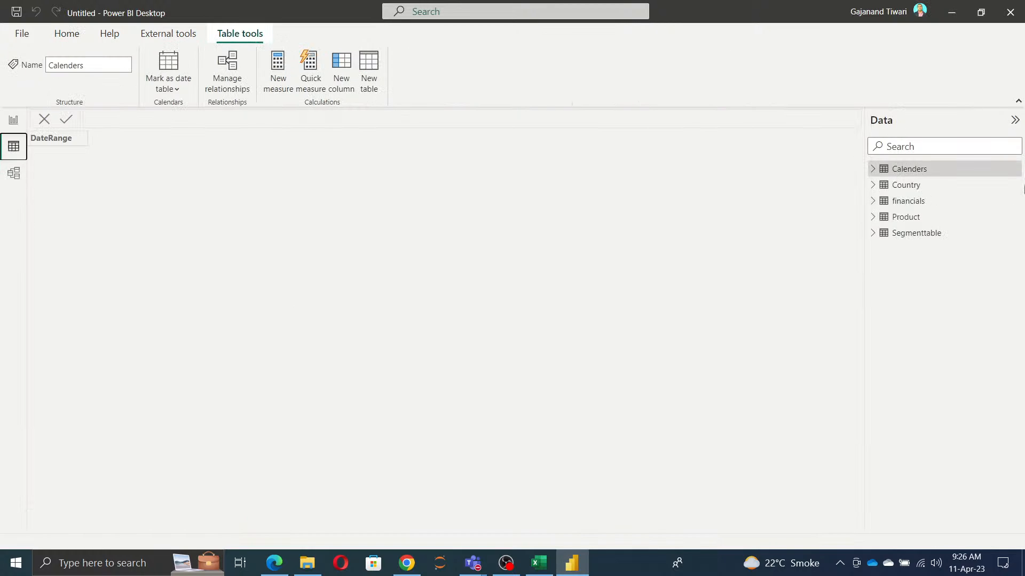
pyautogui.click(917, 235)
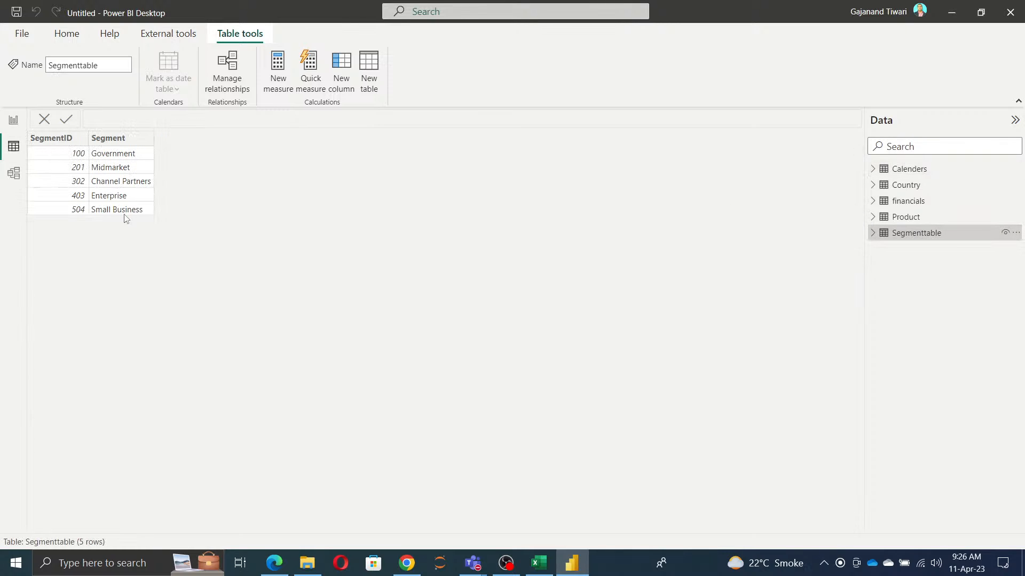
pyautogui.click(902, 217)
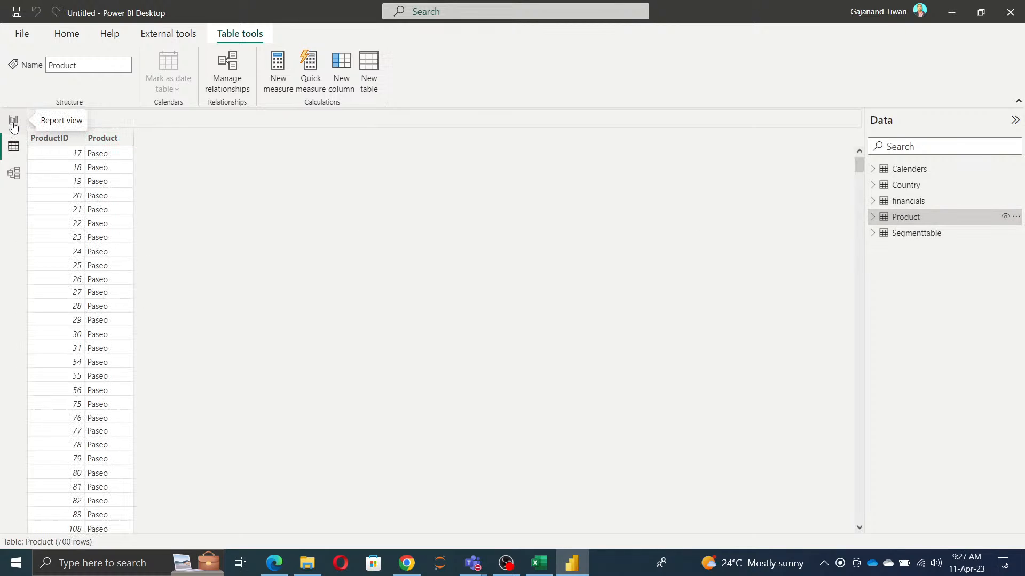
# Step: Review the settings of the relationship between financials and Product in the model view, and open the Power Query Editor
pyautogui.click(14, 177)
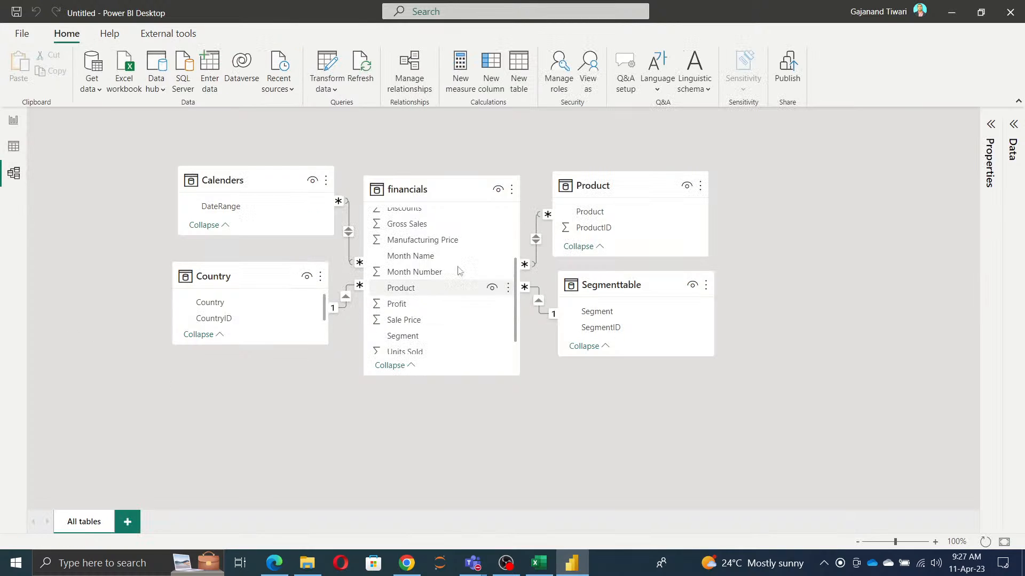
pyautogui.doubleClick(536, 241)
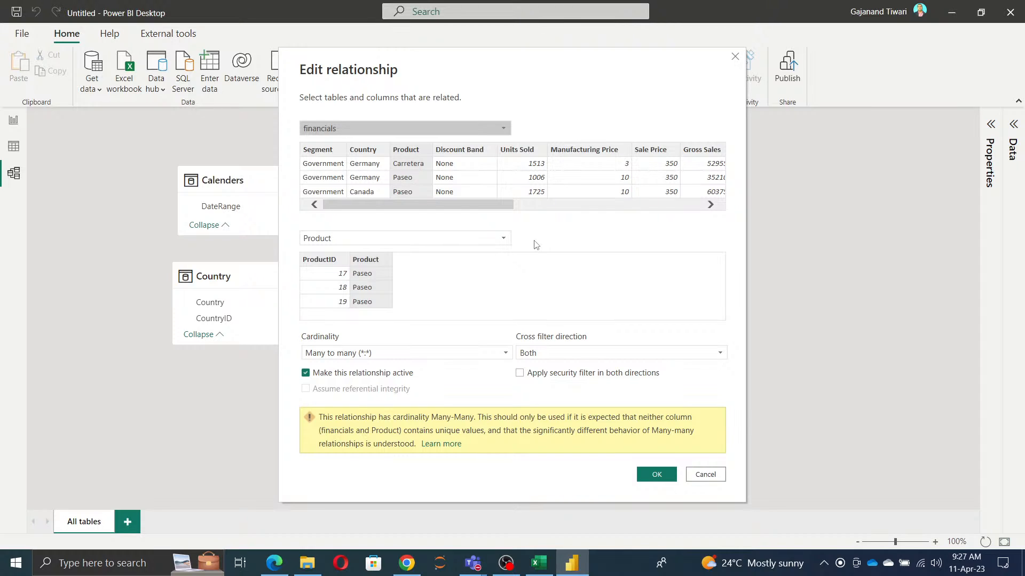
pyautogui.click(705, 474)
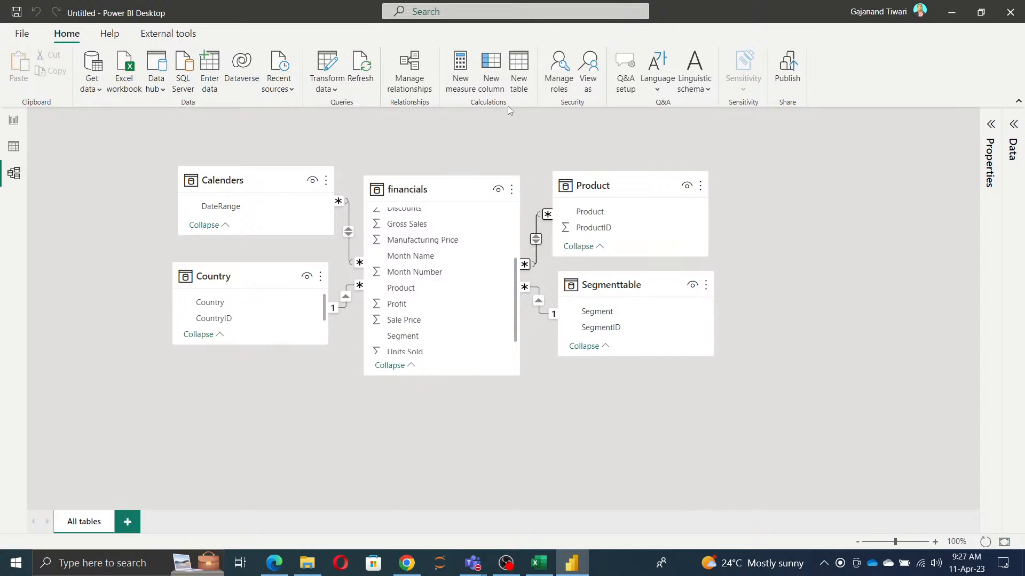
pyautogui.click(337, 63)
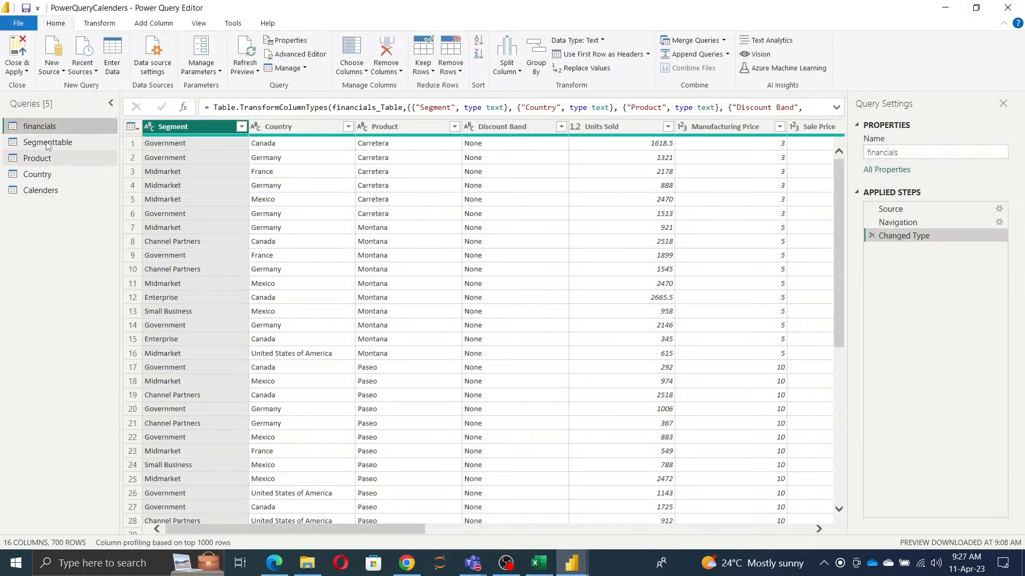
# Step: Duplicate the Segmenttable query and rename the copy Bridgetable
pyautogui.rightClick(47, 144)
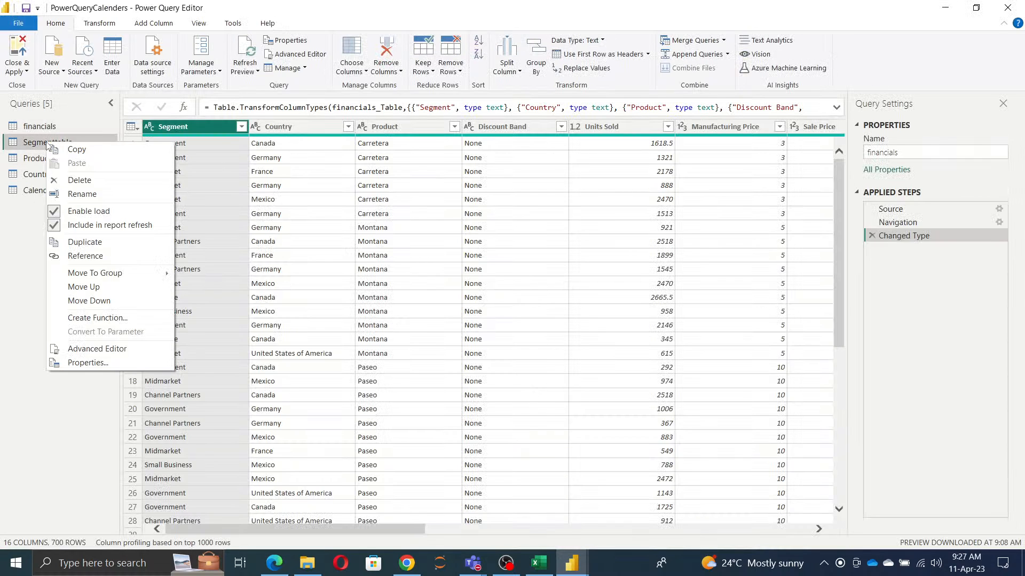
pyautogui.click(91, 248)
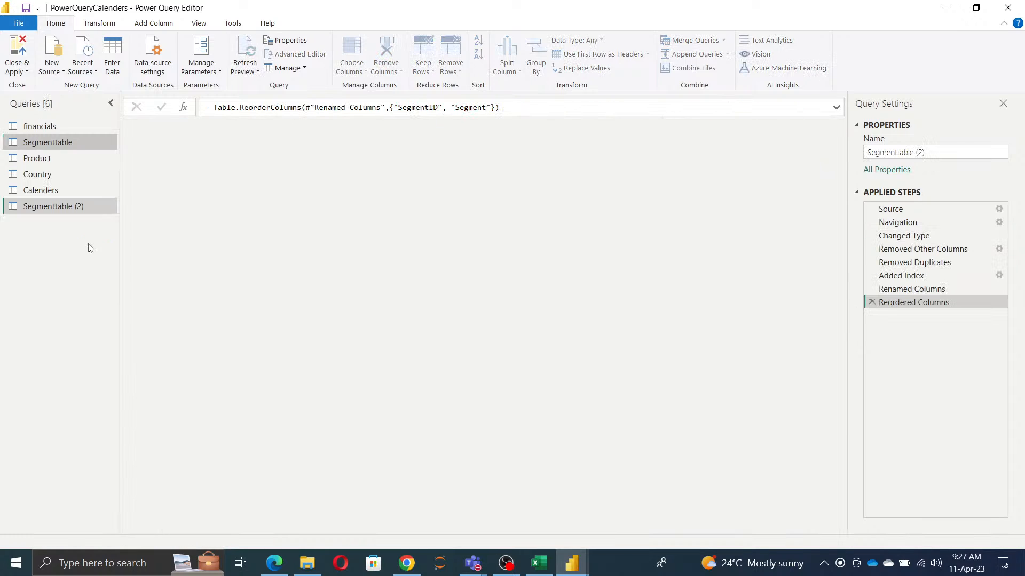
pyautogui.click(949, 154)
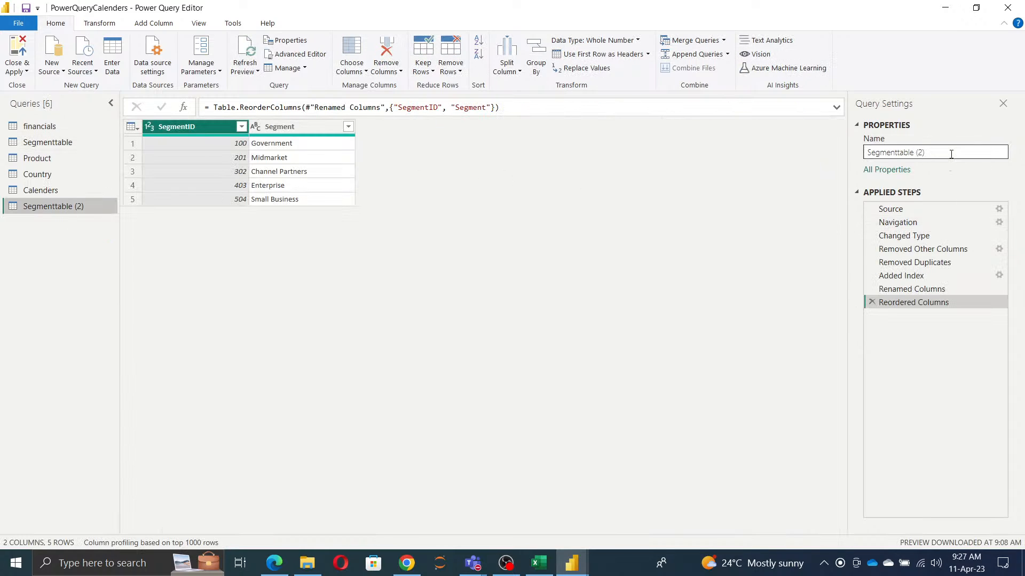
pyautogui.write('B')
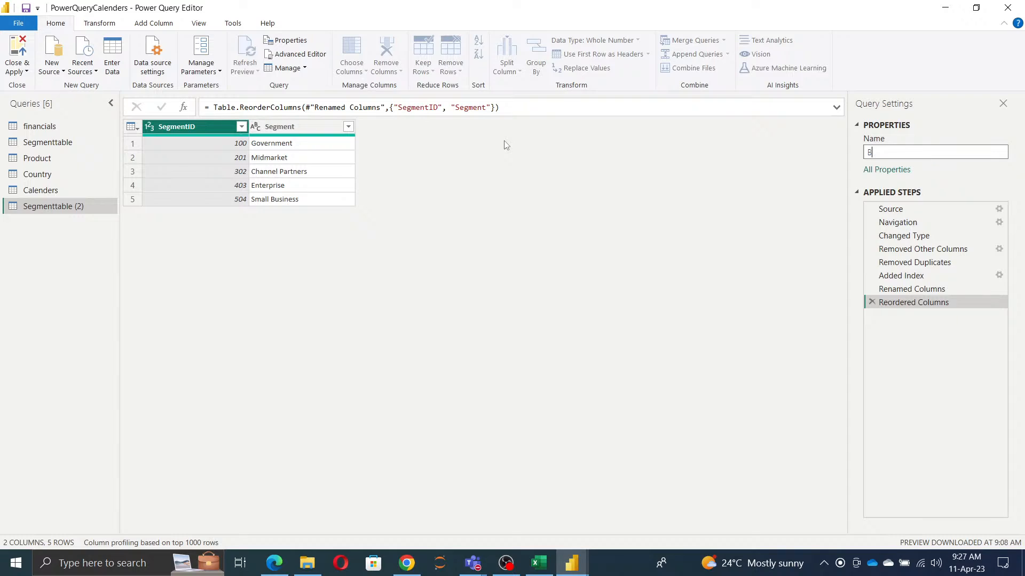
pyautogui.write('ridgetabl')
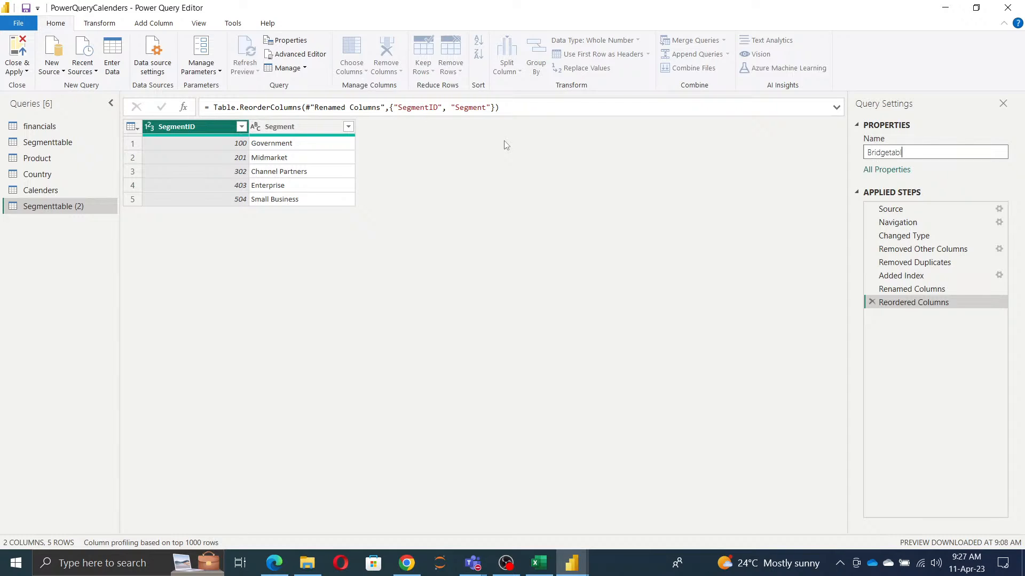
pyautogui.write('e')
pyautogui.press('Return')
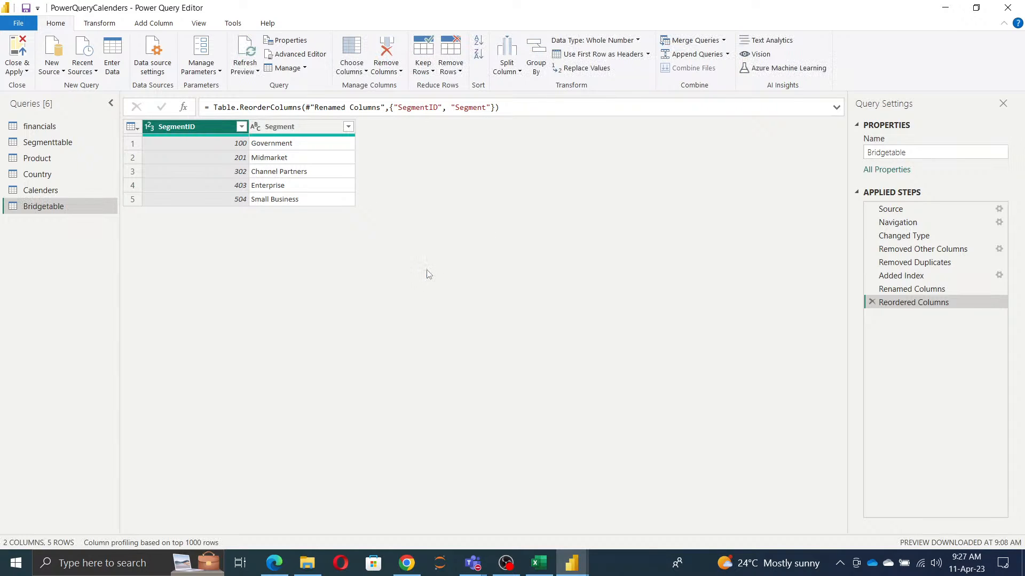
# Step: Delete the Bridgetable query
pyautogui.rightClick(36, 207)
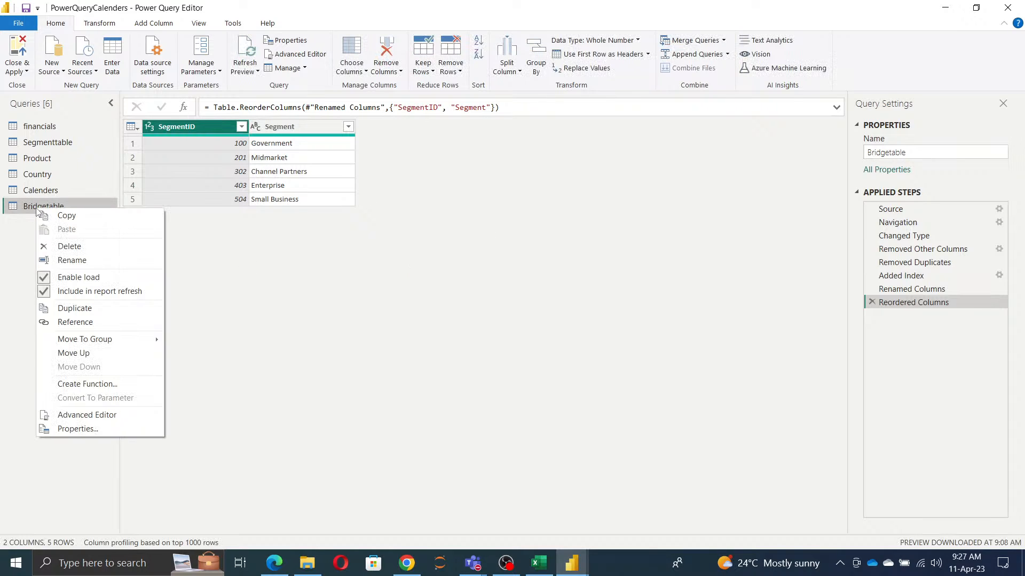
pyautogui.click(69, 247)
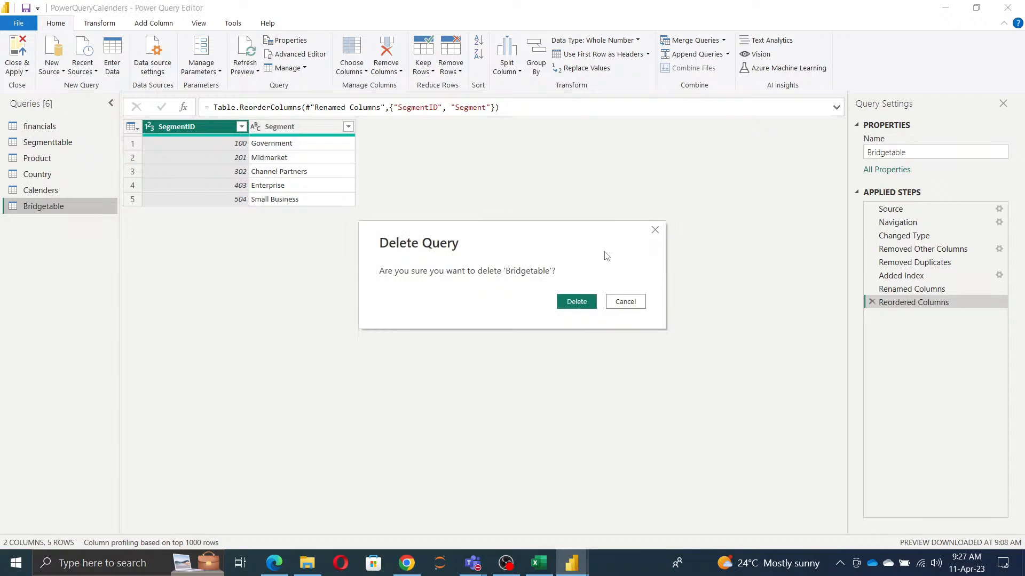
pyautogui.click(573, 300)
# Step: Duplicate the Product query and rename the copy linktable
pyautogui.click(37, 158)
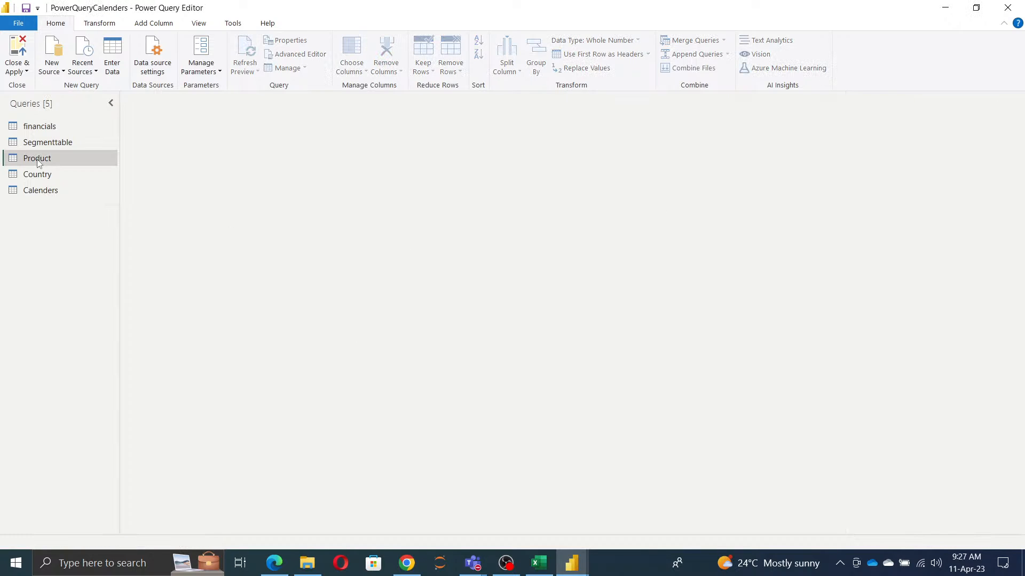
pyautogui.rightClick(37, 159)
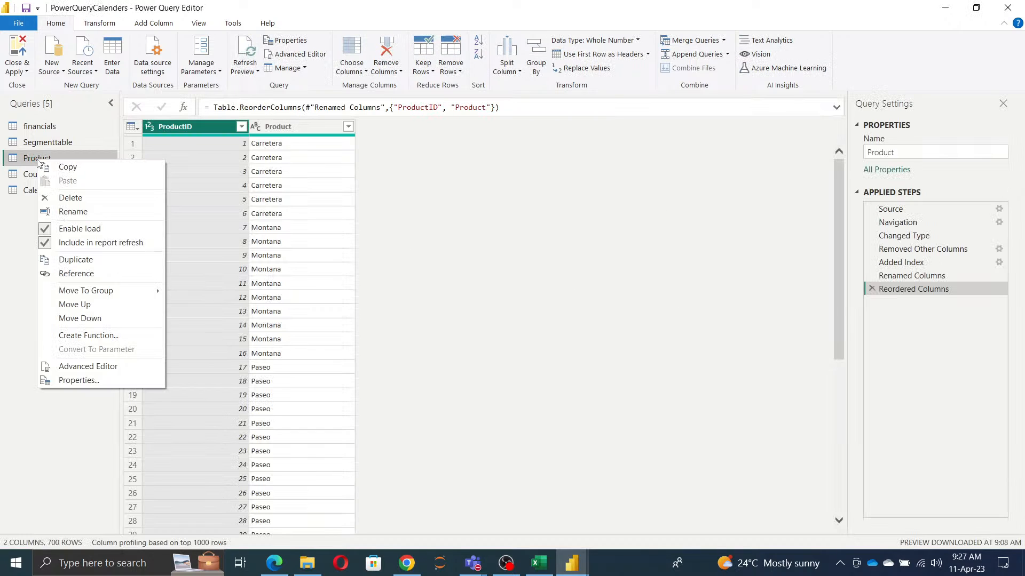
pyautogui.click(75, 260)
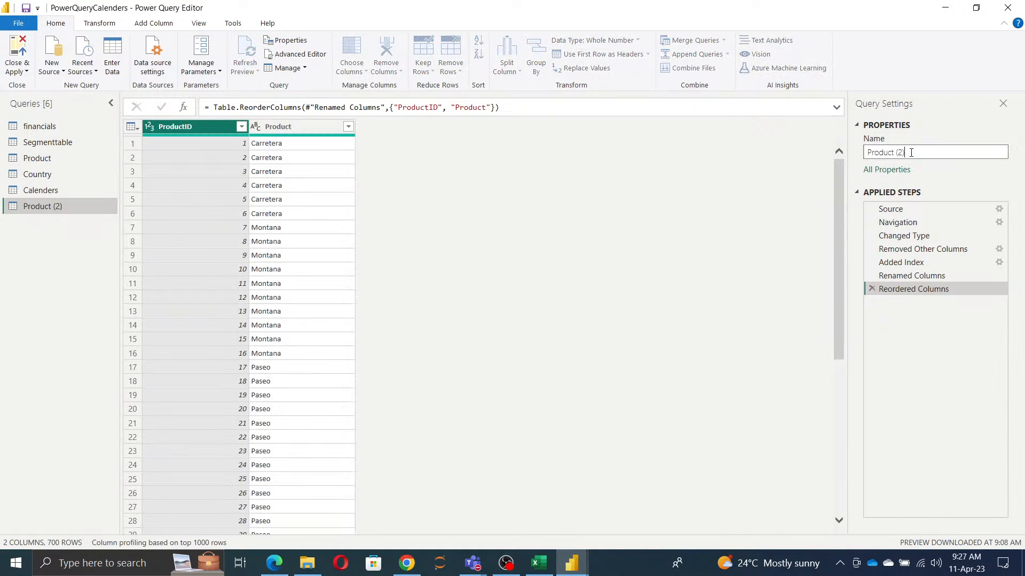
pyautogui.moveTo(911, 153); pyautogui.dragTo(640, 152)
pyautogui.write('BEfige')
pyautogui.press('BackSpace')
pyautogui.press('BackSpace')
pyautogui.press('BackSpace')
pyautogui.write('dgi')
pyautogui.press('BackSpace')
pyautogui.write('ig')
pyautogui.press('Return')
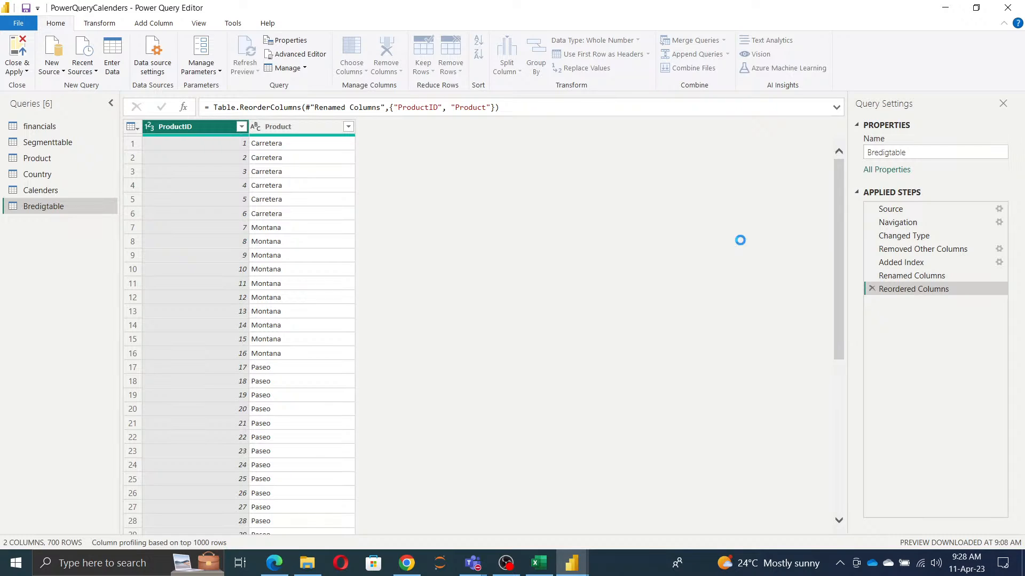
pyautogui.write('lin')
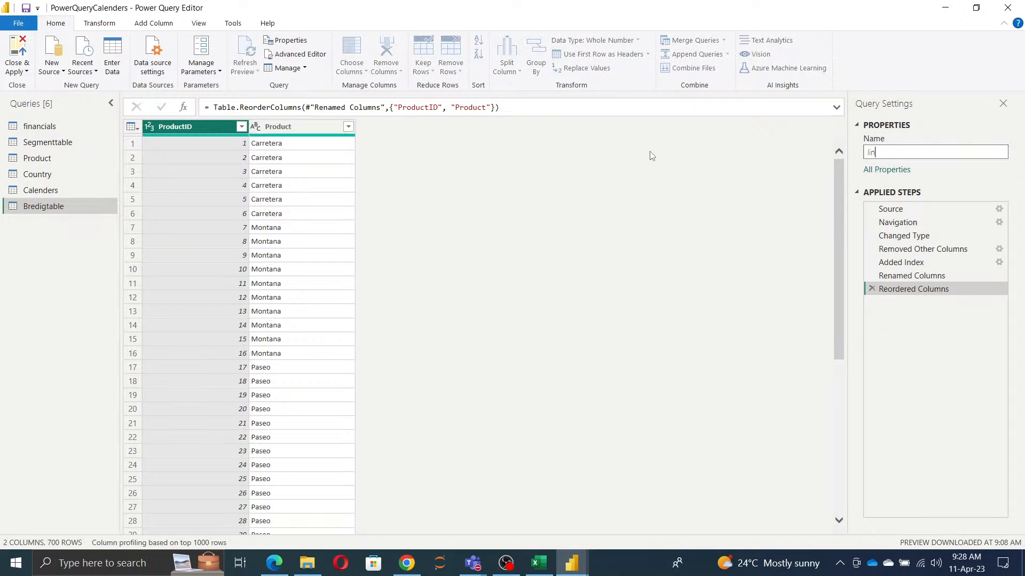
pyautogui.write('ktable')
pyautogui.press('Return')
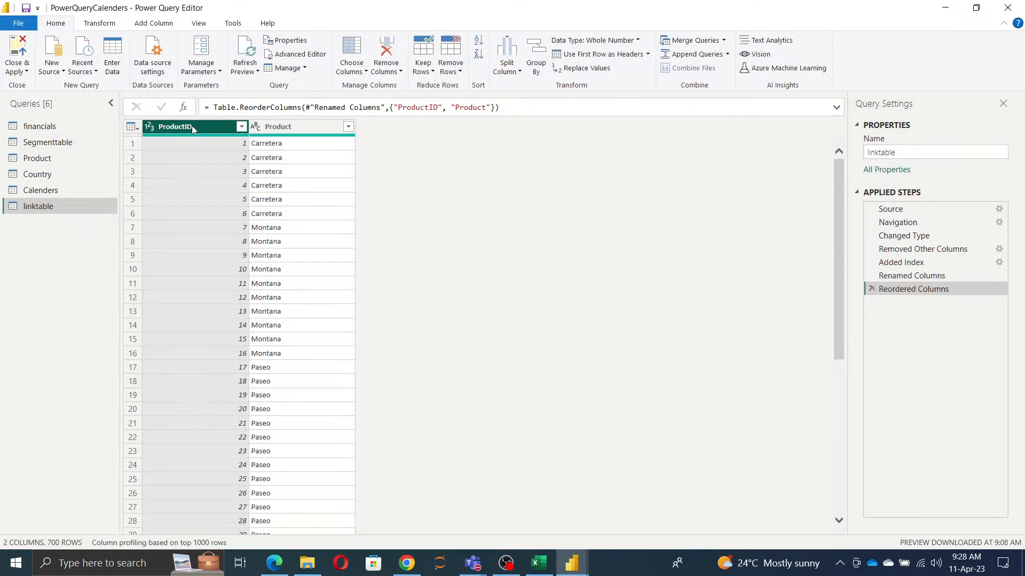
# Step: Reduce linktable to distinct Product values without the ProductID column, and load the changes into the model
pyautogui.click(386, 48)
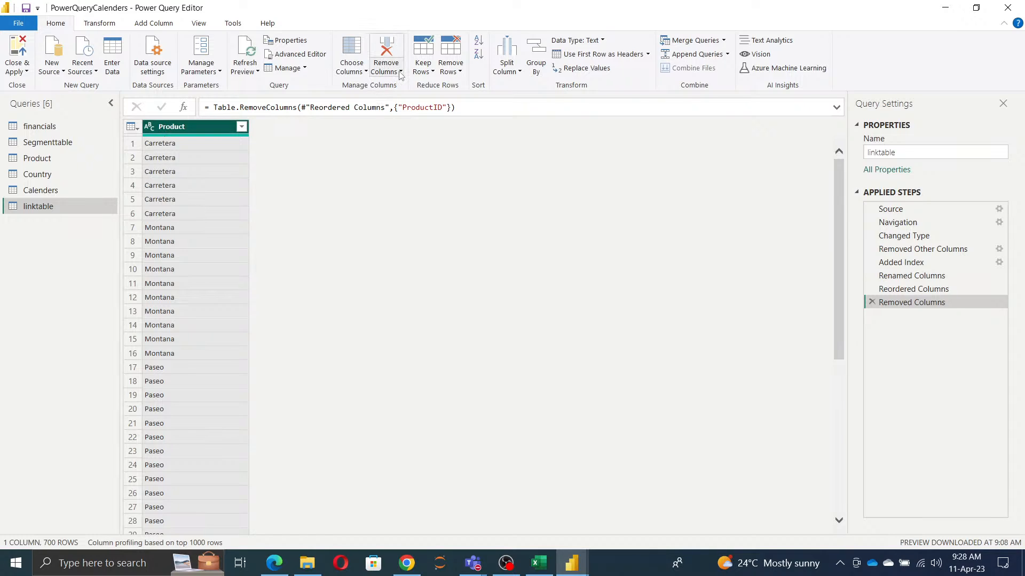
pyautogui.click(451, 64)
pyautogui.click(483, 130)
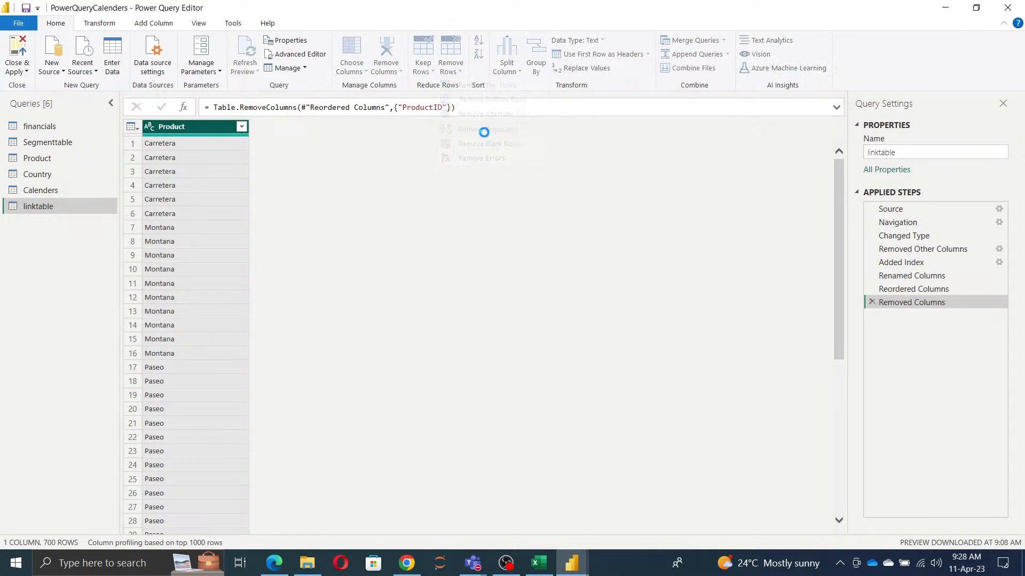
pyautogui.click(26, 73)
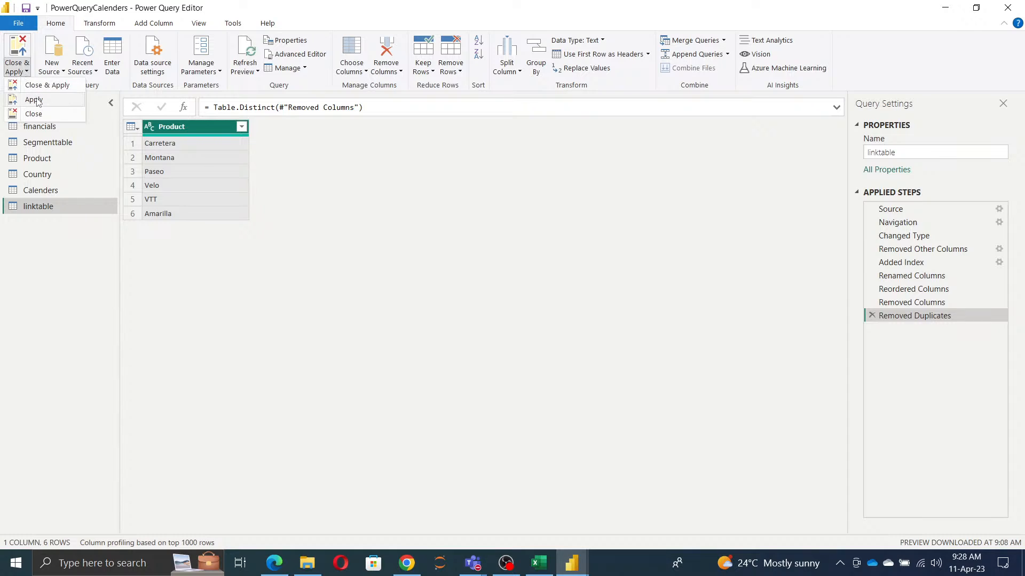
pyautogui.click(46, 87)
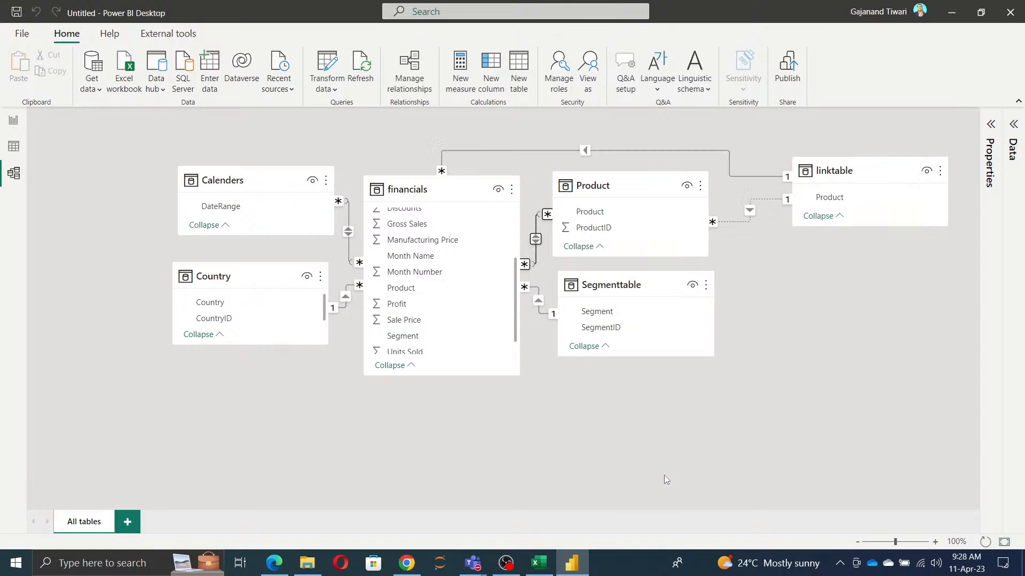
# Step: Delete the many-to-many relationship between the financials and Product tables
pyautogui.rightClick(535, 240)
pyautogui.click(549, 249)
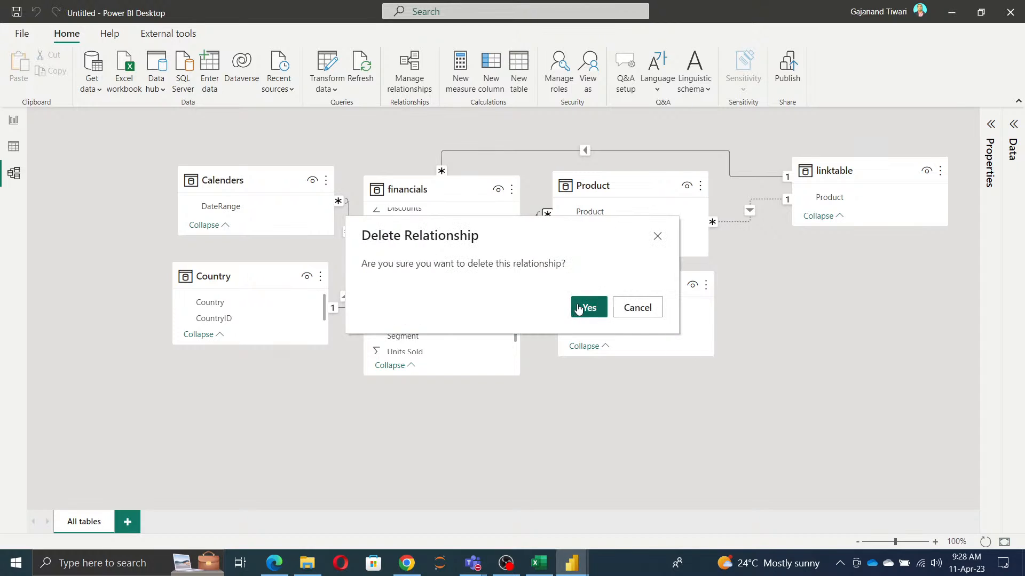
pyautogui.click(612, 318)
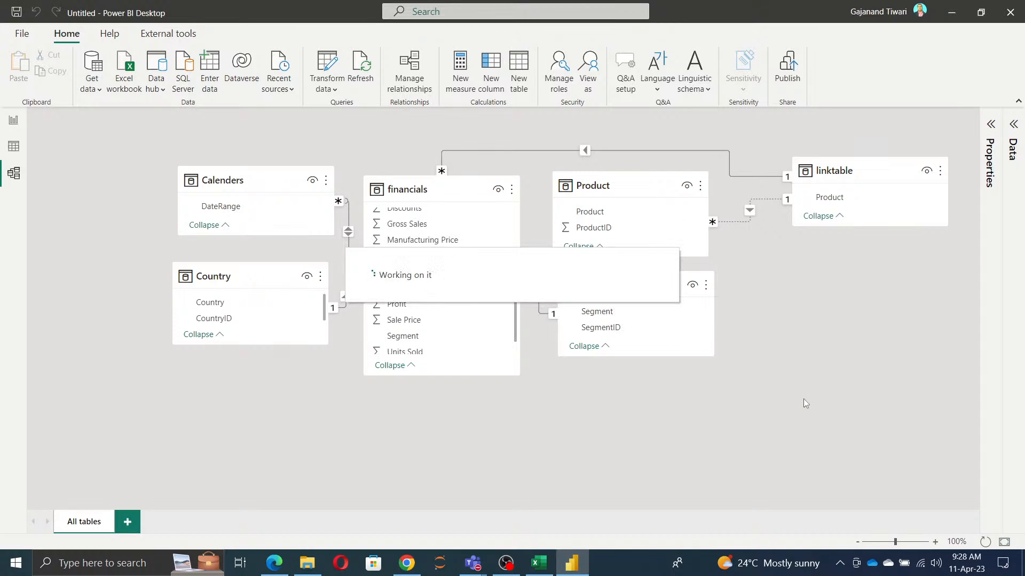
# Step: Make the inactive relationship between the Product table and linktable active
pyautogui.doubleClick(751, 209)
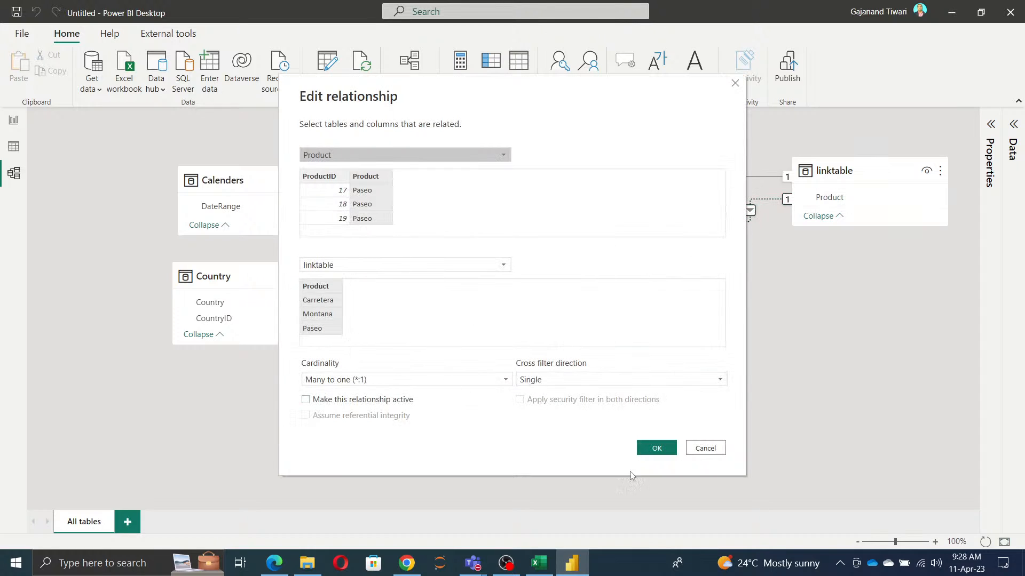
pyautogui.click(658, 448)
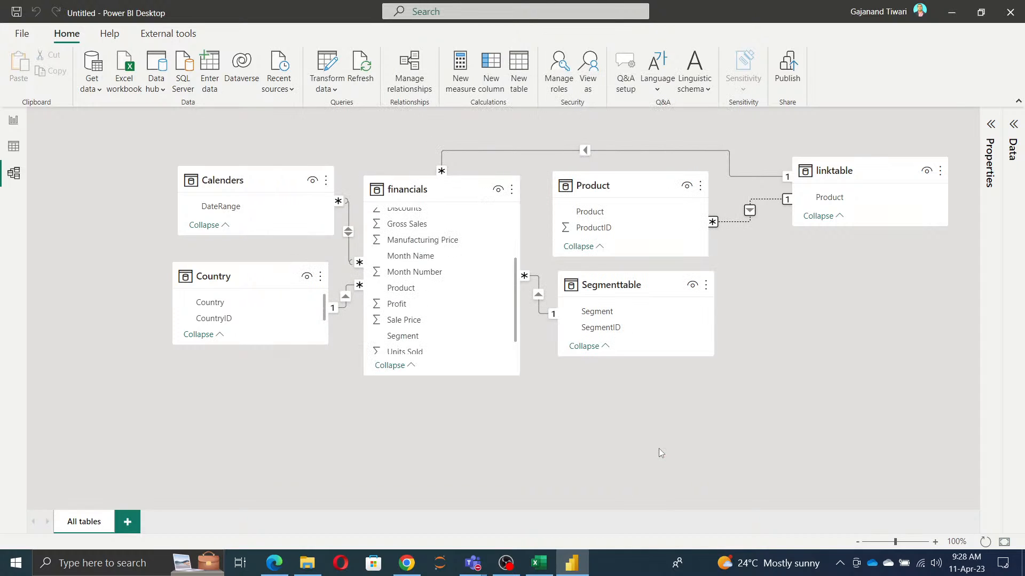
pyautogui.doubleClick(750, 210)
pyautogui.click(306, 400)
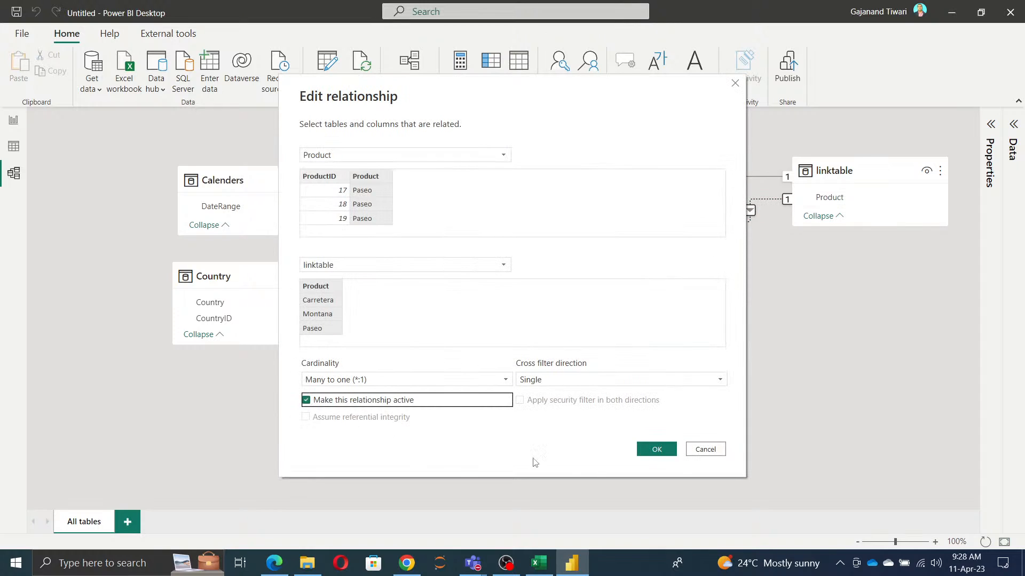
pyautogui.click(656, 448)
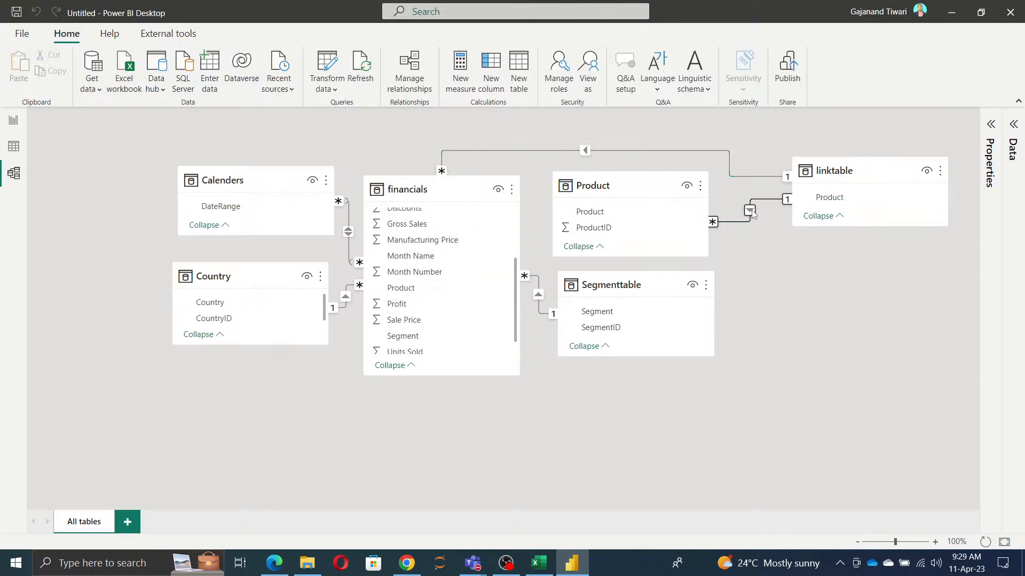
# Step: Make the active relationship between the Product table and linktable inactive
pyautogui.click(308, 400)
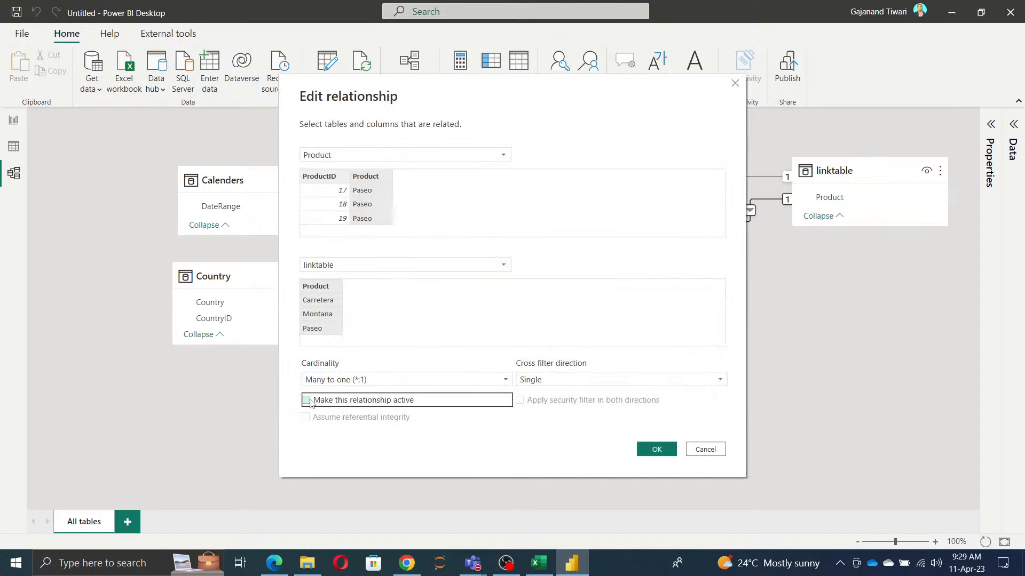
pyautogui.click(661, 450)
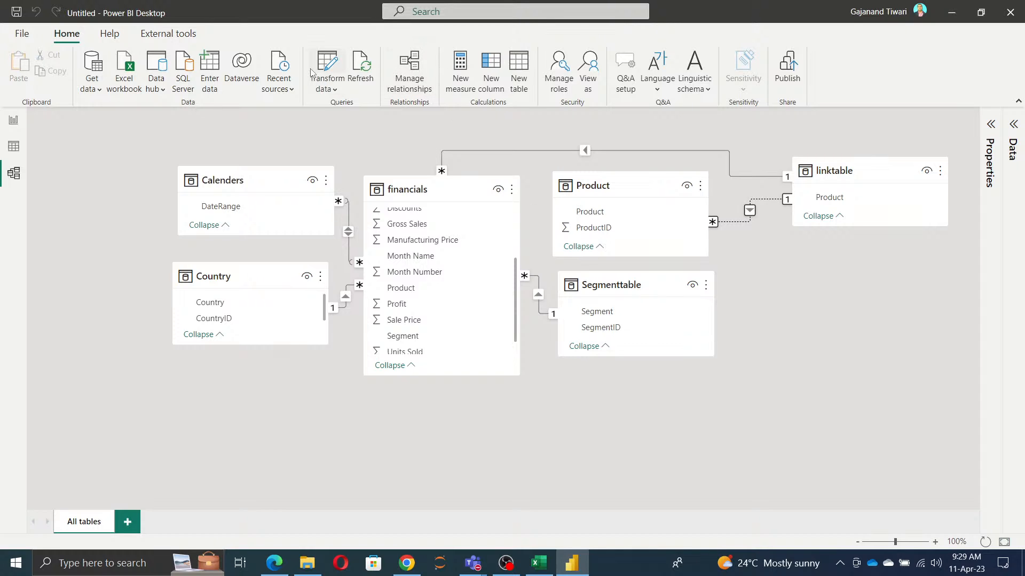
# Step: Duplicate the Country query in the Power Query Editor and load the copy into the model
pyautogui.click(326, 67)
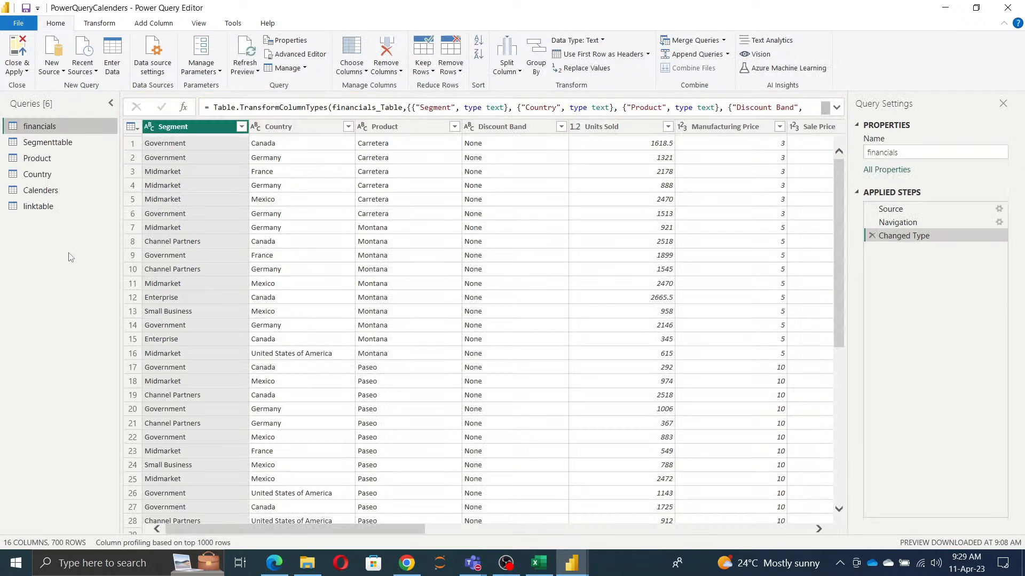
pyautogui.rightClick(42, 177)
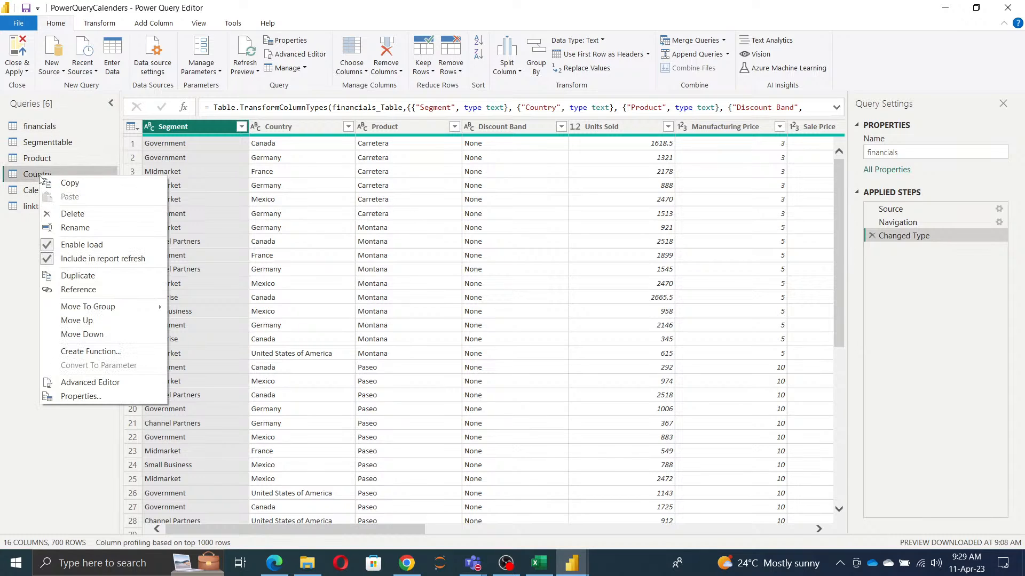
pyautogui.click(77, 276)
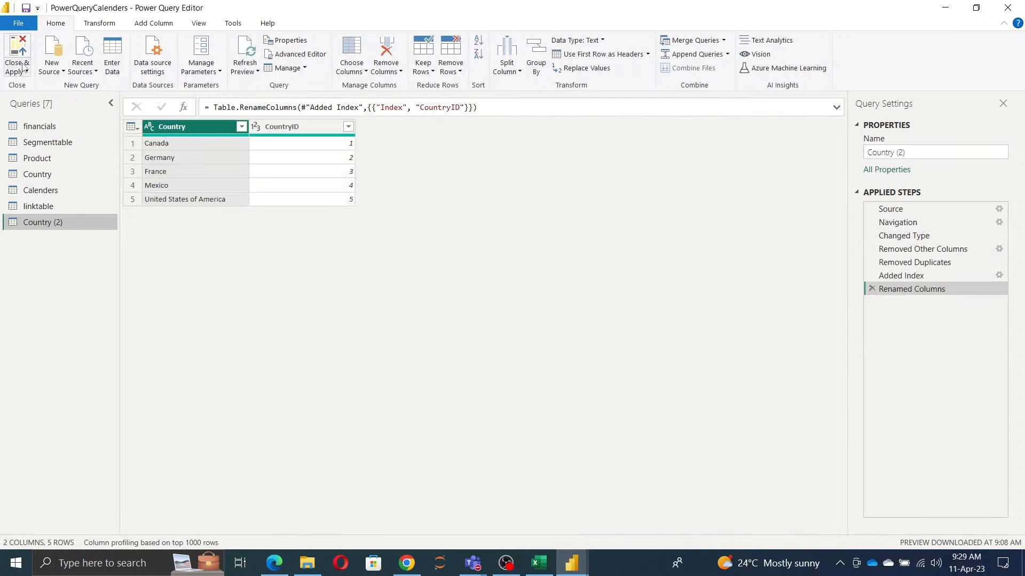
pyautogui.click(18, 67)
# Step: Move the Country (2) table below the financials table in the model diagram
pyautogui.click(383, 415)
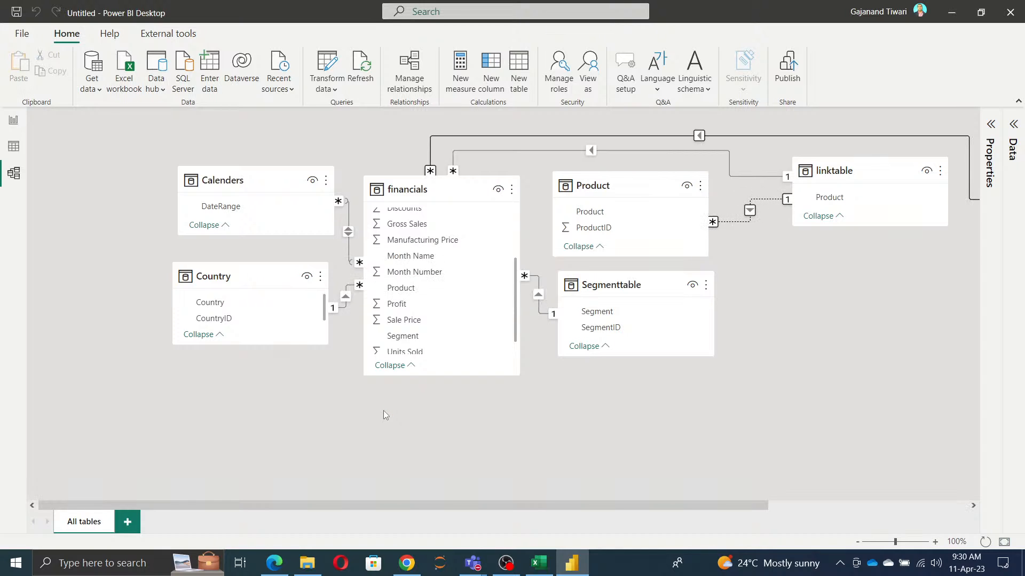
pyautogui.moveTo(588, 505); pyautogui.dragTo(788, 505)
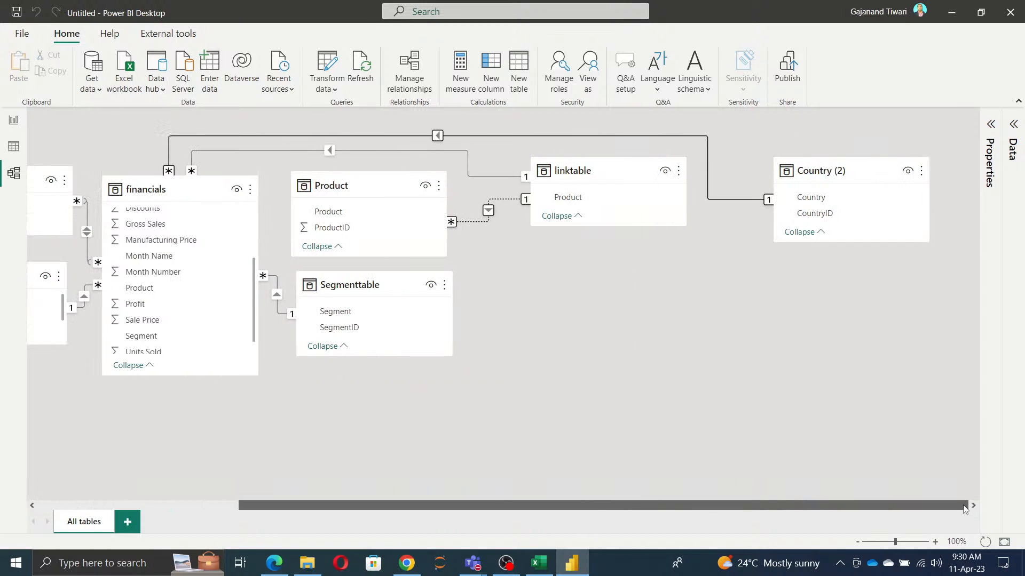
pyautogui.moveTo(860, 167); pyautogui.dragTo(370, 426)
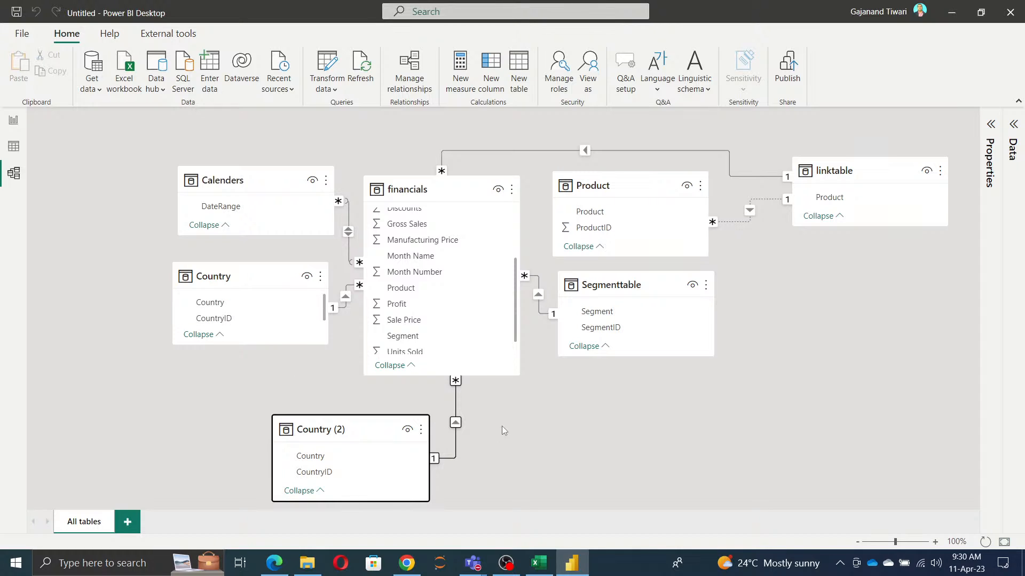
# Step: Edit the relationship between financials and Country (2) so that it links Country (2) to the Country table instead
pyautogui.click(454, 424)
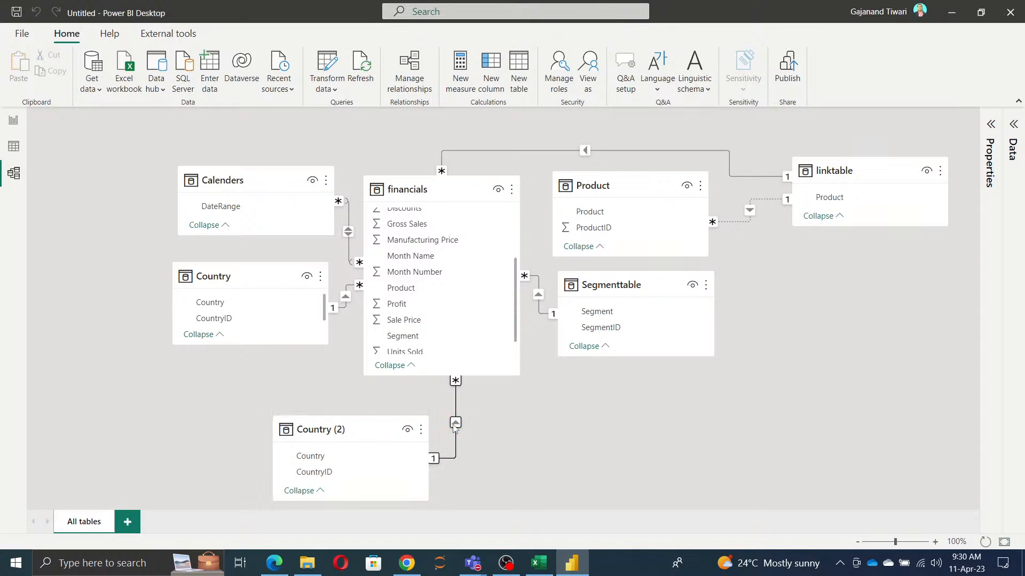
pyautogui.doubleClick(454, 424)
pyautogui.click(358, 157)
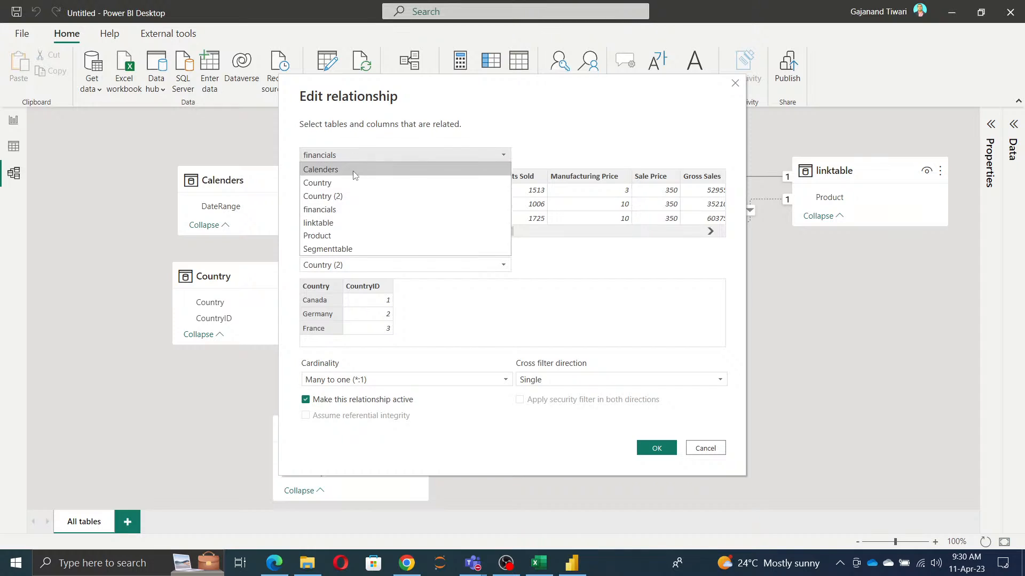
pyautogui.click(345, 197)
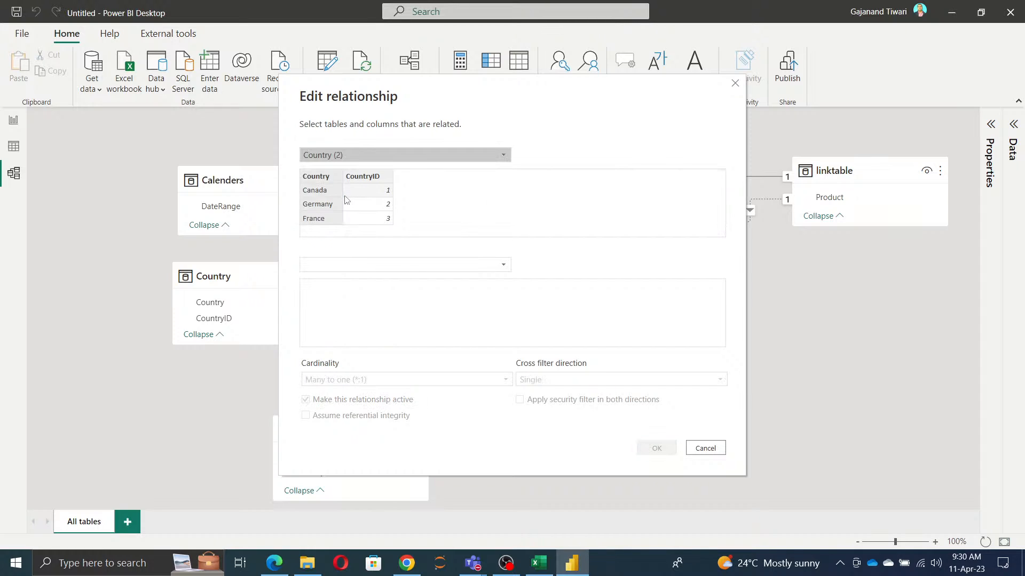
pyautogui.click(366, 265)
pyautogui.click(350, 293)
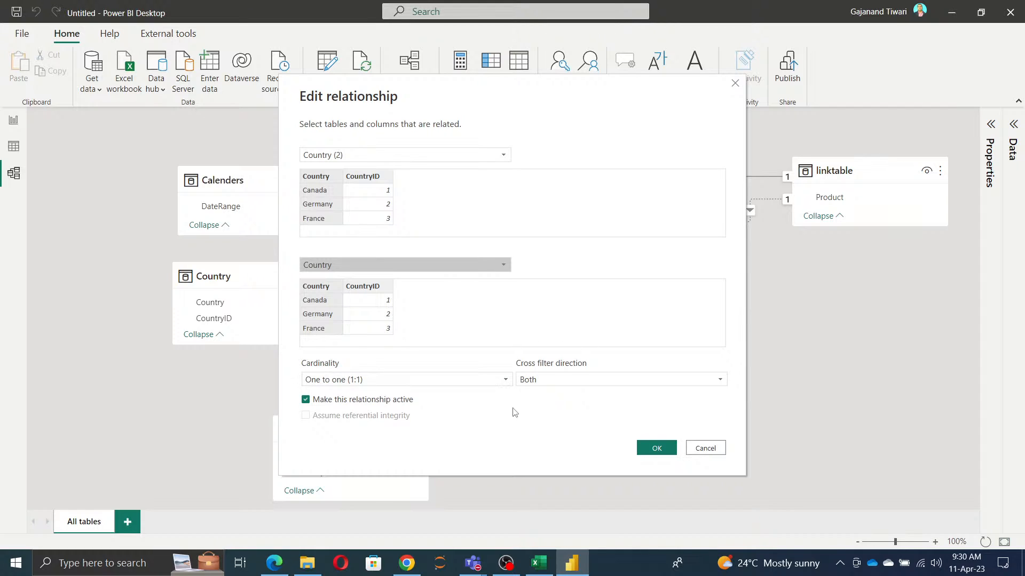
pyautogui.click(658, 452)
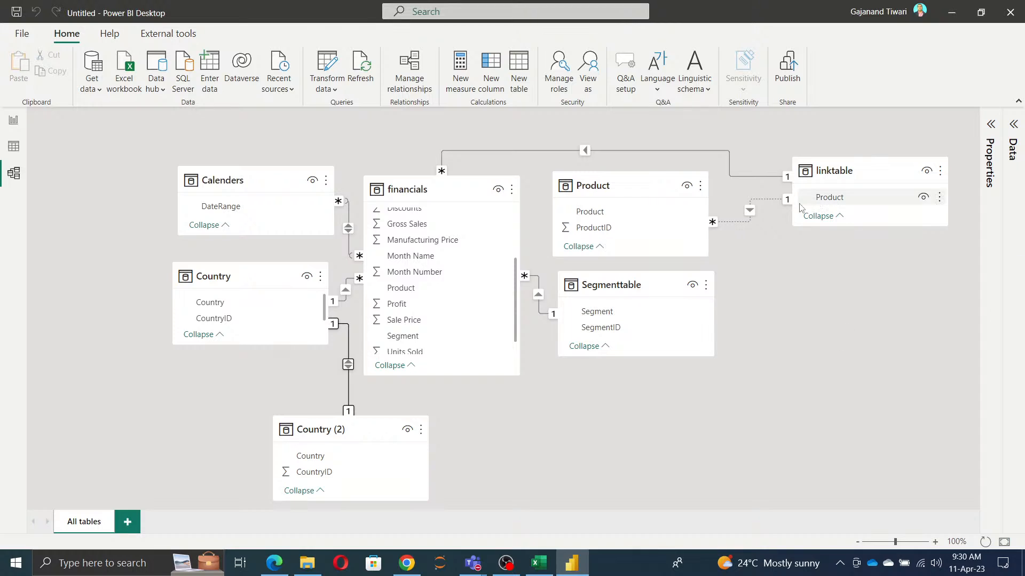
# Step: Reactivate the inactive relationship between the Product table and linktable
pyautogui.doubleClick(750, 212)
pyautogui.click(315, 402)
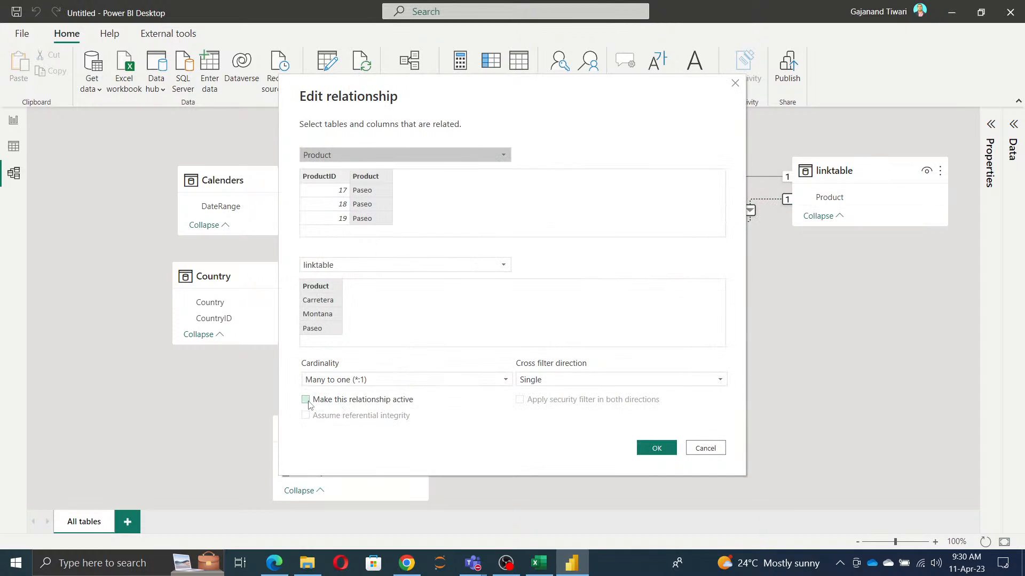
pyautogui.click(656, 452)
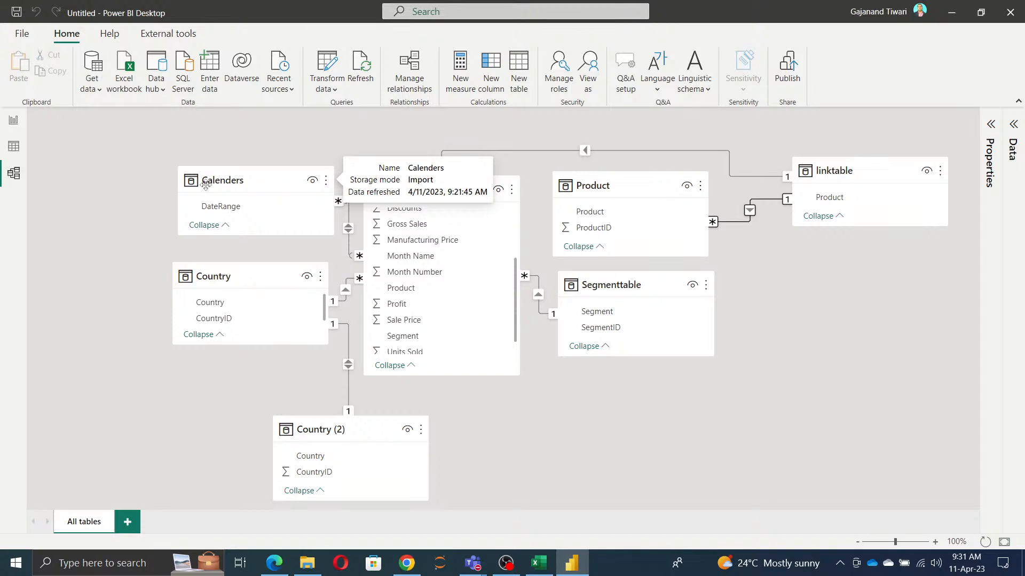
# Step: Set the cross filter direction of the Calenders and financials relationship to Single (Calenders filters financials)
pyautogui.click(350, 233)
pyautogui.doubleClick(350, 233)
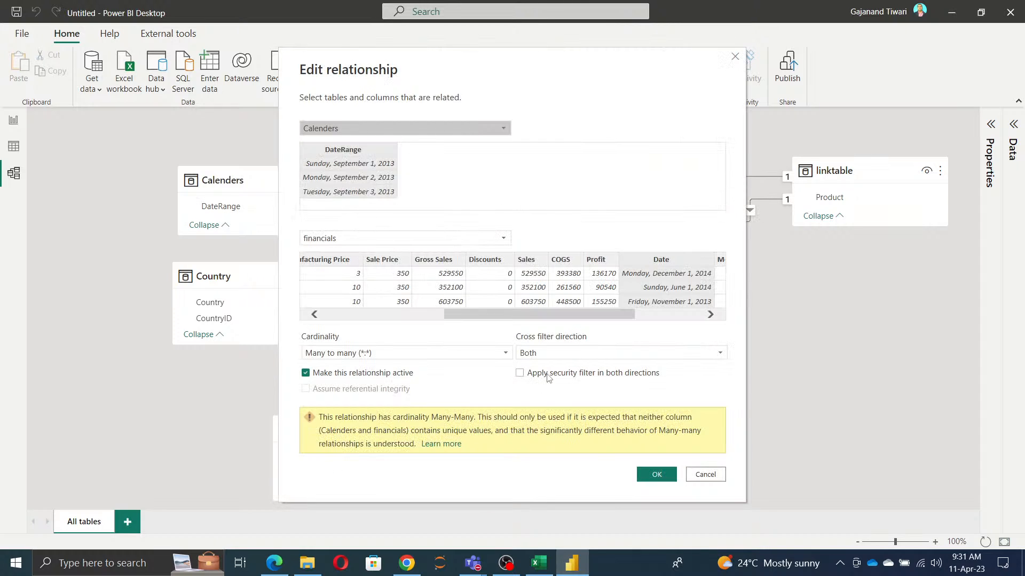
pyautogui.click(657, 354)
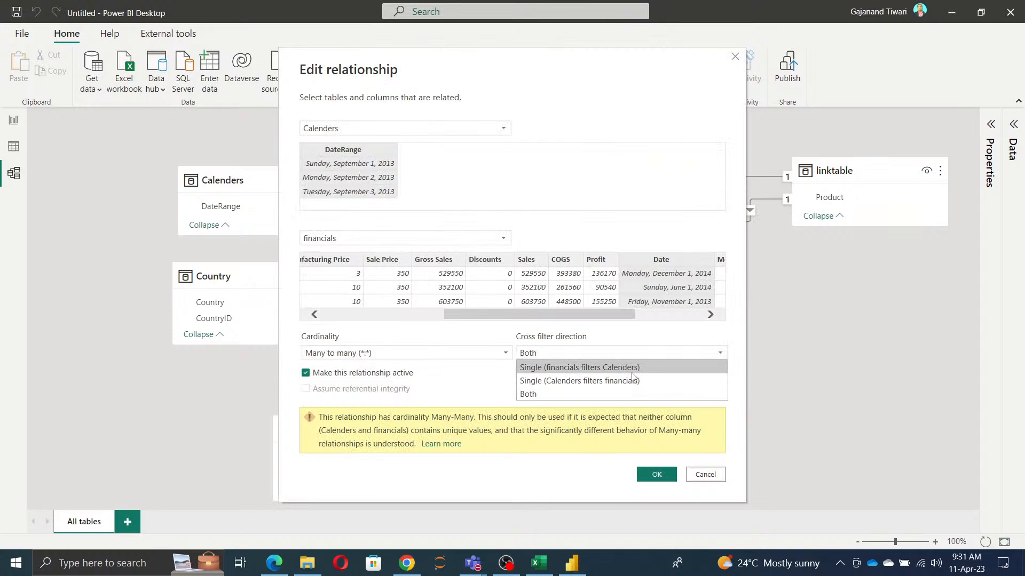
pyautogui.click(633, 373)
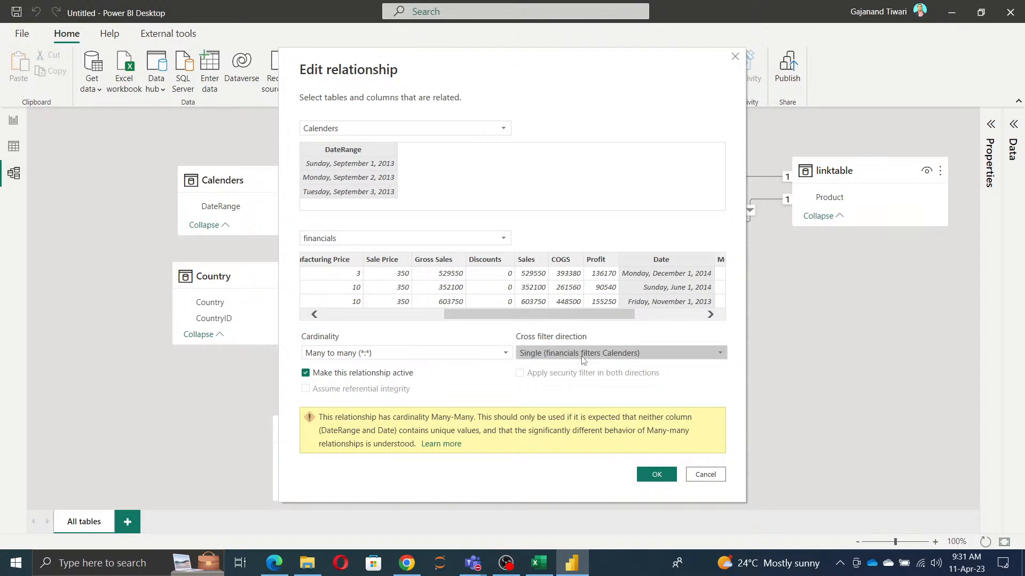
pyautogui.click(612, 361)
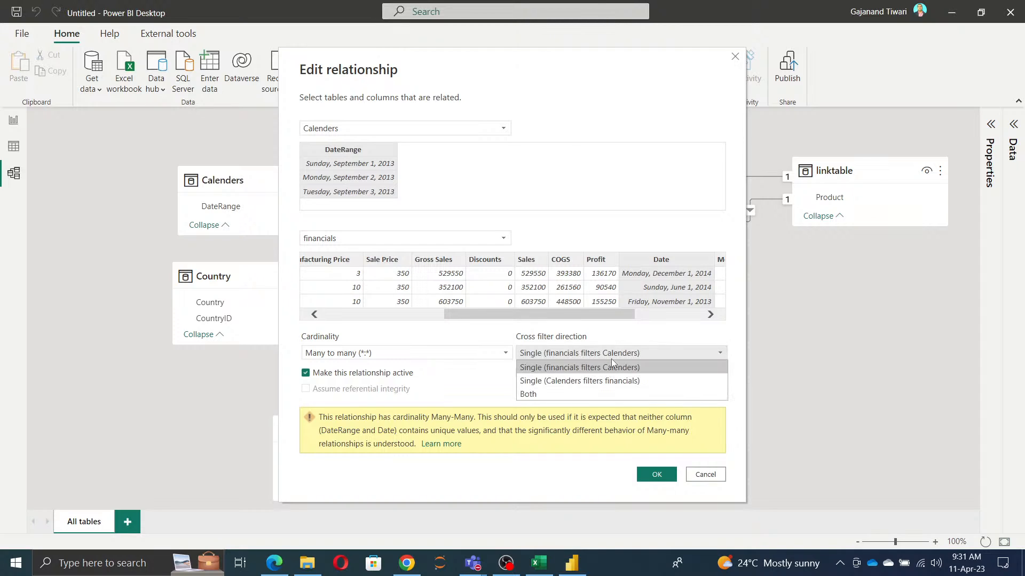
pyautogui.click(607, 381)
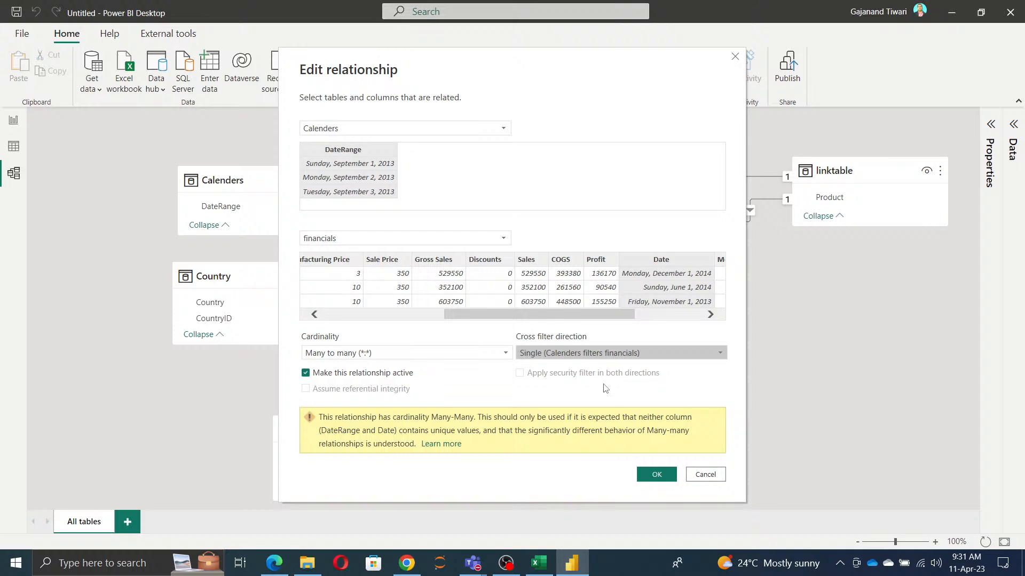
pyautogui.click(653, 473)
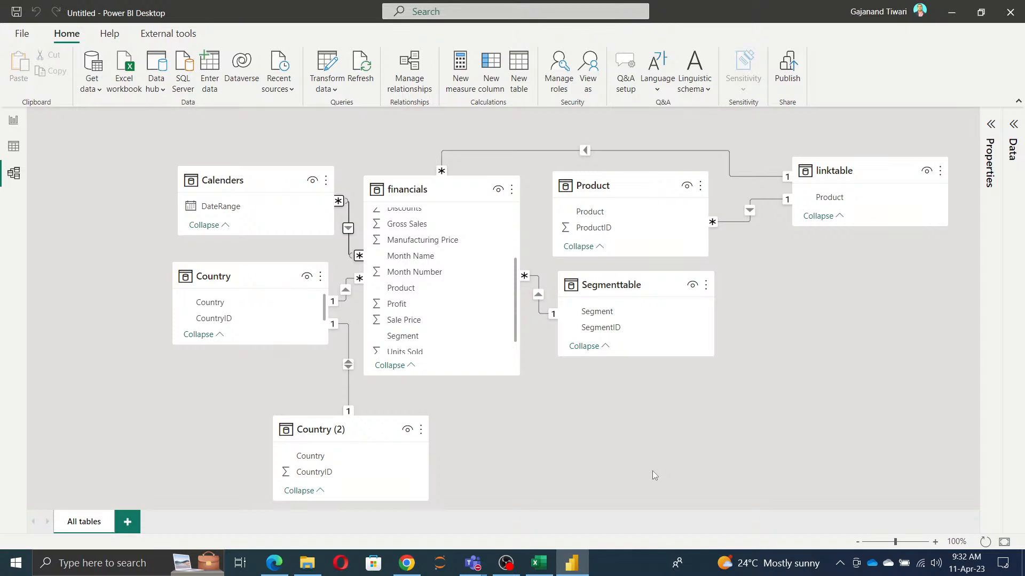
# Step: Add a table visual of the Country field from Country (2) to the report page and position it in the page's upper area
pyautogui.click(15, 122)
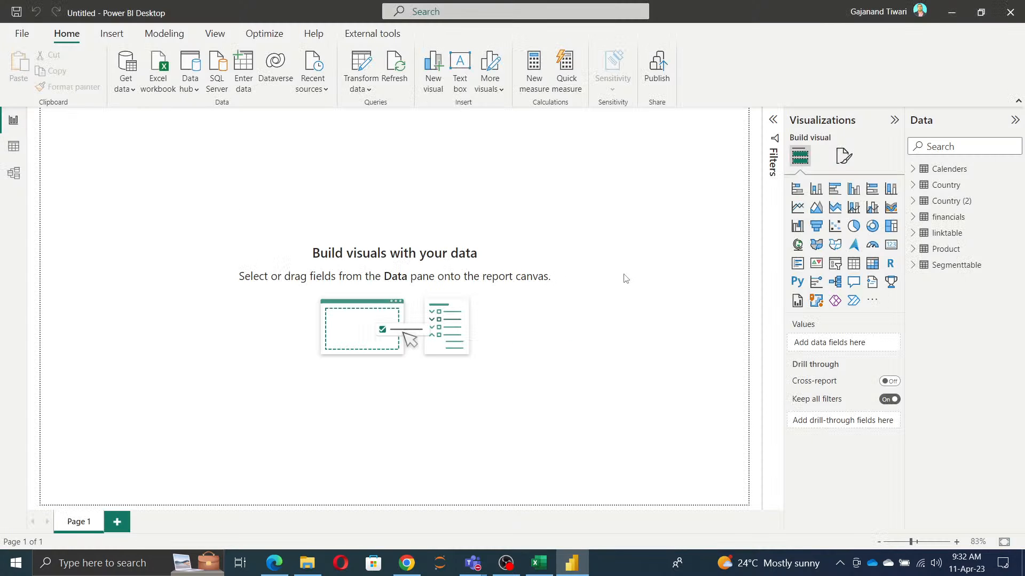
pyautogui.click(913, 201)
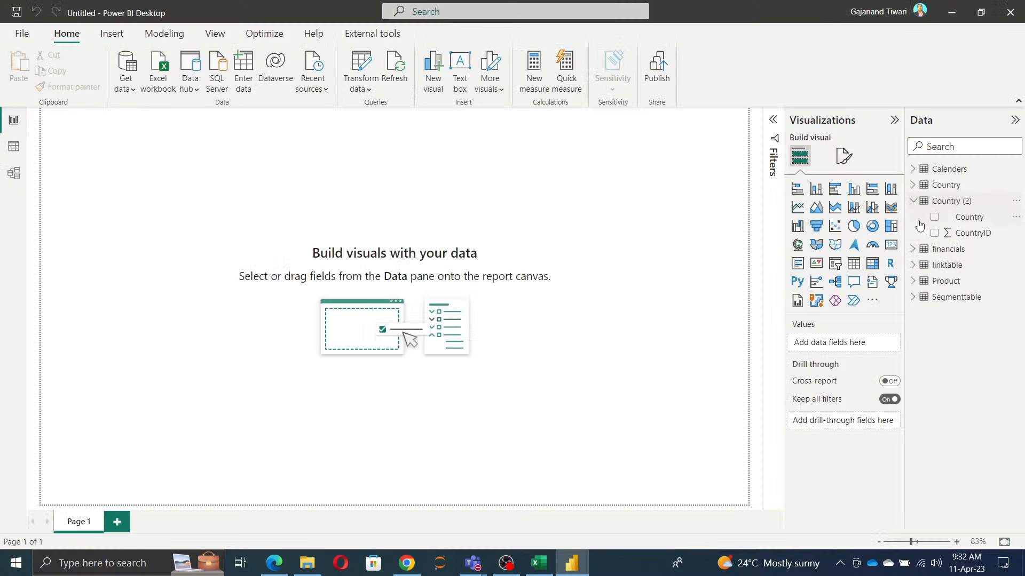
pyautogui.click(935, 217)
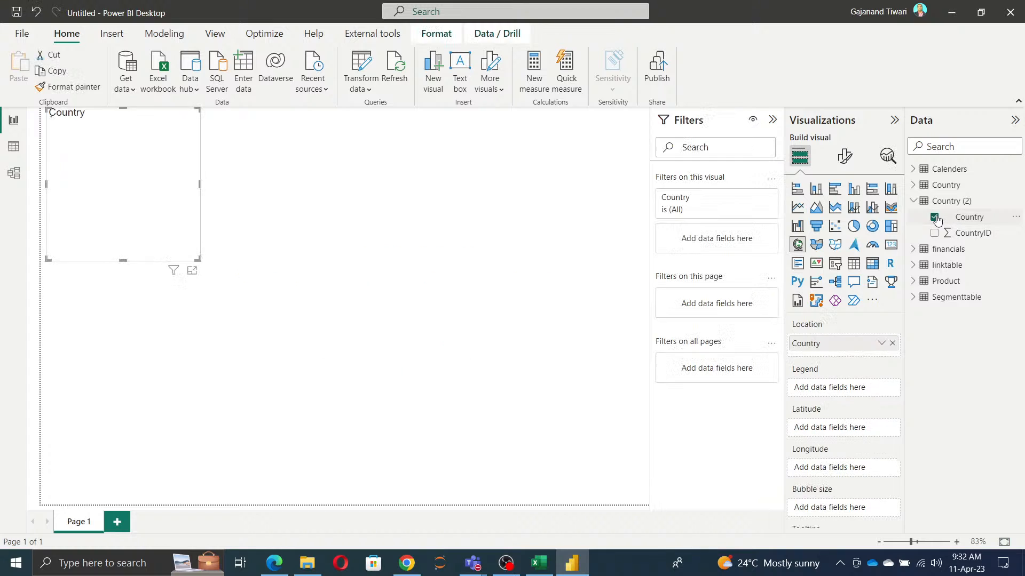
pyautogui.moveTo(120, 161); pyautogui.dragTo(426, 341)
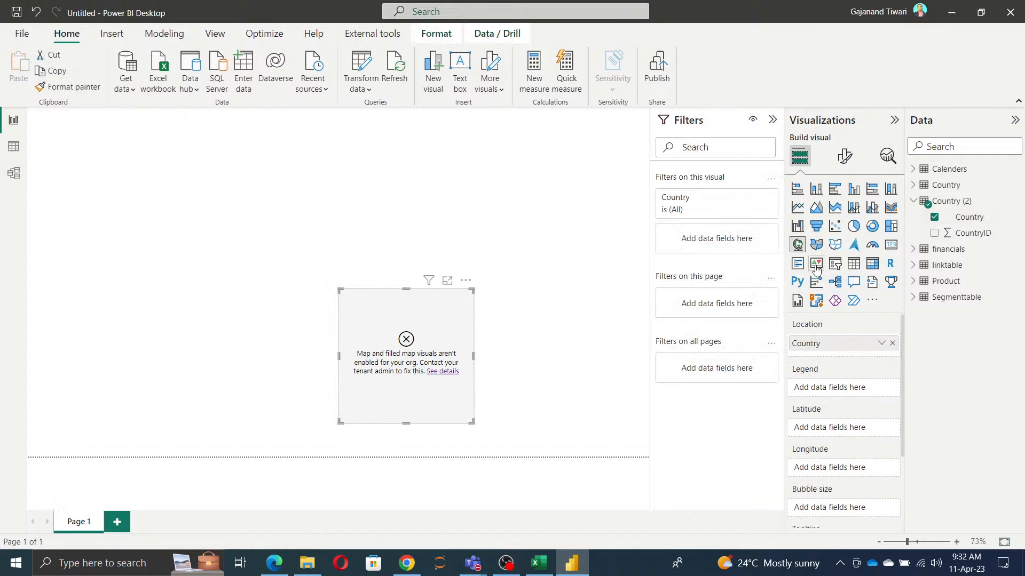
pyautogui.click(854, 264)
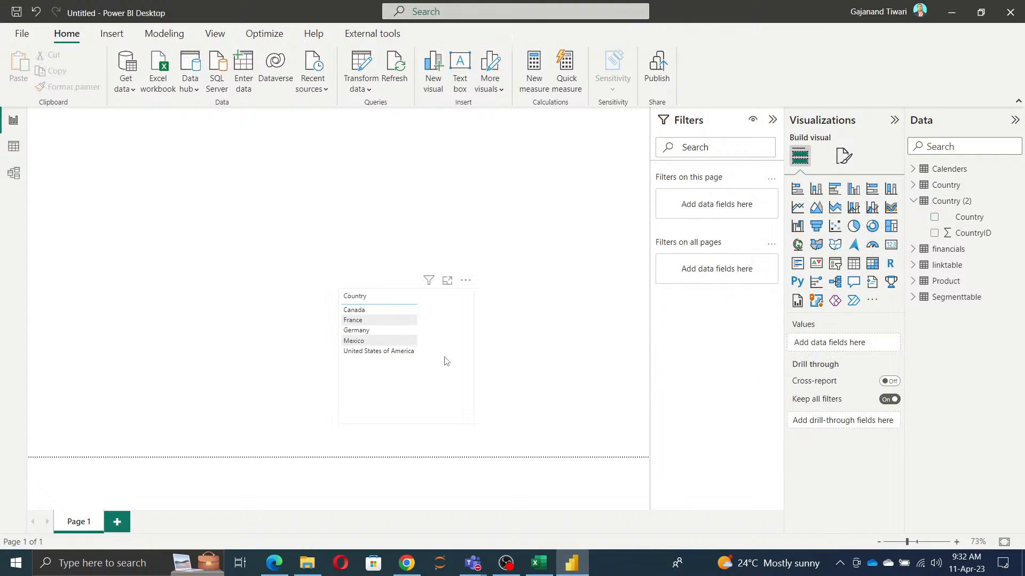
pyautogui.moveTo(467, 285); pyautogui.dragTo(324, 198)
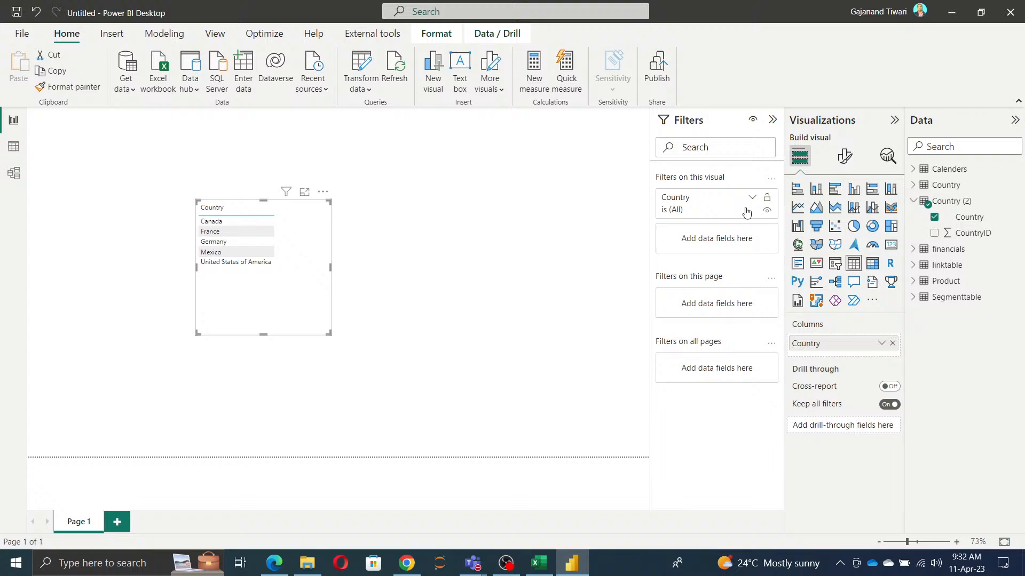
# Step: Set the font size of the table visual's values to 20 and enlarge the visual in width and height
pyautogui.click(844, 157)
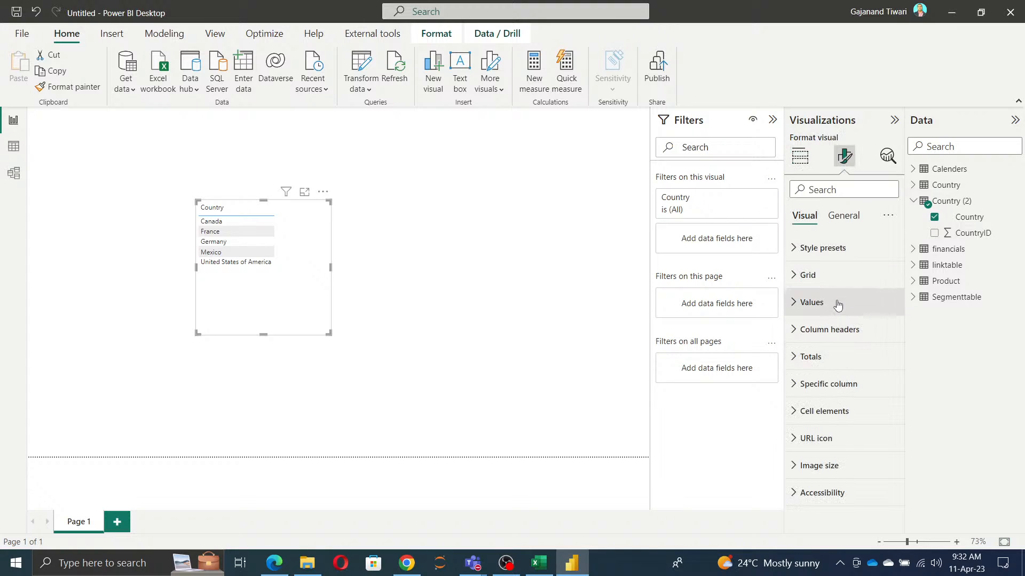
pyautogui.click(837, 302)
pyautogui.click(888, 366)
pyautogui.click(889, 366)
pyautogui.click(889, 366)
pyautogui.click(889, 366)
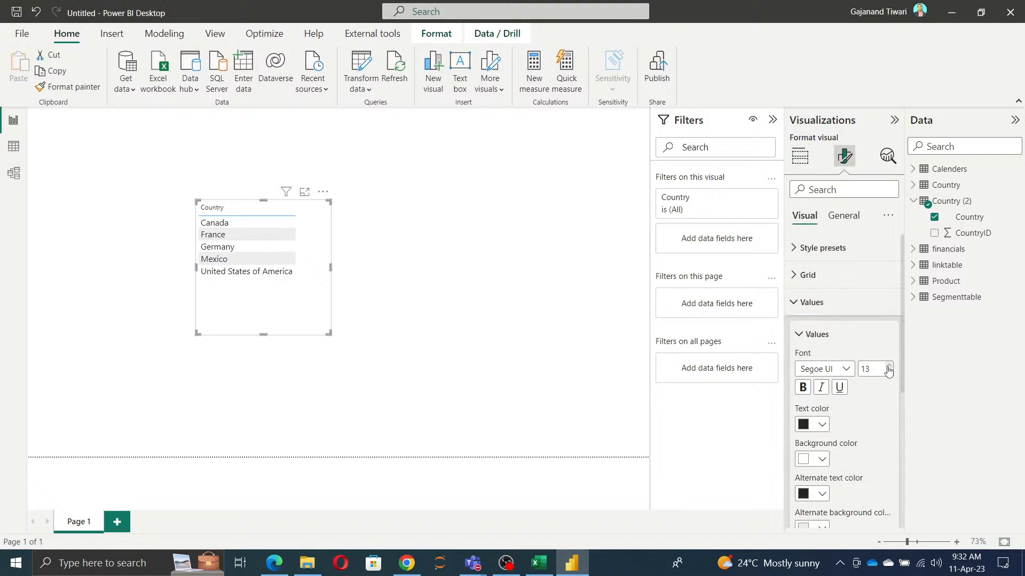
pyautogui.click(889, 366)
pyautogui.click(889, 366)
pyautogui.click(888, 367)
pyautogui.click(888, 366)
pyautogui.click(889, 366)
pyautogui.click(889, 366)
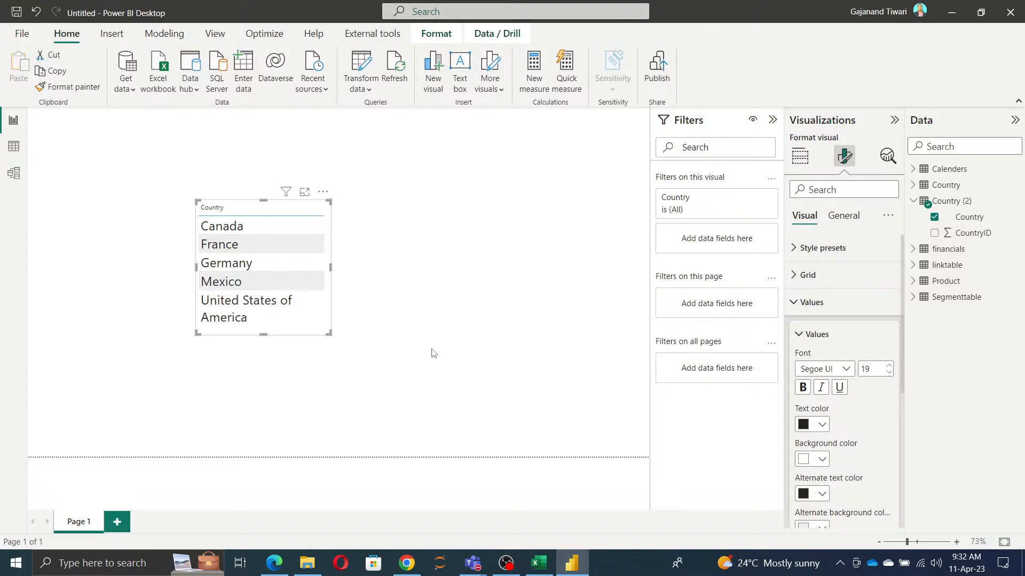
pyautogui.moveTo(330, 268); pyautogui.dragTo(423, 312)
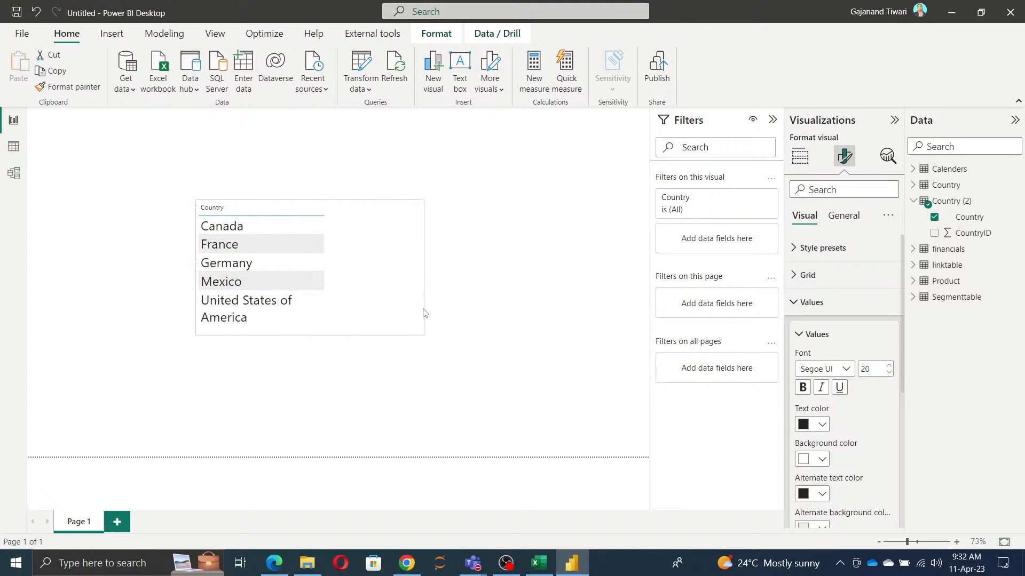
pyautogui.moveTo(309, 335); pyautogui.dragTo(307, 365)
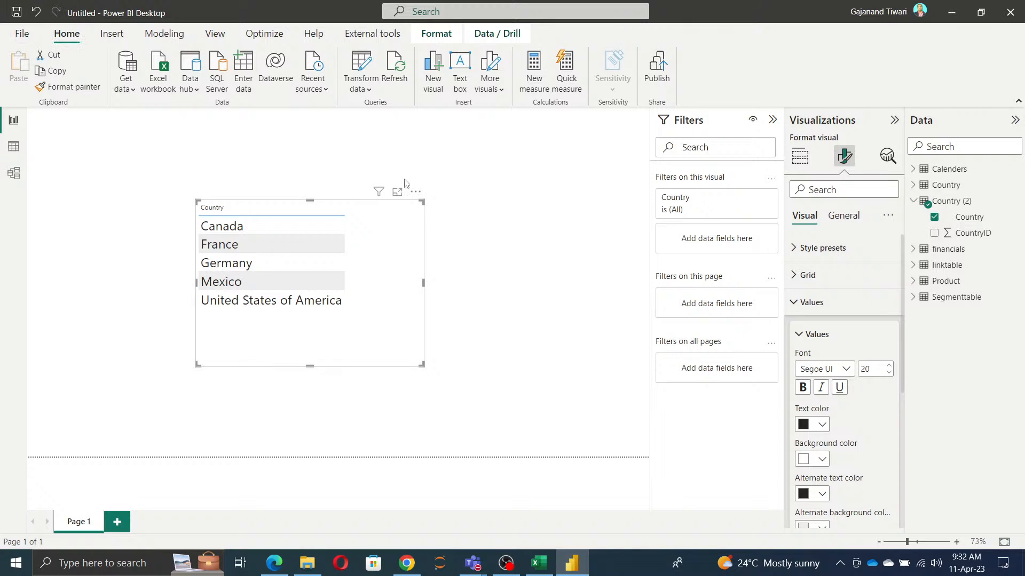
# Step: Save the report as a new Power BI file named RelishipReport
pyautogui.click(22, 34)
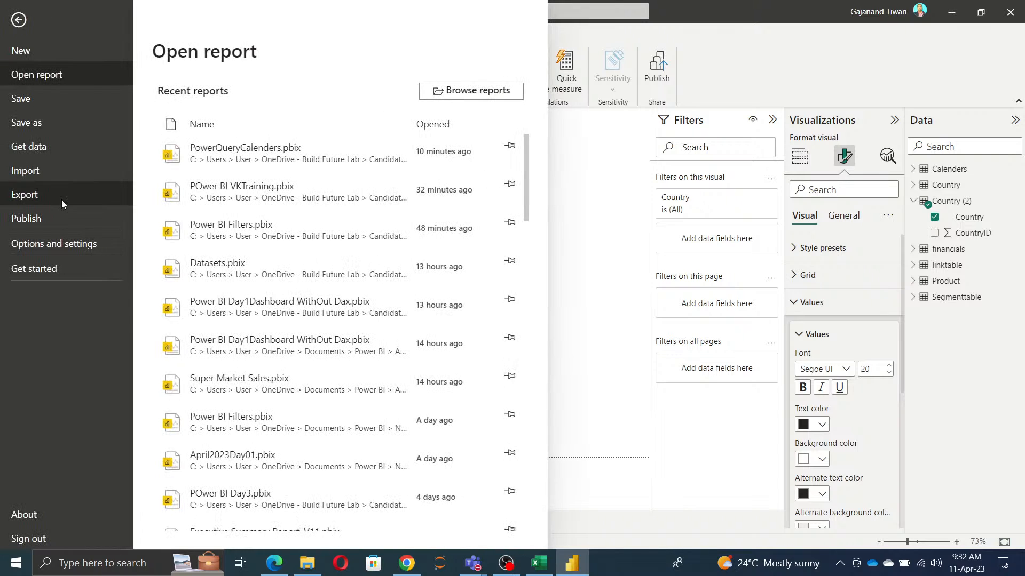
pyautogui.click(36, 127)
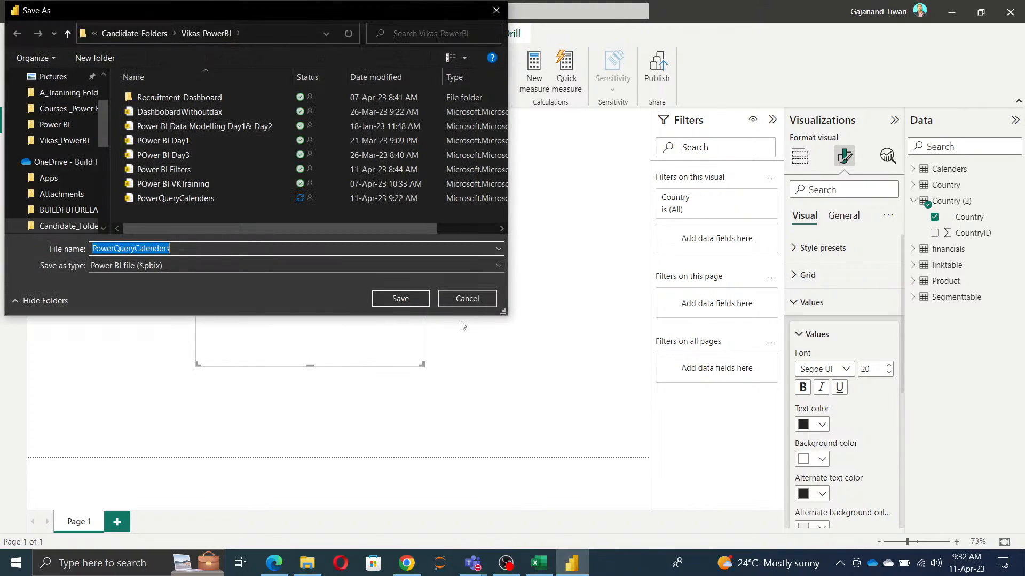
pyautogui.write('Relshih')
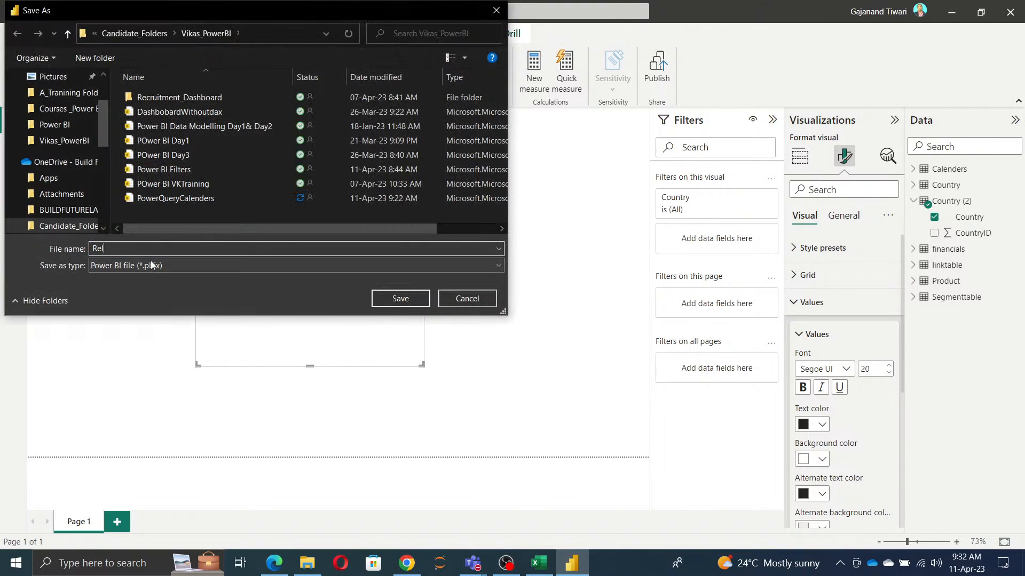
pyautogui.press('BackSpace')
pyautogui.press('BackSpace')
pyautogui.press('BackSpace')
pyautogui.press('BackSpace')
pyautogui.press('BackSpace')
pyautogui.press('BackSpace')
pyautogui.write('elash')
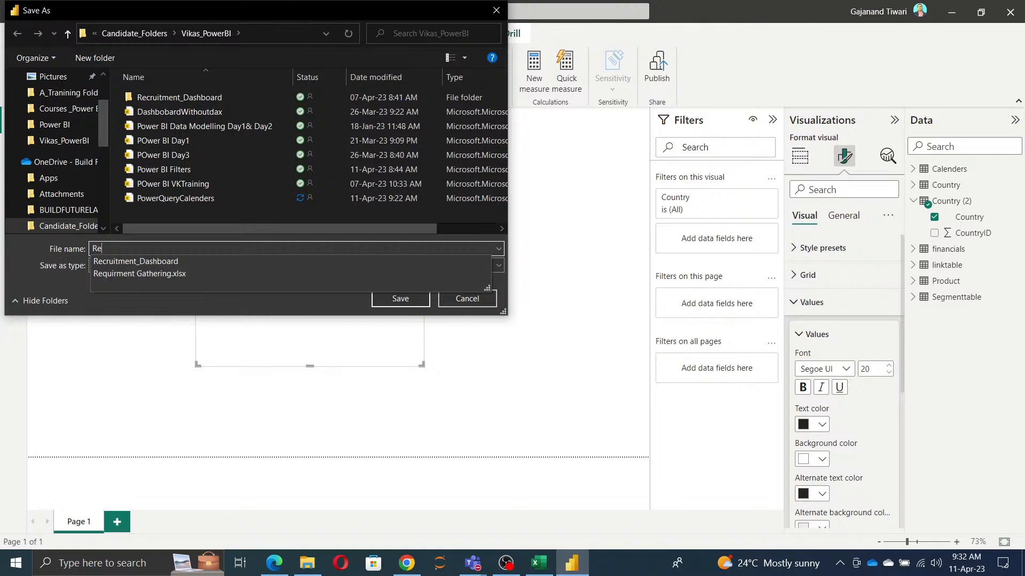
pyautogui.press('BackSpace')
pyautogui.press('BackSpace')
pyautogui.press('BackSpace')
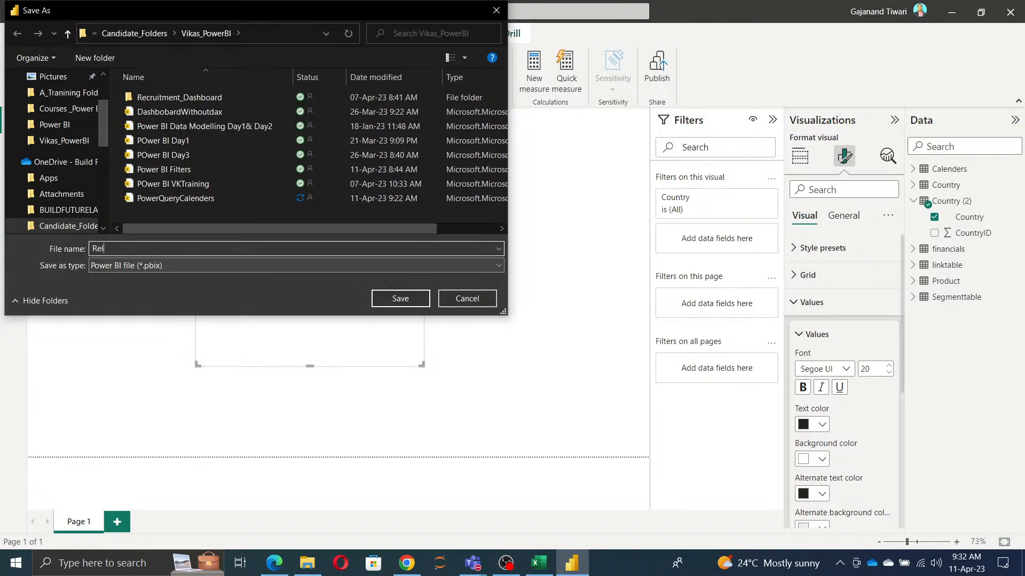
pyautogui.press('BackSpace')
pyautogui.write('lisha')
pyautogui.press('BackSpace')
pyautogui.write('ipReport')
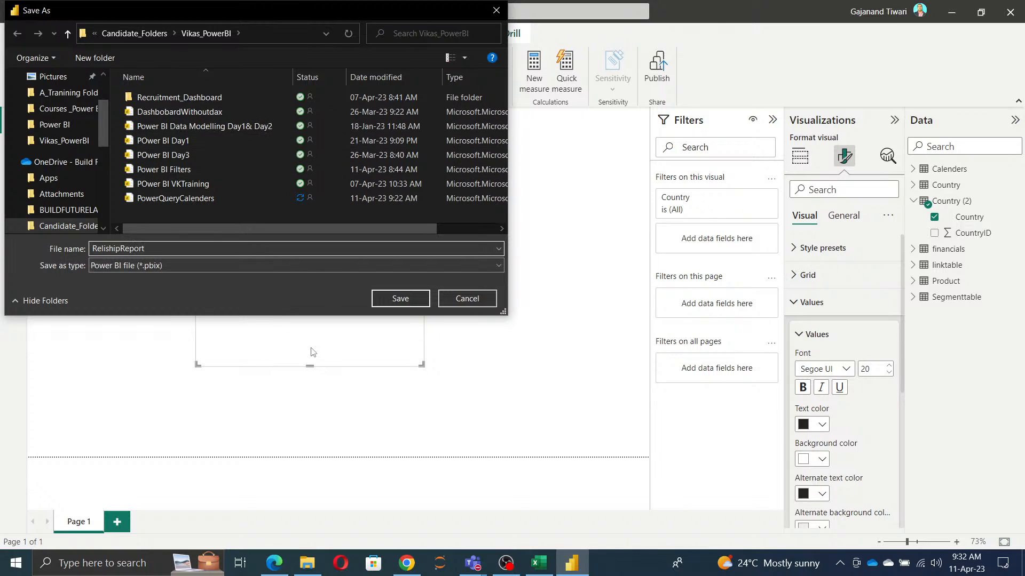
pyautogui.click(386, 301)
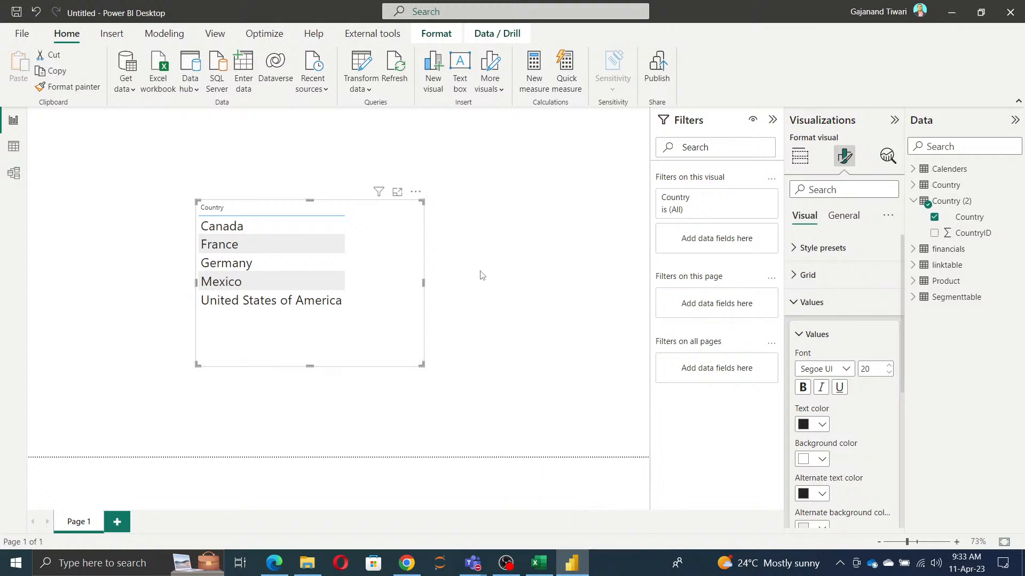
pyautogui.click(499, 265)
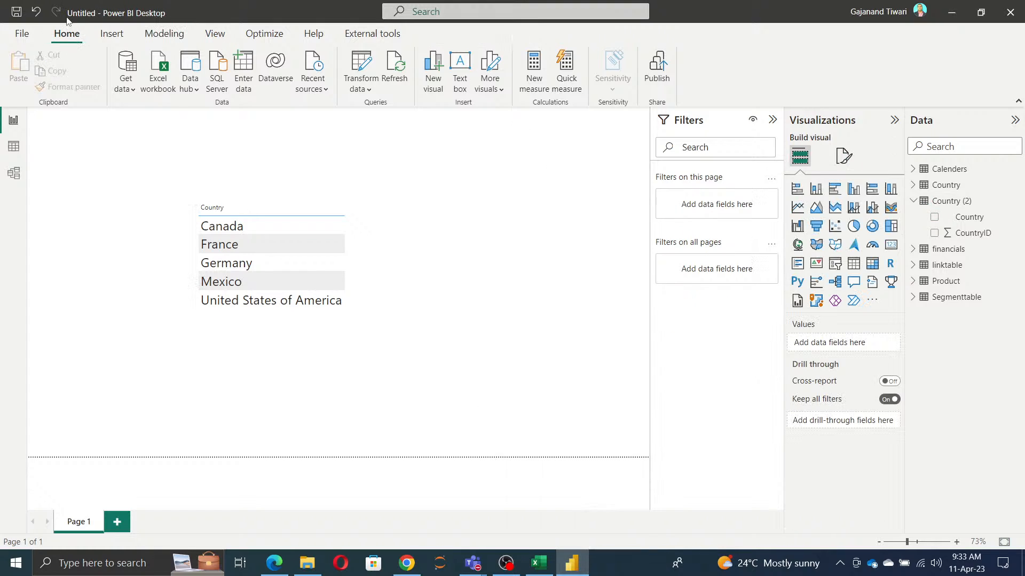
pyautogui.click(21, 34)
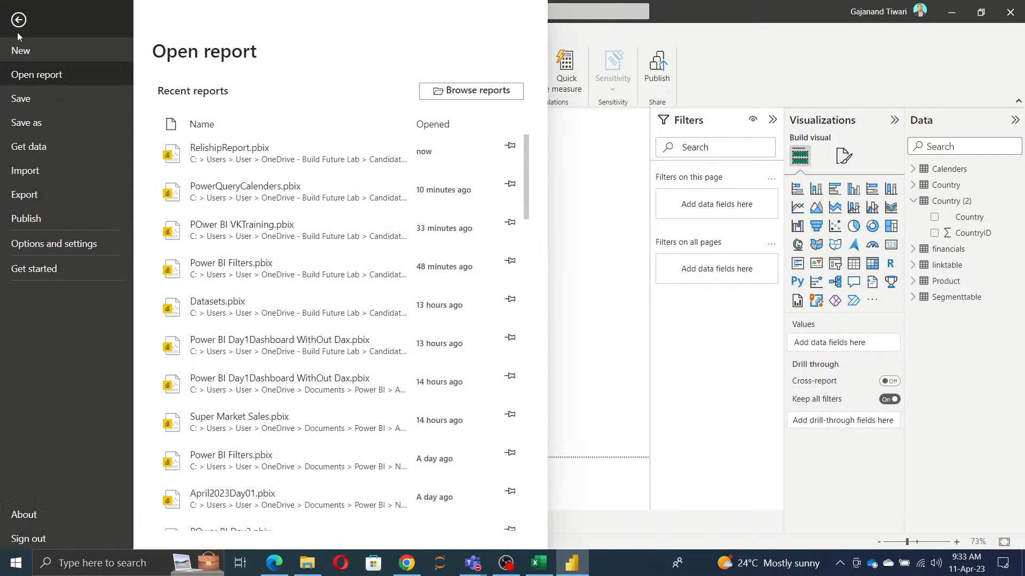
pyautogui.click(583, 274)
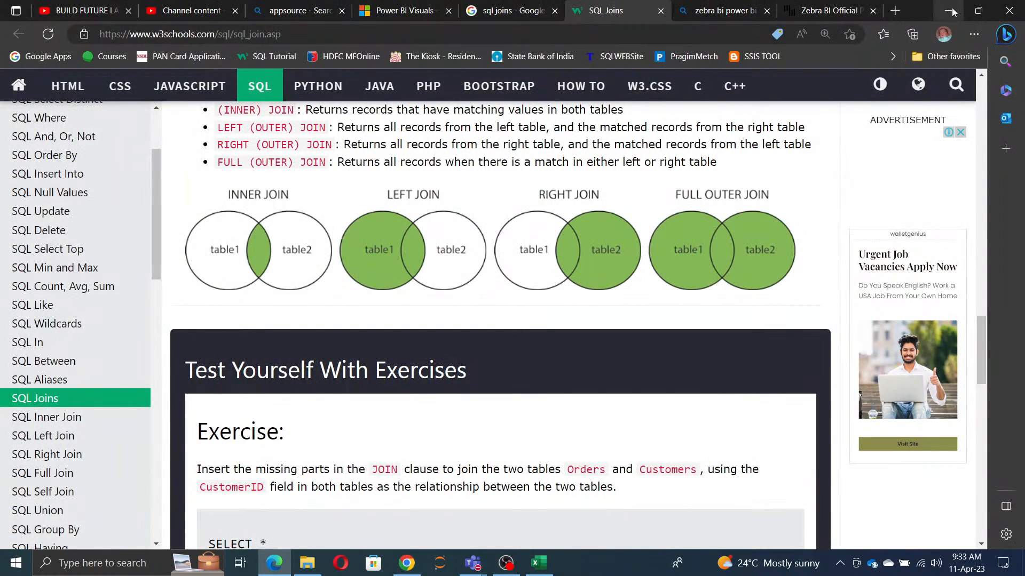
# Step: Minimize the current report window and open the RelishipReport Power BI file from its folder in File Explorer
pyautogui.click(950, 11)
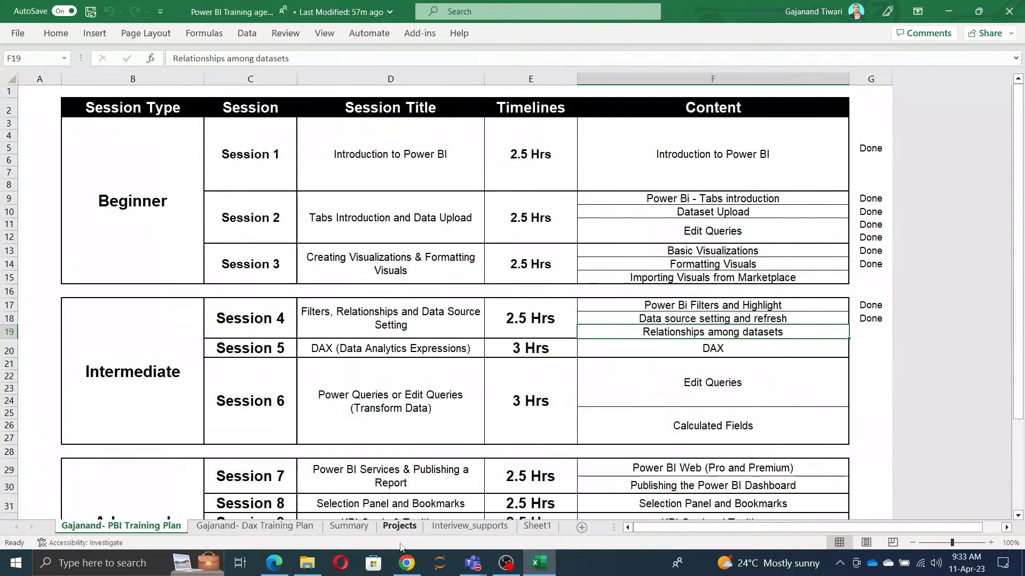
pyautogui.click(307, 528)
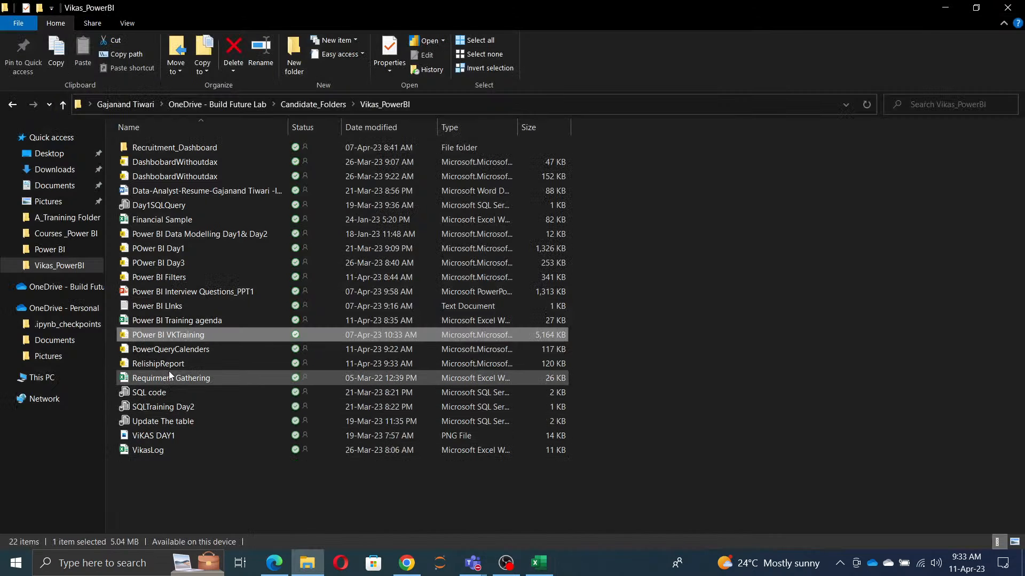
pyautogui.doubleClick(171, 365)
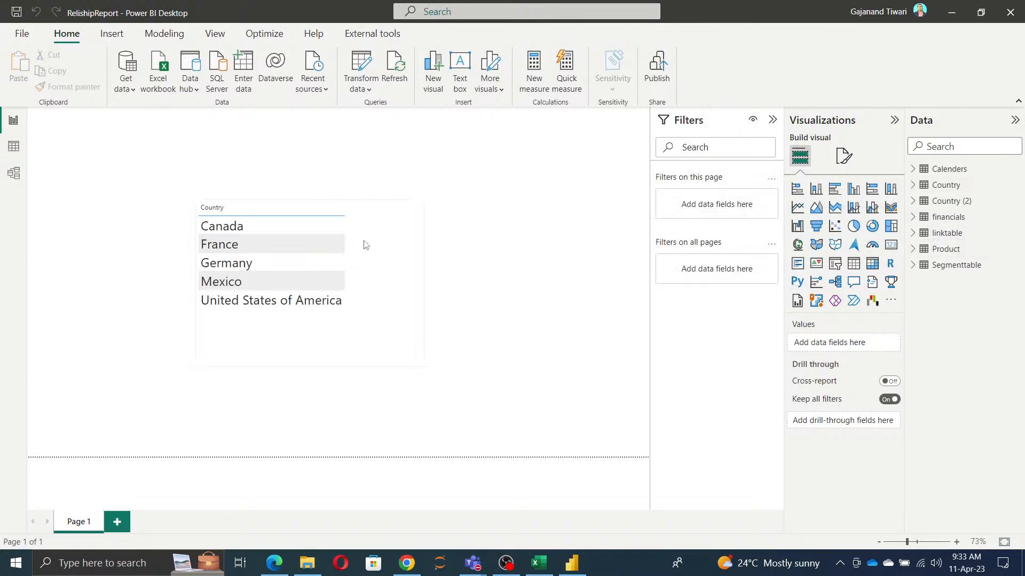
# Step: Move the Country table visual to the left edge of the report page
pyautogui.moveTo(249, 213); pyautogui.dragTo(127, 184)
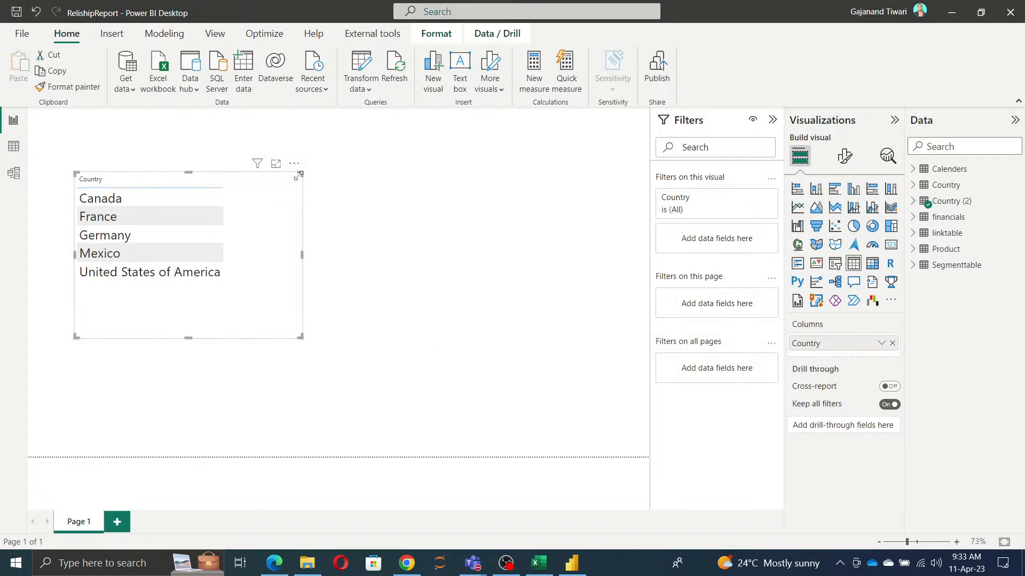
pyautogui.moveTo(295, 170); pyautogui.dragTo(235, 167)
pyautogui.click(432, 206)
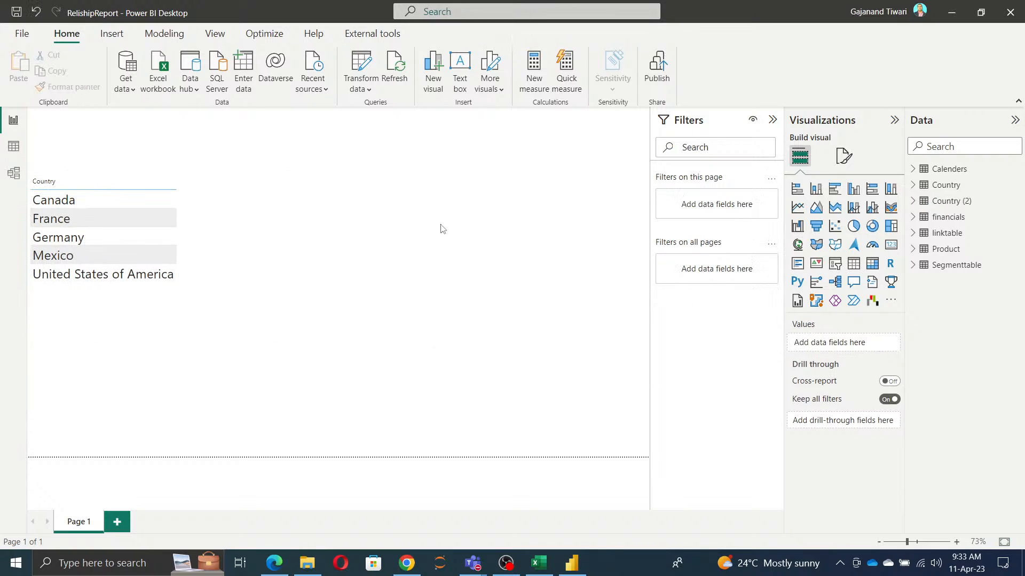
# Step: Add an empty table visual to the right of the Country table and convert the Country table into a slicer
pyautogui.click(853, 263)
pyautogui.moveTo(156, 383); pyautogui.dragTo(474, 208)
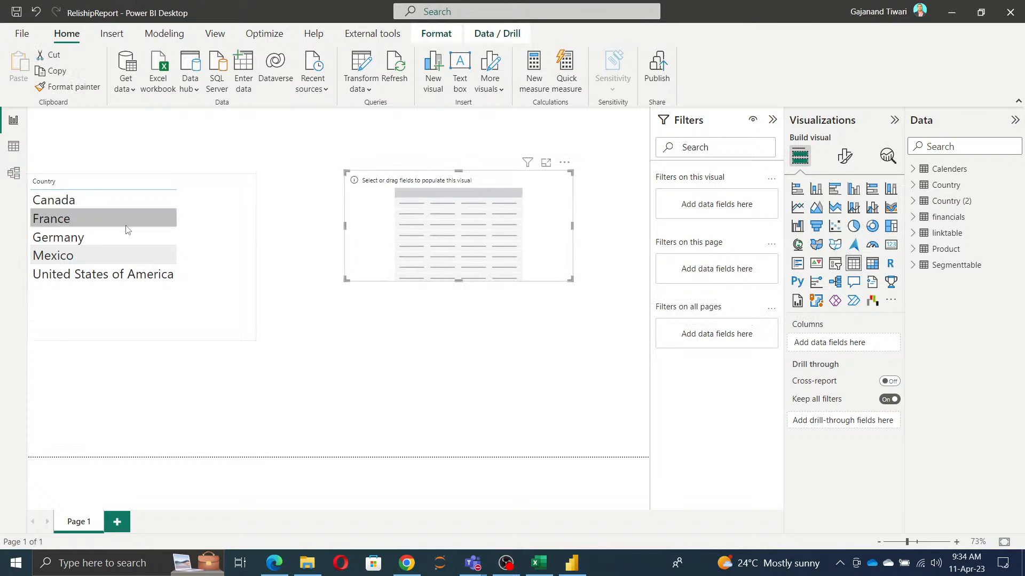
pyautogui.click(102, 218)
pyautogui.click(834, 263)
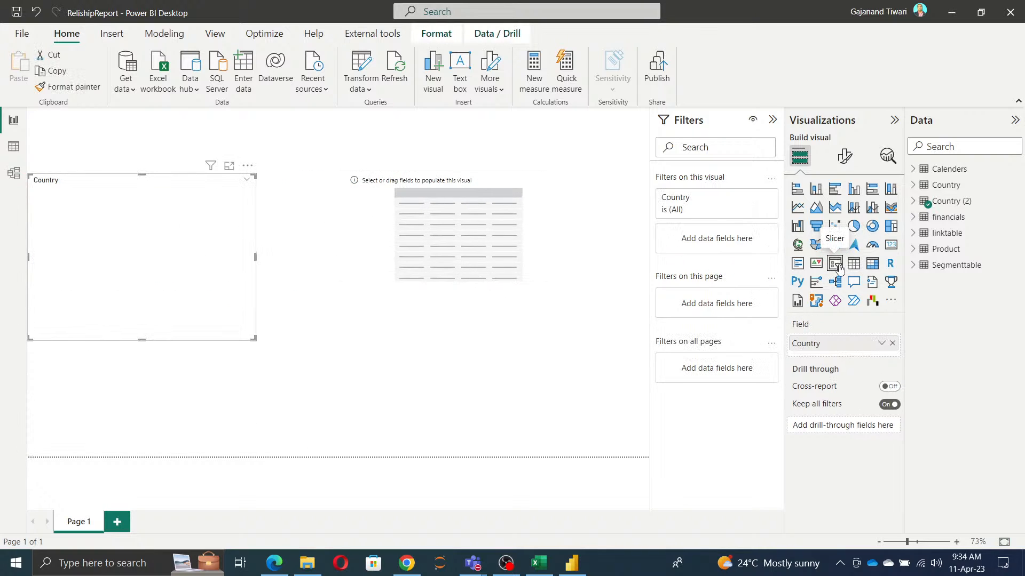
# Step: Increase the height of the empty table visual and fill it with the Country field from Country (2)
pyautogui.click(456, 260)
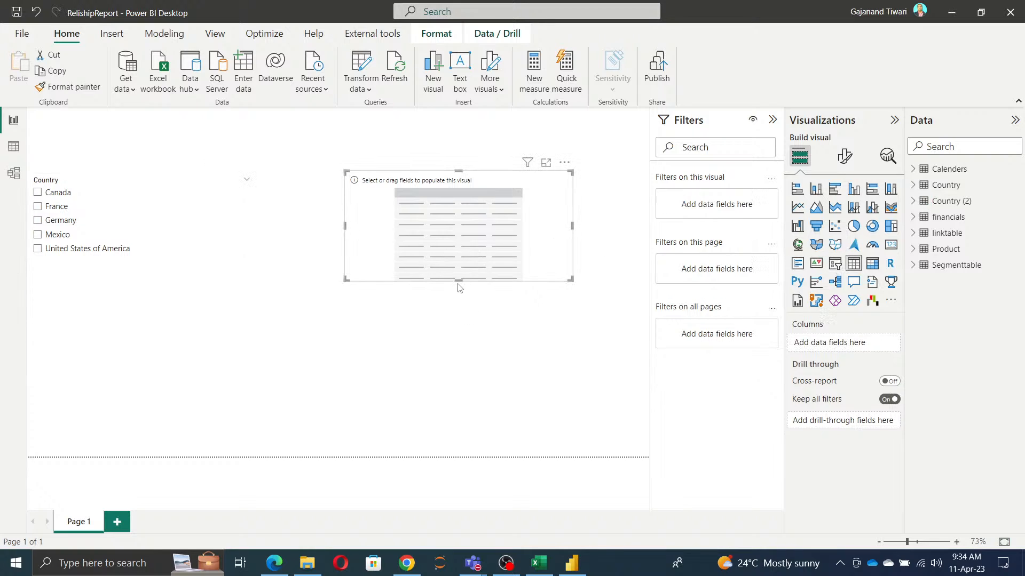
pyautogui.moveTo(460, 281); pyautogui.dragTo(466, 330)
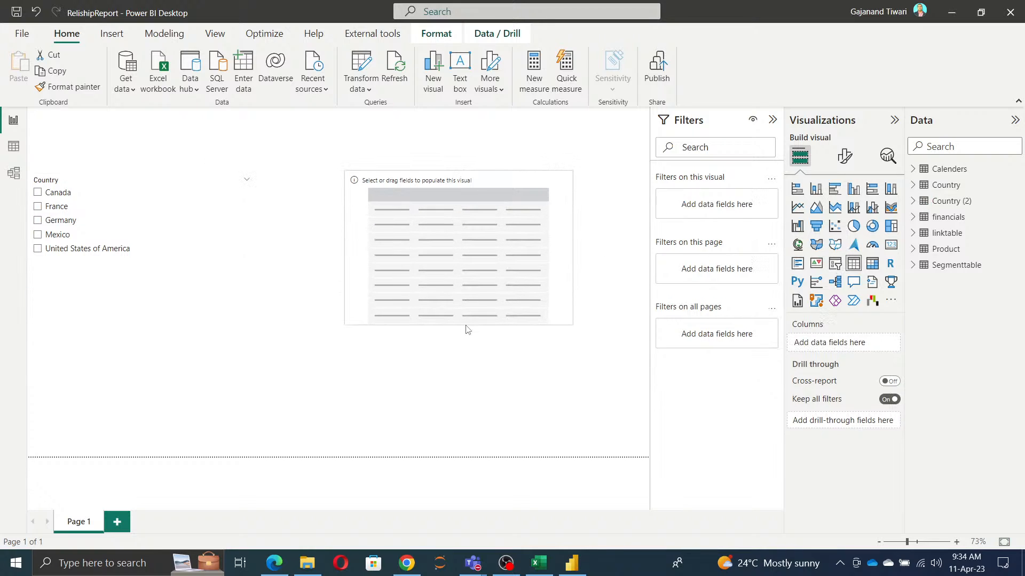
pyautogui.click(921, 205)
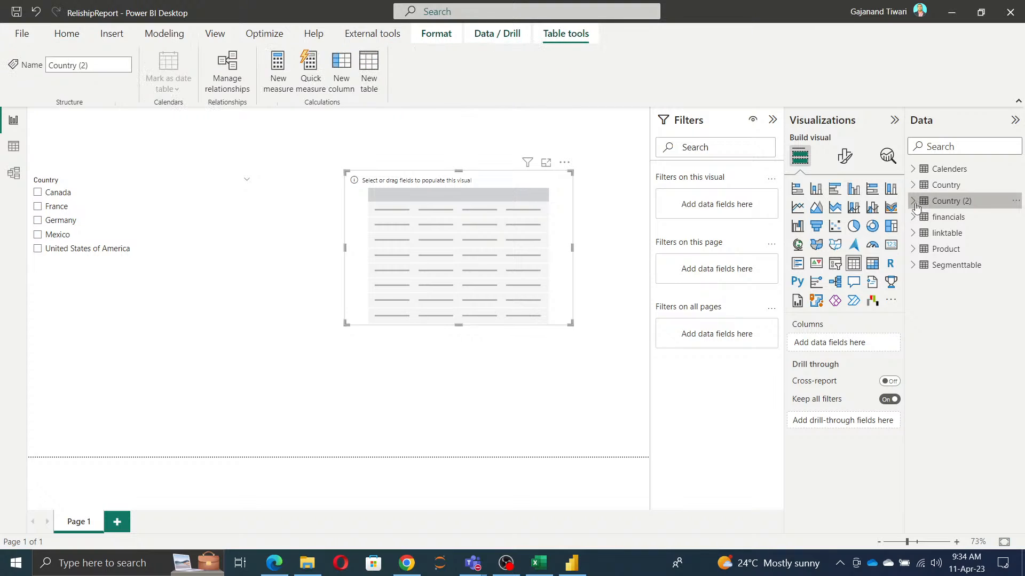
pyautogui.click(934, 216)
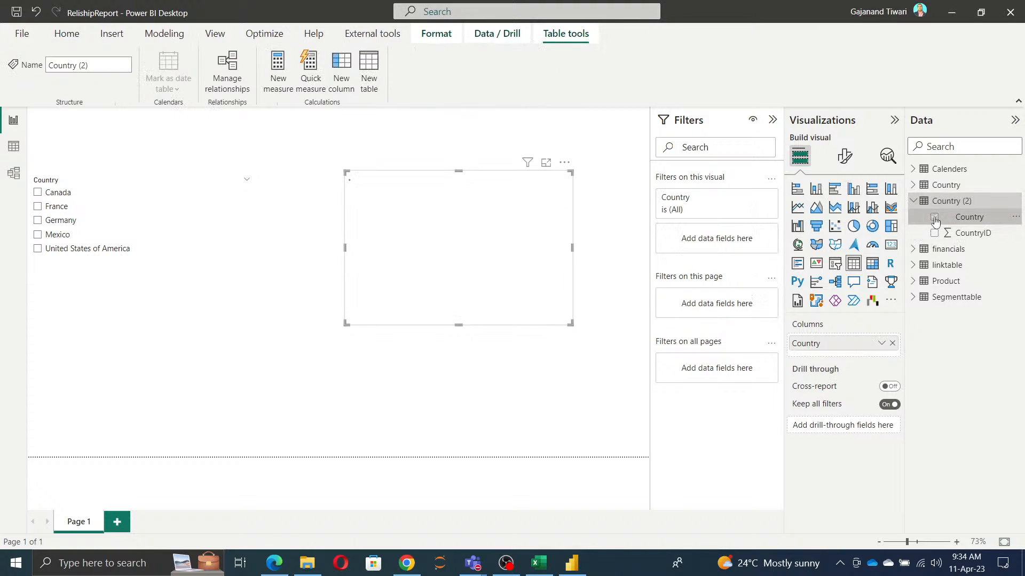
# Step: Replace the slicer's field with Country from financials and select Canada in the slicer
pyautogui.click(148, 275)
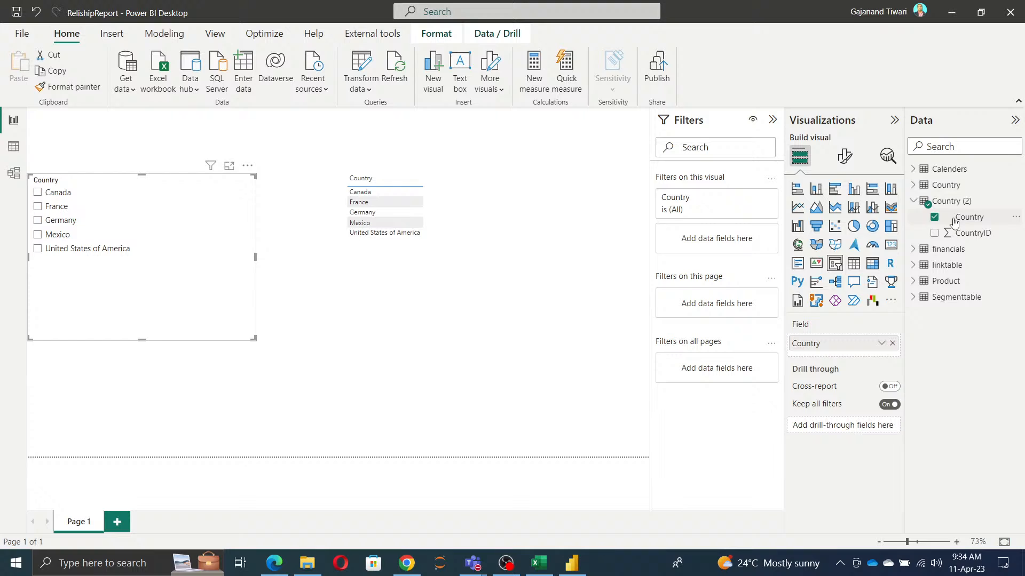
pyautogui.click(913, 249)
pyautogui.click(934, 297)
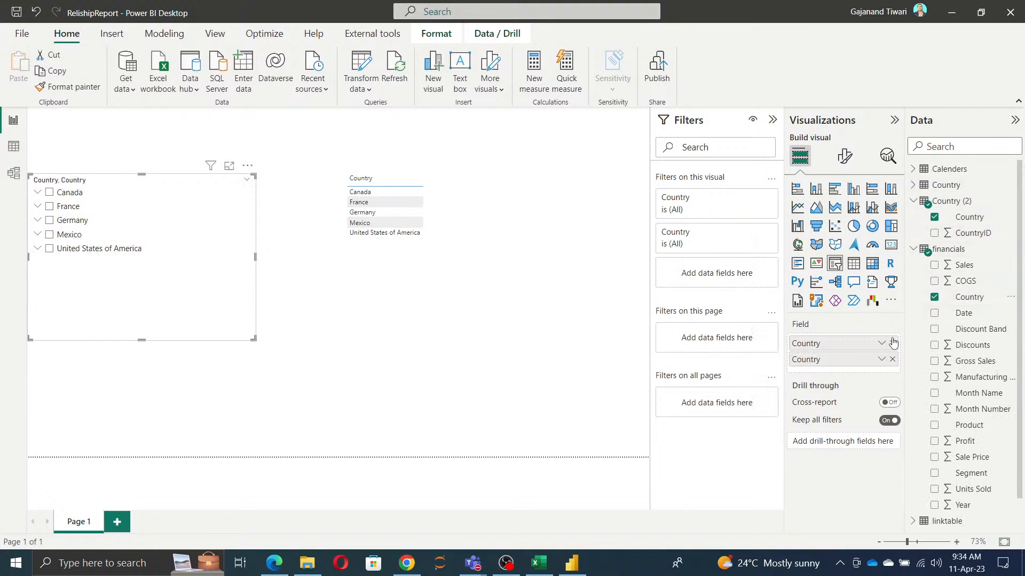
pyautogui.moveTo(822, 344); pyautogui.dragTo(472, 286)
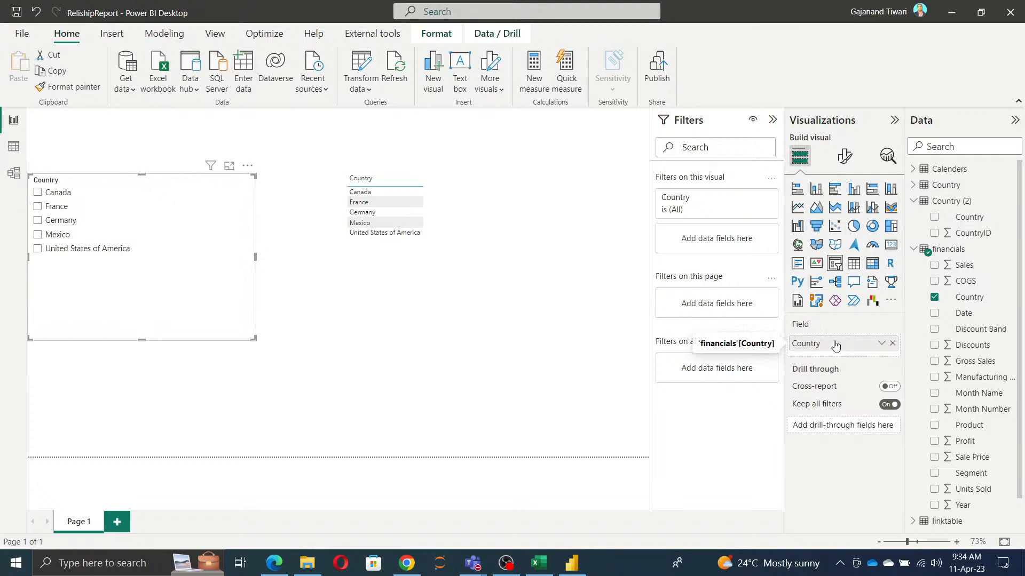
pyautogui.click(37, 193)
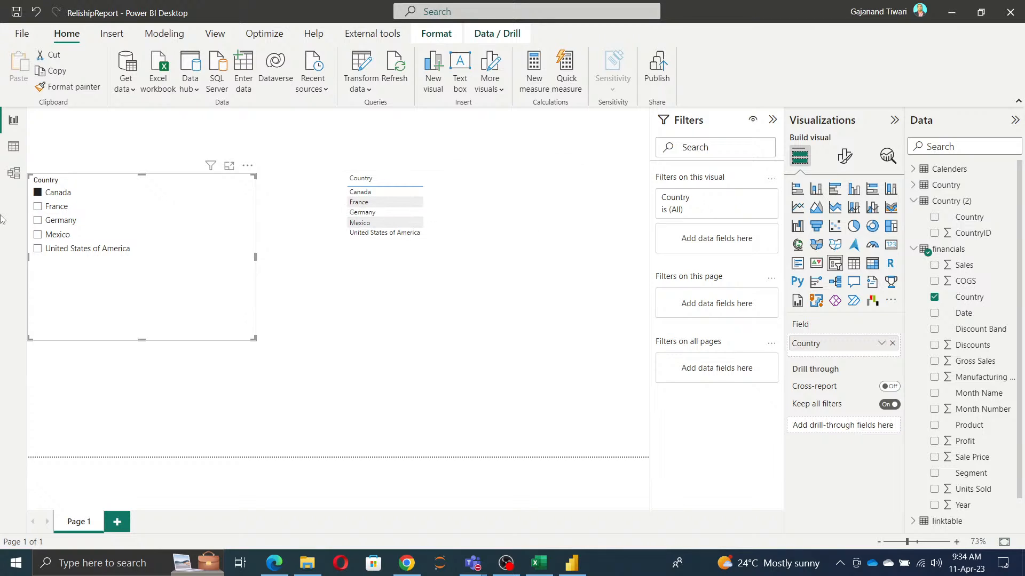
# Step: Set the cross filter direction of the financials and Country relationship to Both and check the effect on the report page
pyautogui.click(14, 173)
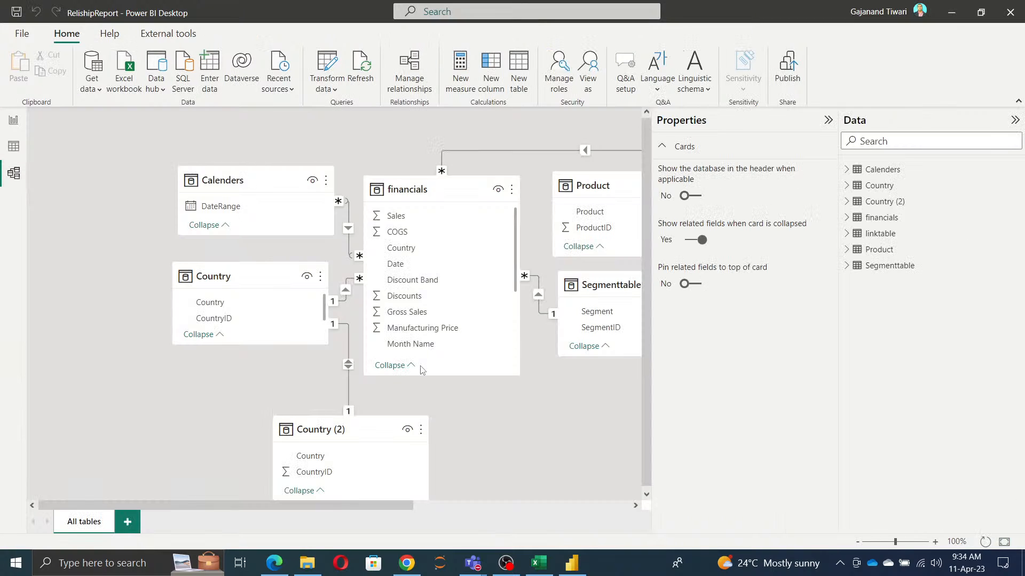
pyautogui.doubleClick(347, 296)
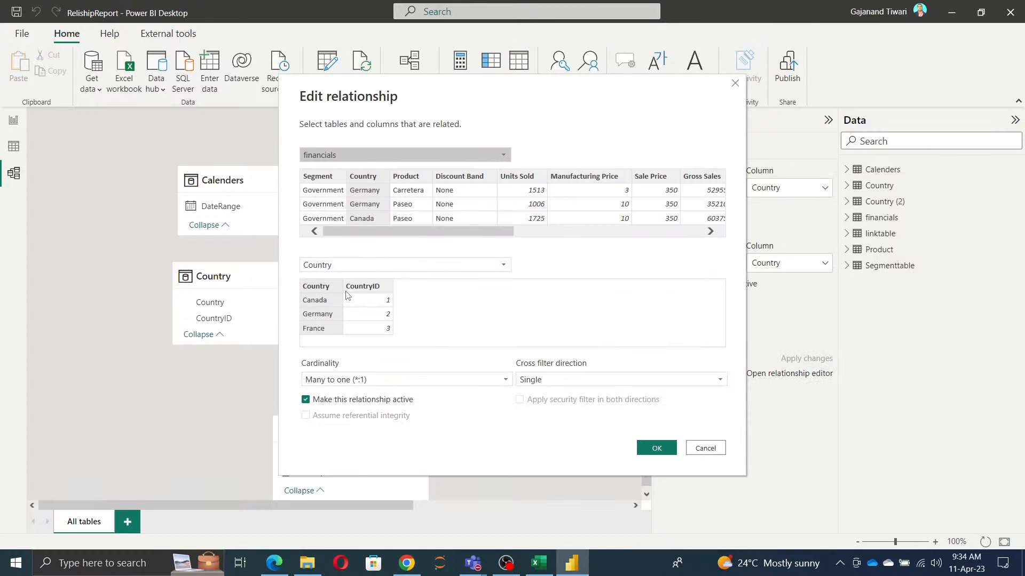
pyautogui.click(597, 380)
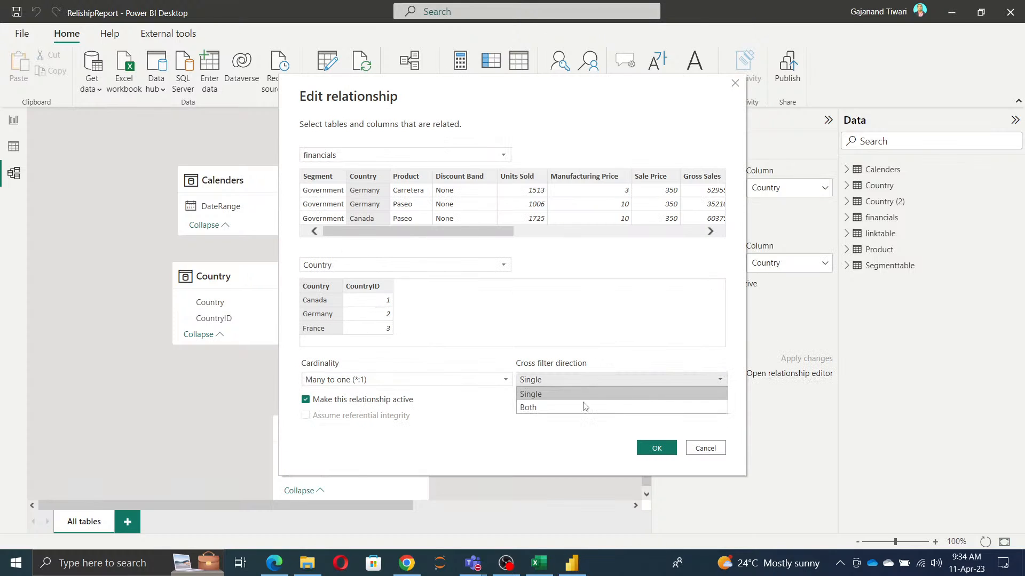
pyautogui.click(580, 405)
pyautogui.click(649, 452)
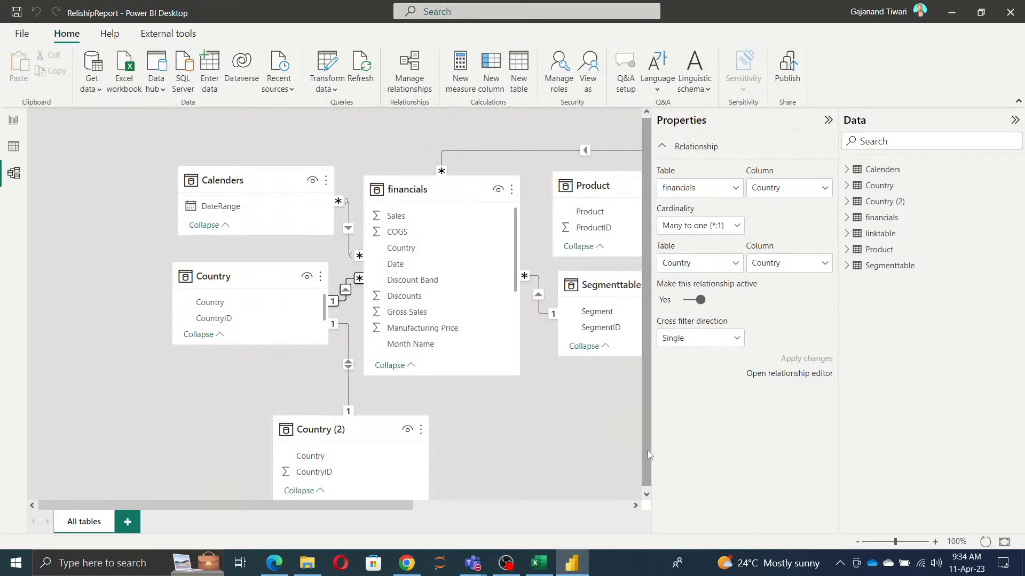
pyautogui.click(12, 124)
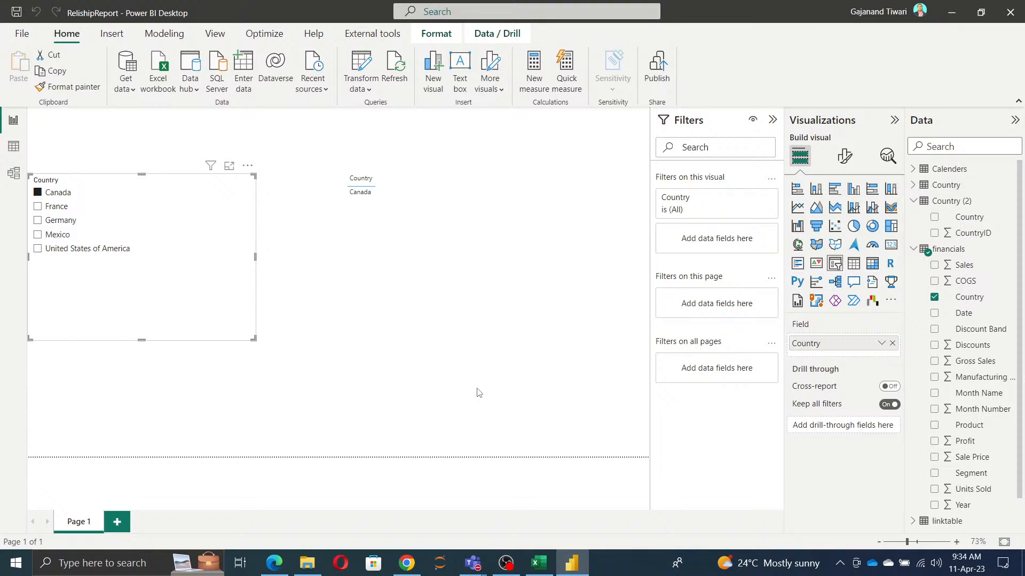
# Step: Set the cross filter direction of the financials and Country relationship to Single, check the report page, and return to the model diagram
pyautogui.click(13, 175)
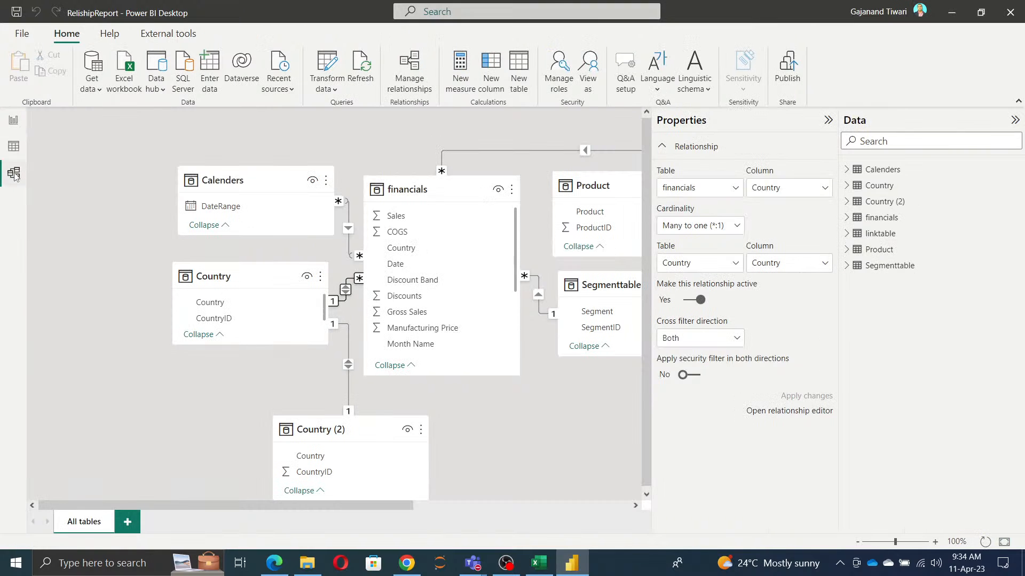
pyautogui.doubleClick(345, 293)
pyautogui.click(584, 381)
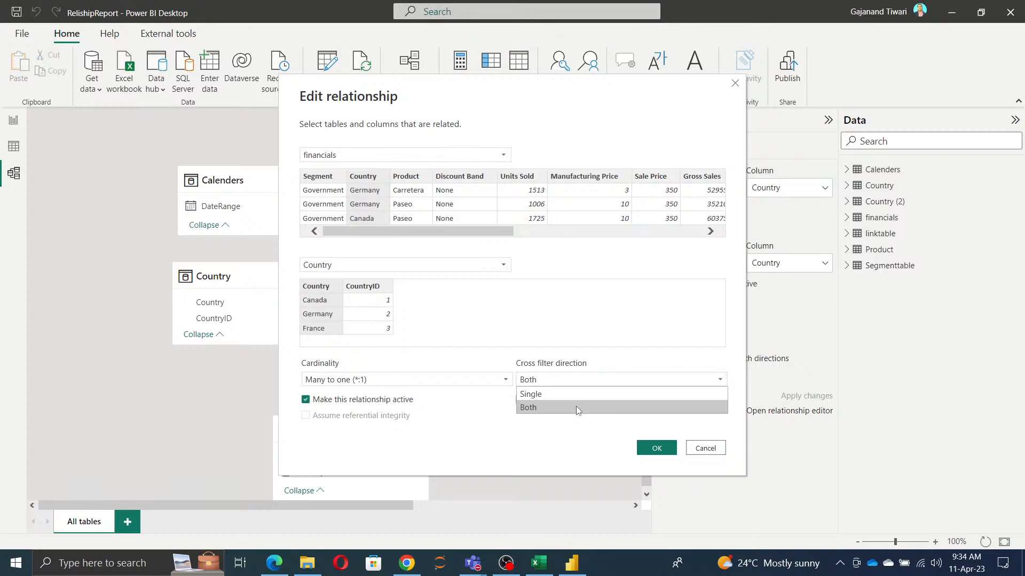
pyautogui.click(573, 395)
pyautogui.click(659, 451)
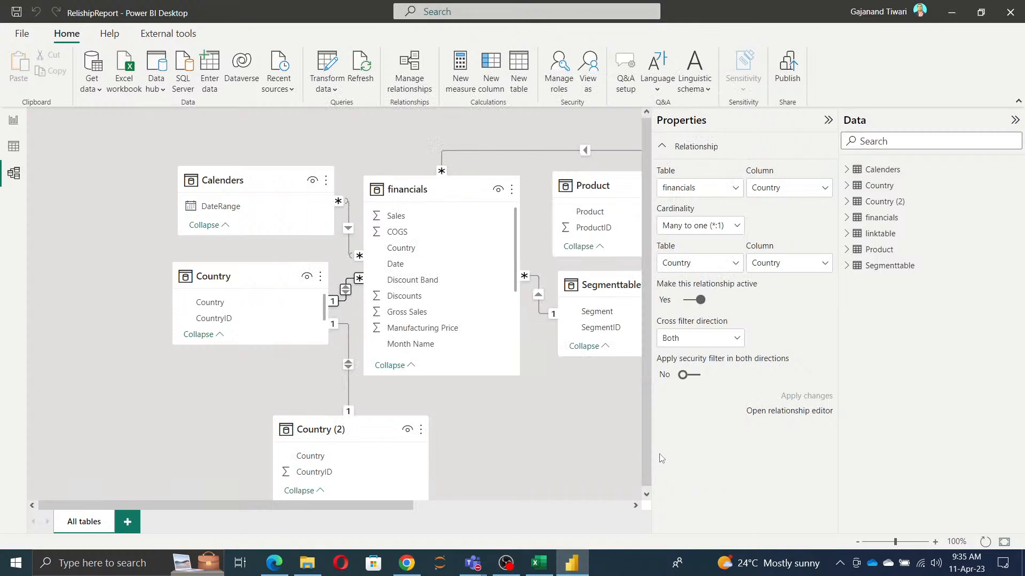
pyautogui.click(13, 120)
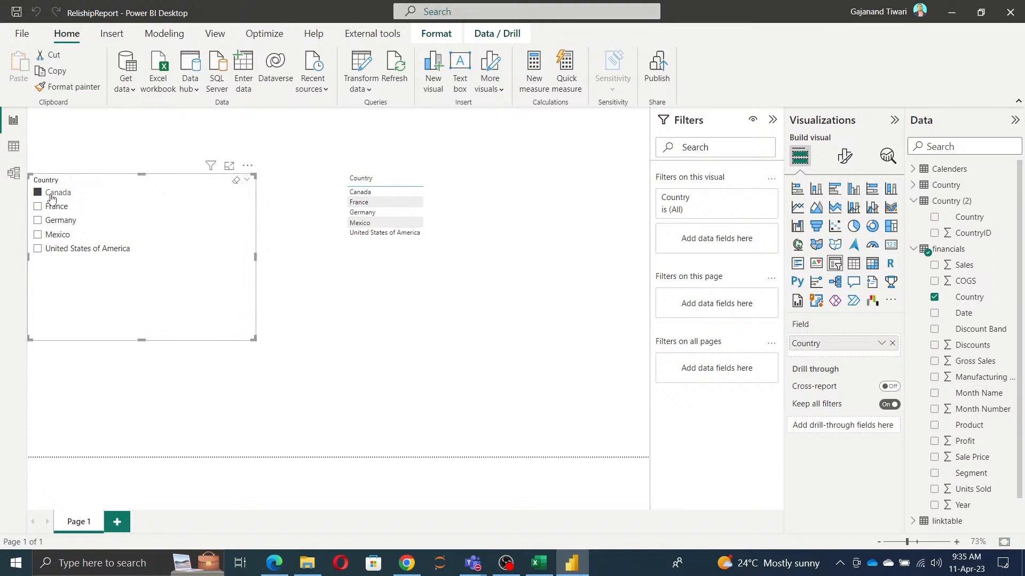
pyautogui.click(14, 173)
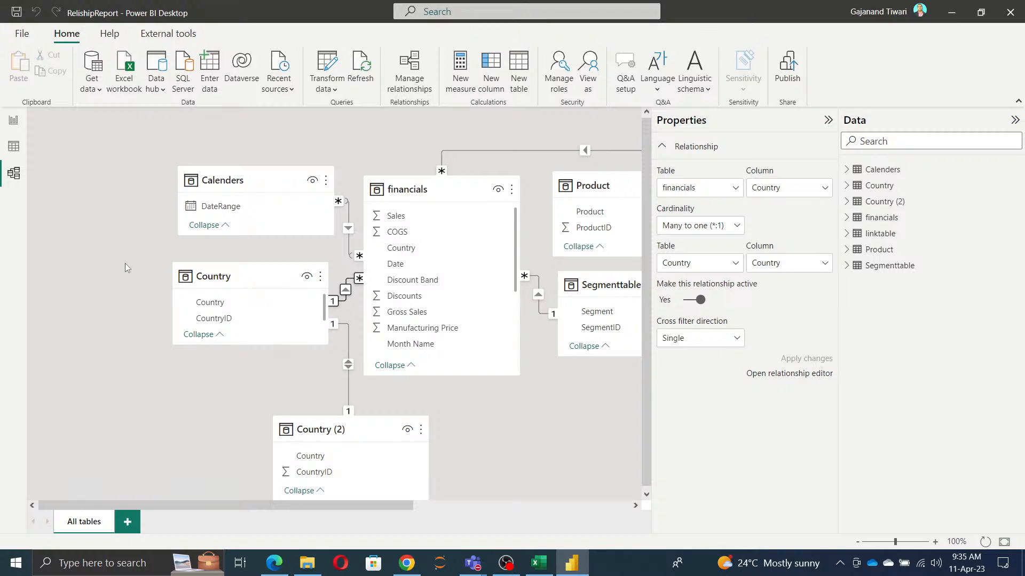
# Step: Create a relationship between the Country column of Country (2) and the Country column of financials in the model diagram
pyautogui.click(831, 122)
pyautogui.moveTo(572, 505); pyautogui.dragTo(732, 517)
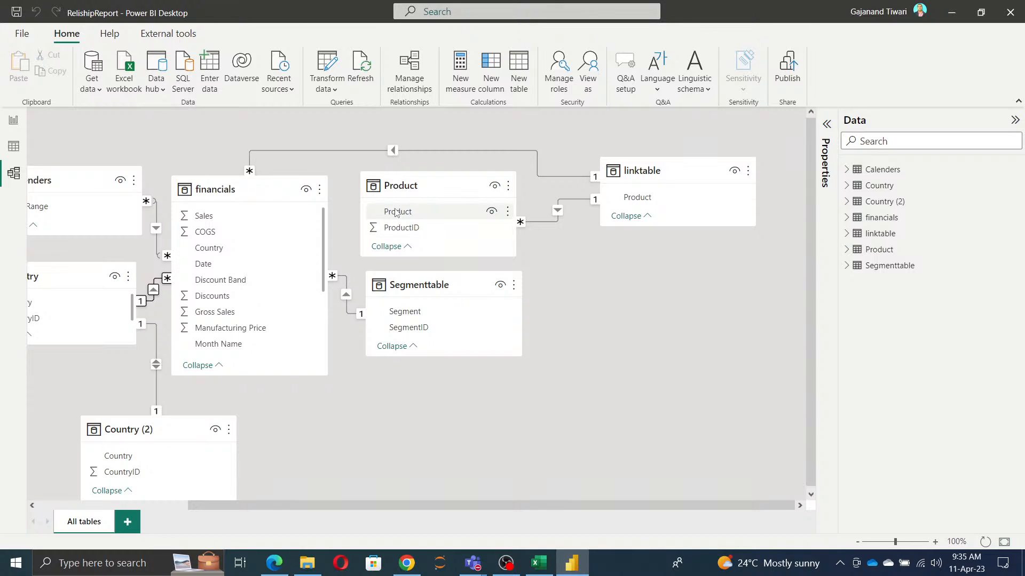
pyautogui.moveTo(396, 213)
pyautogui.mouseDown()
pyautogui.moveTo(231, 248)
pyautogui.moveTo(378, 217)
pyautogui.mouseUp()
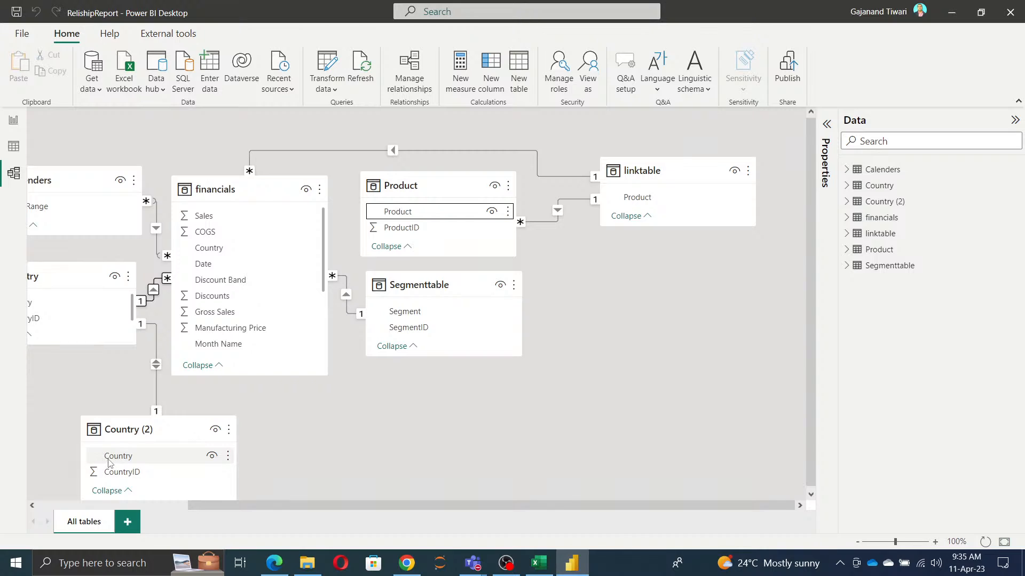
pyautogui.moveTo(115, 457); pyautogui.dragTo(216, 248)
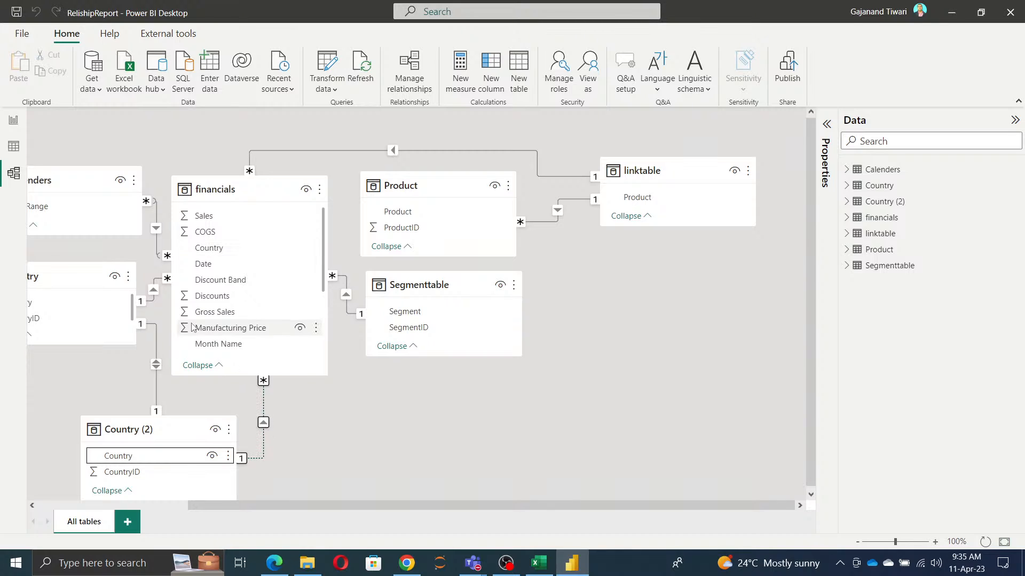
# Step: Set the cross filter direction of the relationship between financials and Country to Both
pyautogui.doubleClick(153, 291)
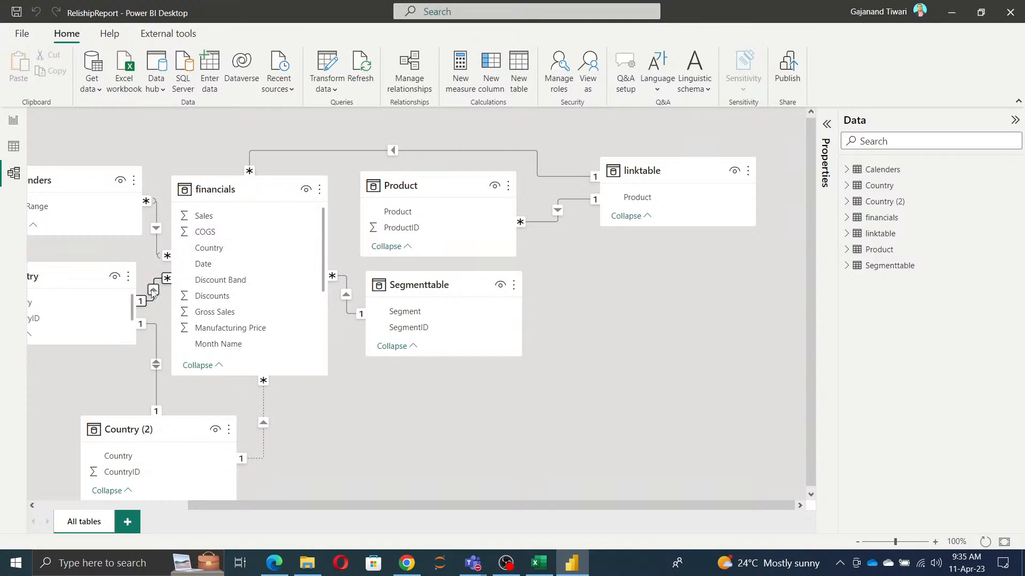
pyautogui.click(543, 381)
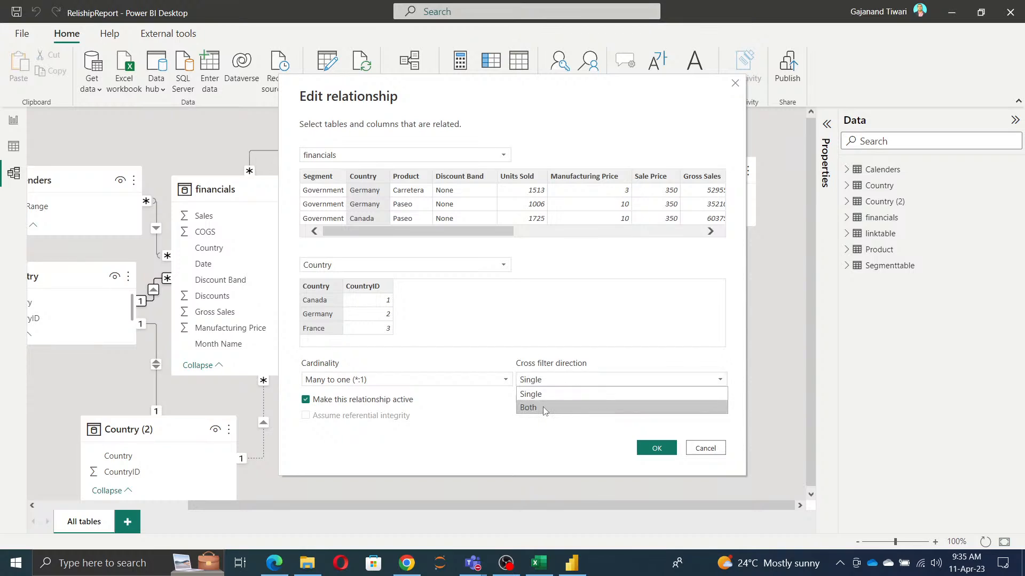
pyautogui.click(533, 407)
pyautogui.click(657, 449)
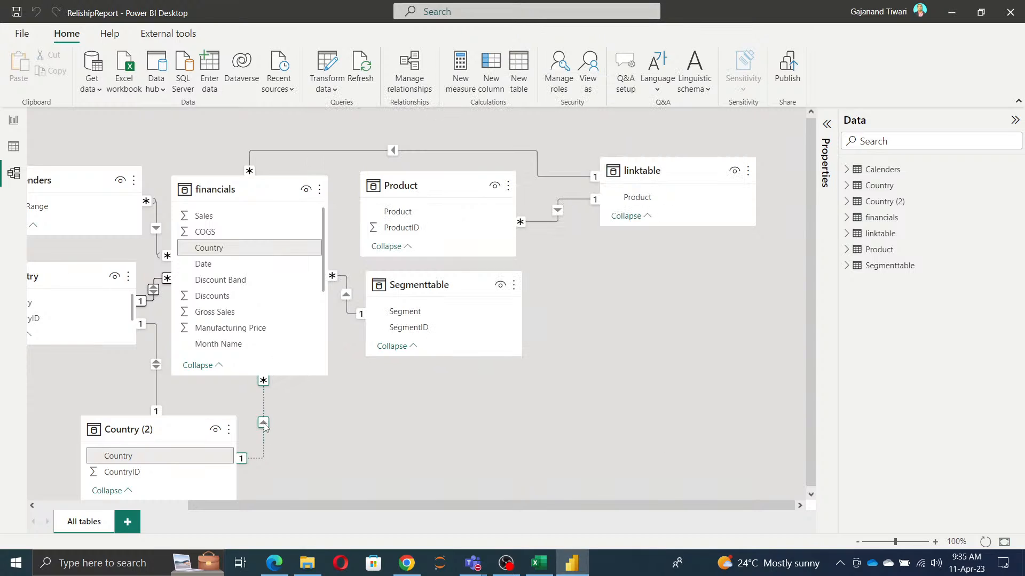
# Step: Try to make the relationship between financials and Country (2) active, keeping its Single cross filter direction
pyautogui.doubleClick(264, 424)
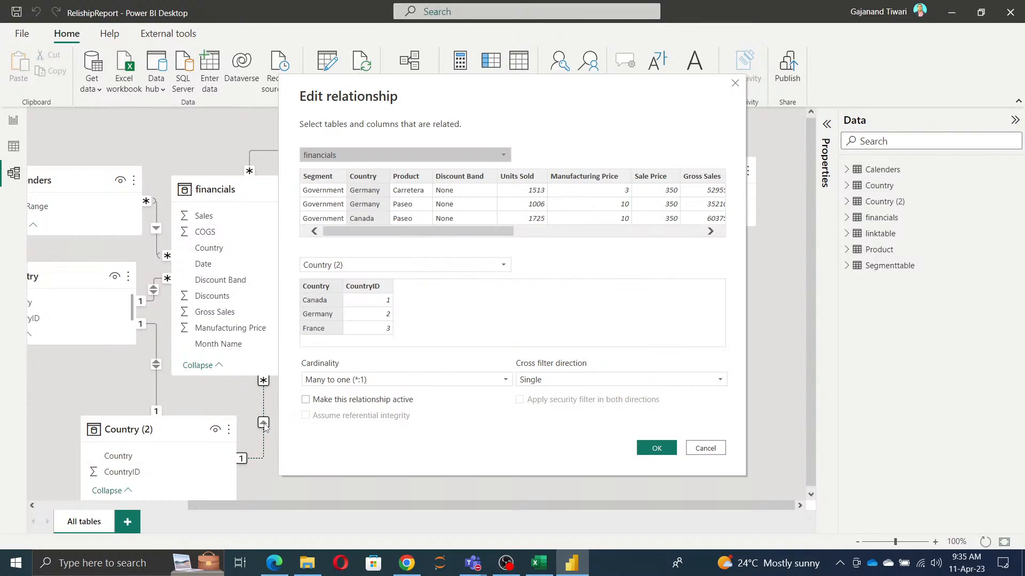
pyautogui.click(307, 401)
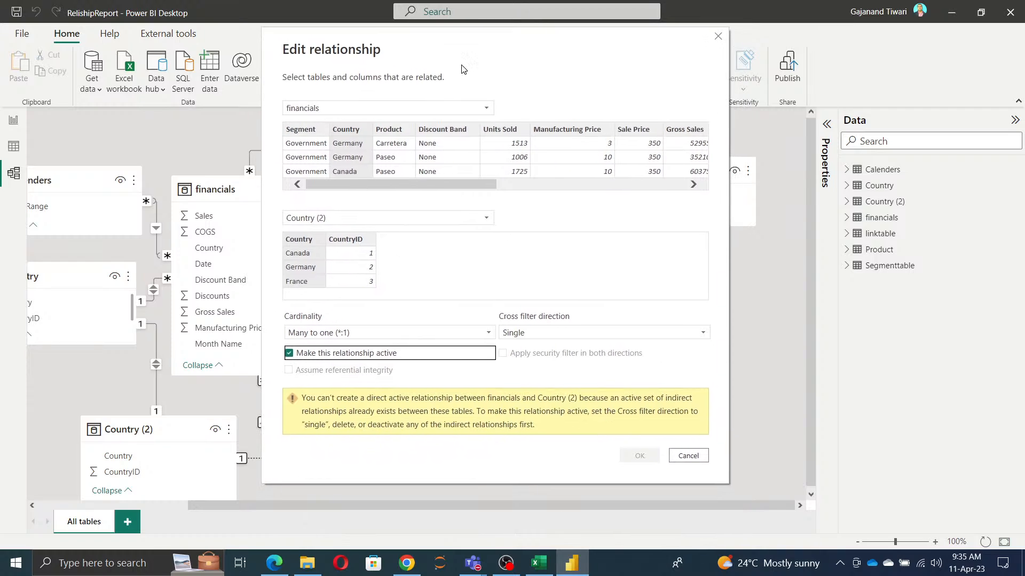
pyautogui.moveTo(478, 113); pyautogui.dragTo(461, 67)
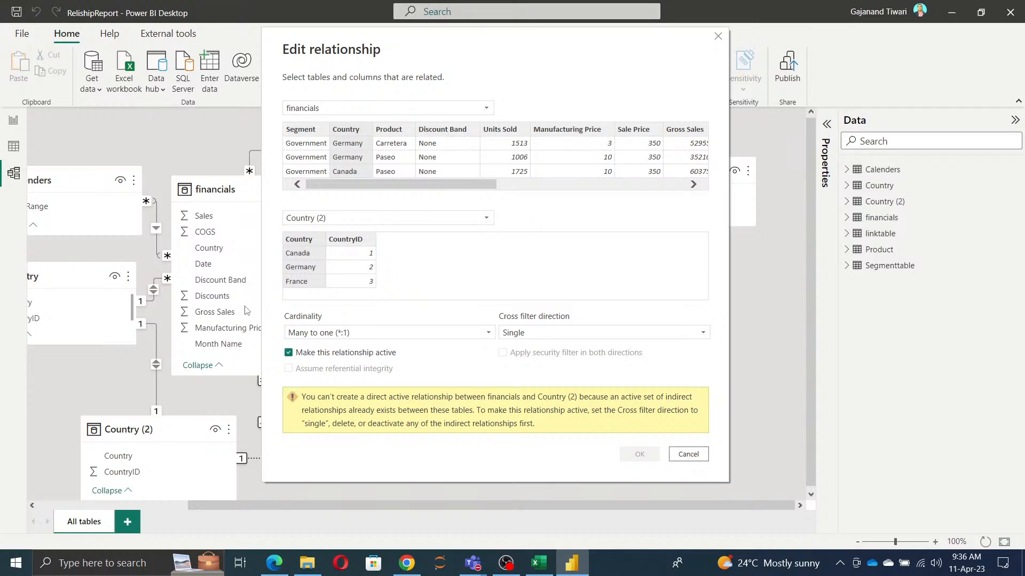
# Step: Leave the relationship between financials and Country (2) inactive, apply the relationship settings, and return to the report page
pyautogui.click(289, 353)
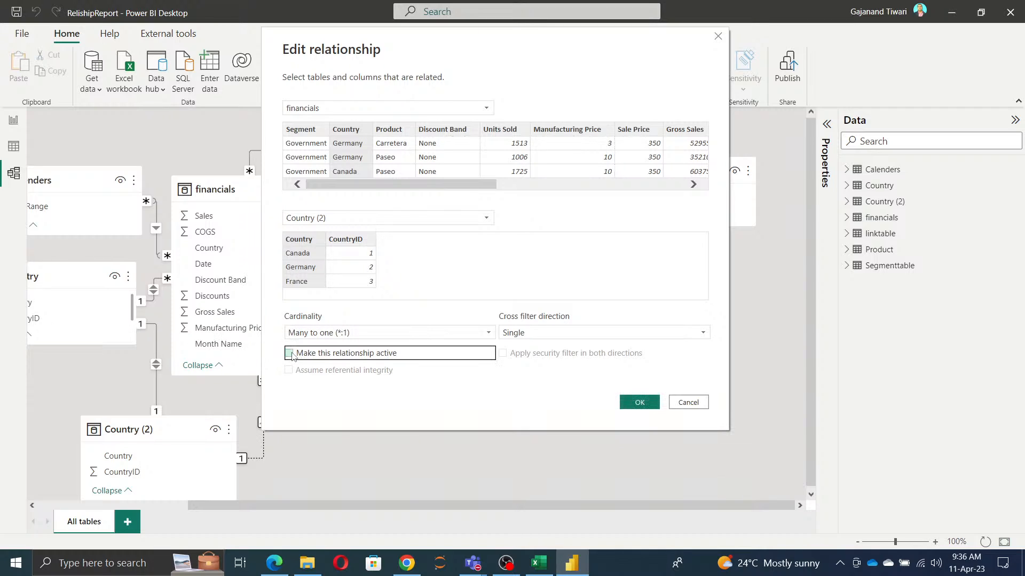
pyautogui.click(642, 405)
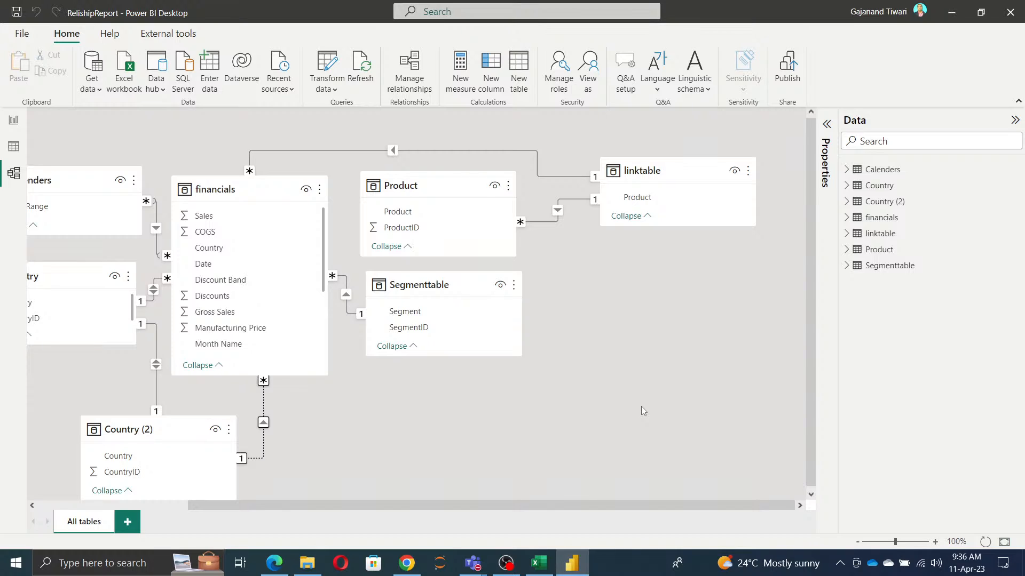
pyautogui.click(14, 123)
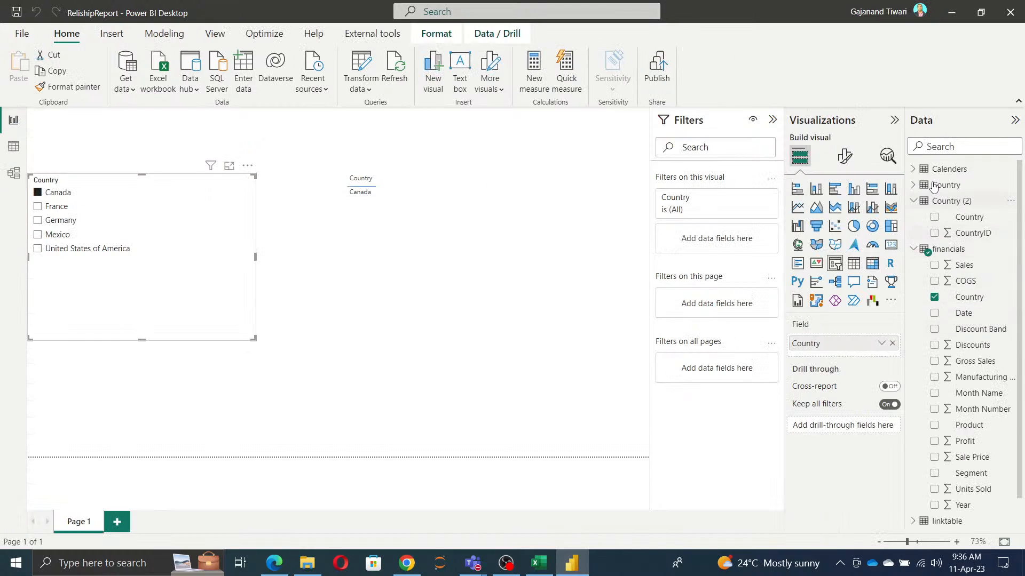
# Step: Start a calculated table named Userrelieshipa with CALCULATETABLE and SUM(financials[ Sales]) as its first argument
pyautogui.click(158, 36)
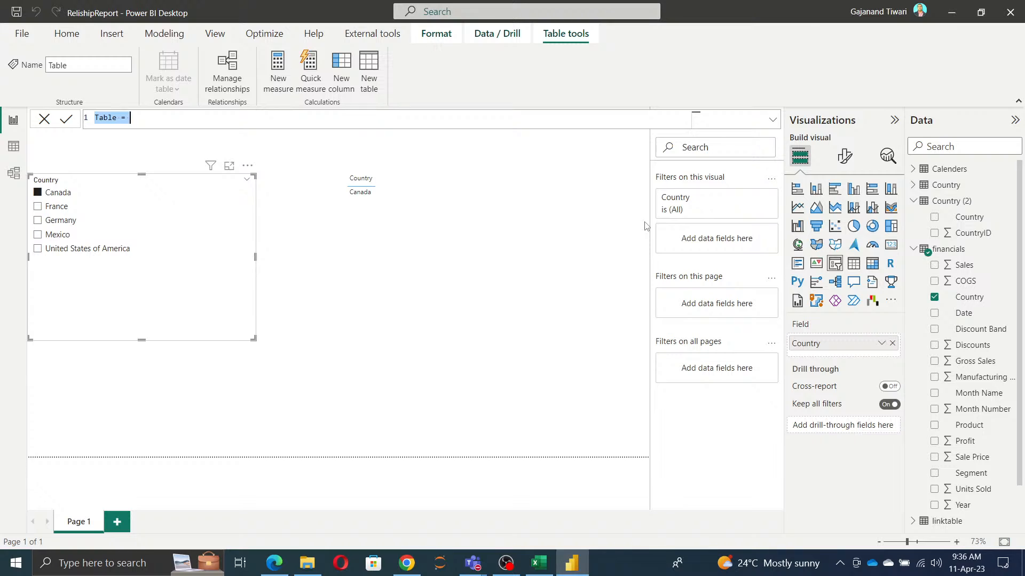
pyautogui.write('Userrelieship')
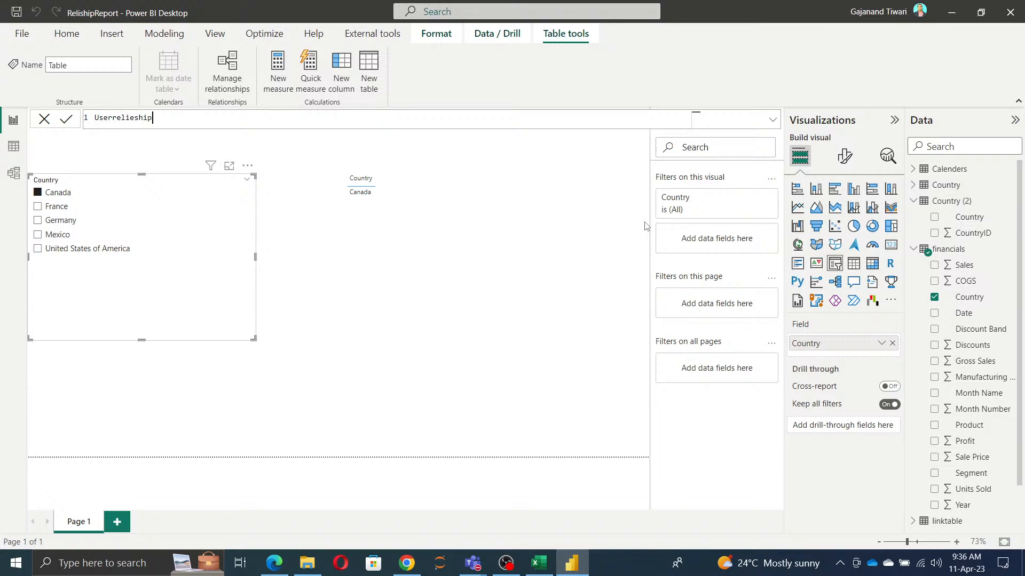
pyautogui.write('a = cal')
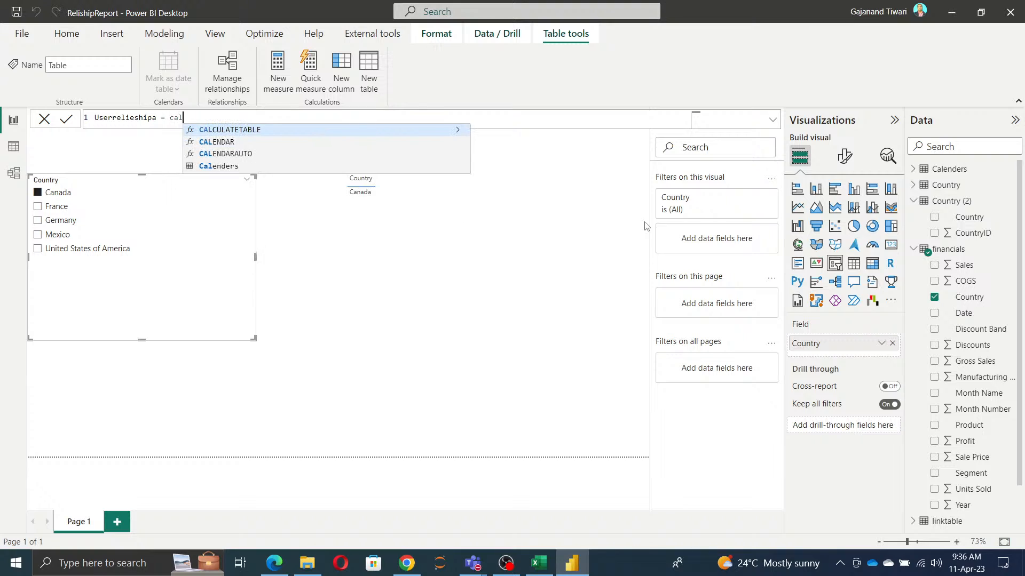
pyautogui.press('Tab')
pyautogui.write('summ')
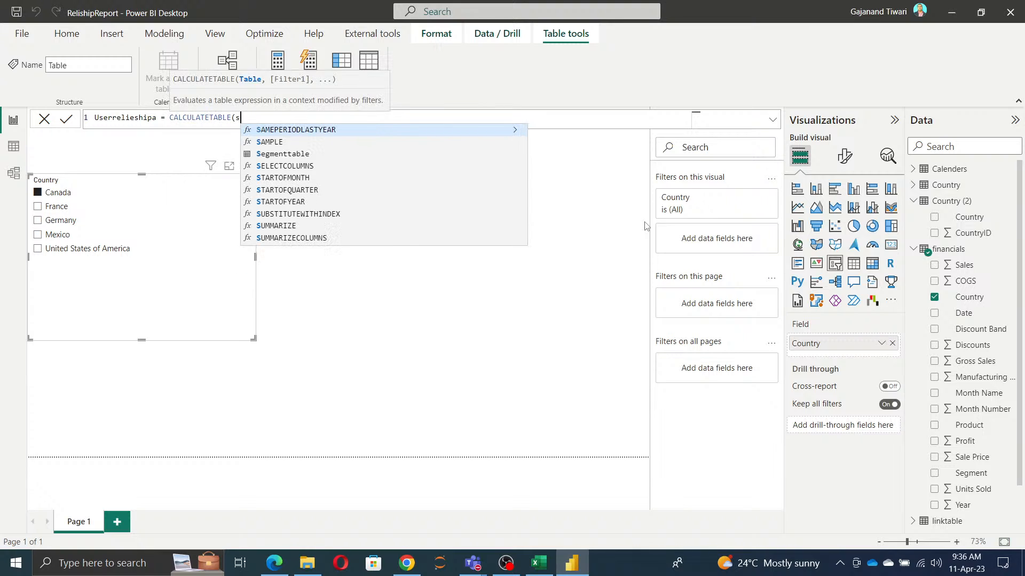
pyautogui.press('Tab')
pyautogui.press('BackSpace')
pyautogui.press('BackSpace')
pyautogui.press('BackSpace')
pyautogui.press('BackSpace')
pyautogui.press('BackSpace')
pyautogui.press('BackSpace')
pyautogui.press('BackSpace')
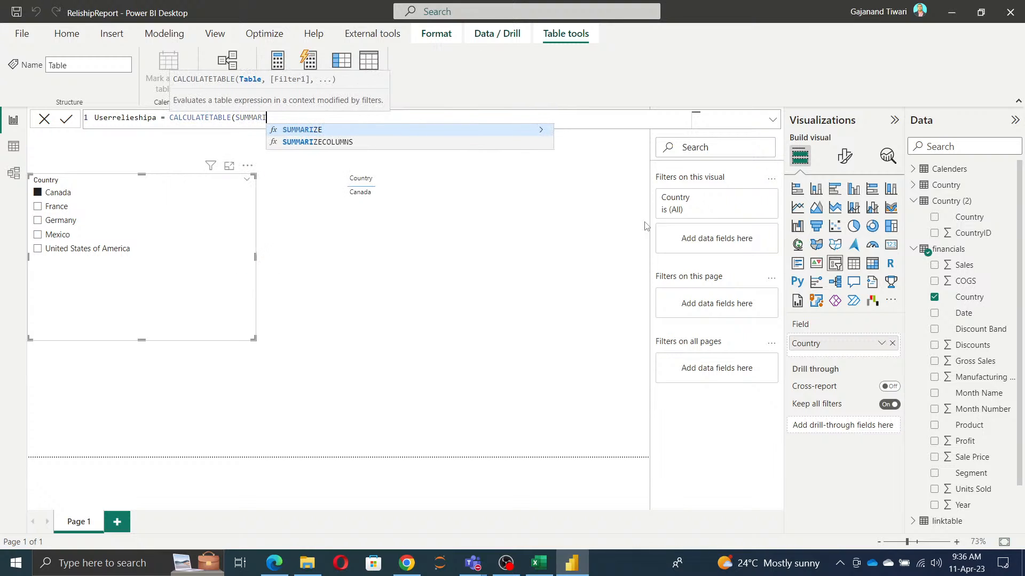
pyautogui.write('(sal')
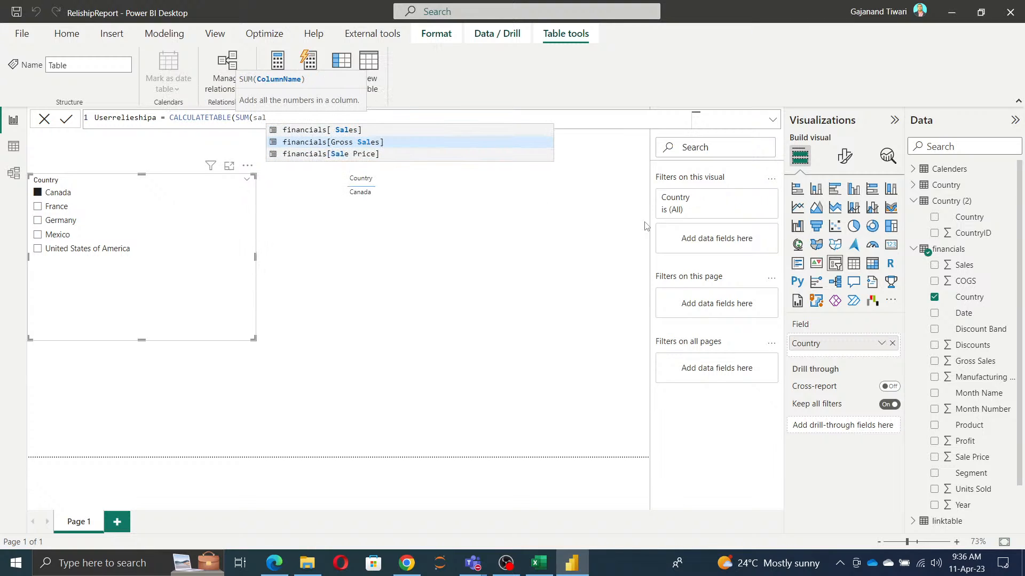
pyautogui.press('Up')
pyautogui.press('Tab')
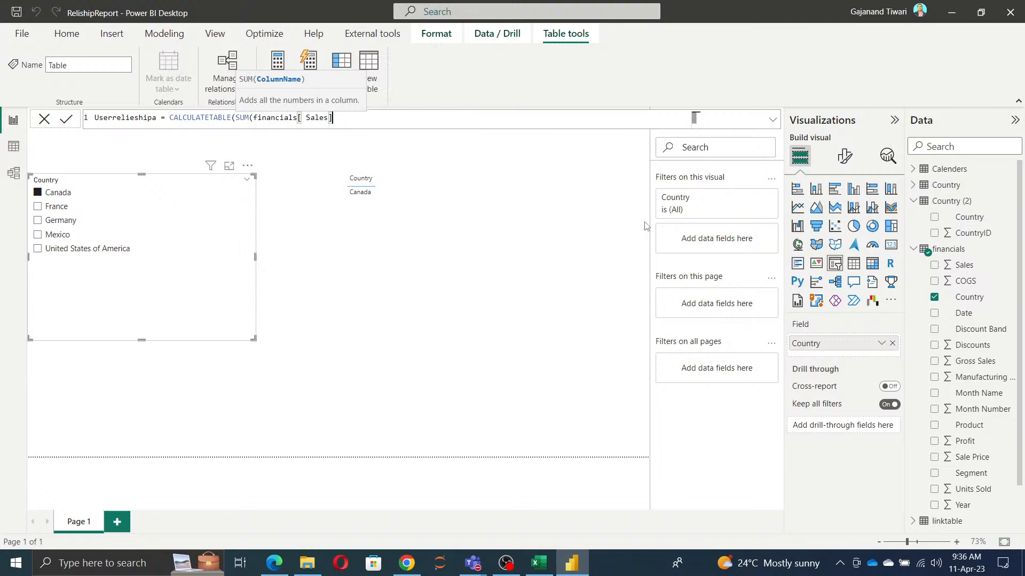
pyautogui.write('),')
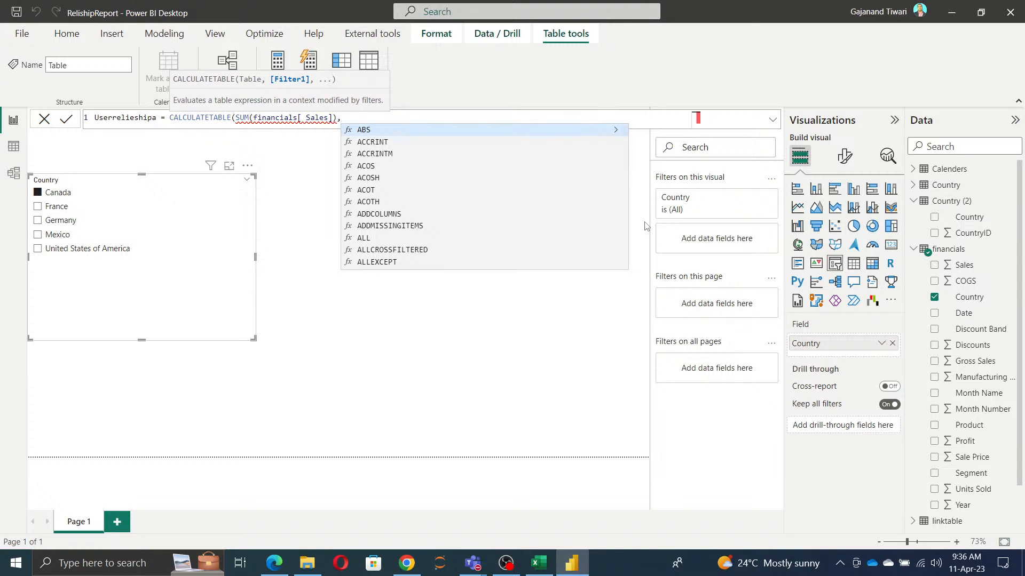
# Step: Change the outer function of the table formula to CALCULATE and enlarge the formula text
pyautogui.press('Escape')
pyautogui.press('Left')
pyautogui.press('Left')
pyautogui.press('Left')
pyautogui.press('Left')
pyautogui.press('Left')
pyautogui.press('Left')
pyautogui.press('Left')
pyautogui.press('BackSpace')
pyautogui.press('BackSpace')
pyautogui.press('BackSpace')
pyautogui.press('BackSpace')
pyautogui.press('BackSpace')
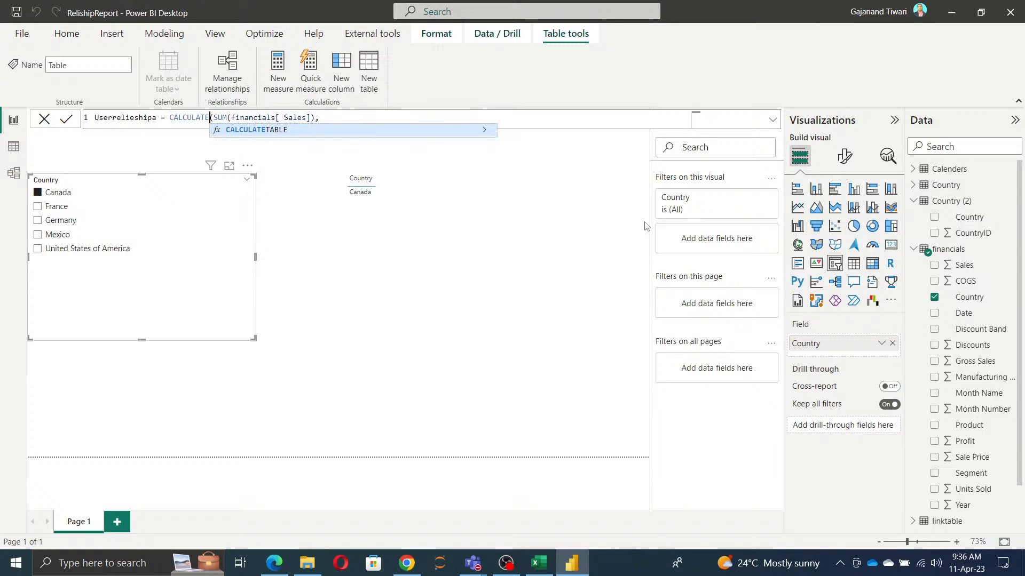
pyautogui.press('Right')
pyautogui.press('Right')
pyautogui.press('Right')
pyautogui.press('Right')
pyautogui.press('Right')
pyautogui.press('Right')
pyautogui.press('Right')
pyautogui.press('Right')
pyautogui.press('Right')
pyautogui.press('Right')
pyautogui.press('Right')
pyautogui.press('Right')
pyautogui.press('Right')
pyautogui.press('Right')
pyautogui.press('Right')
pyautogui.press('Right')
pyautogui.press('Right')
pyautogui.press('Right')
pyautogui.press('Right')
pyautogui.press('Right')
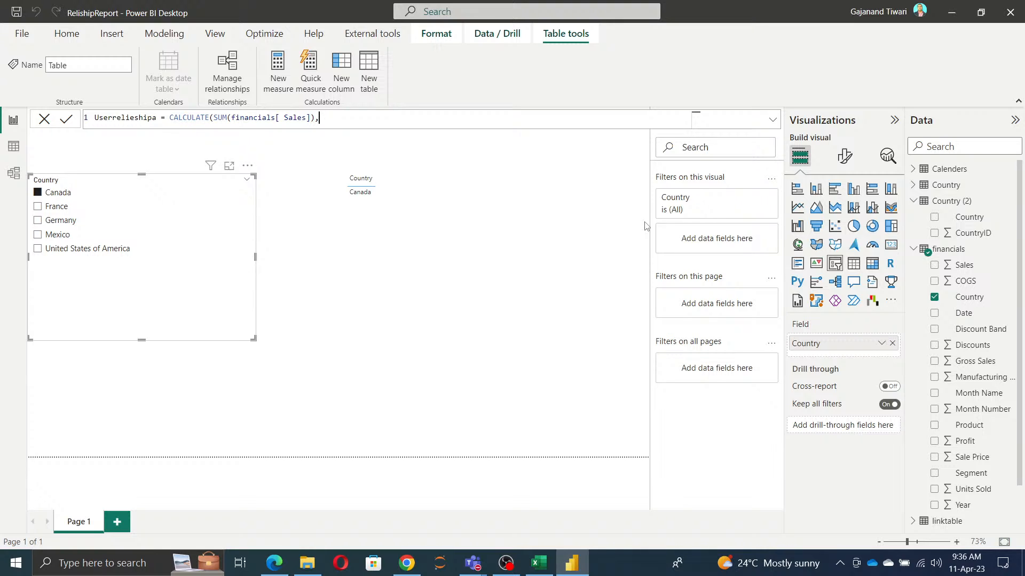
pyautogui.hotkey('ctrl', '+')
pyautogui.hotkey('ctrl', '+')
pyautogui.hotkey('ctrl', '+')
pyautogui.hotkey('ctrl', '+')
pyautogui.hotkey('ctrl', '+')
pyautogui.hotkey('ctrl', '+')
pyautogui.hotkey('ctrl', '+')
pyautogui.hotkey('ctrl', '+')
pyautogui.hotkey('ctrl', '+')
pyautogui.hotkey('ctrl', '+')
pyautogui.hotkey('ctrl', '+')
pyautogui.hotkey('ctrl', '+')
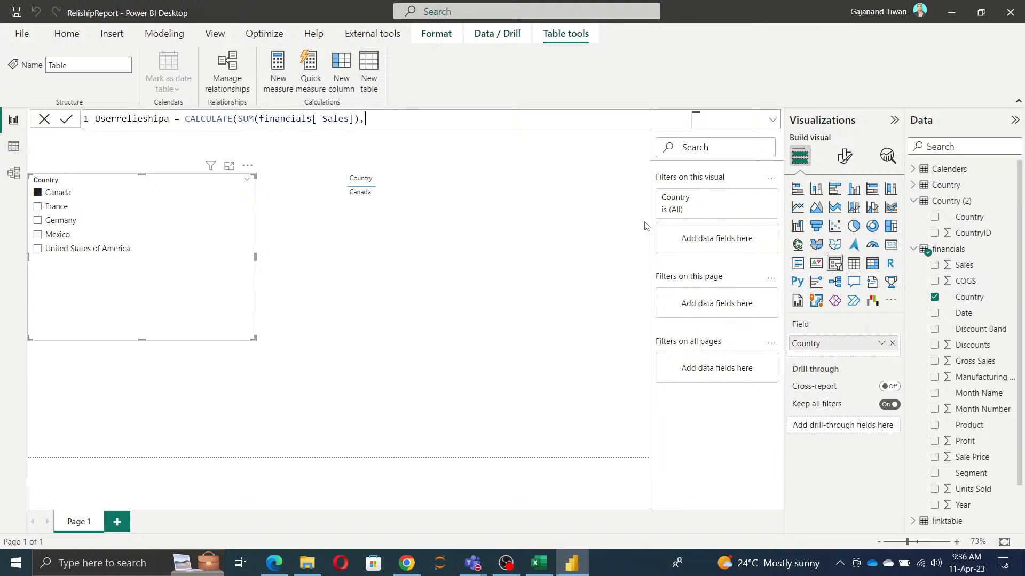
pyautogui.hotkey('ctrl', '+')
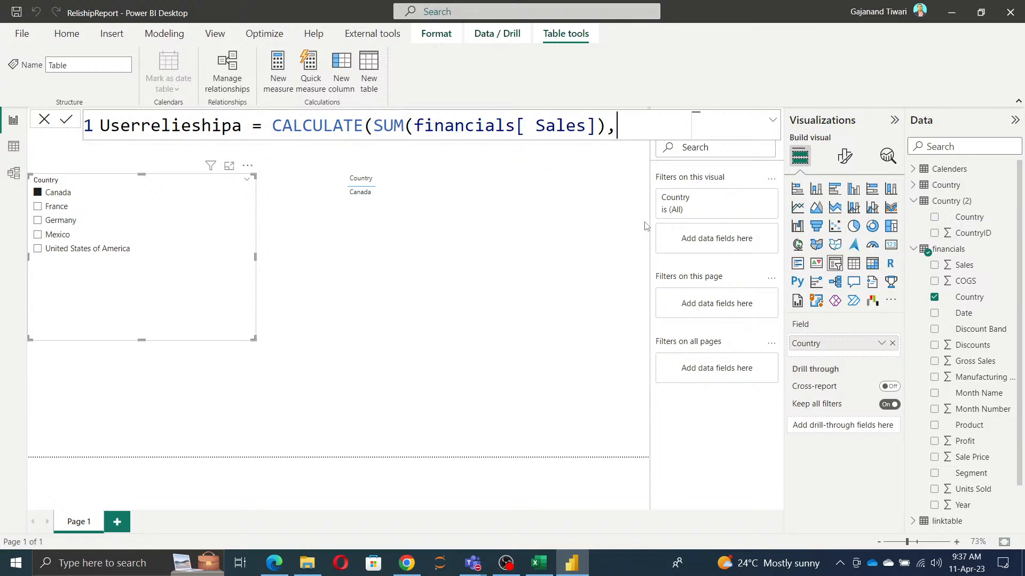
# Step: Rename the calculated table in its formula to USerRelsales
pyautogui.press('Left')
pyautogui.press('Left')
pyautogui.press('Left')
pyautogui.press('Left')
pyautogui.press('Left')
pyautogui.press('Left')
pyautogui.press('Left')
pyautogui.press('Left')
pyautogui.press('Left')
pyautogui.press('Left')
pyautogui.press('Left')
pyautogui.press('Left')
pyautogui.press('Left')
pyautogui.press('Left')
pyautogui.press('Left')
pyautogui.press('Left')
pyautogui.press('Left')
pyautogui.press('Left')
pyautogui.press('Left')
pyautogui.press('Left')
pyautogui.press('BackSpace')
pyautogui.press('BackSpace')
pyautogui.press('BackSpace')
pyautogui.press('BackSpace')
pyautogui.press('BackSpace')
pyautogui.press('BackSpace')
pyautogui.press('BackSpace')
pyautogui.press('BackSpace')
pyautogui.press('BackSpace')
pyautogui.press('BackSpace')
pyautogui.press('BackSpace')
pyautogui.press('BackSpace')
pyautogui.press('BackSpace')
pyautogui.press('BackSpace')
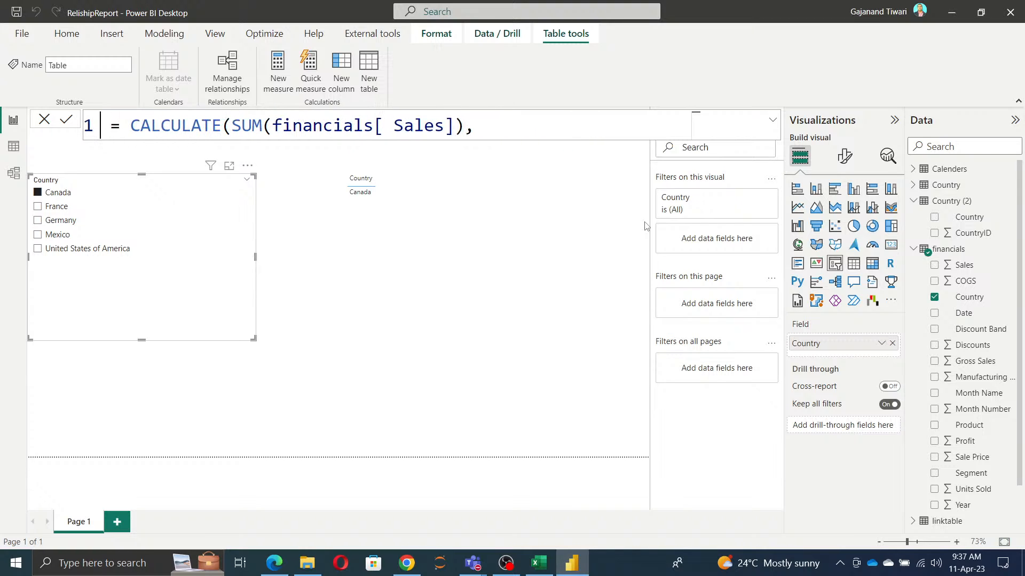
pyautogui.write('USerRe ')
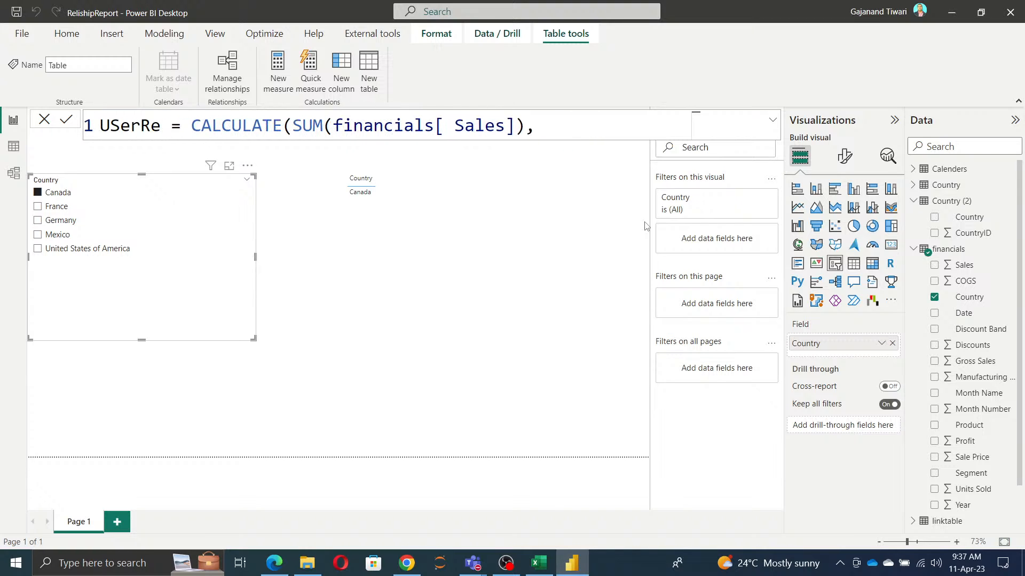
pyautogui.write('ls')
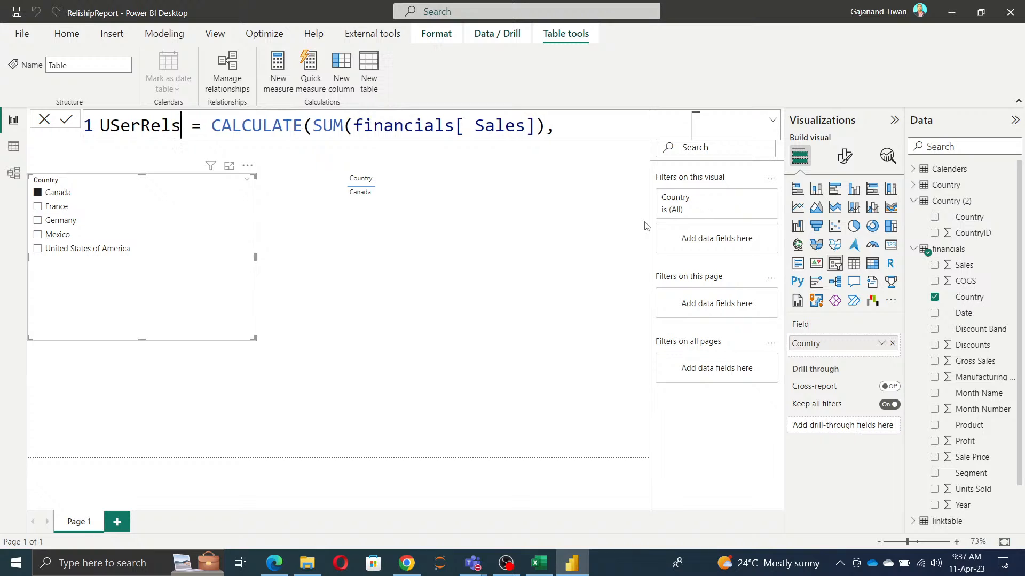
pyautogui.write('ales')
pyautogui.press('Right')
pyautogui.press('Right')
pyautogui.press('Right')
pyautogui.press('Right')
pyautogui.press('Right')
pyautogui.press('Right')
pyautogui.press('Right')
pyautogui.press('Right')
pyautogui.press('Right')
pyautogui.press('Right')
pyautogui.press('Right')
pyautogui.press('Right')
pyautogui.press('Right')
pyautogui.press('Right')
pyautogui.press('Right')
pyautogui.press('Right')
pyautogui.press('Right')
pyautogui.press('Right')
pyautogui.press('Right')
pyautogui.press('Right')
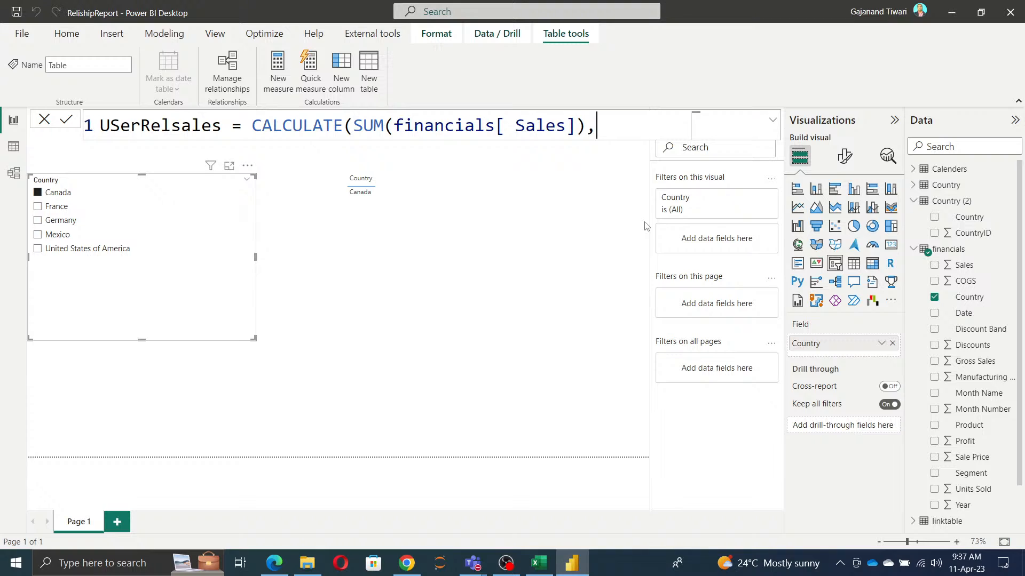
# Step: Add a USERELATIONSHIP filter to the CALCULATE formula with financials[Country] as its first column
pyautogui.write('user')
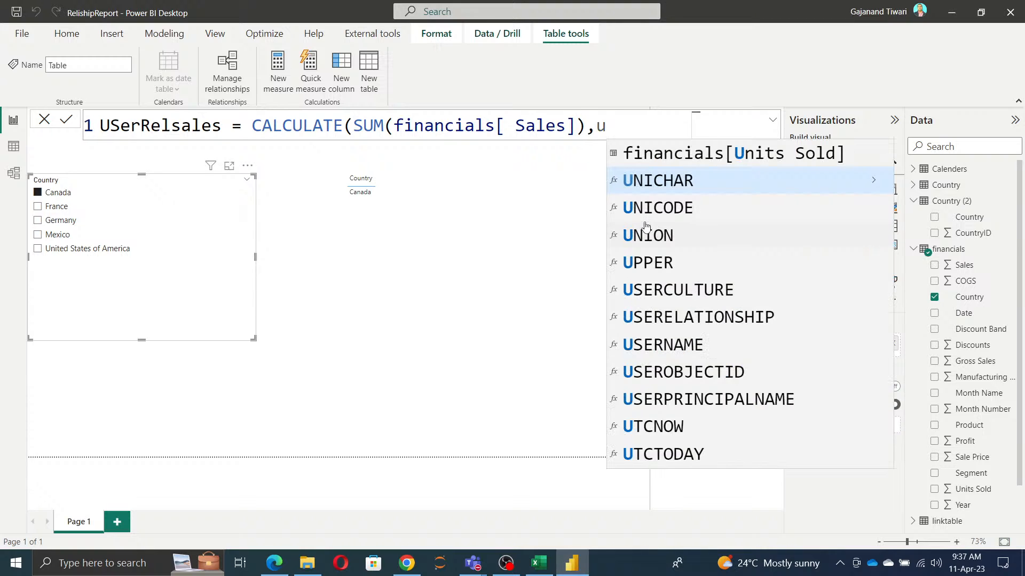
pyautogui.press('Down')
pyautogui.press('Tab')
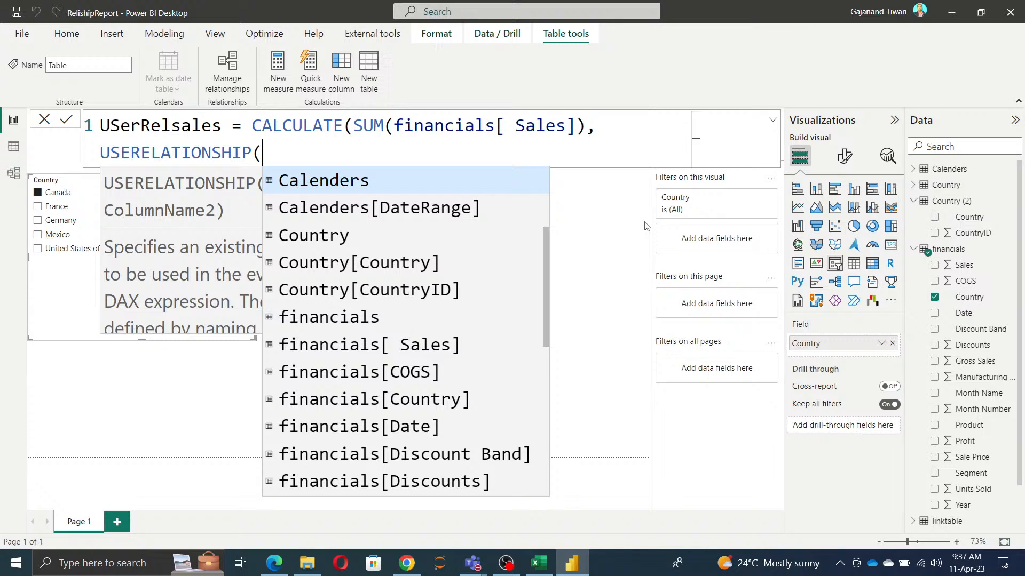
pyautogui.press('Down')
pyautogui.press('Down')
pyautogui.press('Down')
pyautogui.press('Down')
pyautogui.press('Down')
pyautogui.press('Down')
pyautogui.press('Down')
pyautogui.press('Down')
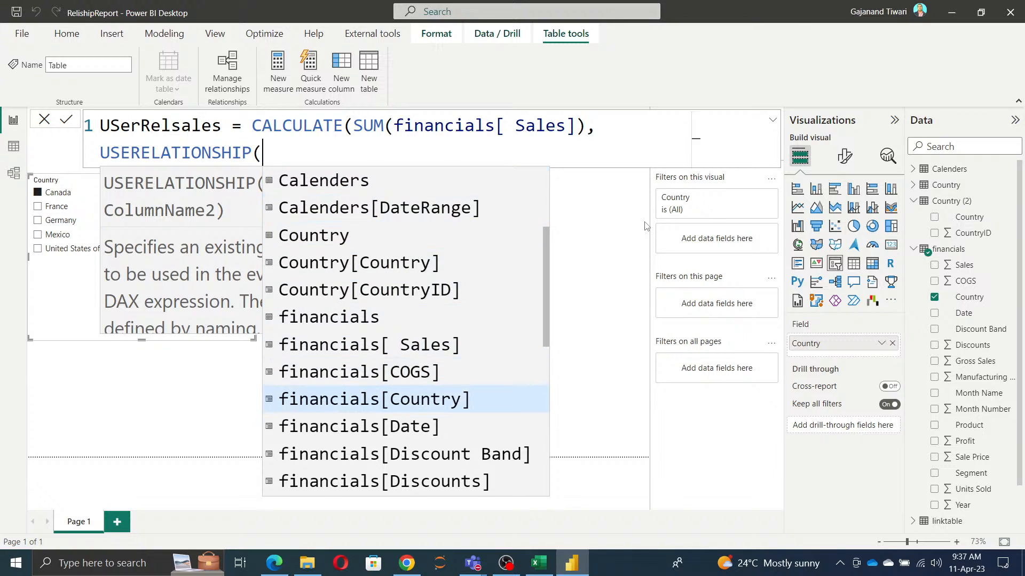
pyautogui.press('Tab')
pyautogui.write(',')
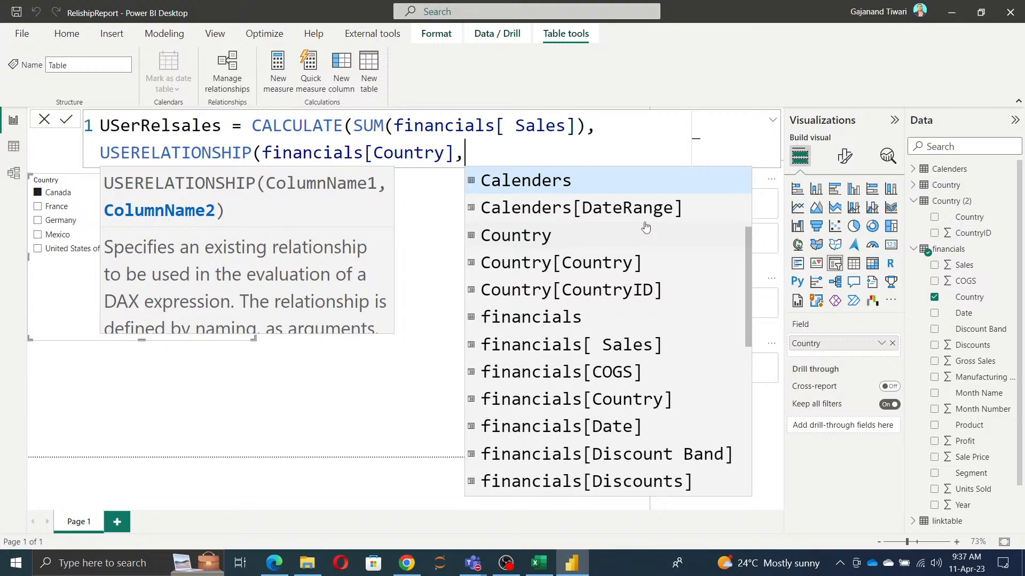
# Step: Enter 'Country (2)'[Country] as the second USERELATIONSHIP column, close the formula's brackets, and commit it
pyautogui.write('cou')
pyautogui.press('Down')
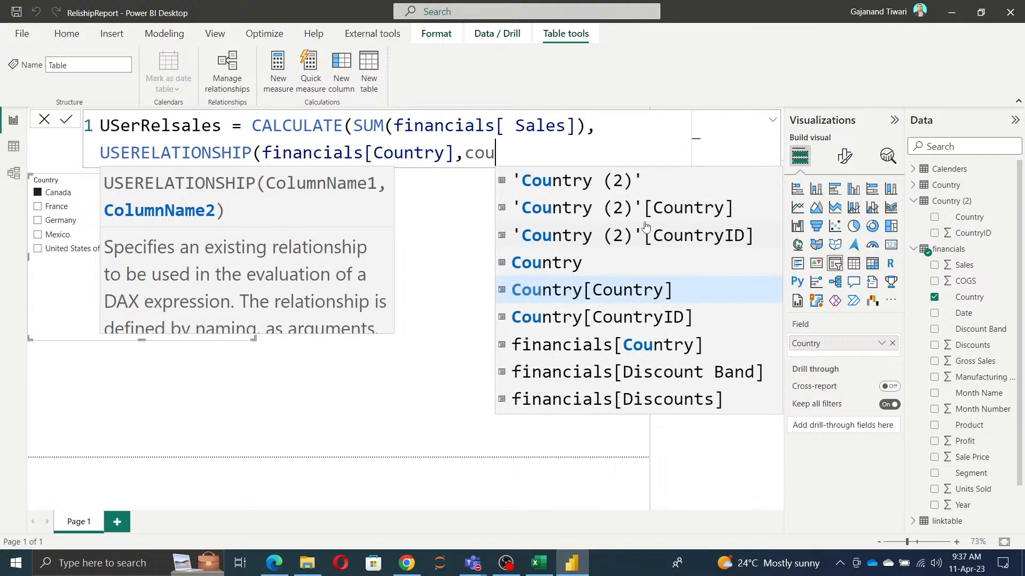
pyautogui.press('Up')
pyautogui.press('Up')
pyautogui.press('Up')
pyautogui.press('Tab')
pyautogui.write('))')
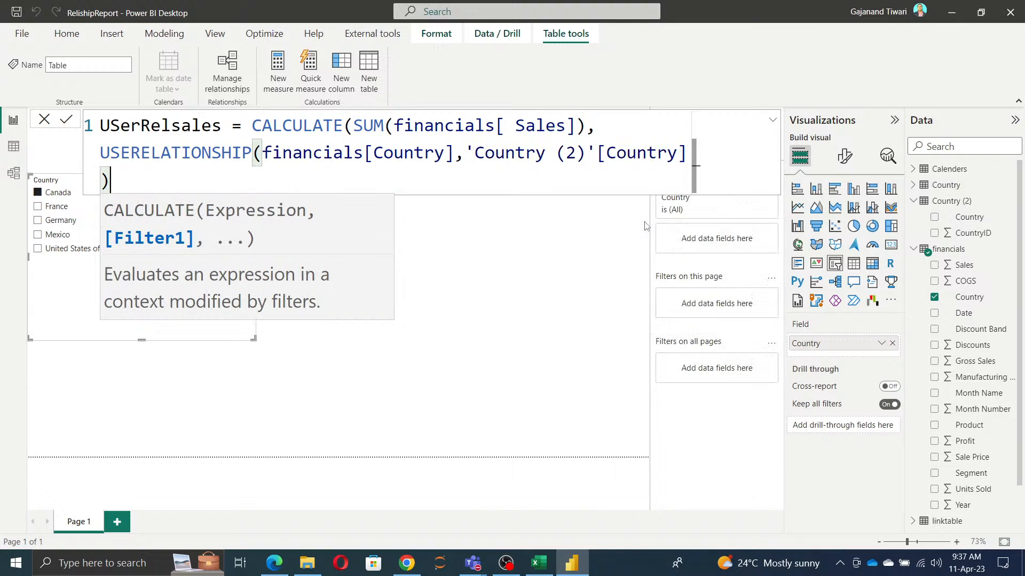
pyautogui.click(66, 119)
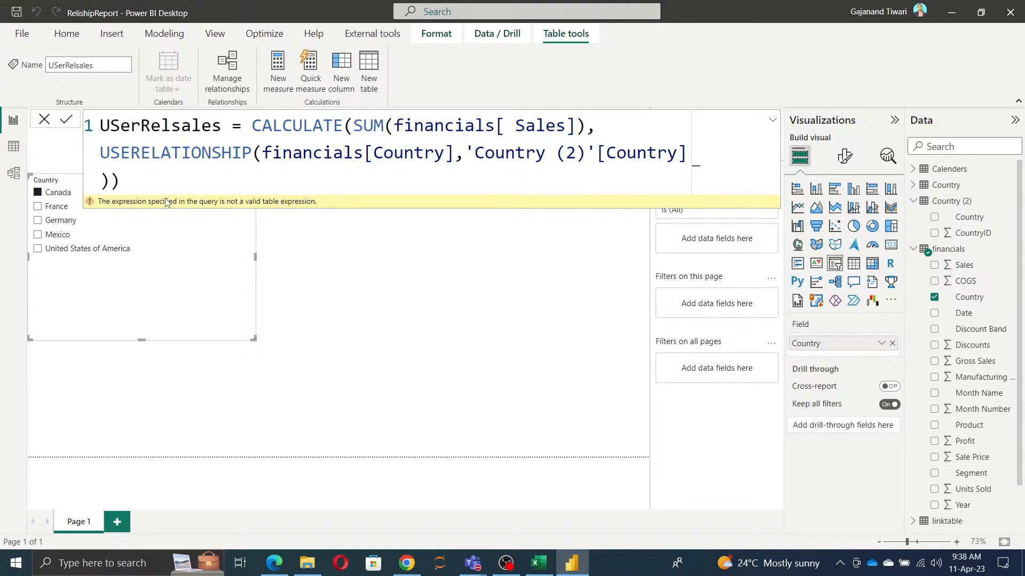
# Step: In the model diagram, set the cross filter direction of the inactive relationship between financials and Country (2) to Both
pyautogui.click(131, 178)
pyautogui.click(14, 173)
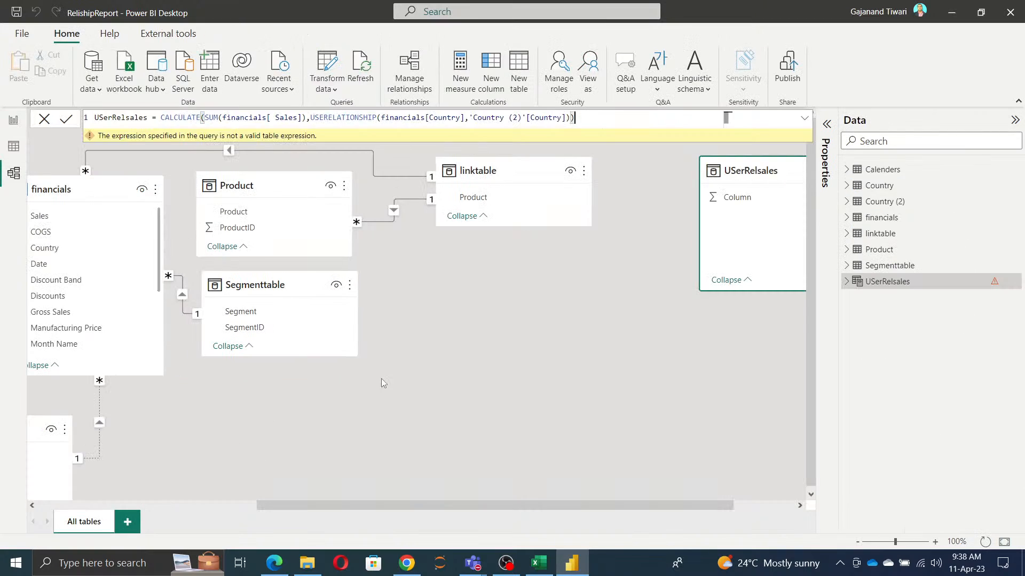
pyautogui.moveTo(357, 504); pyautogui.dragTo(172, 512)
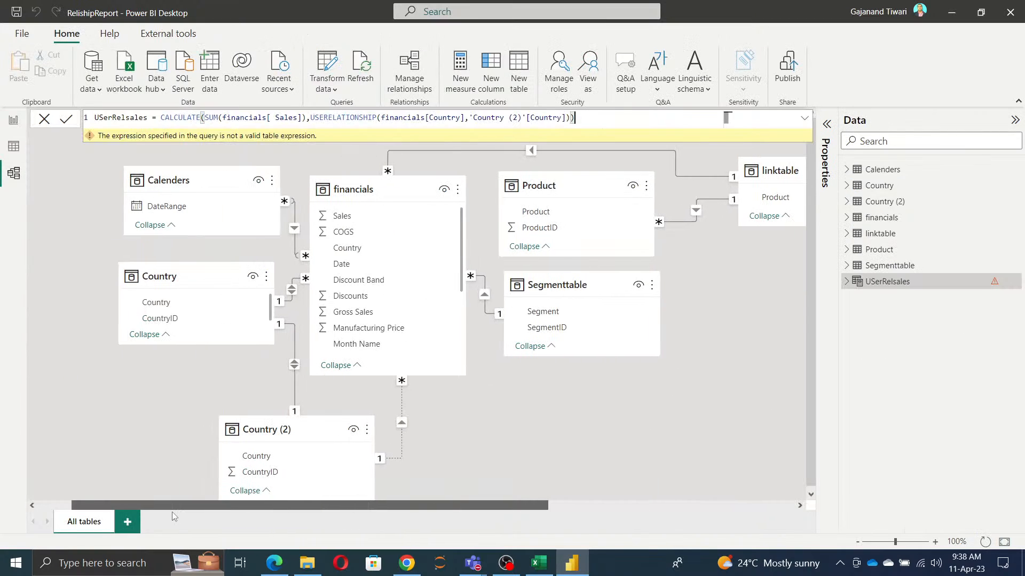
pyautogui.click(401, 423)
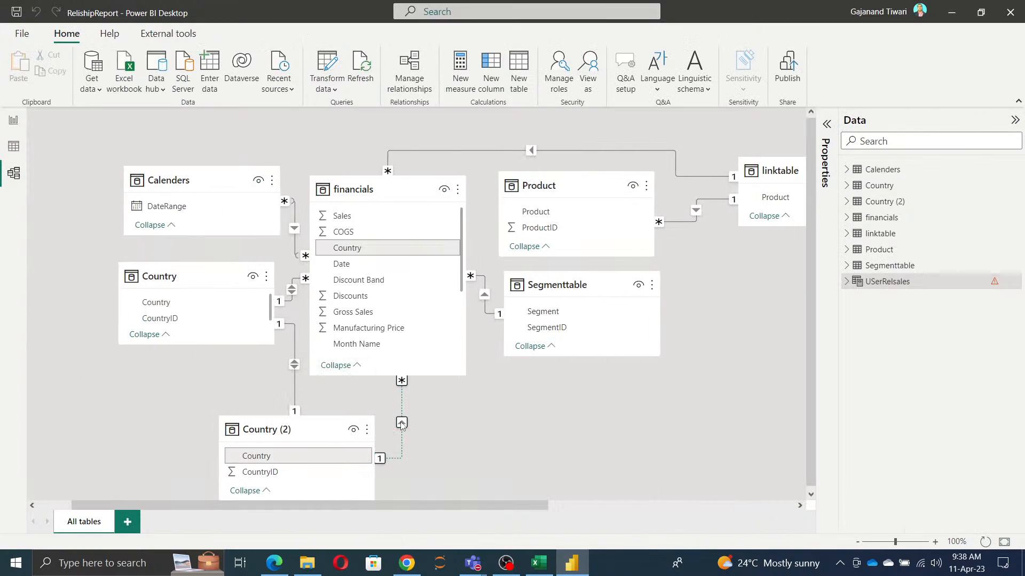
pyautogui.doubleClick(401, 423)
pyautogui.click(576, 380)
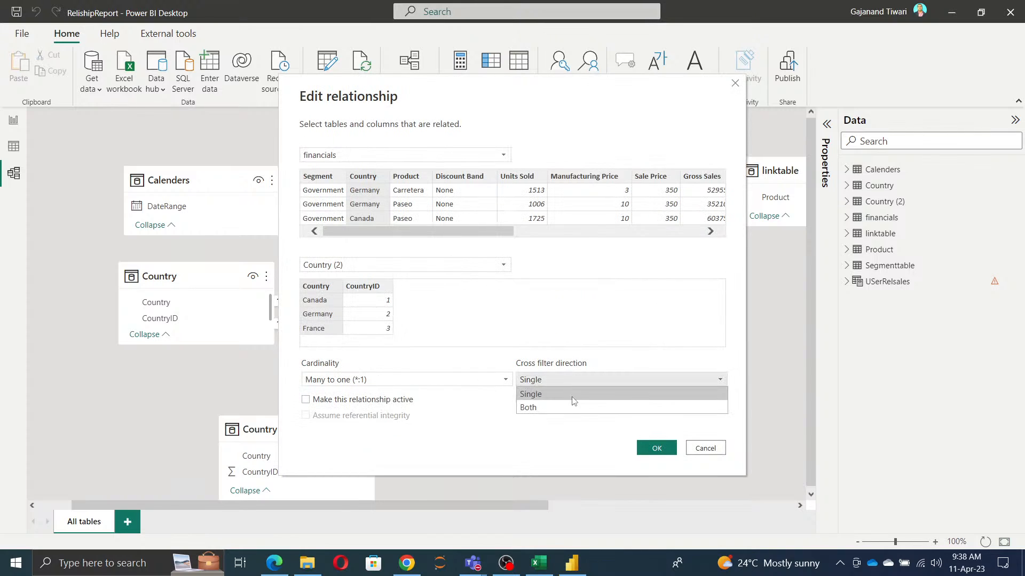
pyautogui.click(571, 407)
pyautogui.click(657, 448)
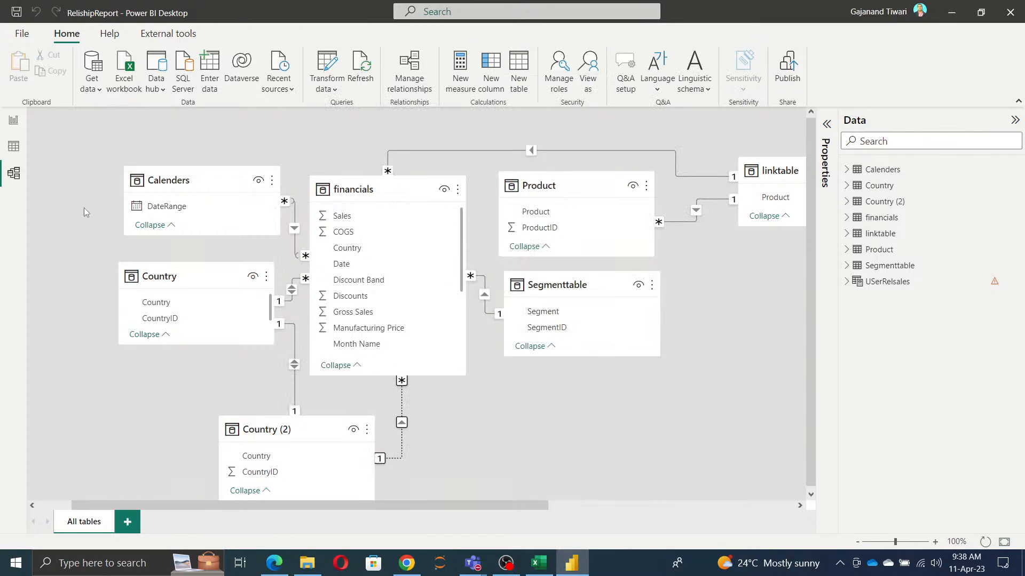
# Step: In the report view, cut the entire CALCULATE formula out of the USerRelsales calculated table
pyautogui.click(14, 122)
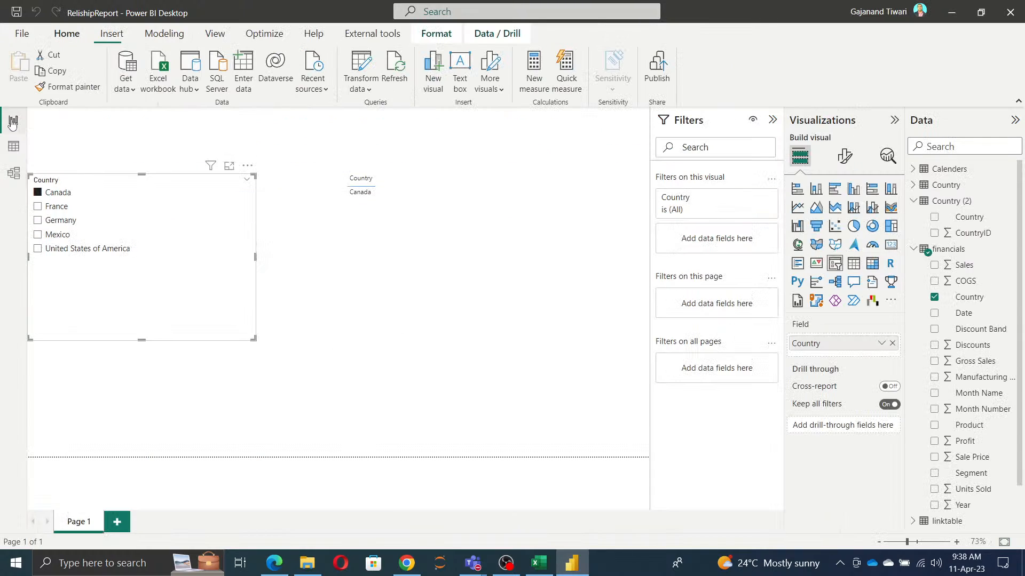
pyautogui.scroll(-1, 982, 277)
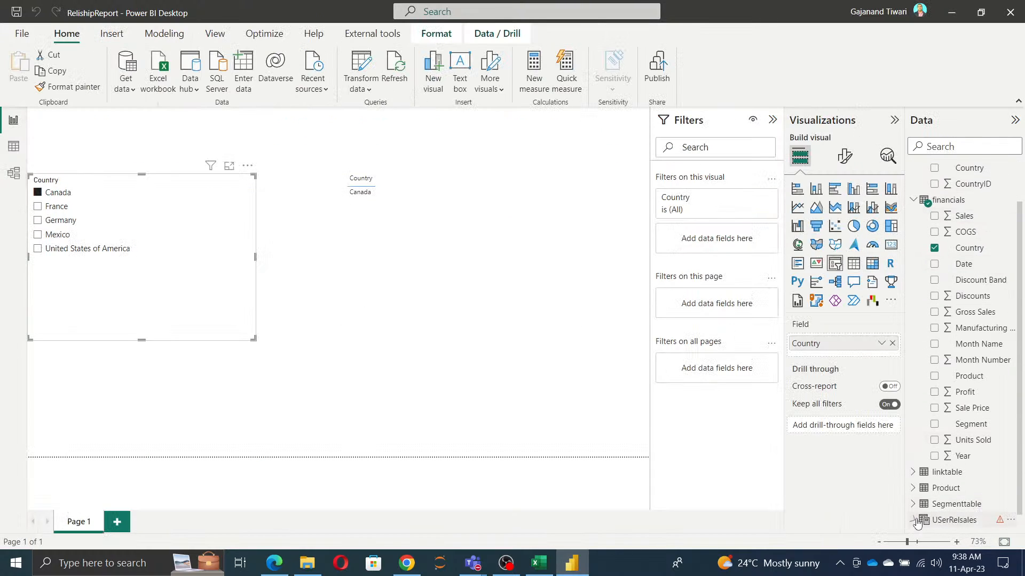
pyautogui.click(914, 521)
pyautogui.click(969, 521)
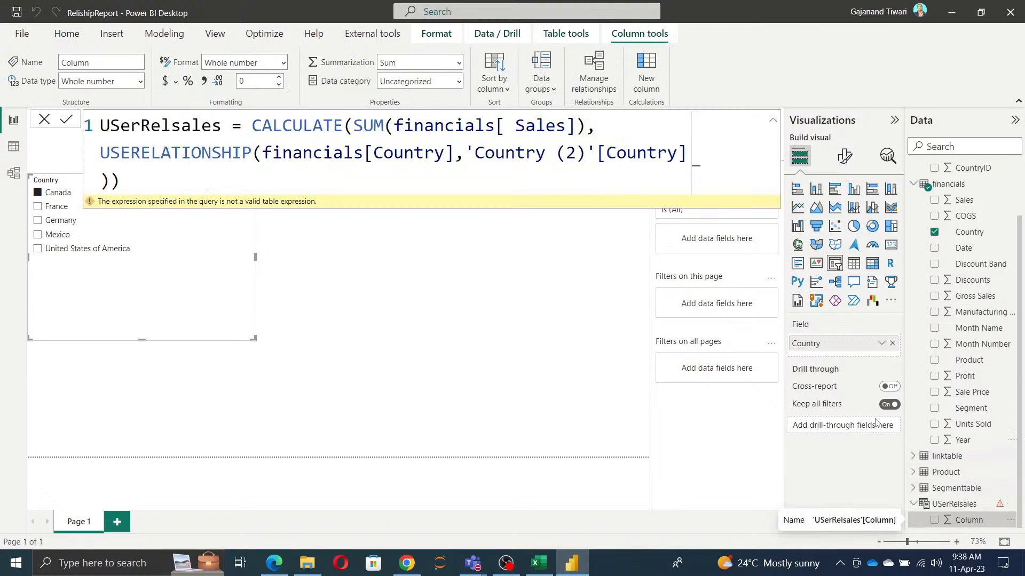
pyautogui.moveTo(130, 190); pyautogui.dragTo(101, 109)
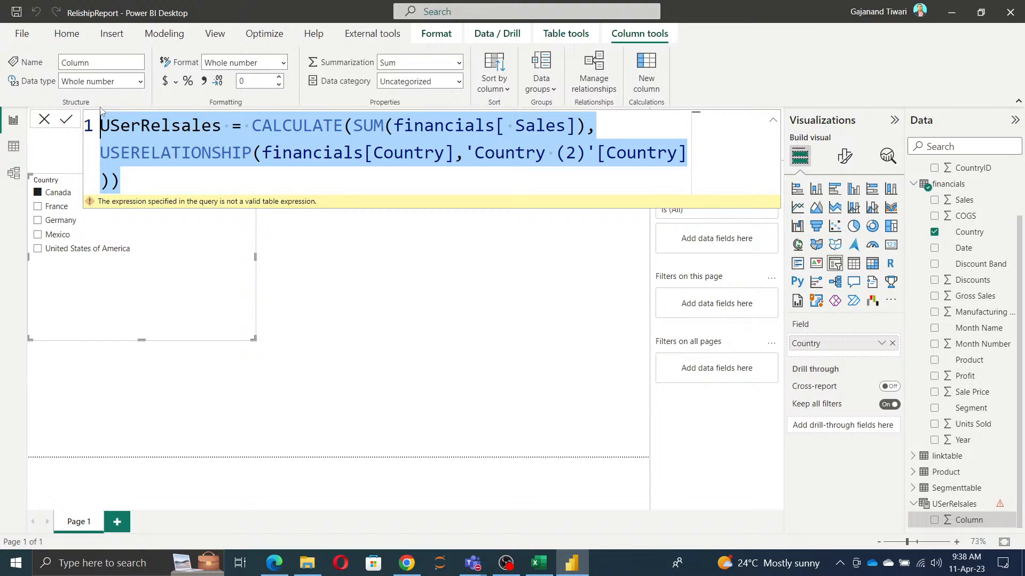
pyautogui.press('BackSpace')
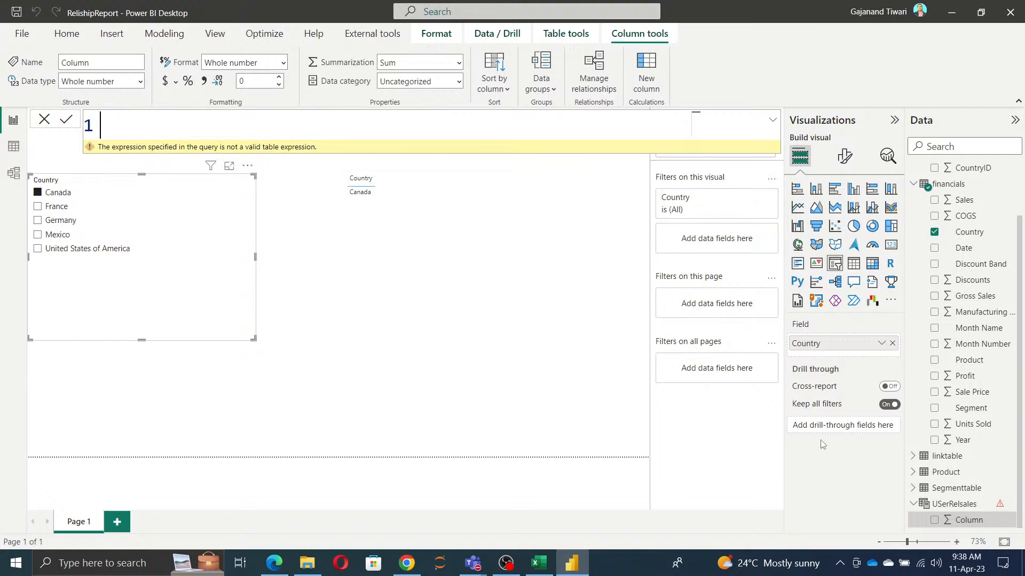
# Step: Create a new measure in the USerRelsales table and paste the CALCULATE formula with USERELATIONSHIP into it
pyautogui.click(1011, 522)
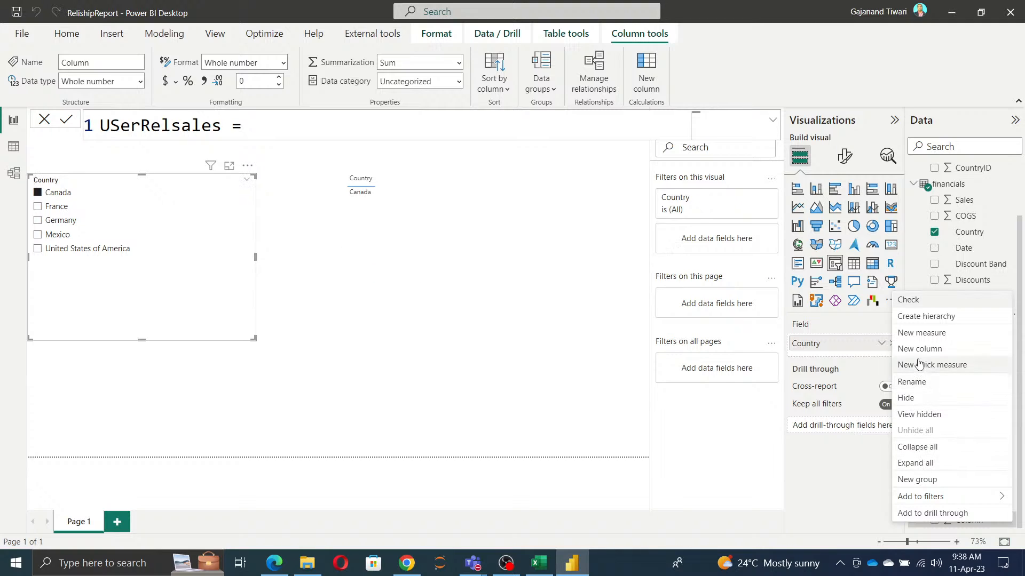
pyautogui.click(913, 335)
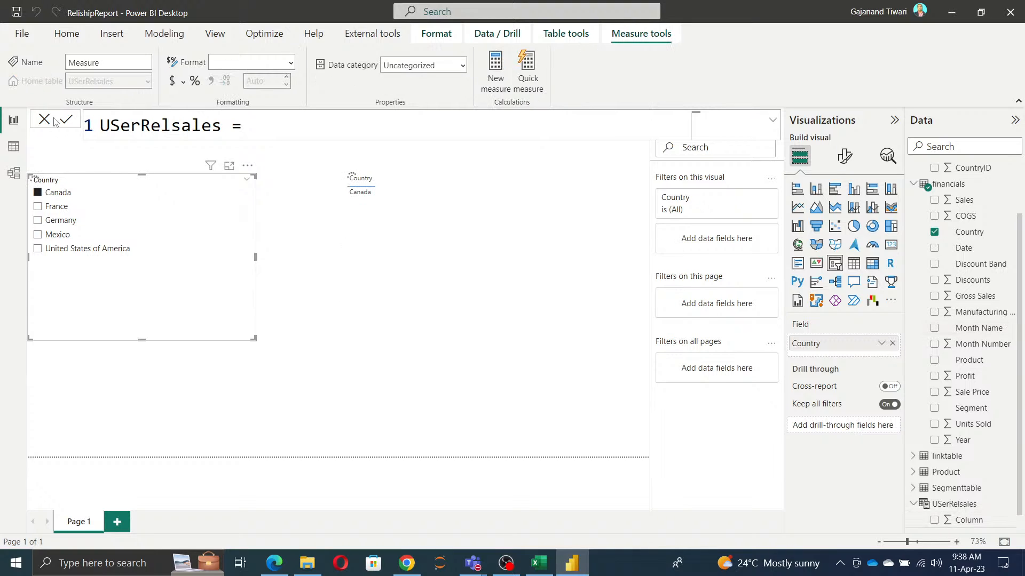
pyautogui.write("USerRelsales = CALCULATE(SUM(financials[ Sales]), USERELATIONSHIP(financials[Country],'Country (2)'[Country]))")
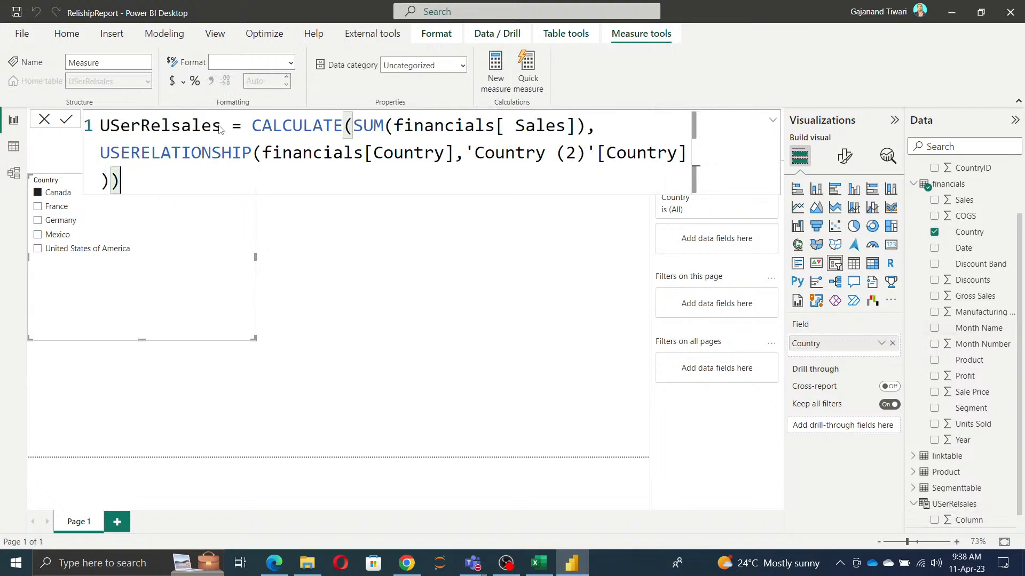
# Step: Name the new measure USerRelsales_ in its formula, commit it, and close the formula editor
pyautogui.doubleClick(219, 126)
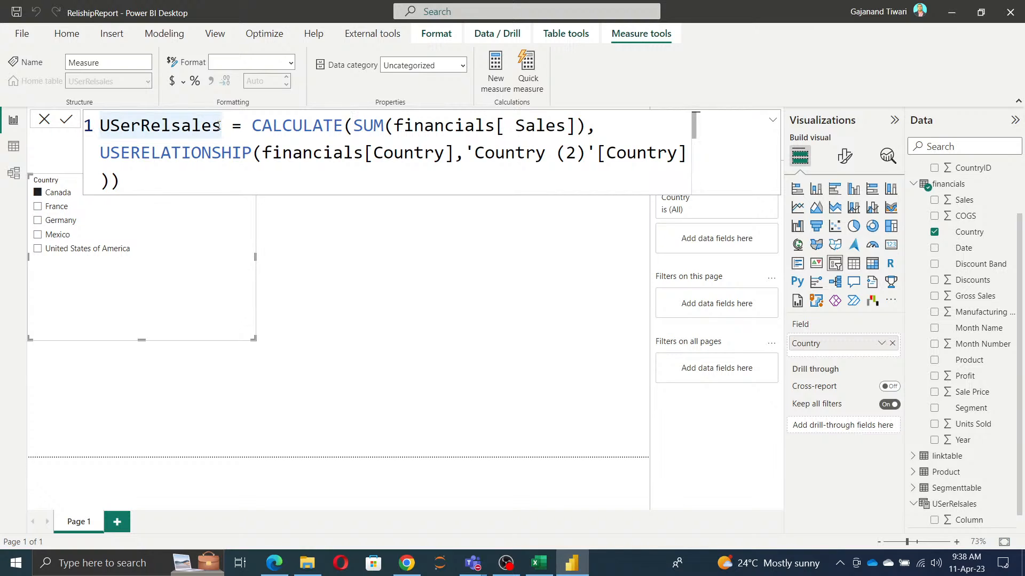
pyautogui.click(219, 126)
pyautogui.write('_')
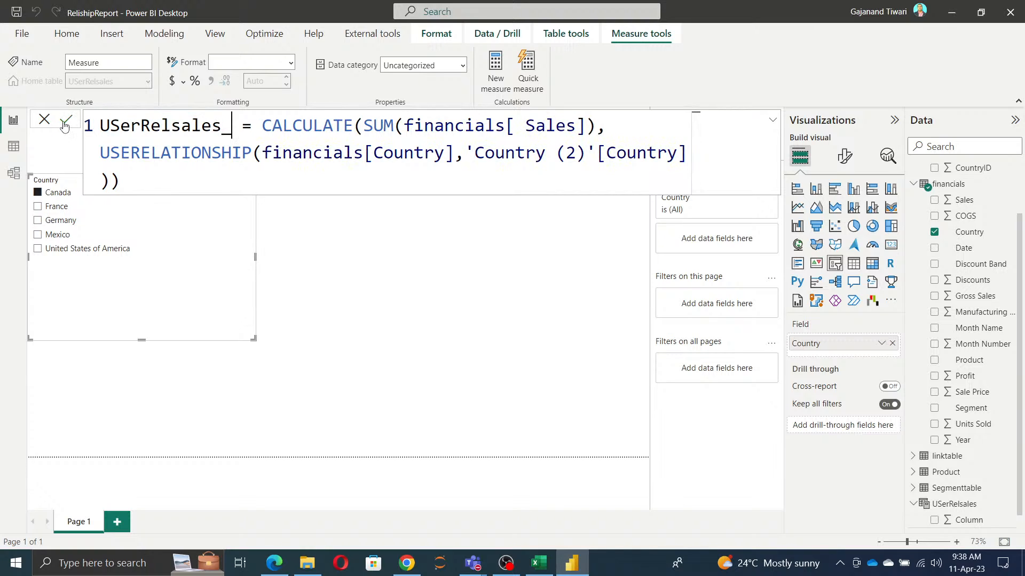
pyautogui.press('Return')
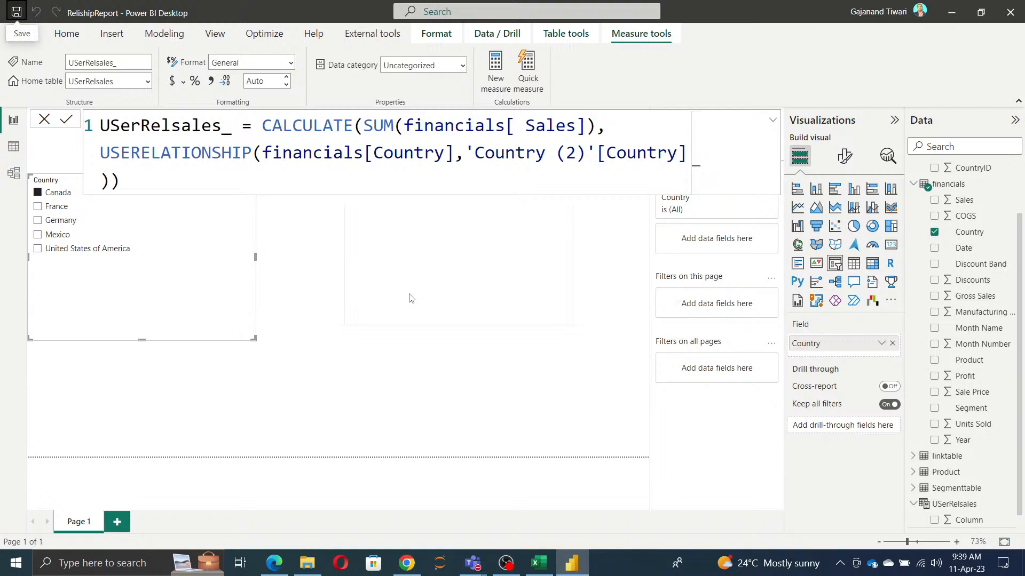
pyautogui.click(44, 120)
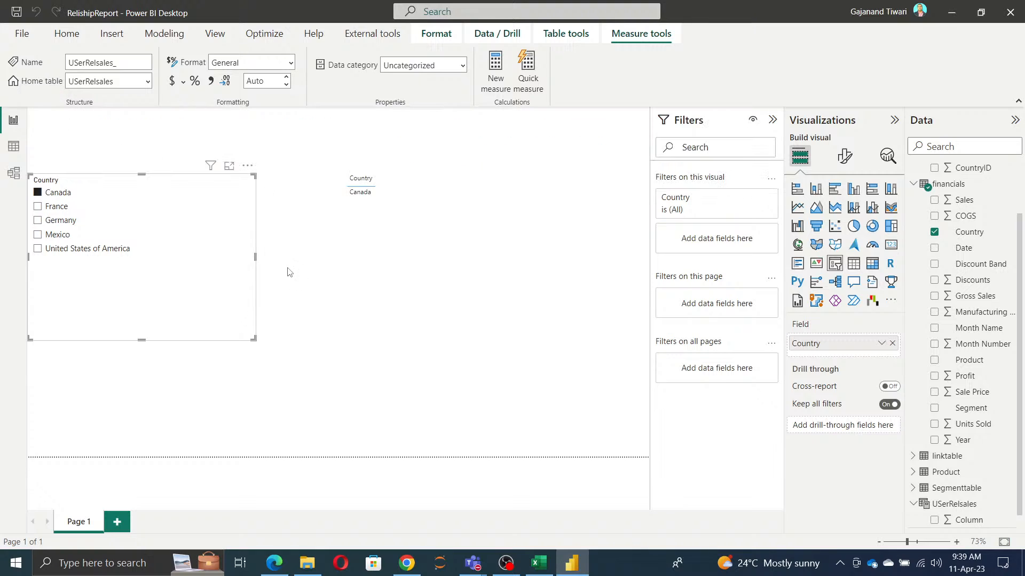
# Step: Add the USerRelsales_ measure to the slightly enlarged Country table visual and clear Canada from the Country slicer
pyautogui.click(530, 320)
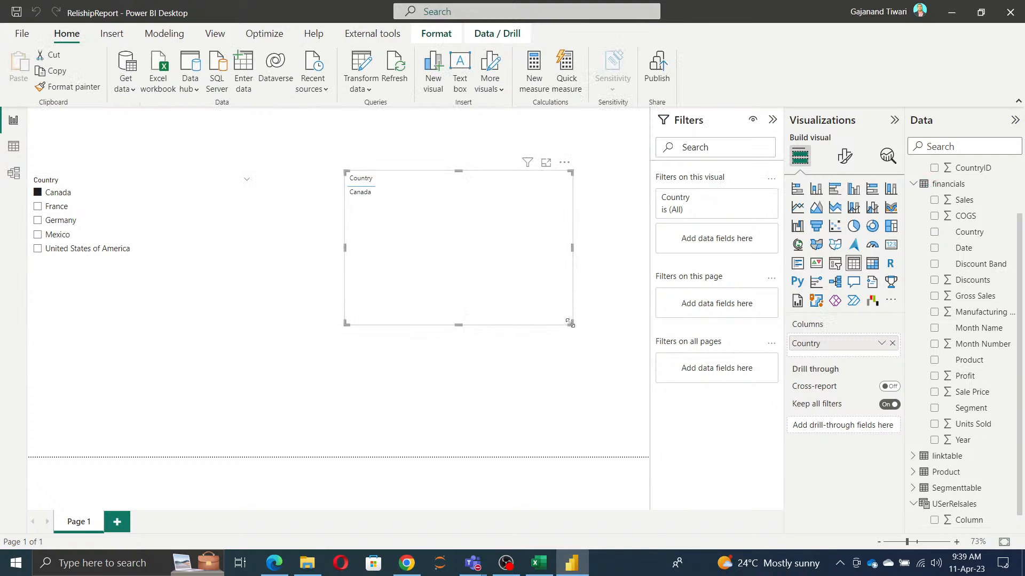
pyautogui.moveTo(571, 323)
pyautogui.mouseDown()
pyautogui.moveTo(441, 239)
pyautogui.moveTo(588, 330)
pyautogui.mouseUp()
pyautogui.scroll(-1, 960, 512)
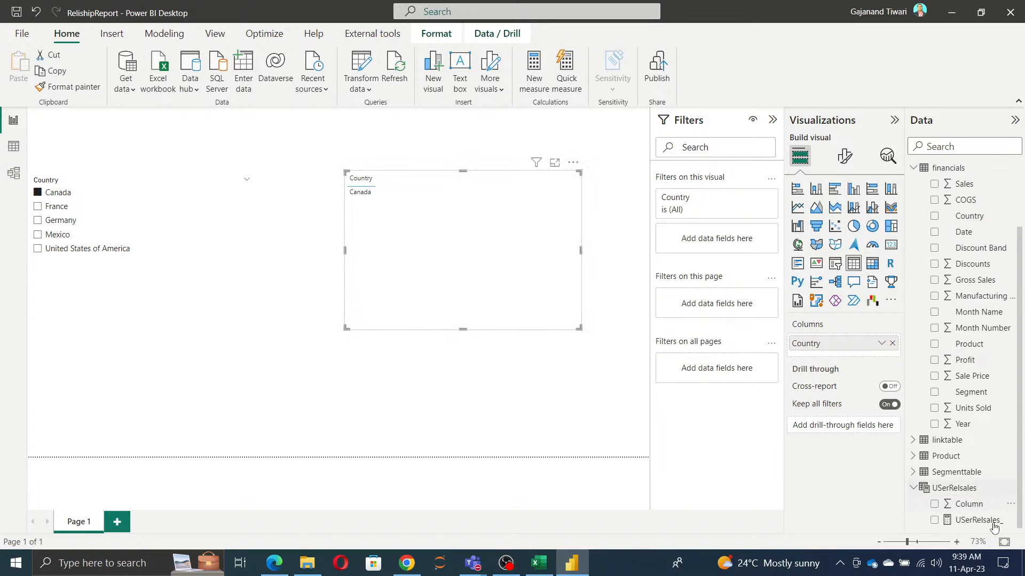
pyautogui.click(934, 520)
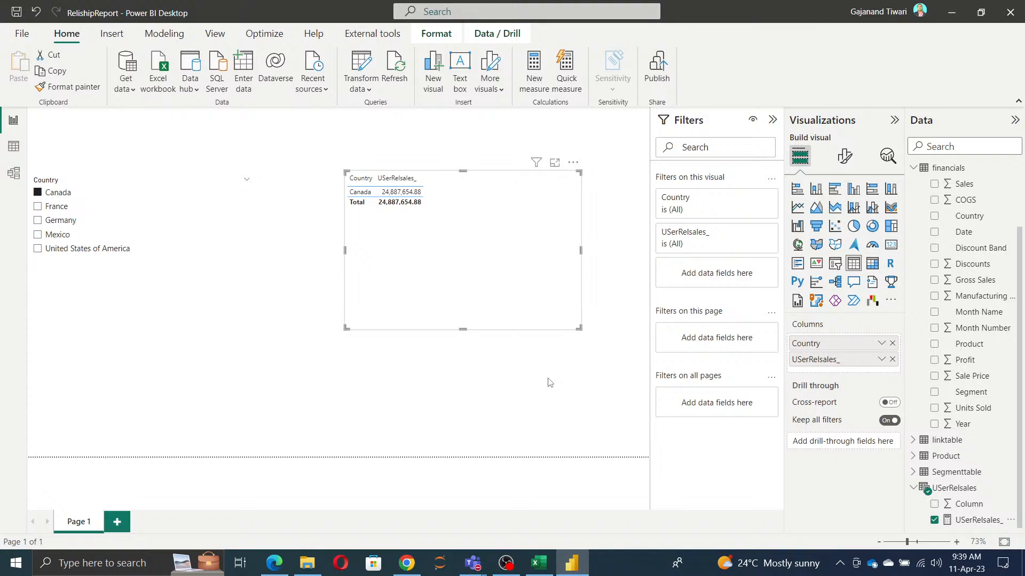
pyautogui.click(38, 193)
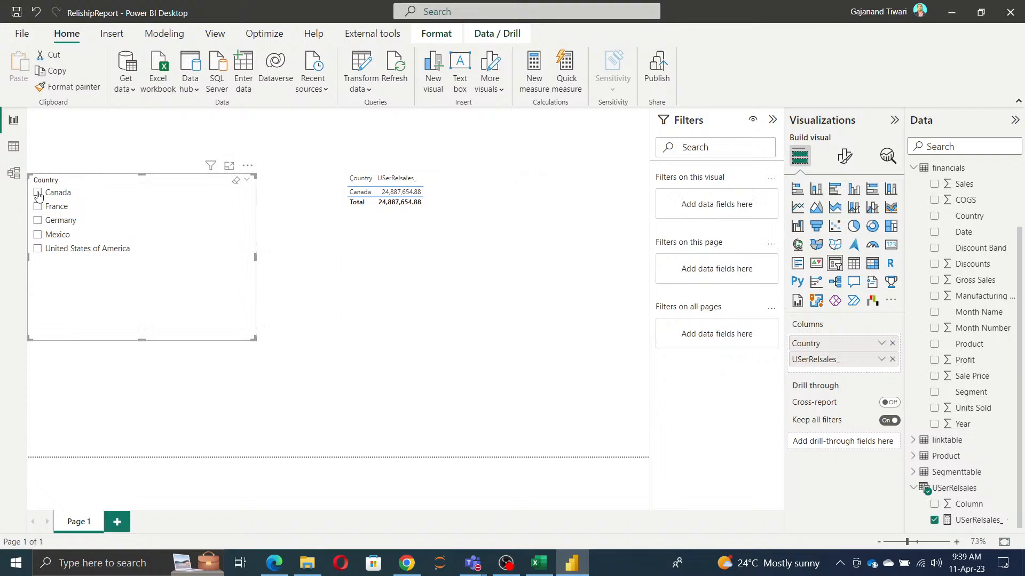
# Step: In the model diagram, set the cross filter direction of the inactive financials to Country (2) relationship to Single
pyautogui.click(14, 174)
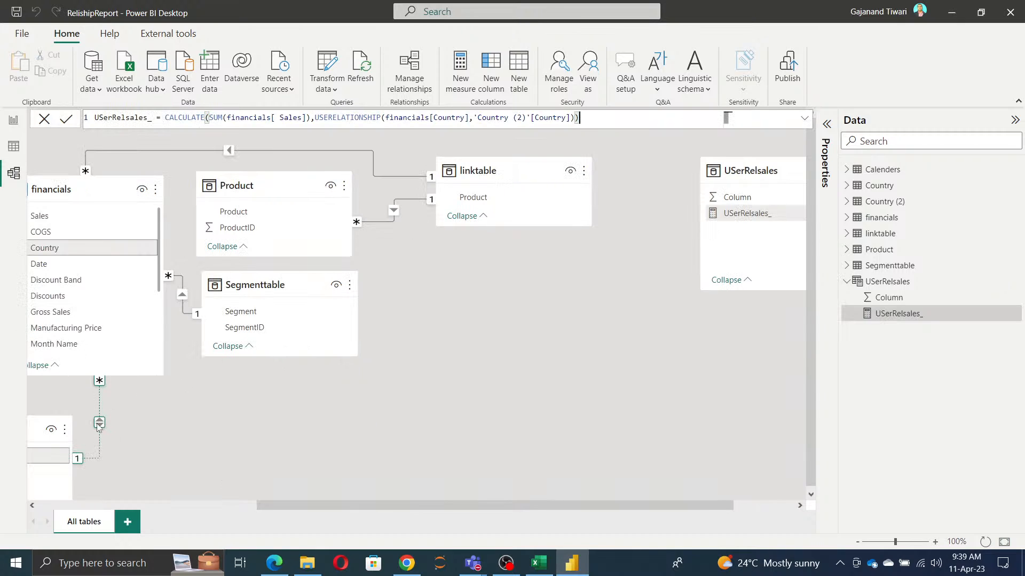
pyautogui.doubleClick(99, 424)
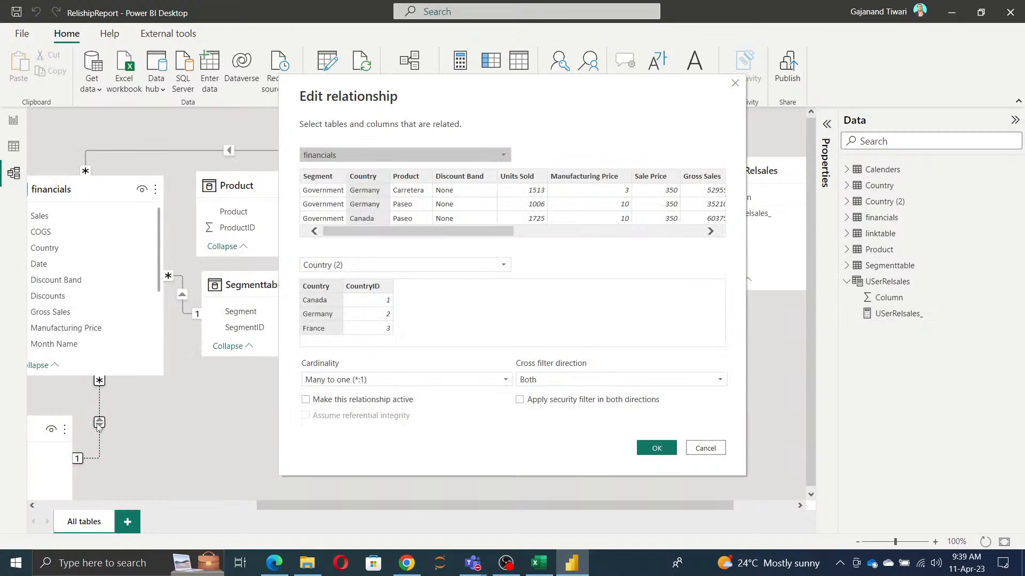
pyautogui.click(619, 380)
pyautogui.click(534, 391)
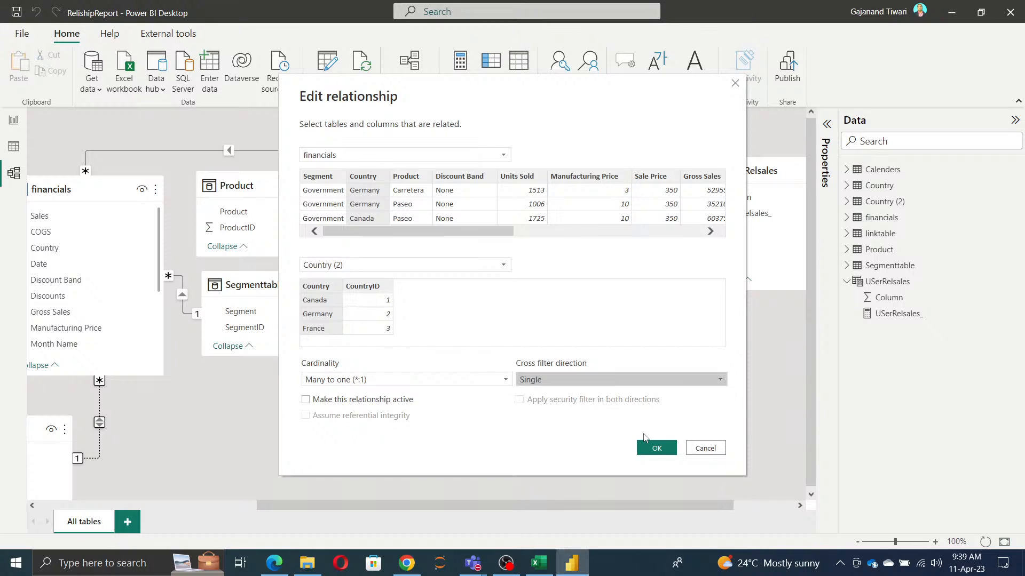
pyautogui.click(658, 449)
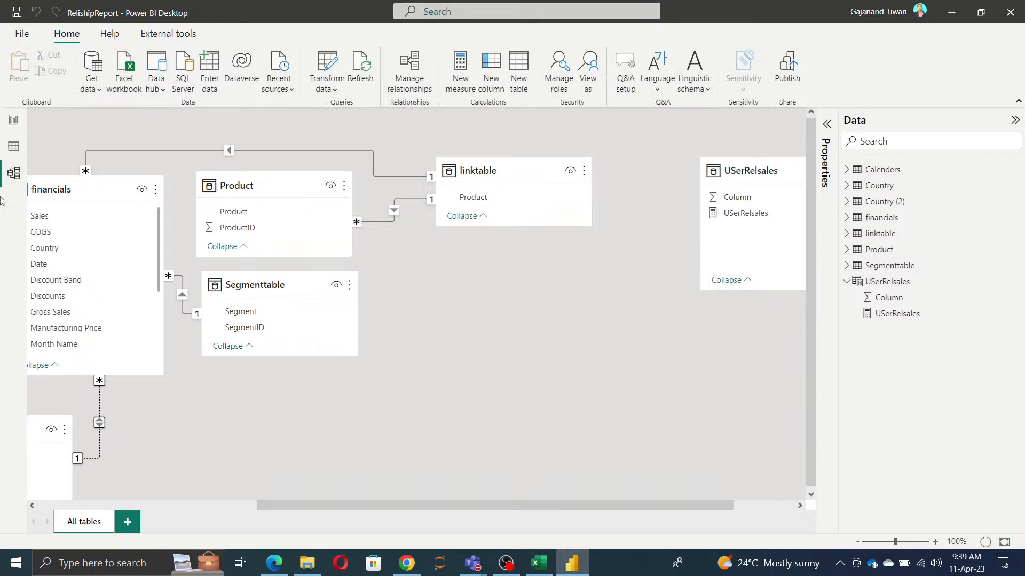
# Step: Test the report's Country slicer with Canada, France and Germany in turn, and review the USERELATIONSHIP function in the USerRelsales_ formula
pyautogui.click(14, 121)
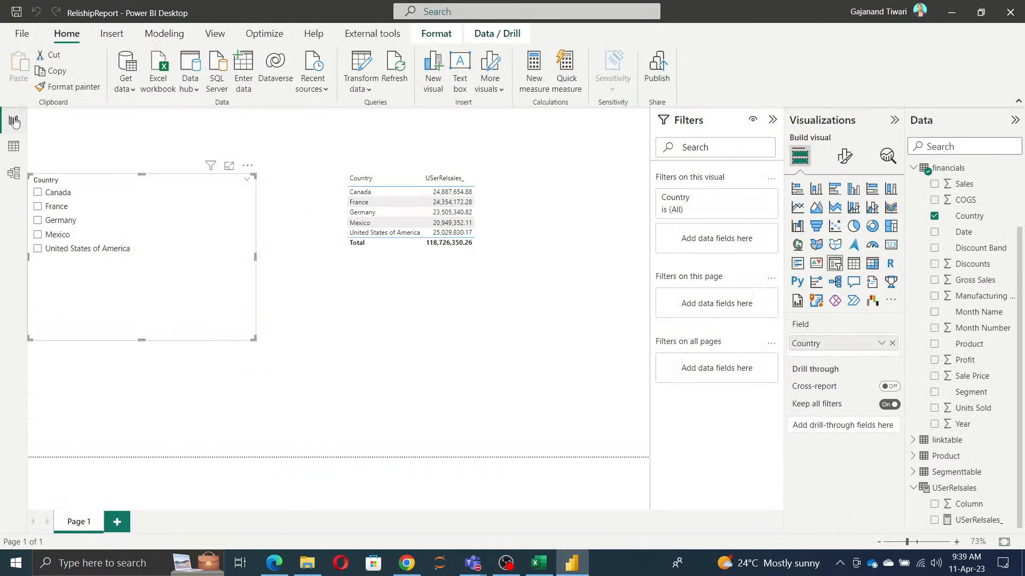
pyautogui.click(38, 194)
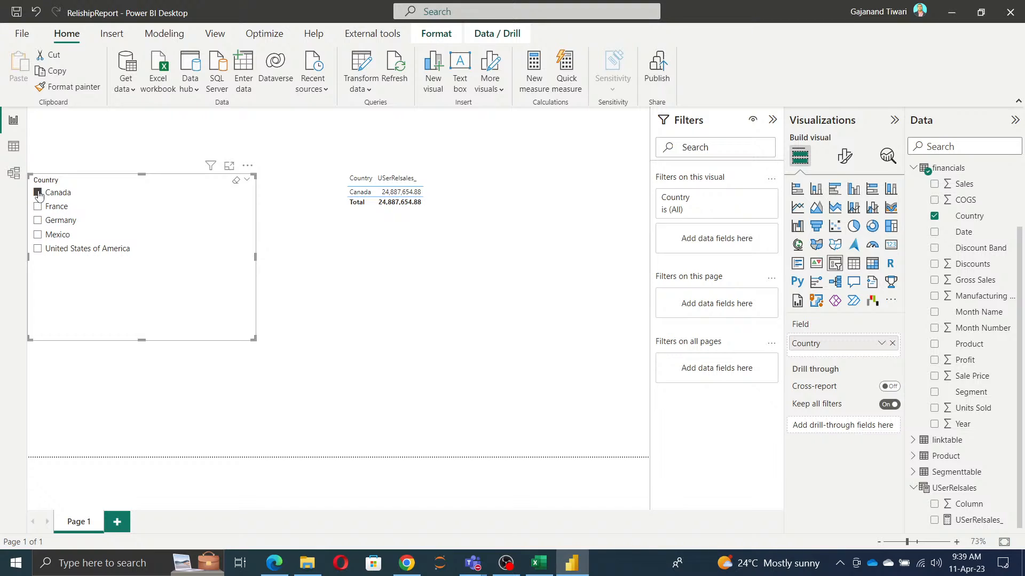
pyautogui.click(38, 193)
pyautogui.click(37, 207)
pyautogui.click(38, 207)
pyautogui.click(38, 221)
pyautogui.click(38, 220)
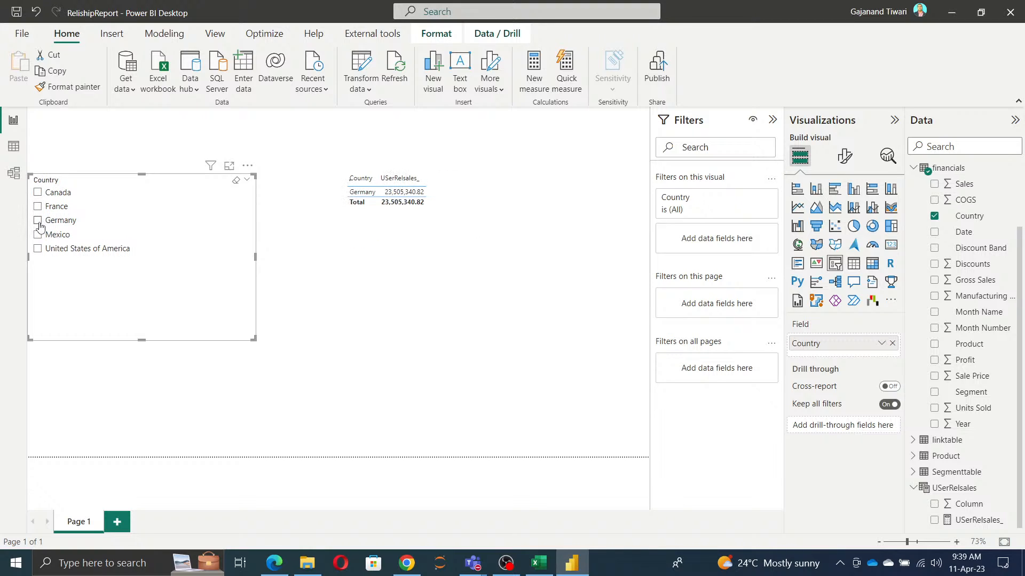
pyautogui.click(979, 525)
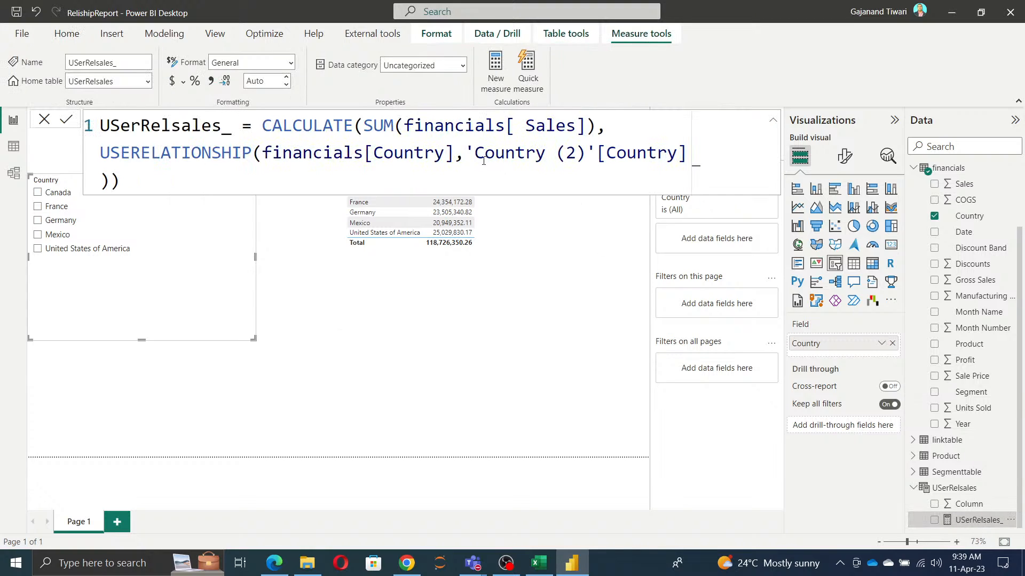
pyautogui.moveTo(102, 152); pyautogui.dragTo(248, 158)
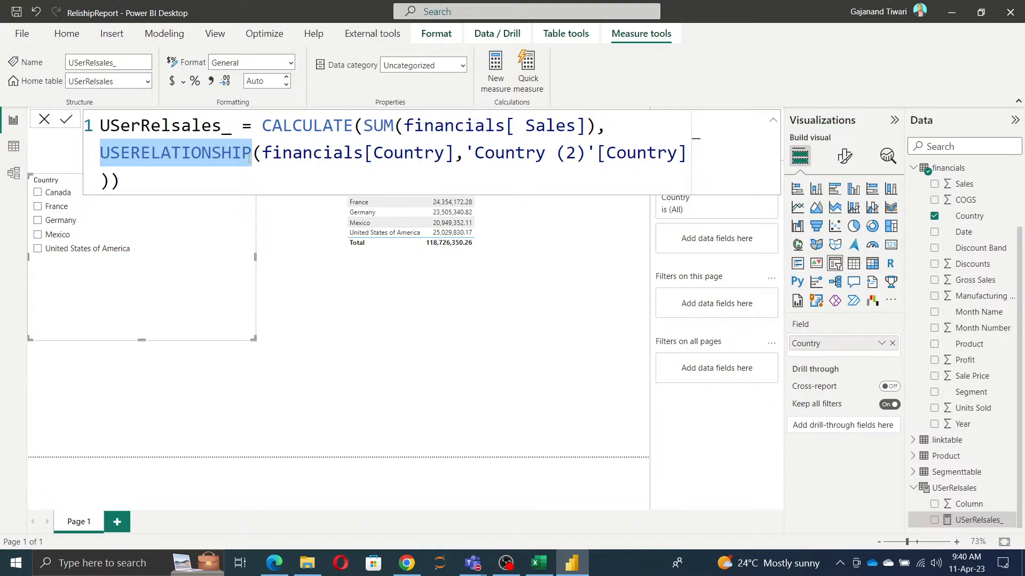
# Step: In the model diagram, move the Country (2) table slightly closer to the Country and financials tables
pyautogui.click(20, 184)
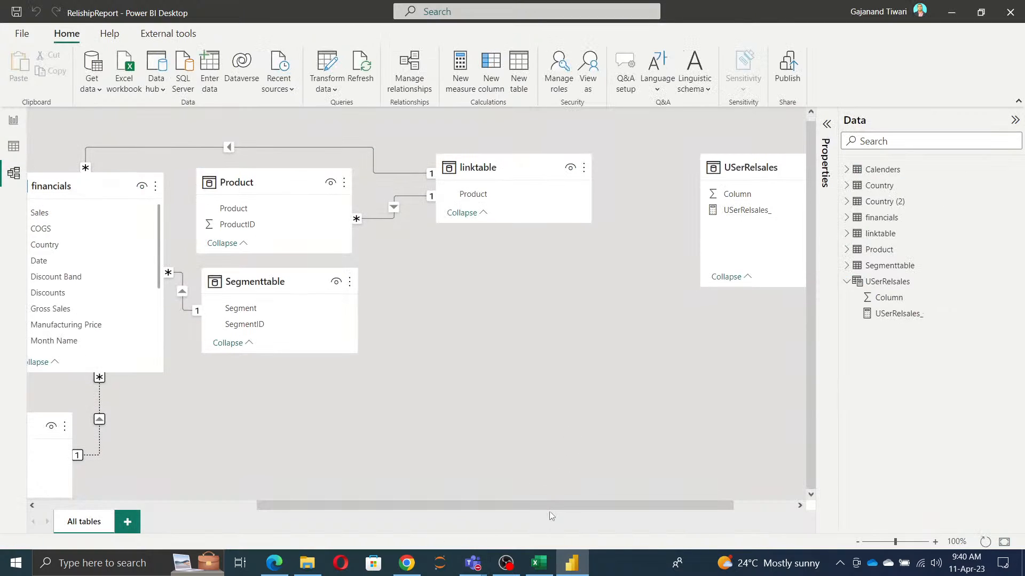
pyautogui.moveTo(551, 506); pyautogui.dragTo(333, 505)
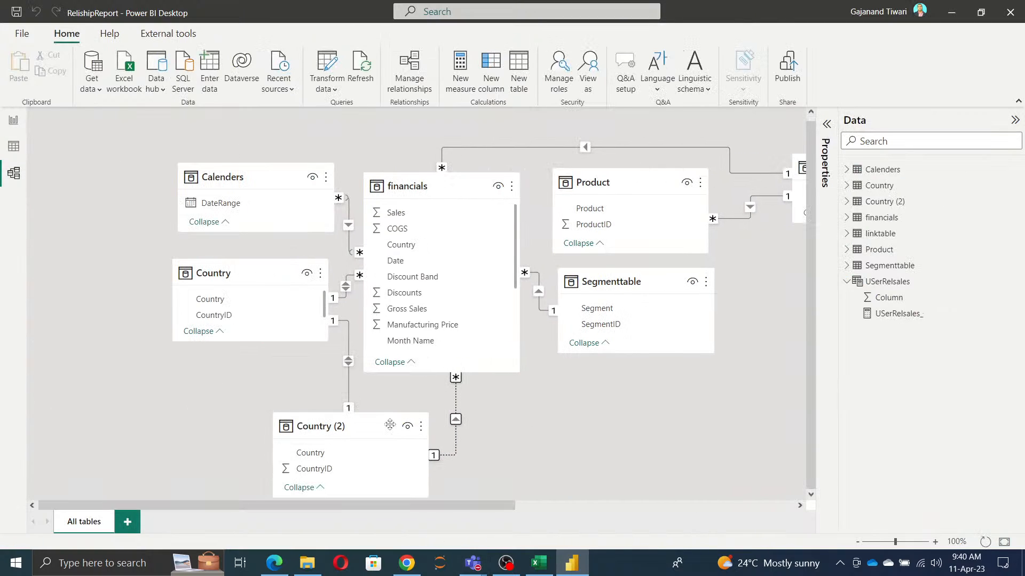
pyautogui.moveTo(375, 425); pyautogui.dragTo(351, 403)
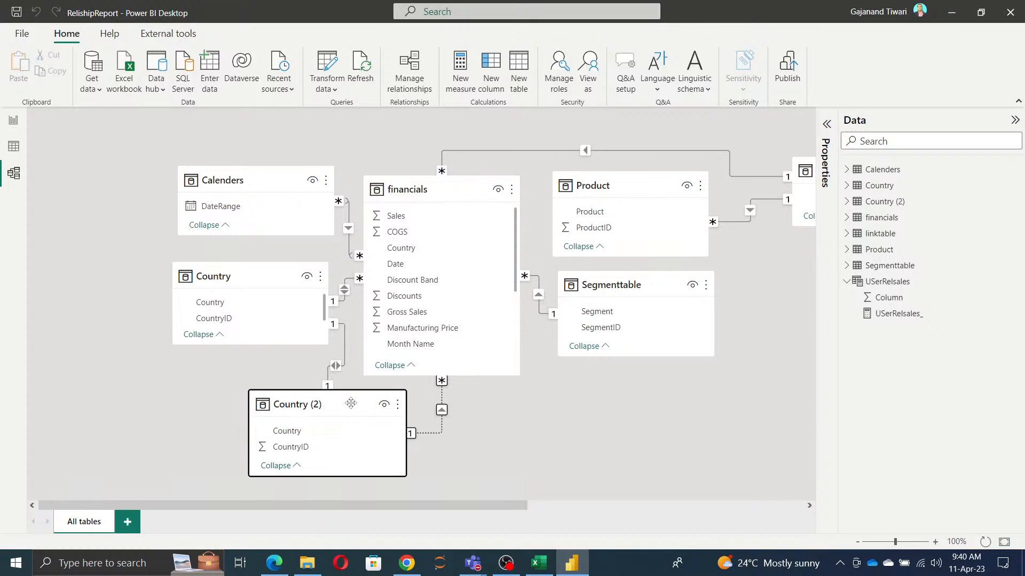
# Step: Delete the inactive relationship between financials and Country (2)
pyautogui.rightClick(442, 414)
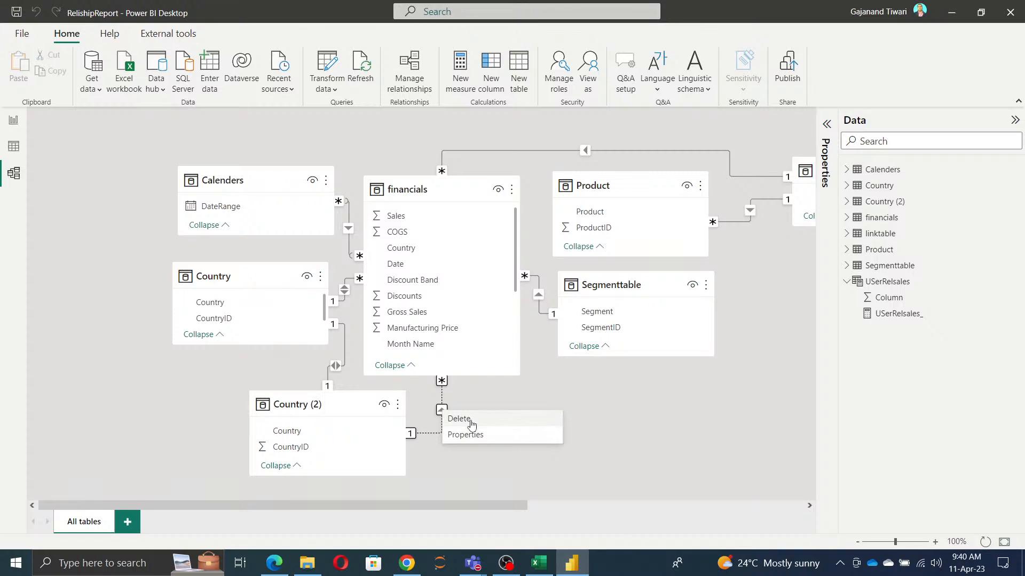
pyautogui.click(607, 411)
pyautogui.click(596, 306)
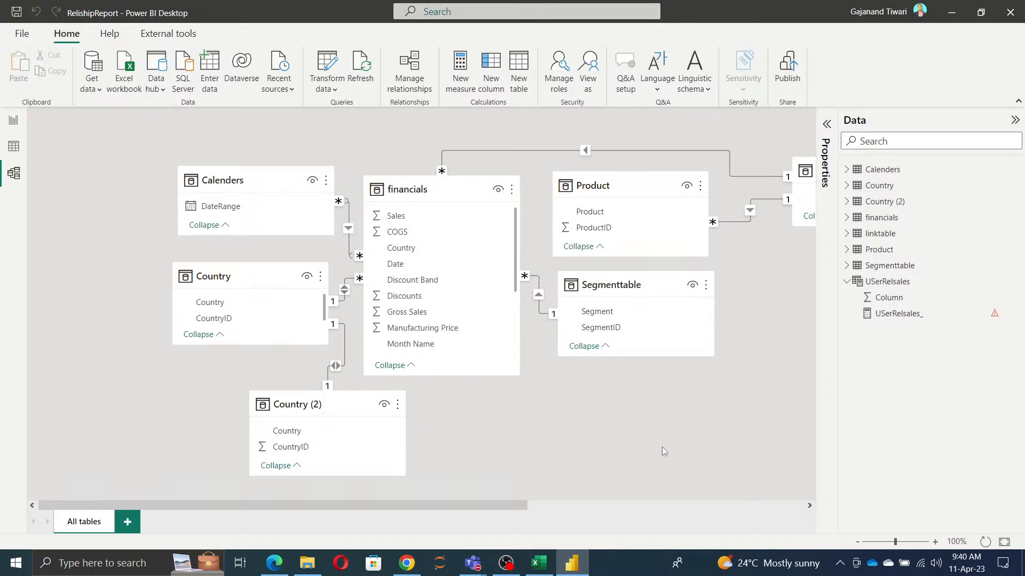
# Step: Open the USerRelsales_ measure's formula from the model view and enlarge its text to examine the error
pyautogui.click(895, 314)
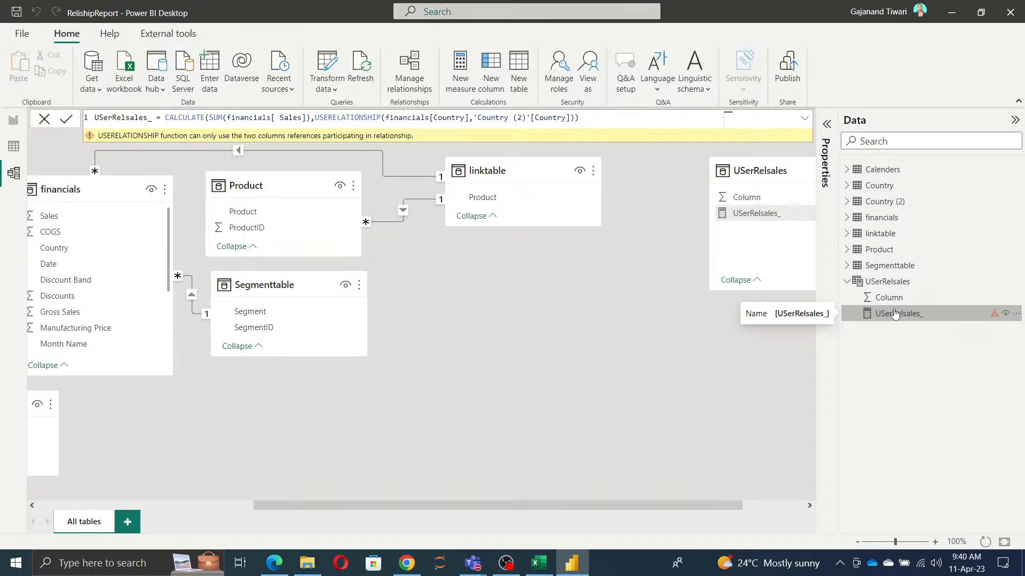
pyautogui.click(603, 119)
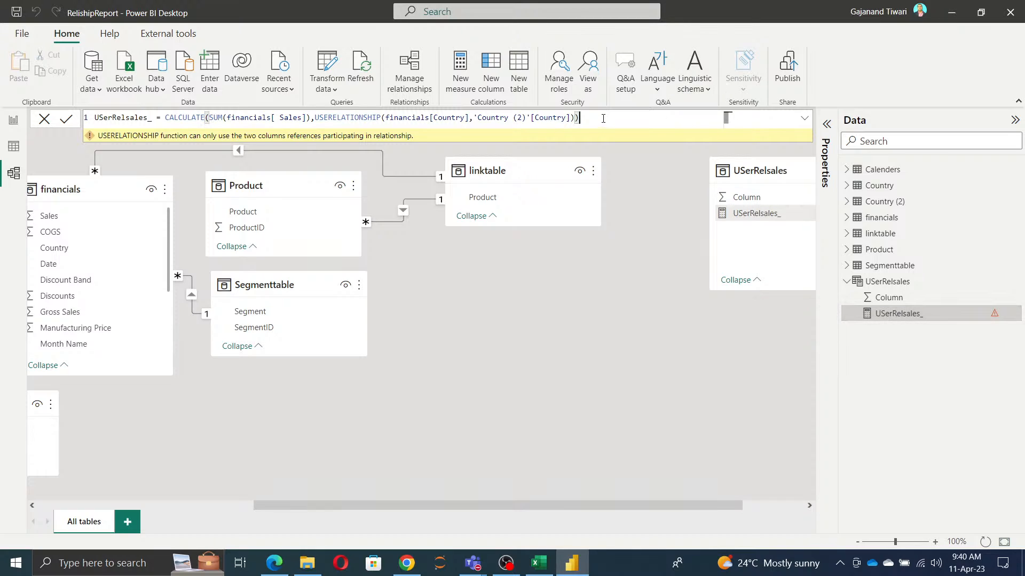
pyautogui.scroll(4, 603, 118)
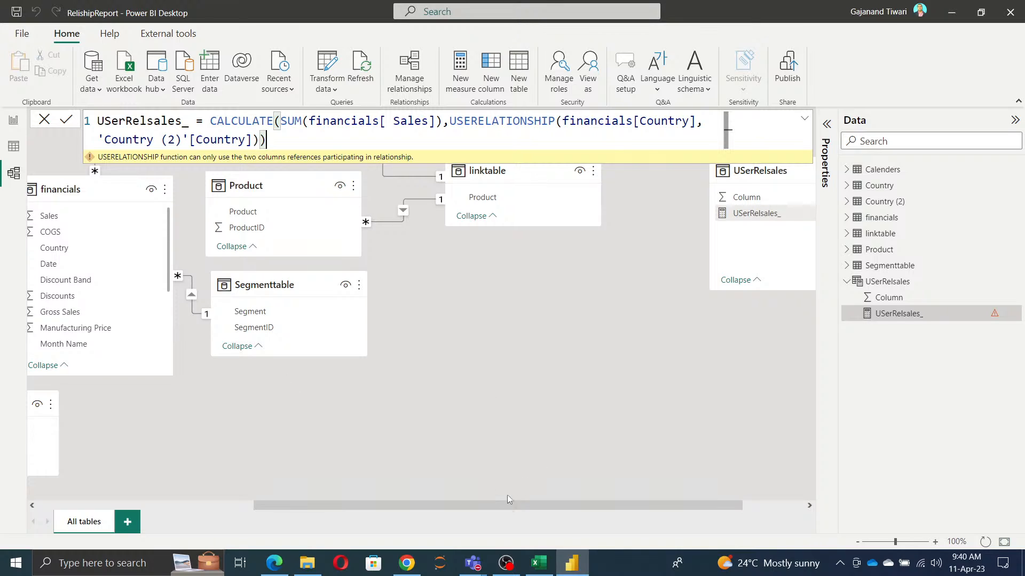
# Step: Recreate the inactive relationship between the Country column of financials and the Country column of Country (2)
pyautogui.moveTo(515, 505); pyautogui.dragTo(349, 505)
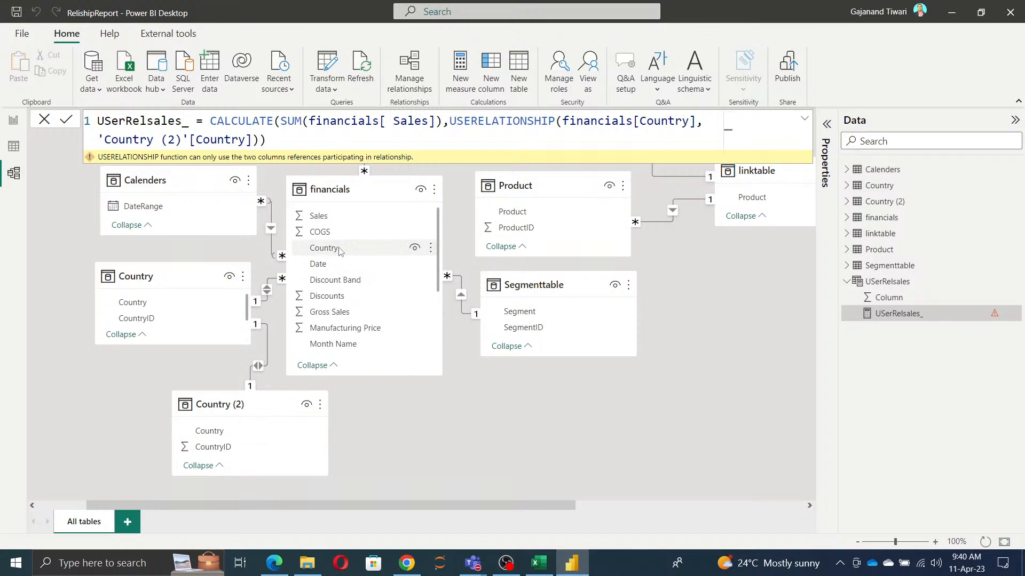
pyautogui.moveTo(340, 250); pyautogui.dragTo(218, 433)
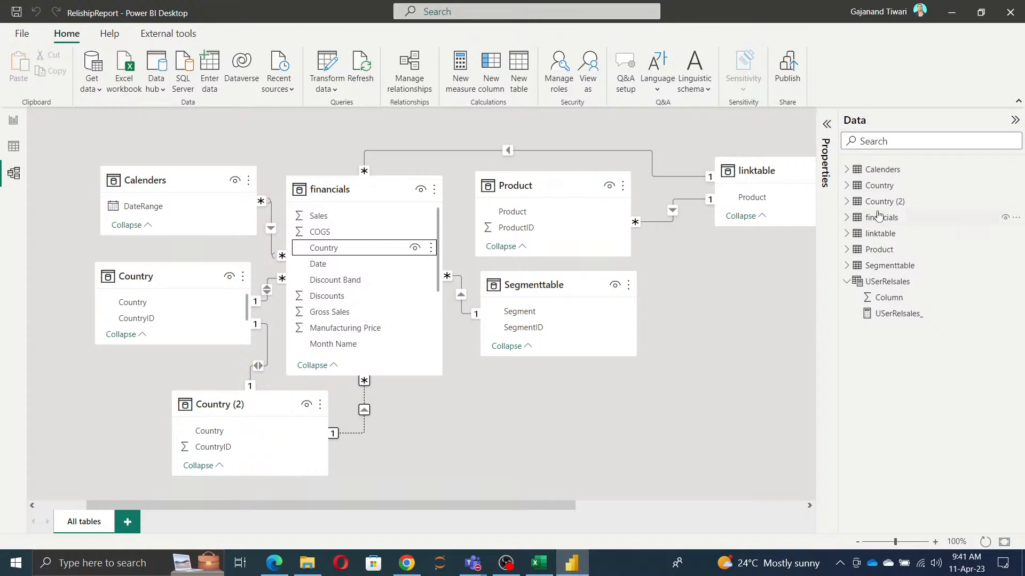
# Step: Move the linktable table below financials, beside Country (2), in the model diagram and save the report
pyautogui.moveTo(762, 163); pyautogui.dragTo(458, 404)
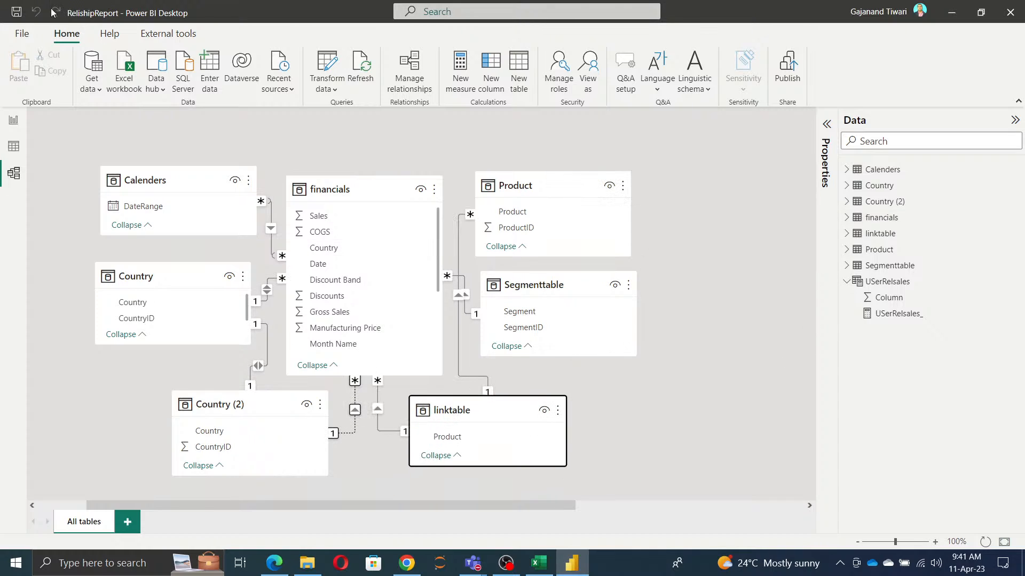
pyautogui.click(16, 12)
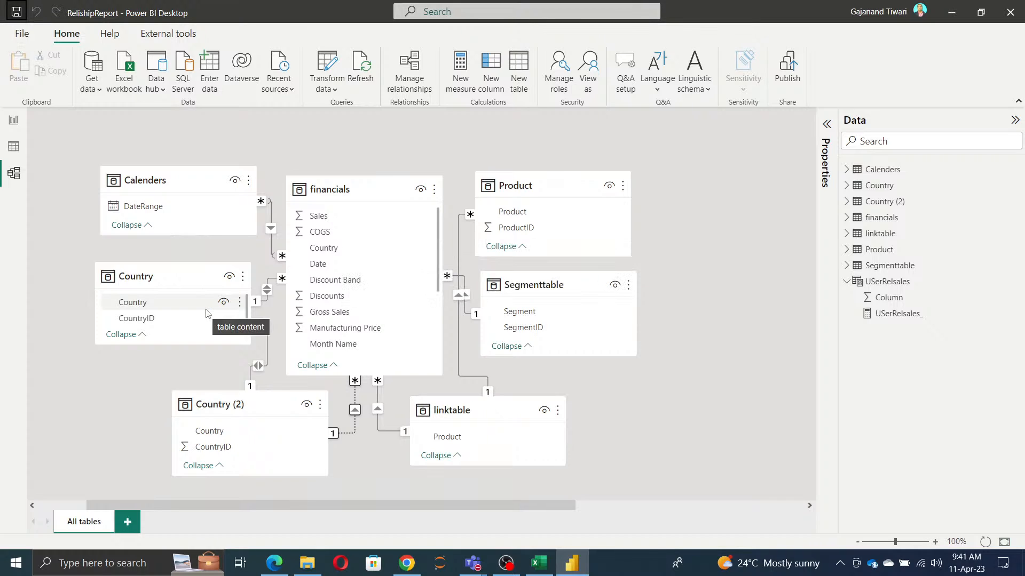
# Step: Check the session topics in the Excel Power BI training plan and return to the model diagram
pyautogui.click(540, 567)
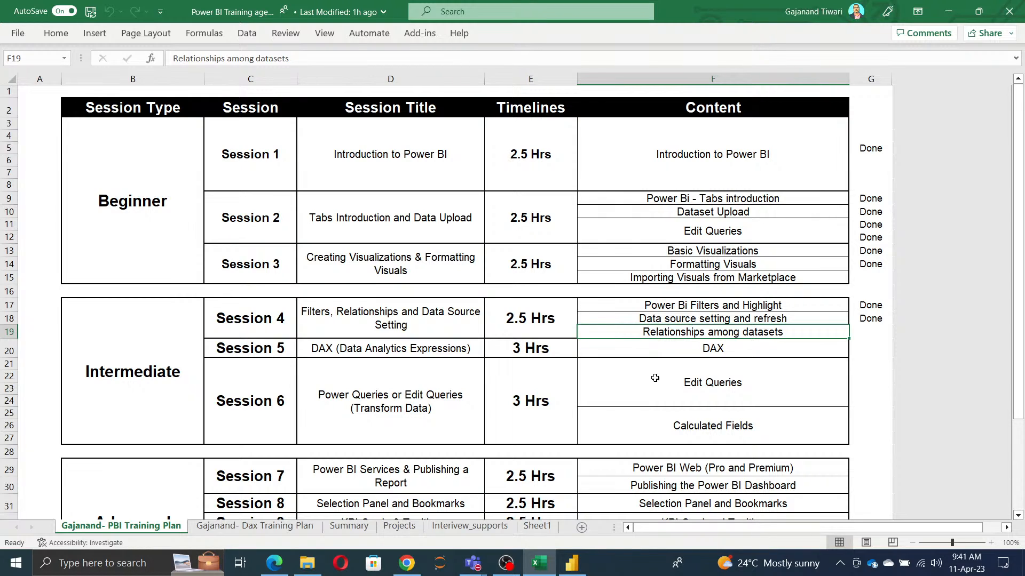
pyautogui.hotkey('alt', 'Tab')
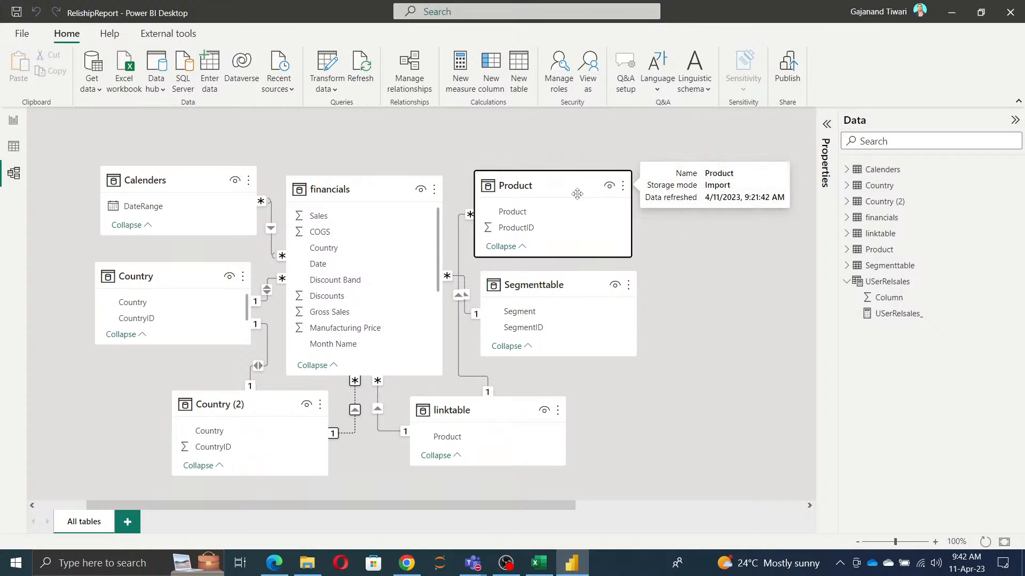
# Step: Rearrange the diagram so Segmenttable sits beside the upper part of financials and Product sits between Segmenttable and linktable
pyautogui.moveTo(578, 192); pyautogui.dragTo(649, 378)
pyautogui.moveTo(535, 287); pyautogui.dragTo(531, 195)
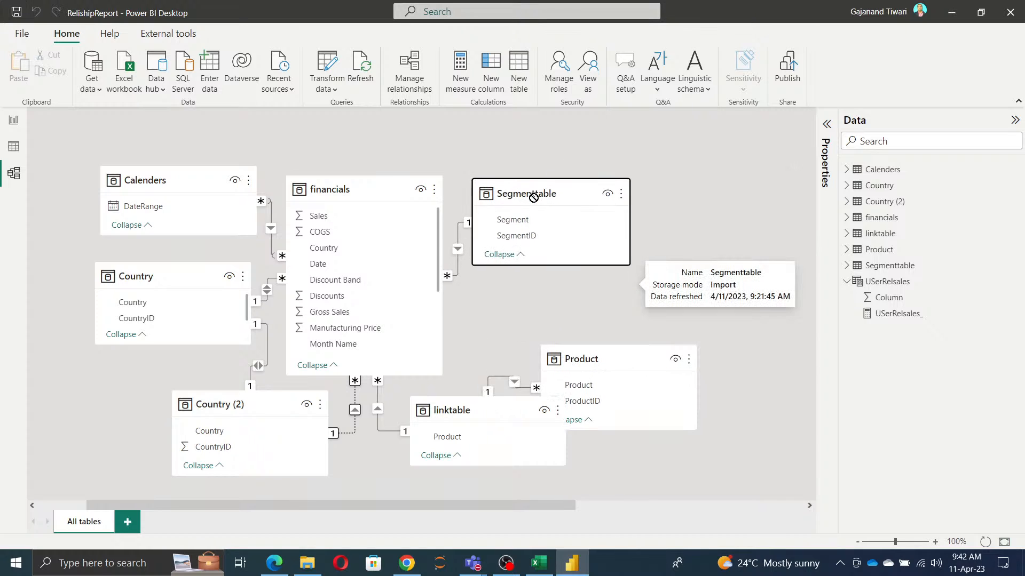
pyautogui.moveTo(609, 356); pyautogui.dragTo(538, 279)
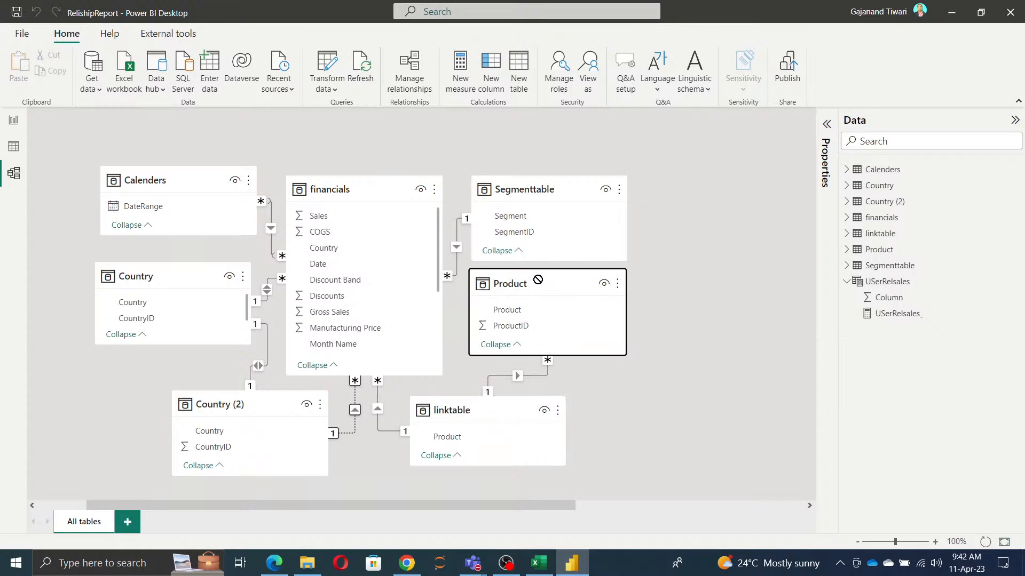
pyautogui.click(734, 407)
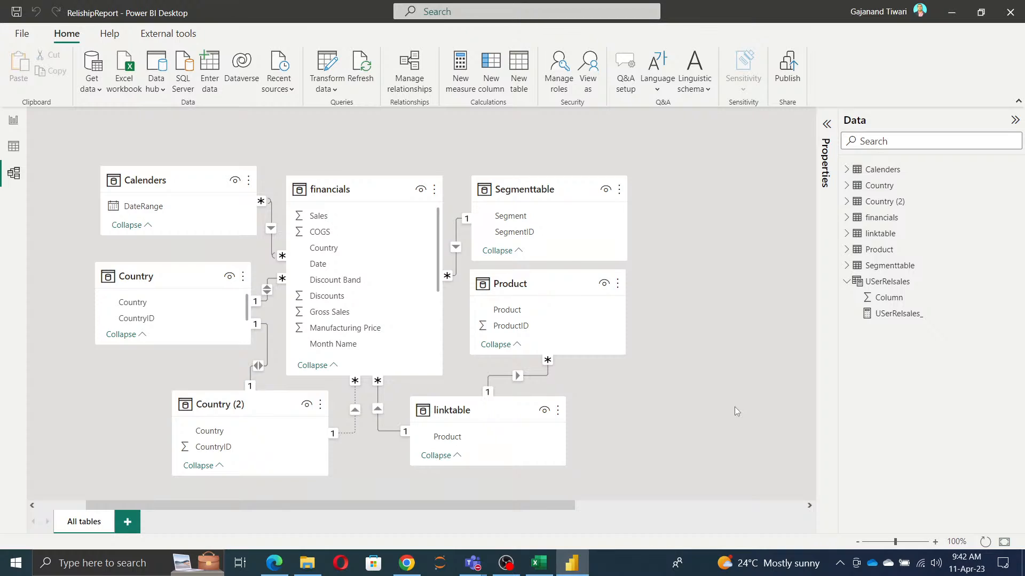
# Step: Start the screen annotation tool with a black board and try its pen, text and highlighter tools
pyautogui.click(840, 563)
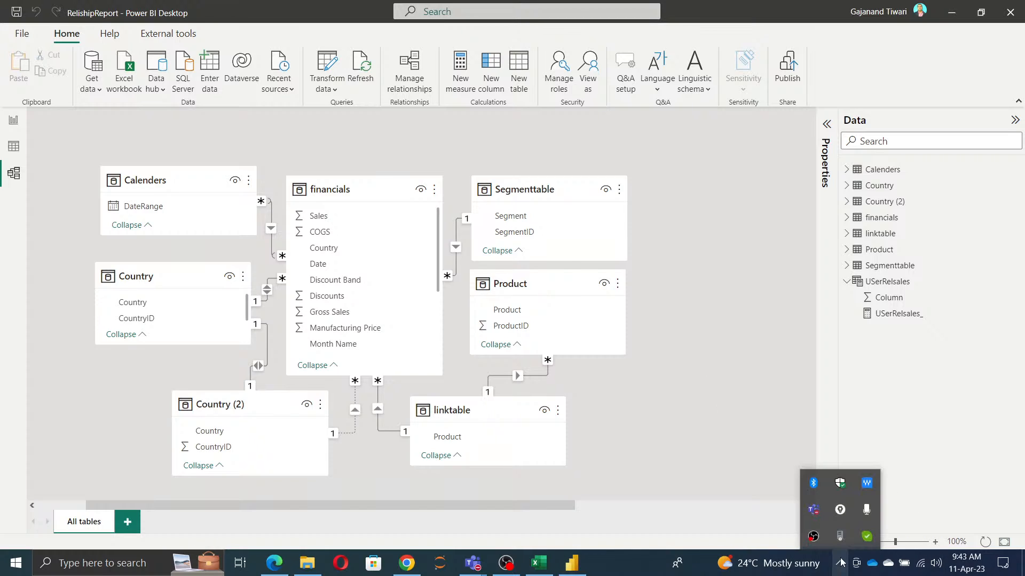
pyautogui.click(840, 509)
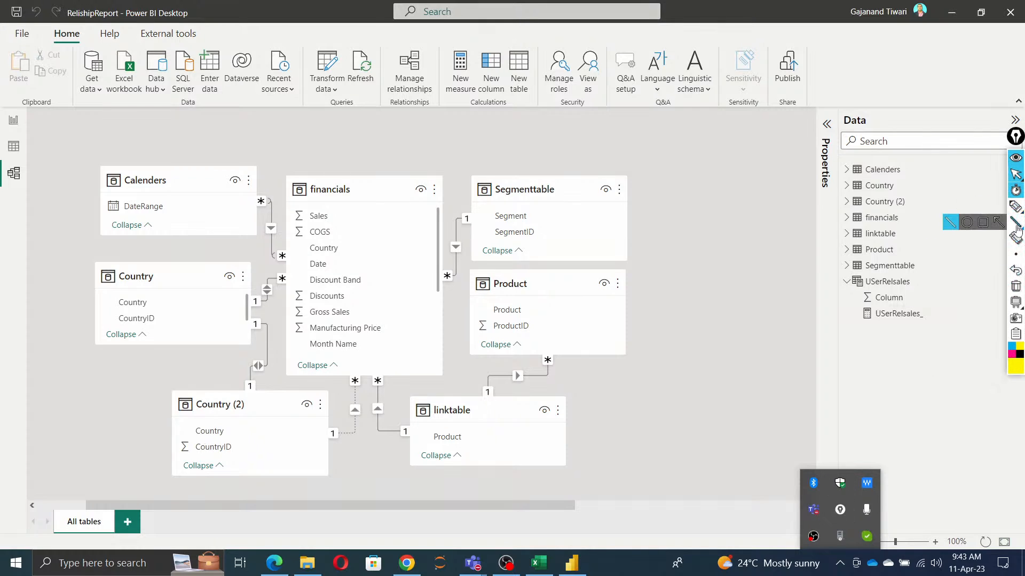
pyautogui.click(998, 302)
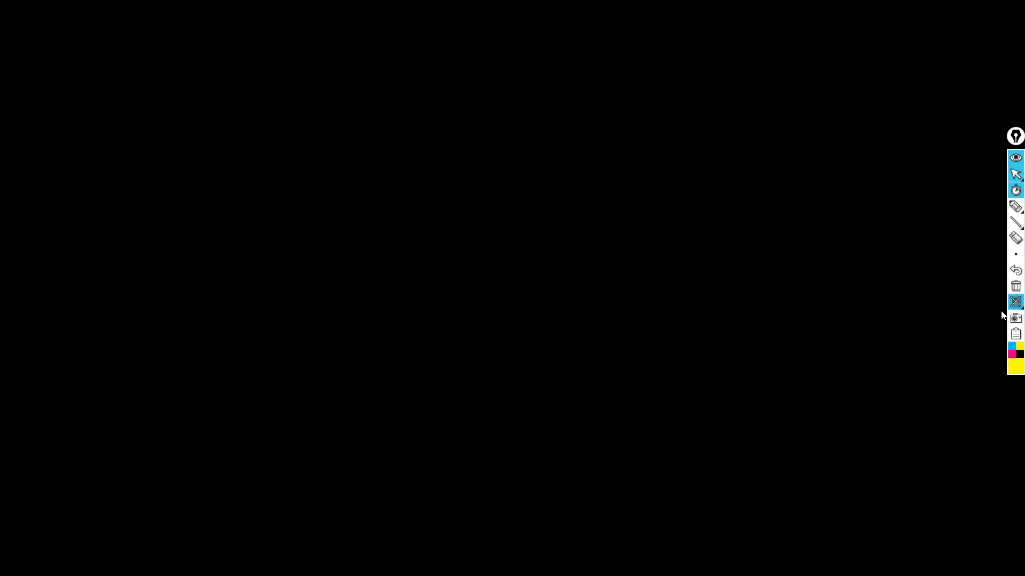
pyautogui.moveTo(1009, 219)
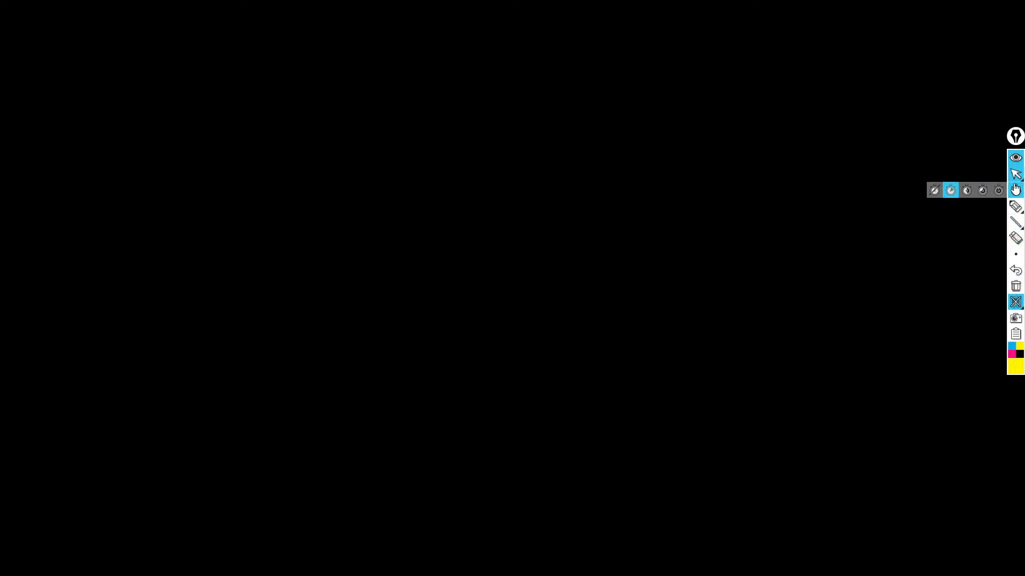
pyautogui.click(965, 209)
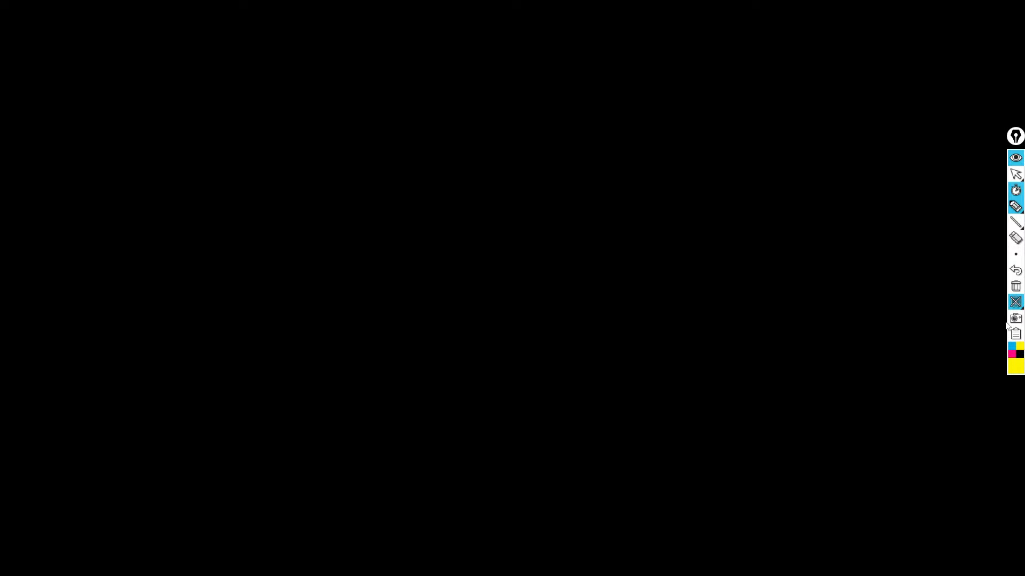
pyautogui.moveTo(1012, 227)
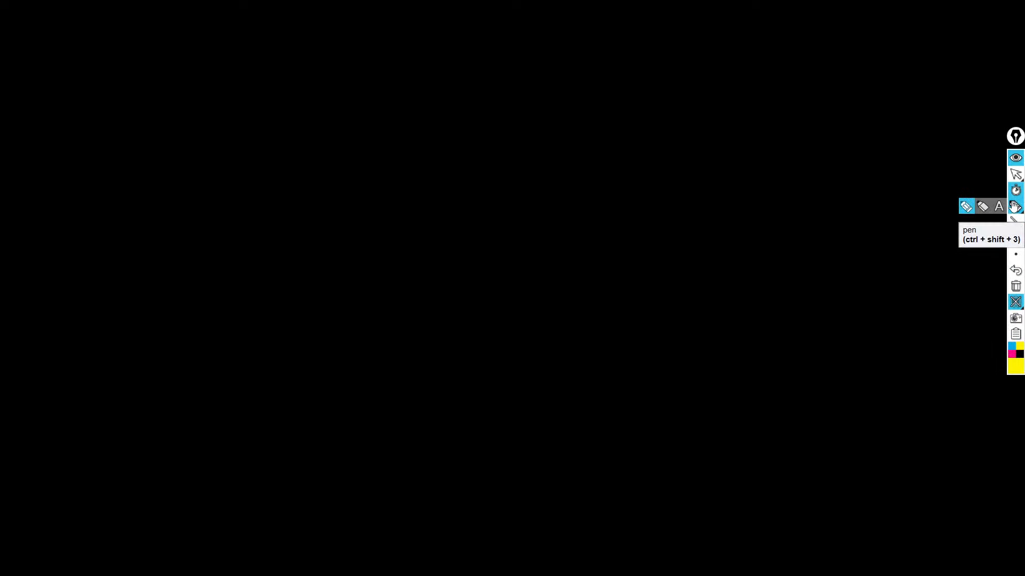
pyautogui.click(999, 210)
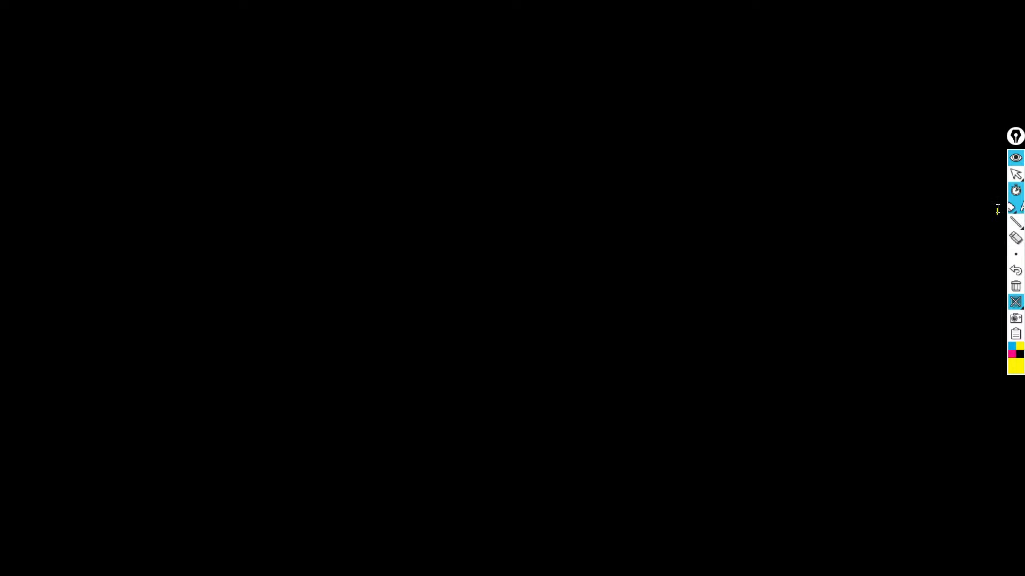
pyautogui.click(218, 240)
pyautogui.moveTo(1014, 223)
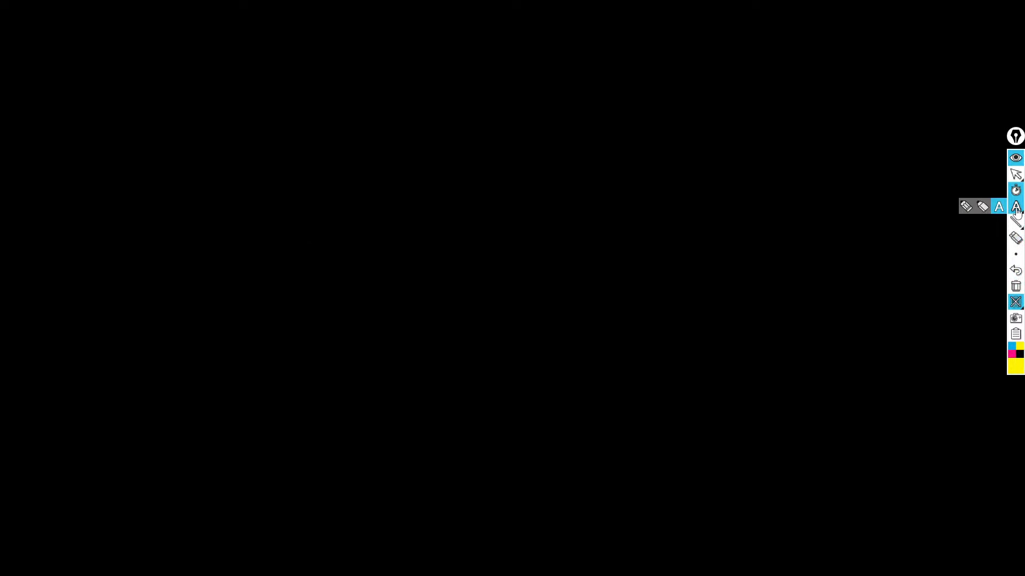
pyautogui.click(983, 206)
pyautogui.moveTo(187, 233); pyautogui.dragTo(217, 163)
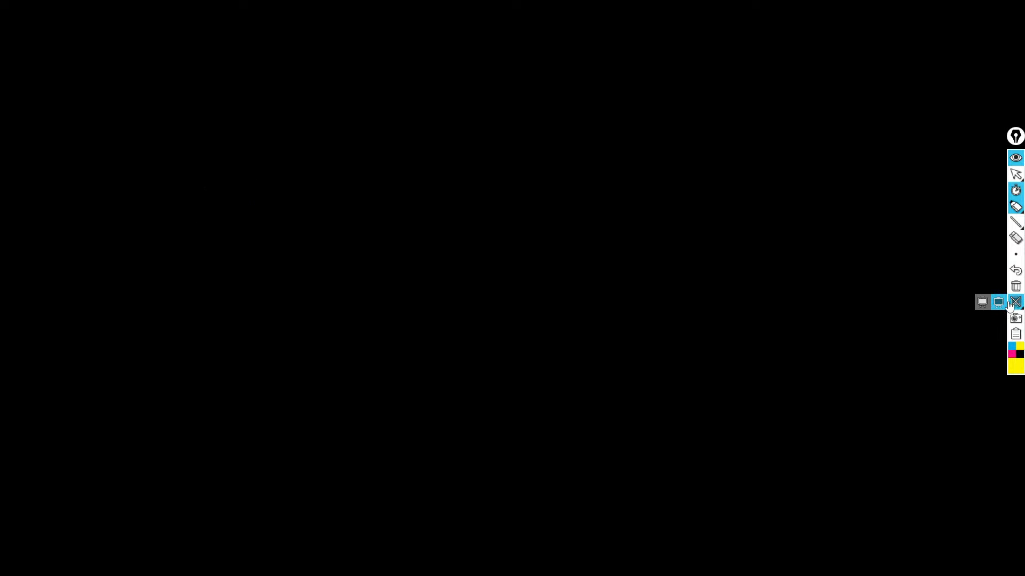
# Step: Try the pen, highlighted cursor and highlighter on the annotation tool's white board, and close the board
pyautogui.moveTo(1015, 304)
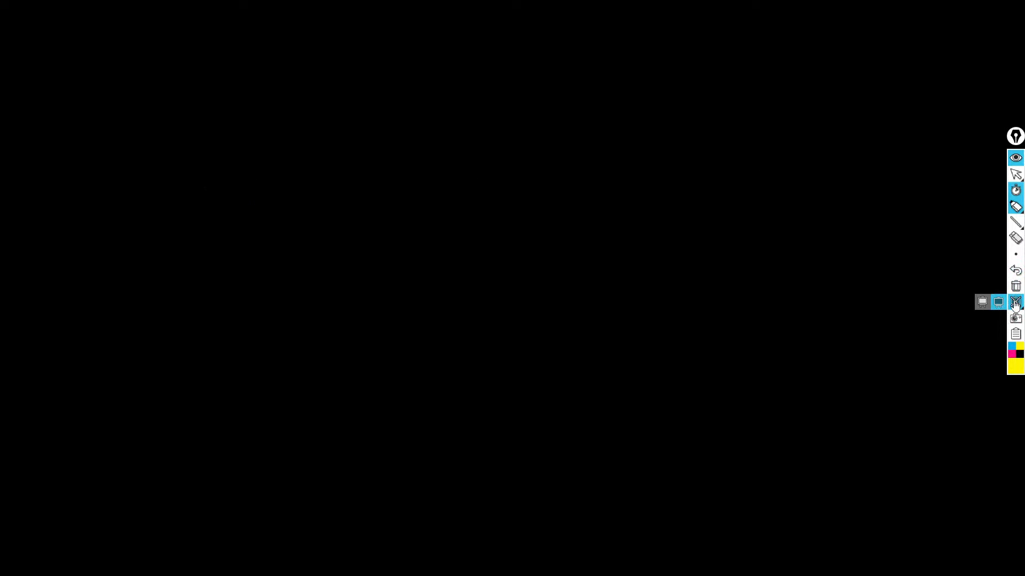
pyautogui.click(982, 302)
pyautogui.moveTo(1002, 198)
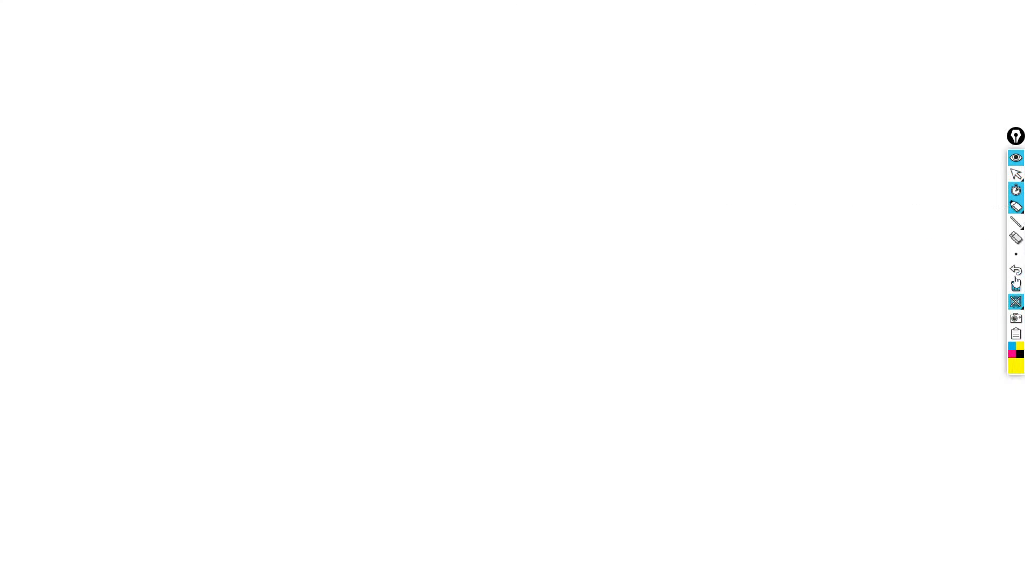
pyautogui.click(967, 208)
pyautogui.moveTo(194, 278); pyautogui.dragTo(295, 232)
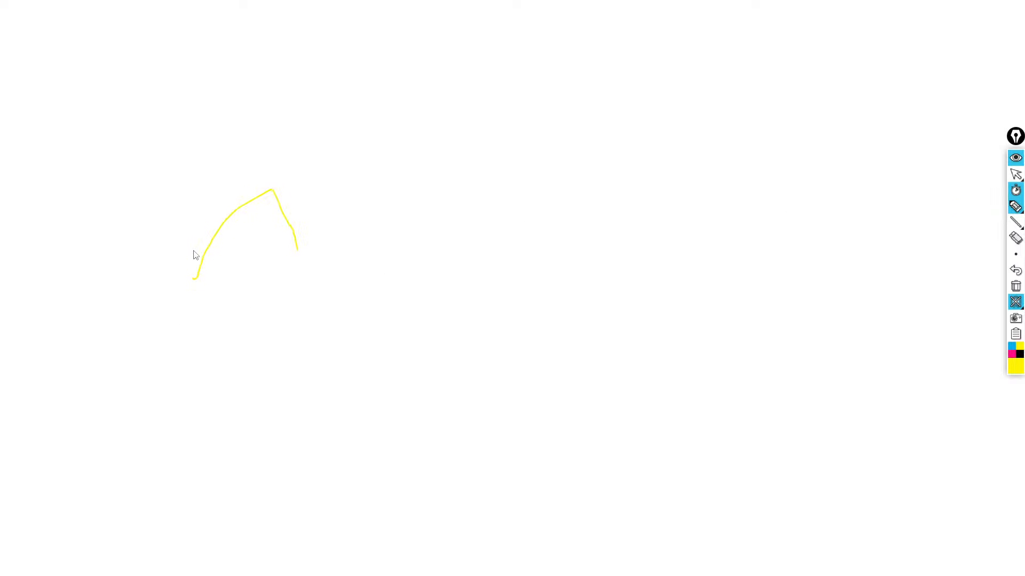
pyautogui.moveTo(1020, 259)
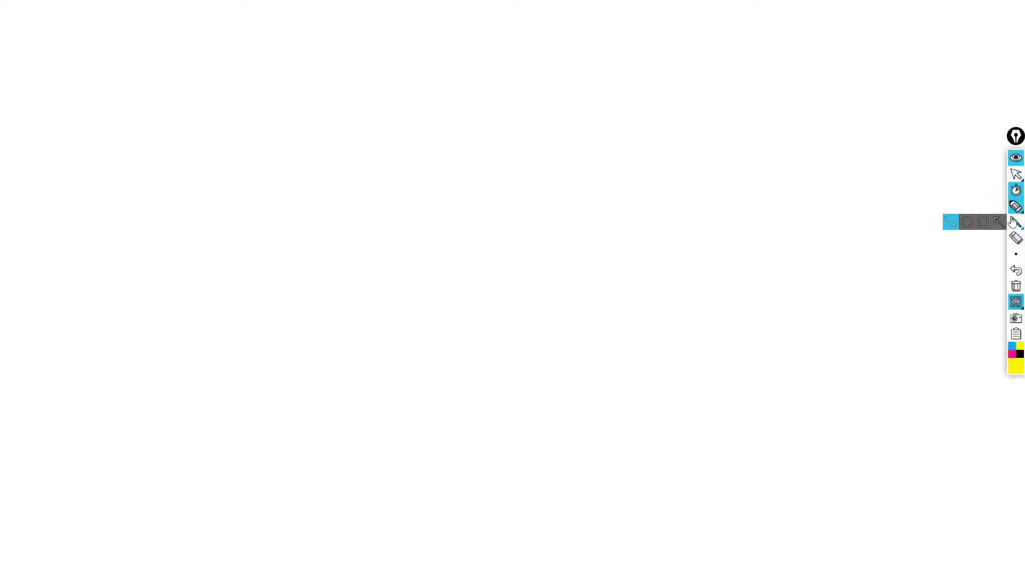
pyautogui.moveTo(1015, 175)
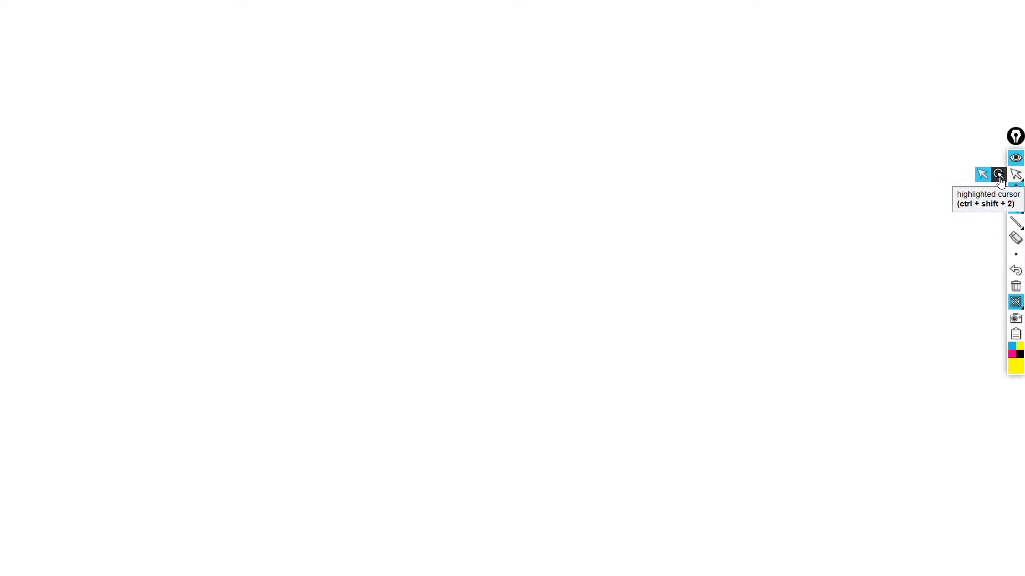
pyautogui.click(998, 175)
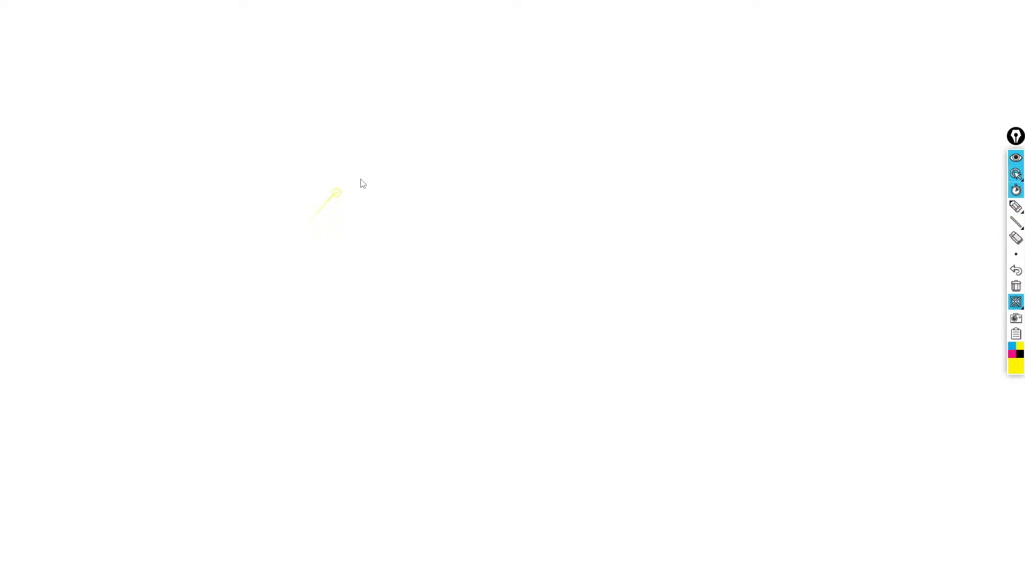
pyautogui.moveTo(1022, 207)
pyautogui.click(982, 207)
pyautogui.moveTo(321, 224); pyautogui.dragTo(368, 256)
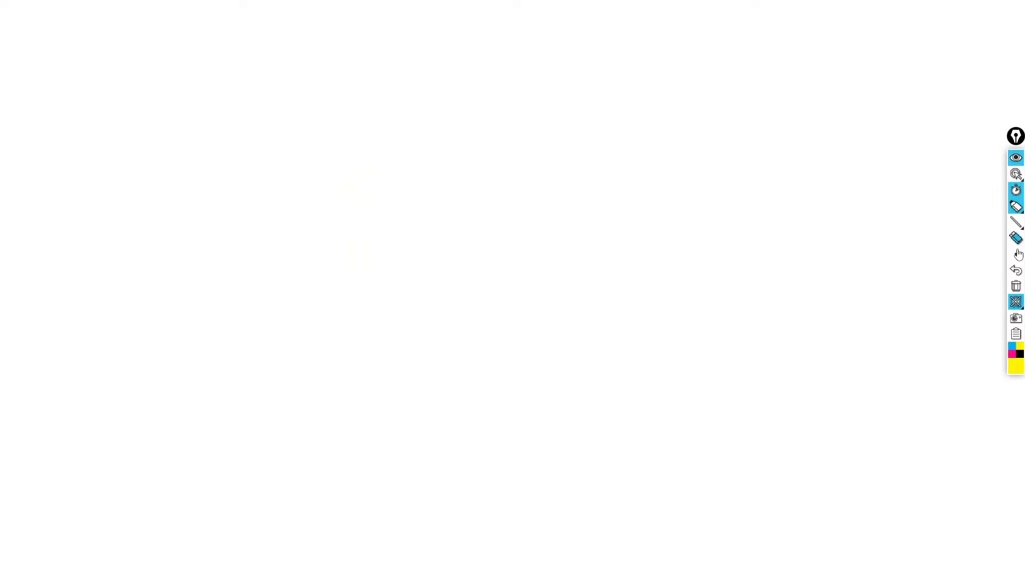
pyautogui.click(998, 302)
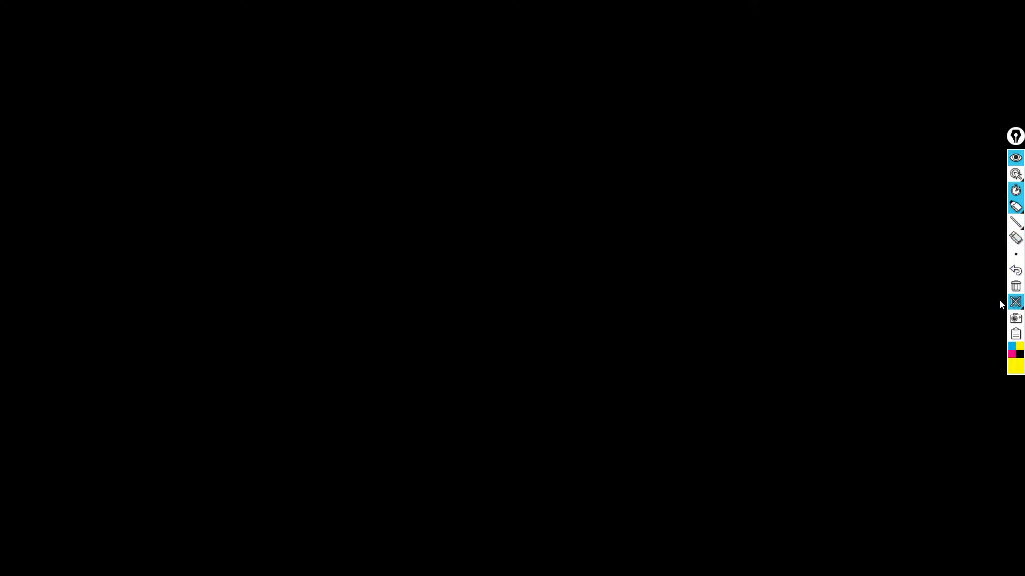
pyautogui.click(1017, 303)
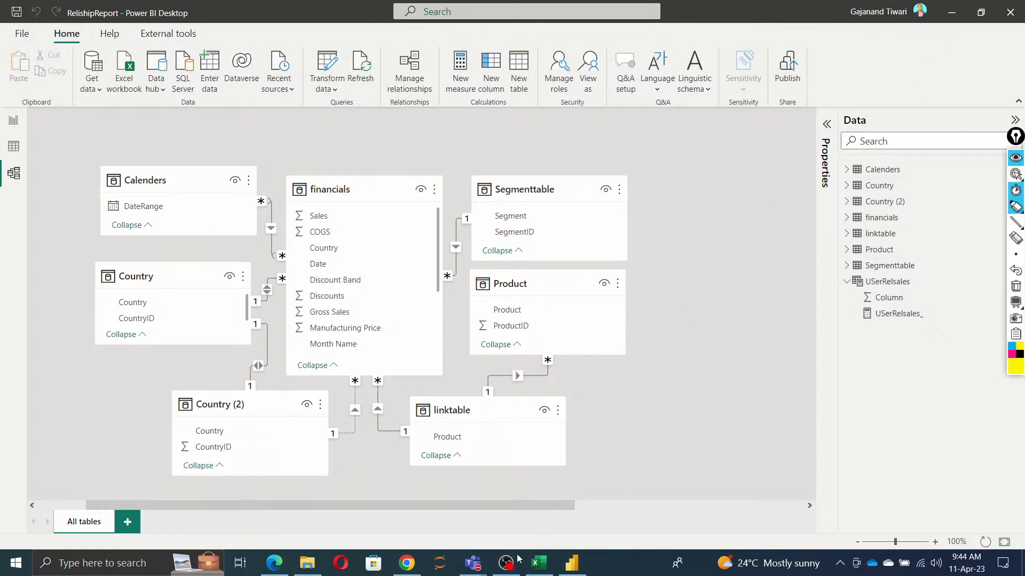
# Step: Switch to the Excel training plan and review the remaining sessions through the Advanced section
pyautogui.hotkey('alt', 'Tab')
pyautogui.click(538, 562)
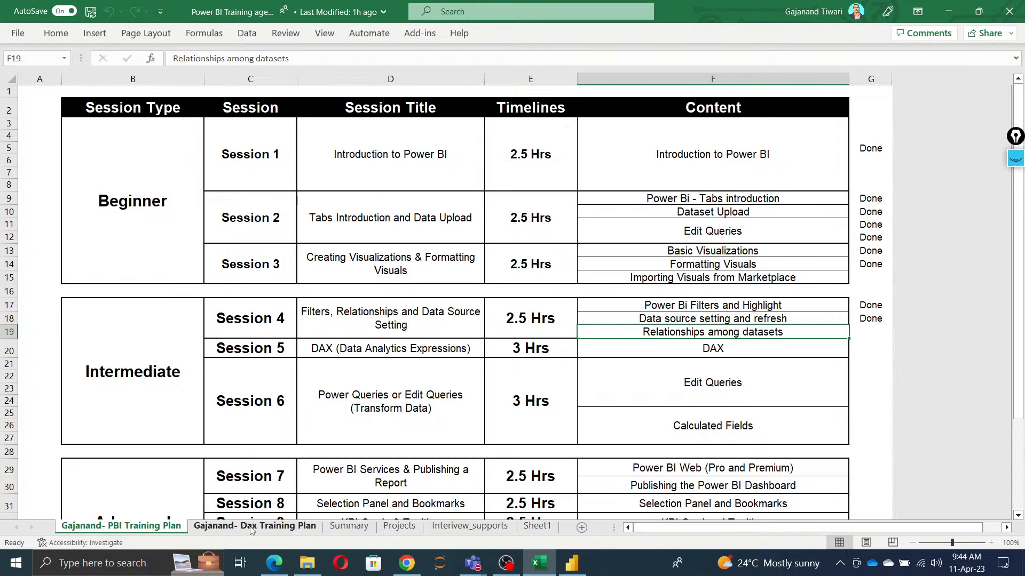
pyautogui.scroll(-5, 618, 410)
pyautogui.click(627, 385)
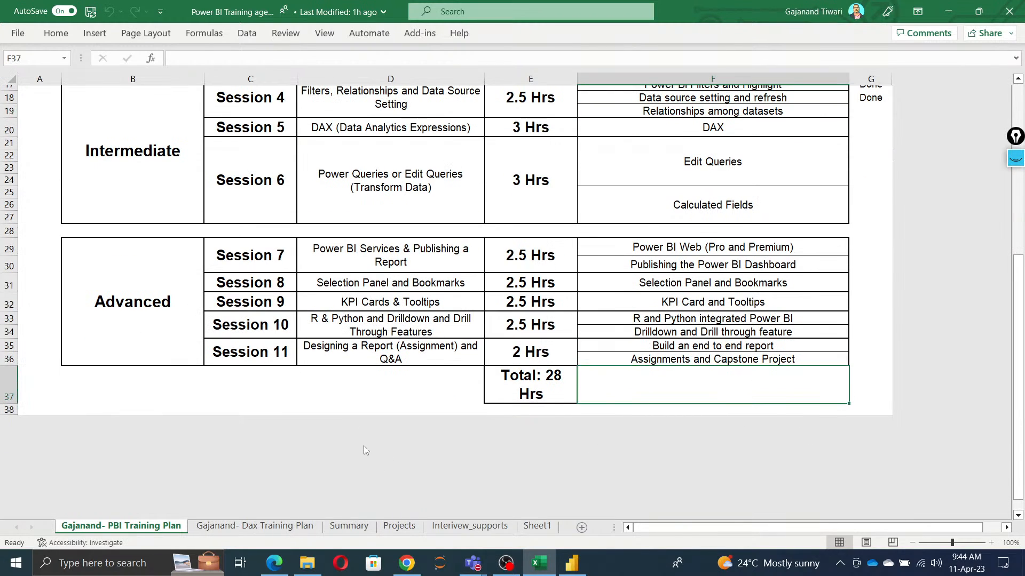
# Step: Switch to PowerPoint and create a new blank presentation
pyautogui.click(99, 565)
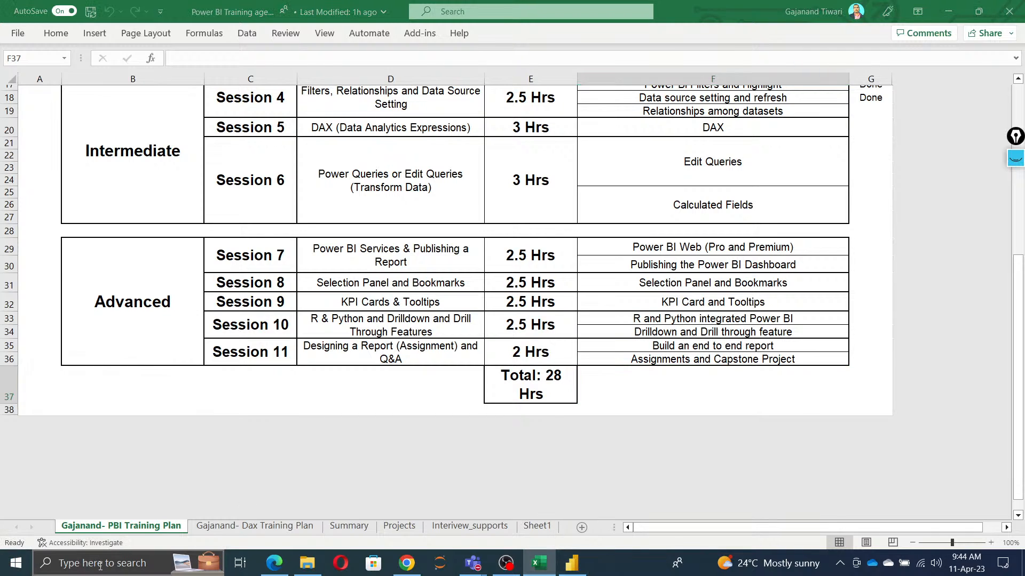
pyautogui.write('not')
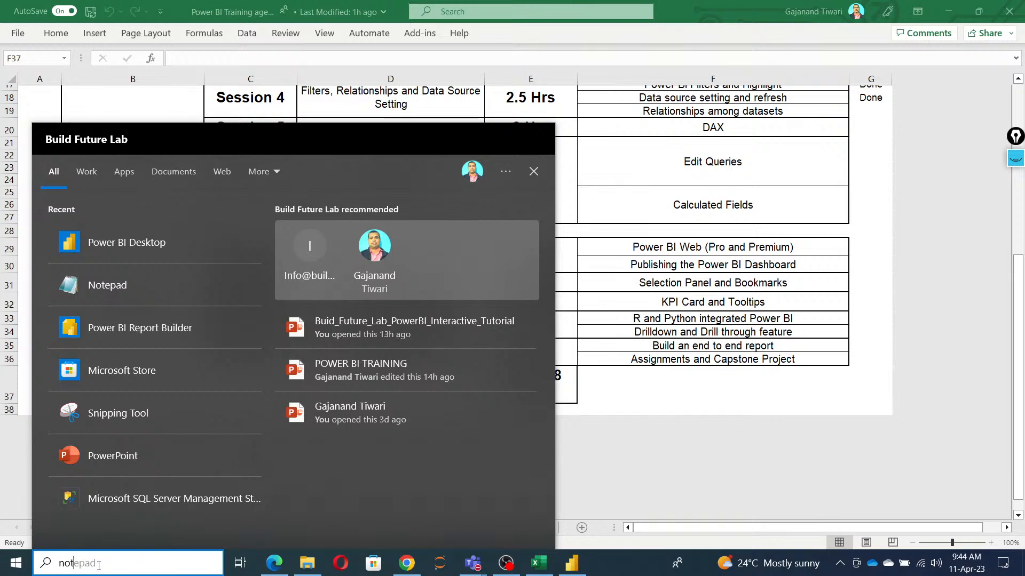
pyautogui.press('BackSpace')
pyautogui.press('BackSpace')
pyautogui.press('BackSpace')
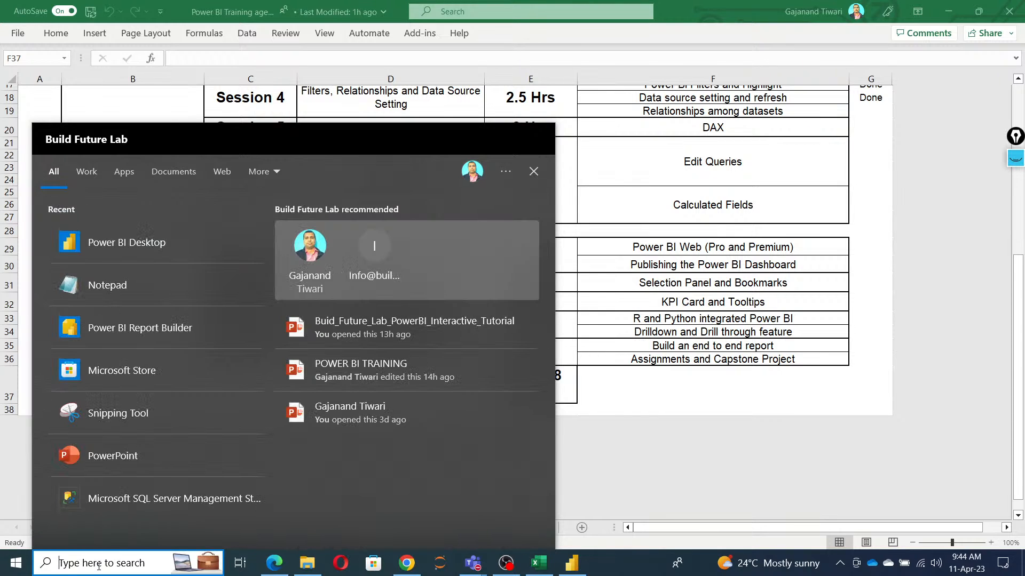
pyautogui.write('pp')
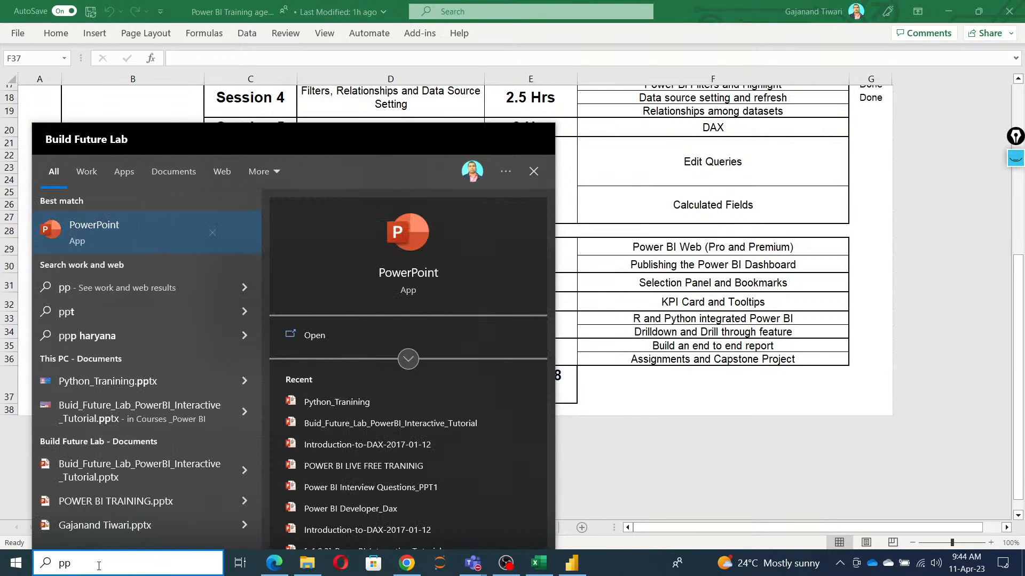
pyautogui.write('t')
pyautogui.click(315, 334)
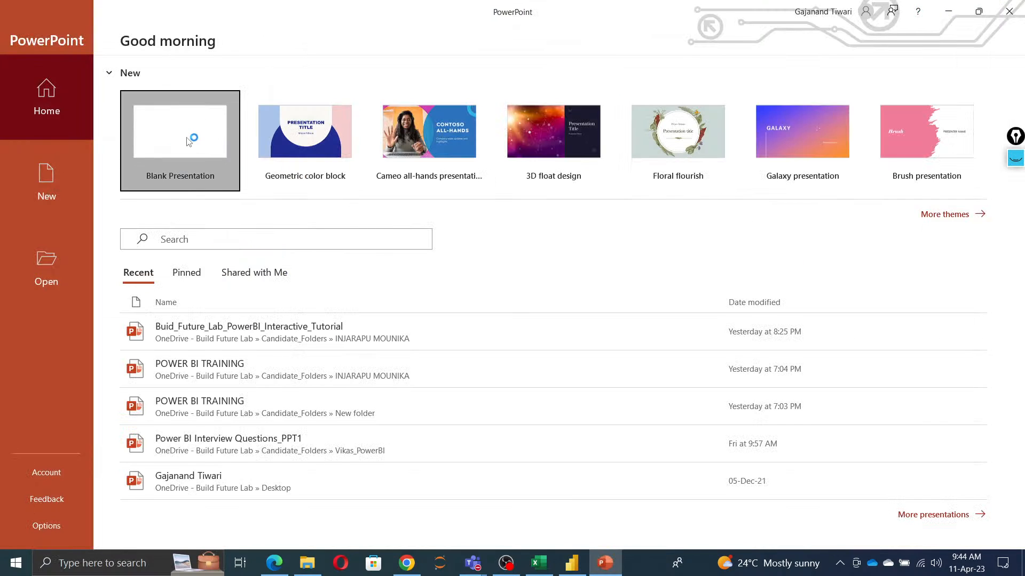
pyautogui.click(203, 155)
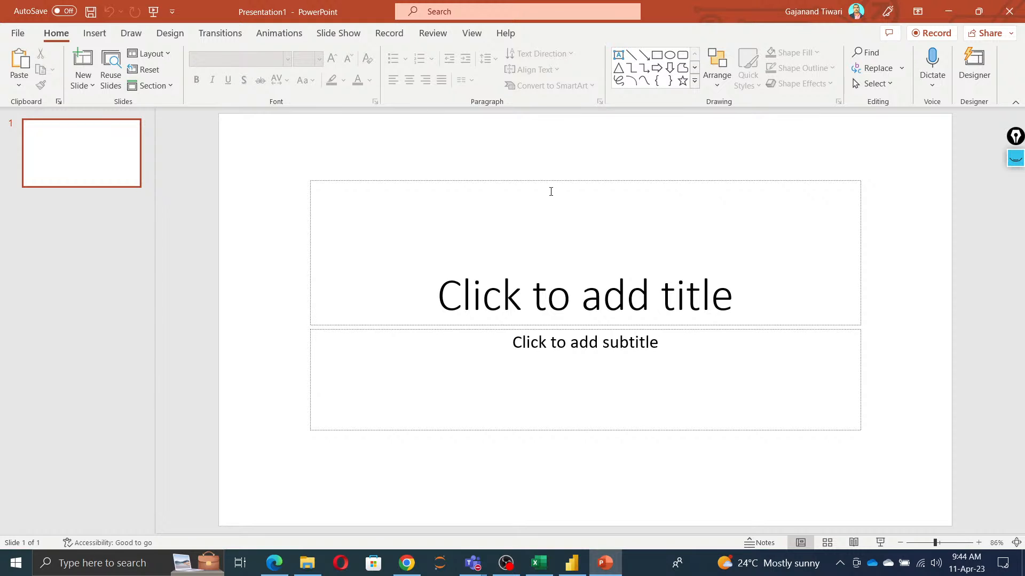
# Step: Delete the title and subtitle placeholders from the first slide
pyautogui.click(554, 180)
pyautogui.press('Delete')
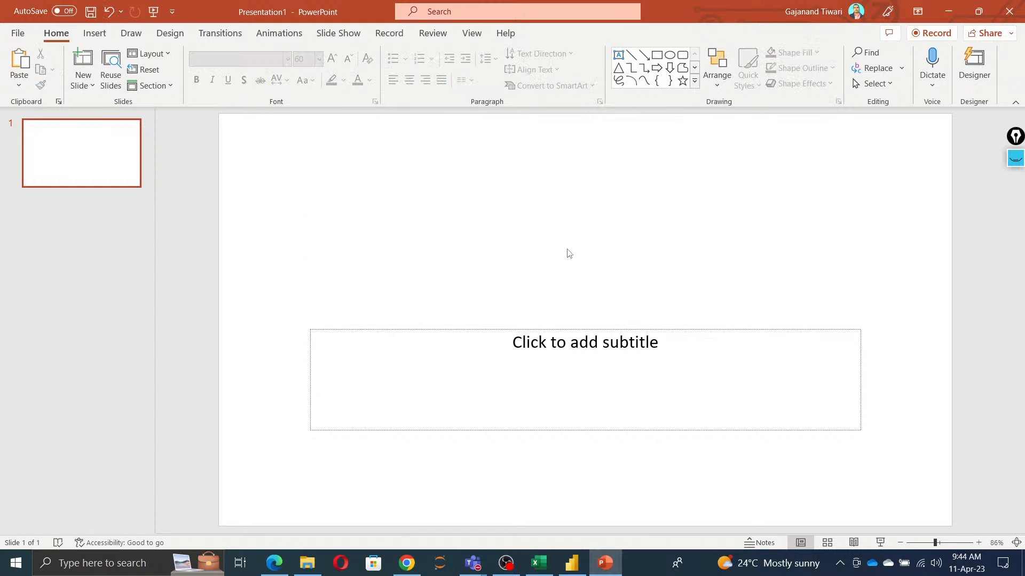
pyautogui.click(577, 330)
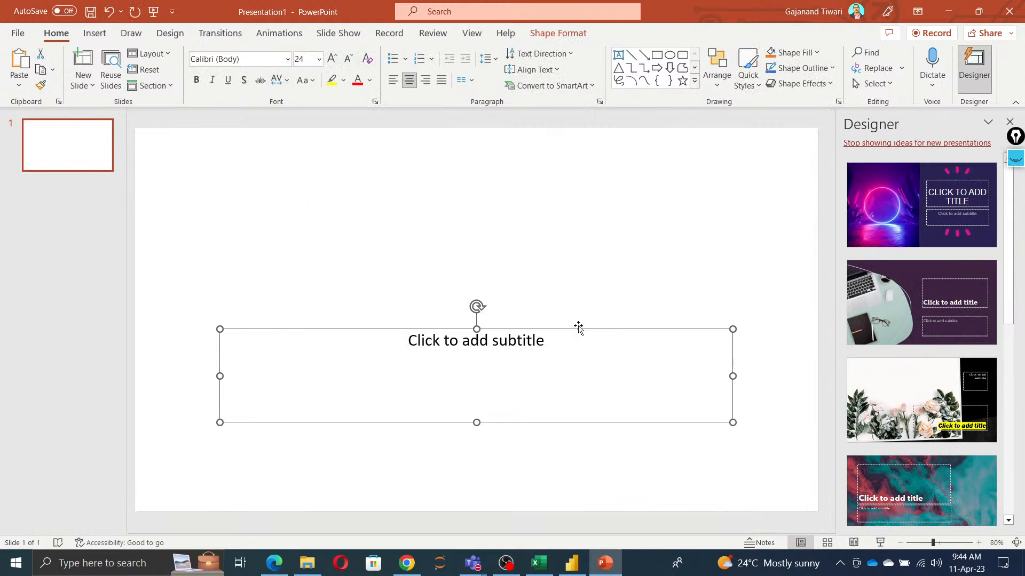
pyautogui.press('Delete')
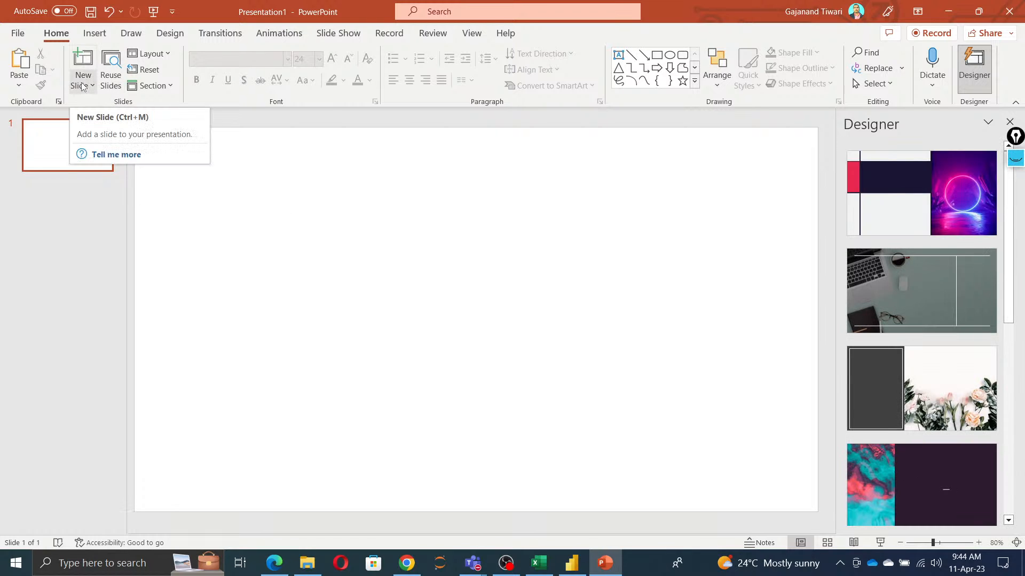
# Step: Look through the new slide layouts and the sources for inserting a picture
pyautogui.click(92, 86)
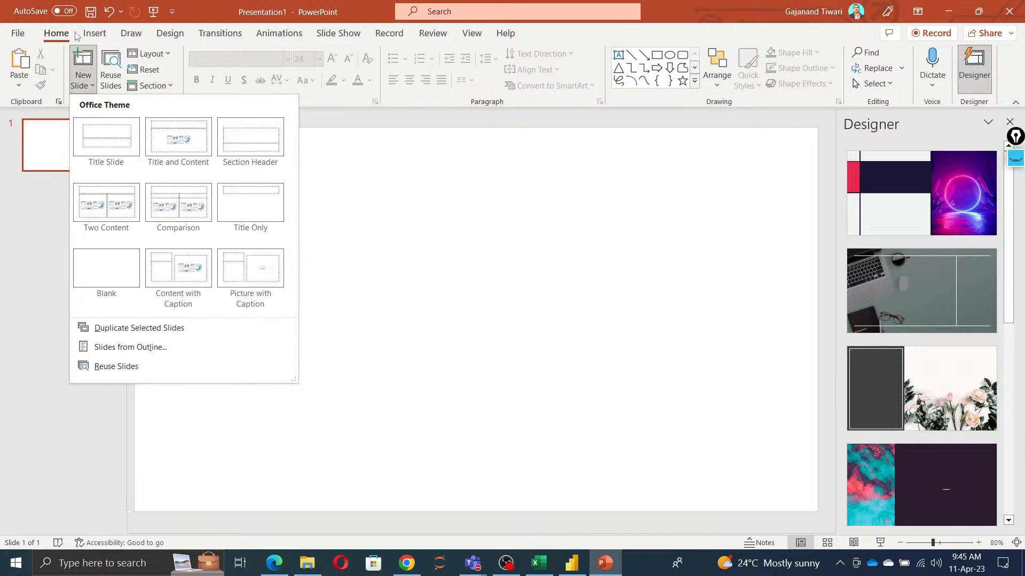
pyautogui.click(99, 34)
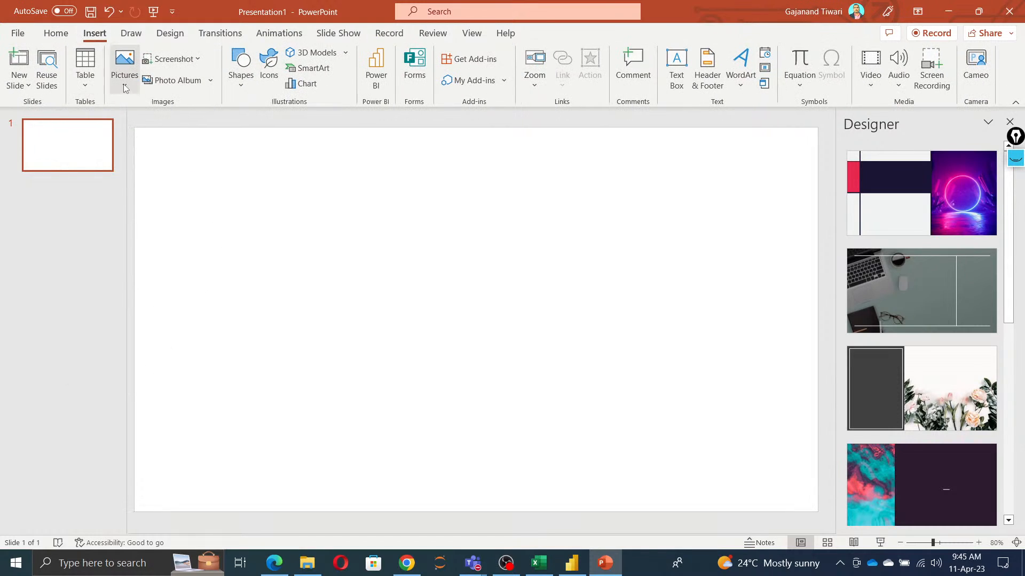
pyautogui.click(125, 87)
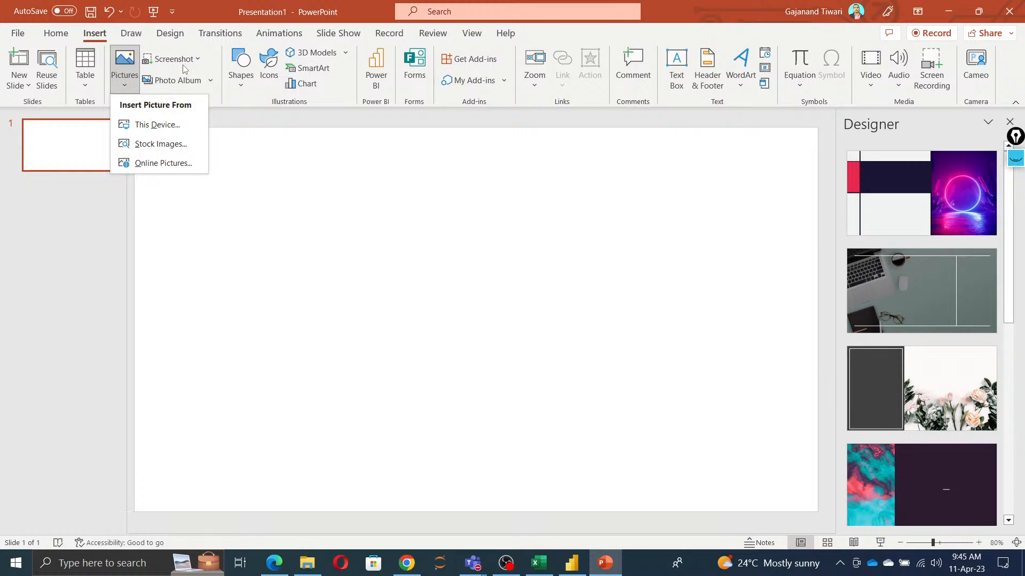
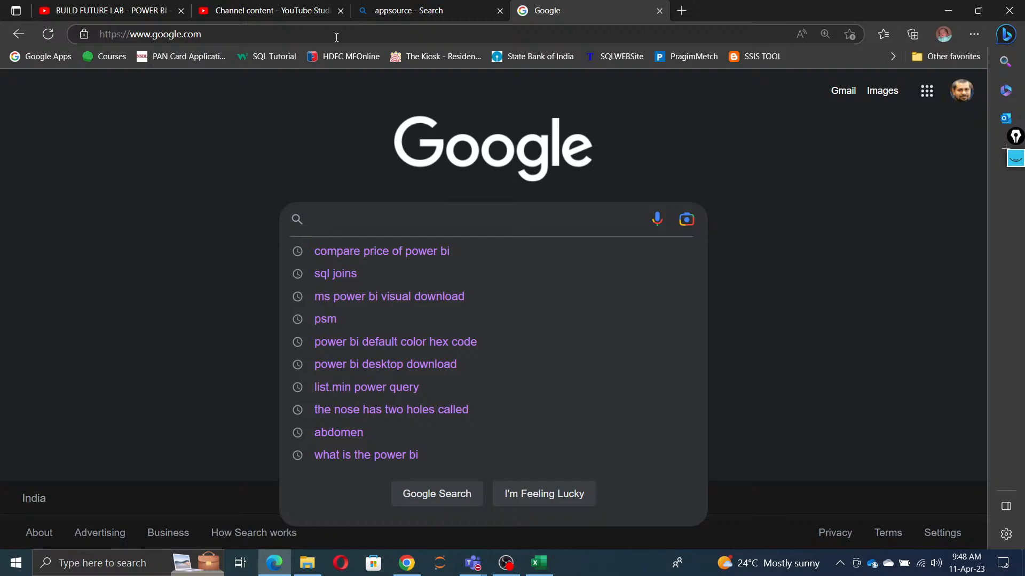
pyautogui.press('Down')
pyautogui.press('Down')
pyautogui.press('Down')
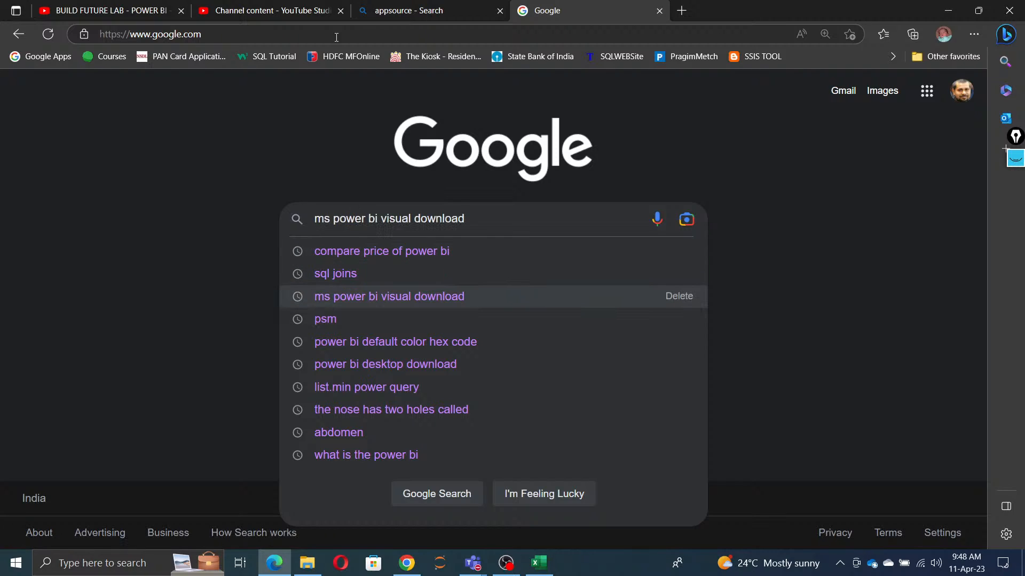
pyautogui.press('BackSpace')
pyautogui.press('BackSpace')
pyautogui.press('BackSpace')
pyautogui.press('BackSpace')
pyautogui.press('BackSpace')
pyautogui.press('BackSpace')
pyautogui.press('BackSpace')
pyautogui.press('BackSpace')
pyautogui.press('BackSpace')
pyautogui.press('BackSpace')
pyautogui.press('BackSpace')
pyautogui.press('BackSpace')
pyautogui.press('BackSpace')
pyautogui.press('BackSpace')
pyautogui.press('BackSpace')
pyautogui.press('BackSpace')
pyautogui.press('BackSpace')
pyautogui.press('BackSpace')
pyautogui.press('BackSpace')
pyautogui.press('BackSpace')
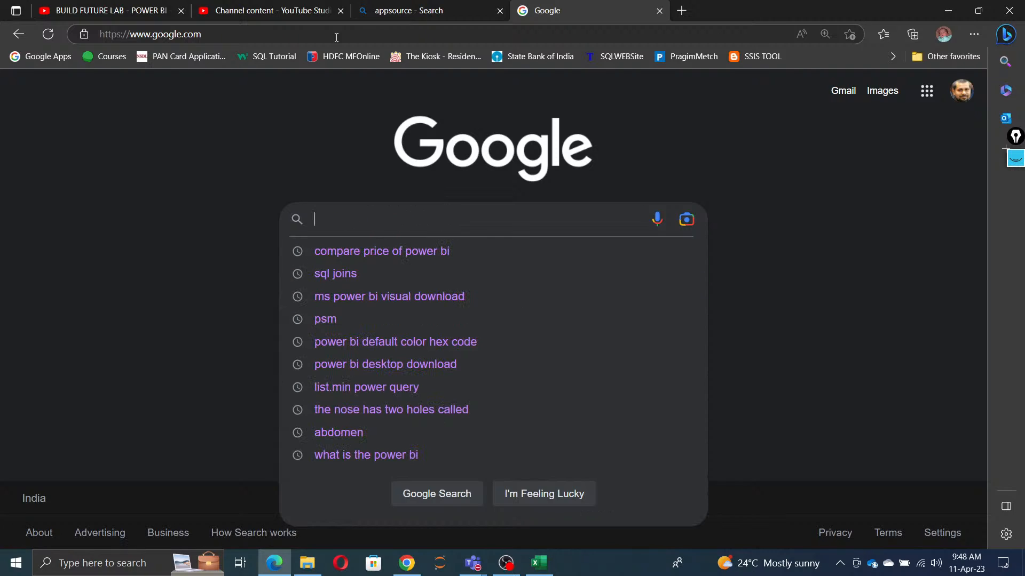
pyautogui.write('max')
pyautogui.press('BackSpace')
pyautogui.press('BackSpace')
pyautogui.press('BackSpace')
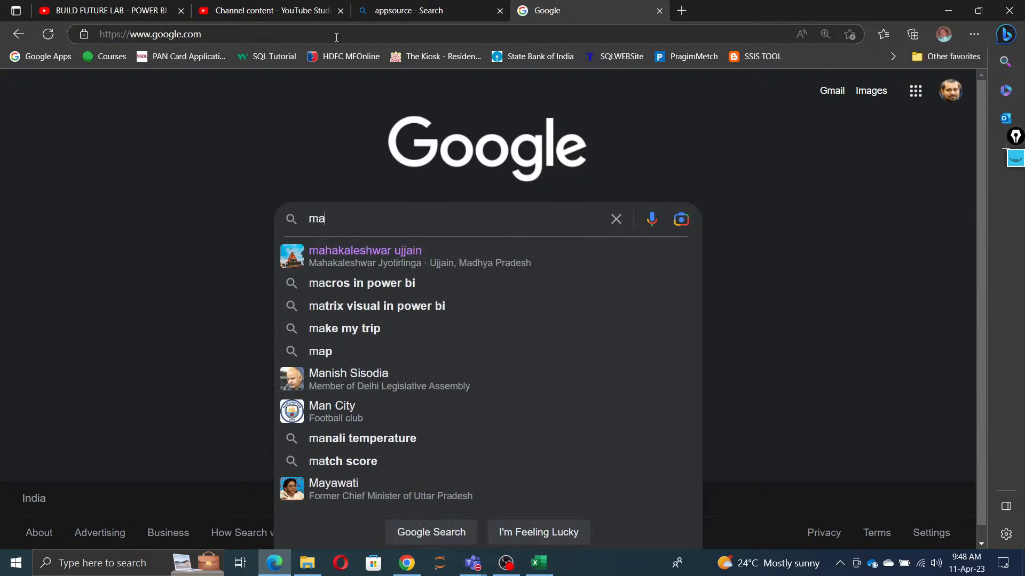
# Step: Search Google for "dax power bi functions" and open Microsoft's Data Analysis Expressions (DAX) Reference
pyautogui.write('dax')
pyautogui.press('Down')
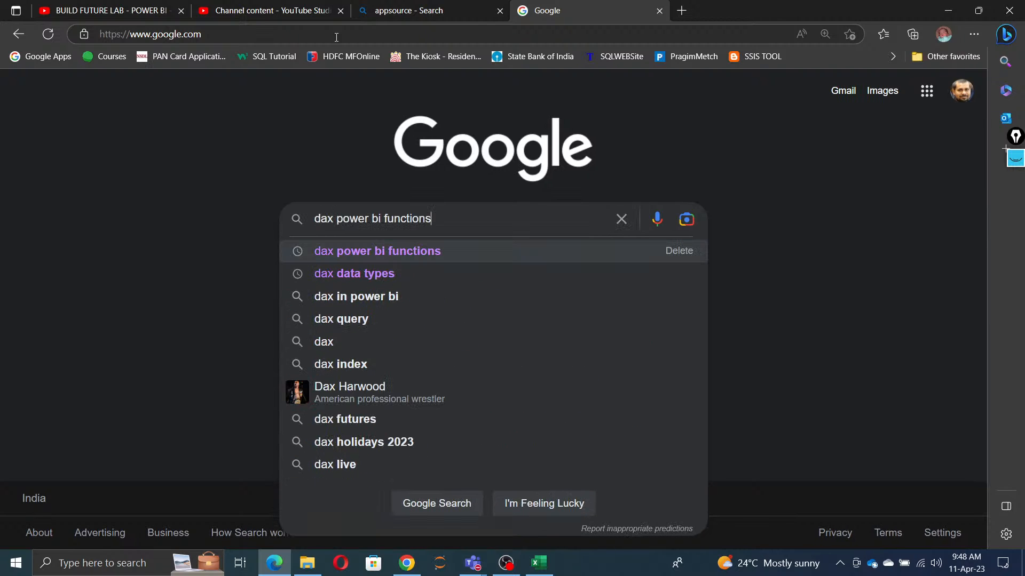
pyautogui.press('Return')
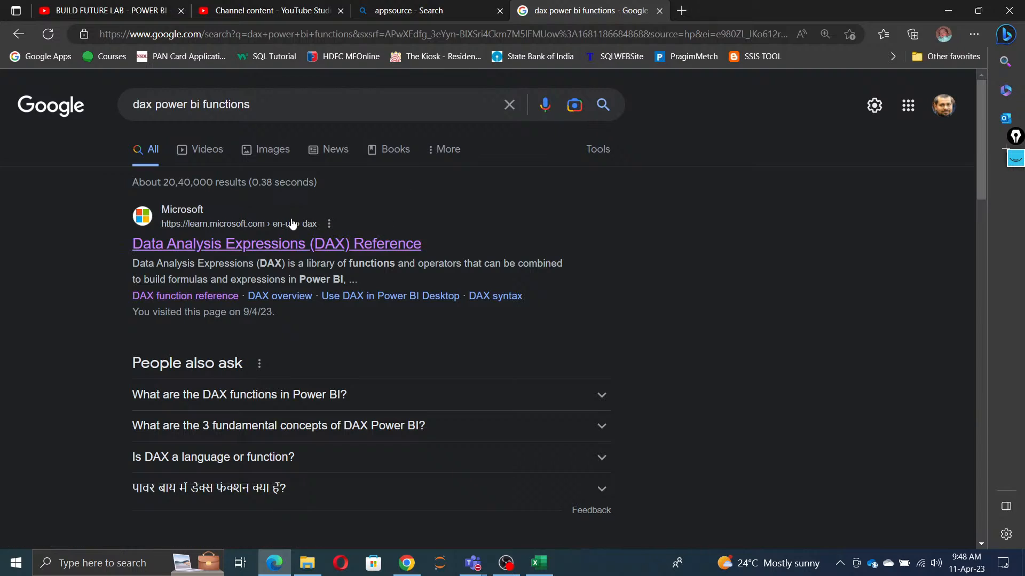
pyautogui.click(297, 251)
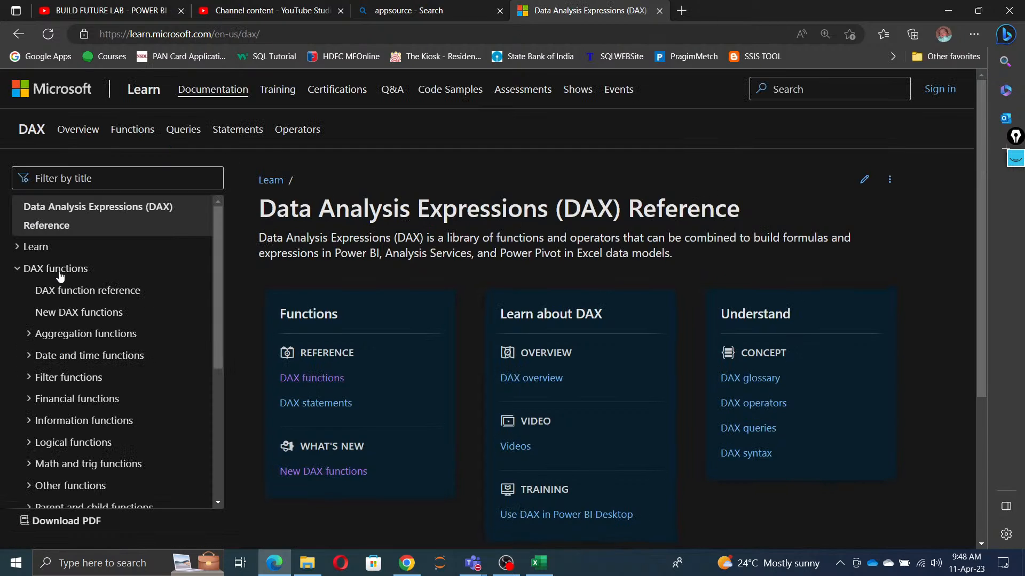
# Step: Copy the web address of the DAX Reference page
pyautogui.click(287, 35)
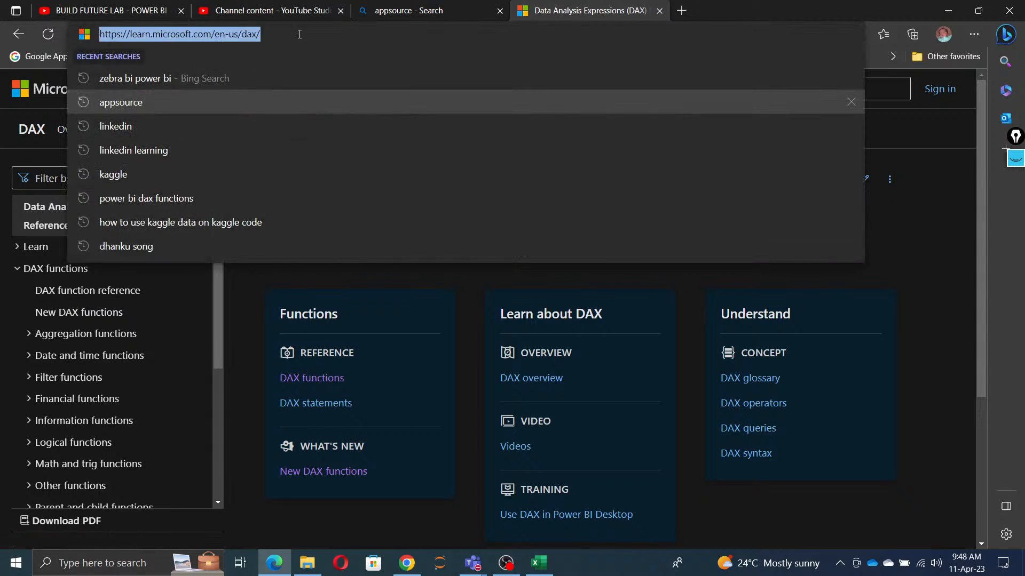
pyautogui.moveTo(300, 34); pyautogui.dragTo(11, 29)
pyautogui.hotkey('ctrl', 'c')
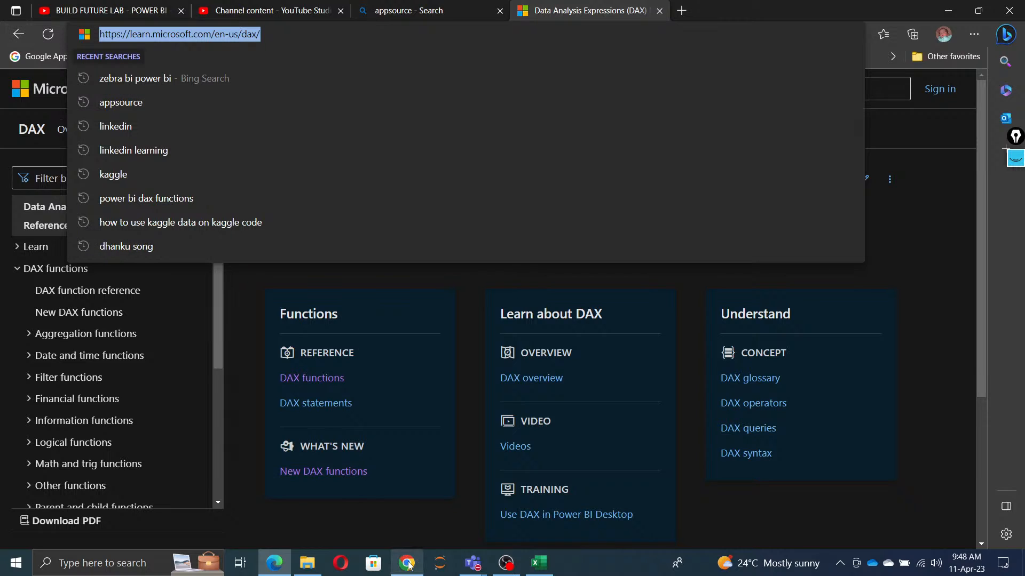
pyautogui.moveTo(408, 563)
pyautogui.moveTo(416, 519)
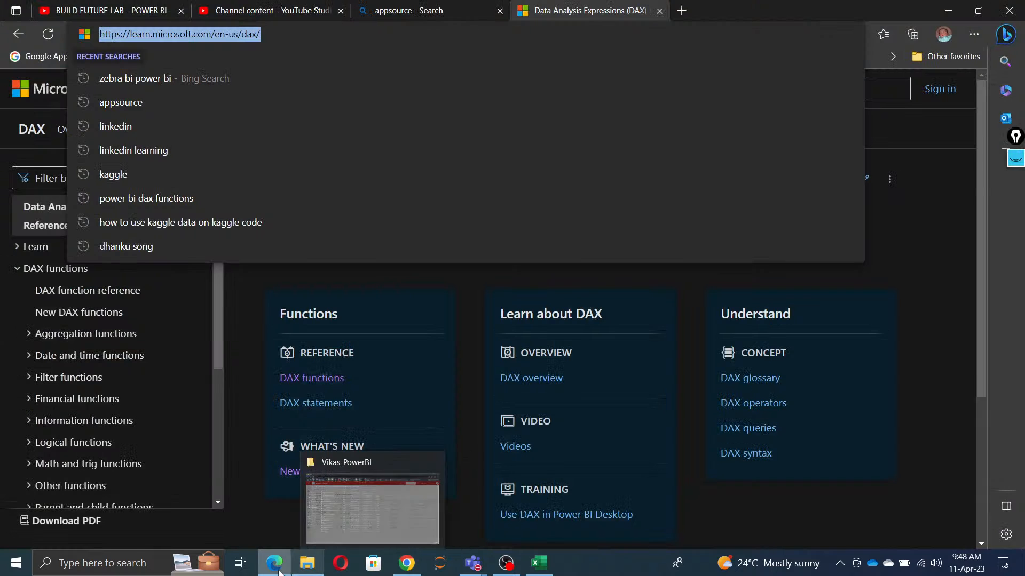
pyautogui.moveTo(274, 563)
pyautogui.click(282, 525)
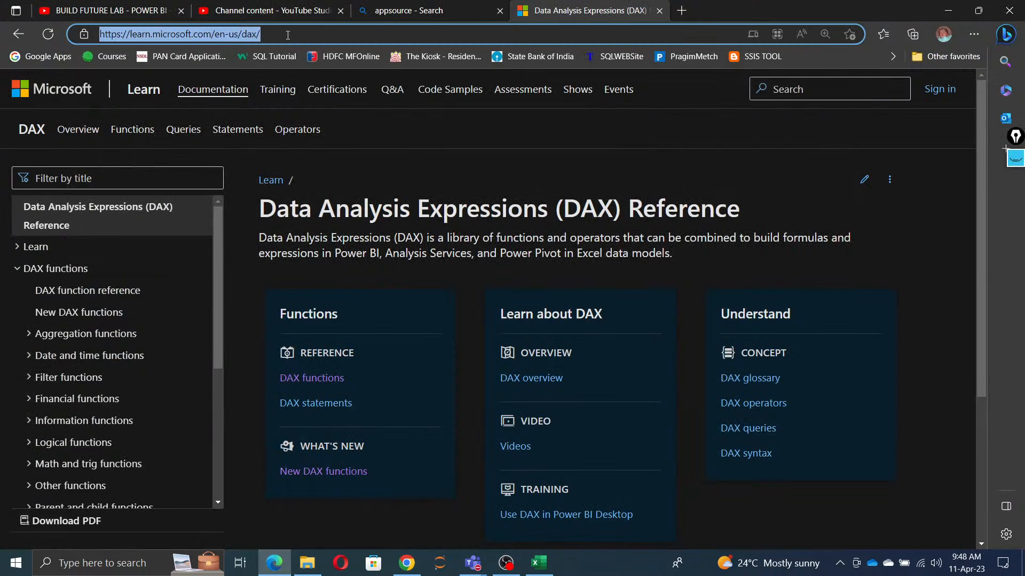
# Step: Open the live control room of the Power BI Training VK Batch Day06 stream in YouTube Studio
pyautogui.click(280, 11)
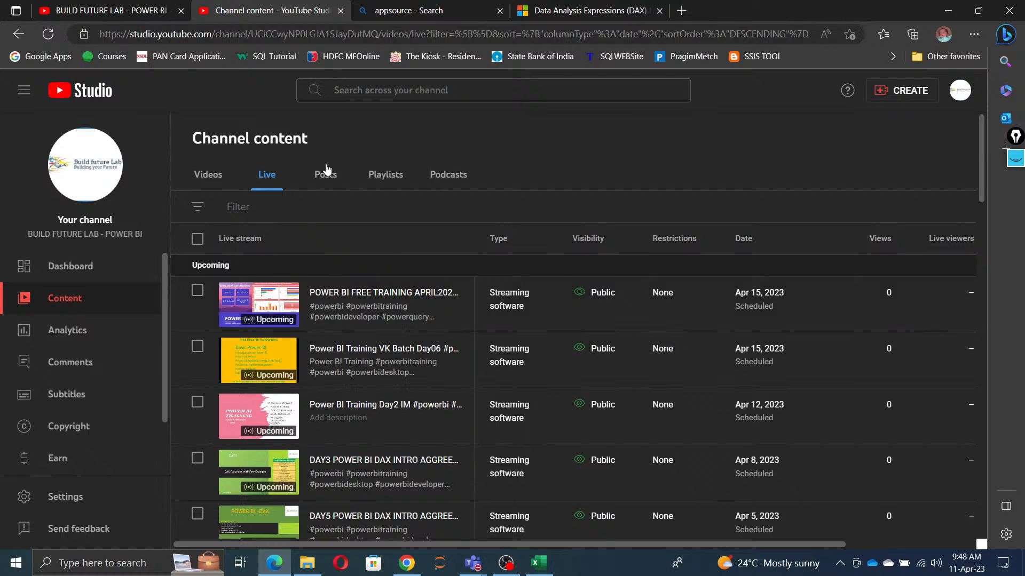
pyautogui.scroll(-2, 372, 380)
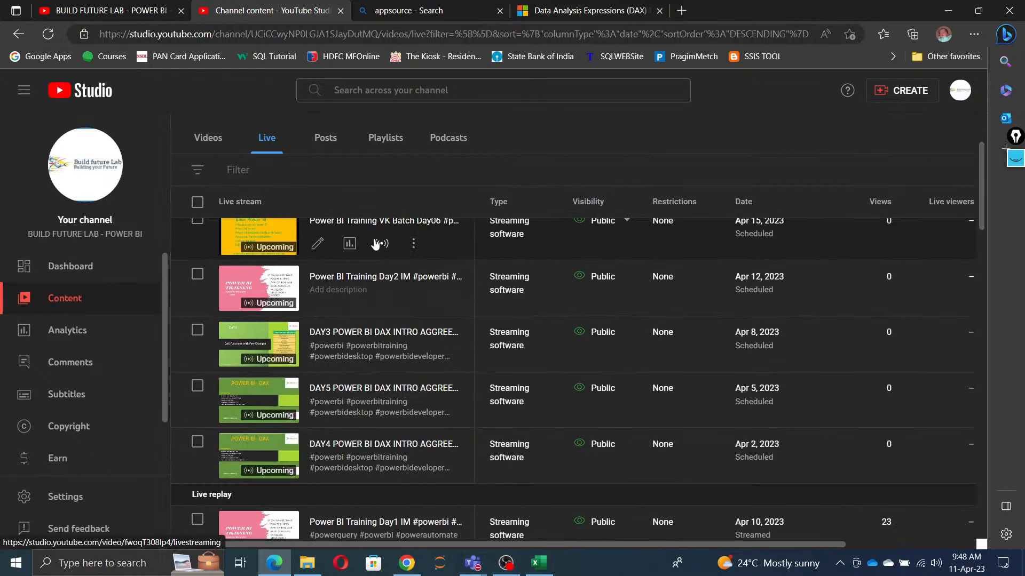
pyautogui.click(376, 222)
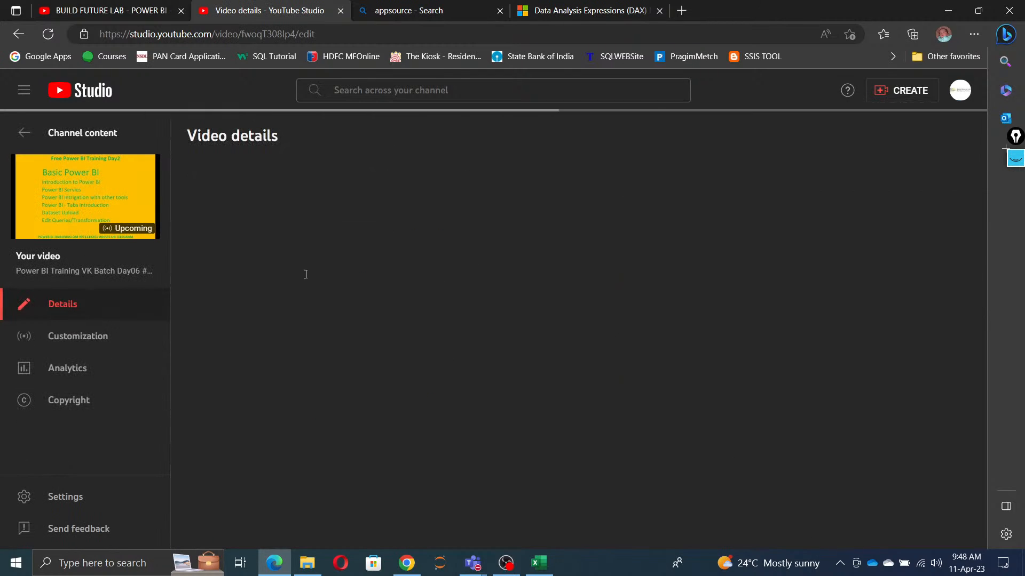
pyautogui.click(23, 135)
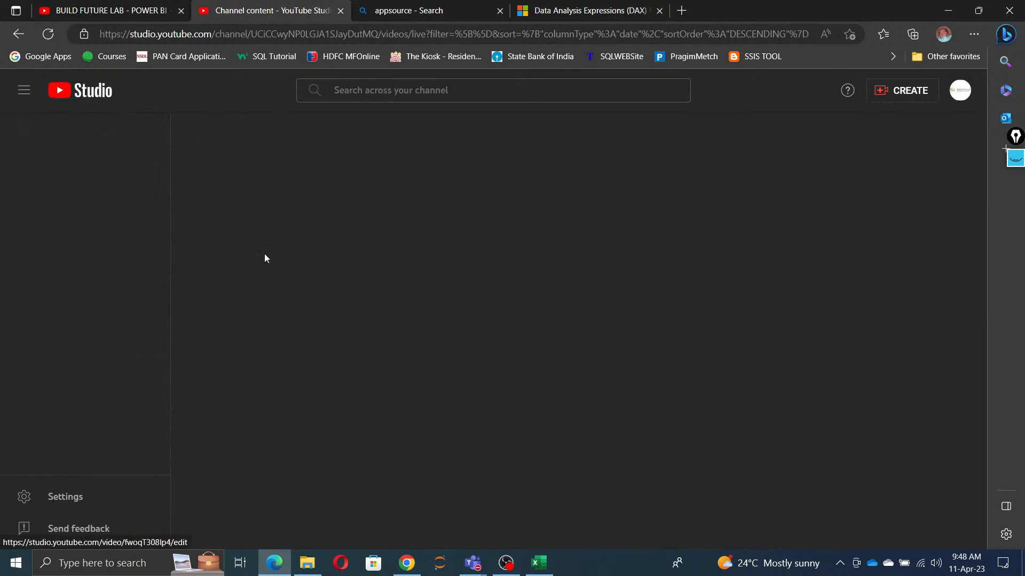
pyautogui.click(102, 275)
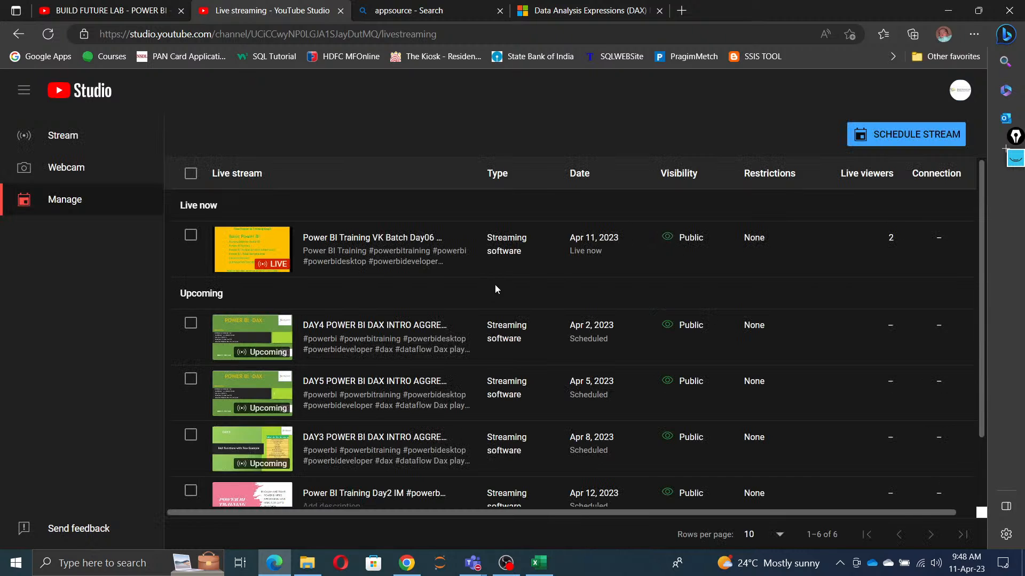
pyautogui.click(356, 241)
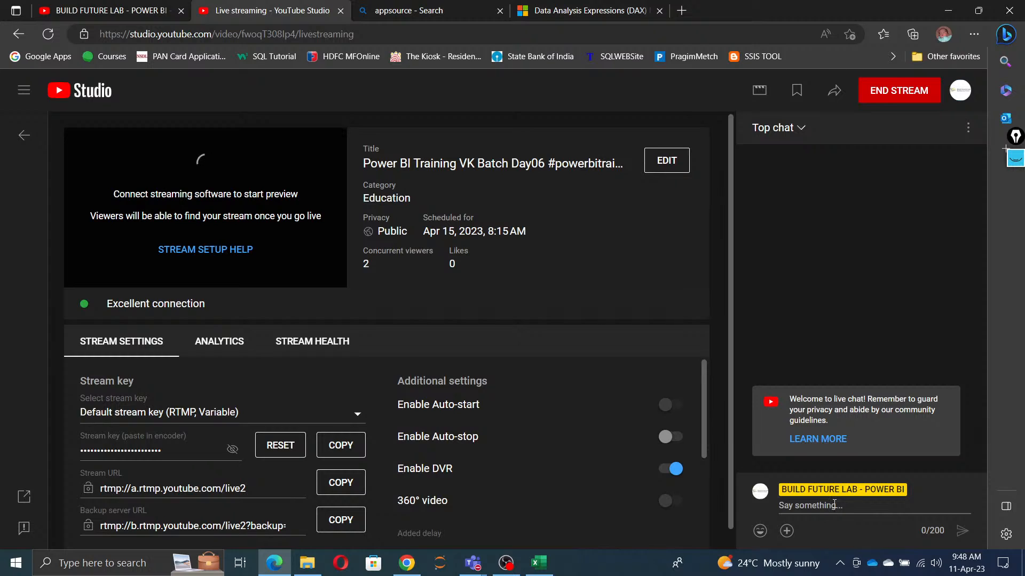
pyautogui.click(834, 505)
pyautogui.hotkey('ctrl', 'v')
pyautogui.press('Return')
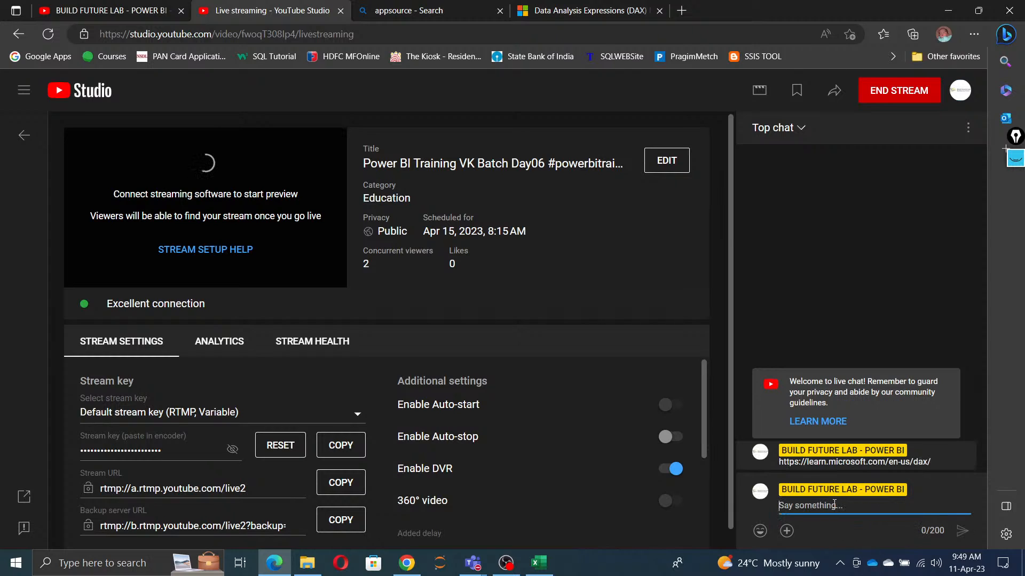
# Step: Switch to the Excel DAX training plan and highlight Session 1's title, timeline and content cells
pyautogui.click(954, 13)
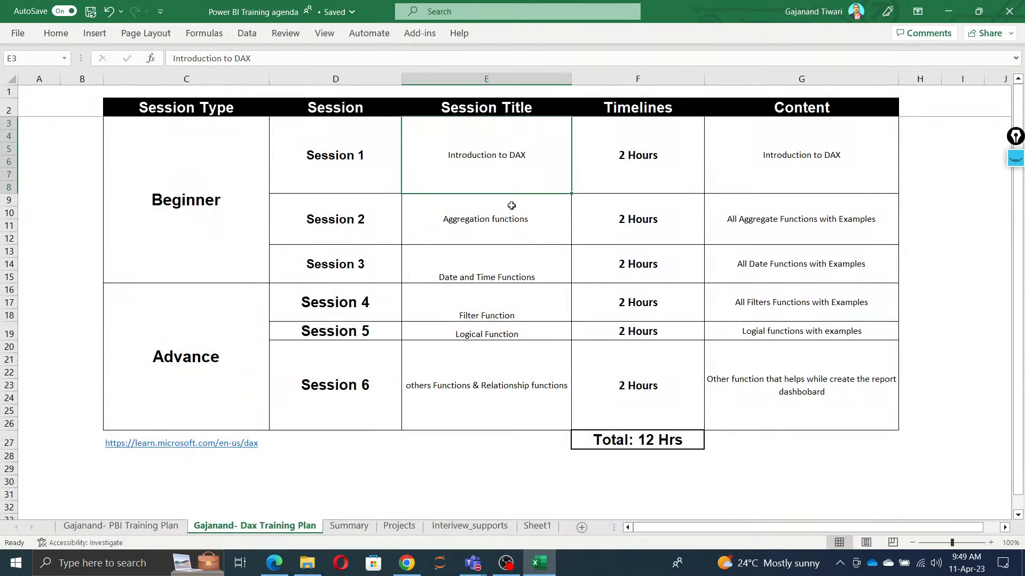
pyautogui.click(460, 453)
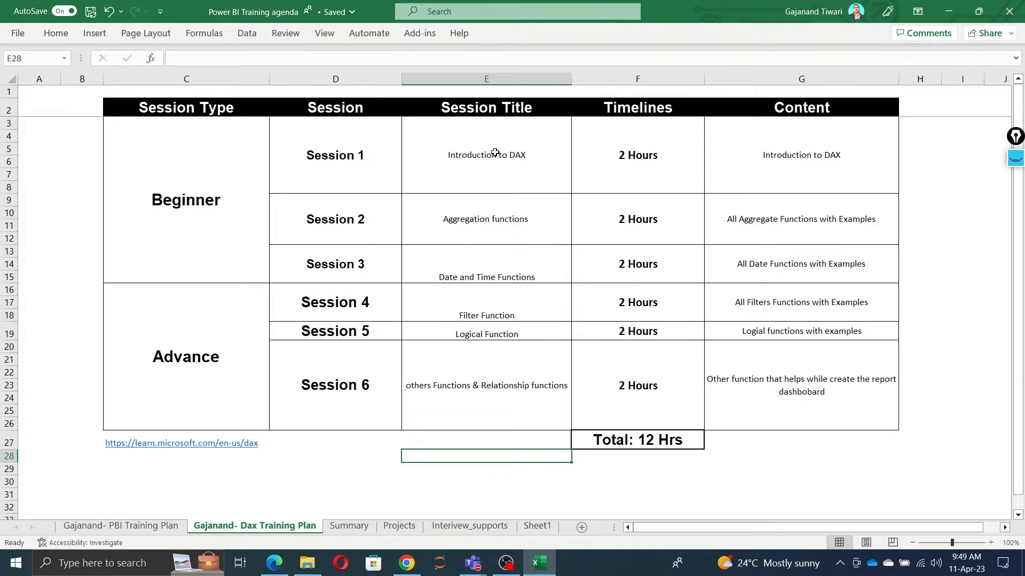
pyautogui.click(520, 158)
pyautogui.moveTo(520, 158); pyautogui.dragTo(779, 152)
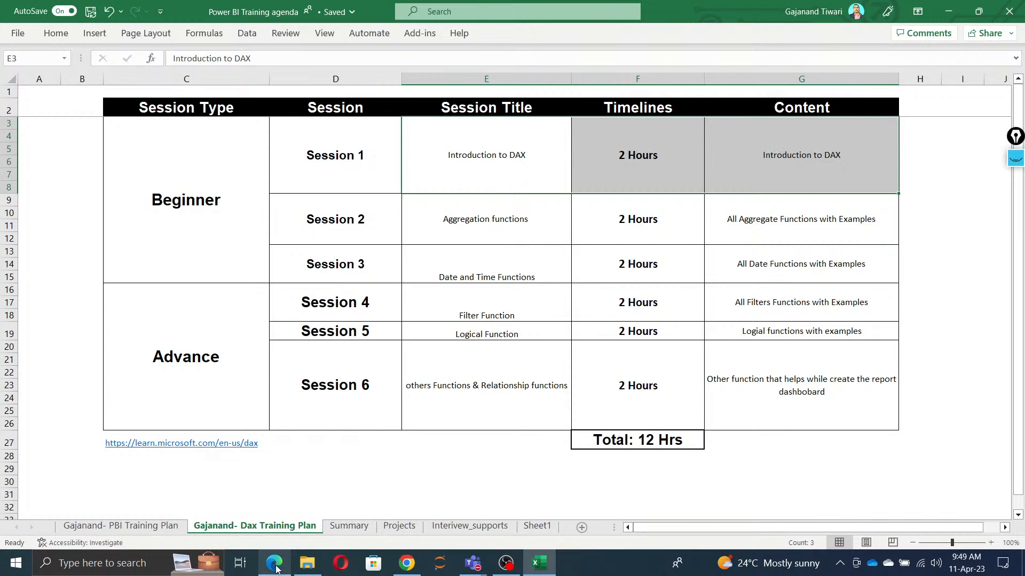
# Step: Switch to Chrome and open the copied address learn.microsoft.com/en-us/dax/ in a new tab
pyautogui.moveTo(406, 564)
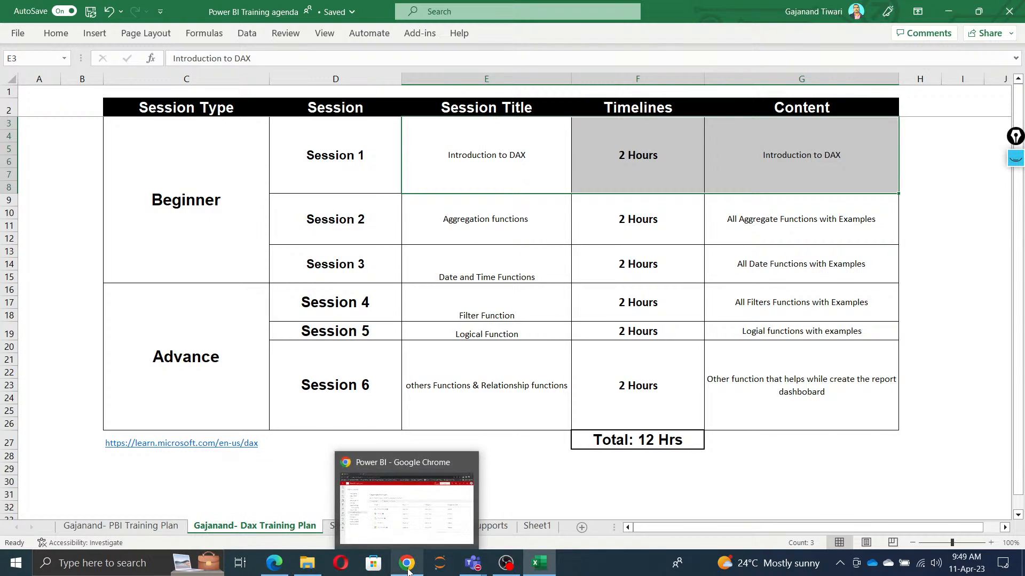
pyautogui.click(421, 508)
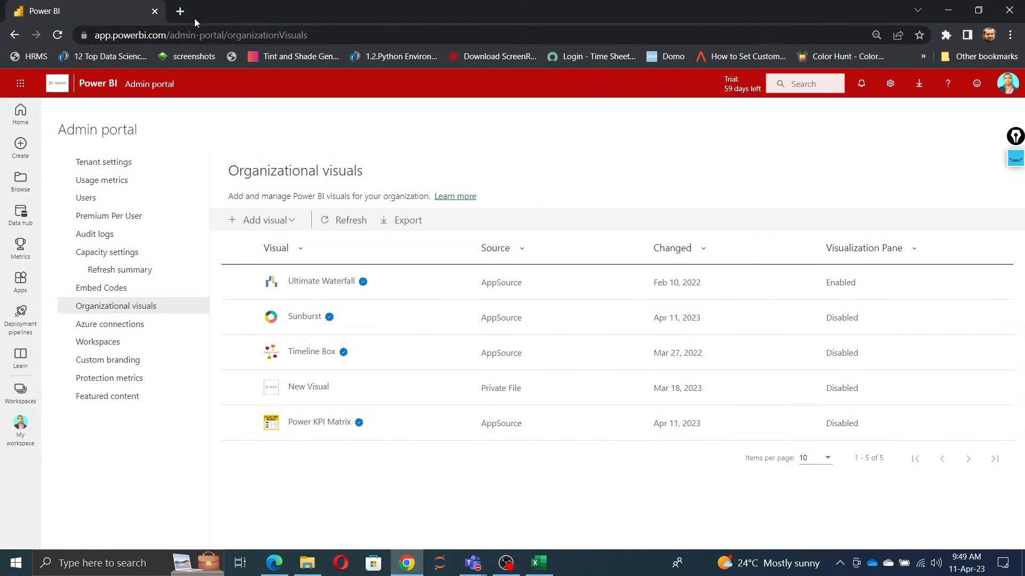
pyautogui.click(181, 12)
pyautogui.write('learn.microsoft.com/en-us/dax/')
pyautogui.press('Return')
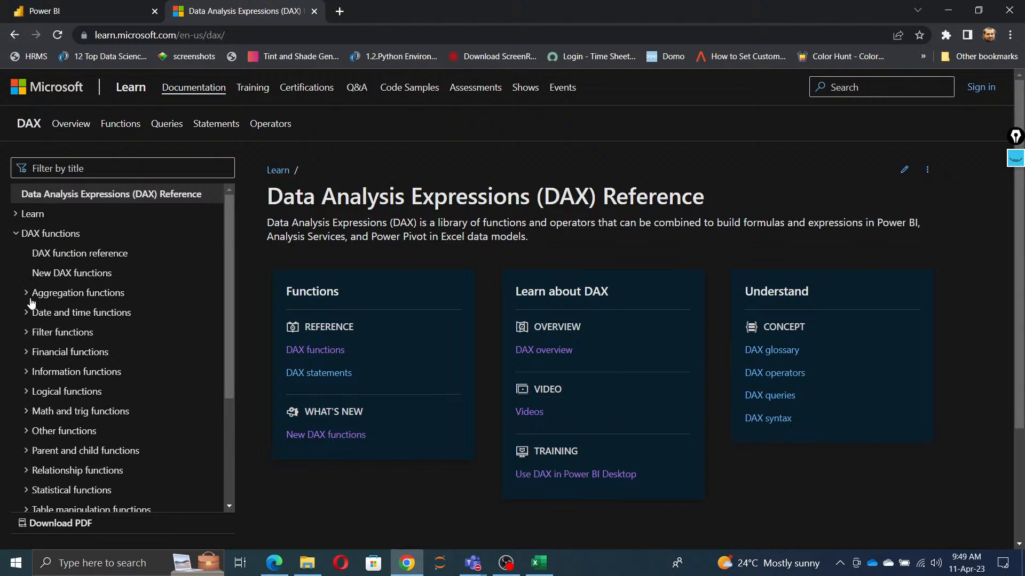
# Step: Open the DAX function reference article and look through the descriptions of its function categories
pyautogui.click(55, 258)
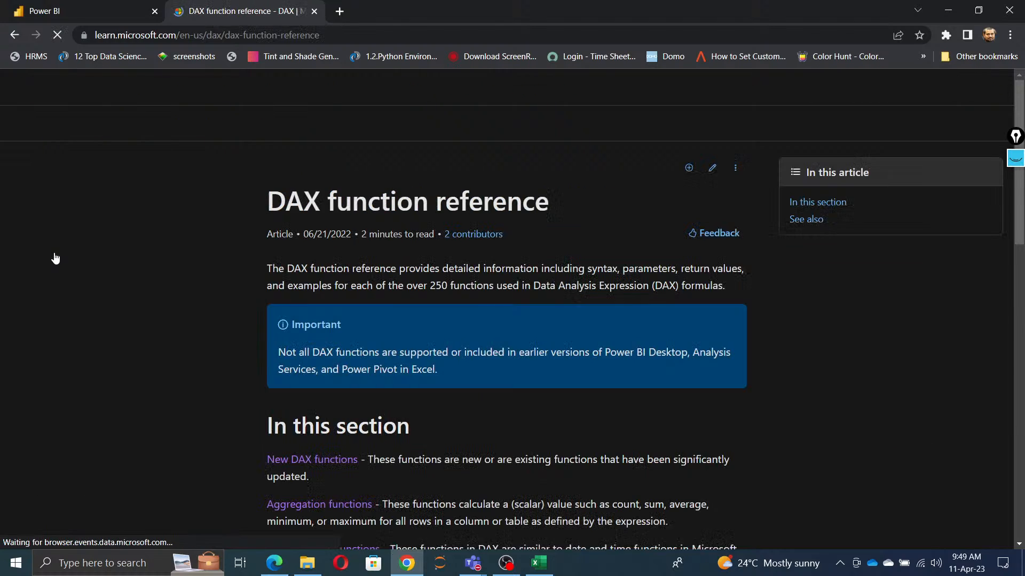
pyautogui.scroll(-15, 508, 352)
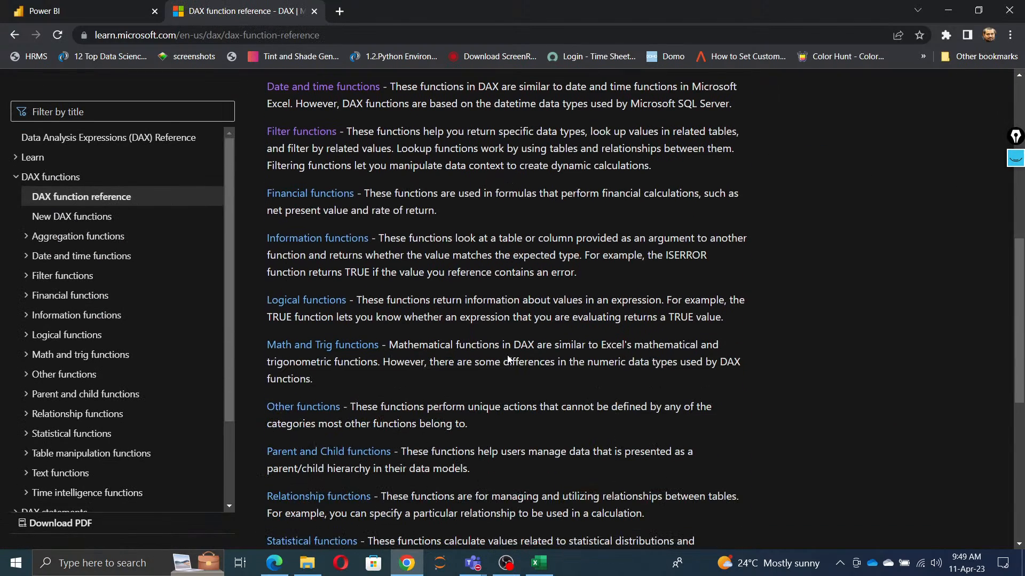
pyautogui.scroll(15, 508, 367)
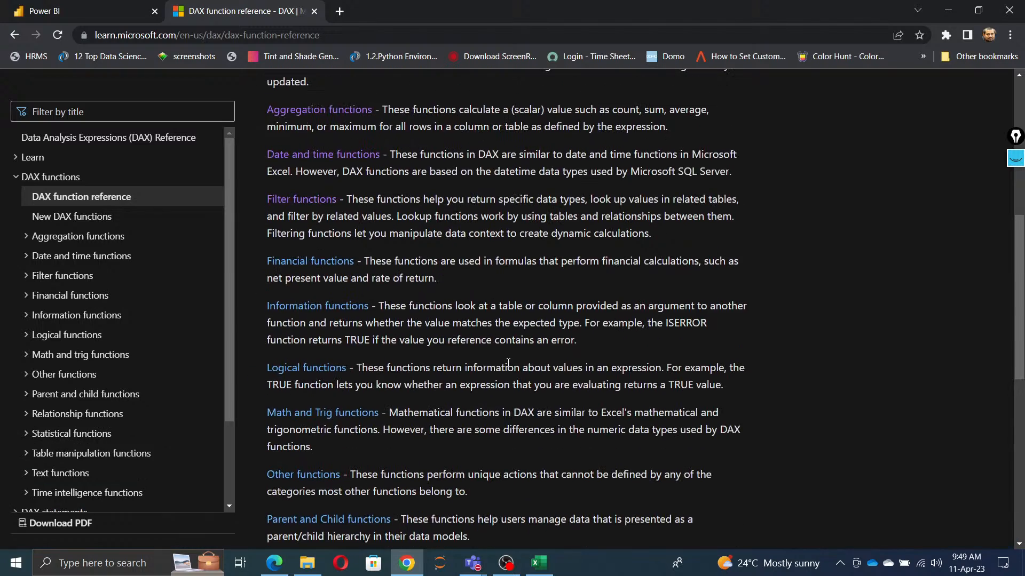
pyautogui.scroll(-6, 507, 363)
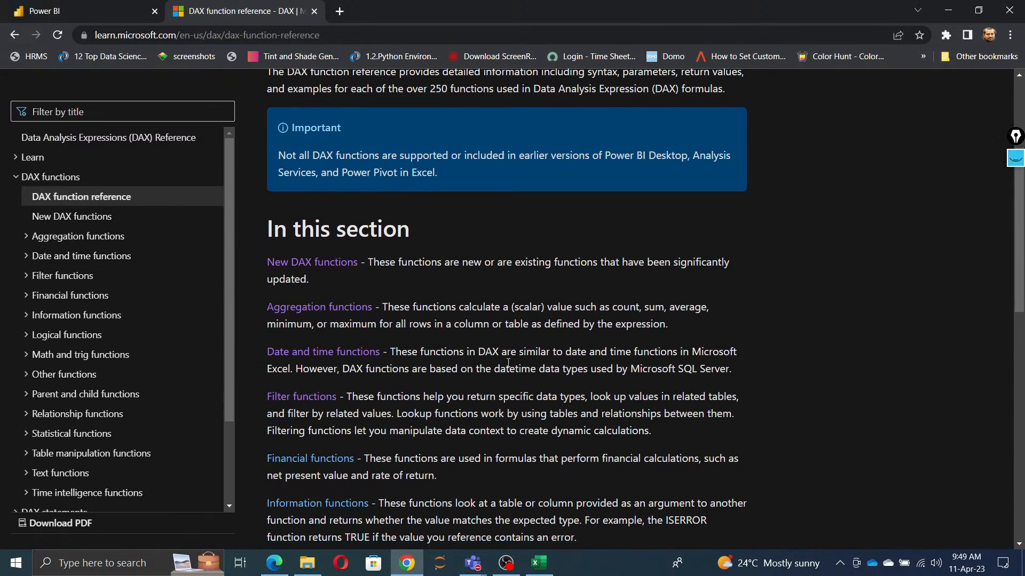
# Step: Open the New DAX functions article and review the table of new functions with their months and descriptions
pyautogui.click(66, 217)
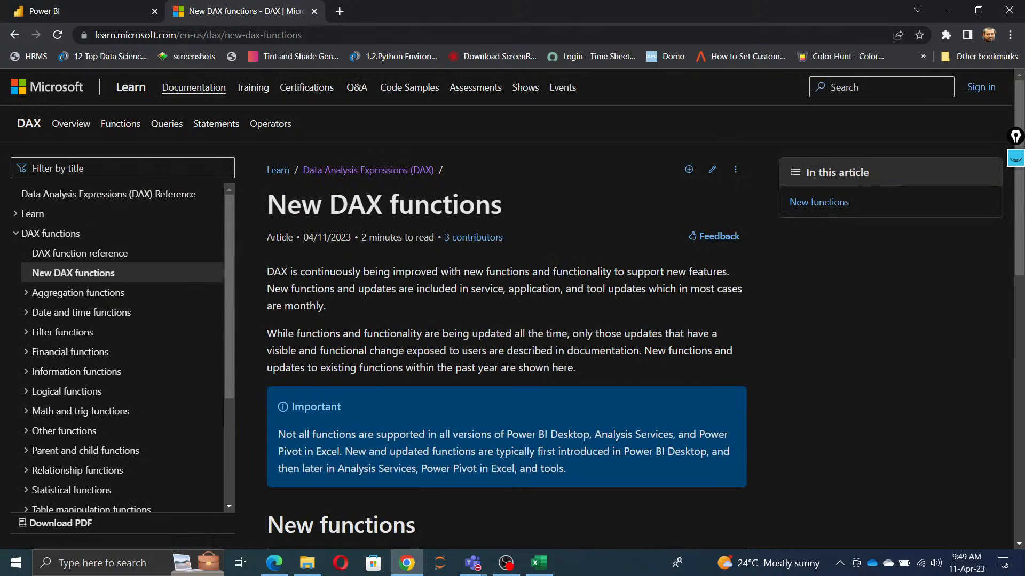
pyautogui.scroll(-3, 740, 294)
pyautogui.scroll(-2, 737, 290)
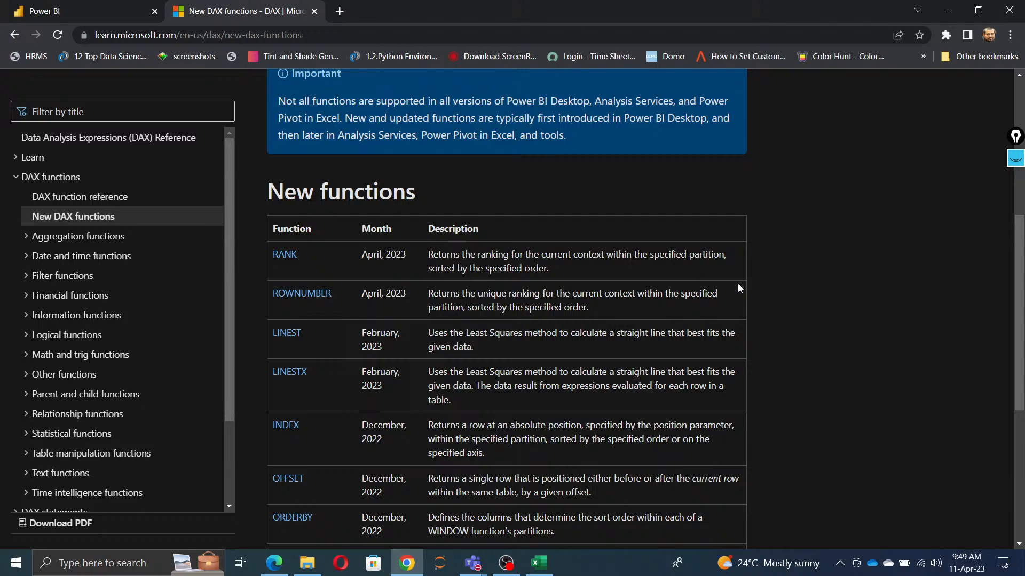
pyautogui.scroll(-5, 738, 283)
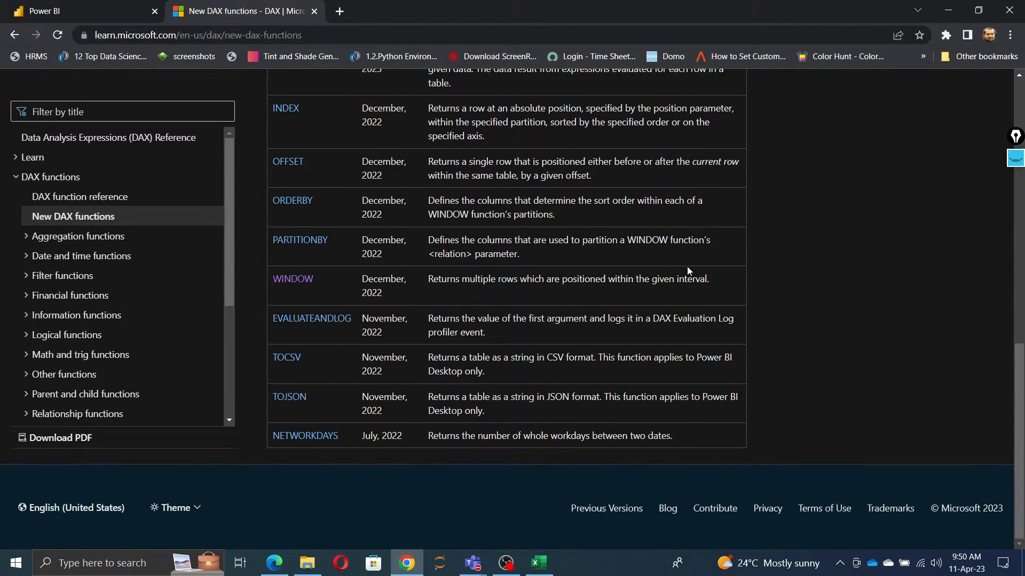
pyautogui.scroll(5, 686, 272)
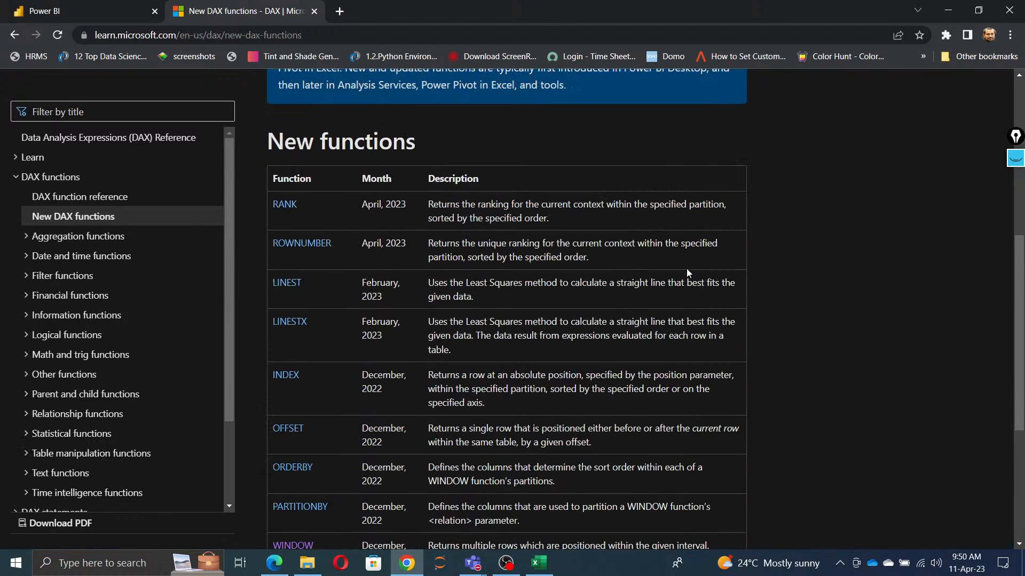
pyautogui.scroll(-3, 687, 268)
pyautogui.scroll(5, 687, 269)
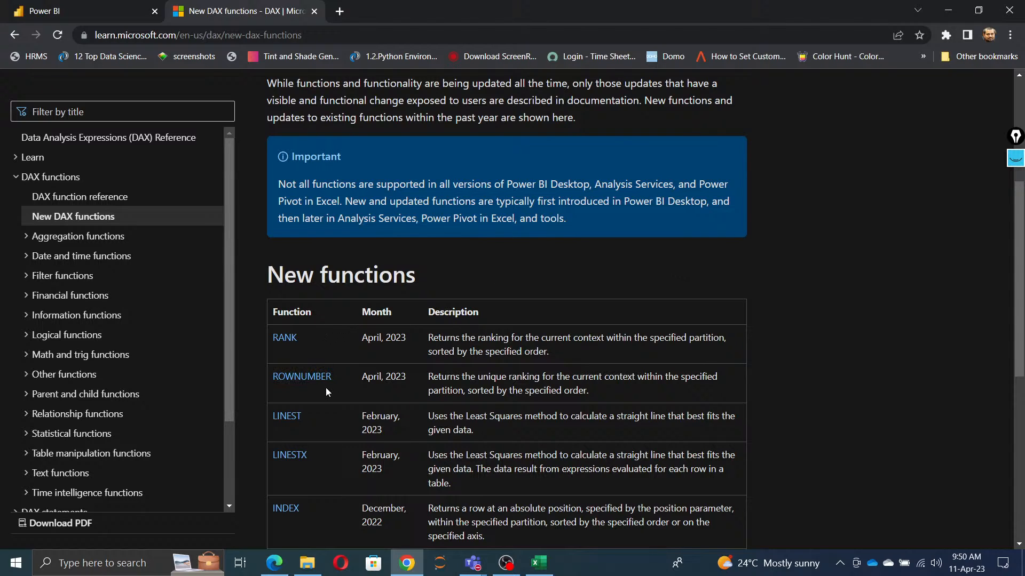
pyautogui.scroll(-2, 322, 422)
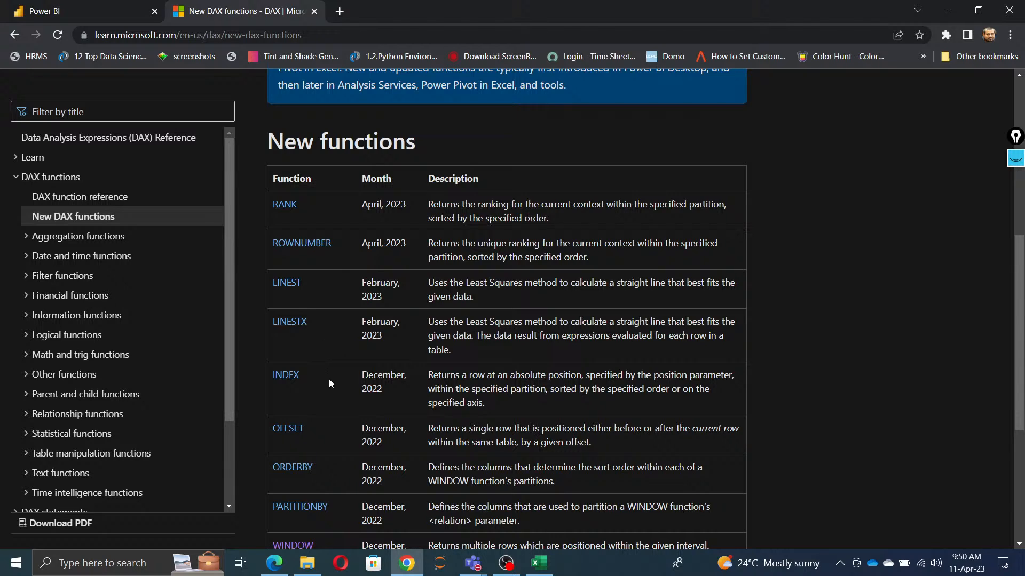
pyautogui.scroll(-2, 328, 379)
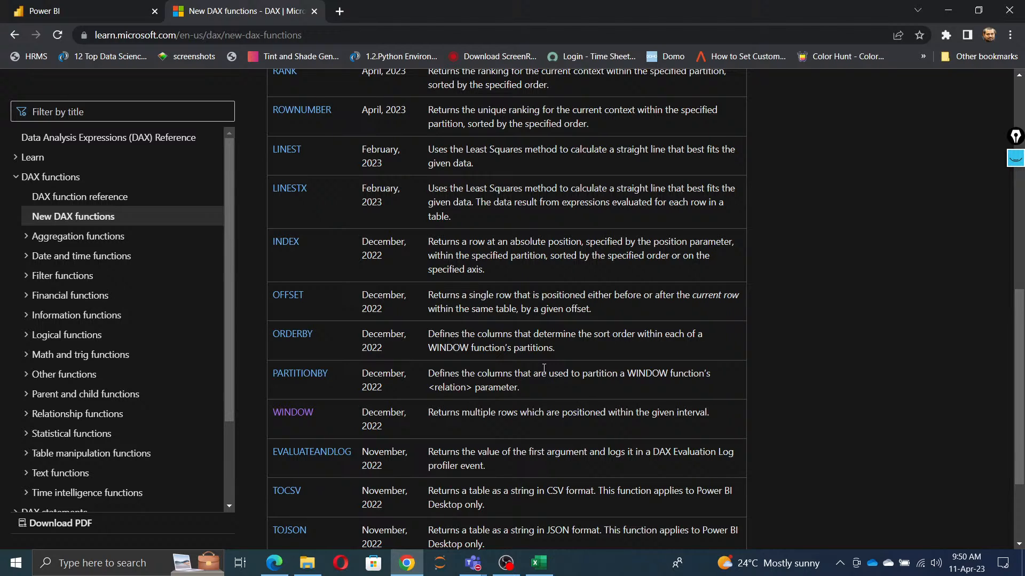
pyautogui.scroll(-2, 544, 368)
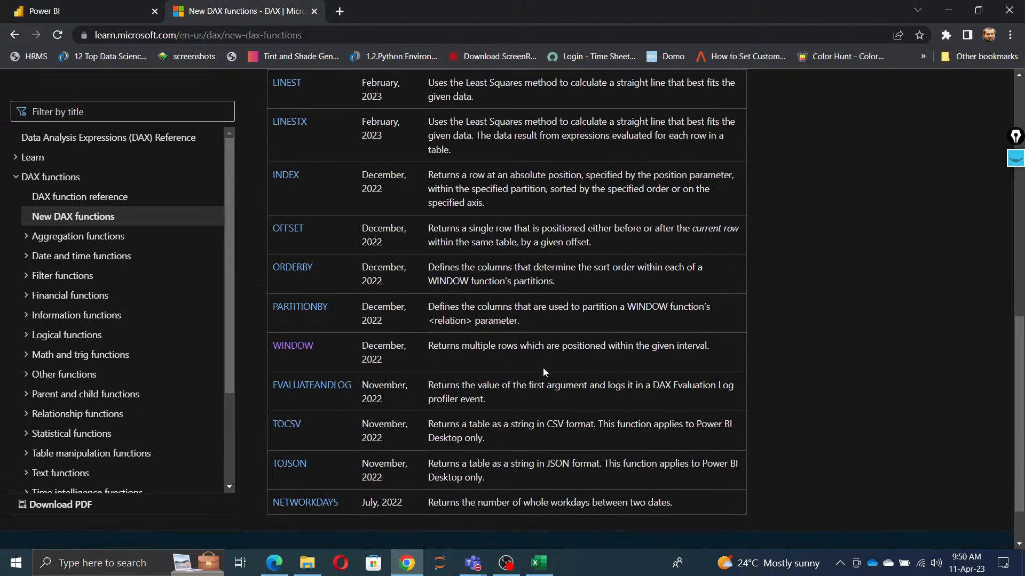
# Step: Open the Aggregation functions overview in the DAX documentation
pyautogui.scroll(3, 545, 368)
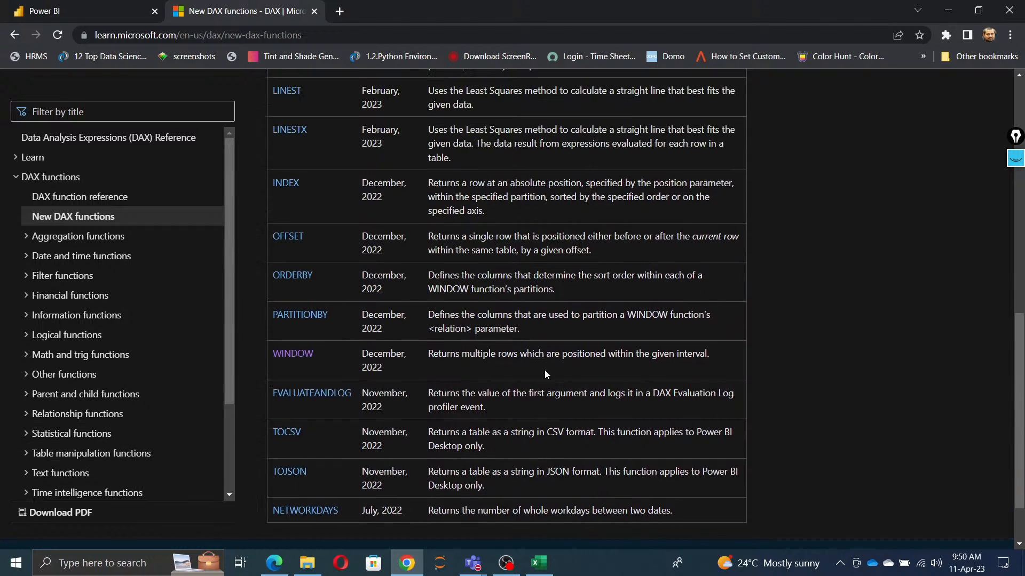
pyautogui.click(29, 238)
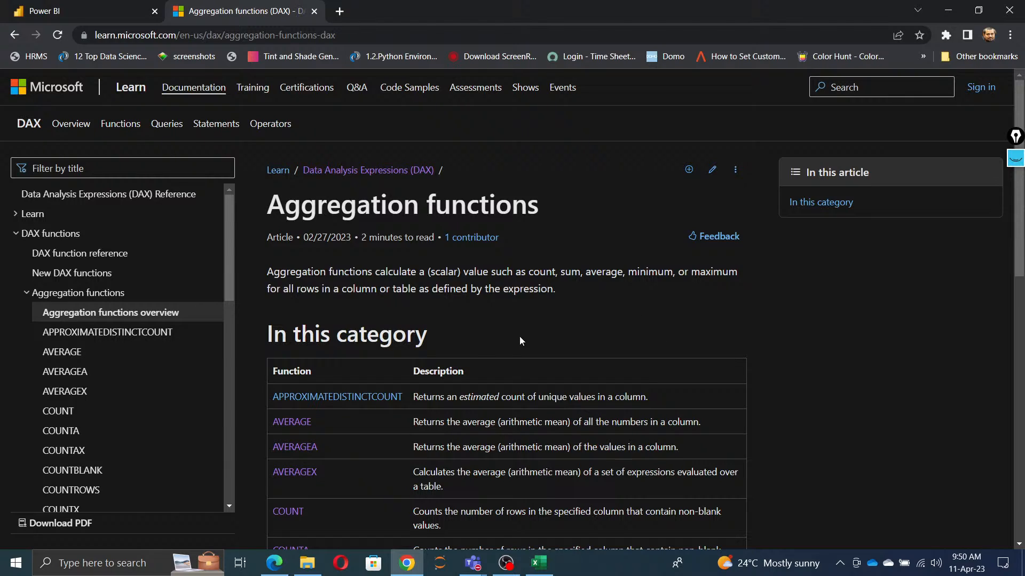
# Step: In File Explorer, copy DaxDay1 from OneDrive's Documents > Power BI > DAX Examples folder into the candidate's Power BI folder and open the copy
pyautogui.moveTo(308, 563)
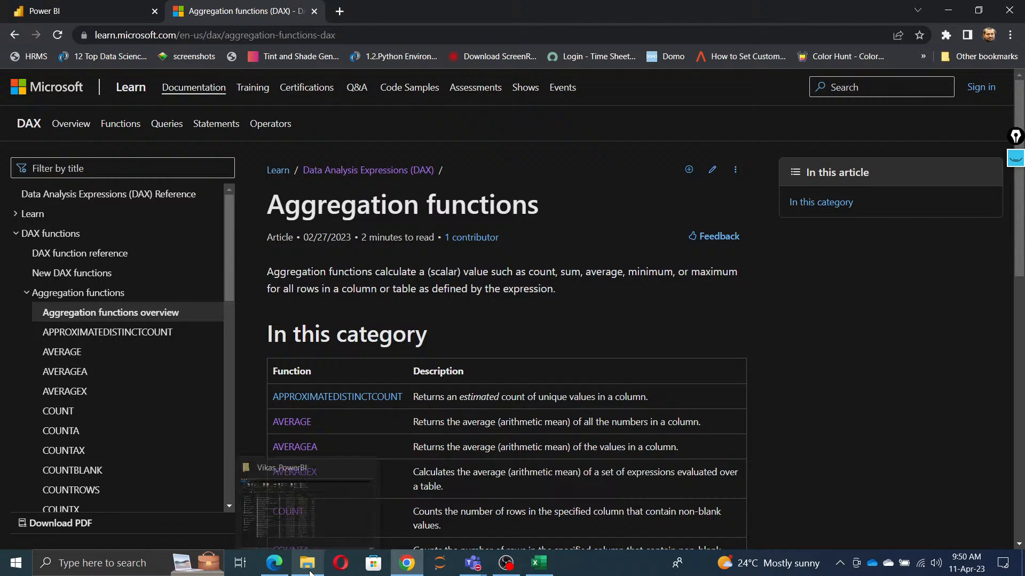
pyautogui.click(313, 519)
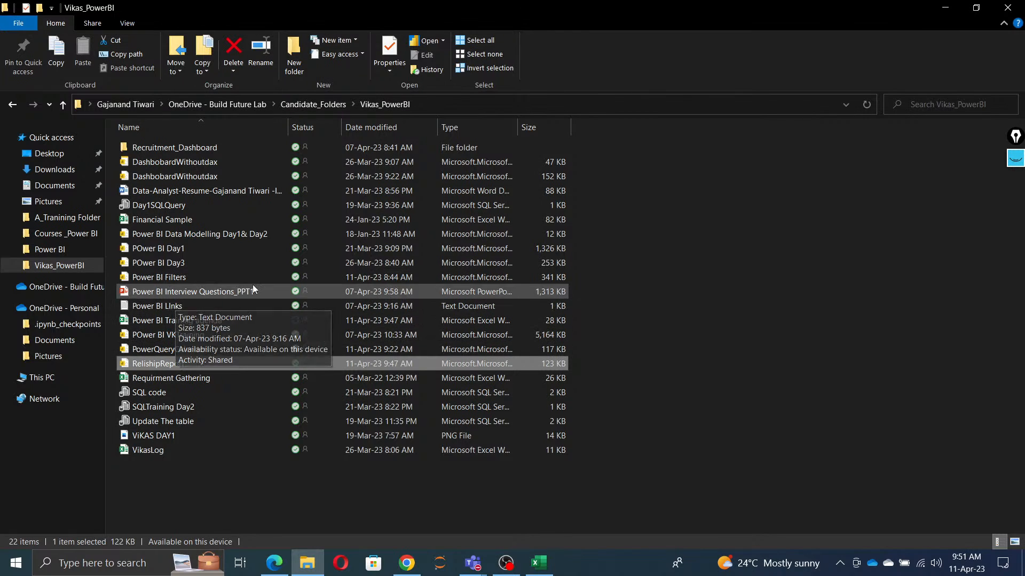
pyautogui.rightClick(58, 347)
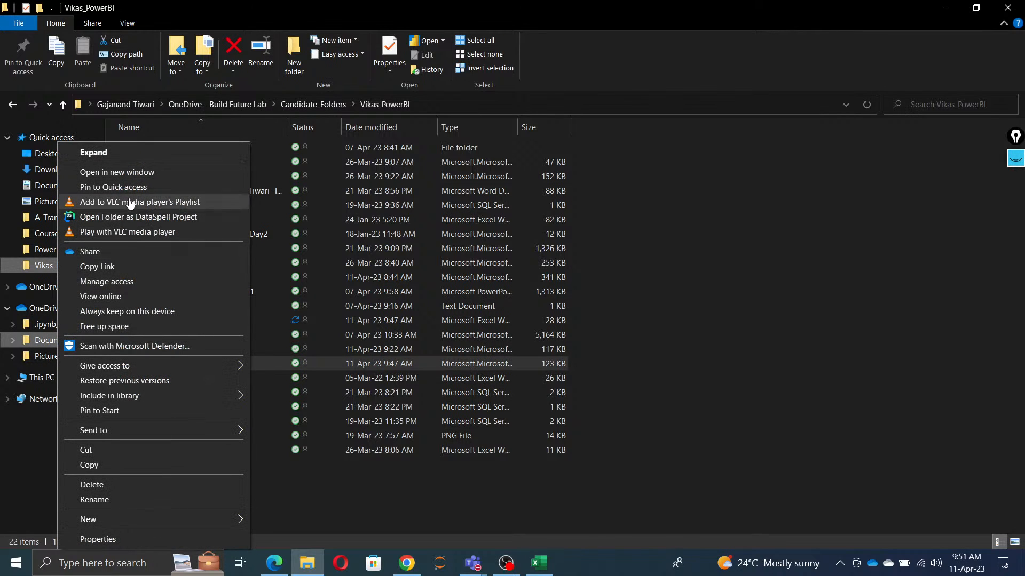
pyautogui.click(135, 173)
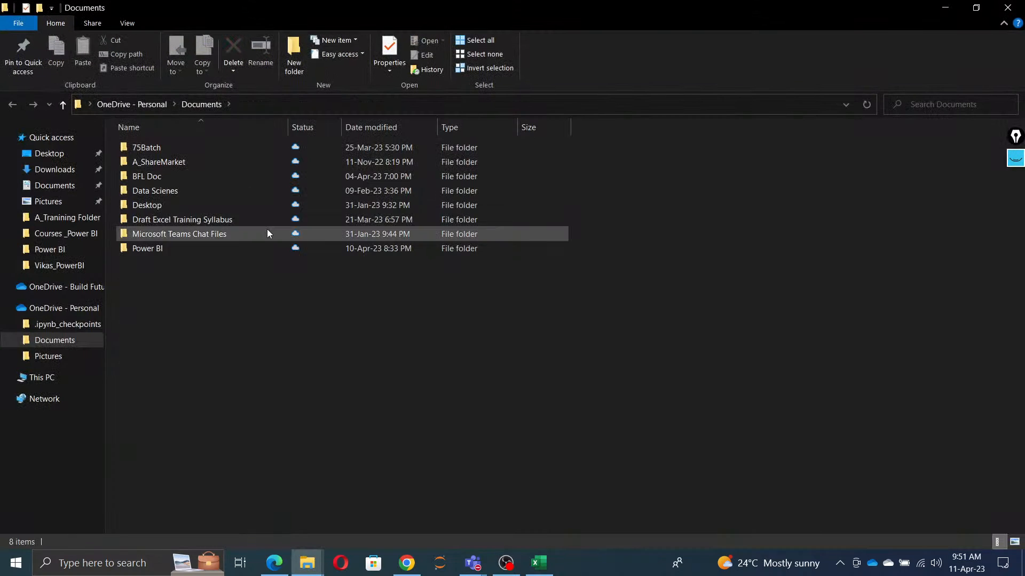
pyautogui.doubleClick(153, 246)
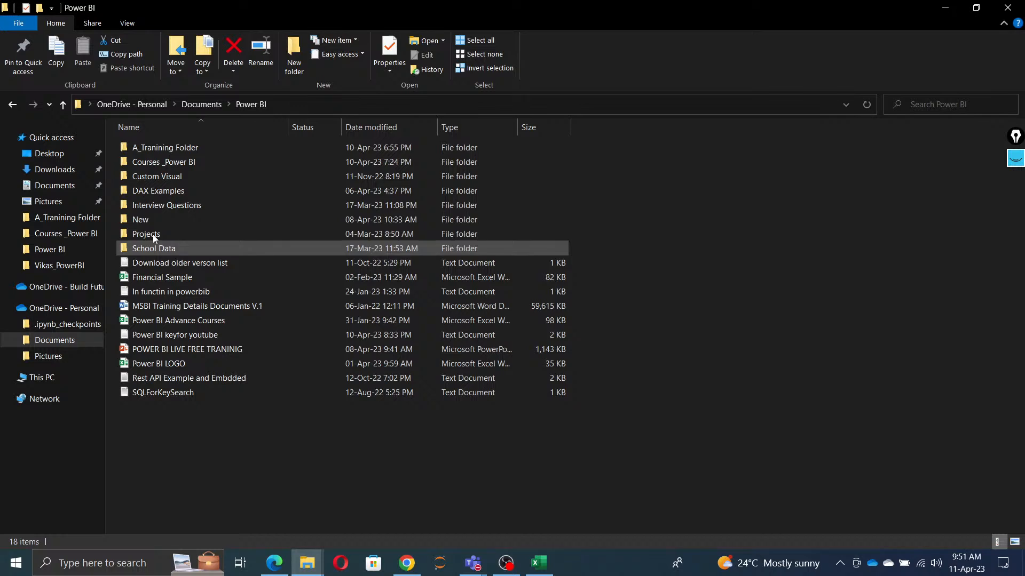
pyautogui.doubleClick(155, 188)
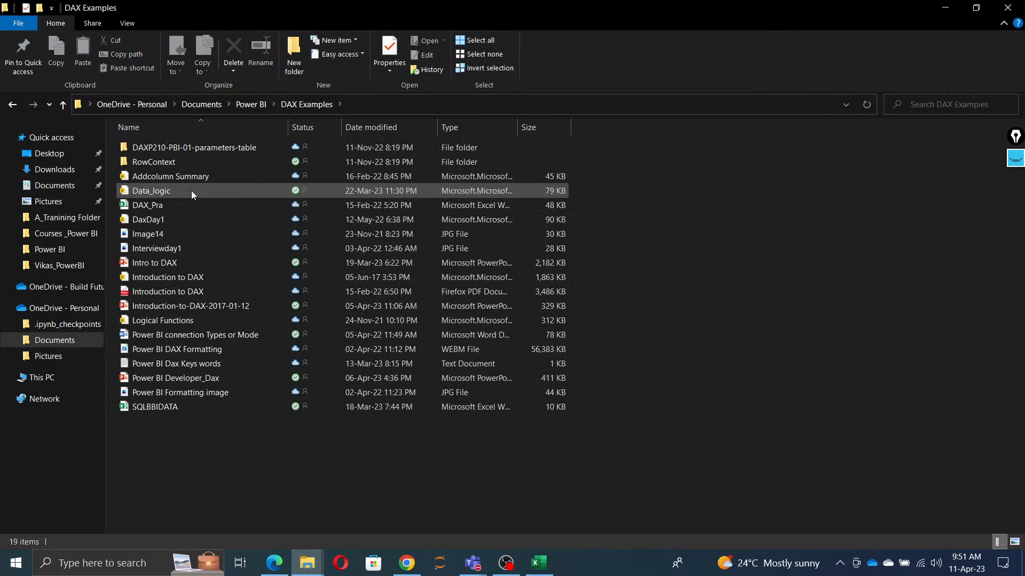
pyautogui.click(174, 219)
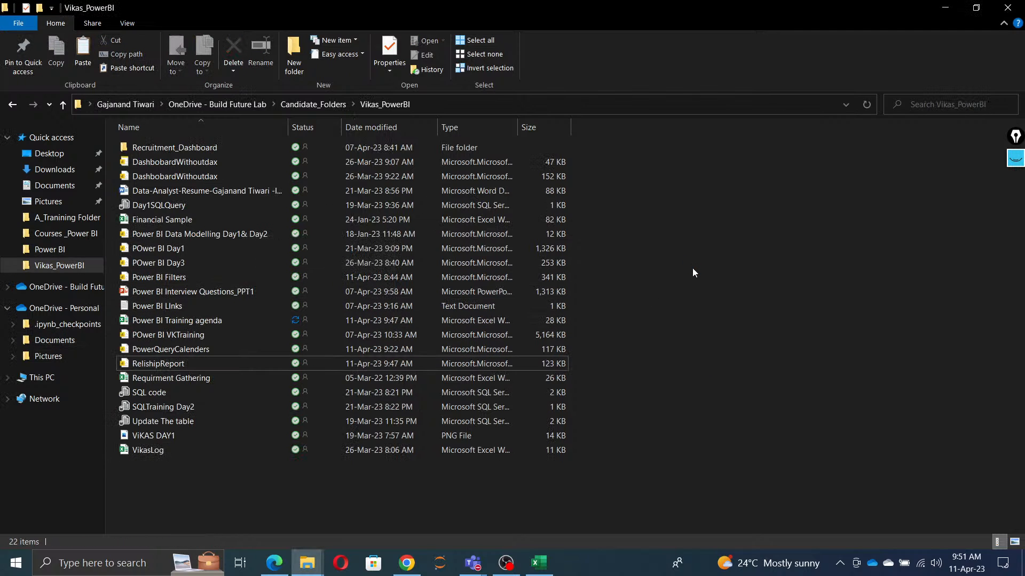
pyautogui.hotkey('ctrl', 'v')
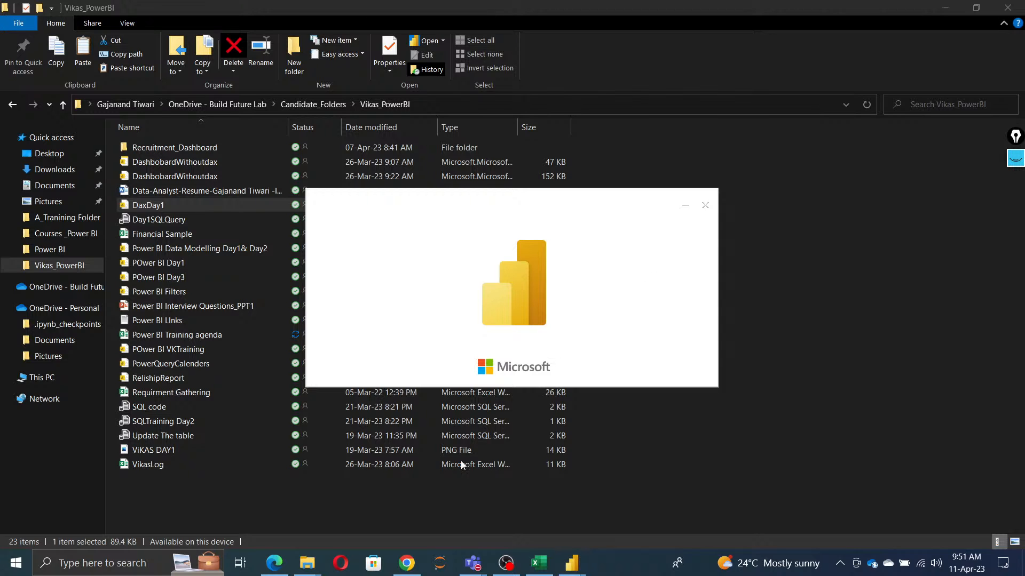
# Step: Switch to Chrome, open the APPROXIMATEDISTINCTCOUNT article and read its description, syntax, parameters, return value and remarks
pyautogui.click(276, 569)
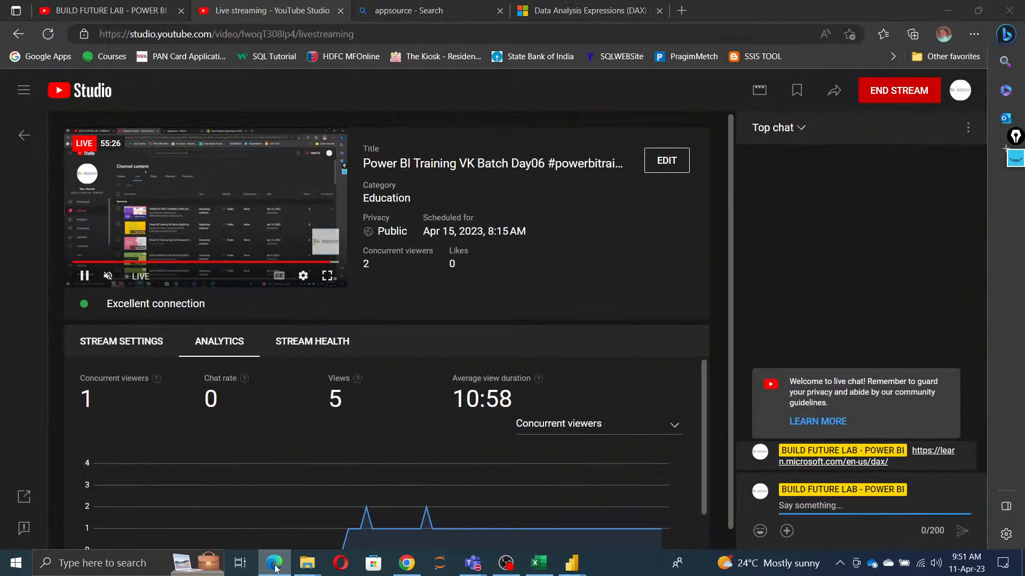
pyautogui.click(276, 569)
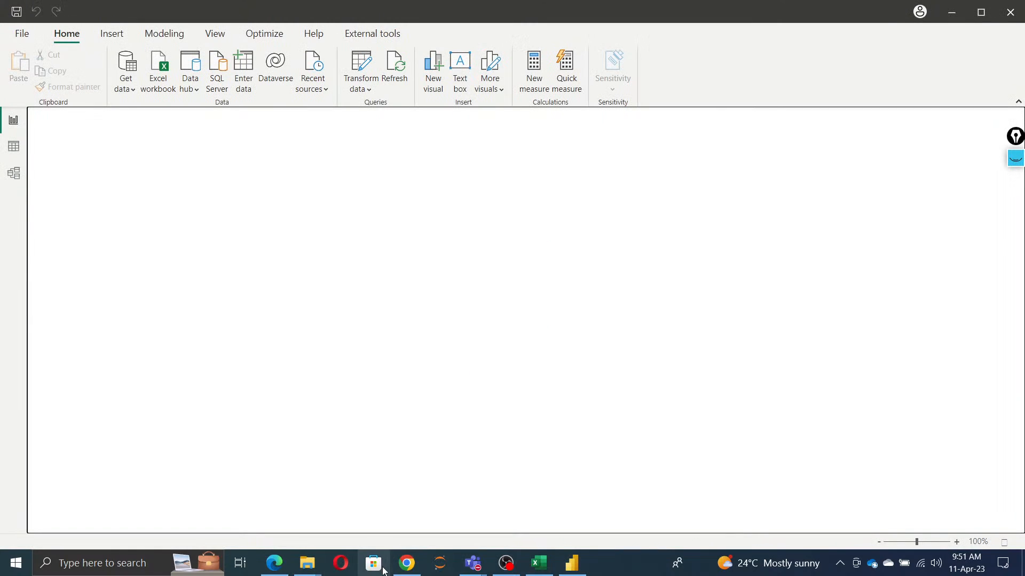
pyautogui.click(406, 563)
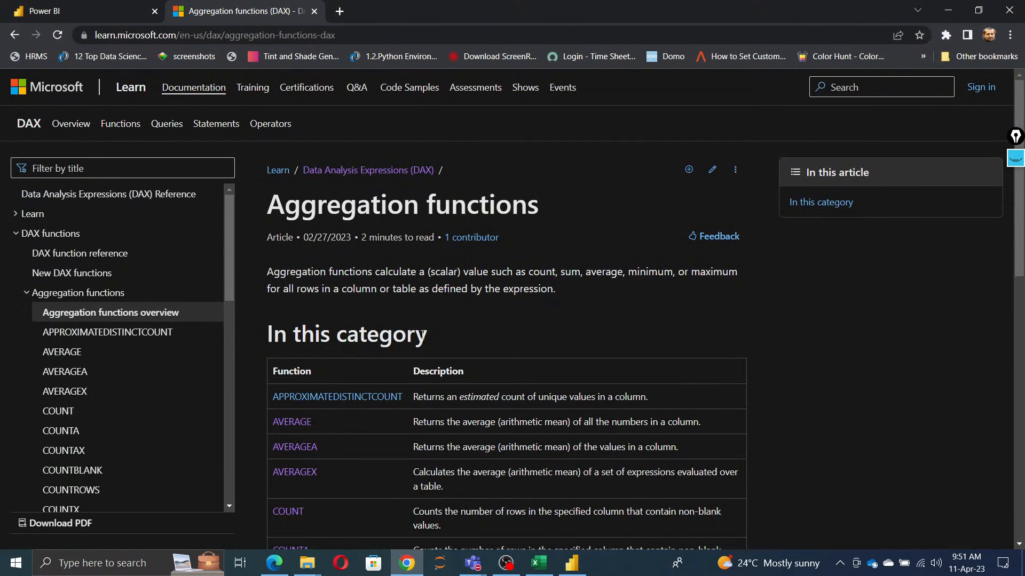
pyautogui.click(114, 332)
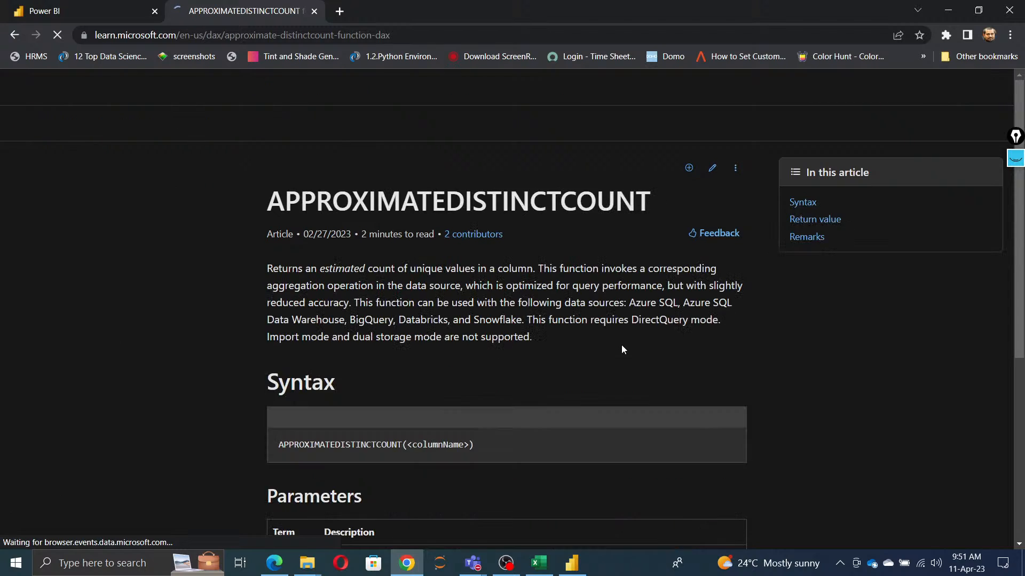
pyautogui.scroll(-5, 621, 345)
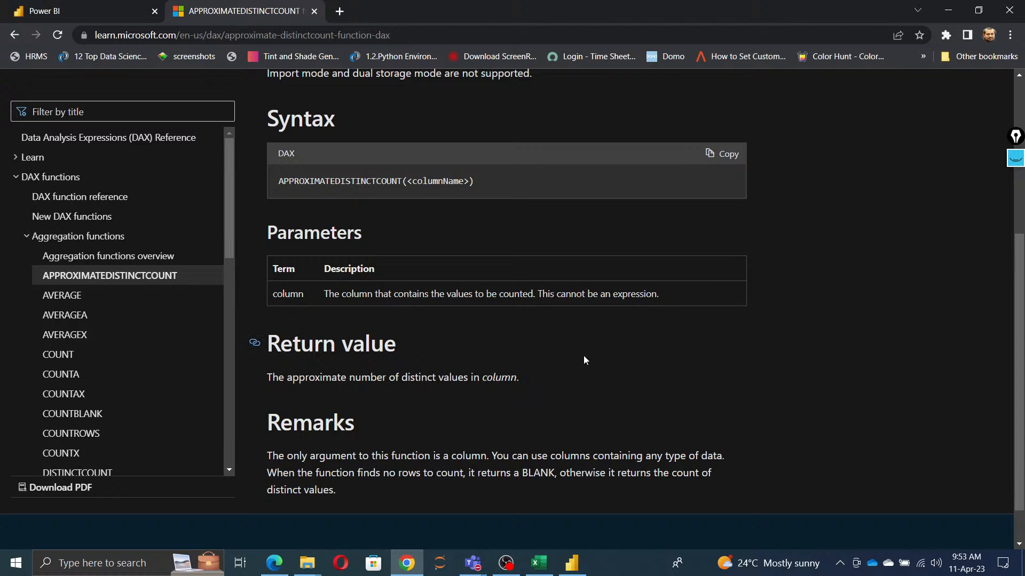
# Step: Switch to Power BI Desktop and add a measure to DAXTable named APPROXIMATEDISTINCTCOUNT_DAX, using the function name copied from the documentation's syntax
pyautogui.click(572, 563)
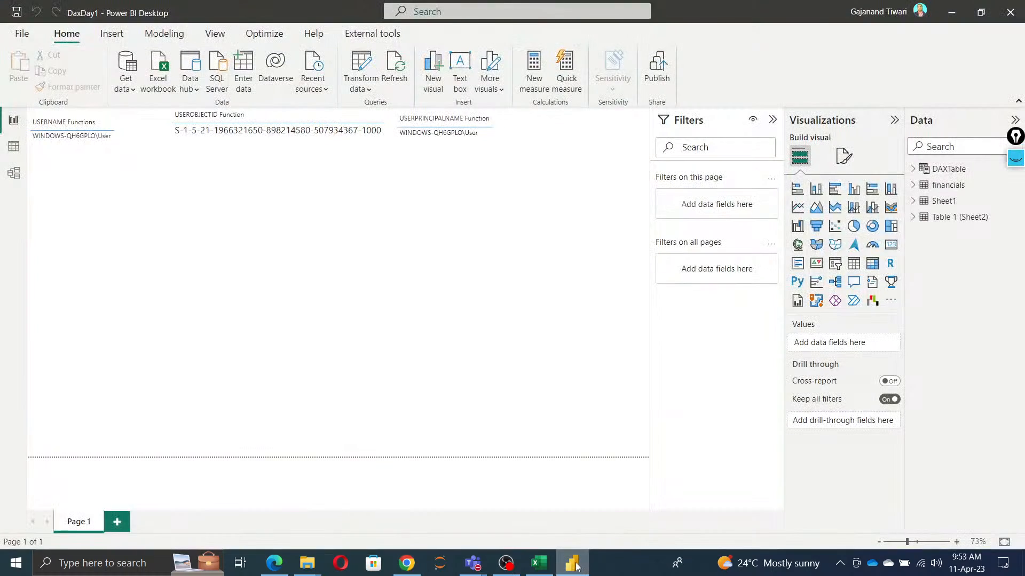
pyautogui.rightClick(940, 169)
pyautogui.click(870, 182)
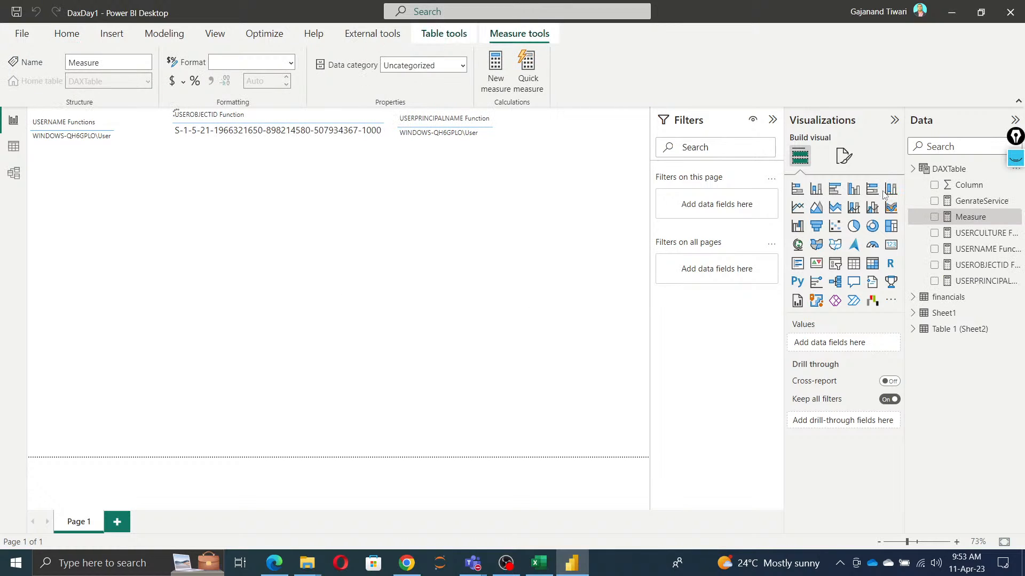
pyautogui.hotkey('alt', 'Tab')
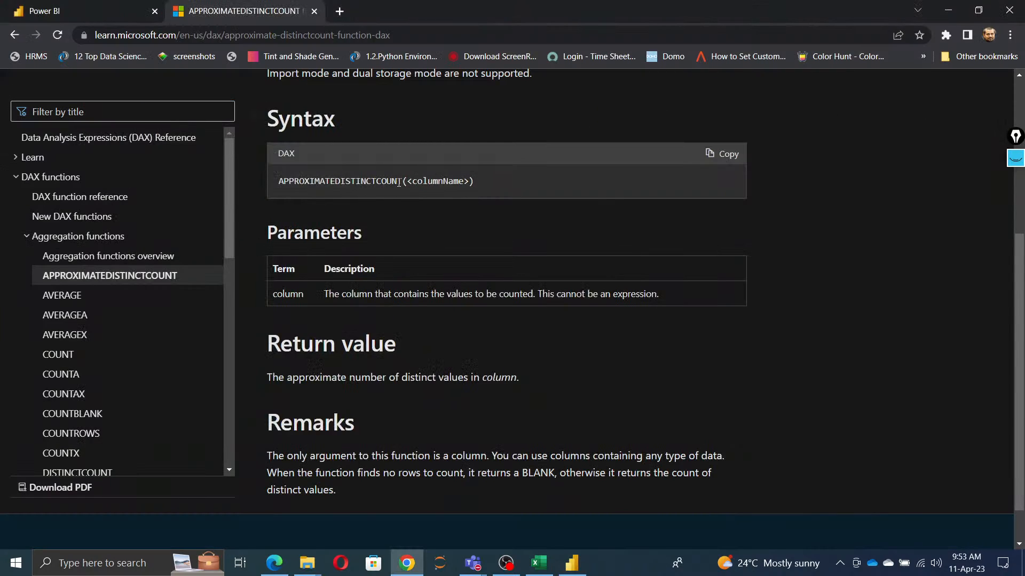
pyautogui.moveTo(404, 181)
pyautogui.mouseDown()
pyautogui.moveTo(248, 186)
pyautogui.moveTo(404, 183)
pyautogui.mouseUp()
pyautogui.hotkey('ctrl', 'c')
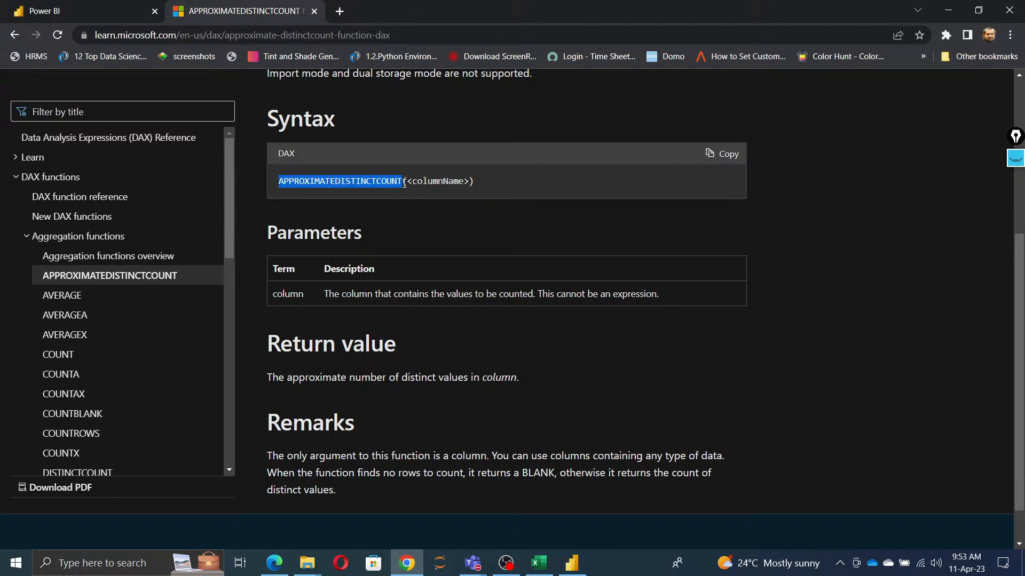
pyautogui.hotkey('alt', 'Tab')
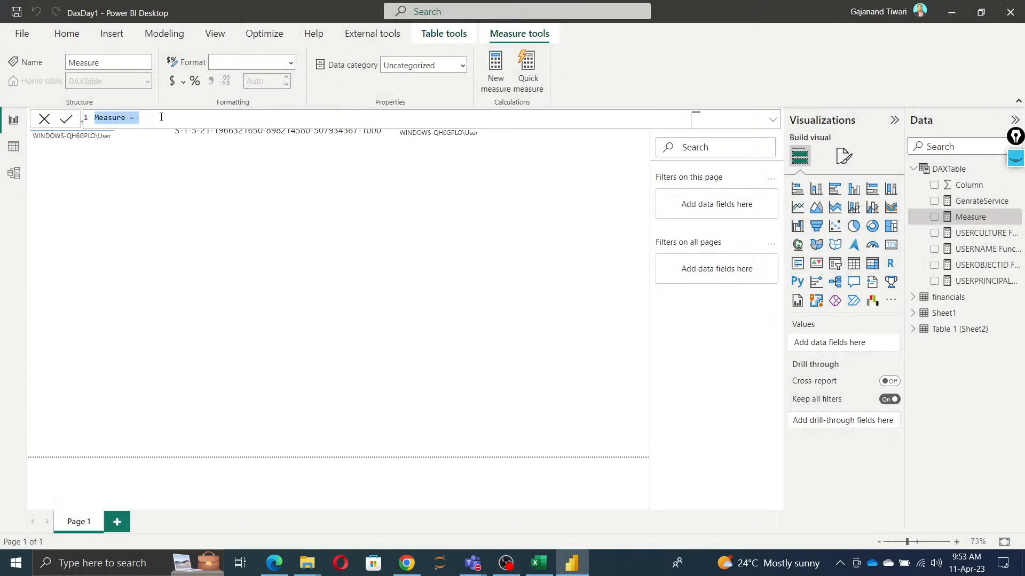
pyautogui.hotkey('ctrl', 'v')
pyautogui.write('_DAX =')
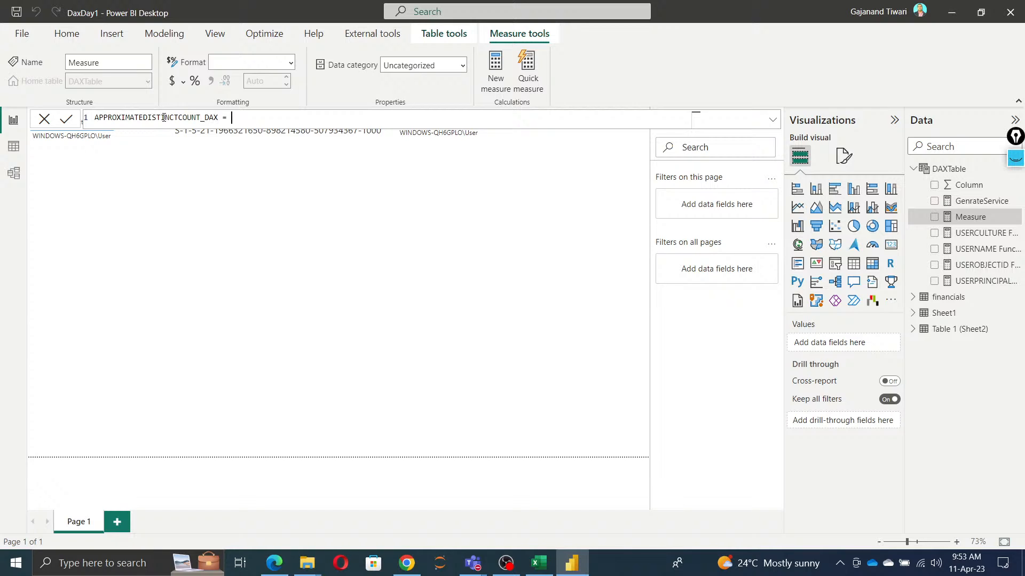
# Step: Define the new measure as APPROXIMATEDISTINCTCOUNT(financials[Country]), commit it and enlarge the formula text
pyautogui.hotkey('ctrl', 'v')
pyautogui.write('(')
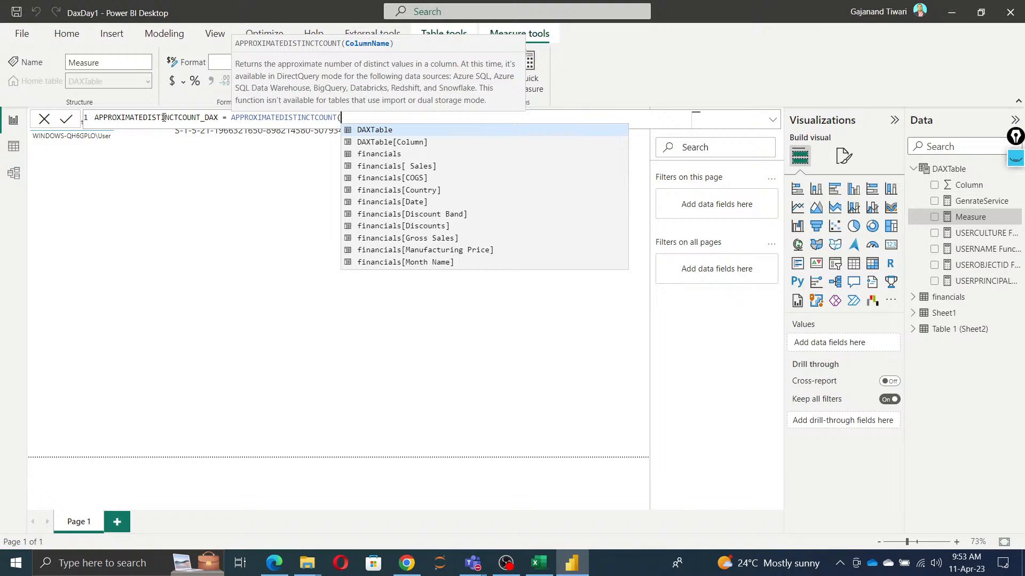
pyautogui.press('Down')
pyautogui.press('Down')
pyautogui.press('Down')
pyautogui.press('Down')
pyautogui.press('Down')
pyautogui.press('Tab')
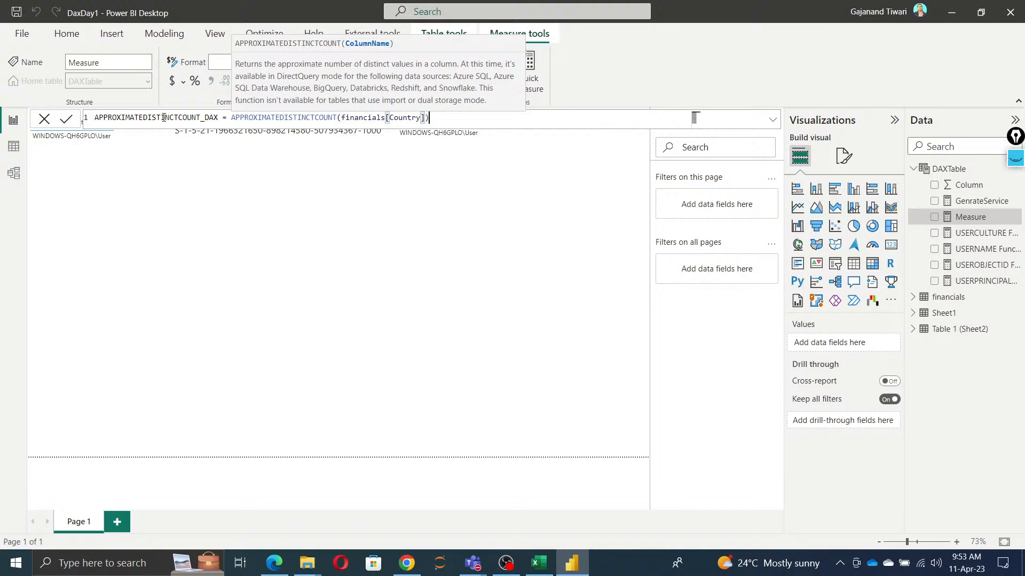
pyautogui.write(')')
pyautogui.click(65, 119)
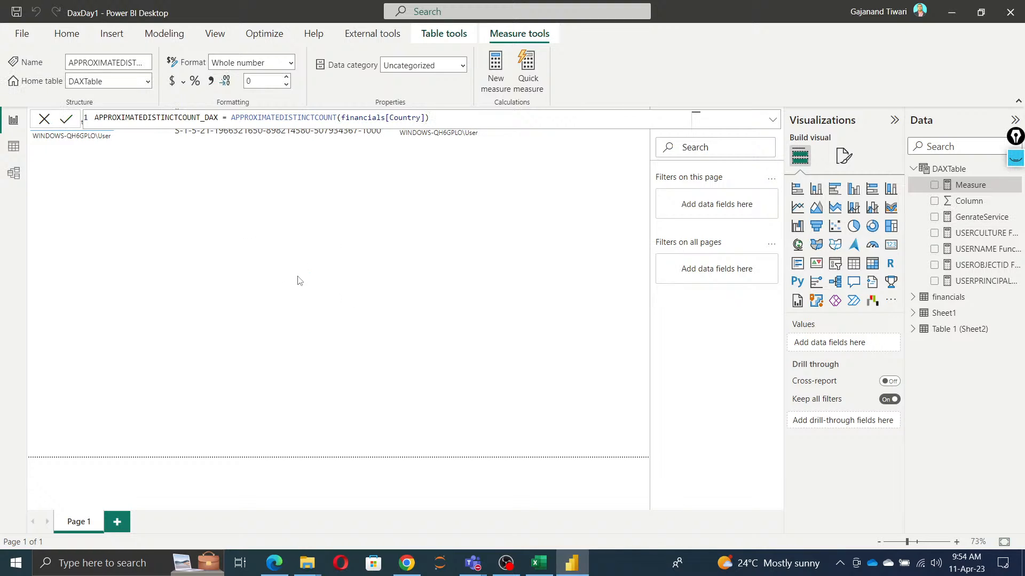
pyautogui.click(460, 118)
pyautogui.scroll(5, 461, 118)
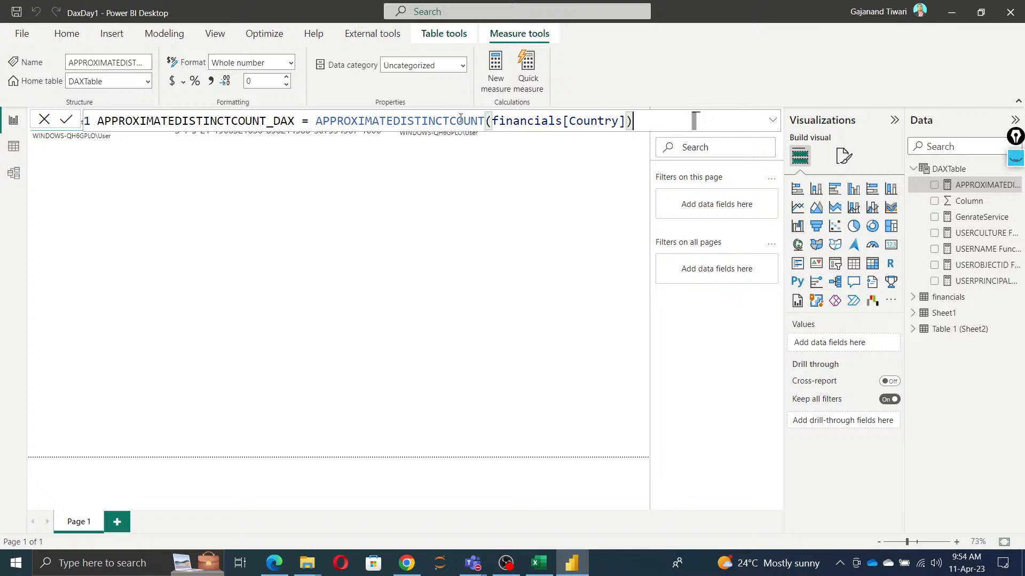
pyautogui.scroll(2, 461, 118)
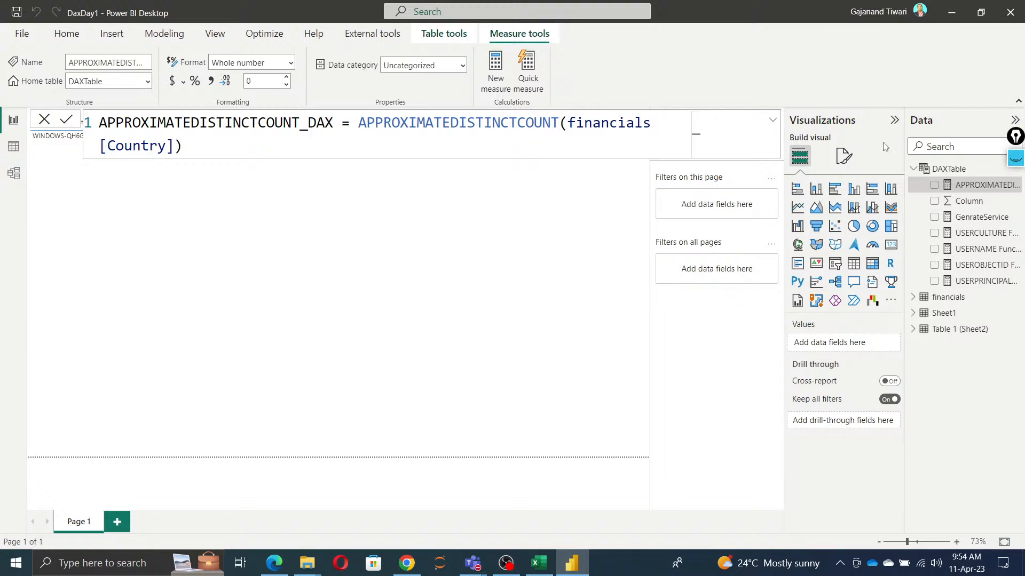
# Step: Chart the APPROXIMATEDISTINCTCOUNT_DAX measure in a new visual, move it to the empty area below the existing cards, and view its error details
pyautogui.click(934, 188)
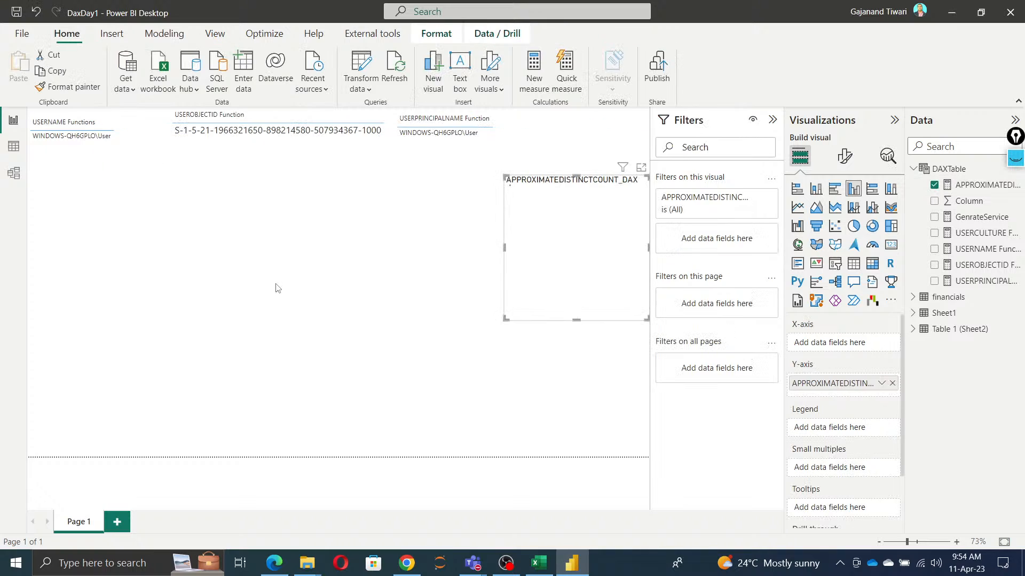
pyautogui.moveTo(561, 281); pyautogui.dragTo(258, 303)
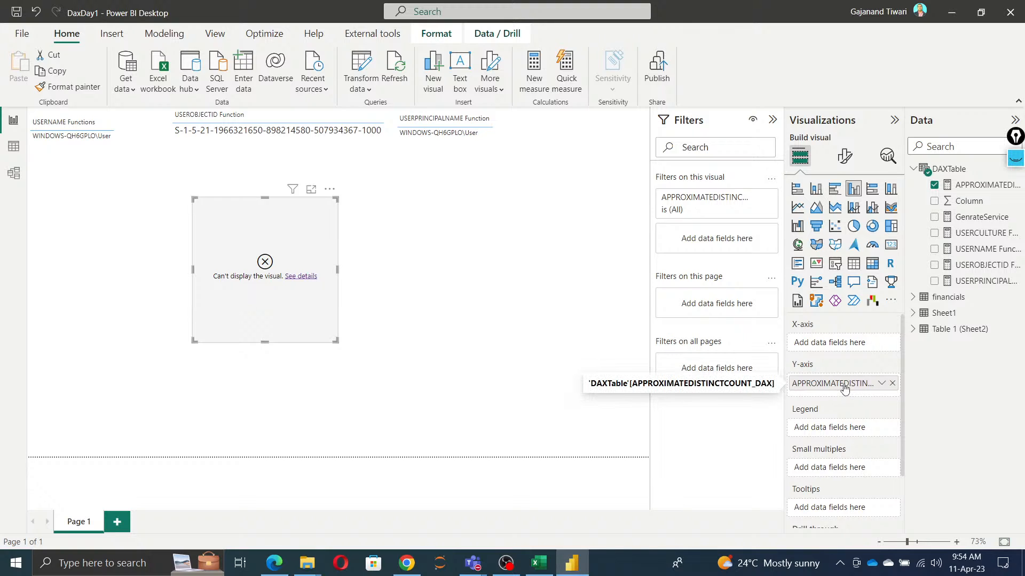
pyautogui.moveTo(844, 388); pyautogui.dragTo(852, 352)
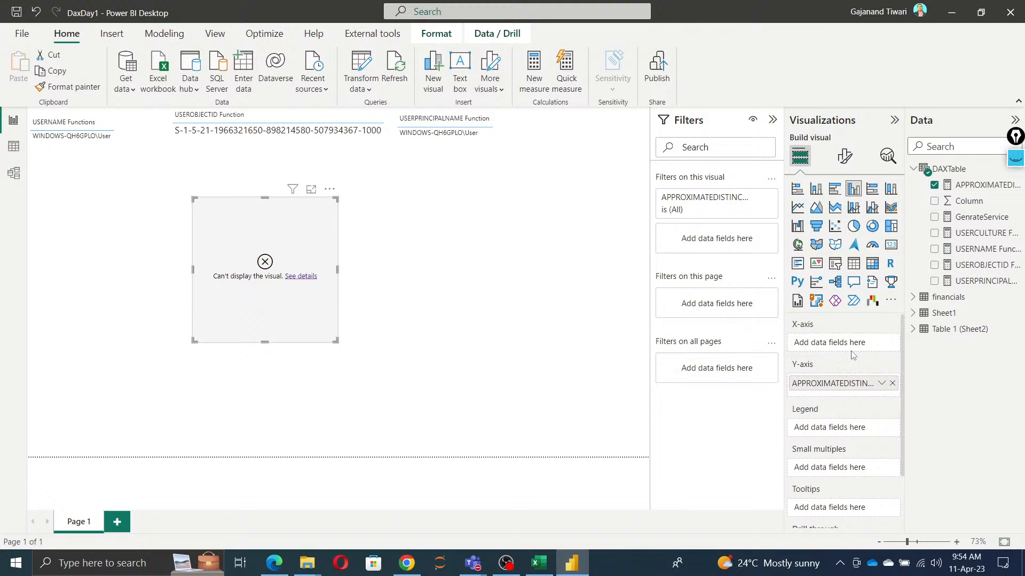
pyautogui.click(304, 277)
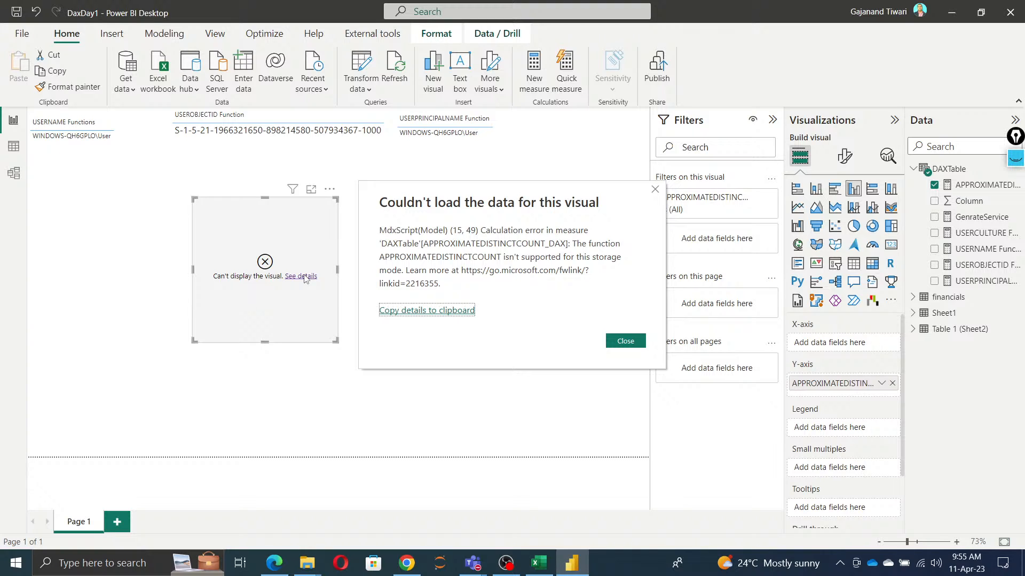
pyautogui.click(626, 341)
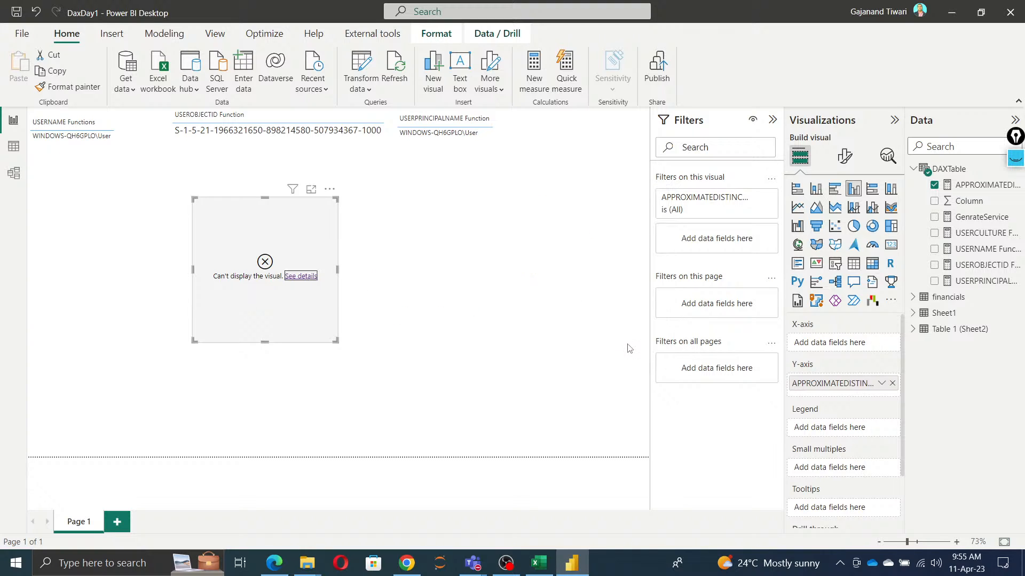
# Step: Wrap the APPROXIMATEDISTINCTCOUNT_DAX formula in CALCULATE, making it CALCULATE(APPROXIMATEDISTINCTCOUNT(financials[Country])), and commit it
pyautogui.click(979, 184)
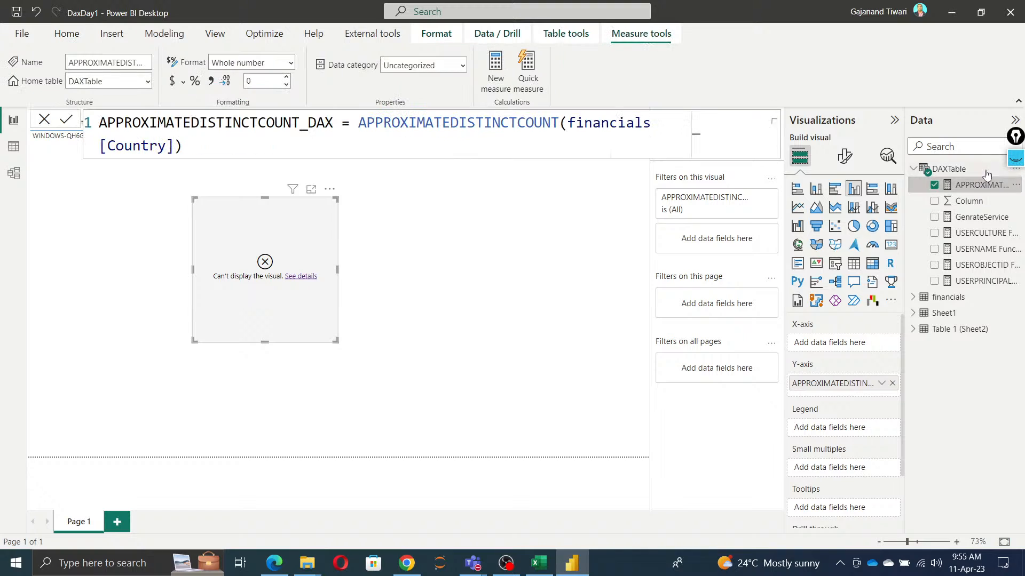
pyautogui.click(357, 122)
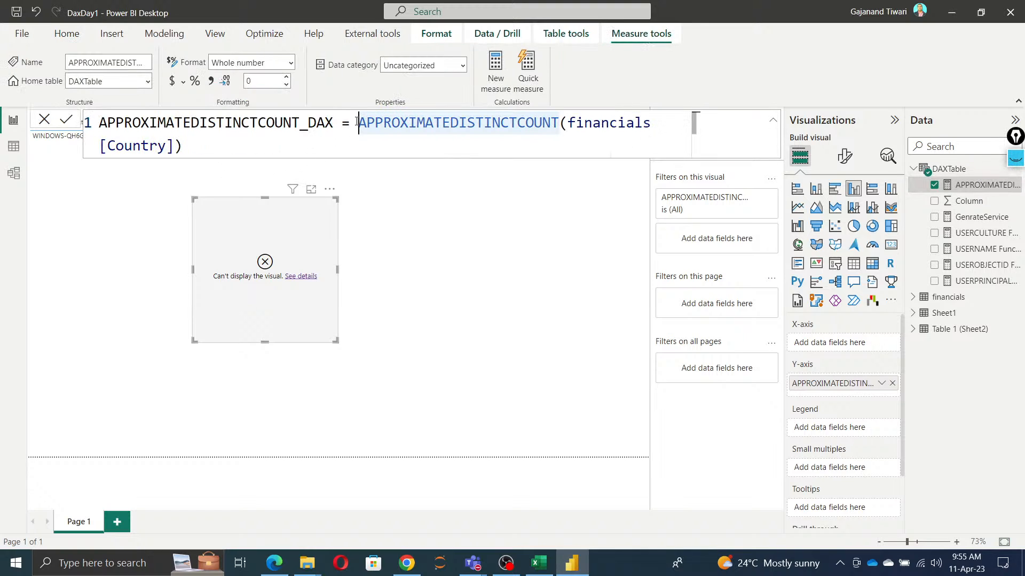
pyautogui.write('cial')
pyautogui.press('Tab')
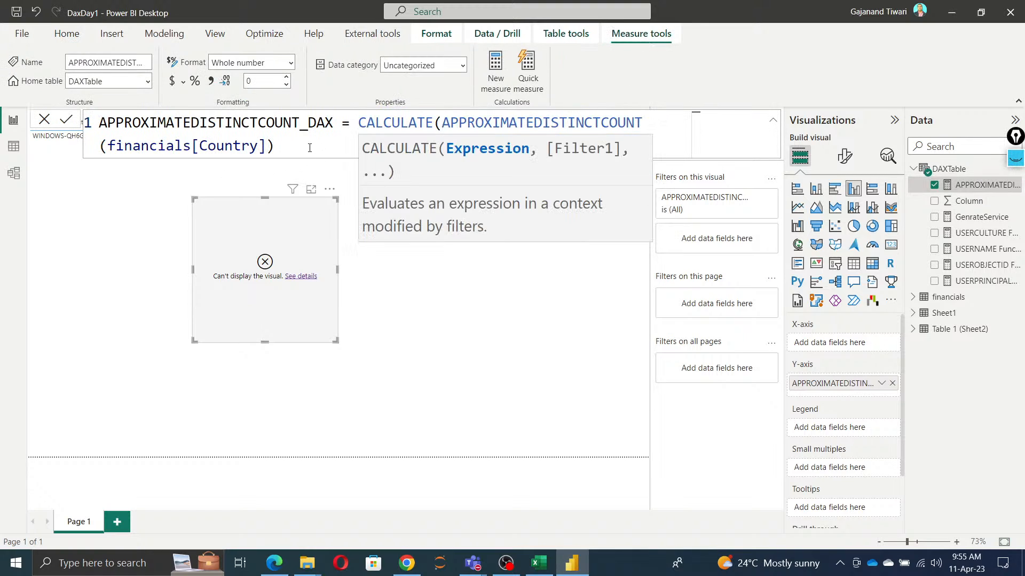
pyautogui.click(307, 148)
pyautogui.write(')')
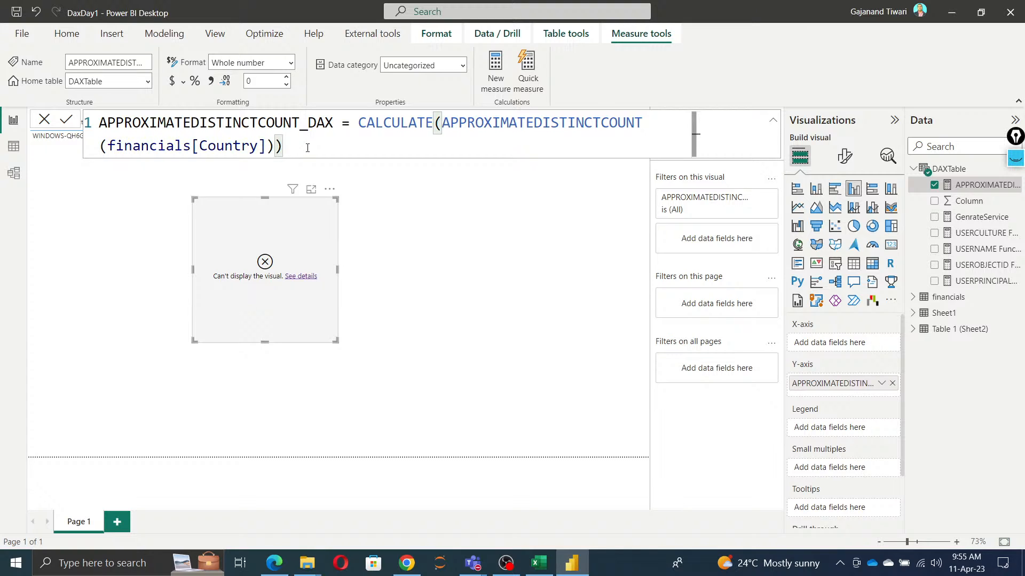
pyautogui.click(67, 120)
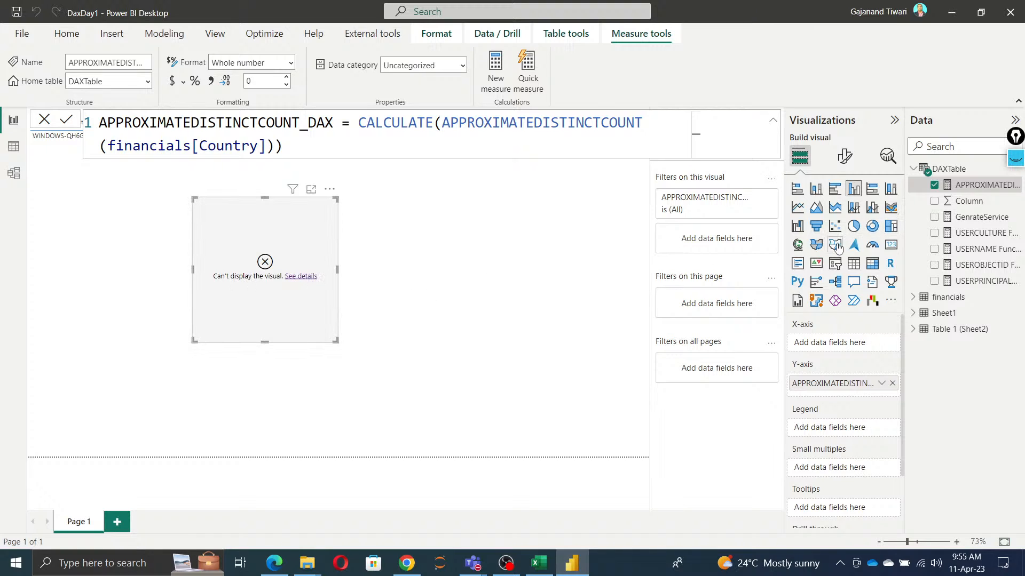
# Step: Try showing the measure as a table visual and view the visual's error details
pyautogui.click(854, 264)
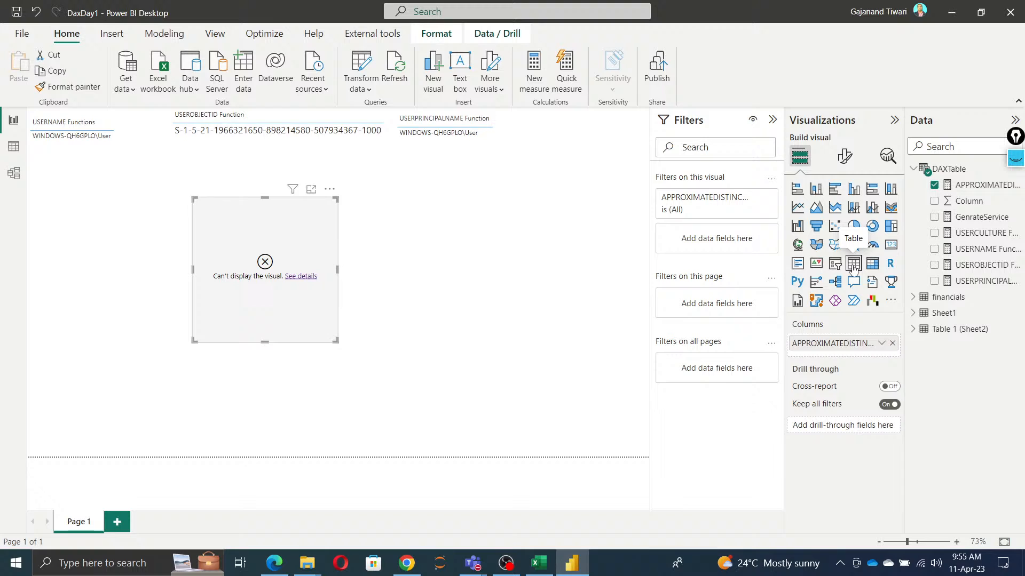
pyautogui.click(300, 277)
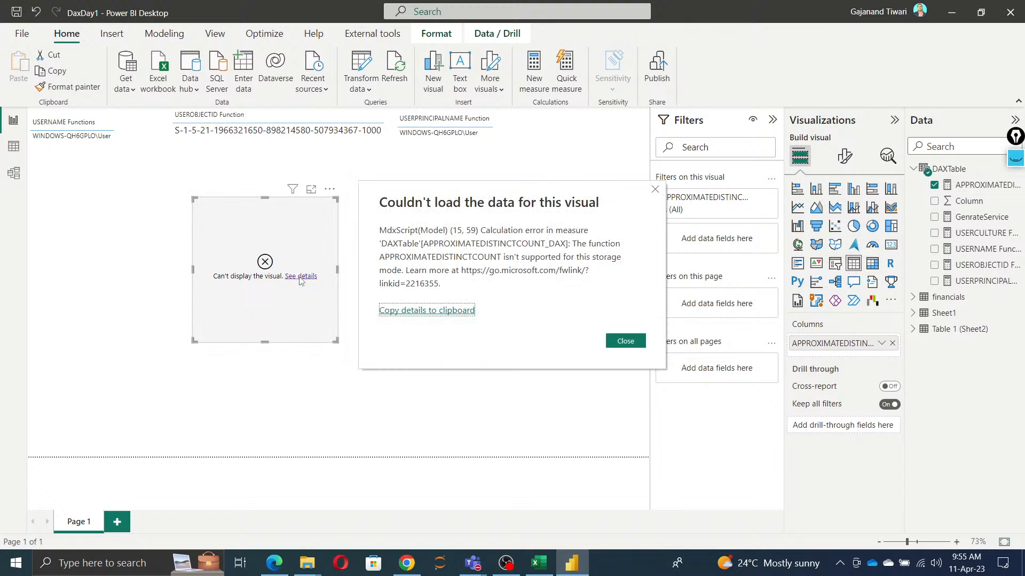
pyautogui.click(625, 342)
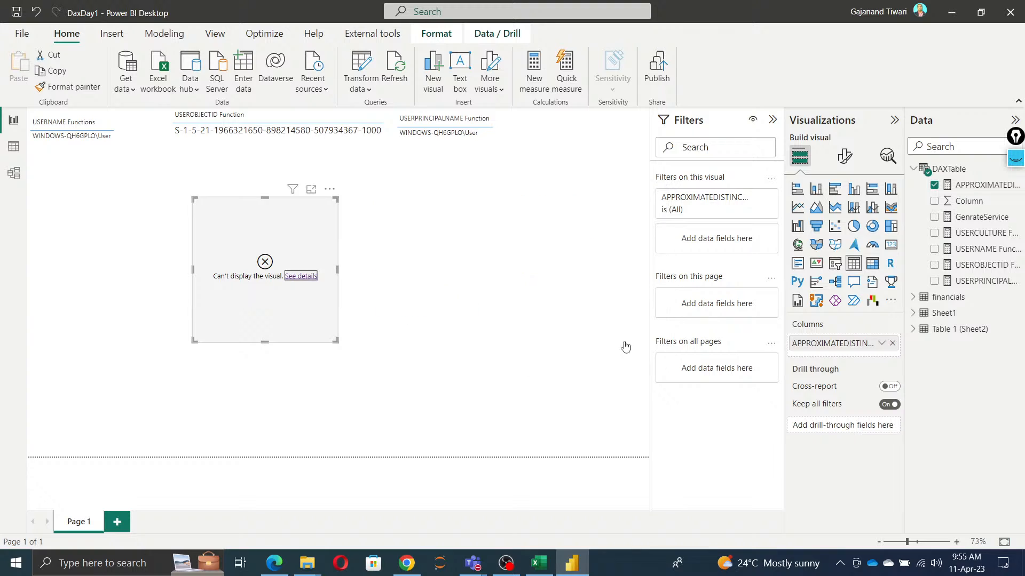
# Step: Remove the APPROXIMATEDISTINCTCOUNT_DAX visual from the page and display the measure's formula
pyautogui.click(329, 190)
pyautogui.click(363, 220)
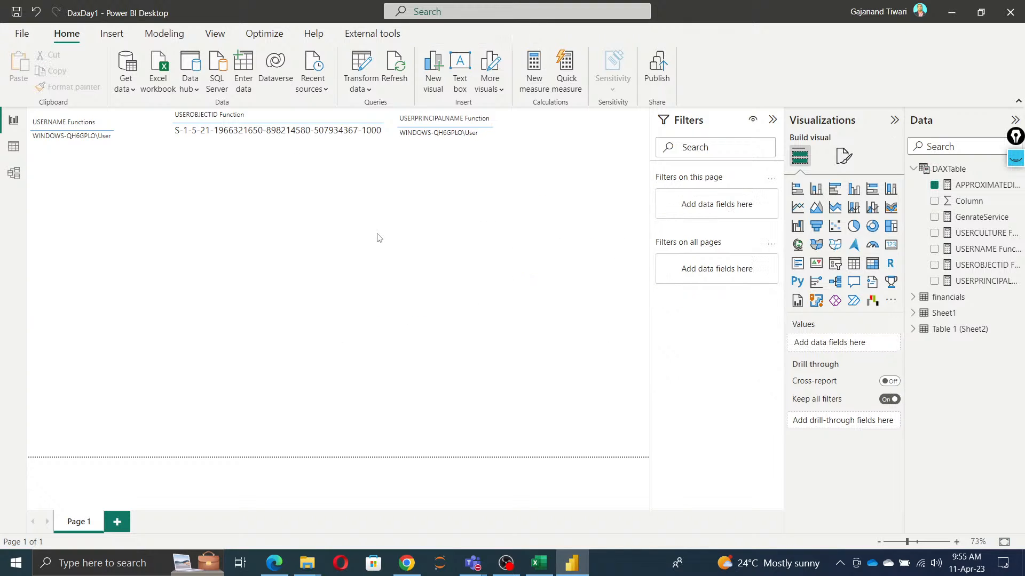
pyautogui.click(971, 186)
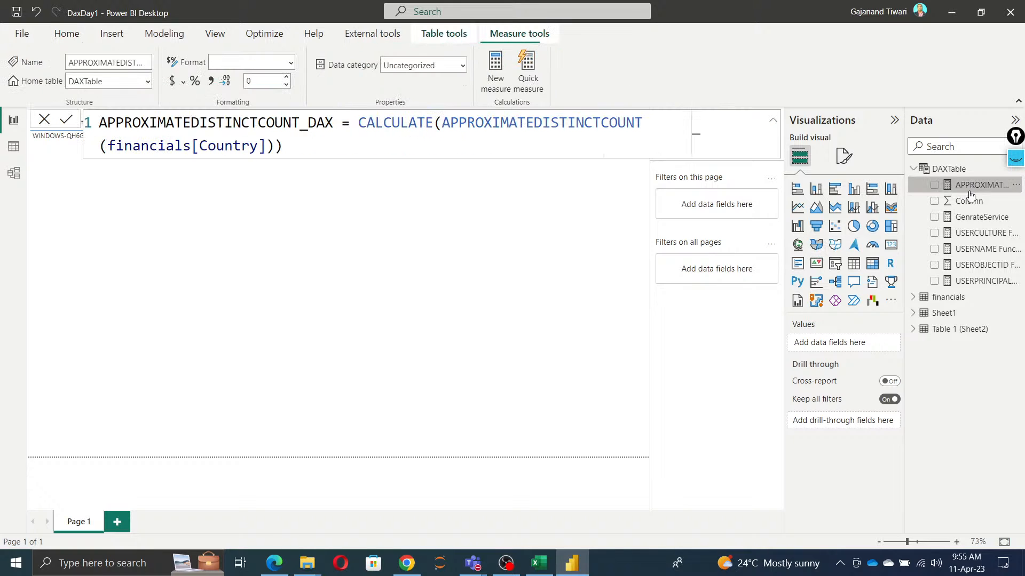
# Step: Switch to Chrome and reread the APPROXIMATEDISTINCTCOUNT article's description, parameters and remarks
pyautogui.hotkey('alt', 'Tab')
pyautogui.click(397, 291)
pyautogui.scroll(-1, 480, 347)
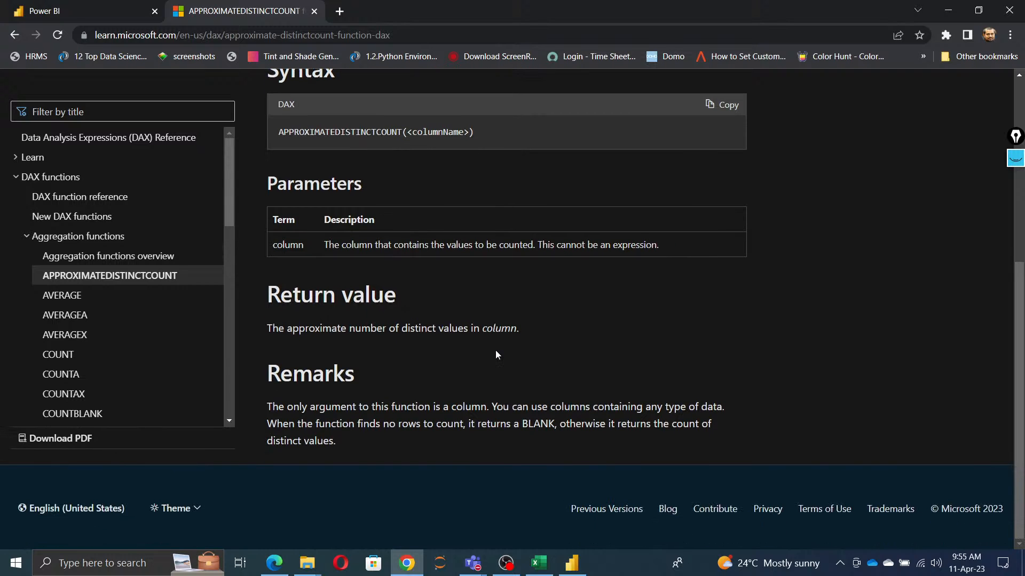
pyautogui.scroll(6, 495, 355)
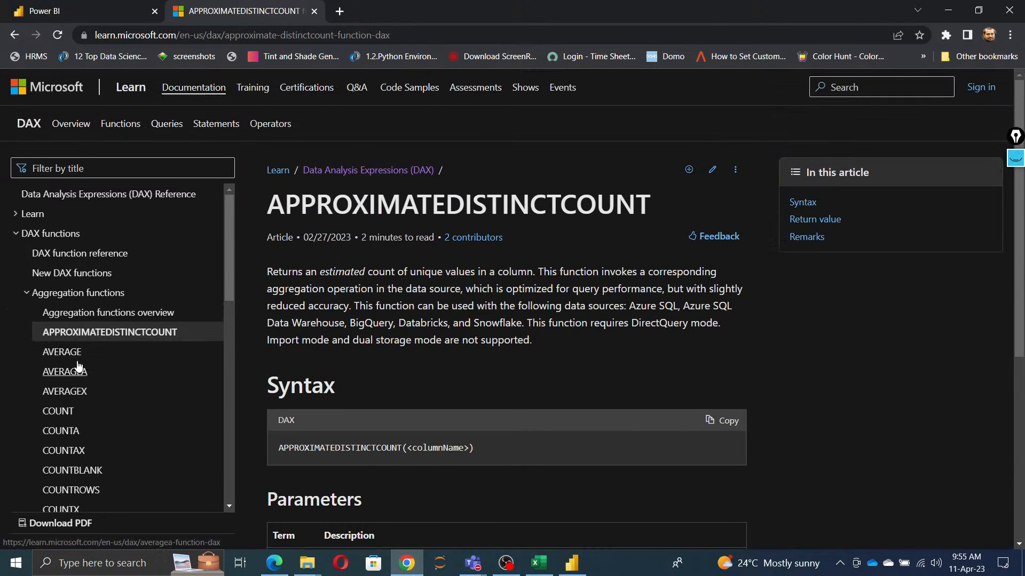
# Step: Skim the AVERAGE article and preview the AVERAGEA and AVERAGEX articles among the aggregation functions
pyautogui.click(72, 354)
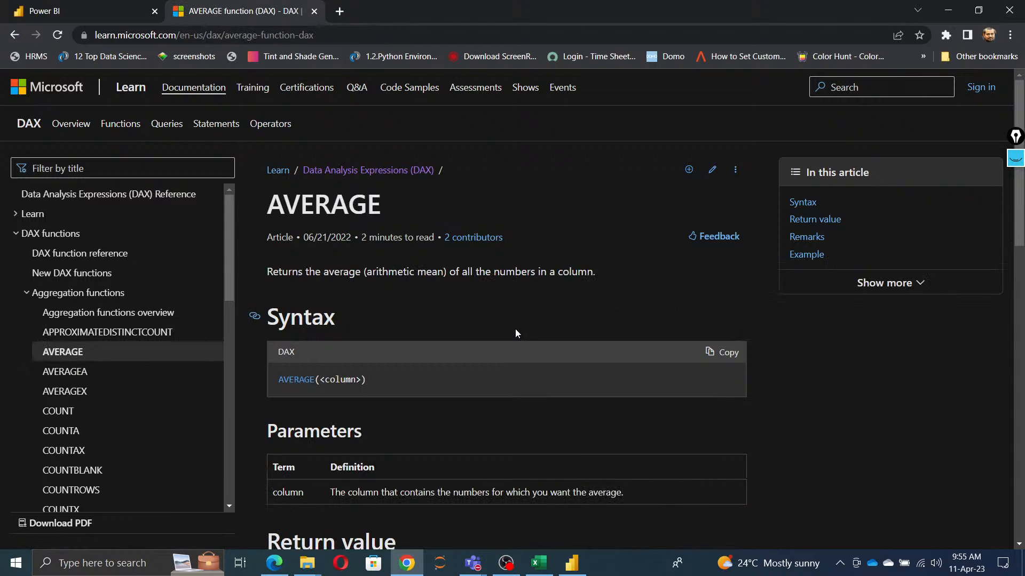
pyautogui.scroll(-2, 514, 329)
pyautogui.scroll(-1, 511, 337)
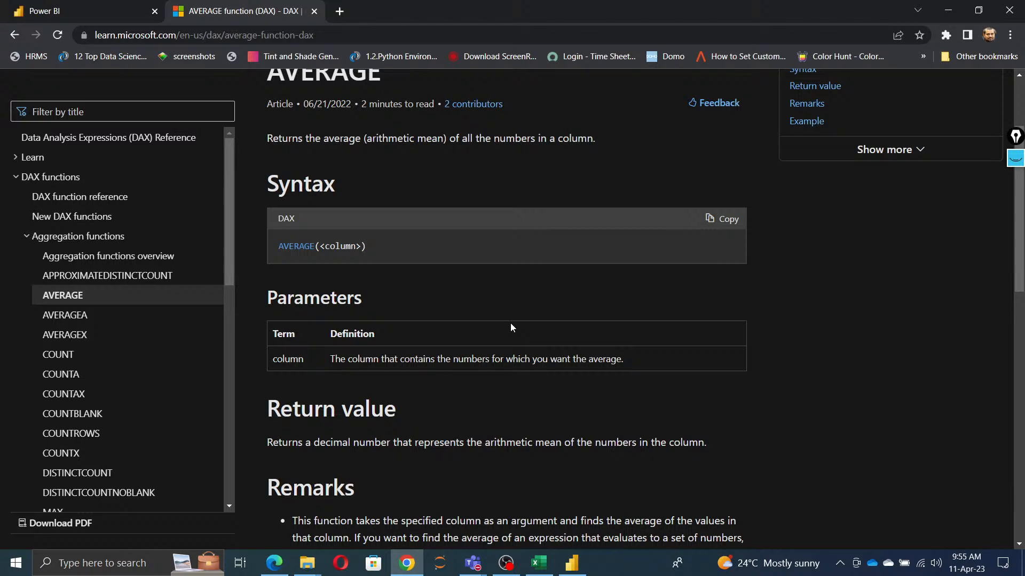
pyautogui.click(65, 315)
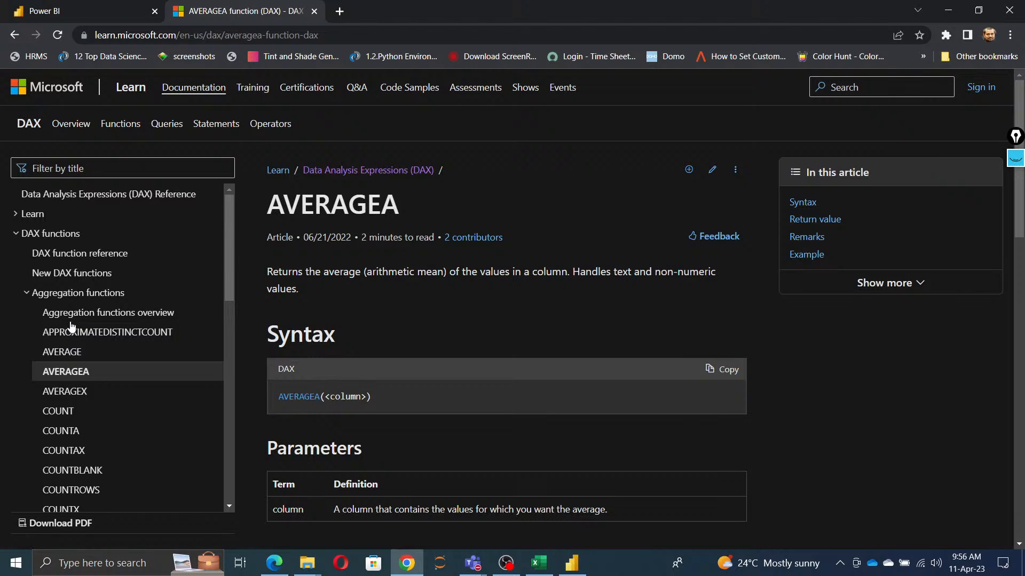
pyautogui.click(69, 392)
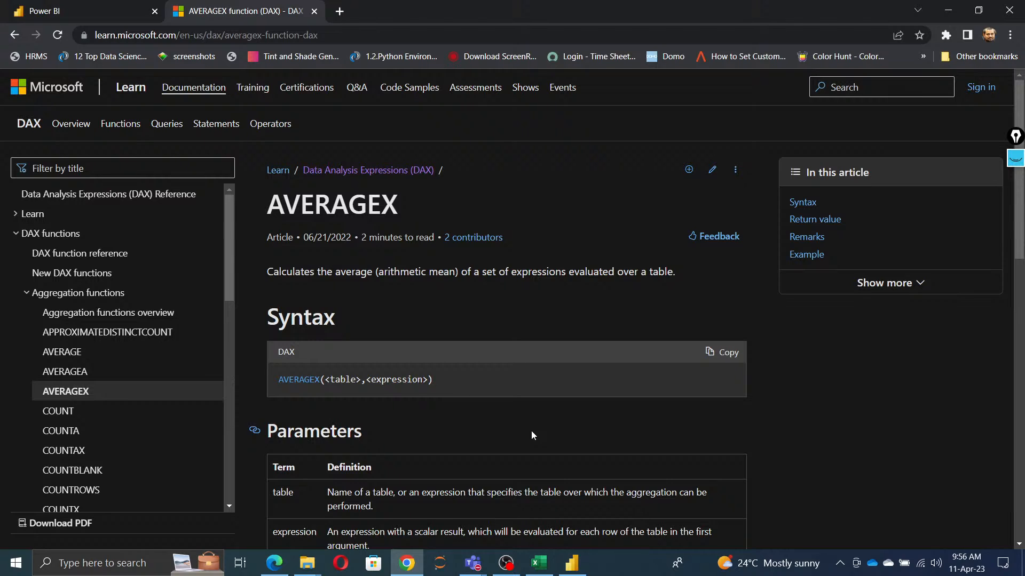
# Step: Return to the AVERAGE article and read its description, parameters, return value and remarks, including the note on DirectQuery support
pyautogui.click(68, 353)
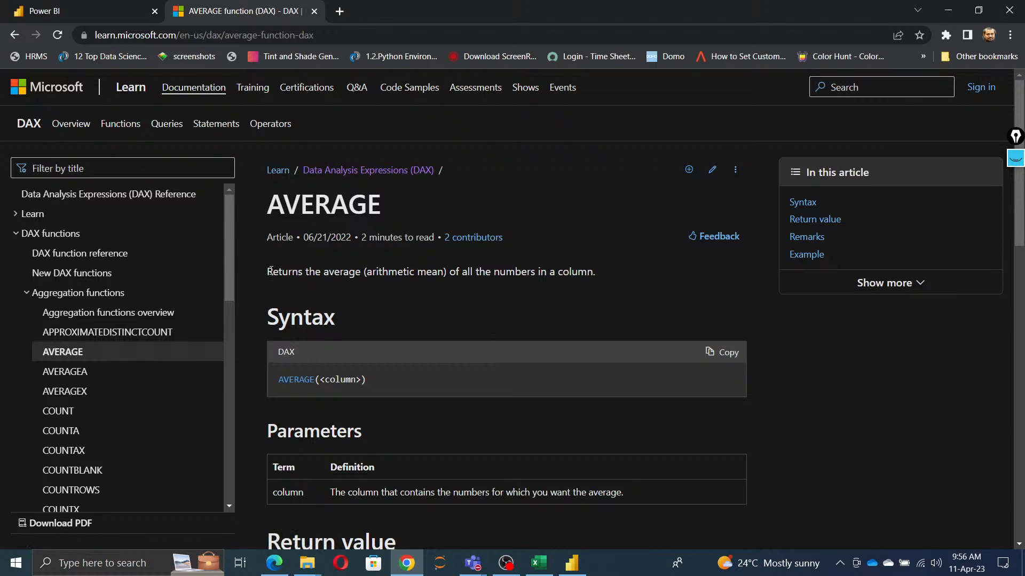
pyautogui.moveTo(272, 271); pyautogui.dragTo(602, 278)
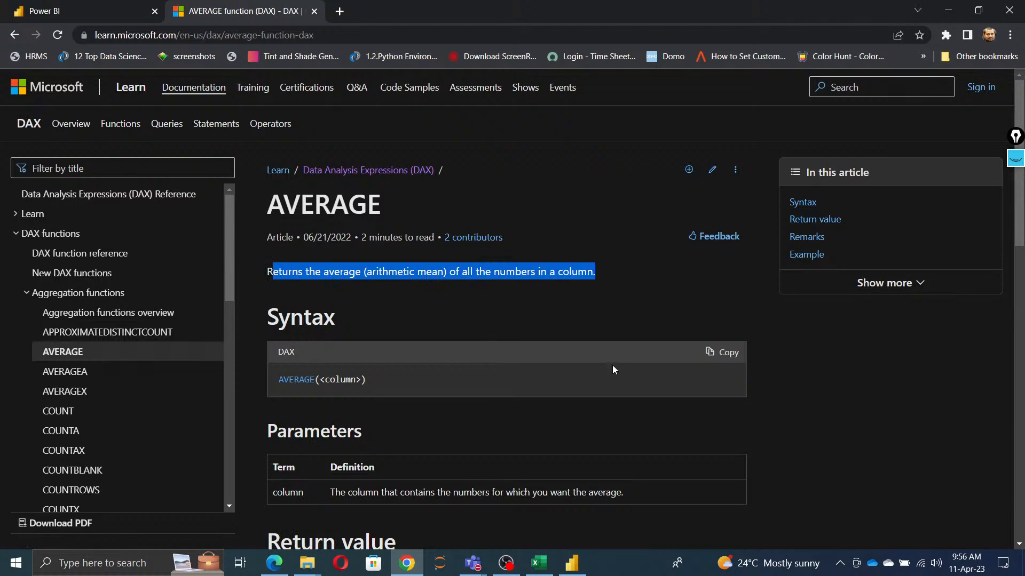
pyautogui.scroll(-3, 612, 365)
pyautogui.moveTo(325, 295); pyautogui.dragTo(672, 303)
pyautogui.click(617, 408)
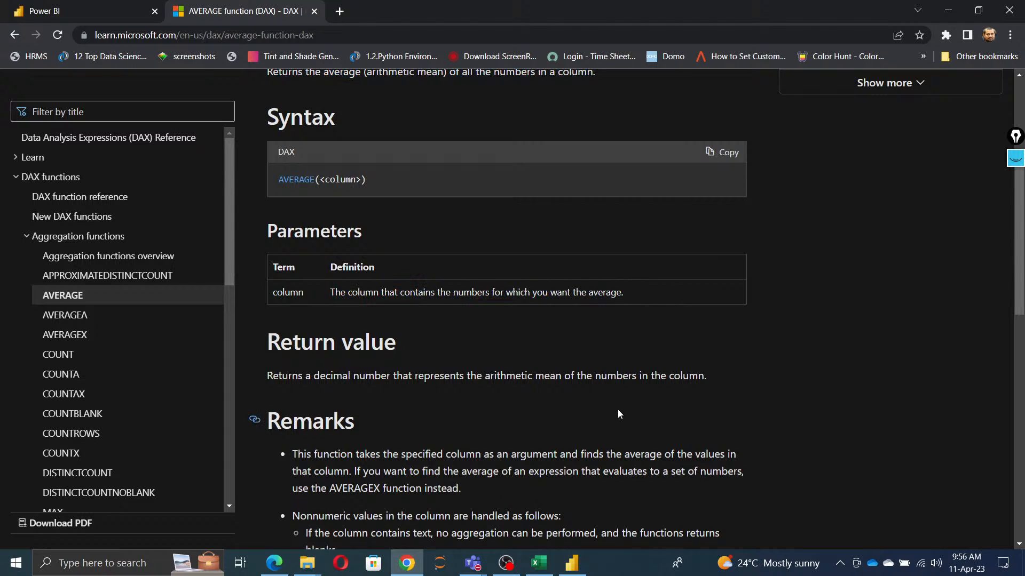
pyautogui.scroll(-4, 617, 409)
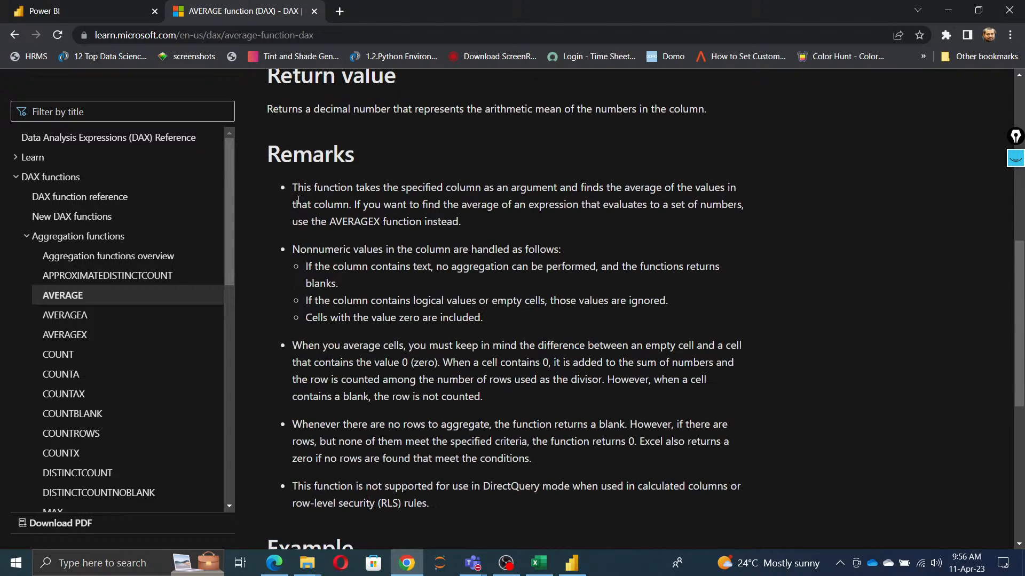
pyautogui.moveTo(298, 188); pyautogui.dragTo(551, 457)
pyautogui.click(472, 505)
pyautogui.moveTo(447, 508); pyautogui.dragTo(321, 477)
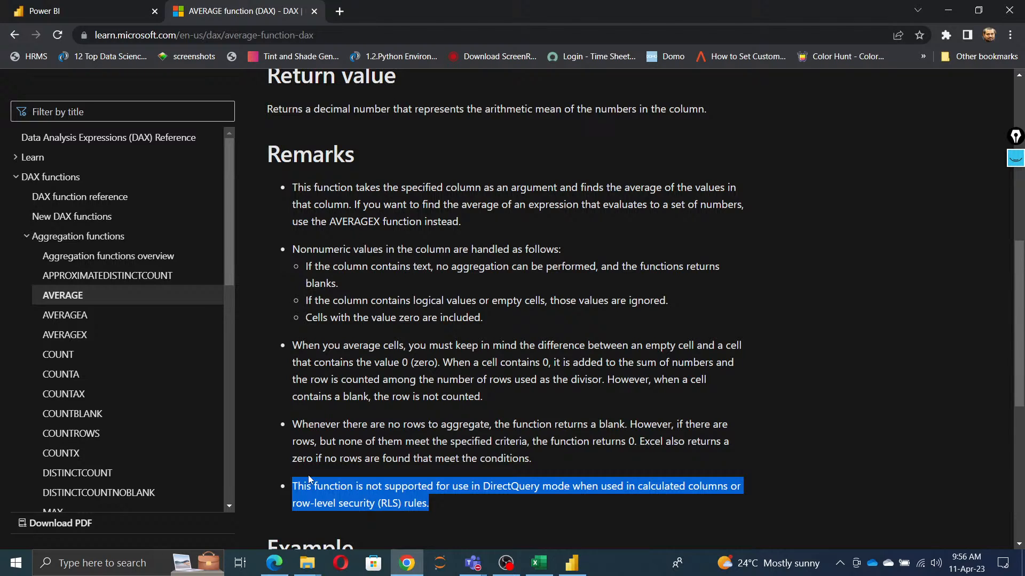
pyautogui.click(474, 388)
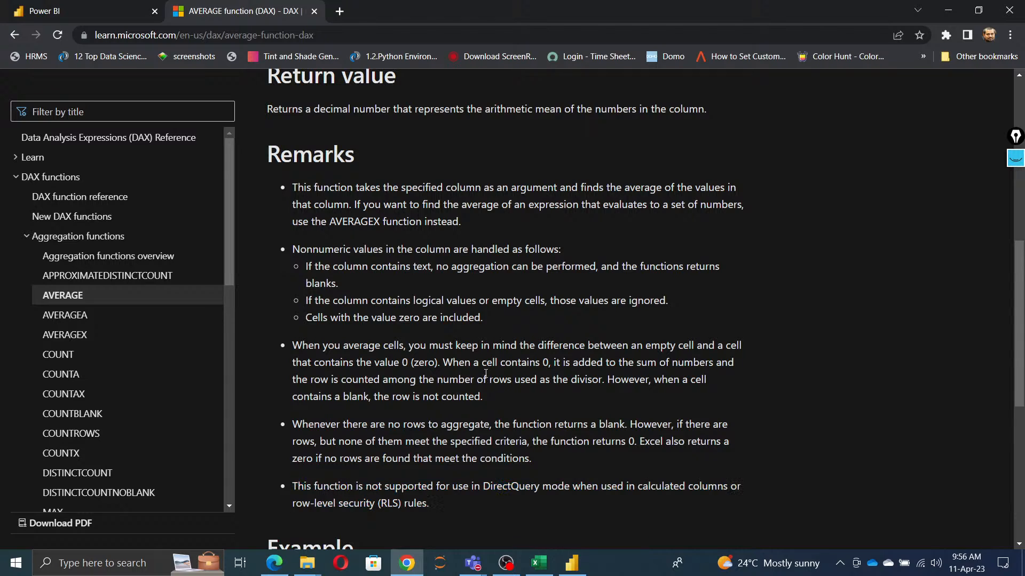
# Step: Open the AVERAGEA article and read its syntax and the remarks on how TRUE, FALSE, non-numeric text and empty text are handled
pyautogui.click(80, 318)
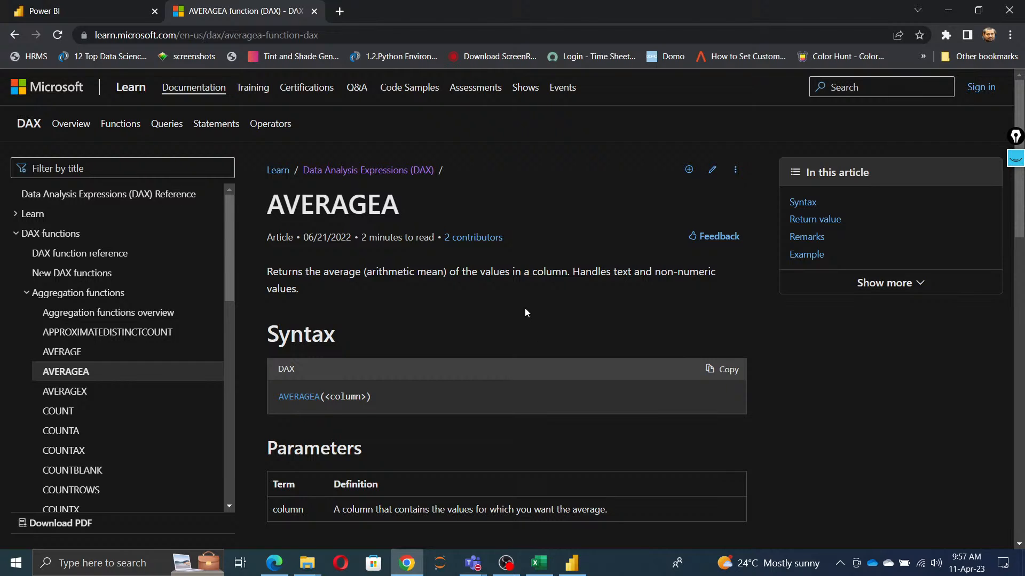
pyautogui.scroll(-2, 530, 310)
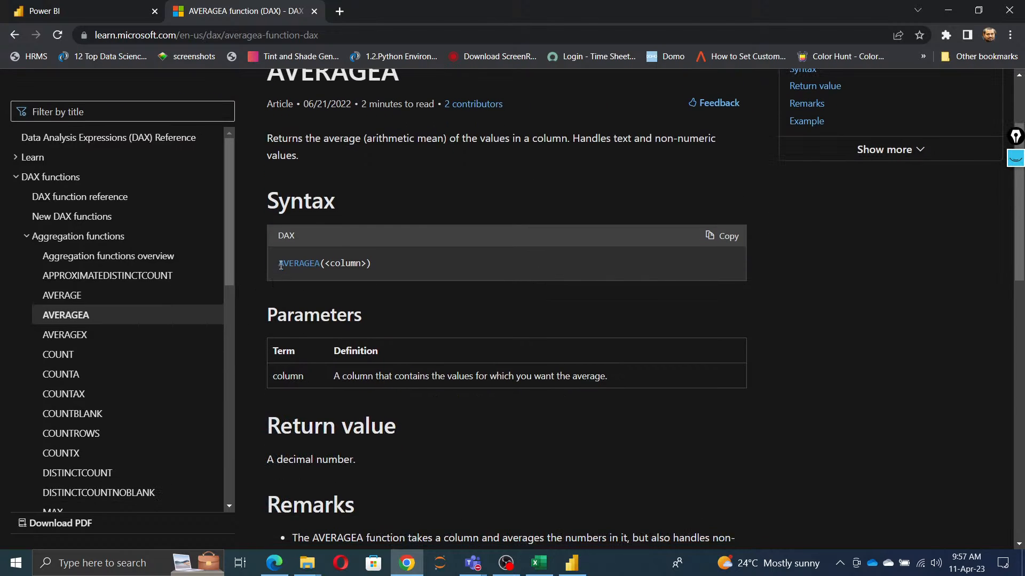
pyautogui.moveTo(281, 266); pyautogui.dragTo(443, 263)
pyautogui.scroll(-4, 362, 336)
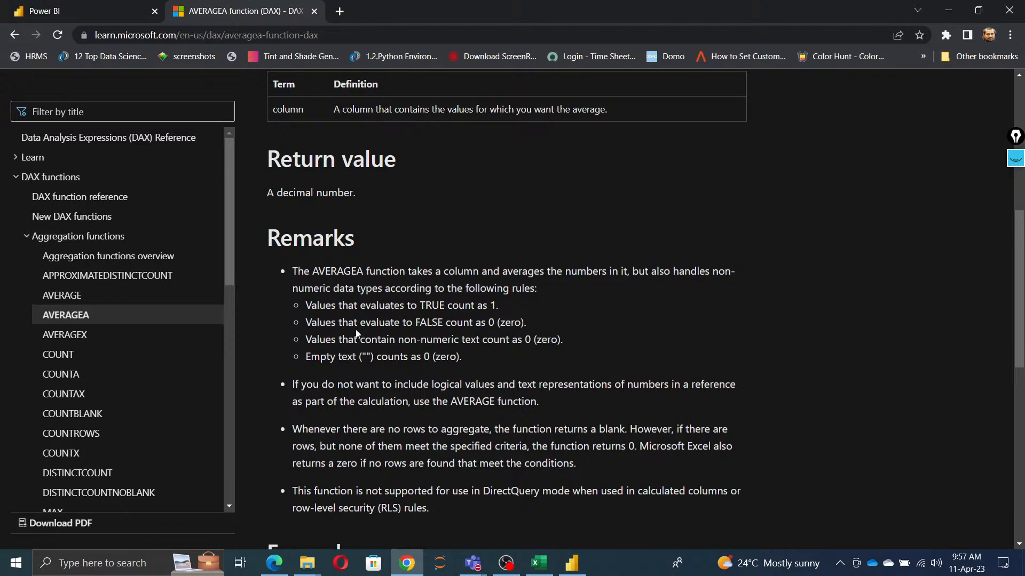
pyautogui.moveTo(298, 271); pyautogui.dragTo(730, 289)
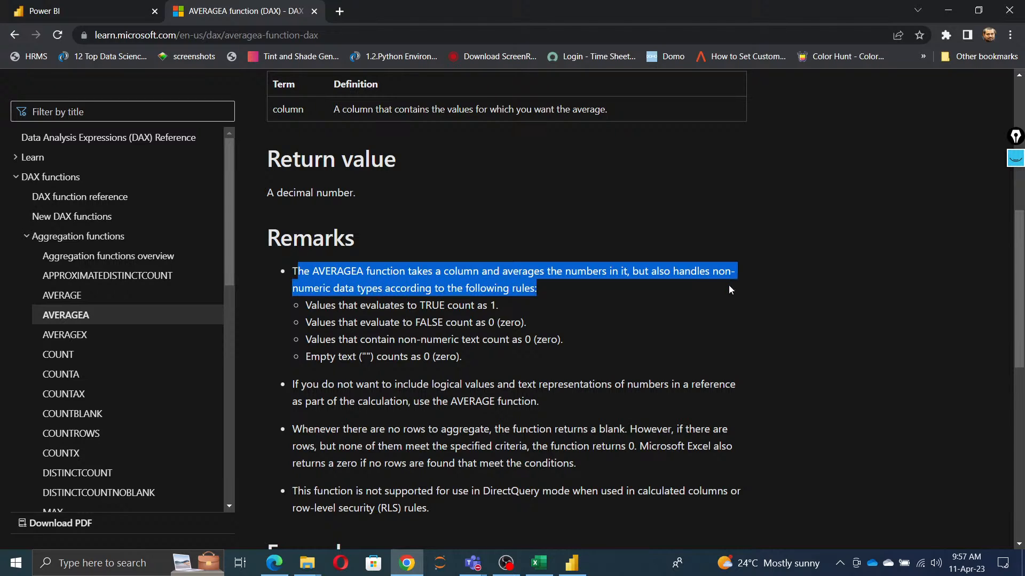
pyautogui.click(452, 335)
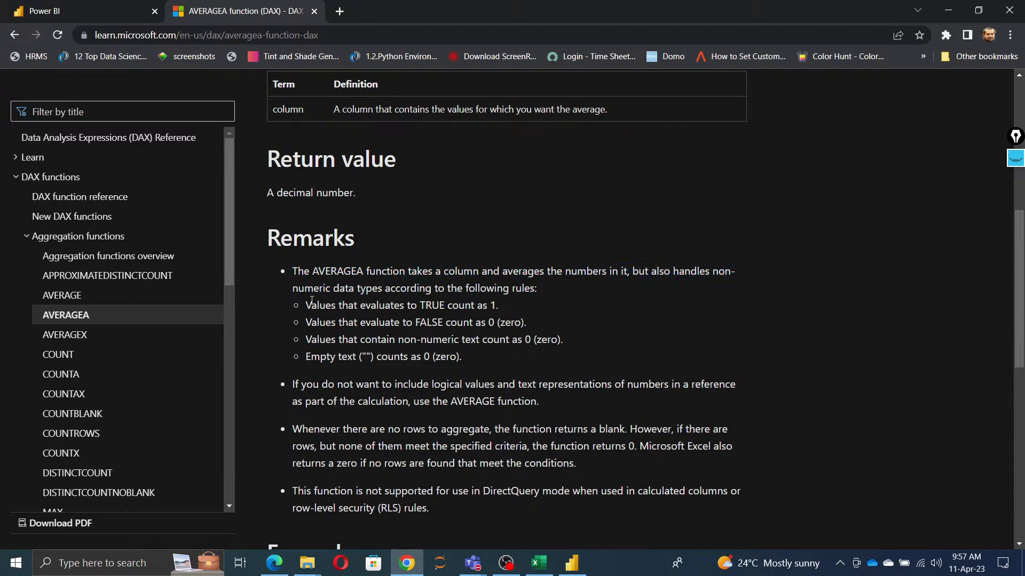
pyautogui.moveTo(311, 300); pyautogui.dragTo(496, 301)
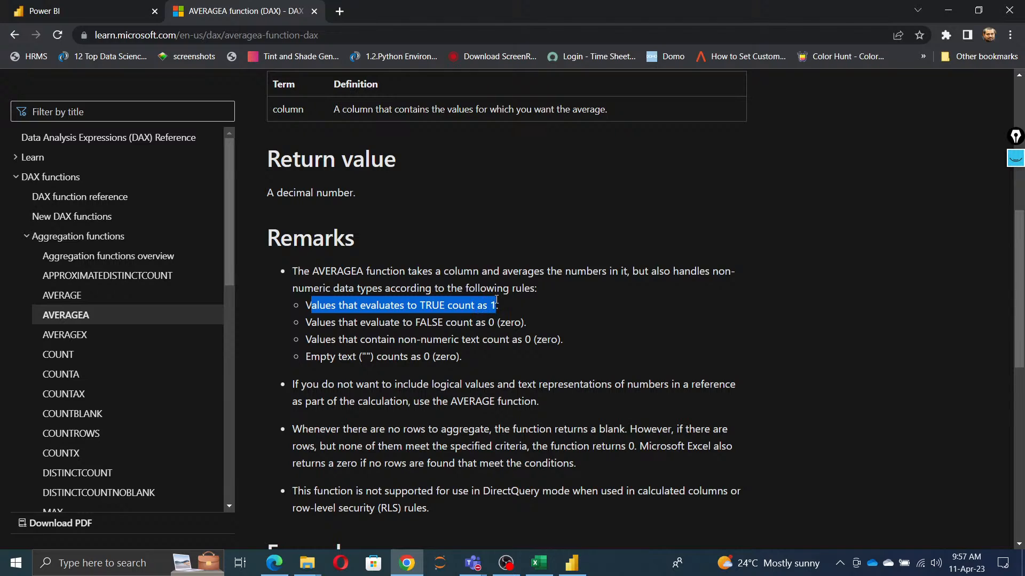
pyautogui.moveTo(321, 323); pyautogui.dragTo(545, 327)
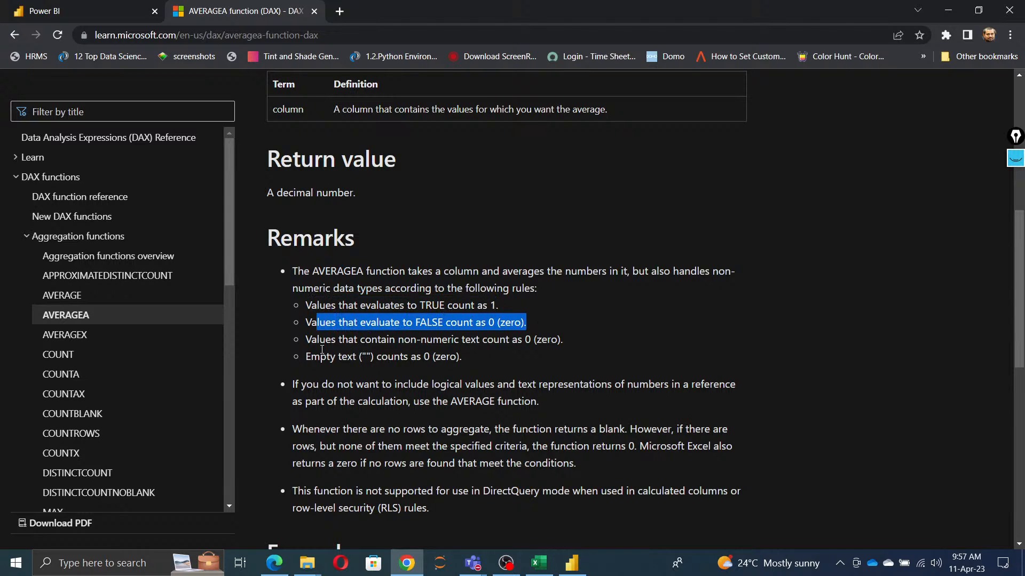
pyautogui.moveTo(322, 349); pyautogui.dragTo(565, 344)
pyautogui.click(337, 369)
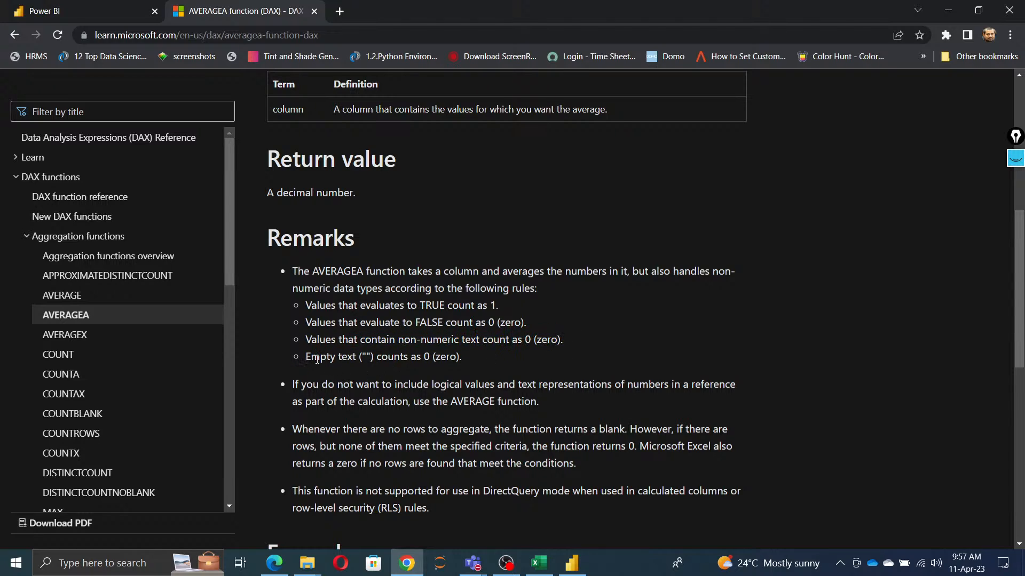
pyautogui.moveTo(311, 356); pyautogui.dragTo(469, 363)
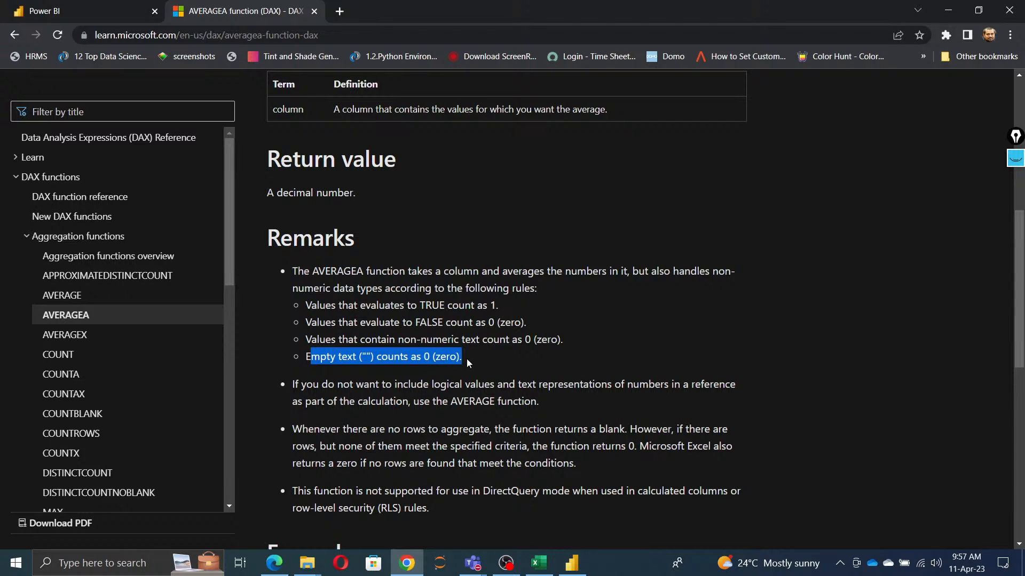
pyautogui.click(477, 364)
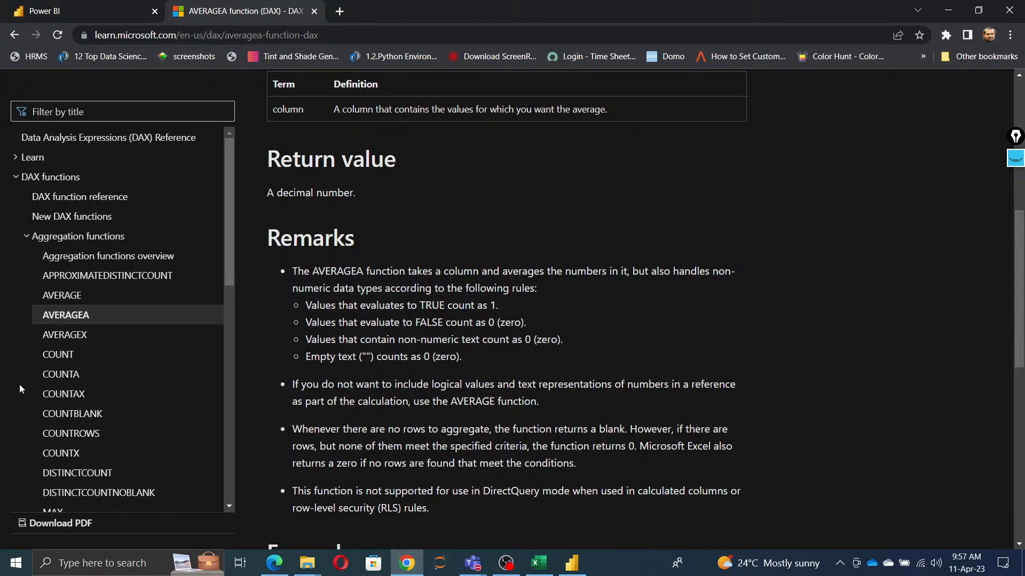
# Step: Read the syntax and parameters in the AVERAGEX article, and switch back to Power BI Desktop
pyautogui.click(68, 338)
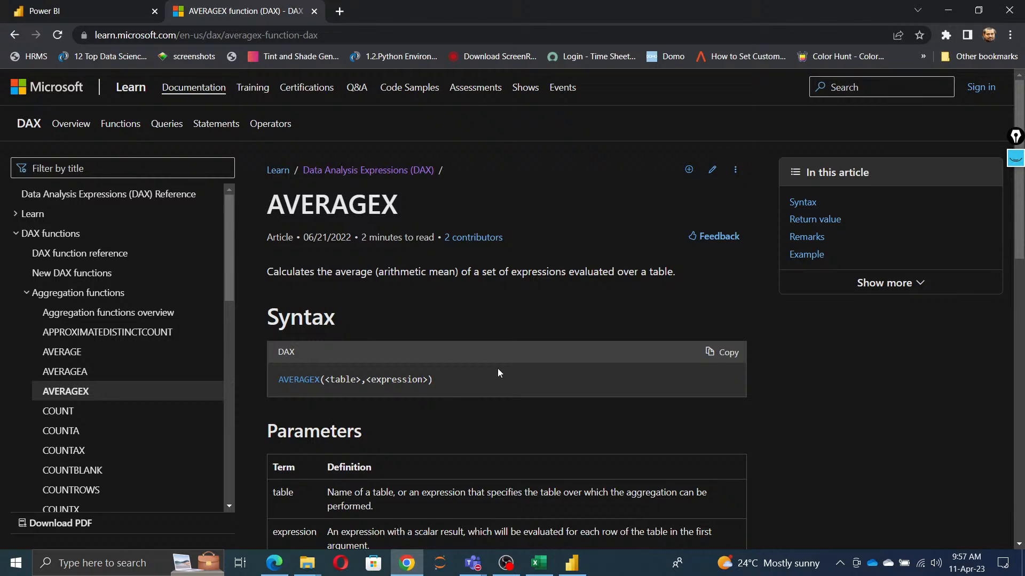
pyautogui.scroll(-3, 497, 374)
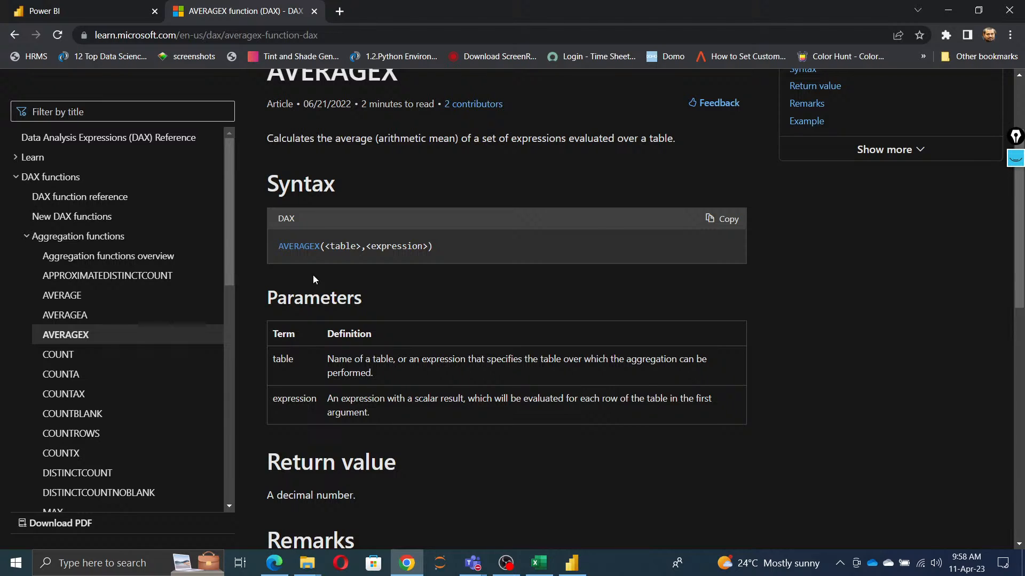
pyautogui.click(572, 563)
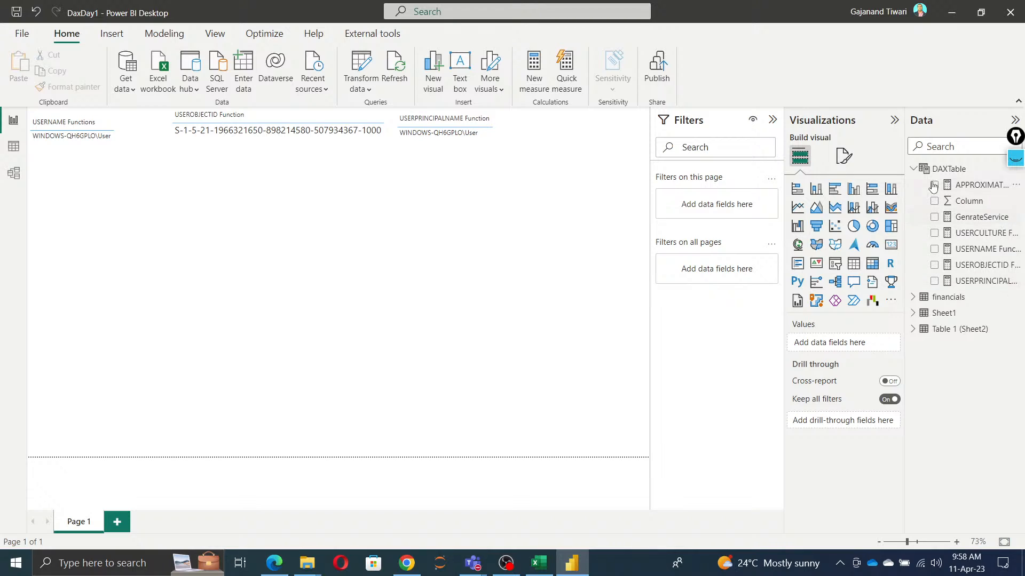
# Step: Create a measure in DAXTable with the formula AverageDAX = AVERAGE(financials[ Sales])
pyautogui.rightClick(949, 168)
pyautogui.click(923, 179)
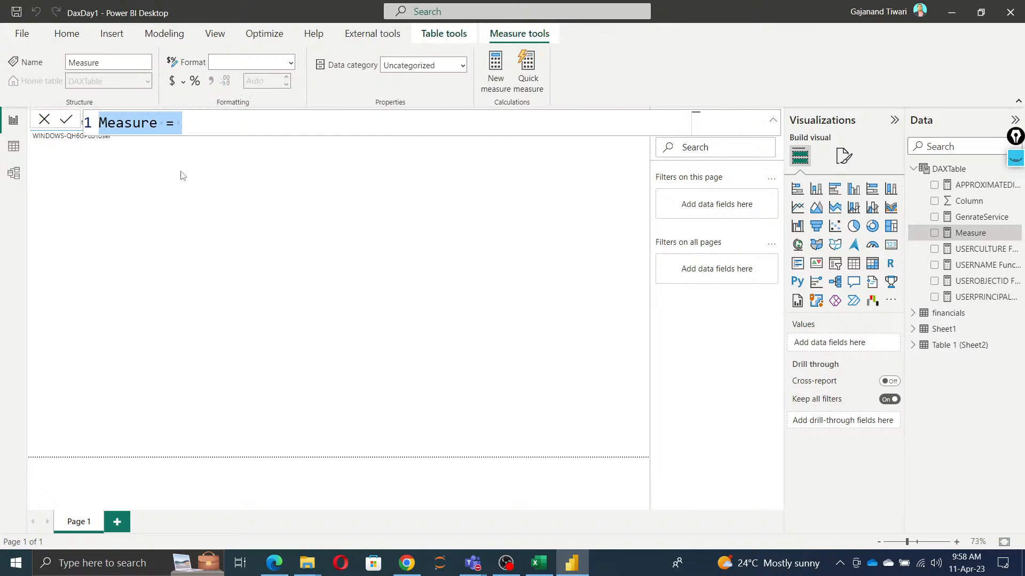
pyautogui.write('Average')
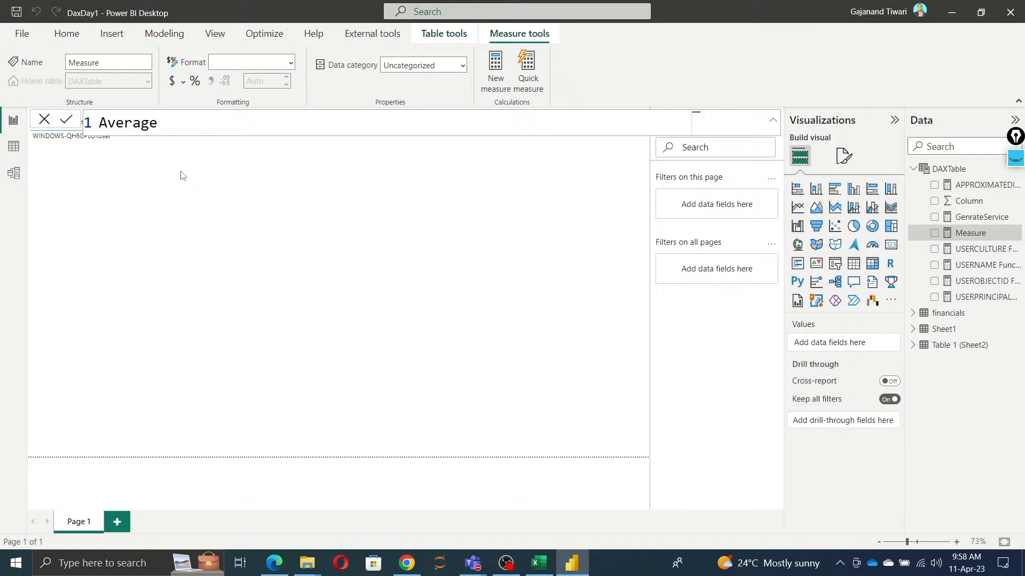
pyautogui.write('DAX = av')
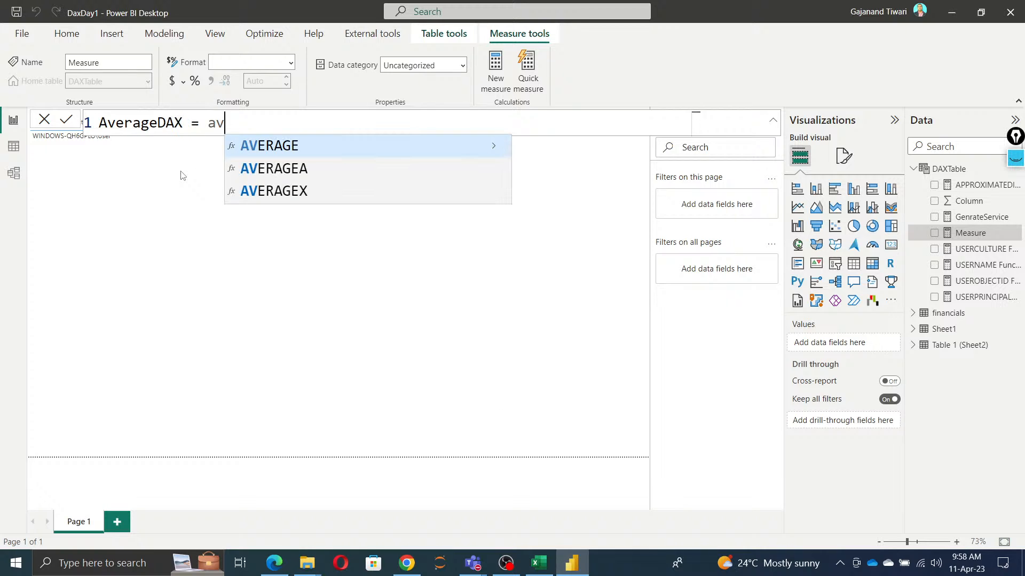
pyautogui.press('Tab')
pyautogui.write('s[ Sa')
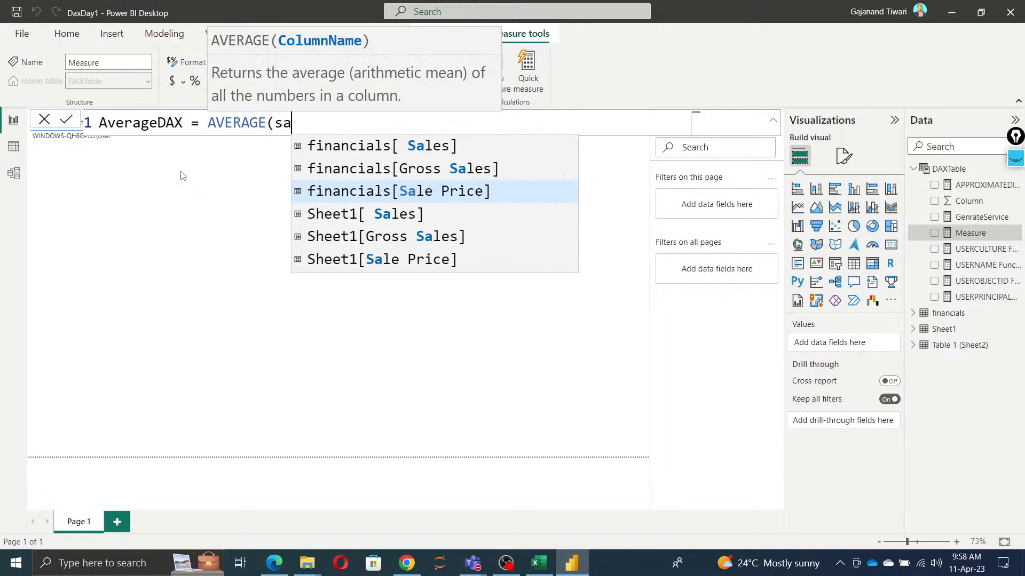
pyautogui.write('l')
pyautogui.press('Up')
pyautogui.press('Up')
pyautogui.press('Tab')
pyautogui.write(')')
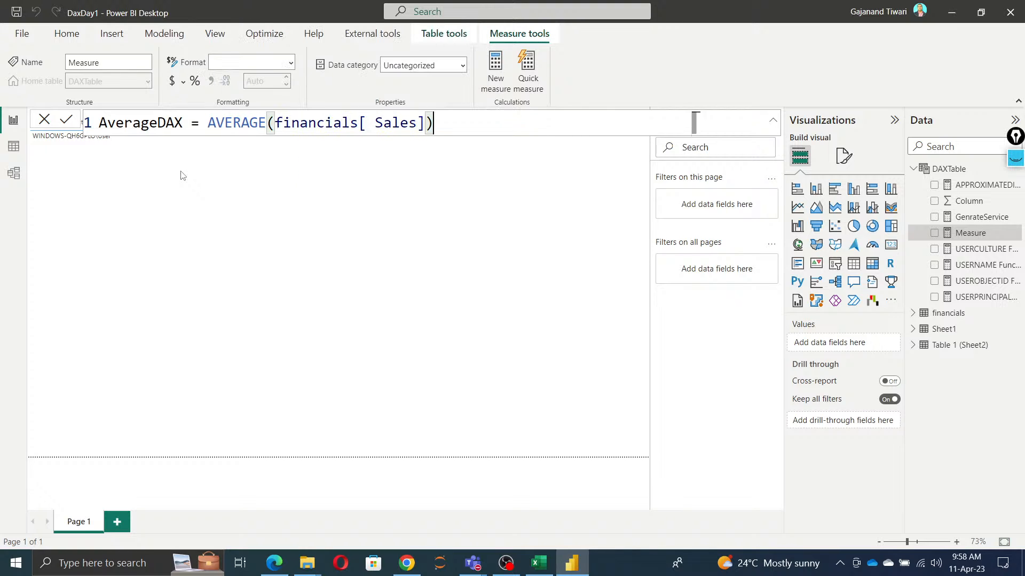
pyautogui.click(66, 119)
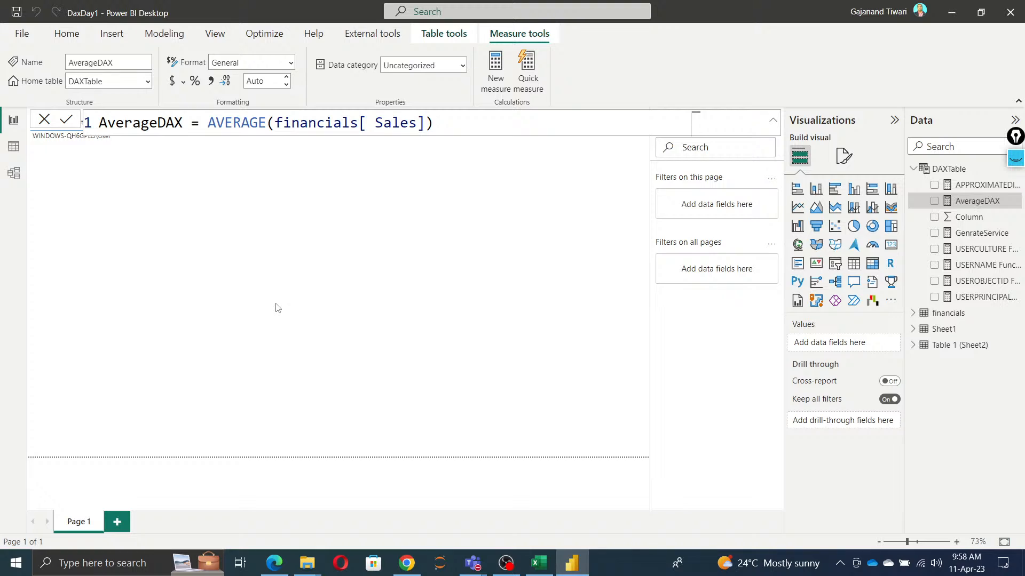
# Step: Comment out the AVERAGE expression in AverageDAX and move it to its own line
pyautogui.click(209, 121)
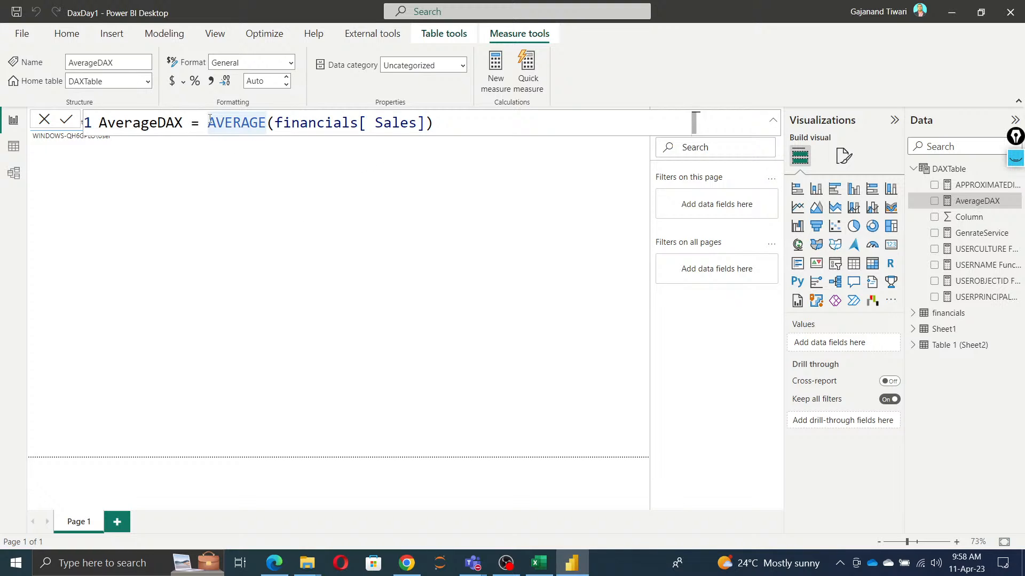
pyautogui.write('--')
pyautogui.hotkey('shift', 'Return')
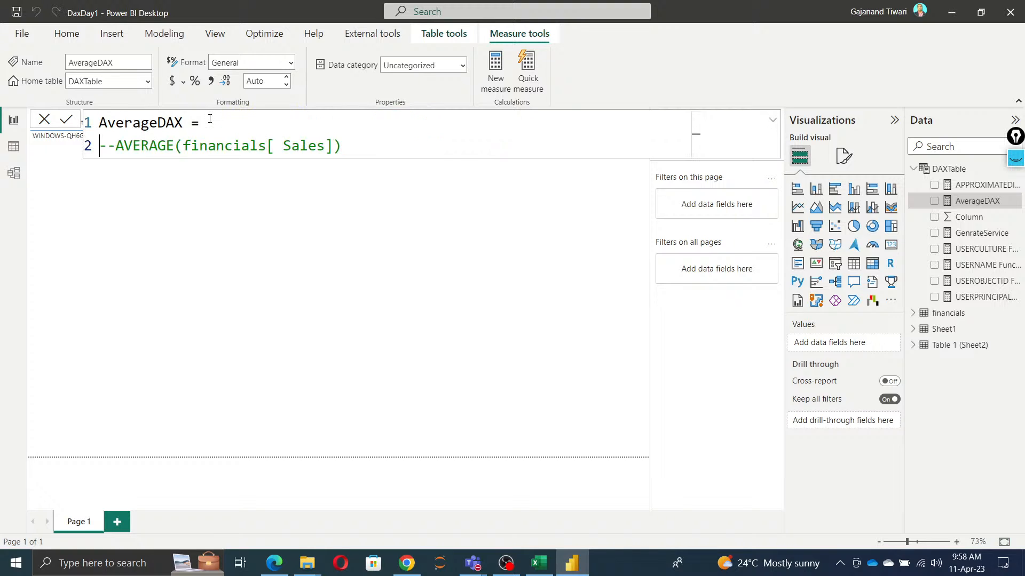
# Step: Enter AVERAGEA(financials[ Sales]) as the AverageDAX expression above the commented line
pyautogui.click(260, 122)
pyautogui.write('Aver')
pyautogui.press('Down')
pyautogui.press('Tab')
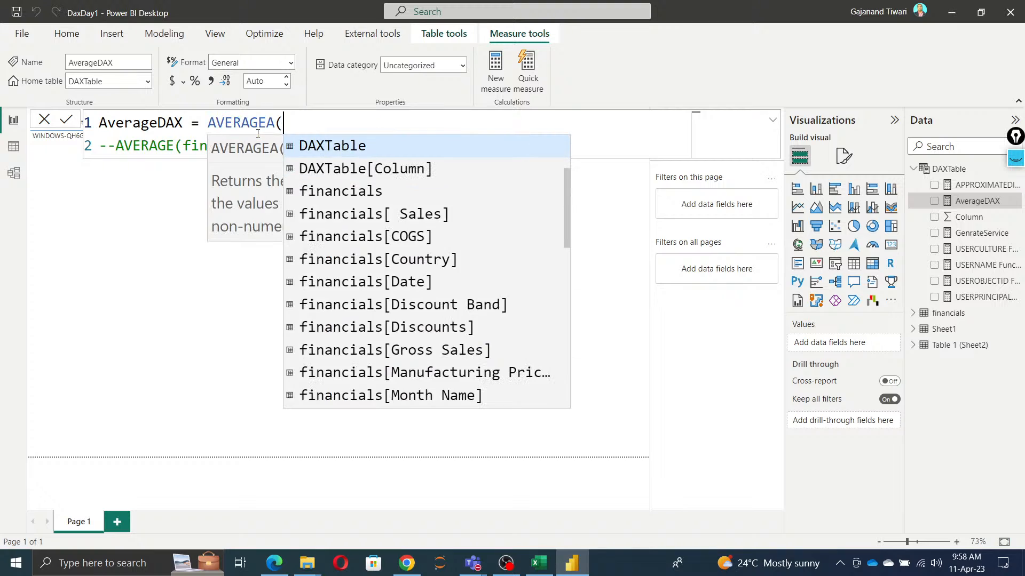
pyautogui.press('Down')
pyautogui.press('Down')
pyautogui.press('Down')
pyautogui.press('Tab')
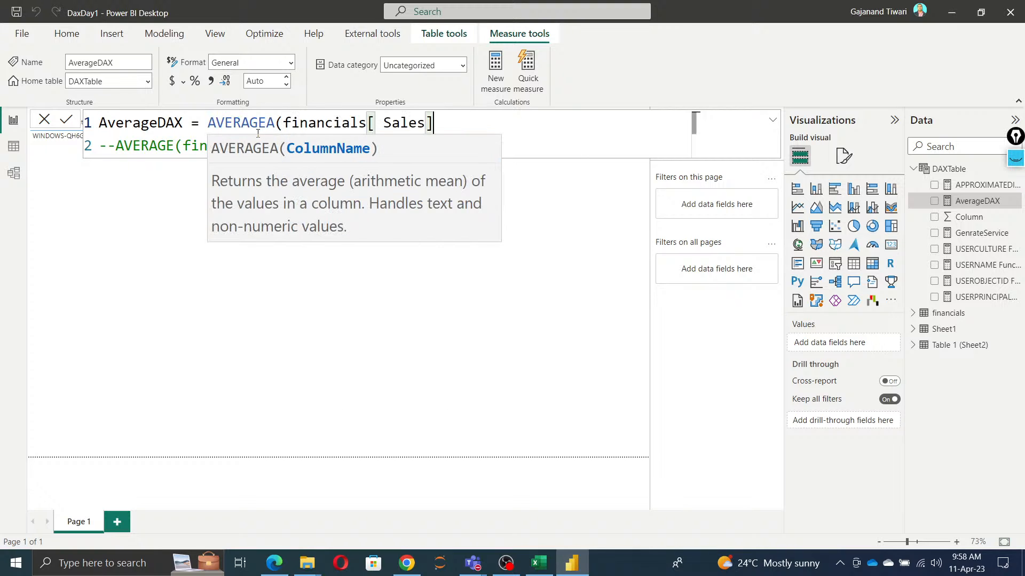
pyautogui.write(')')
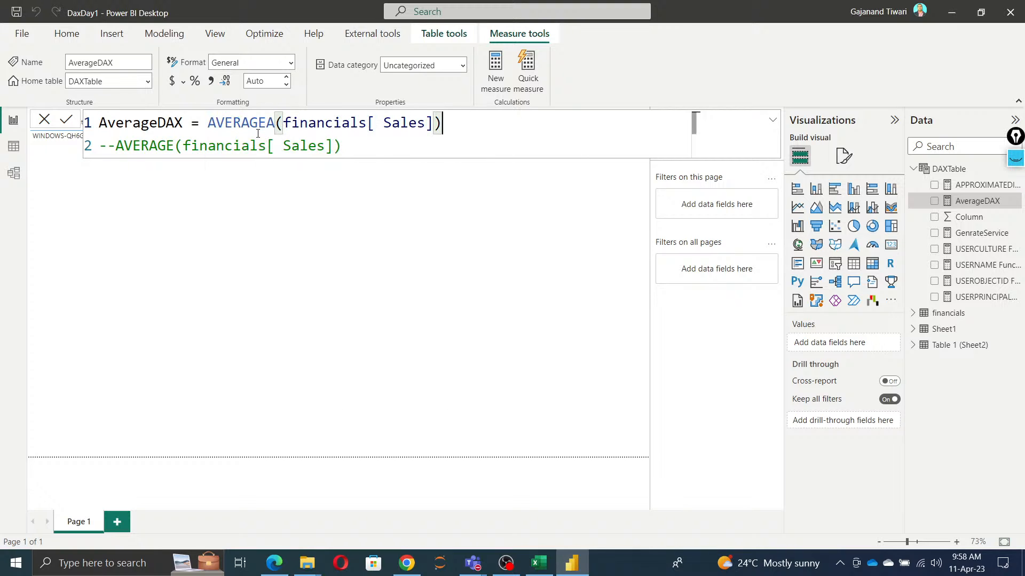
# Step: Comment out the AVERAGEA expression and place it on a separate line of the formula
pyautogui.click(209, 122)
pyautogui.write('---')
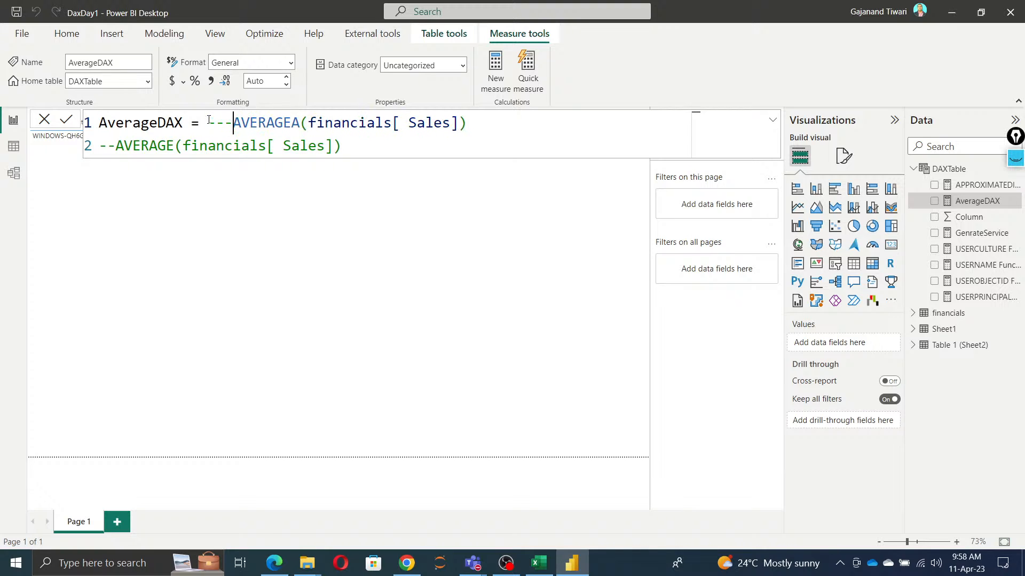
pyautogui.hotkey('shift', 'Return')
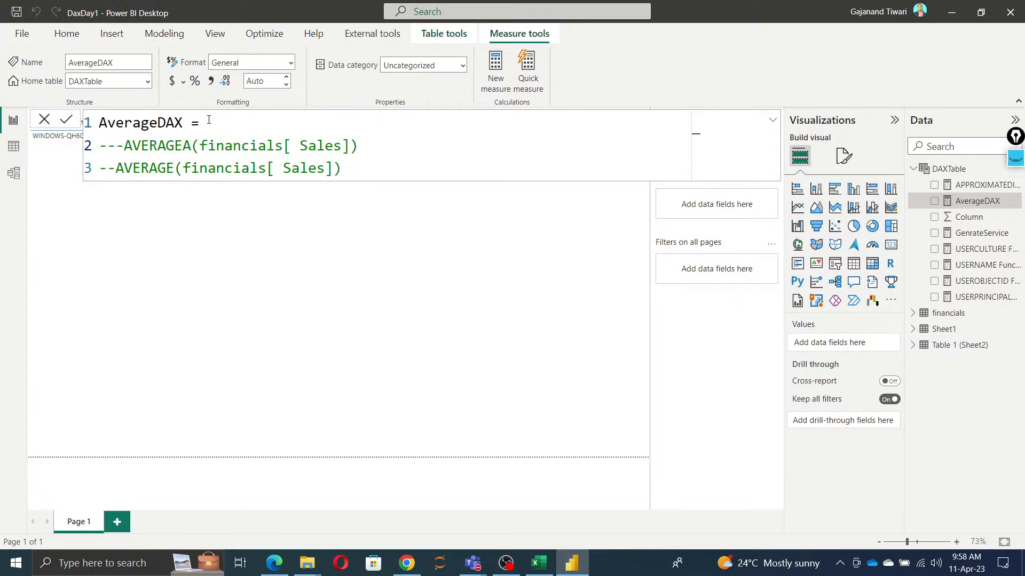
# Step: Define AverageDAX as AVERAGEX(financials,financials[ Sales]) above the commented lines and commit the formula
pyautogui.write('av')
pyautogui.press('Down')
pyautogui.press('Down')
pyautogui.press('Tab')
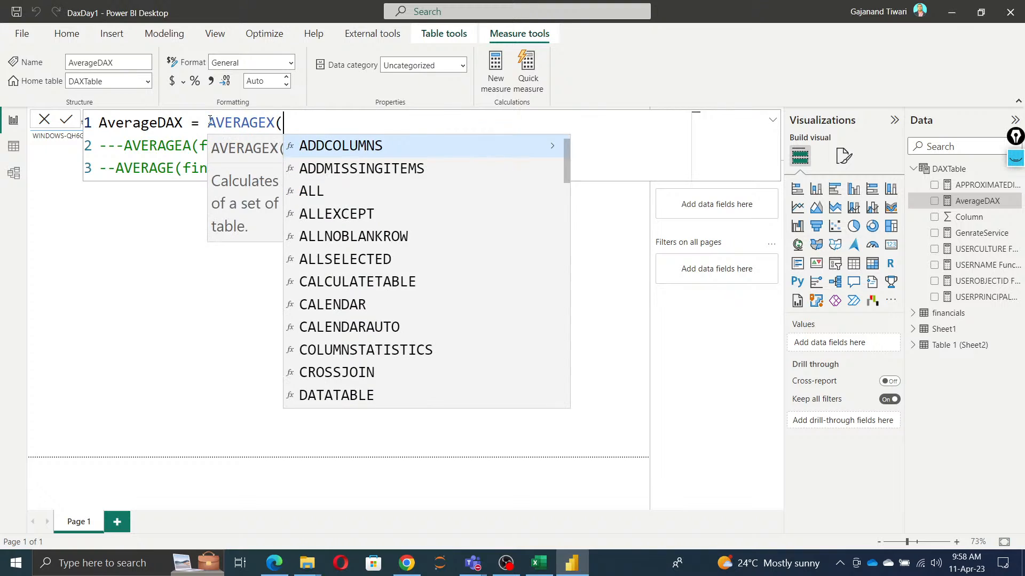
pyautogui.write('fin')
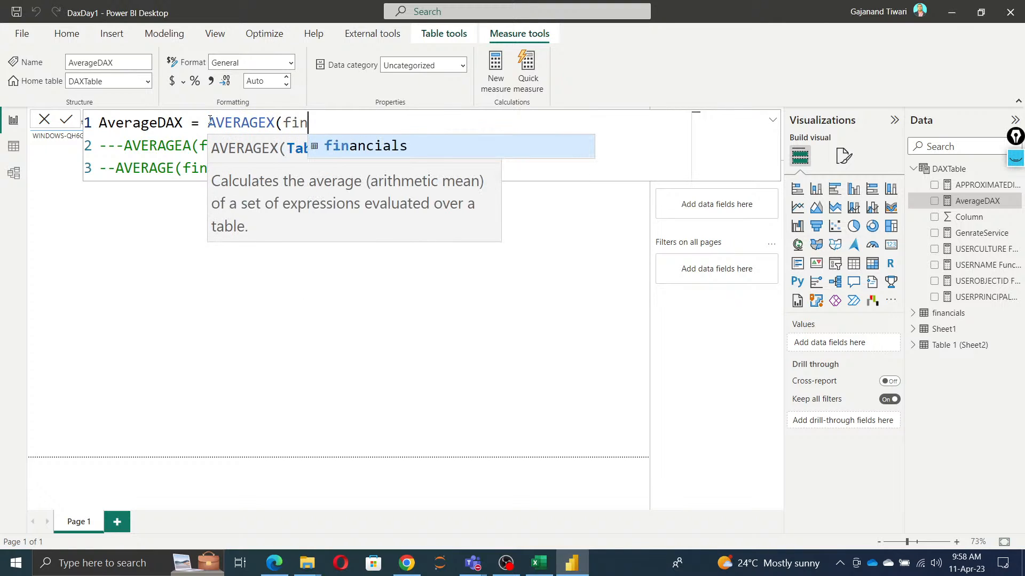
pyautogui.press('Tab')
pyautogui.write(',sal')
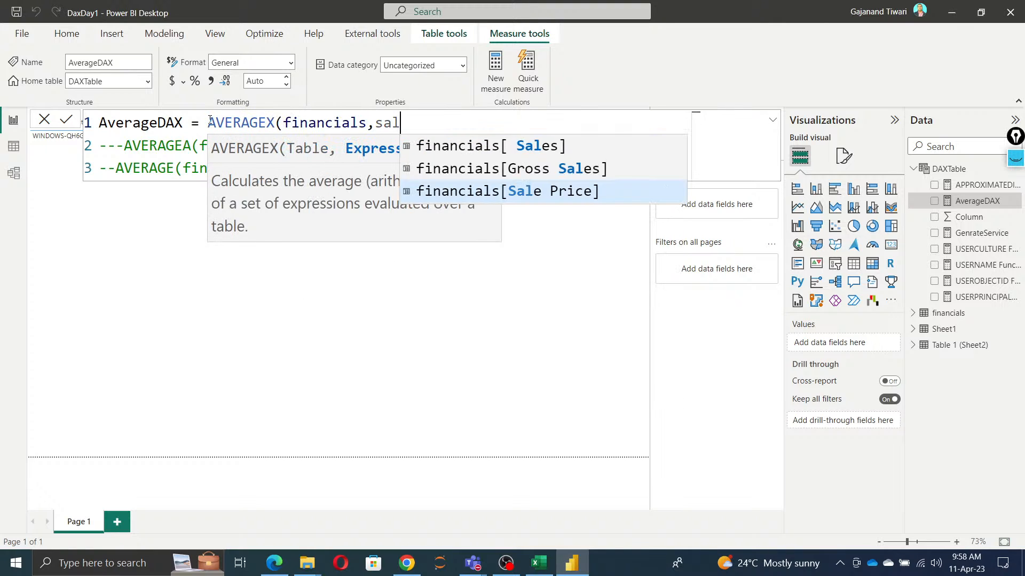
pyautogui.press('Up')
pyautogui.press('Up')
pyautogui.press('Tab')
pyautogui.write(')')
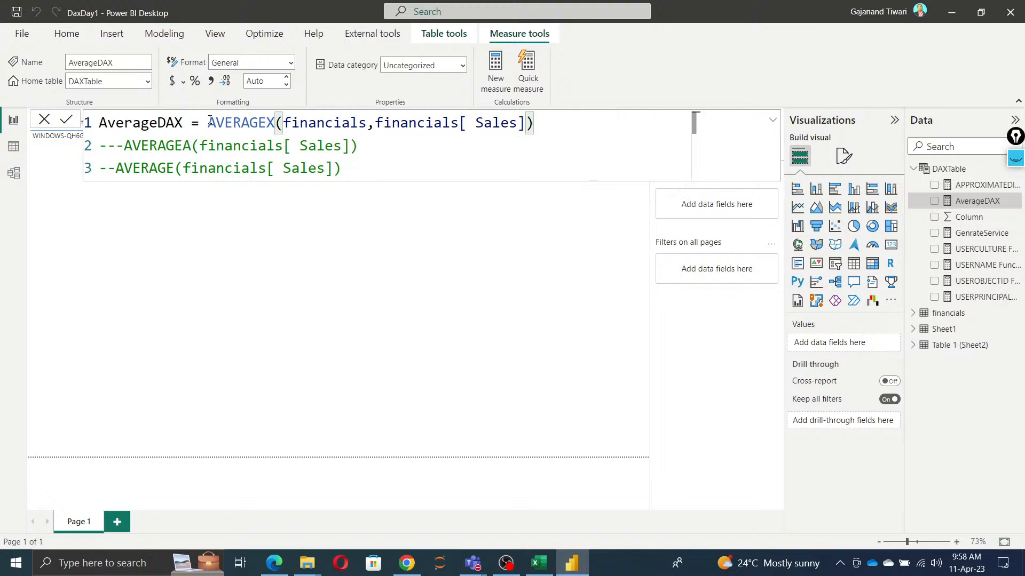
pyautogui.click(66, 120)
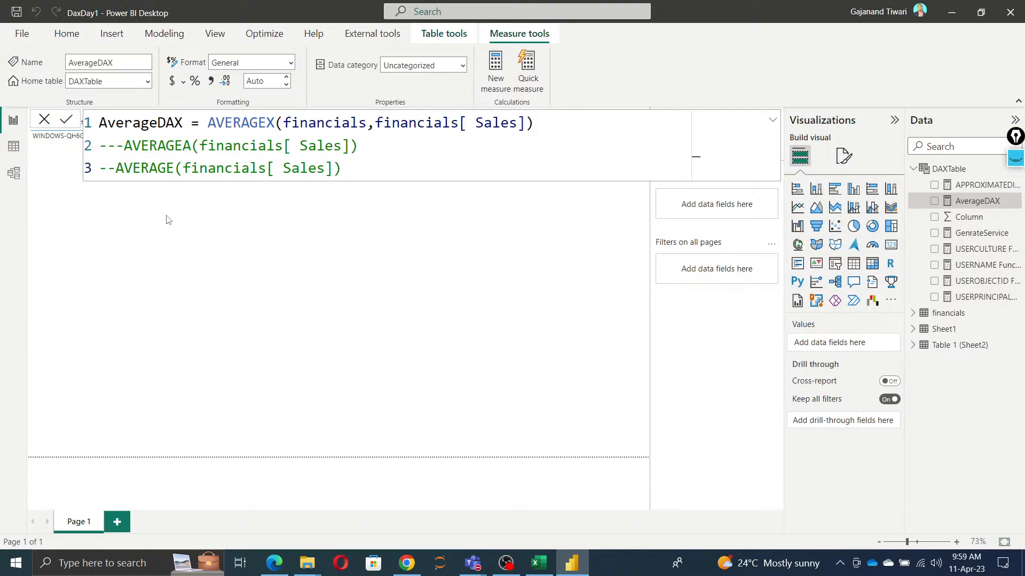
# Step: Plot AverageDAX by the financials Country field in a widened column chart, and save the report
pyautogui.click(336, 337)
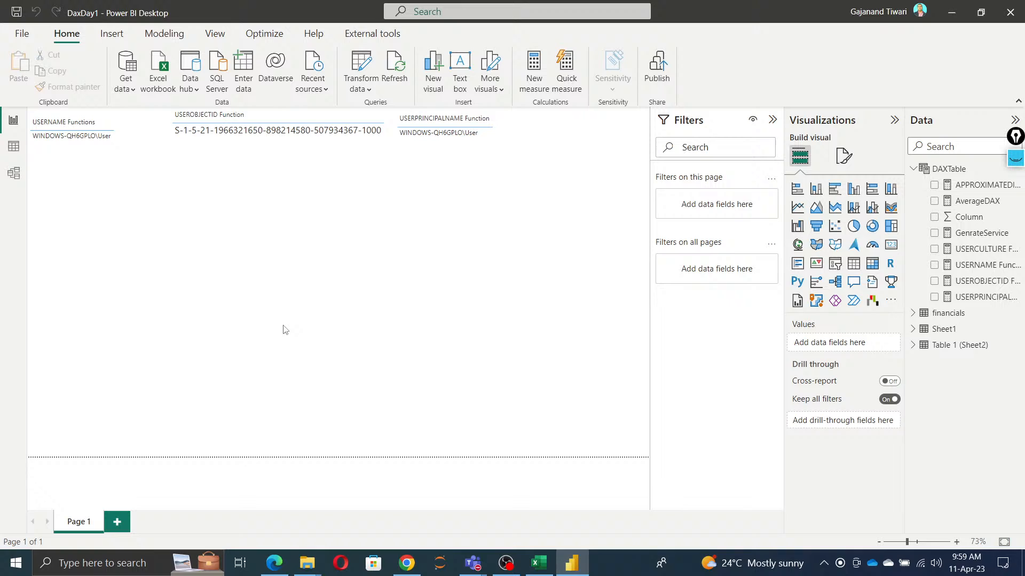
pyautogui.click(934, 201)
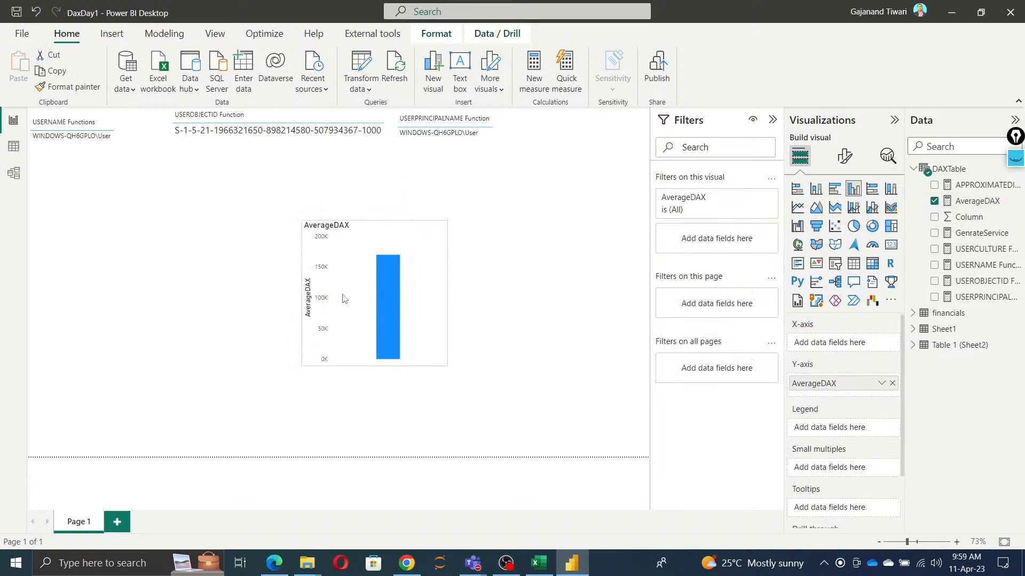
pyautogui.click(913, 313)
pyautogui.click(935, 362)
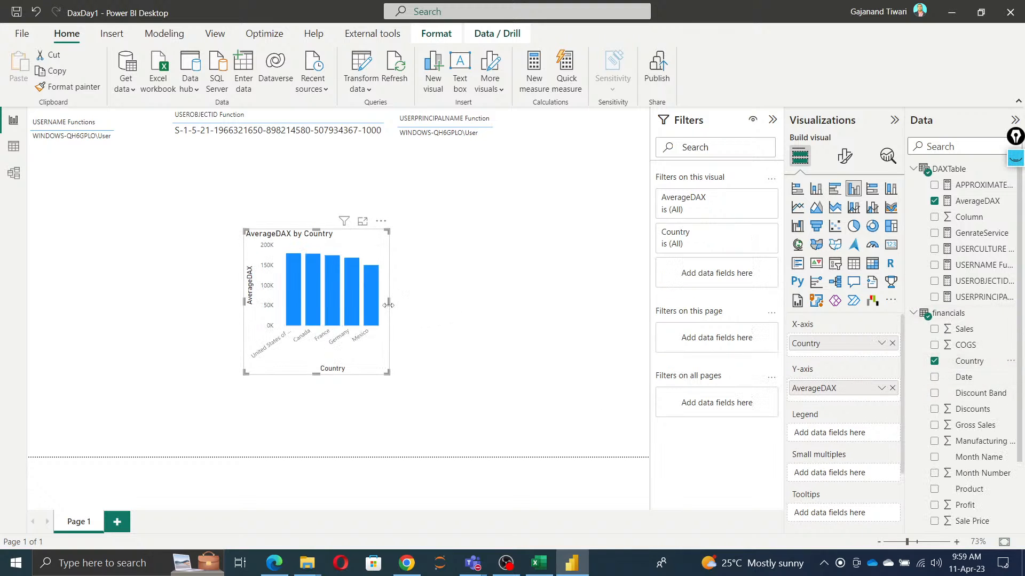
pyautogui.moveTo(388, 305); pyautogui.dragTo(565, 307)
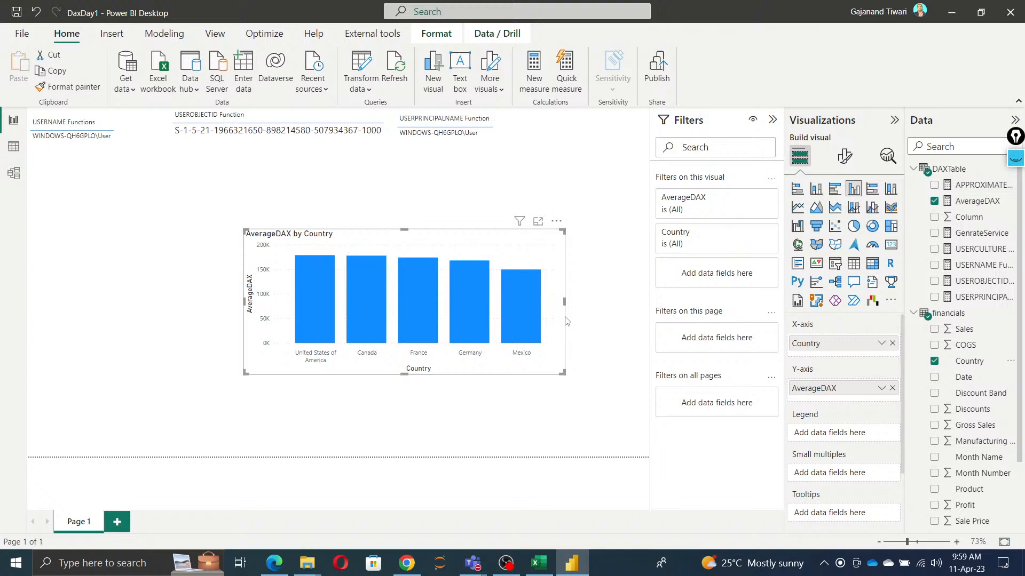
pyautogui.click(16, 10)
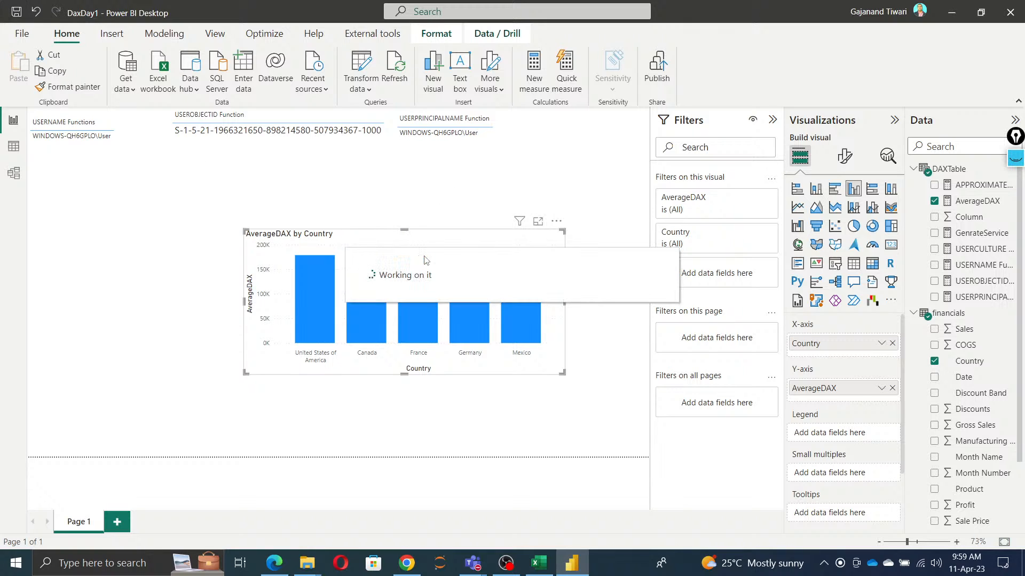
# Step: Switch to the DAX documentation in Chrome, skim the COUNT article, and return to Power BI Desktop
pyautogui.hotkey('alt', 'Tab')
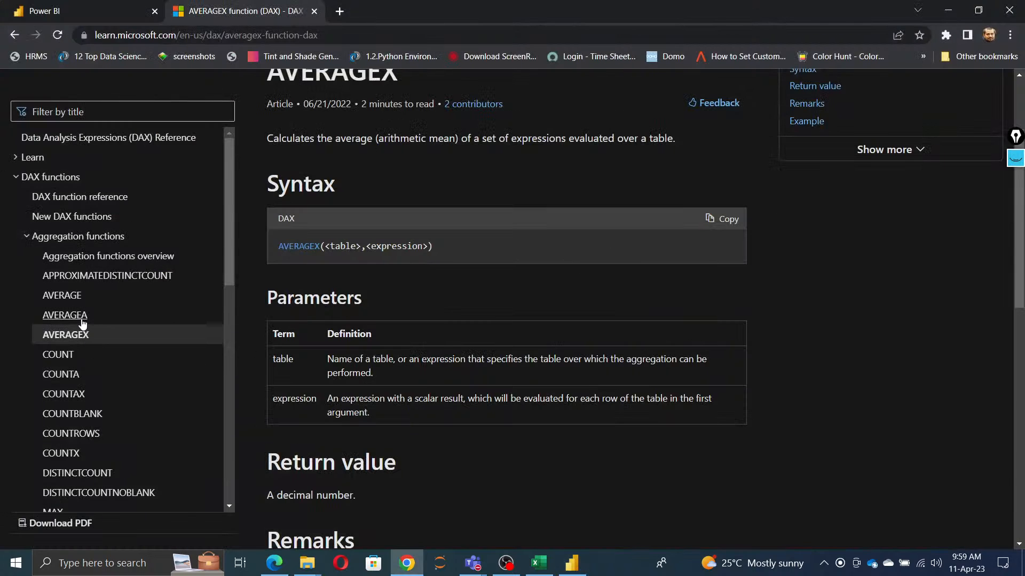
pyautogui.scroll(-2, 113, 359)
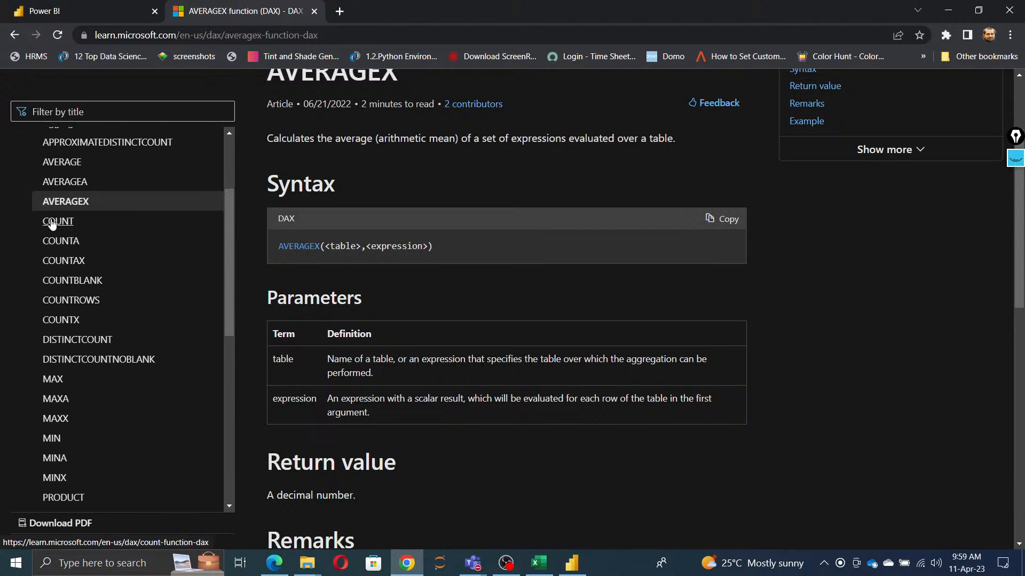
pyautogui.click(51, 222)
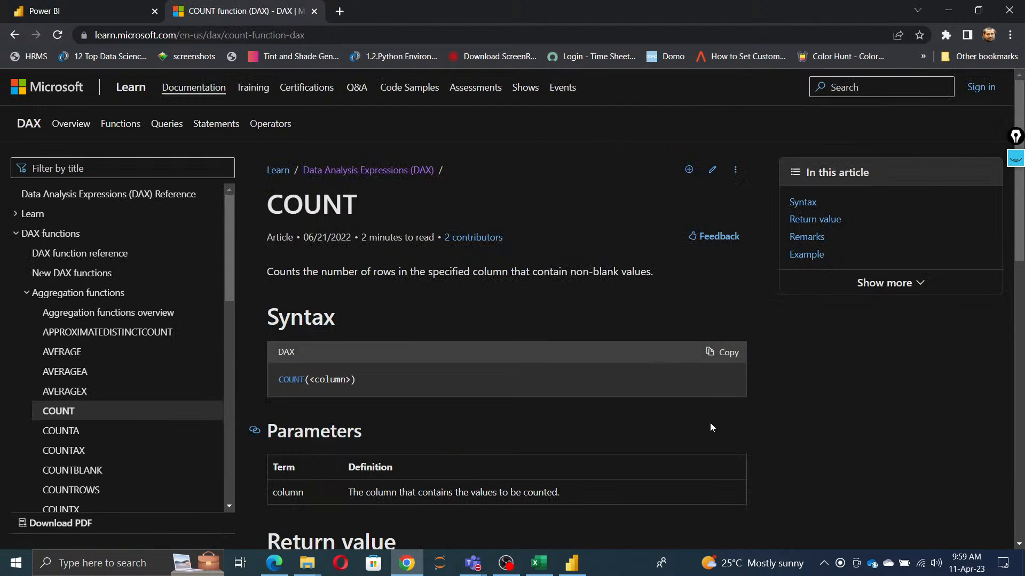
pyautogui.scroll(-2, 696, 421)
pyautogui.hotkey('alt', 'Tab')
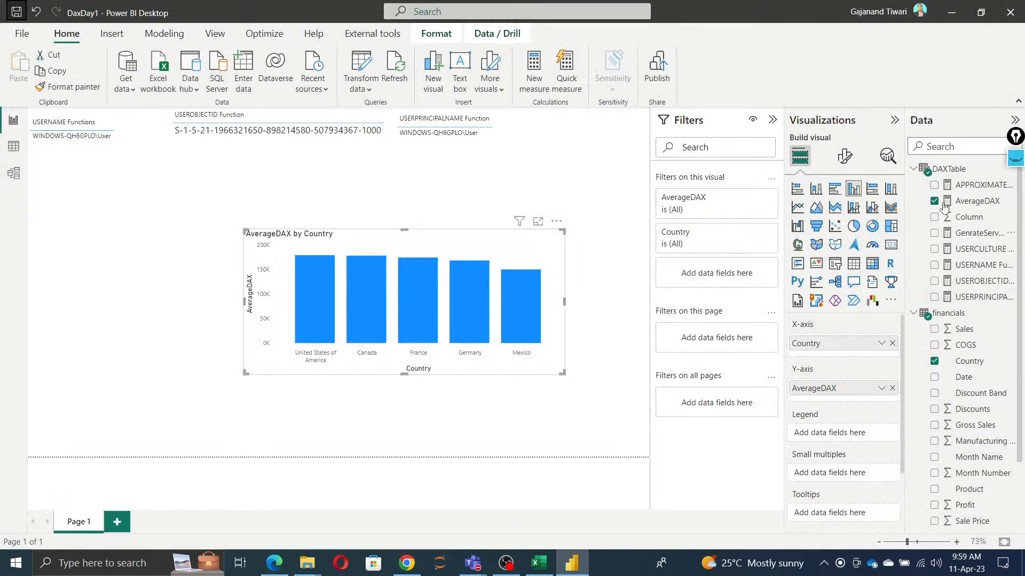
# Step: Start a new measure in DAXTable and name it Countdax
pyautogui.rightClick(932, 173)
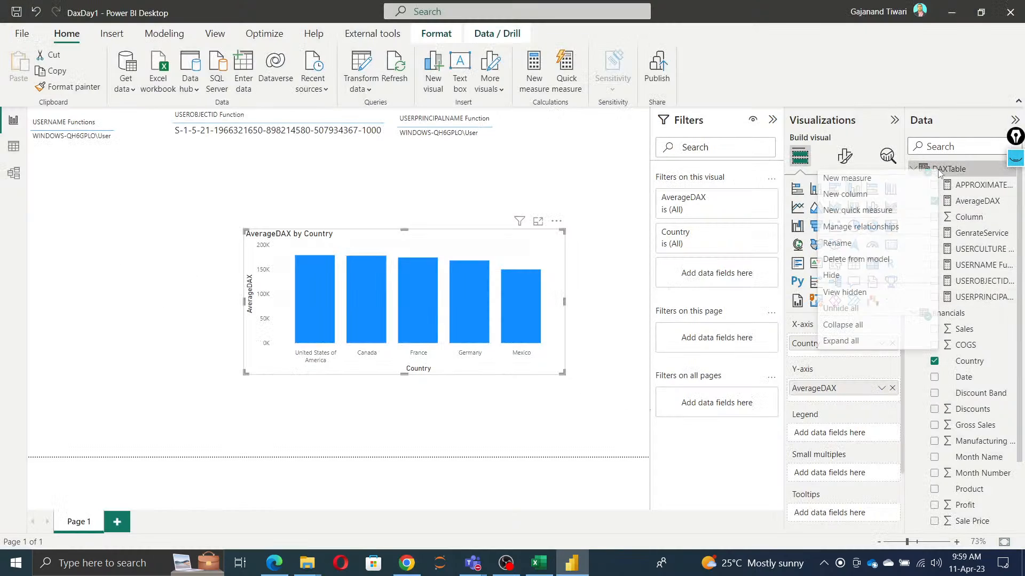
pyautogui.click(892, 182)
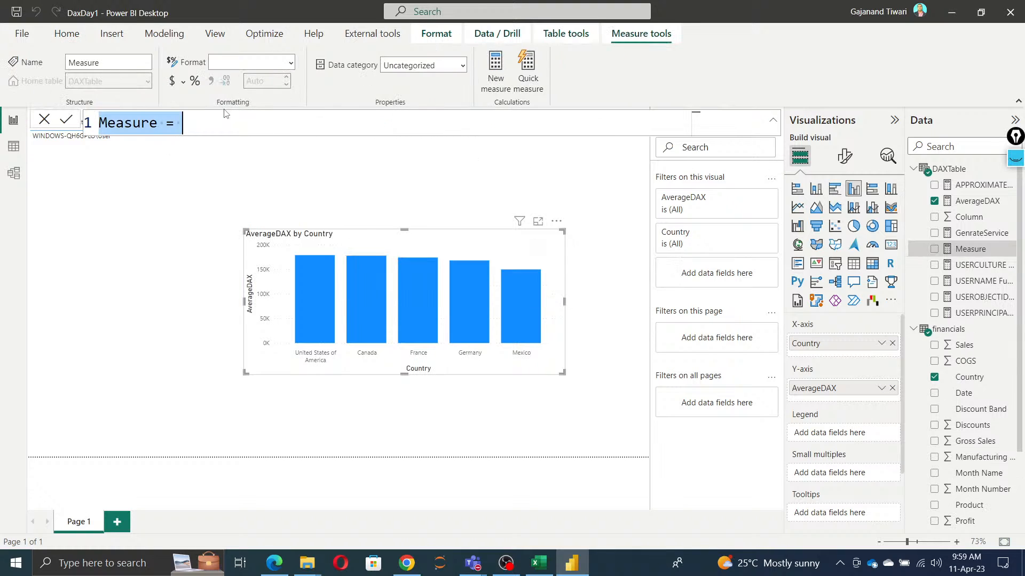
pyautogui.write('Clunt')
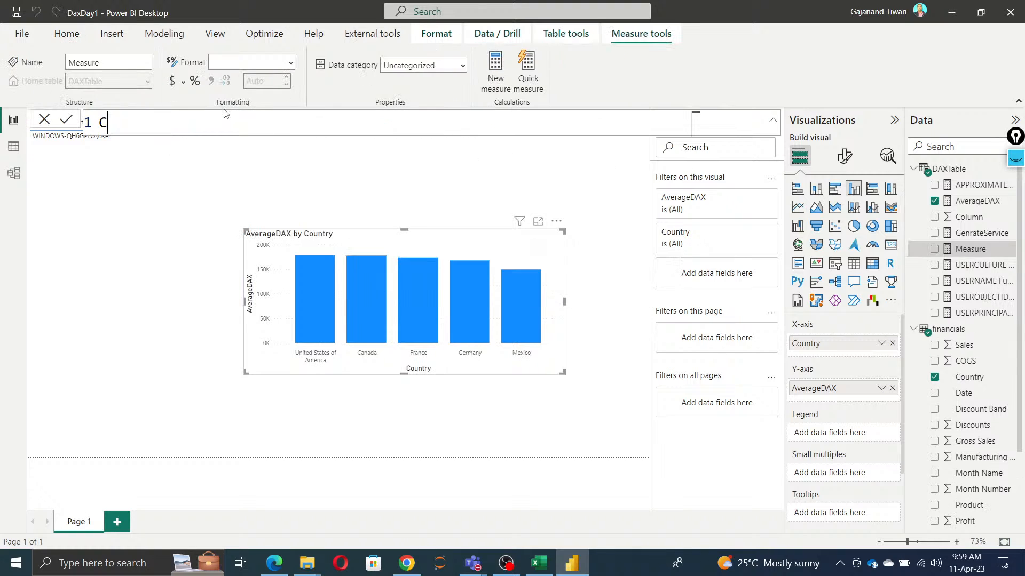
pyautogui.press('BackSpace')
pyautogui.press('BackSpace')
pyautogui.write('ntdax')
pyautogui.press('Left')
pyautogui.press('Left')
pyautogui.press('Left')
pyautogui.press('Left')
pyautogui.press('Left')
pyautogui.press('BackSpace')
pyautogui.write('o')
pyautogui.press('Right')
pyautogui.press('Right')
pyautogui.press('Right')
pyautogui.press('Right')
pyautogui.press('Right')
pyautogui.press('Right')
pyautogui.write('=')
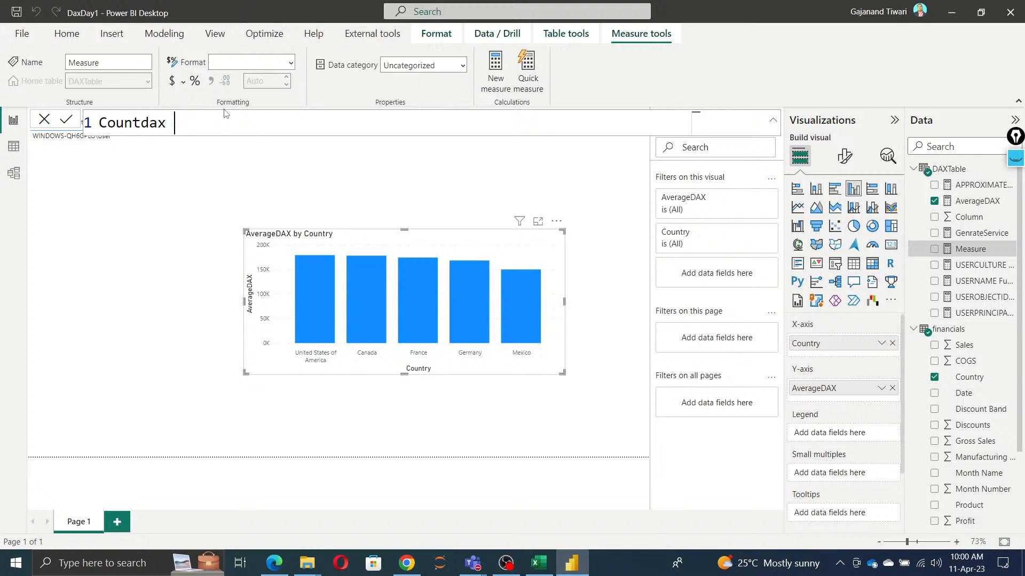
pyautogui.write(' cou')
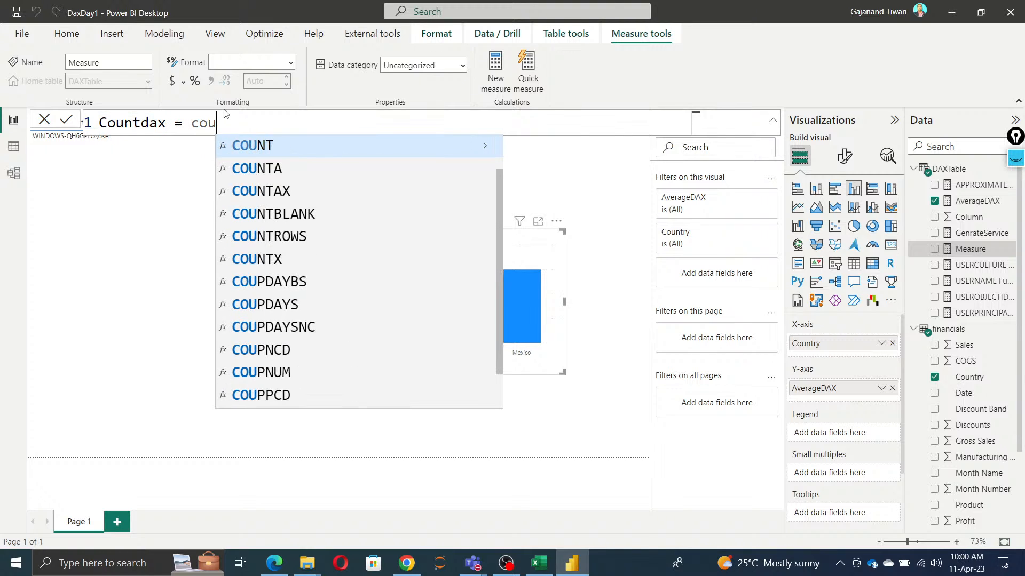
# Step: Define the Countdax measure as COUNT(financials[Country])
pyautogui.press('Tab')
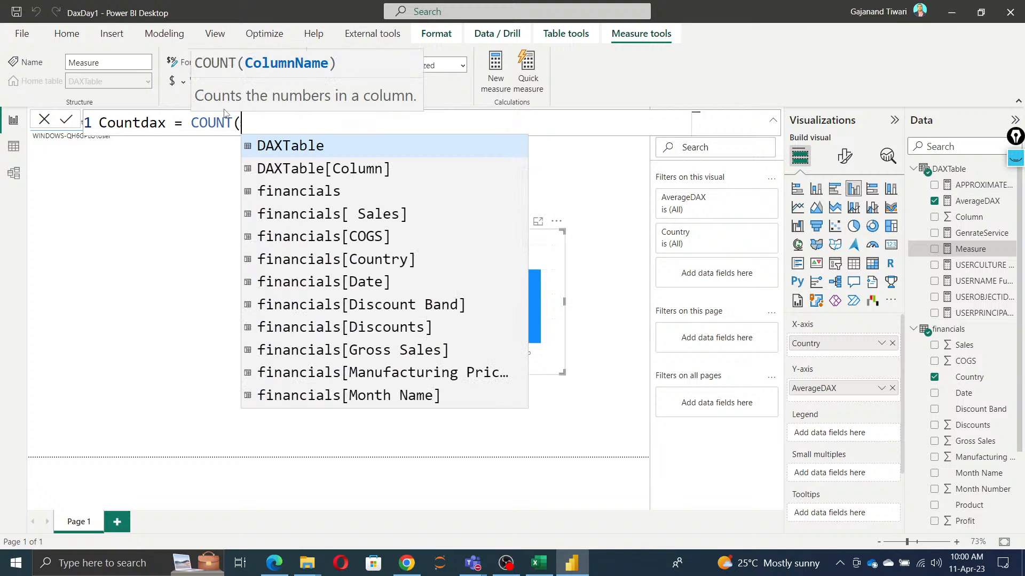
pyautogui.press('Down')
pyautogui.press('Down')
pyautogui.press('Down')
pyautogui.press('Down')
pyautogui.press('Down')
pyautogui.press('Tab')
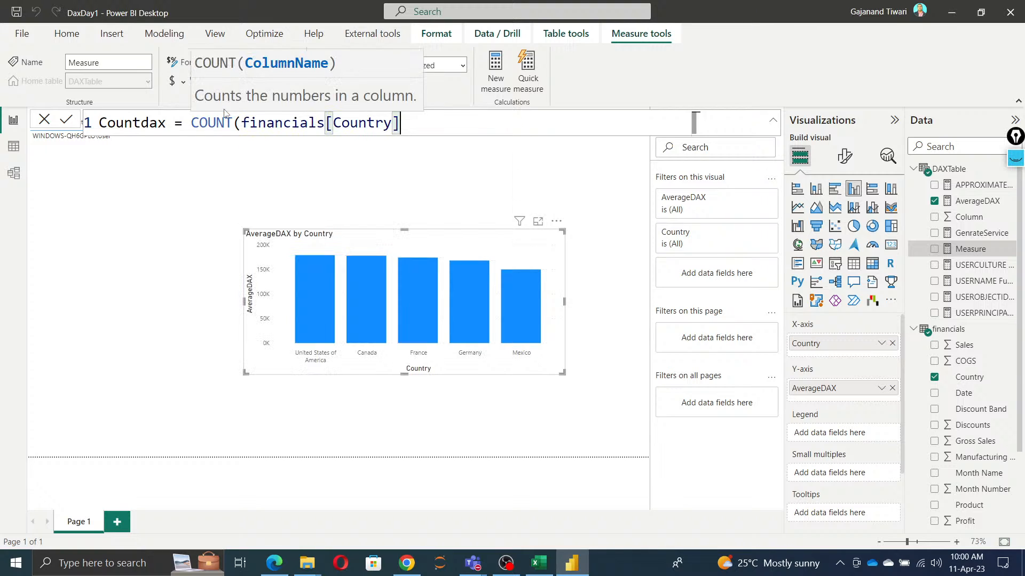
pyautogui.write(')')
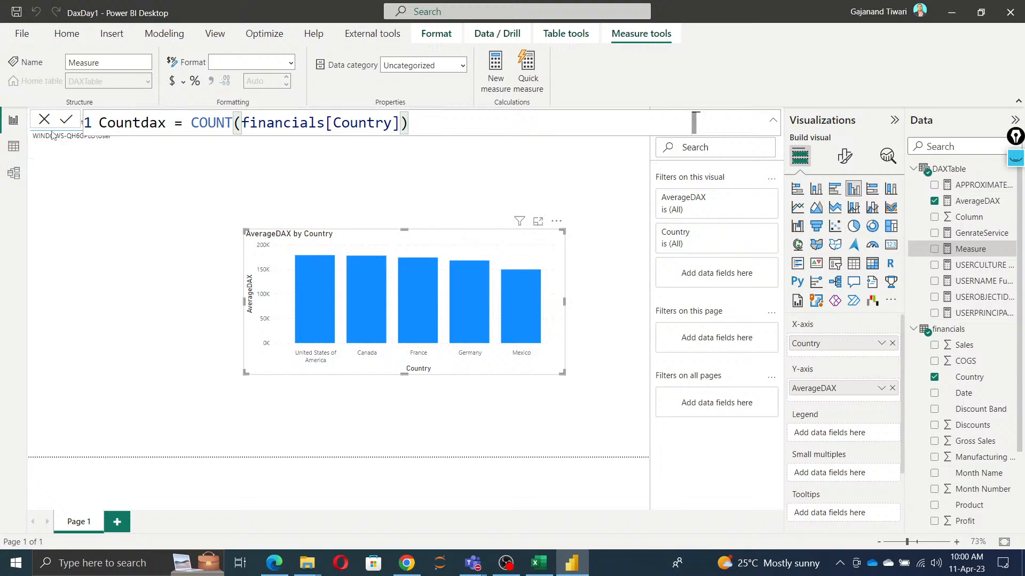
# Step: Comment out the COUNT expression on its own line below the measure name and enlarge the formula text
pyautogui.click(191, 119)
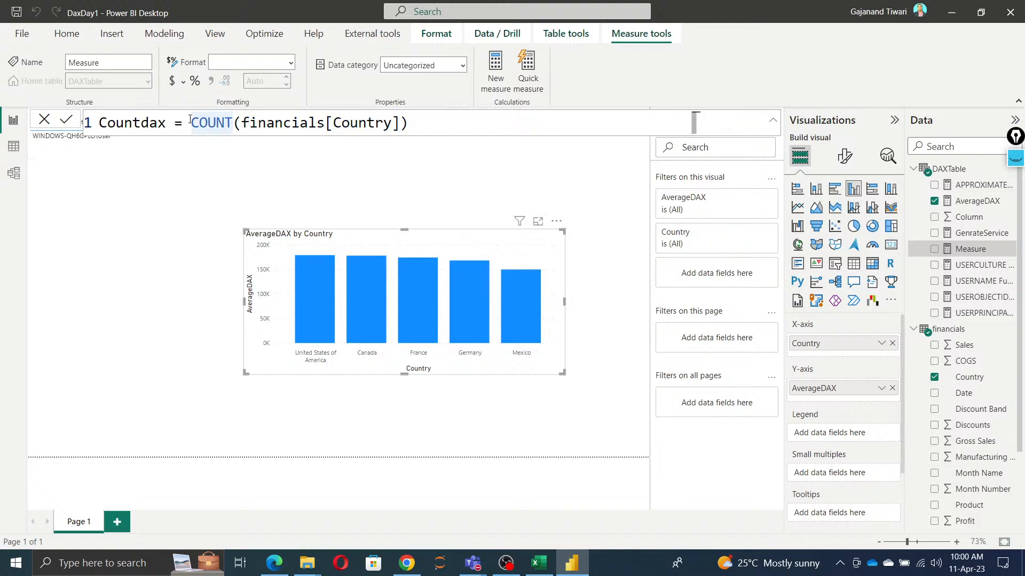
pyautogui.write('--')
pyautogui.click(191, 120)
pyautogui.hotkey('shift', 'Return')
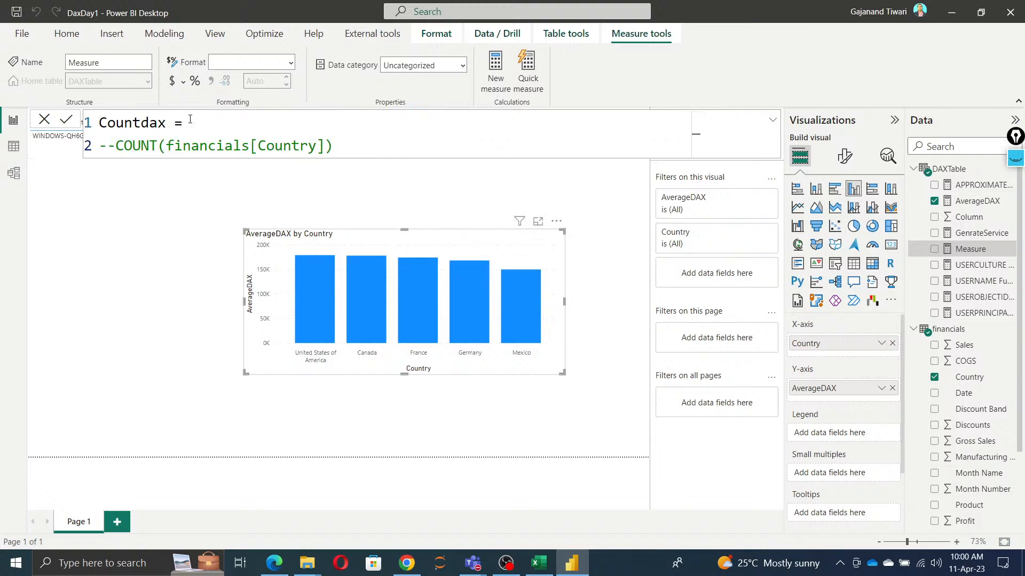
pyautogui.click(190, 119)
pyautogui.scroll(2, 190, 119)
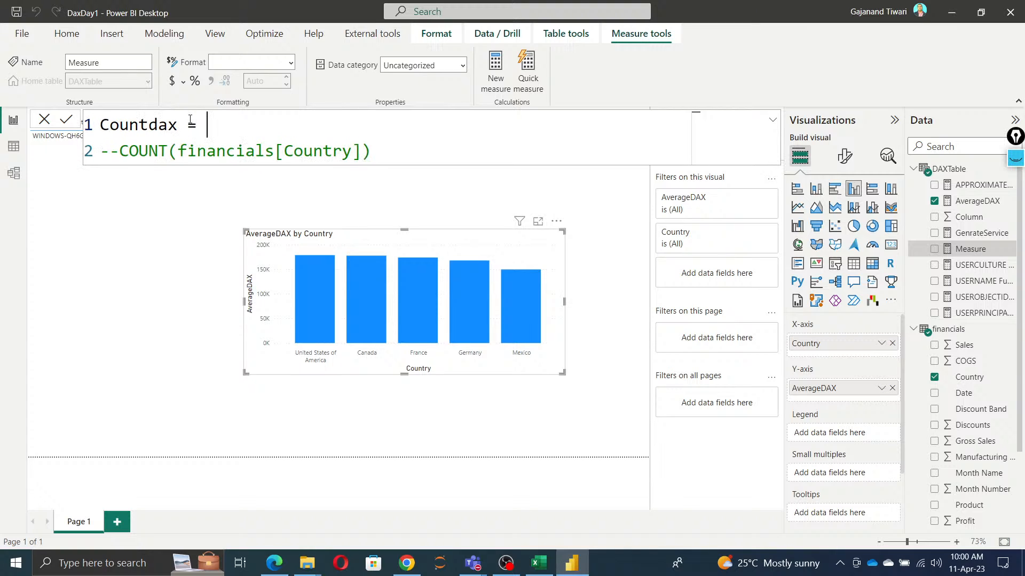
pyautogui.scroll(1, 190, 119)
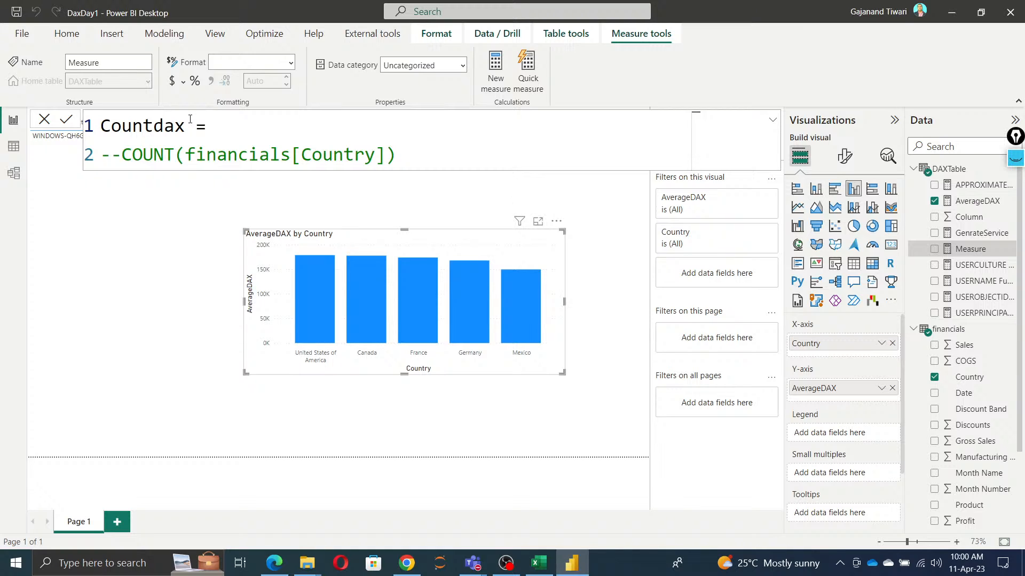
# Step: Leave one blank line between the Countdax name and the commented COUNT expression
pyautogui.hotkey('shift', 'Return')
pyautogui.hotkey('shift', 'Return')
pyautogui.hotkey('shift', 'Return')
pyautogui.press('Up')
pyautogui.press('Up')
pyautogui.press('Up')
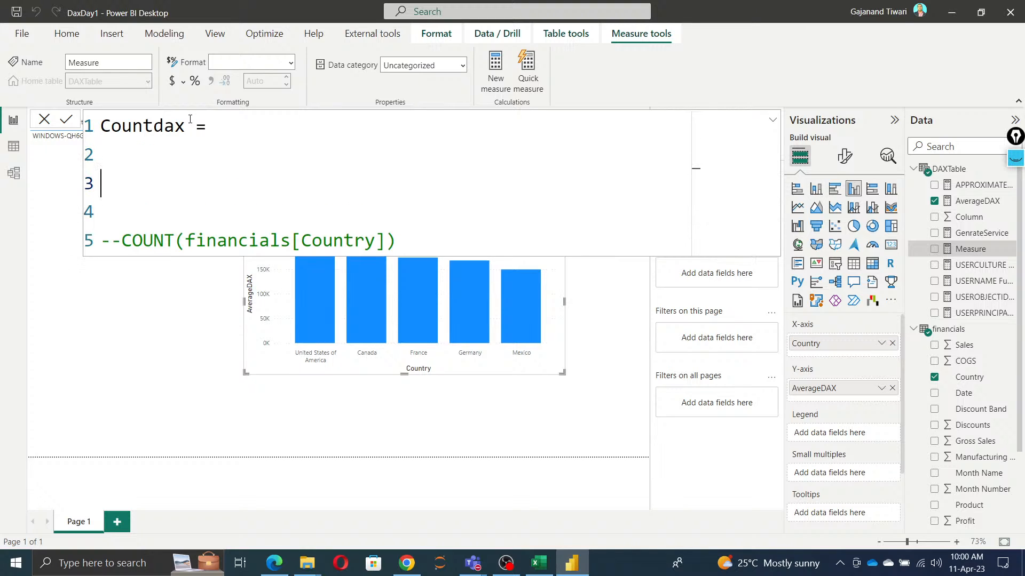
pyautogui.press('Down')
pyautogui.press('Down')
pyautogui.press('Down')
pyautogui.press('BackSpace')
pyautogui.press('BackSpace')
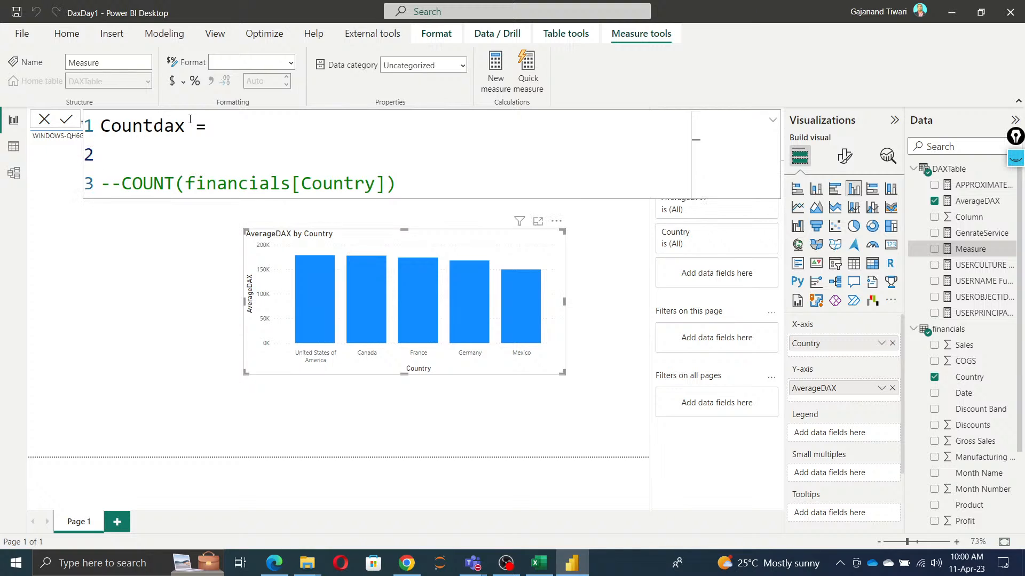
# Step: Write COUNTA(financials[Country]) on the blank line above the COUNT comment and comment it out with --
pyautogui.write('cont')
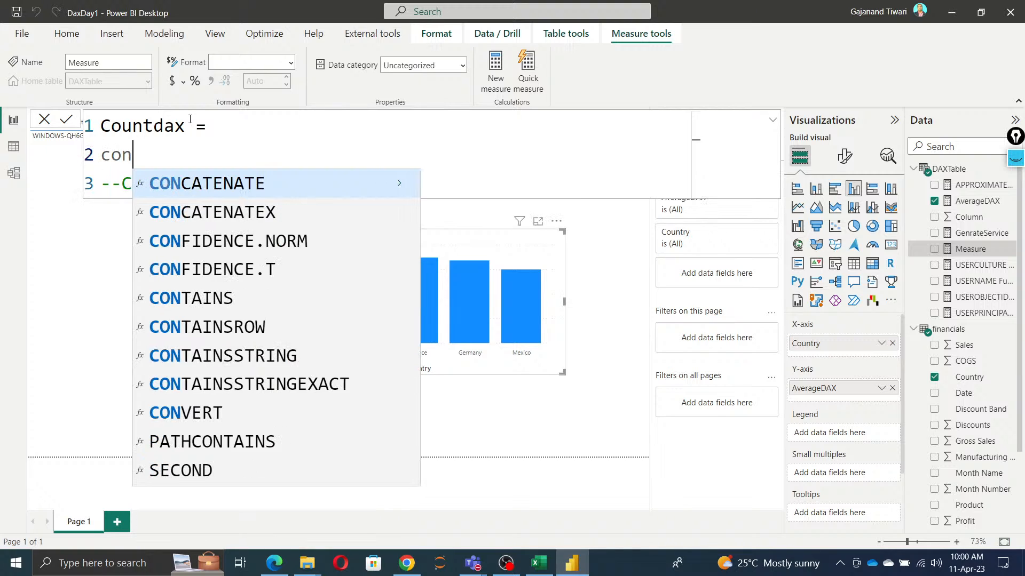
pyautogui.press('BackSpace')
pyautogui.press('BackSpace')
pyautogui.write('unt')
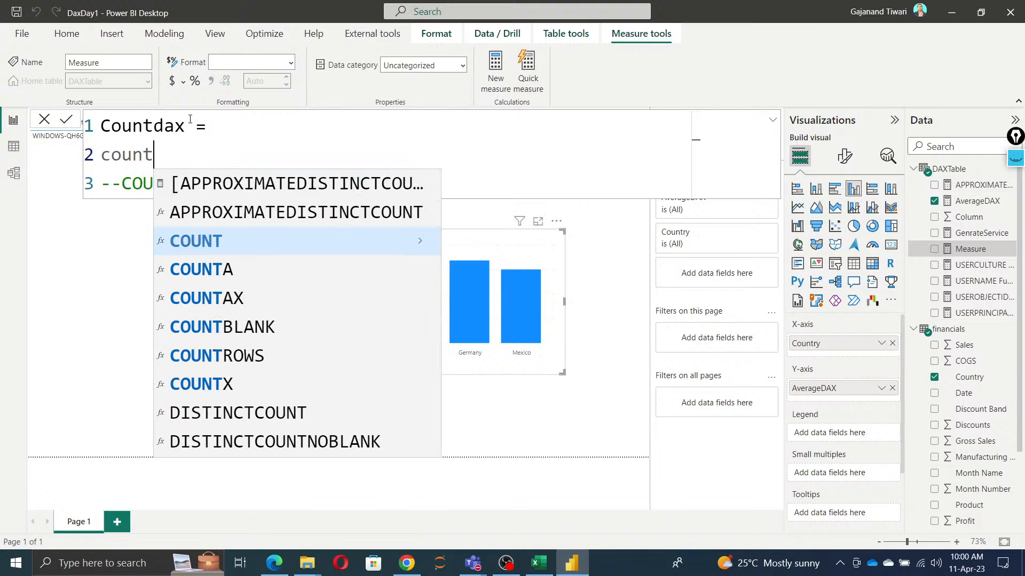
pyautogui.press('Down')
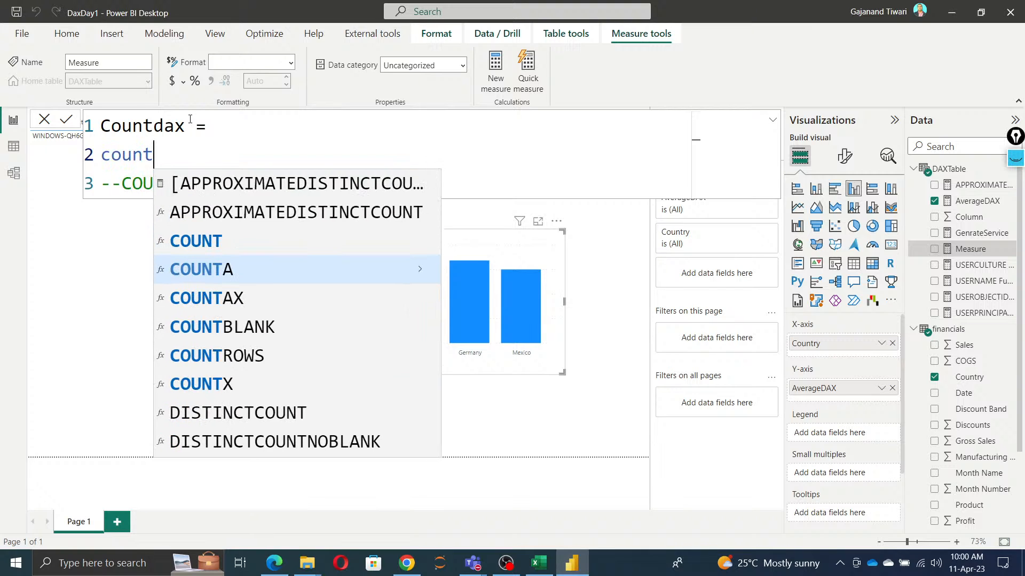
pyautogui.press('Tab')
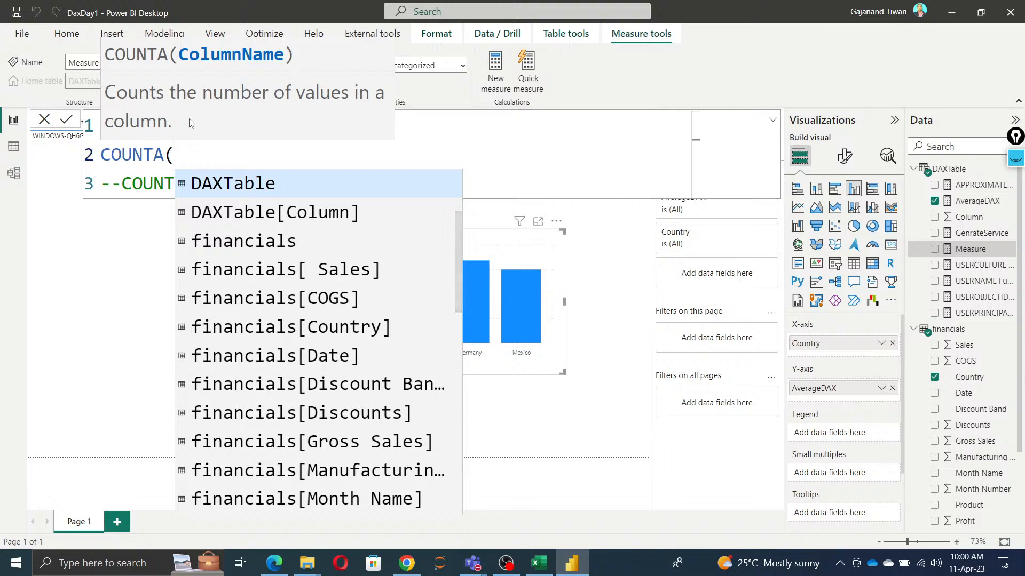
pyautogui.press('Down')
pyautogui.press('Down')
pyautogui.press('Down')
pyautogui.press('Down')
pyautogui.press('Down')
pyautogui.press('Tab')
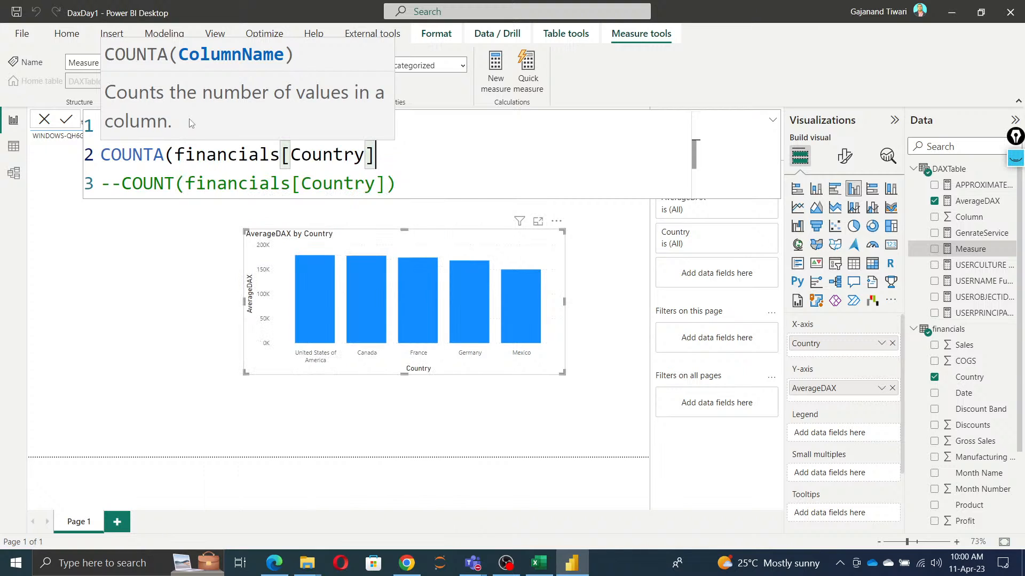
pyautogui.write(')')
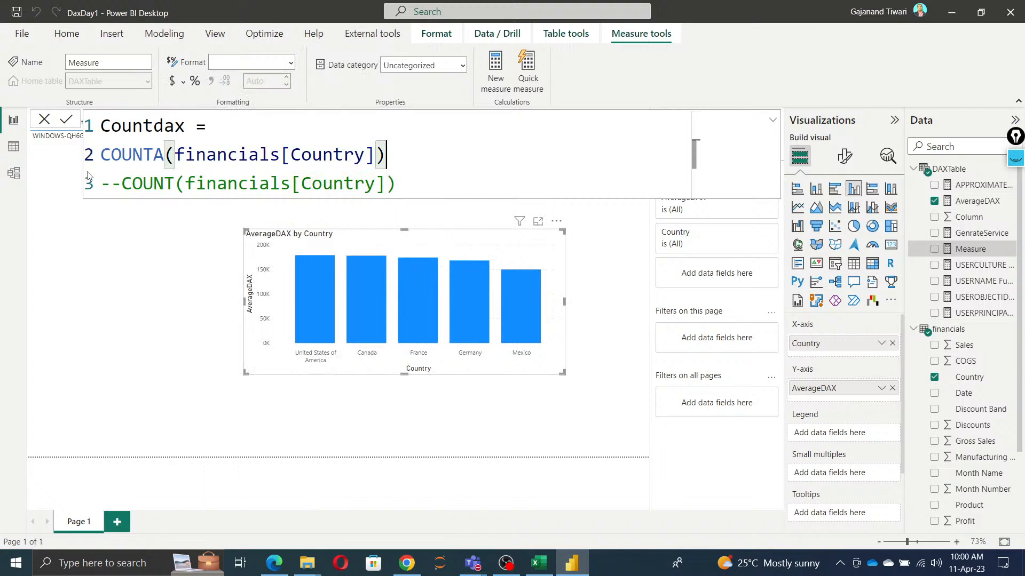
pyautogui.click(101, 154)
pyautogui.write('--')
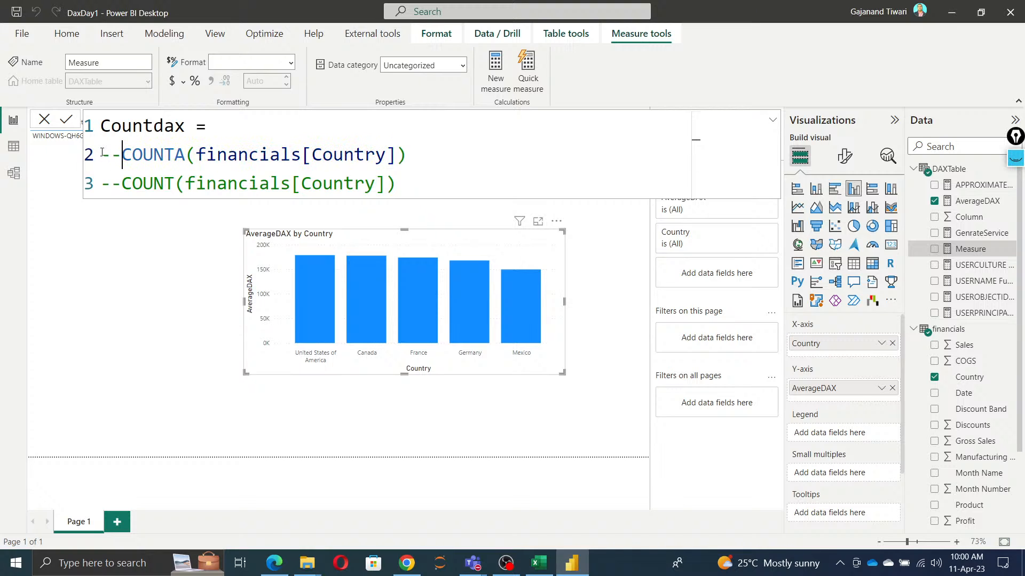
# Step: Define Countdax as COUNTAX(financials,financials[Country]) on the first line and commit the formula
pyautogui.click(217, 127)
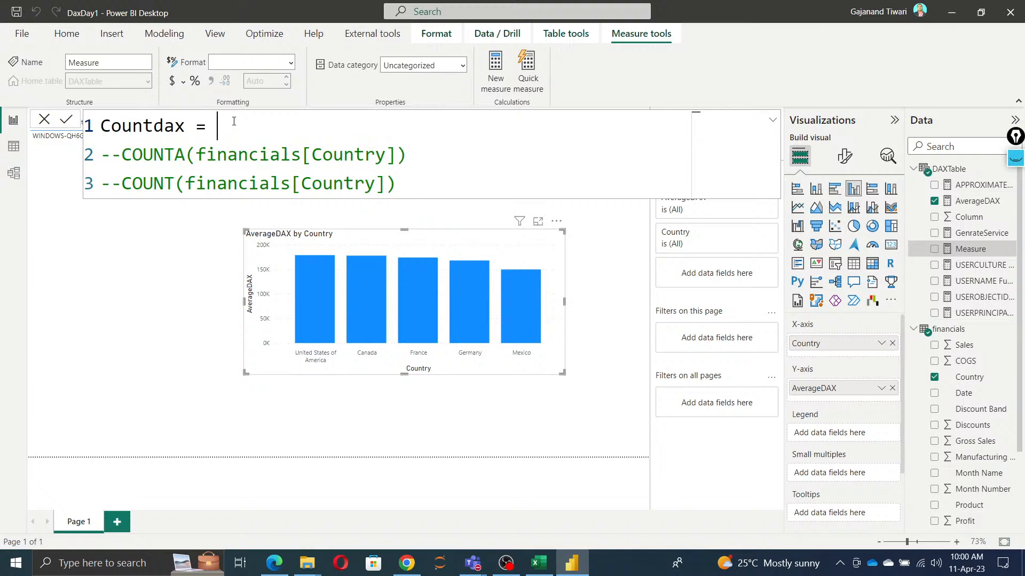
pyautogui.write('count')
pyautogui.press('Down')
pyautogui.press('Down')
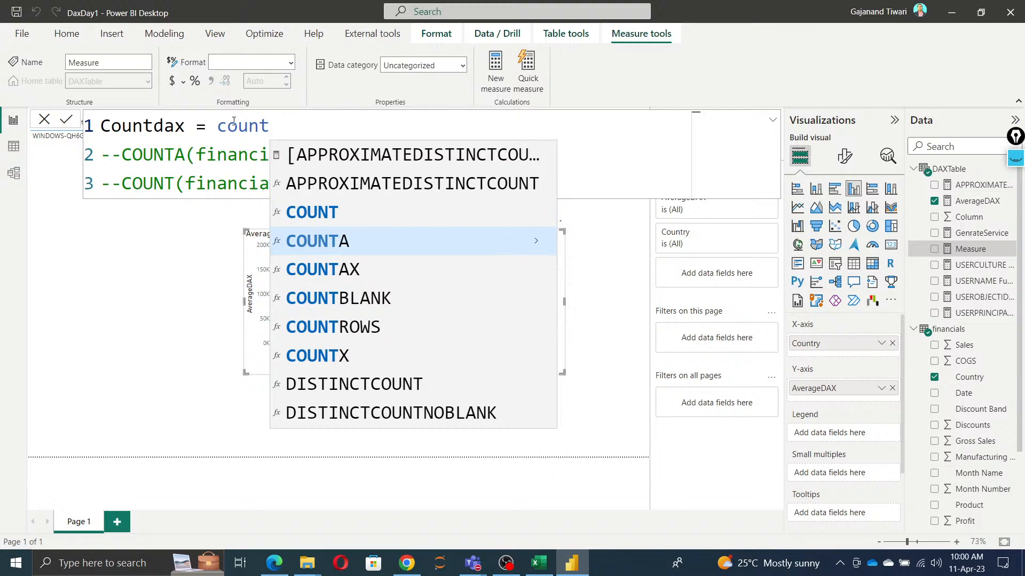
pyautogui.press('Tab')
pyautogui.write('fin')
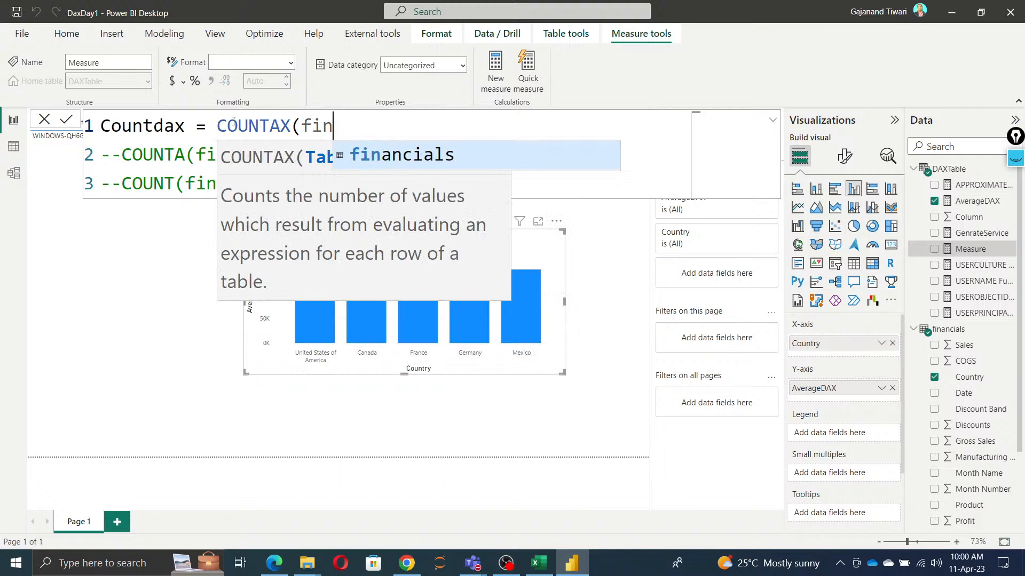
pyautogui.press('Tab')
pyautogui.write(',')
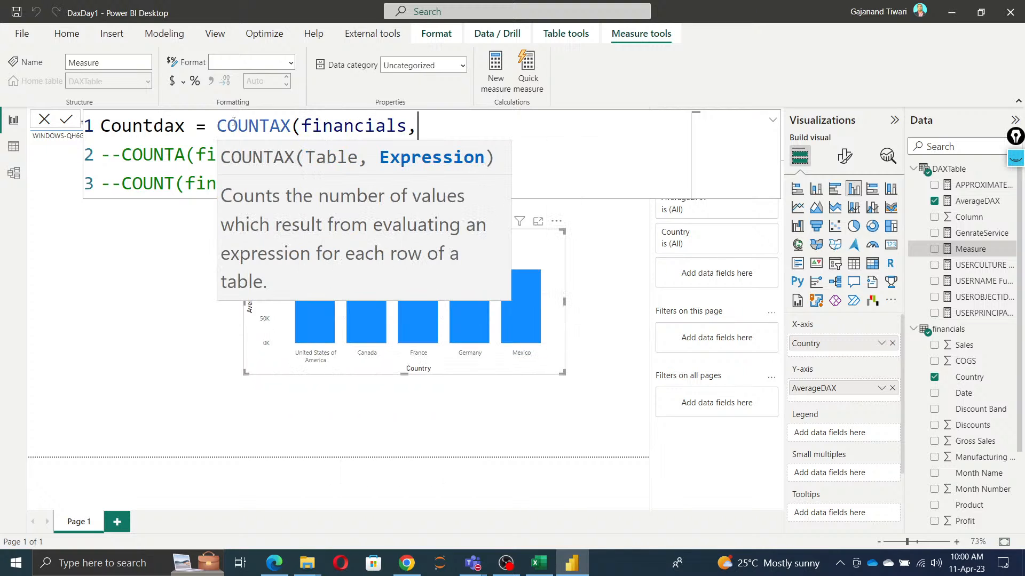
pyautogui.write('count')
pyautogui.press('Down')
pyautogui.press('Down')
pyautogui.press('Down')
pyautogui.press('Down')
pyautogui.press('Down')
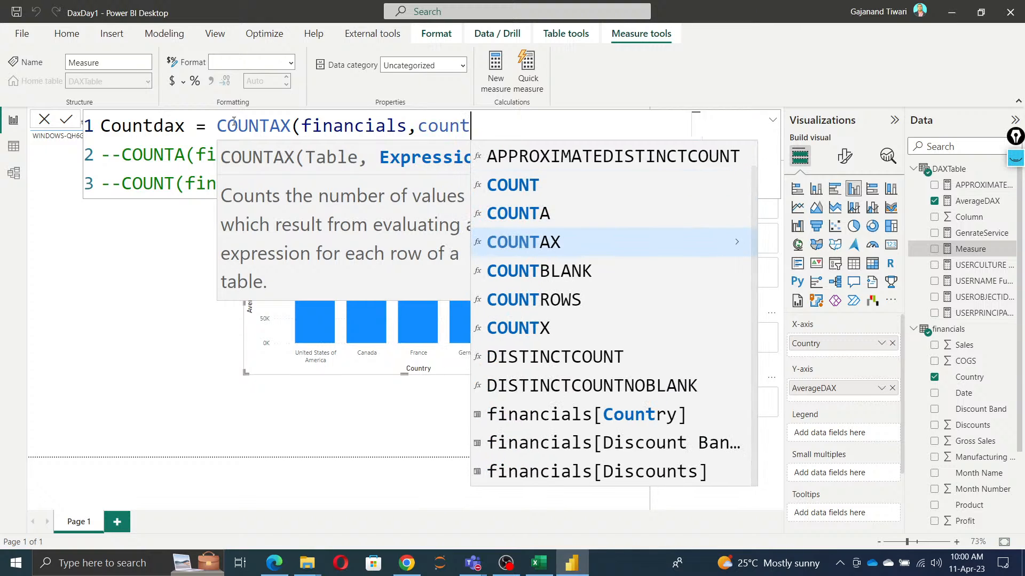
pyautogui.press('Down')
pyautogui.press('Down')
pyautogui.press('Down')
pyautogui.press('Tab')
pyautogui.write(')')
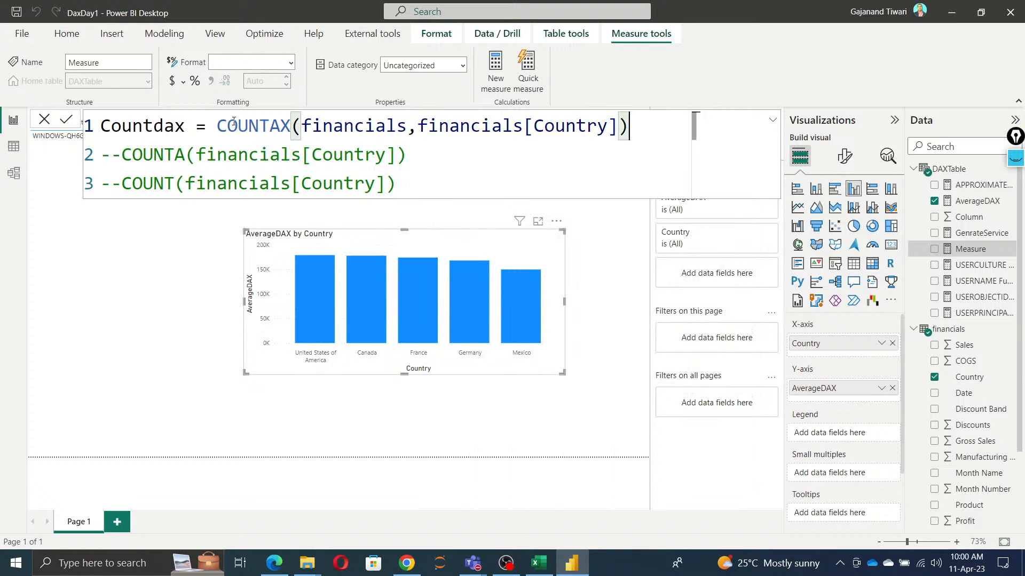
pyautogui.click(67, 119)
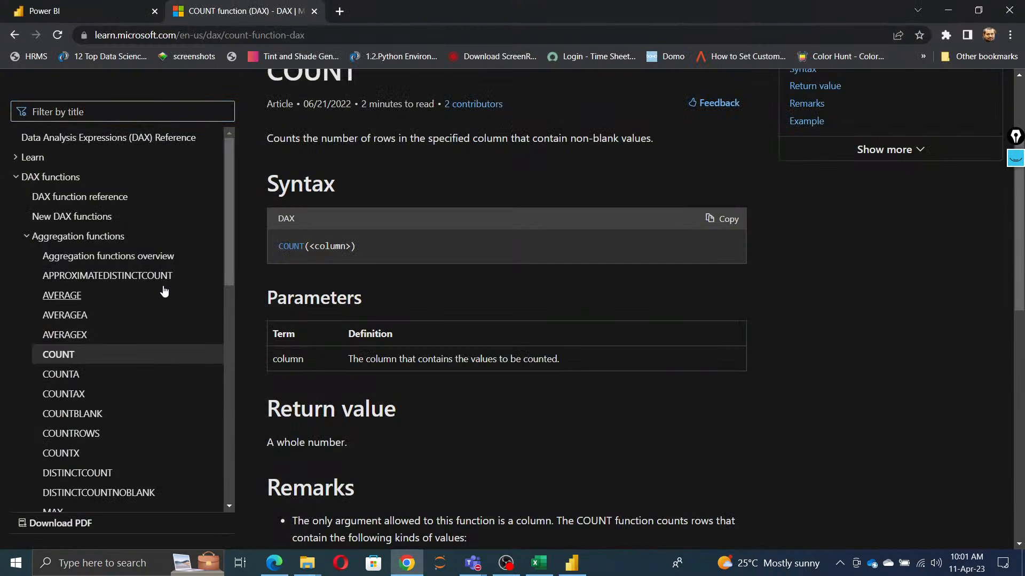
# Step: Open the COUNTBLANK article in the DAX documentation in Chrome, skim the aggregation function list, and return to Power BI Desktop
pyautogui.scroll(-1, 83, 432)
pyautogui.scroll(-2, 80, 347)
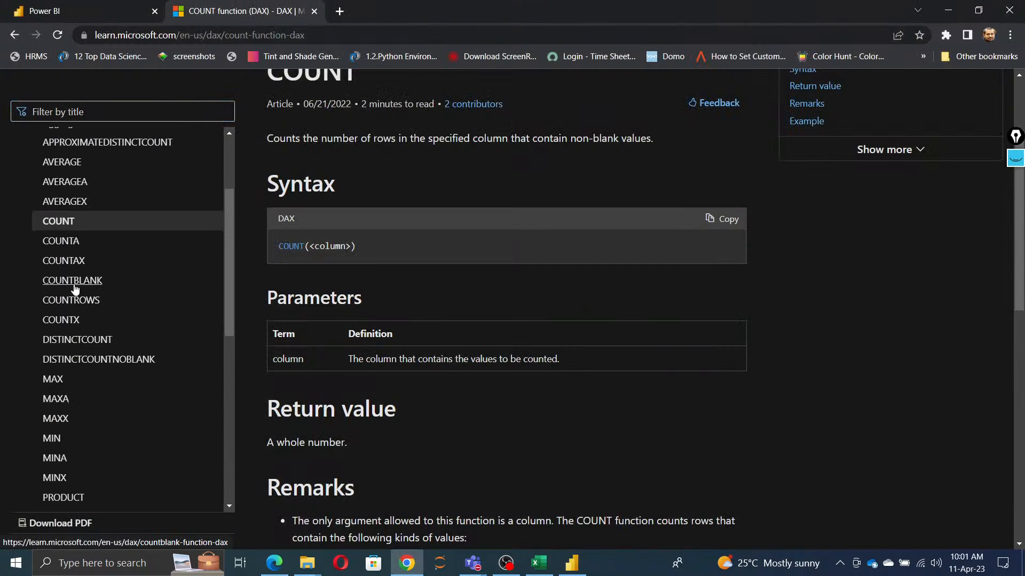
pyautogui.click(80, 282)
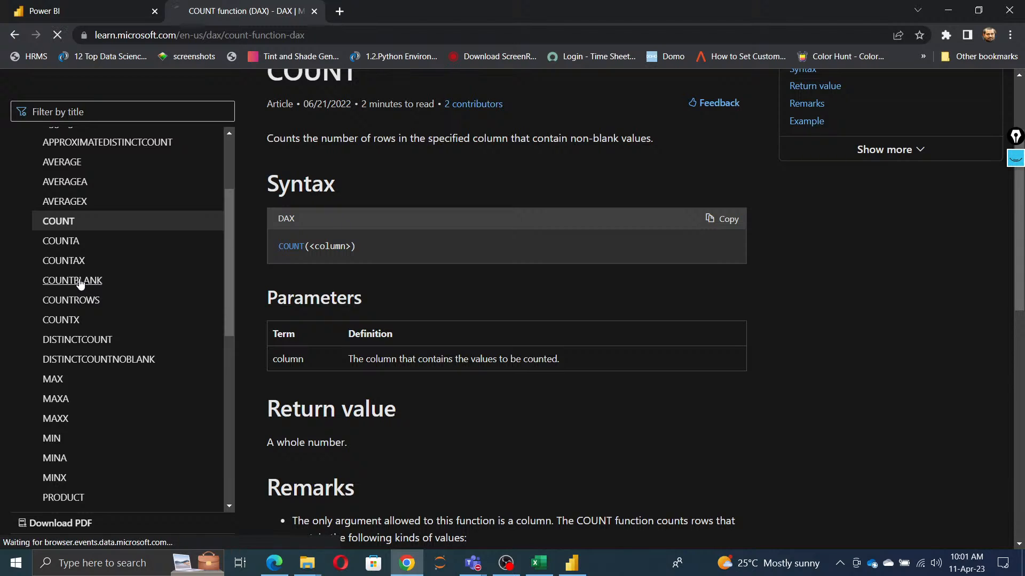
pyautogui.scroll(-6, 153, 426)
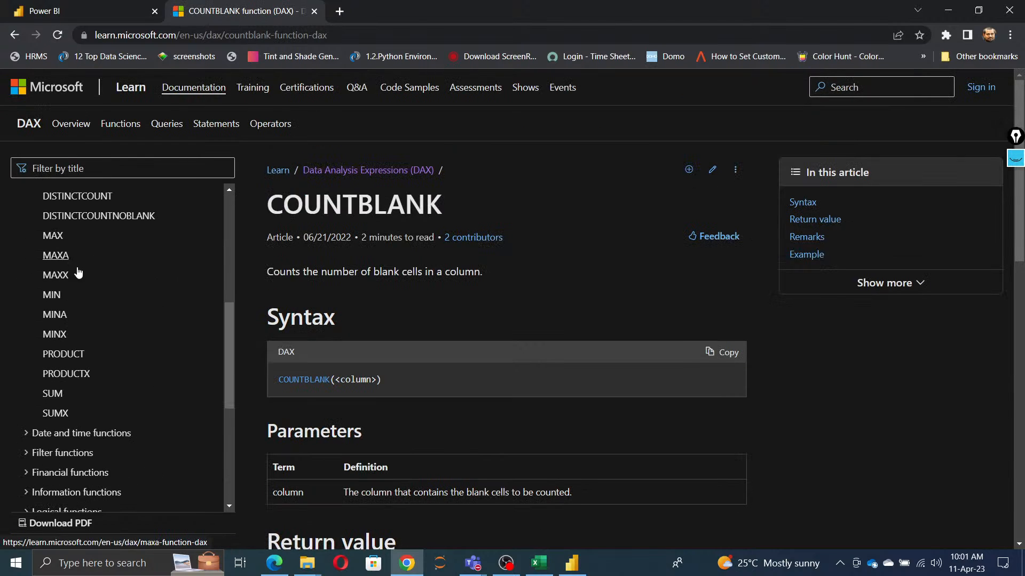
pyautogui.scroll(4, 83, 278)
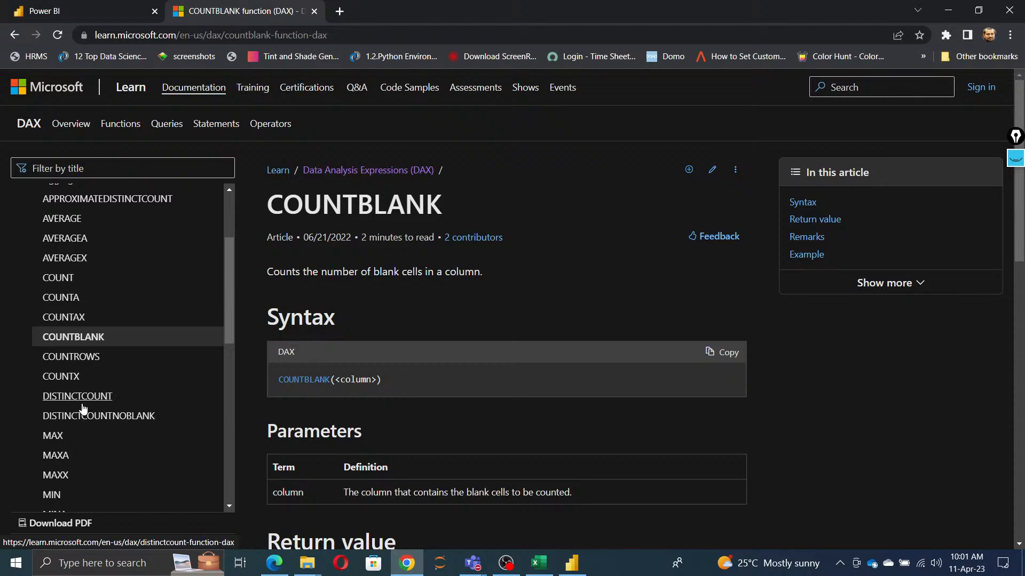
pyautogui.scroll(-1, 84, 408)
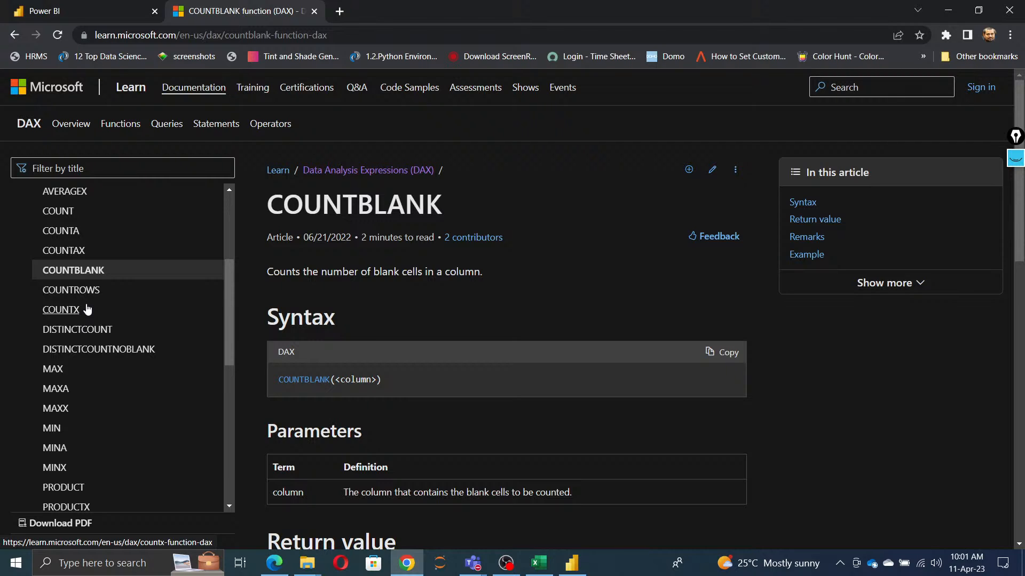
pyautogui.hotkey('alt', 'Tab')
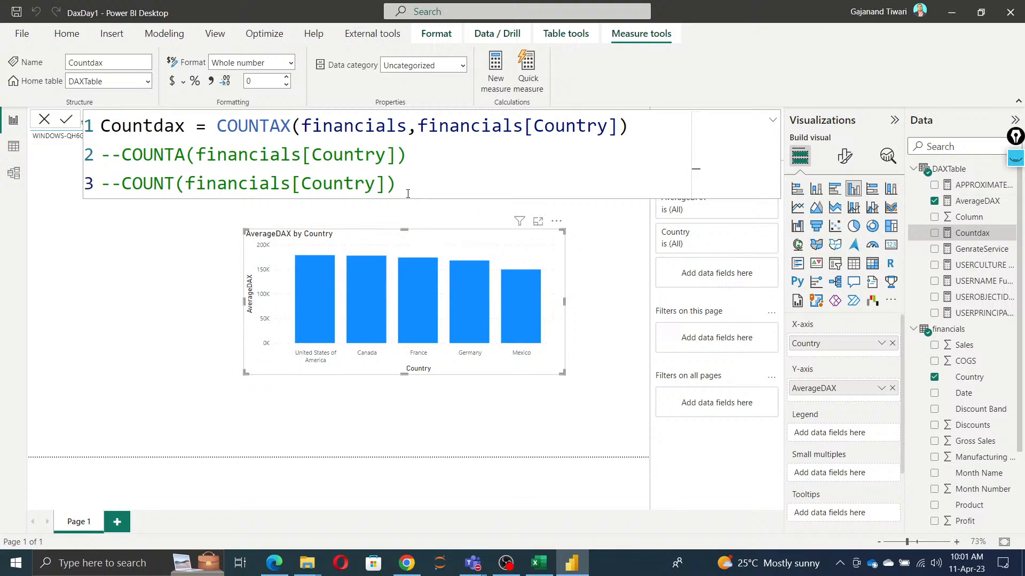
# Step: Move the COUNTAX expression to its own line below the measure name and comment it out with --
pyautogui.click(221, 122)
pyautogui.press('Return')
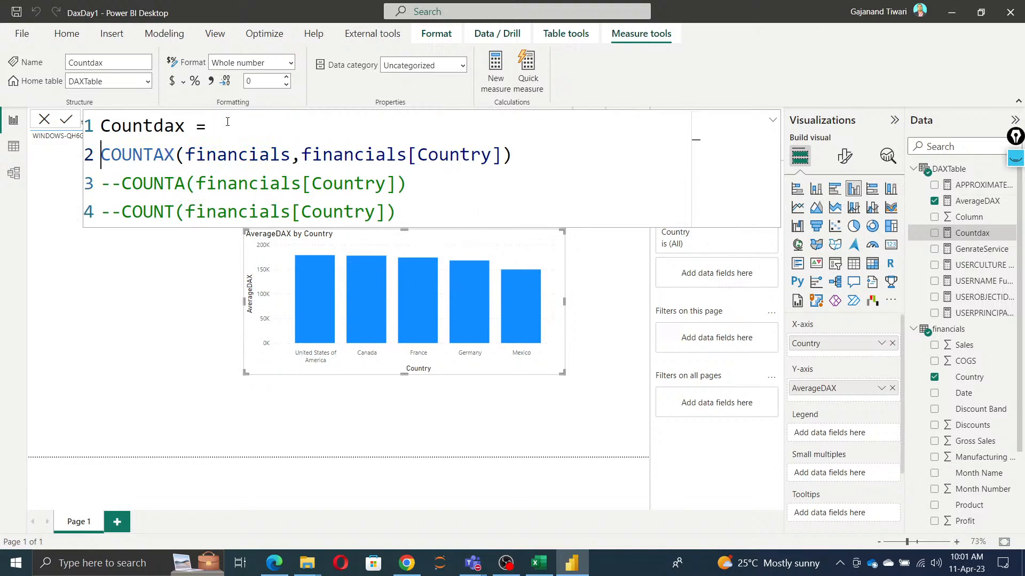
pyautogui.write('--')
pyautogui.hotkey('alt', 'Tab')
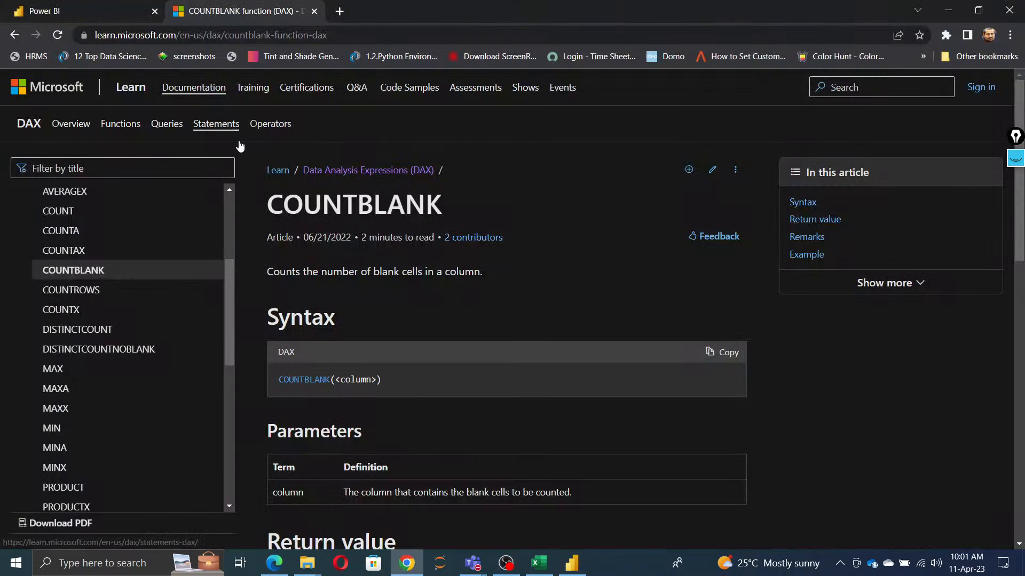
pyautogui.hotkey('alt', 'Tab')
# Step: Write COUNTBLANK(financials[Product]) as the expression on the first line of the Countdax measure
pyautogui.write('coun')
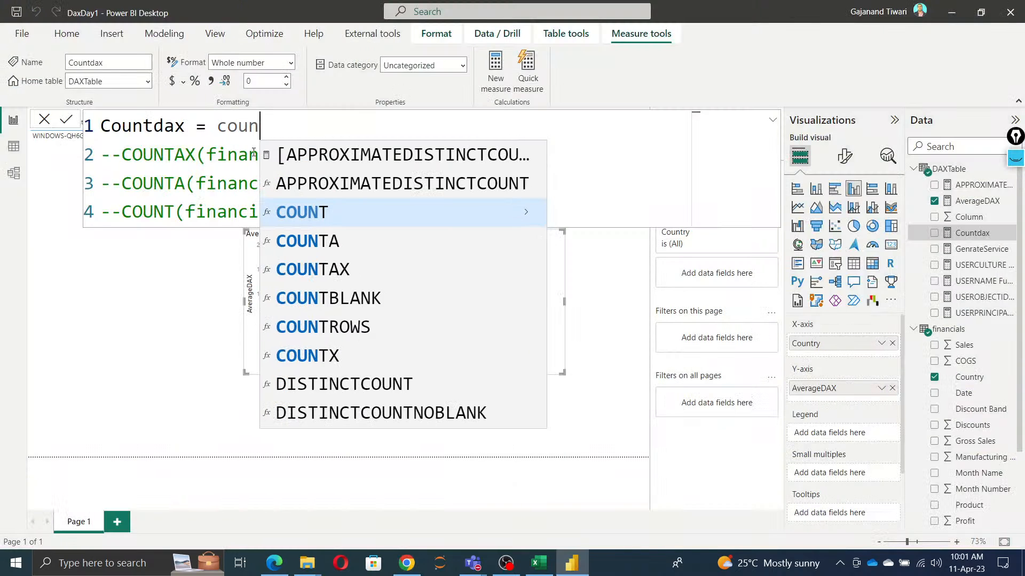
pyautogui.write('t')
pyautogui.press('Down')
pyautogui.press('Down')
pyautogui.press('Down')
pyautogui.press('Tab')
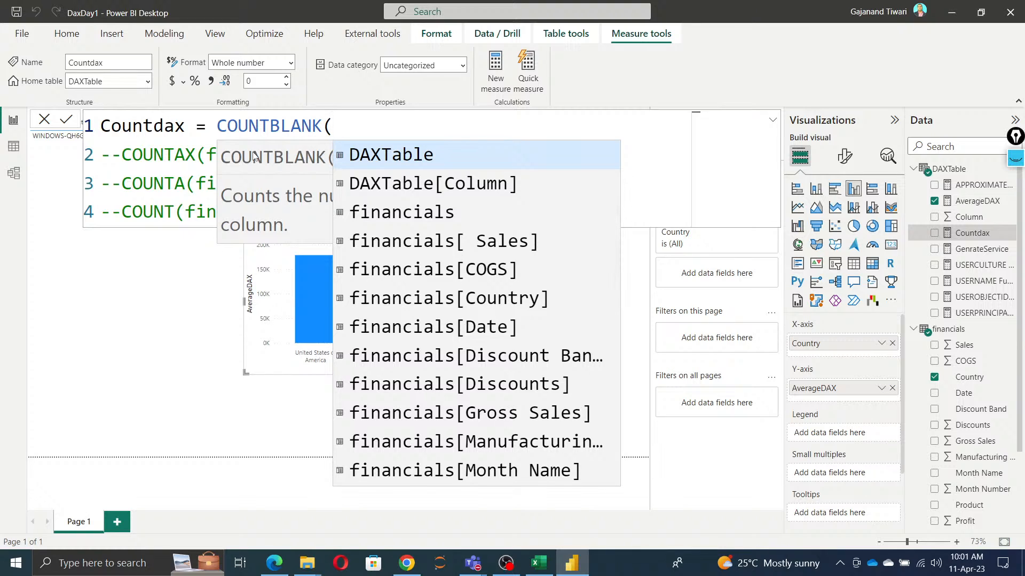
pyautogui.write('prod')
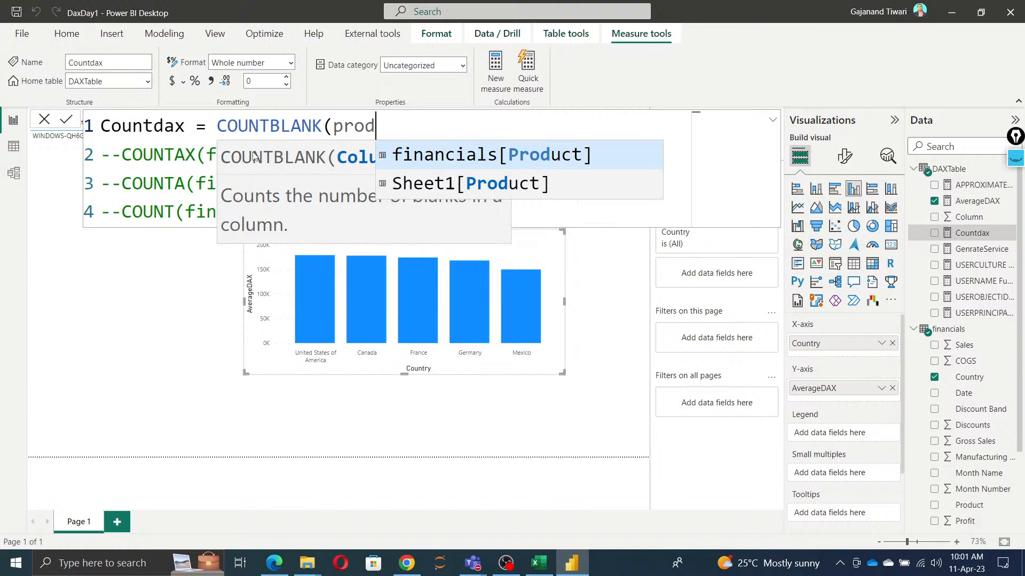
pyautogui.press('Tab')
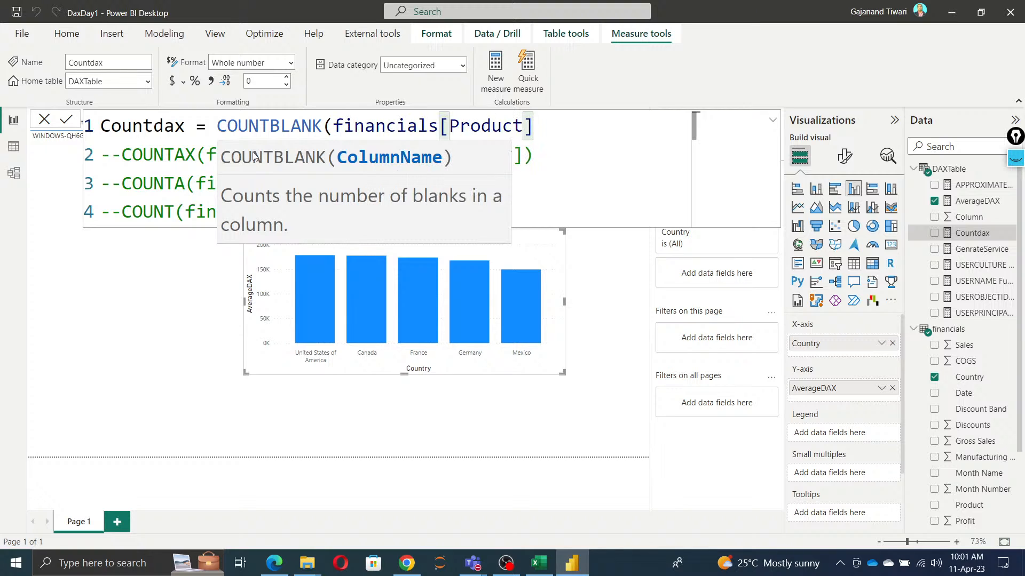
pyautogui.write(')')
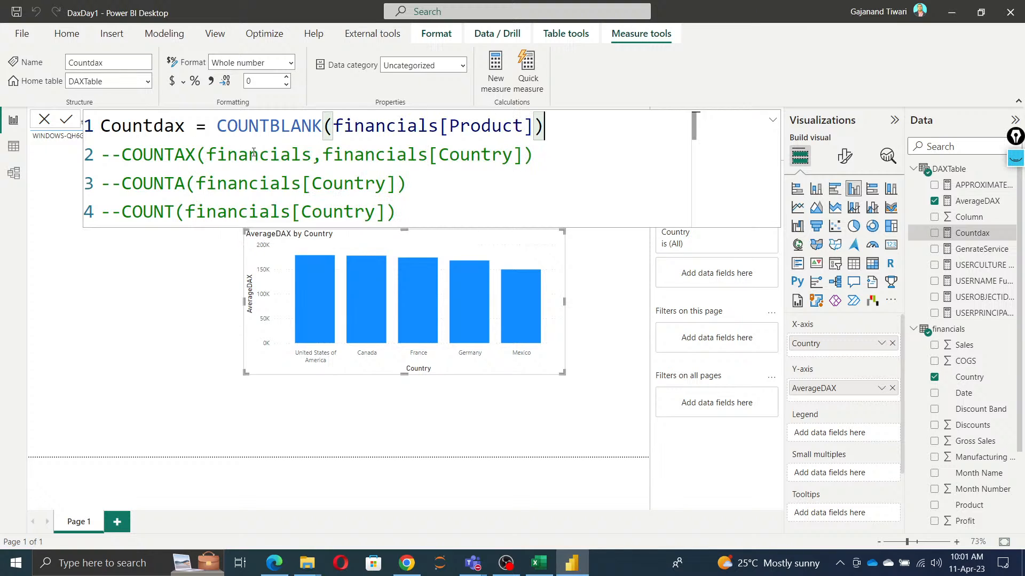
# Step: Comment out the COUNTBLANK expression with --- and move it to its own line below the measure name
pyautogui.doubleClick(218, 126)
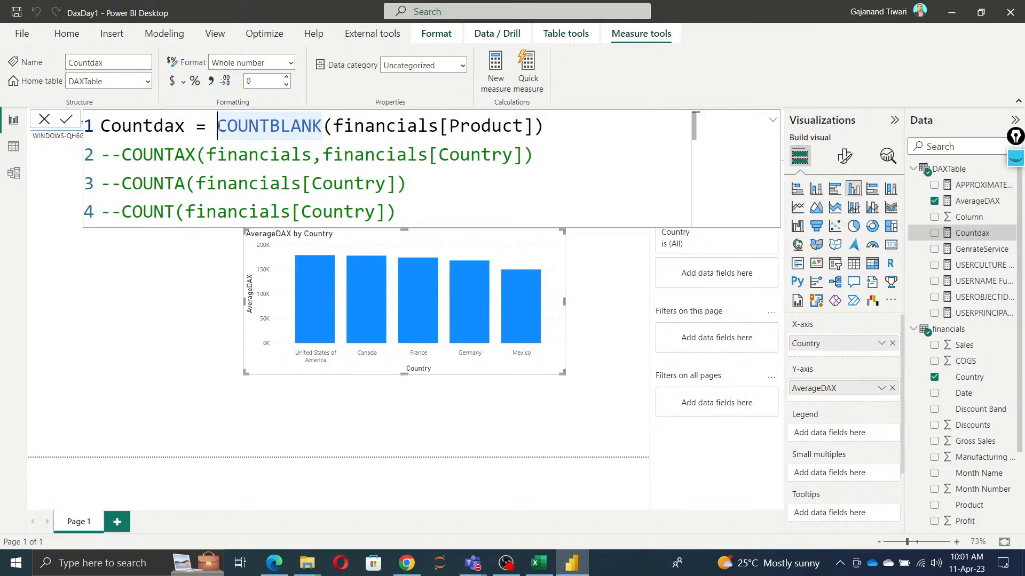
pyautogui.click(218, 126)
pyautogui.write('---')
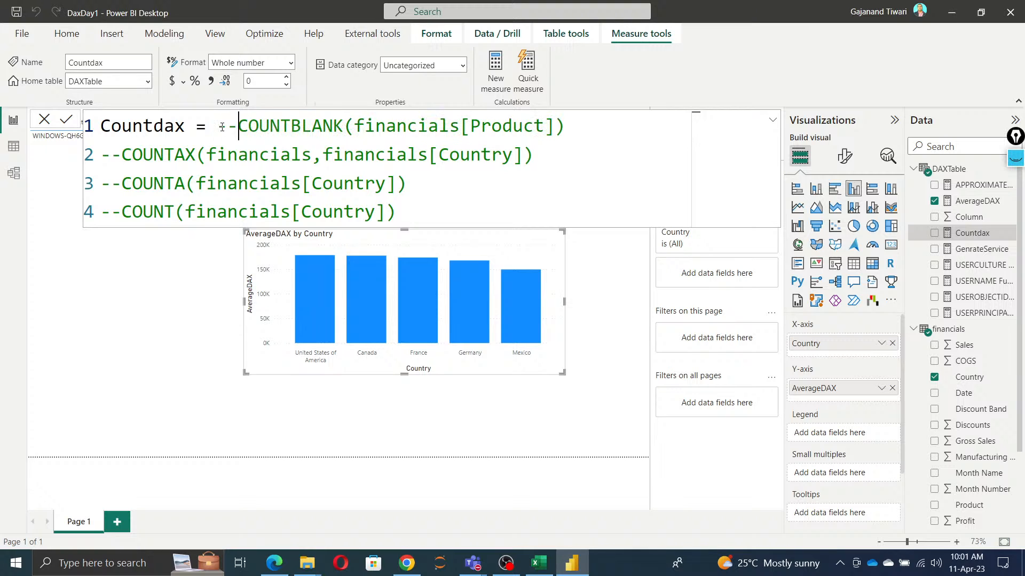
pyautogui.hotkey('shift', 'Return')
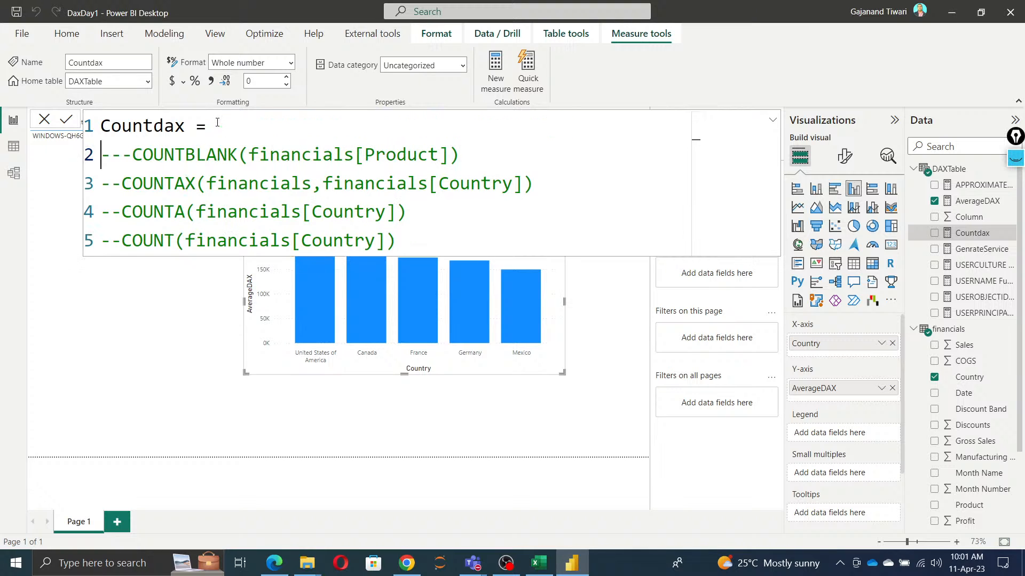
# Step: Check the function list in the DAX documentation, then define Countdax as DISTINCTCOUNT(financials[Country]) and commit the formula
pyautogui.hotkey('alt', 'Tab')
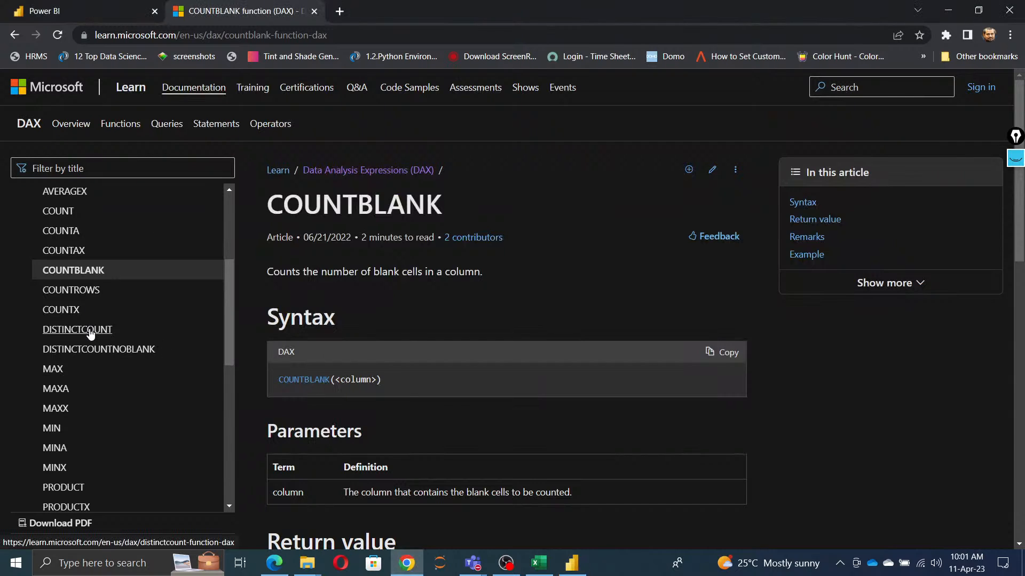
pyautogui.hotkey('alt', 'Tab')
pyautogui.click(251, 126)
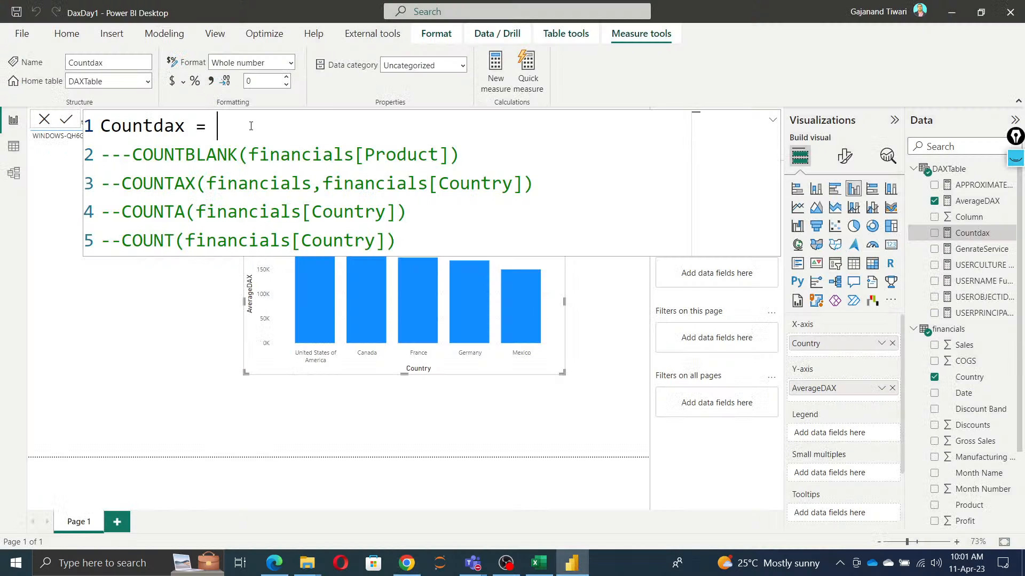
pyautogui.write('dis')
pyautogui.press('Down')
pyautogui.press('Down')
pyautogui.press('Tab')
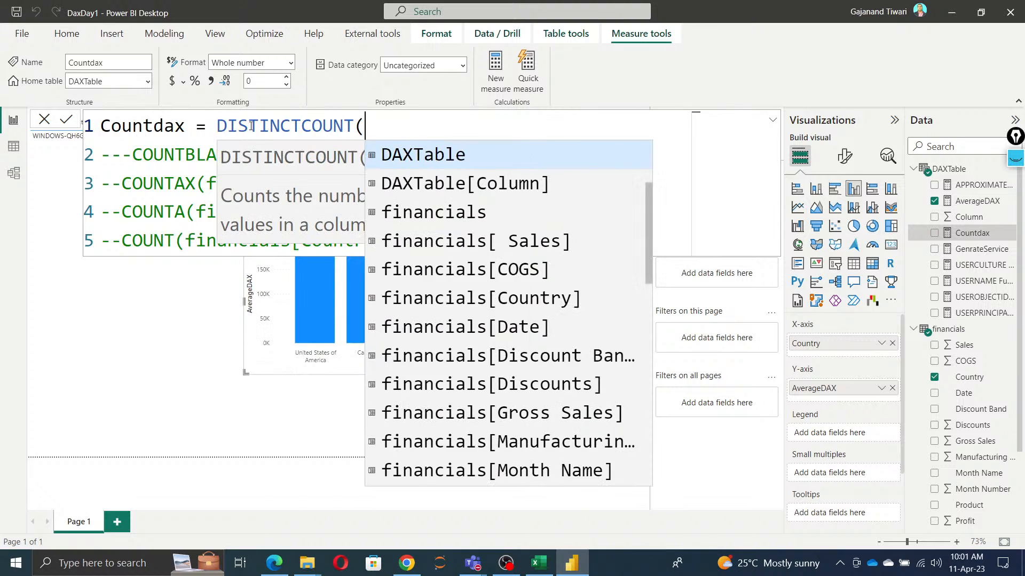
pyautogui.write('count')
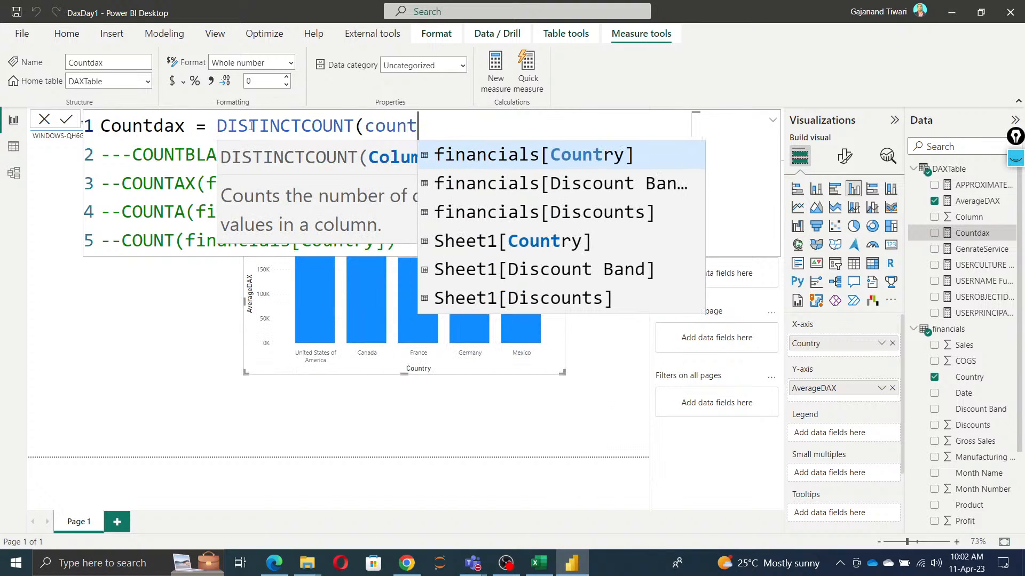
pyautogui.press('Tab')
pyautogui.write(')')
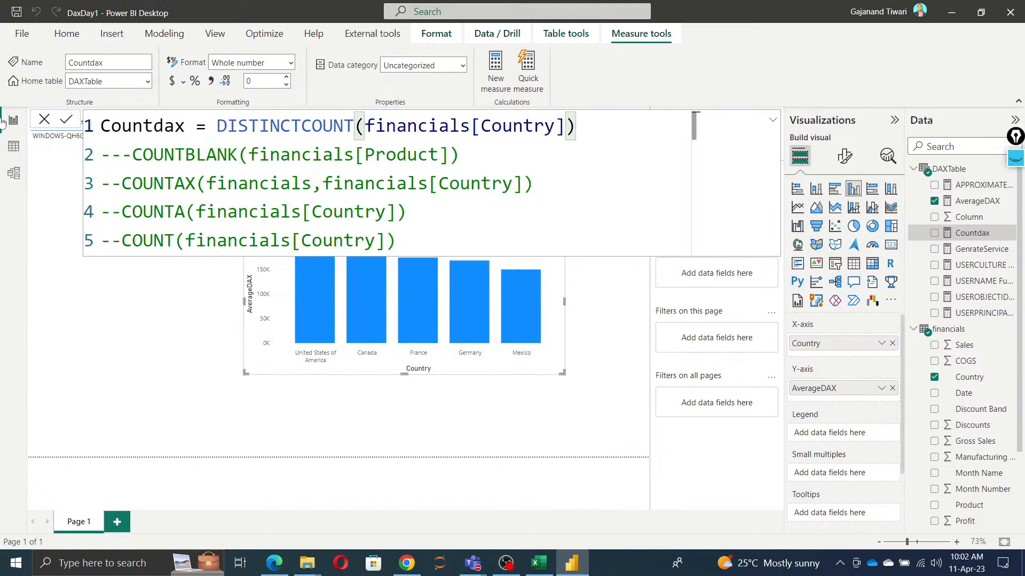
pyautogui.click(65, 123)
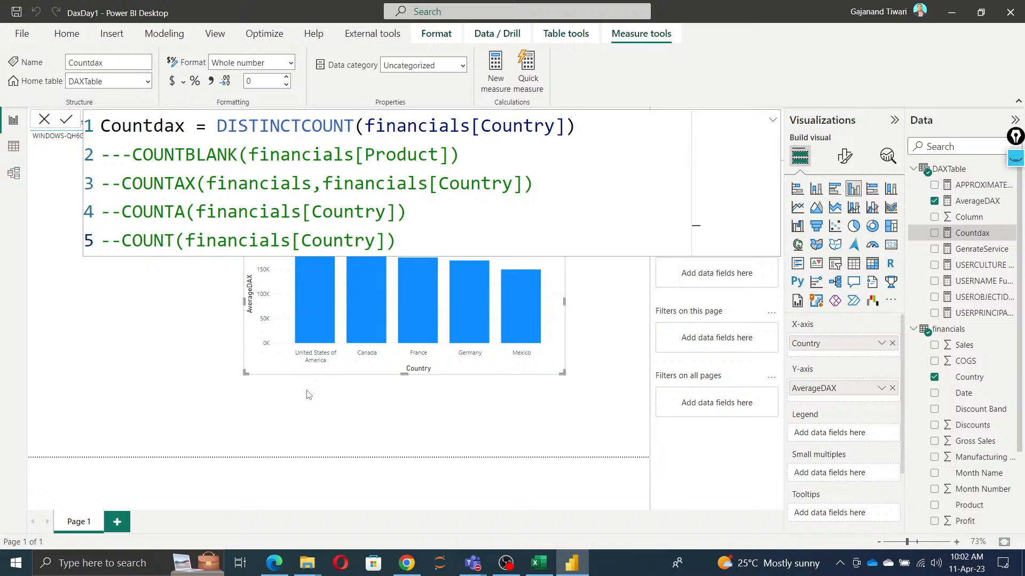
# Step: Open the DISTINCTCOUNTNOBLANK article in the DAX documentation in Chrome and return to Power BI Desktop
pyautogui.hotkey('alt', 'Tab')
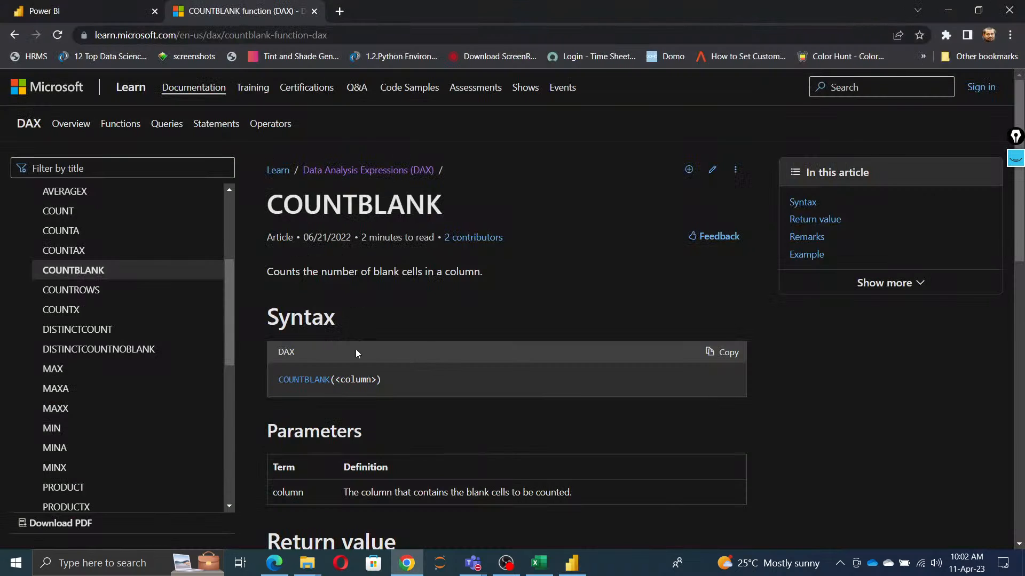
pyautogui.click(91, 354)
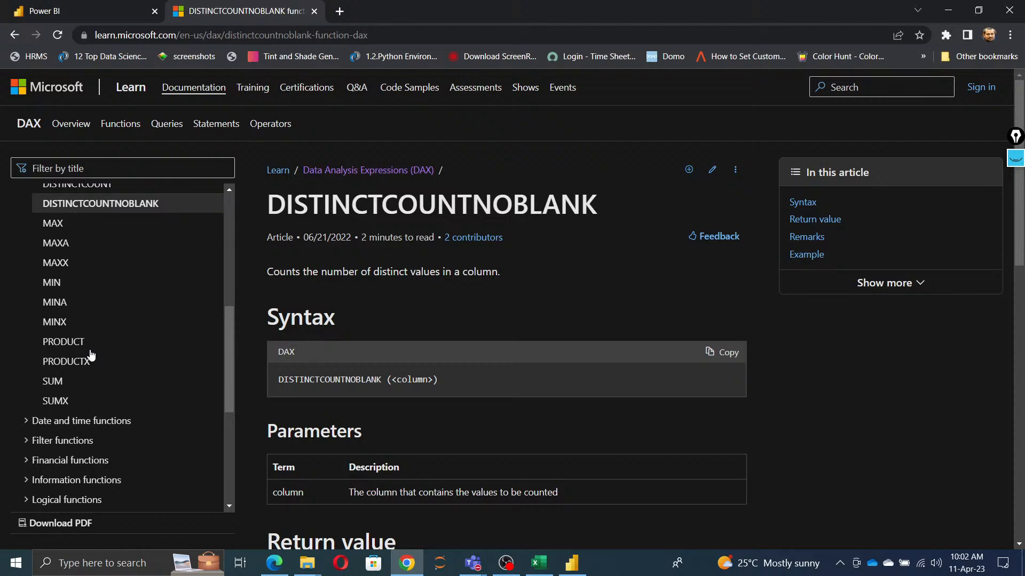
pyautogui.hotkey('alt', 'Tab')
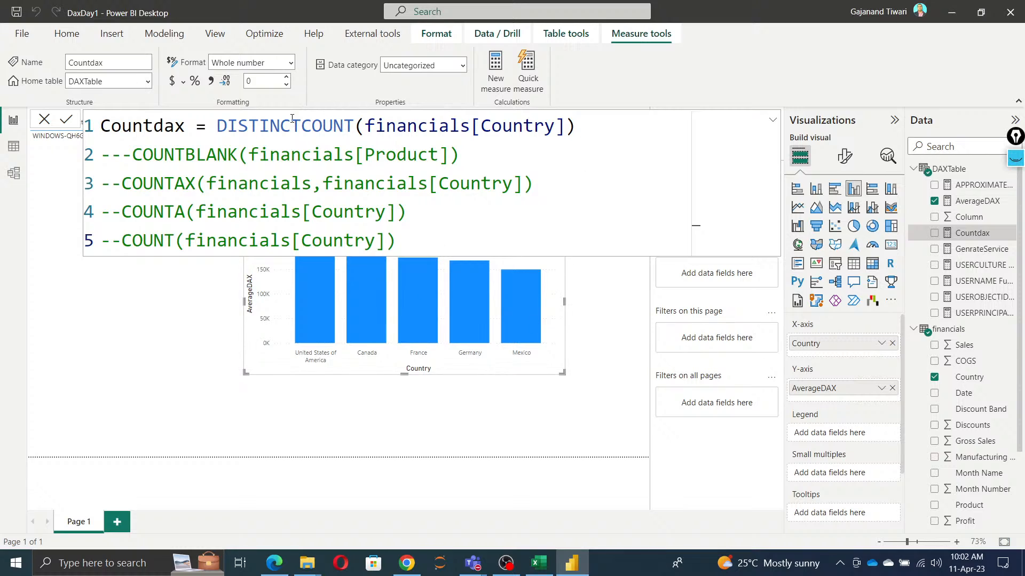
# Step: Move the DISTINCTCOUNT expression to its own line below the measure name and comment it out with --
pyautogui.click(218, 126)
pyautogui.press('Return')
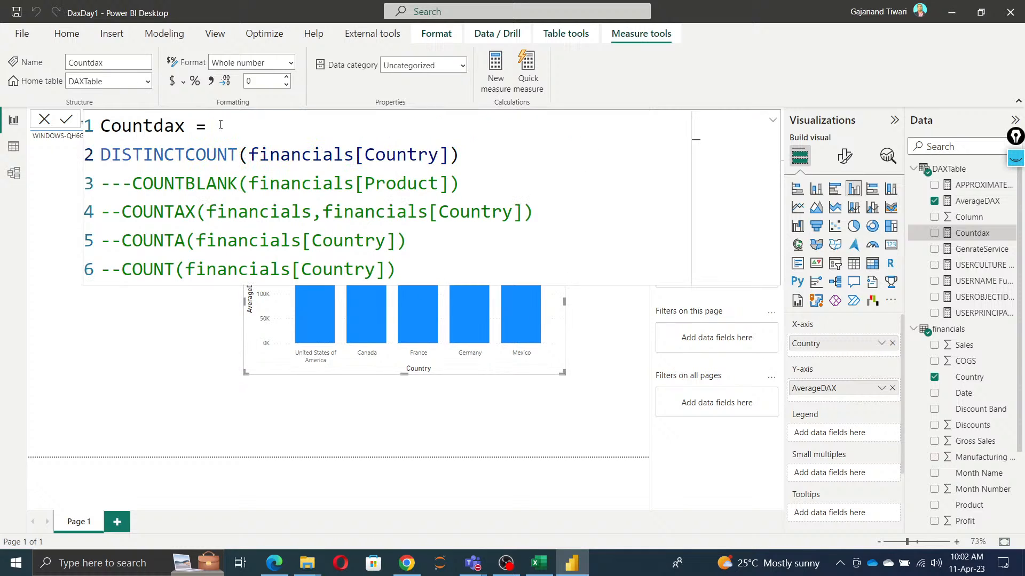
pyautogui.click(104, 153)
pyautogui.write('--')
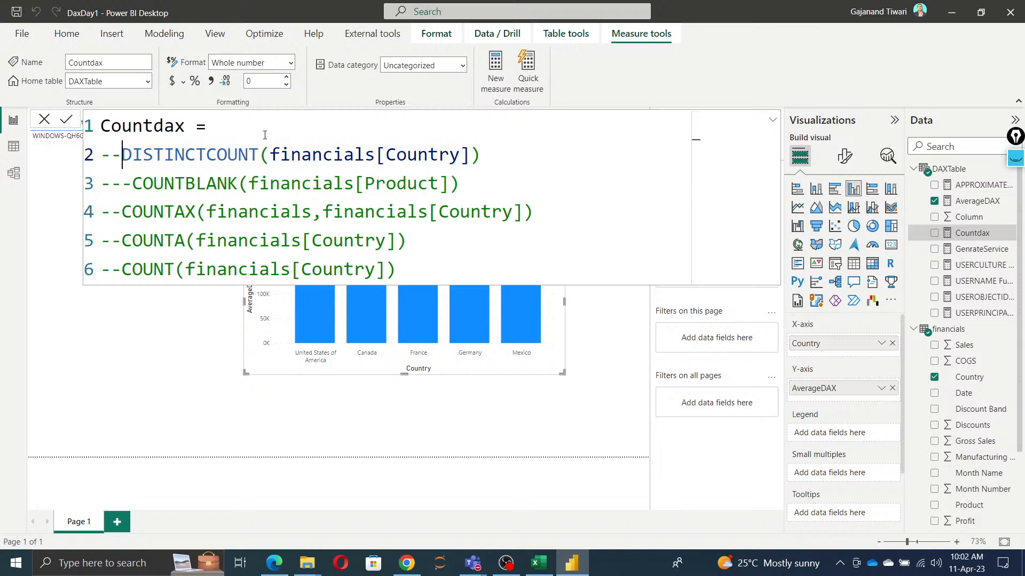
# Step: Define Countdax as DISTINCTCOUNTNOBLANK(financials[Country]), commit the formula and close the formula editor
pyautogui.click(264, 134)
pyautogui.write('dis')
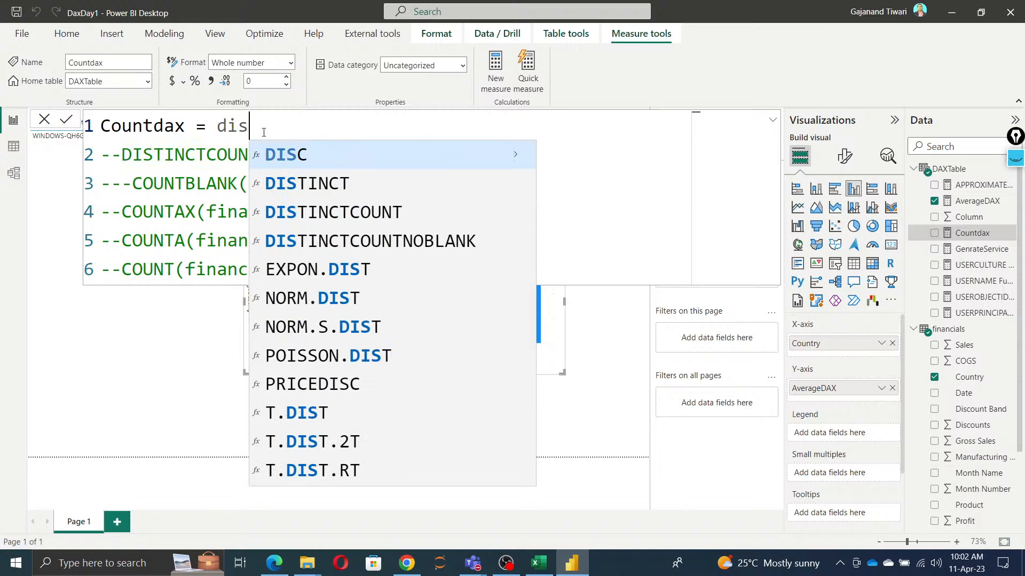
pyautogui.press('Down')
pyautogui.press('Down')
pyautogui.press('Down')
pyautogui.press('Tab')
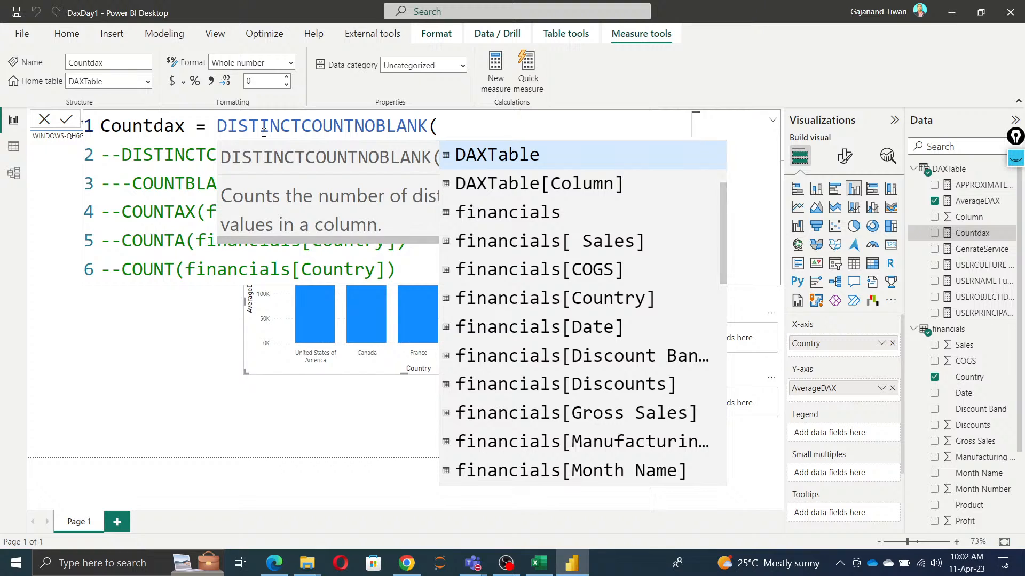
pyautogui.write('count')
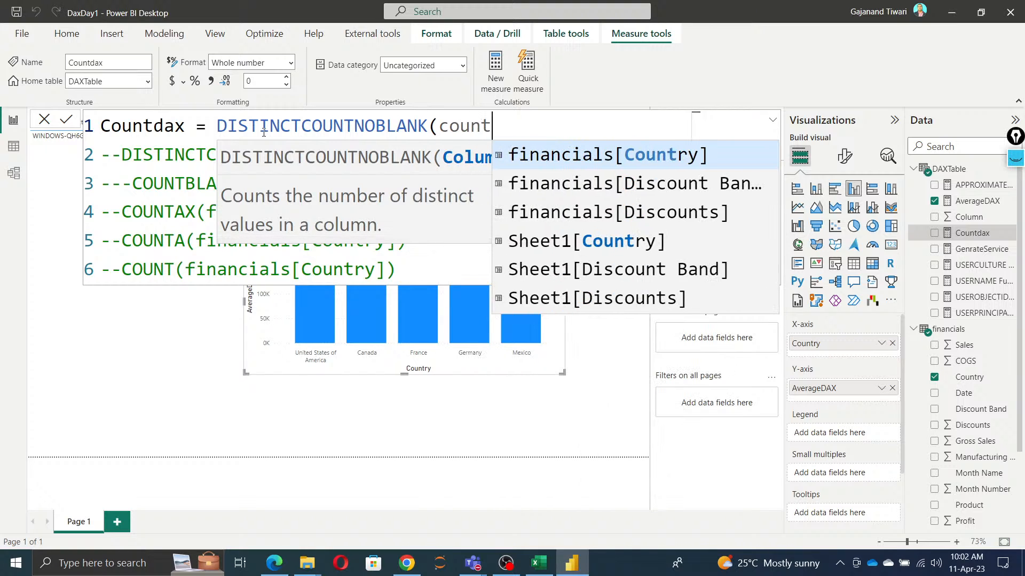
pyautogui.press('Tab')
pyautogui.write(')')
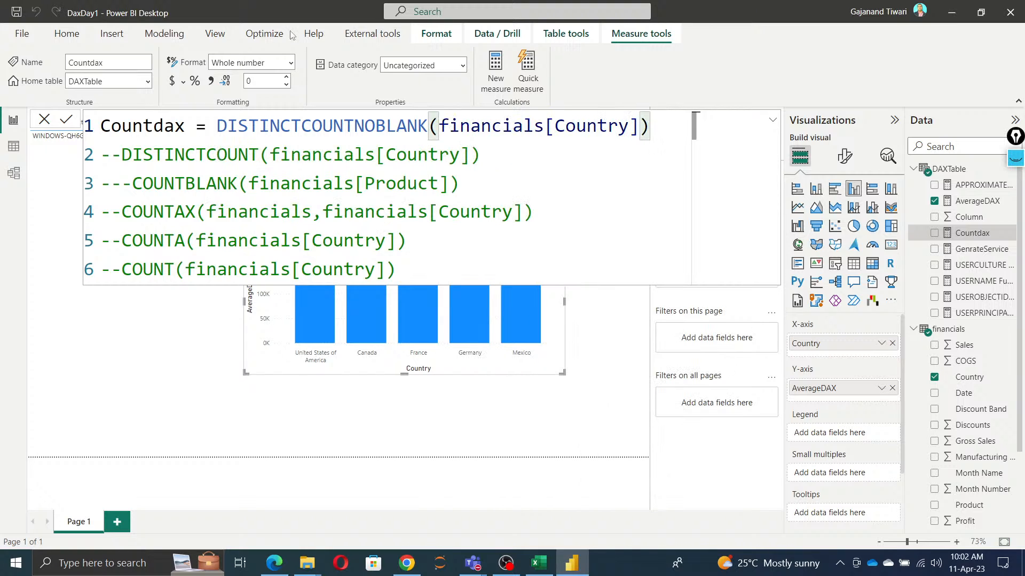
pyautogui.click(68, 120)
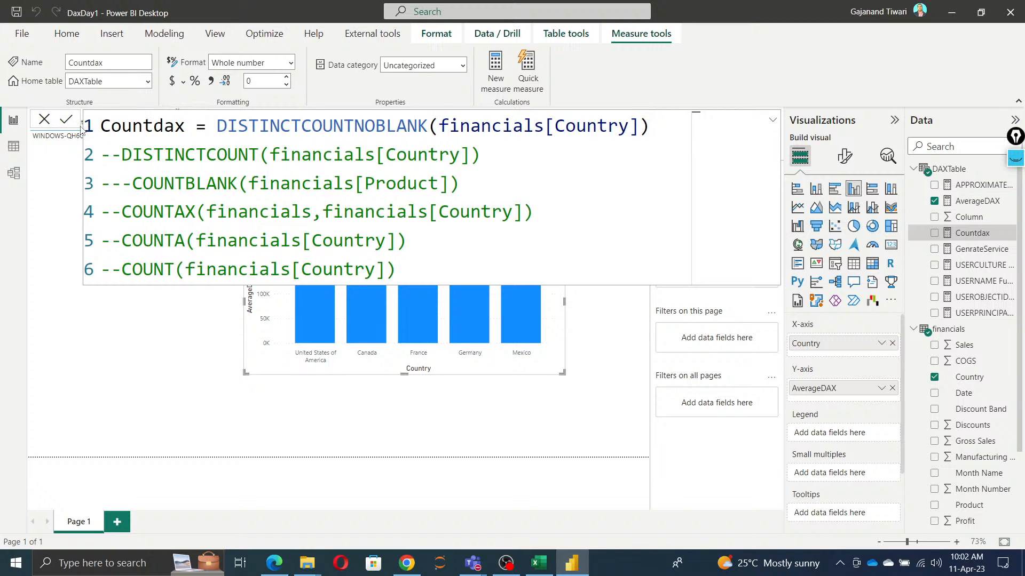
pyautogui.click(44, 121)
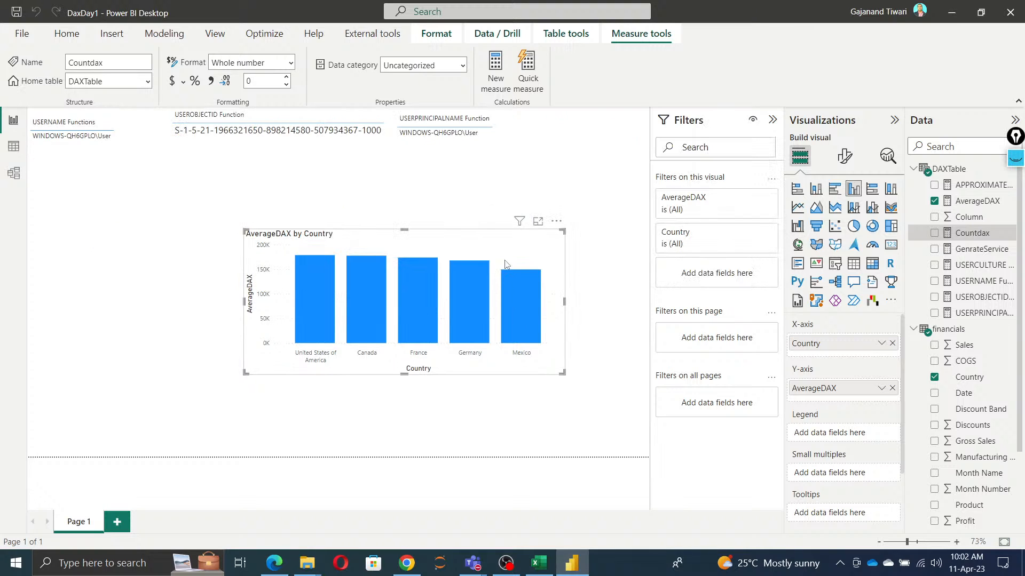
# Step: Open the MAX article in the DAX documentation in Chrome and return to Power BI Desktop
pyautogui.hotkey('alt', 'Tab')
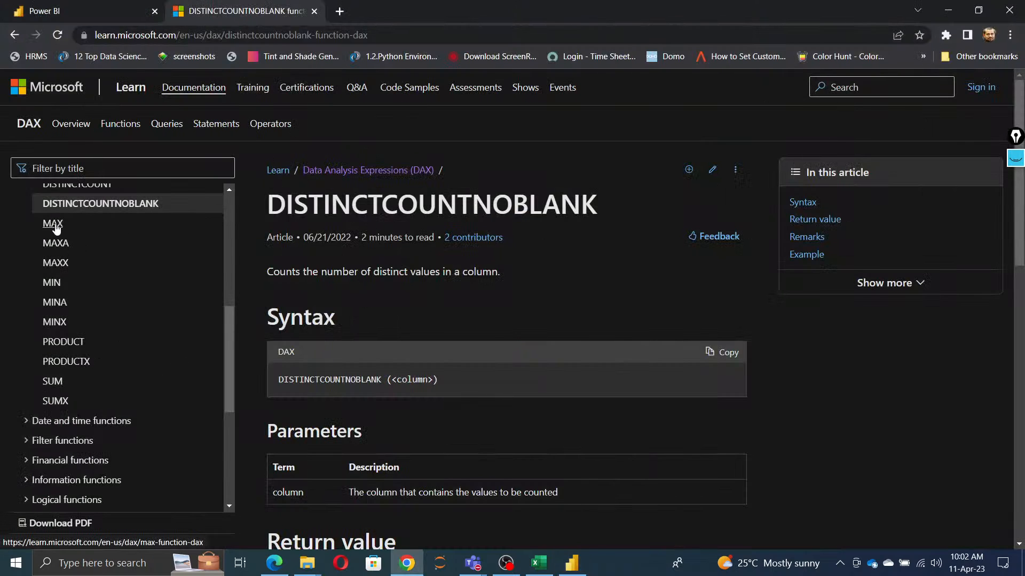
pyautogui.click(53, 224)
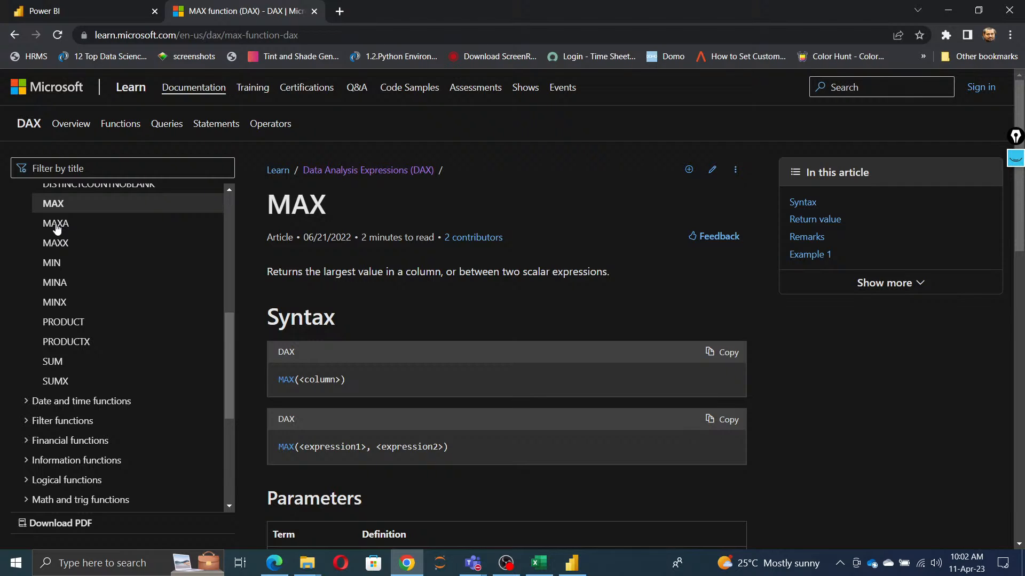
pyautogui.hotkey('alt', 'Tab')
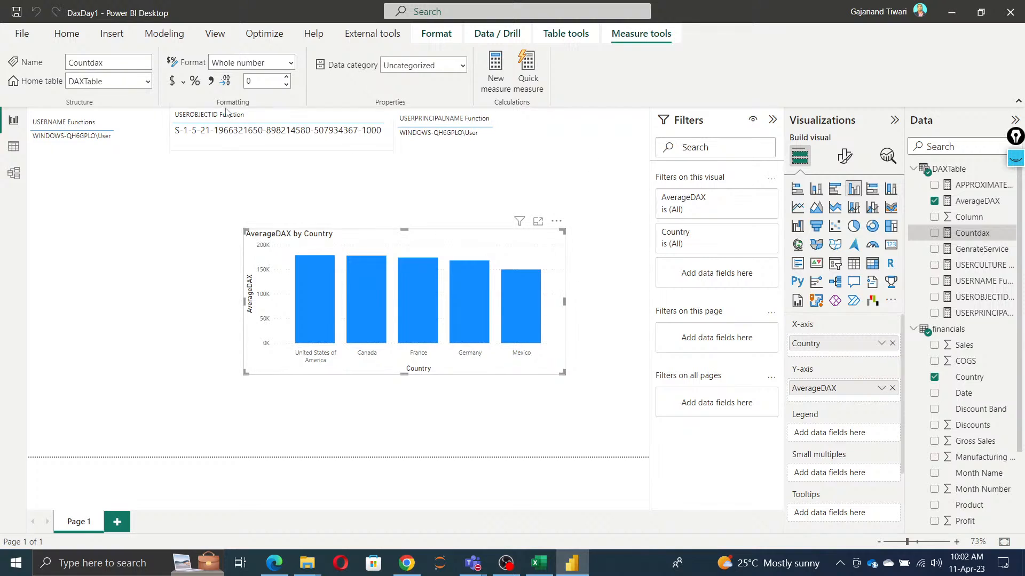
# Step: Add a new measure to DAXTable and name it MAXDAX
pyautogui.rightClick(934, 171)
pyautogui.click(897, 179)
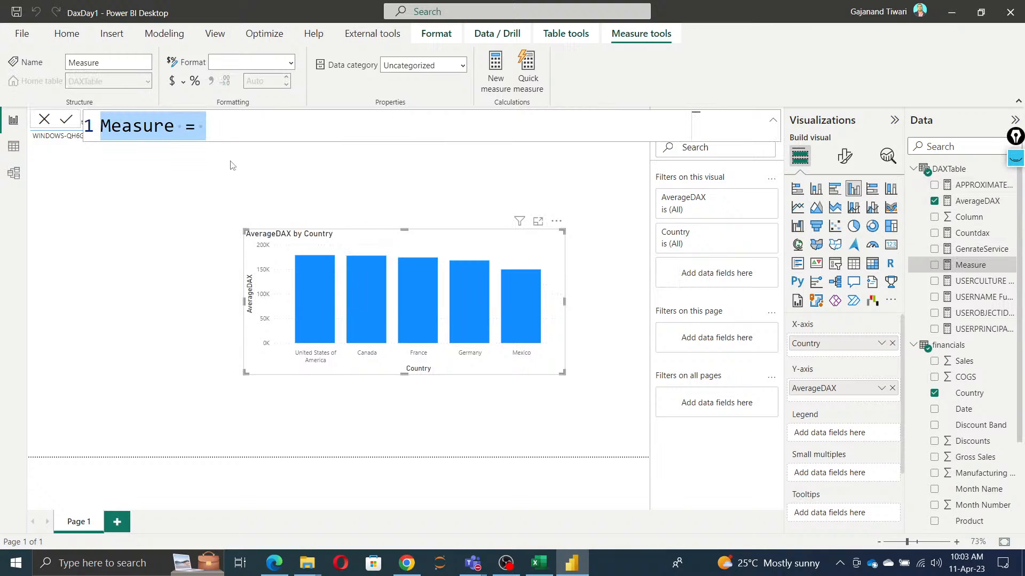
pyautogui.write('MAX')
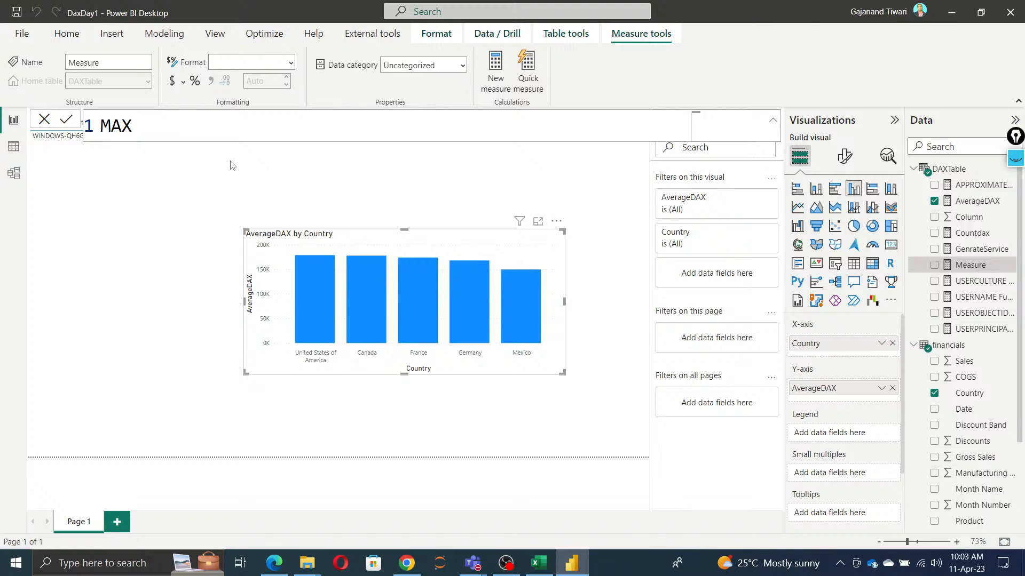
pyautogui.write('DAX = max')
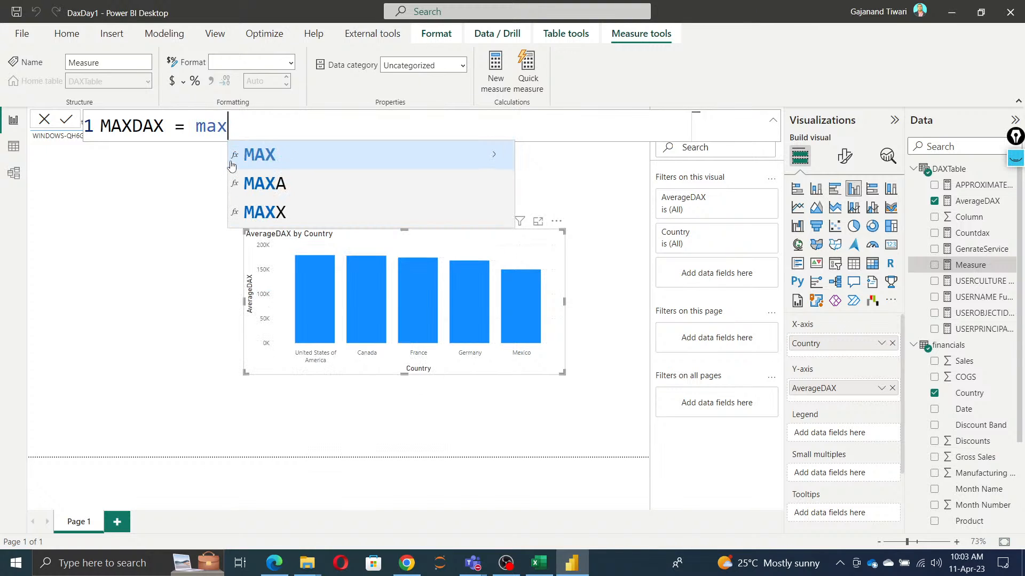
# Step: Start the MAXDAX formula with MAX and give it SUM(financials[ Sales]) as the first argument
pyautogui.press('Tab')
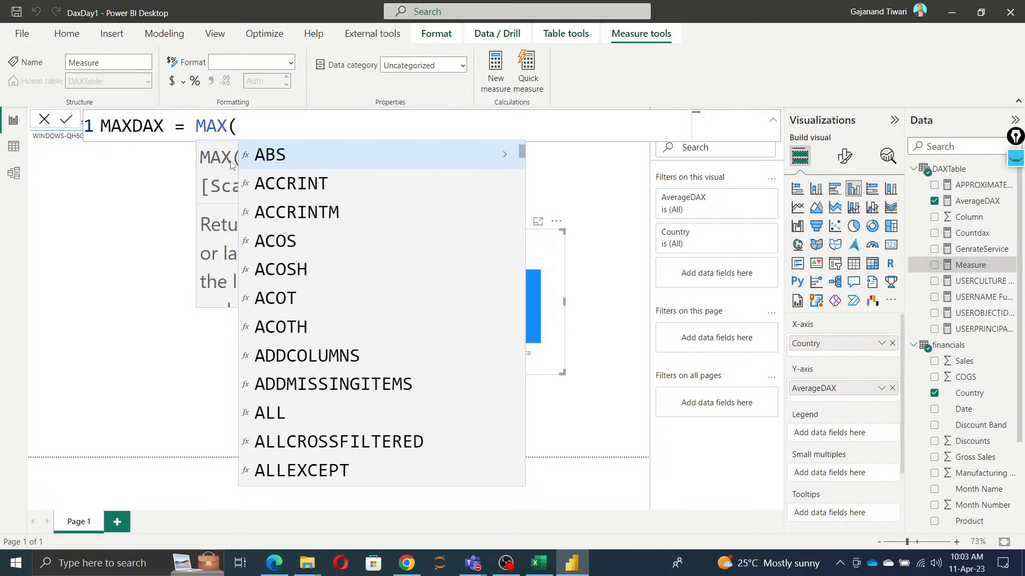
pyautogui.write('s')
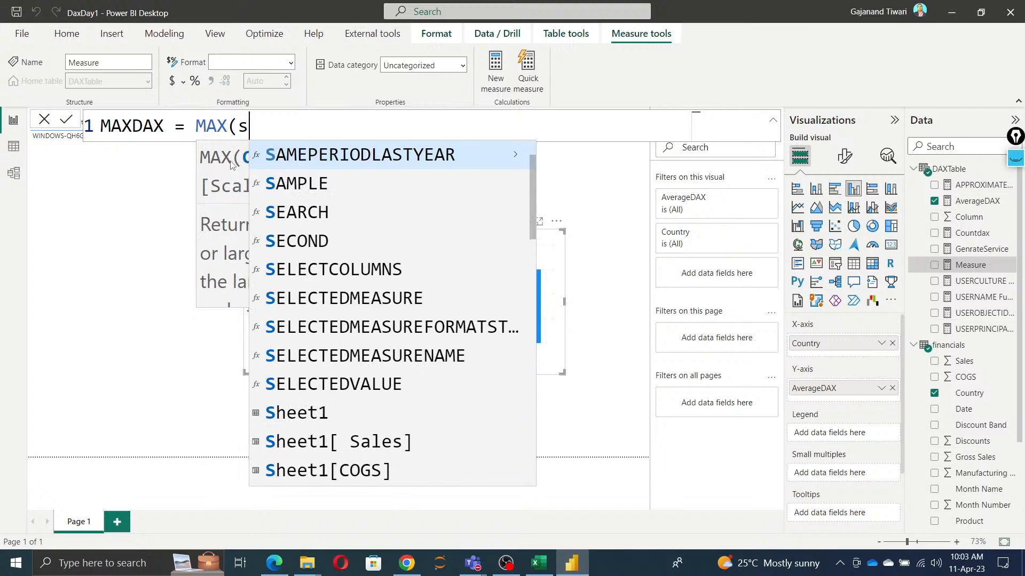
pyautogui.write('um')
pyautogui.press('Tab')
pyautogui.write('sal')
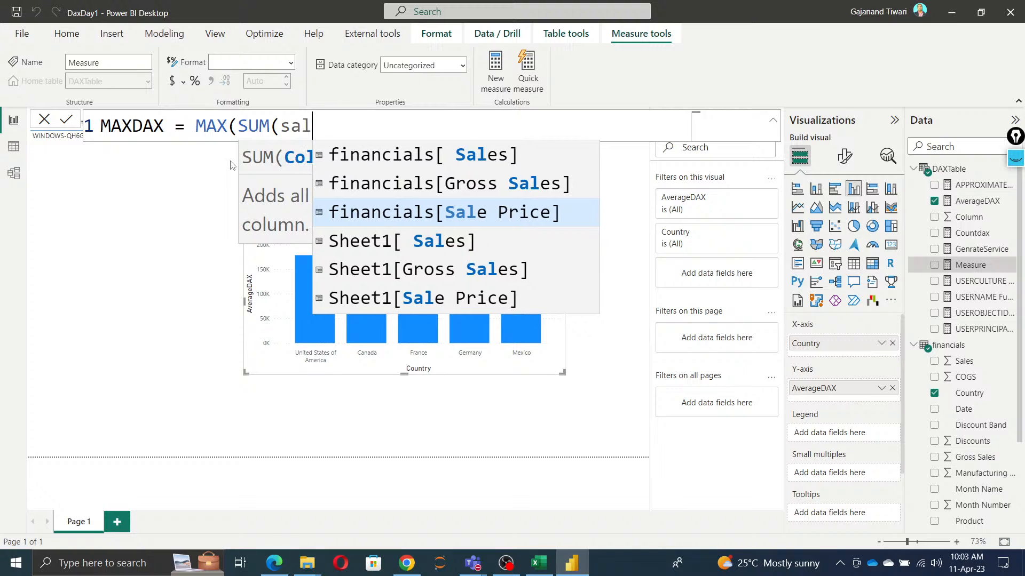
pyautogui.press('Up')
pyautogui.press('Up')
pyautogui.press('Tab')
pyautogui.write(')')
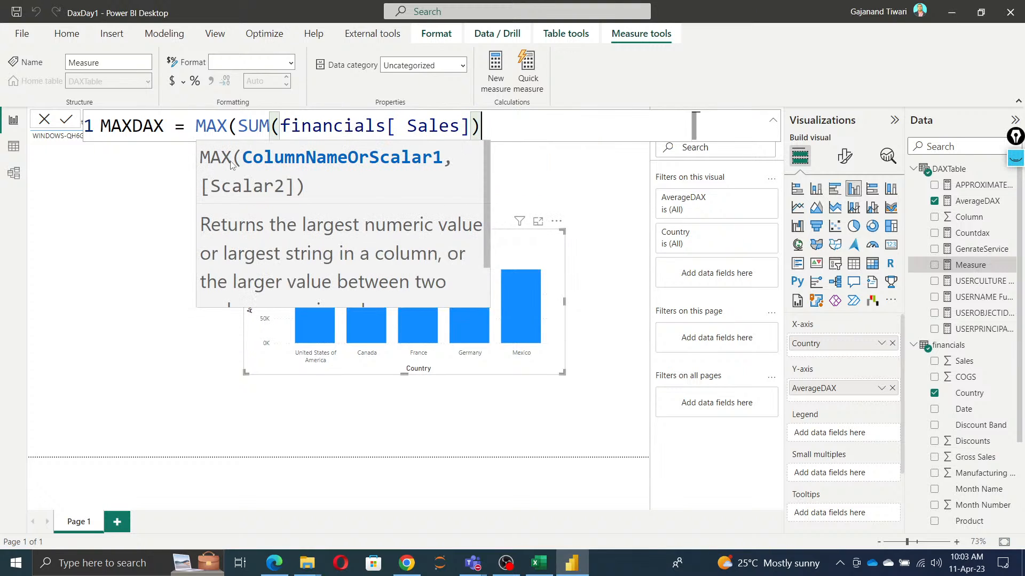
pyautogui.write(', sum')
# Step: Add SUM(financials[ Sales]) as the second MAX argument, commit the measure and close the formula editor
pyautogui.press('Tab')
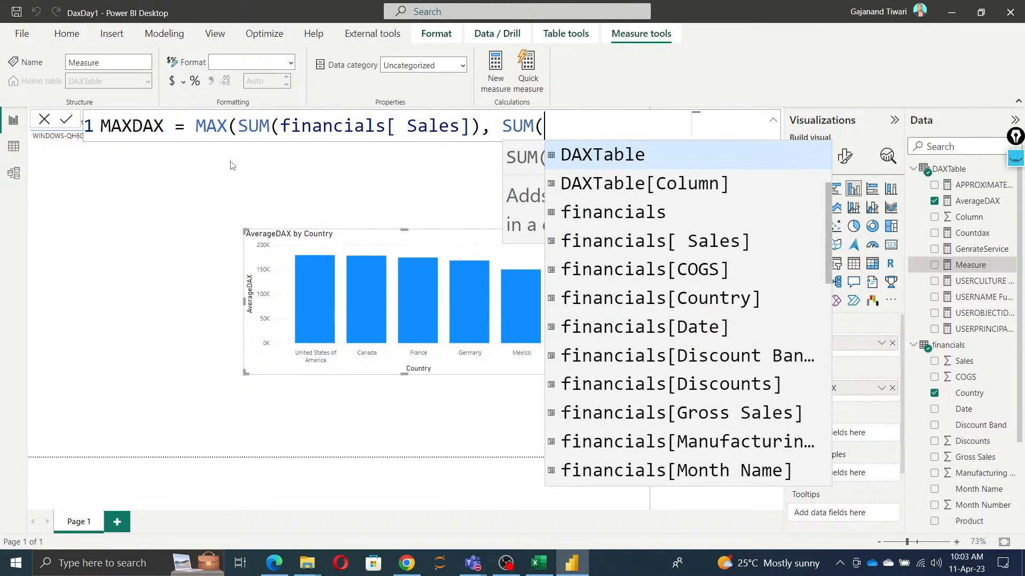
pyautogui.write('sal')
pyautogui.press('Up')
pyautogui.press('Up')
pyautogui.press('Tab')
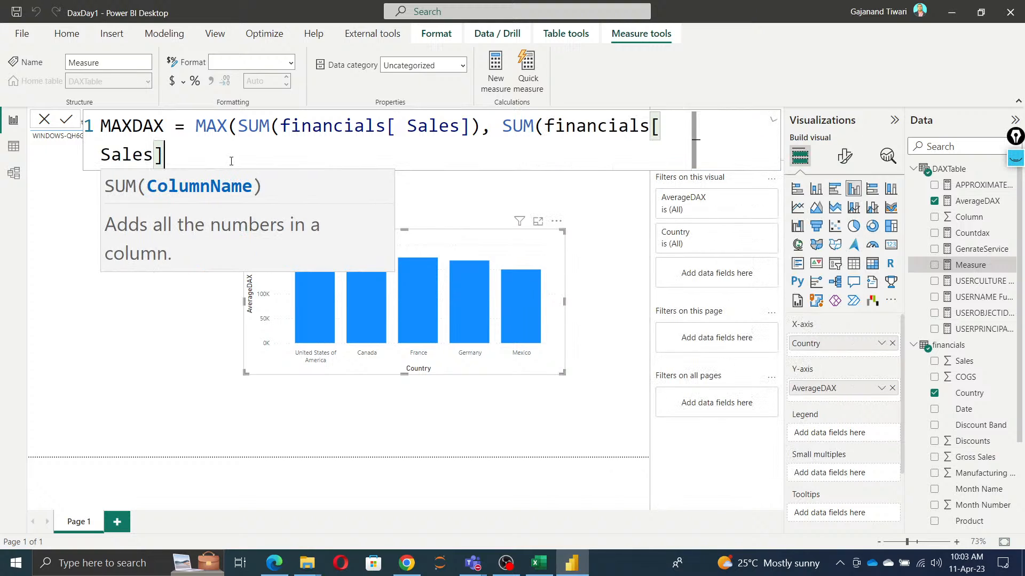
pyautogui.write('))')
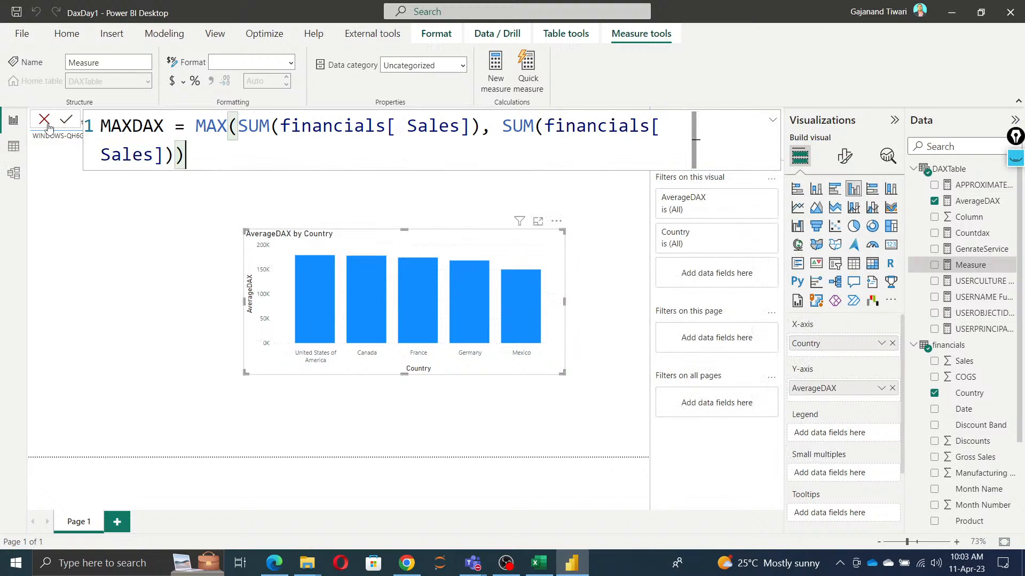
pyautogui.click(97, 331)
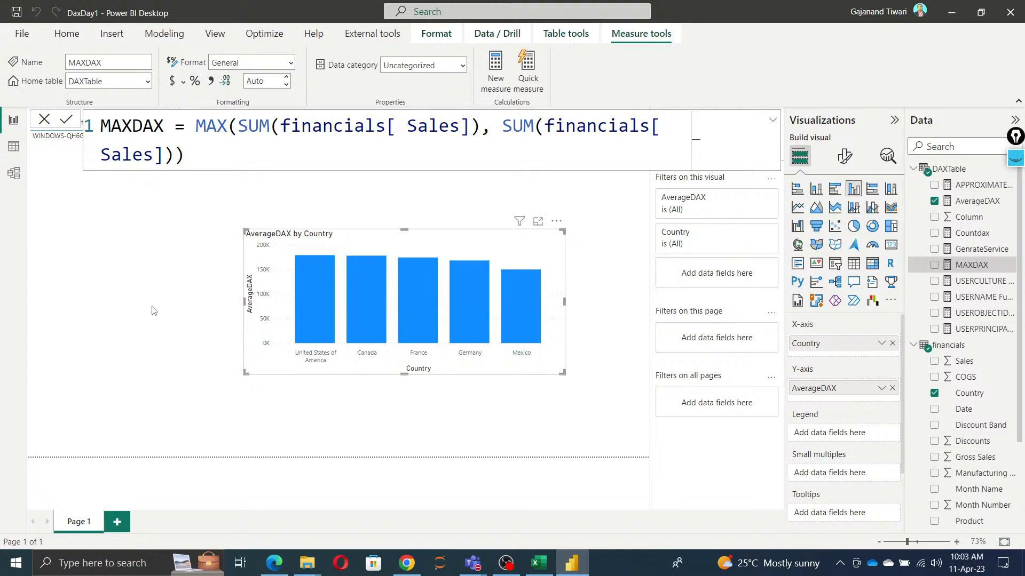
pyautogui.click(44, 120)
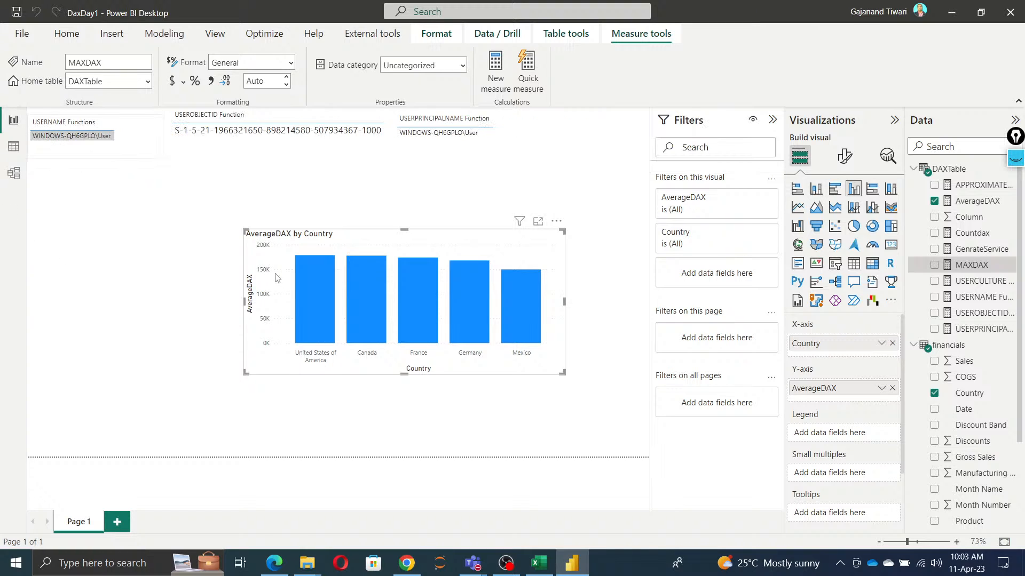
# Step: Add MAXDAX to the AverageDAX by Country chart and move the chart to the left side of the page
pyautogui.click(935, 267)
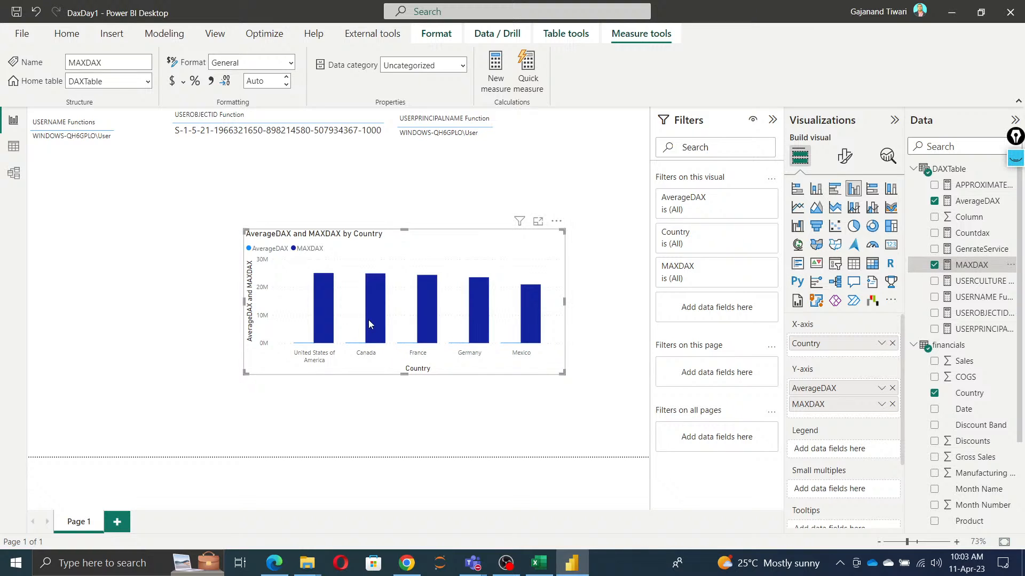
pyautogui.moveTo(338, 248); pyautogui.dragTo(136, 214)
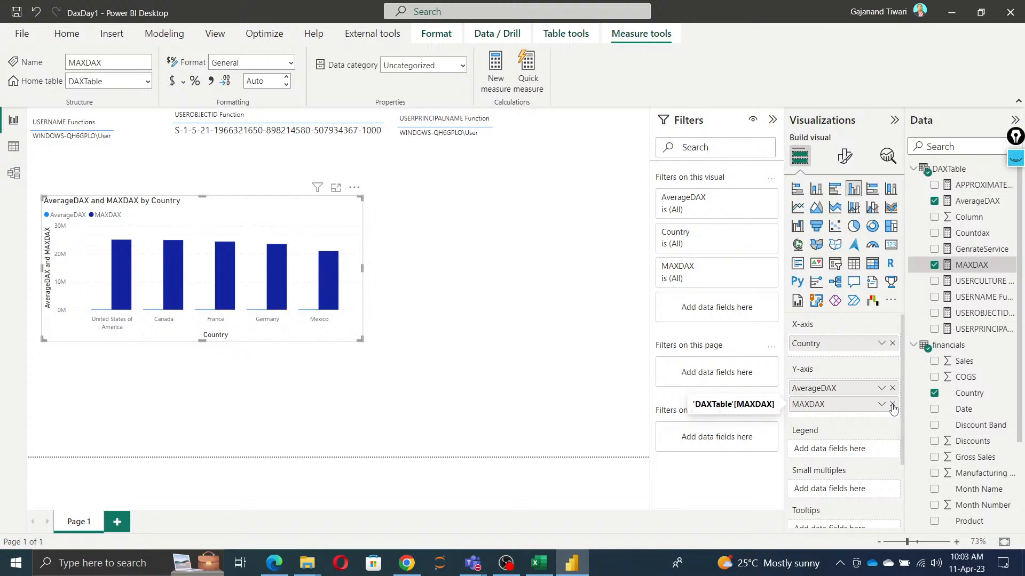
# Step: Insert a separate table visual beside the chart, shift it slightly left and populate it with MAXDAX
pyautogui.click(289, 354)
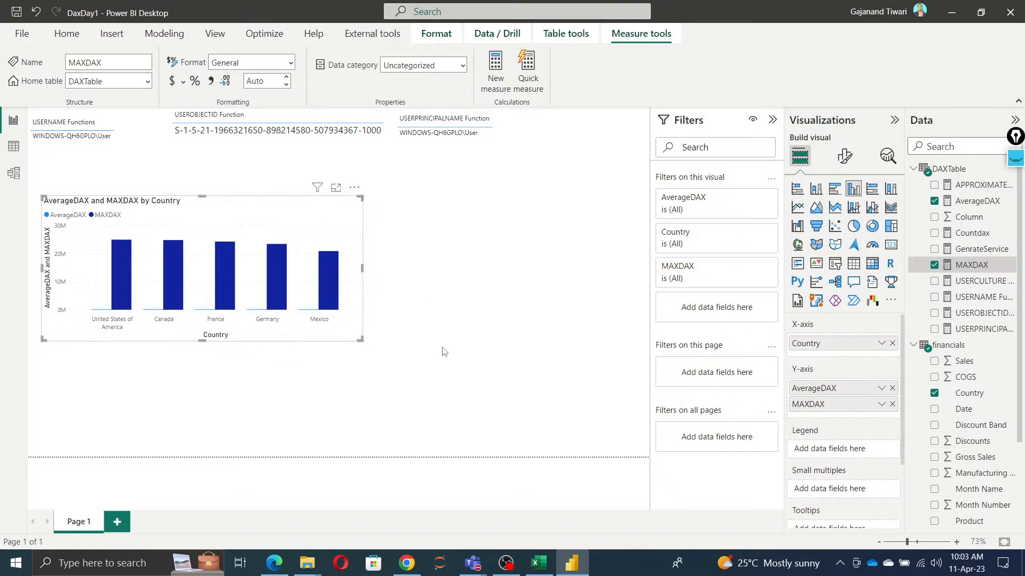
pyautogui.click(853, 263)
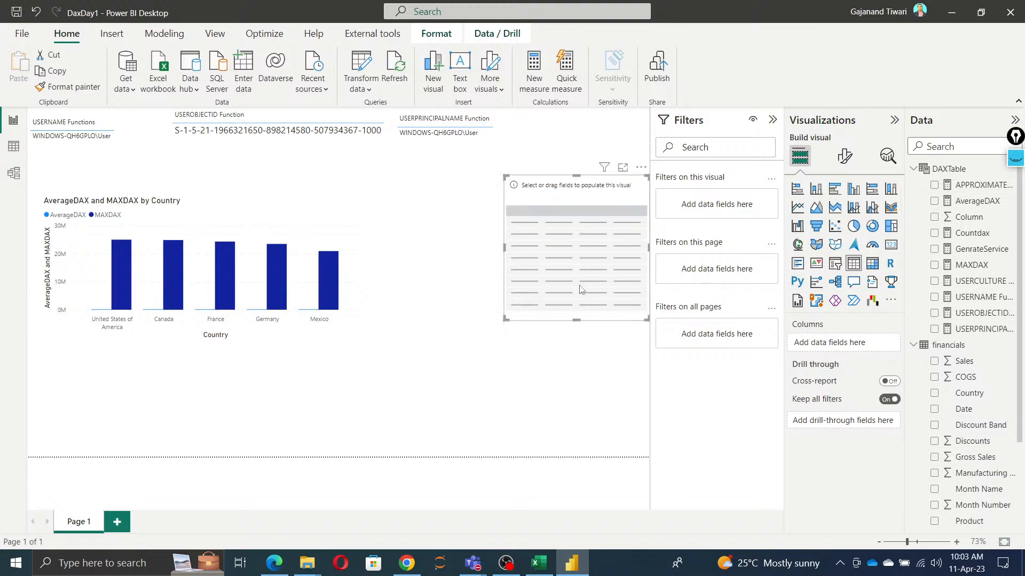
pyautogui.moveTo(582, 289); pyautogui.dragTo(510, 298)
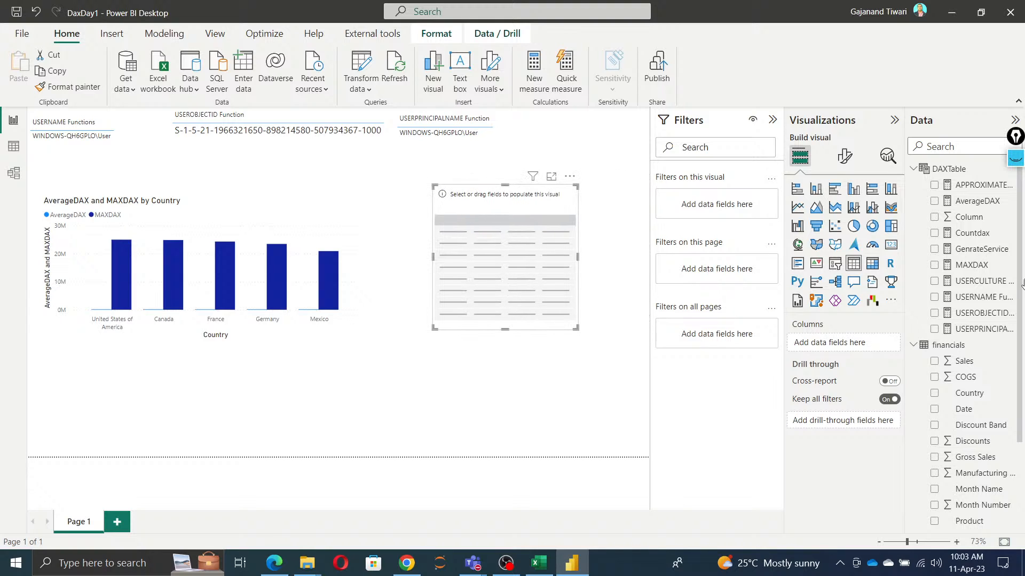
pyautogui.click(935, 265)
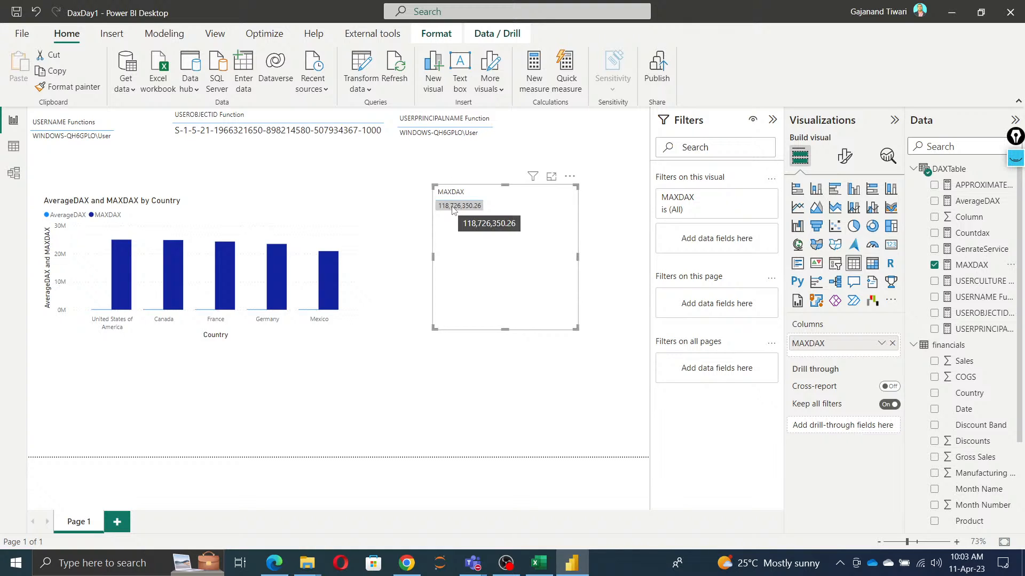
# Step: Remove the second SUM argument so MAXDAX reads MAX(SUM(financials[ Sales])), and commit the formula
pyautogui.click(970, 266)
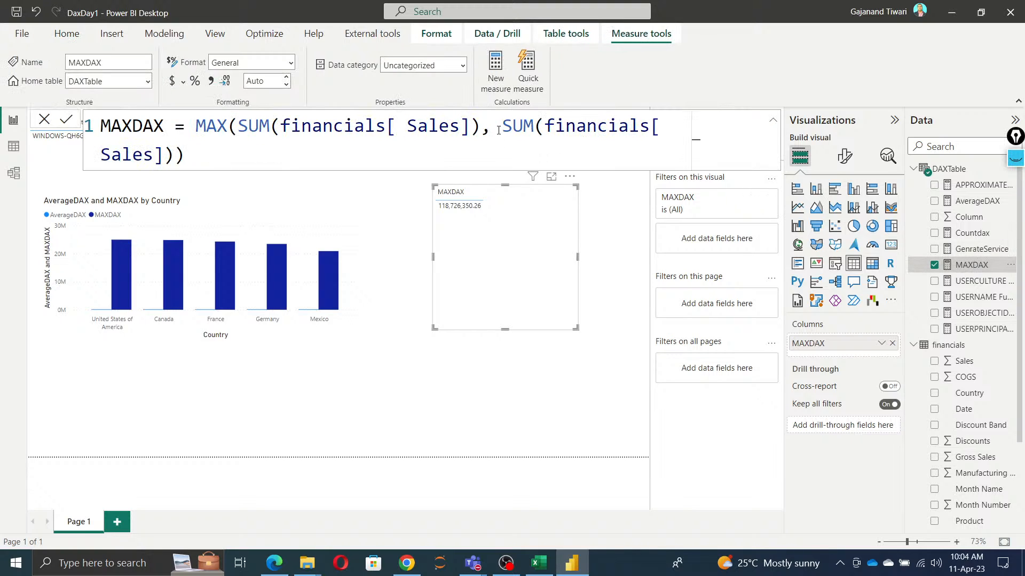
pyautogui.moveTo(480, 137); pyautogui.dragTo(491, 141)
pyautogui.press('BackSpace')
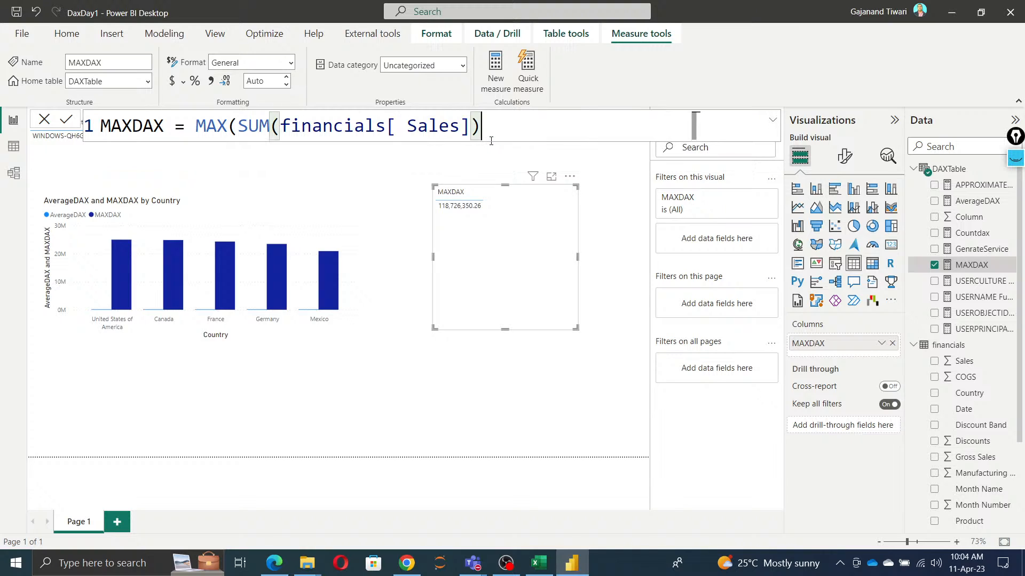
pyautogui.write(')')
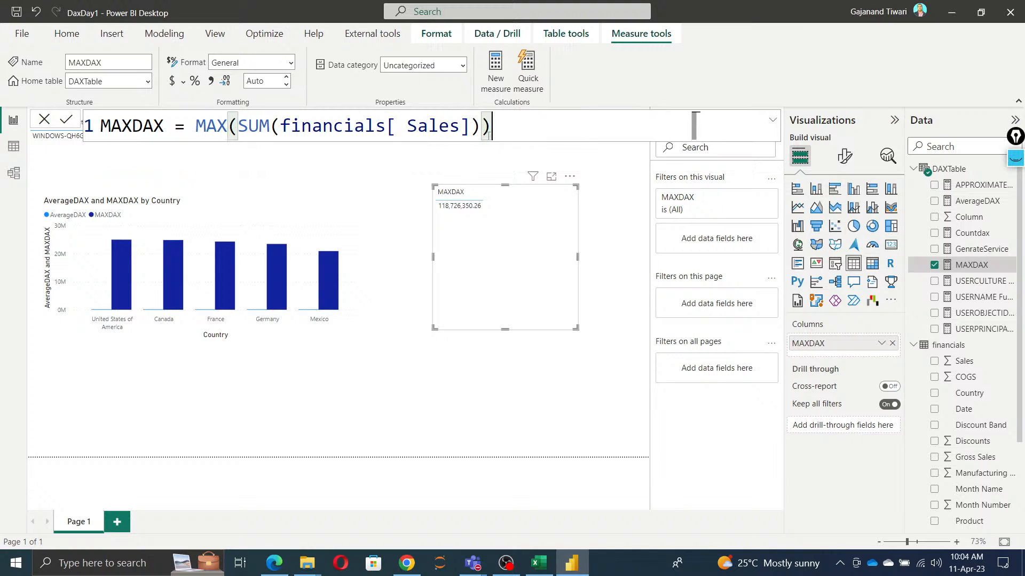
pyautogui.click(66, 119)
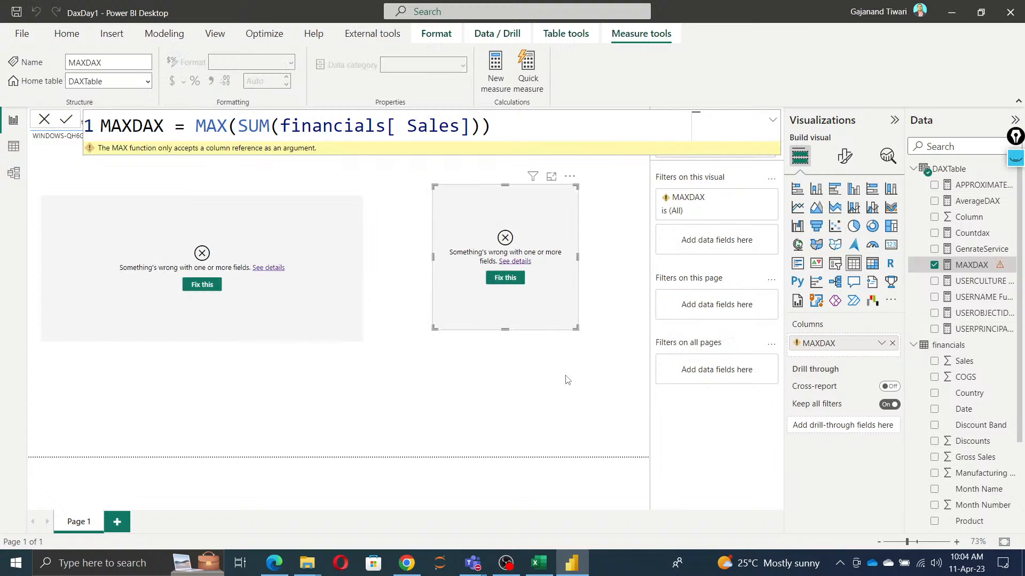
# Step: Strip the SUM wrapper and its extra closing parenthesis so MAXDAX reads MAX(financials[ Sales]), and commit it
pyautogui.click(281, 125)
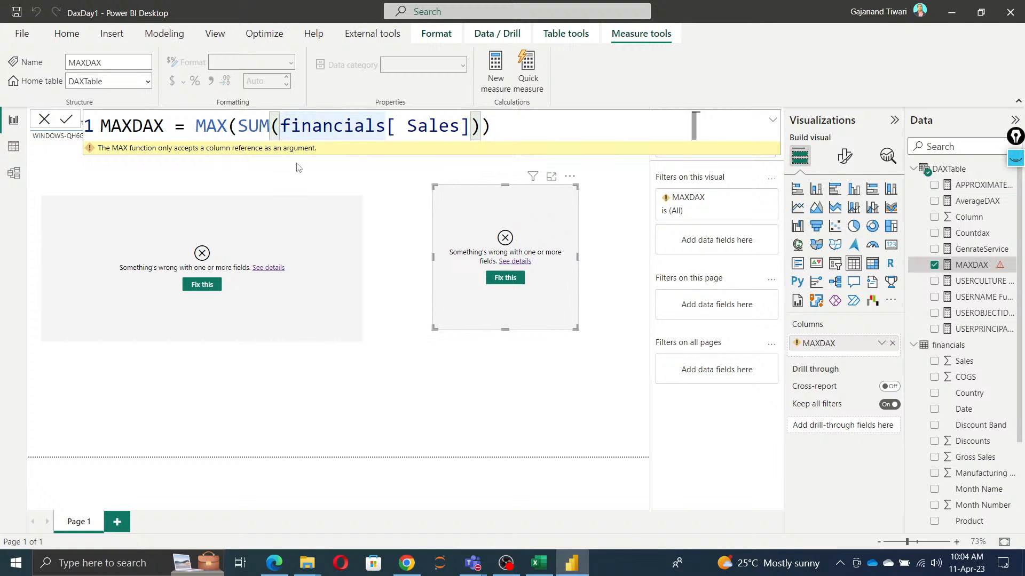
pyautogui.press('BackSpace')
pyautogui.press('BackSpace')
pyautogui.press('BackSpace')
pyautogui.press('BackSpace')
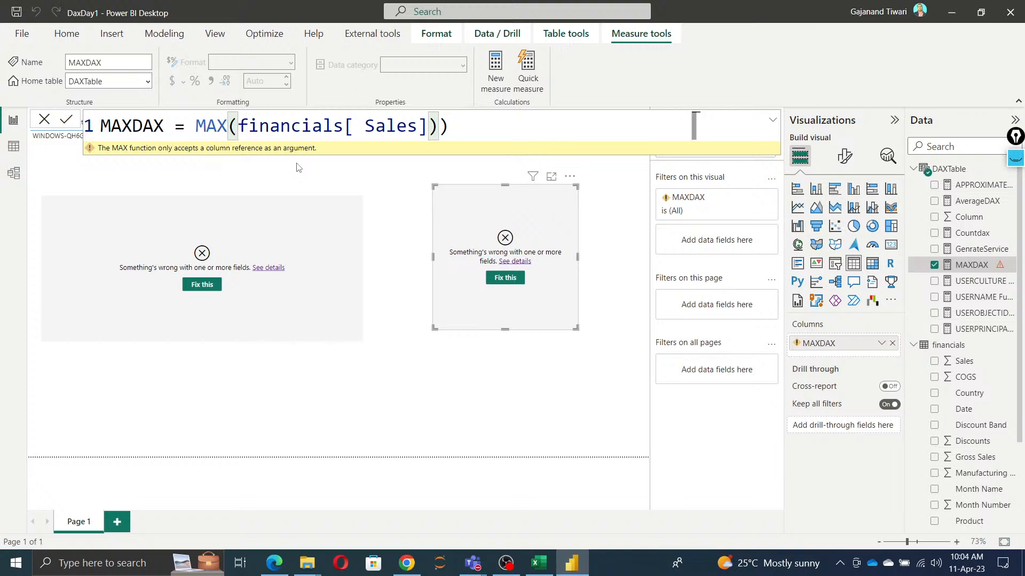
pyautogui.hotkey('ctrl', 'Right')
pyautogui.hotkey('ctrl', 'Right')
pyautogui.hotkey('ctrl', 'Right')
pyautogui.press('Right')
pyautogui.press('Delete')
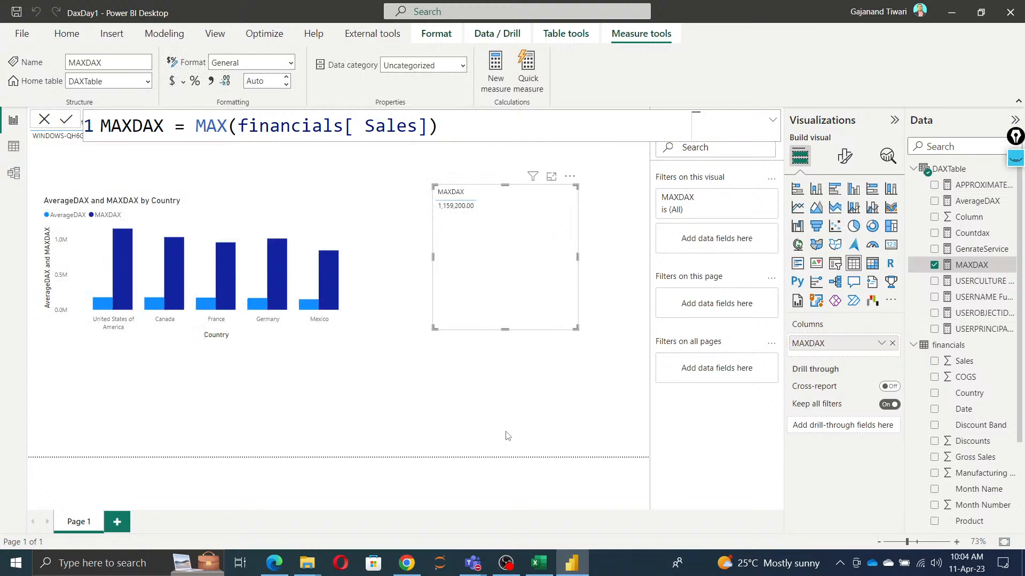
# Step: Copy financials[ Sales] in as the second MAX argument of MAXDAX and commit the formula
pyautogui.click(427, 131)
pyautogui.write(', sa')
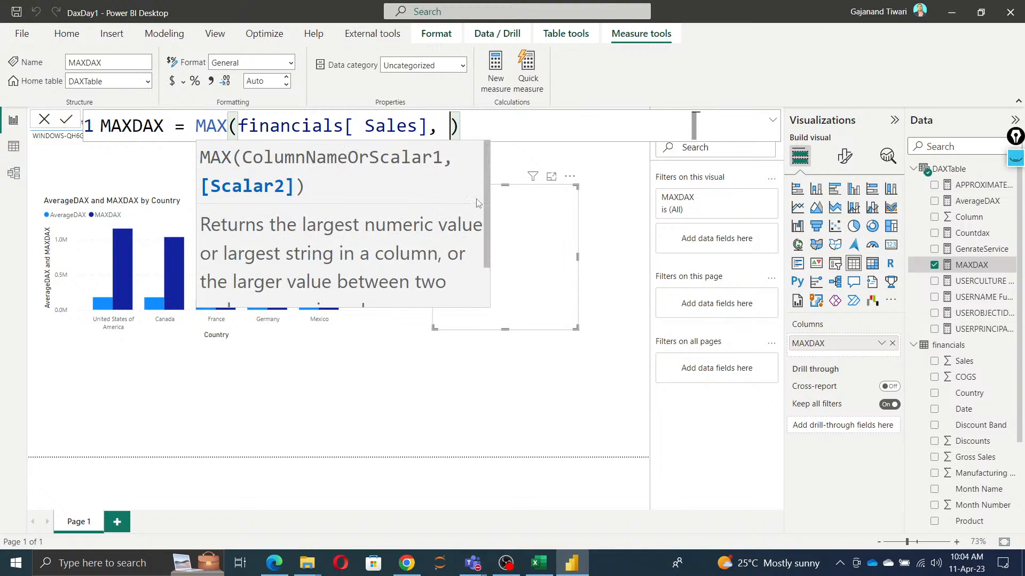
pyautogui.press('BackSpace')
pyautogui.press('BackSpace')
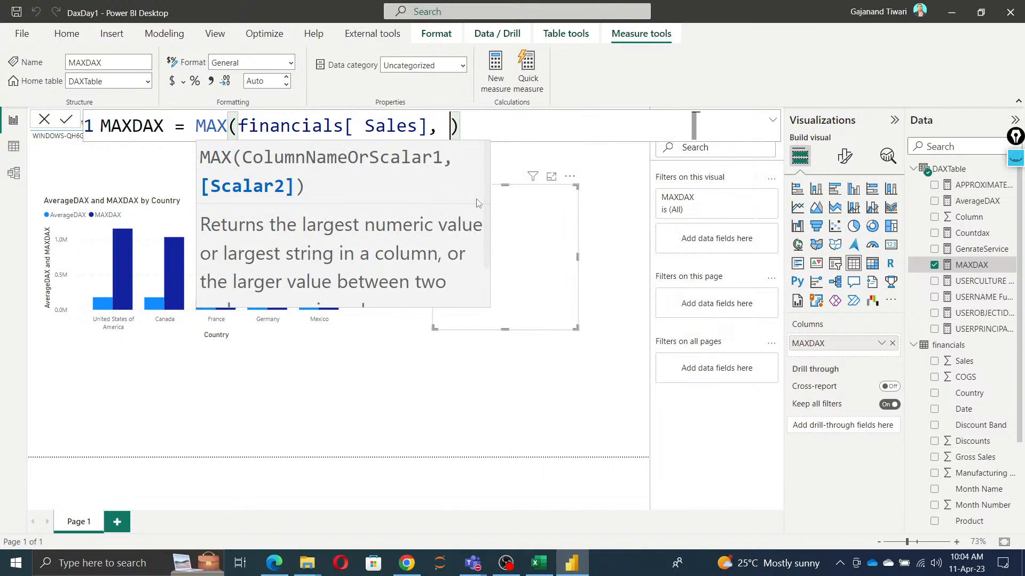
pyautogui.write('sales')
pyautogui.press('BackSpace')
pyautogui.press('BackSpace')
pyautogui.press('BackSpace')
pyautogui.press('BackSpace')
pyautogui.press('BackSpace')
pyautogui.moveTo(238, 127); pyautogui.dragTo(430, 132)
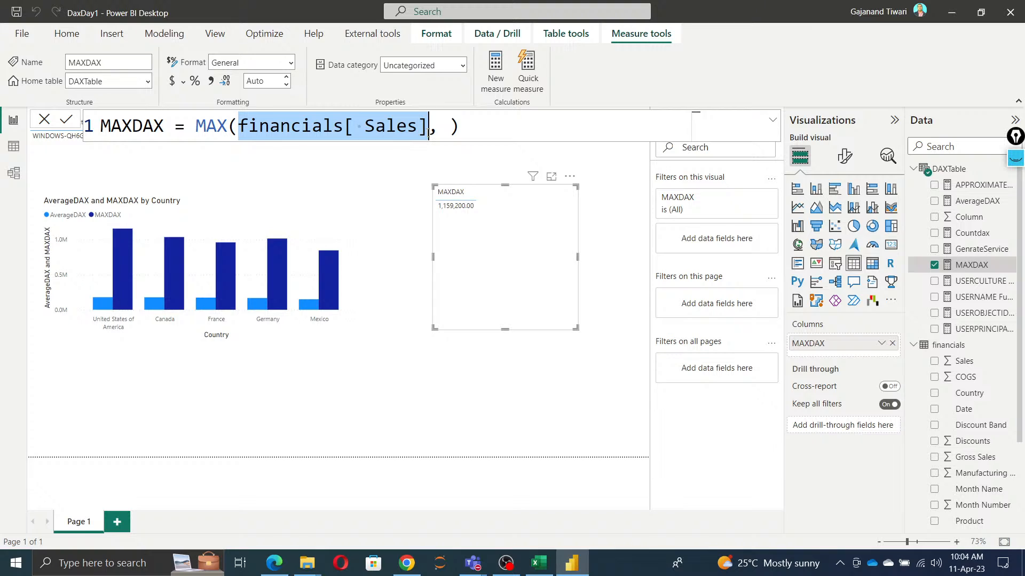
pyautogui.hotkey('ctrl', 'c')
pyautogui.click(447, 125)
pyautogui.hotkey('ctrl', 'v')
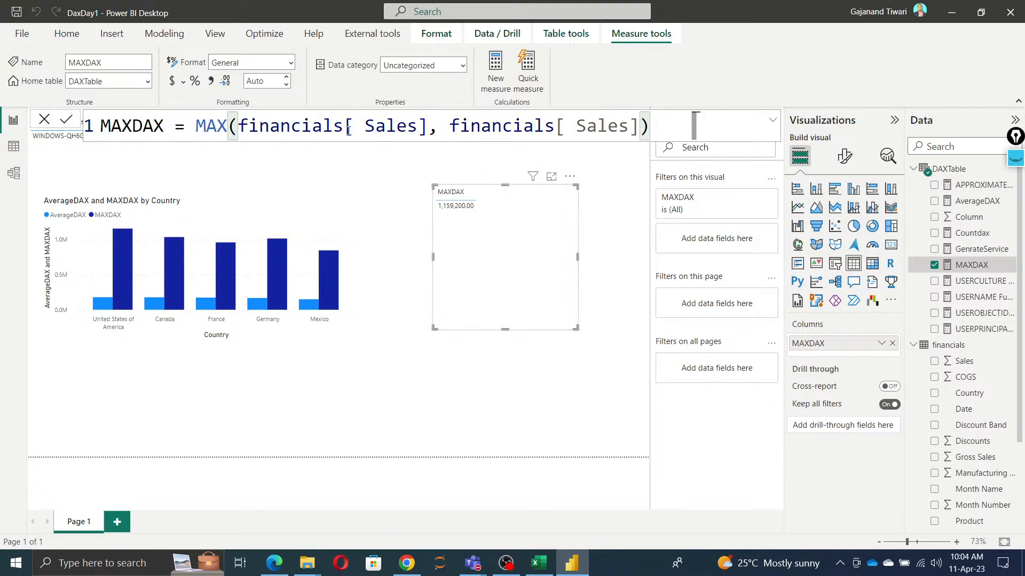
pyautogui.click(66, 121)
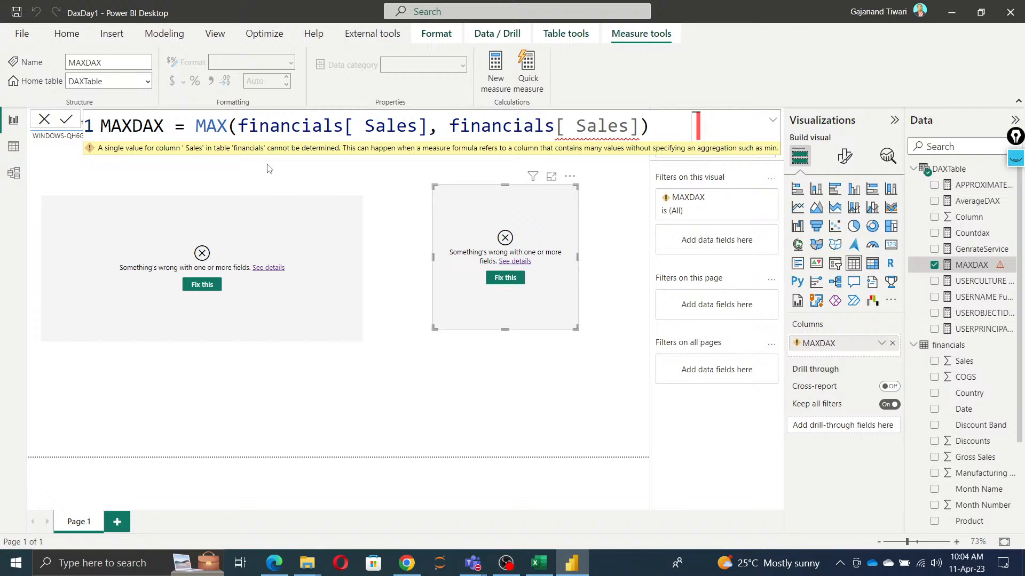
# Step: Review the syntax, parameters and remarks of the MAX article in Chrome, and return to Power BI Desktop
pyautogui.hotkey('alt', 'Tab')
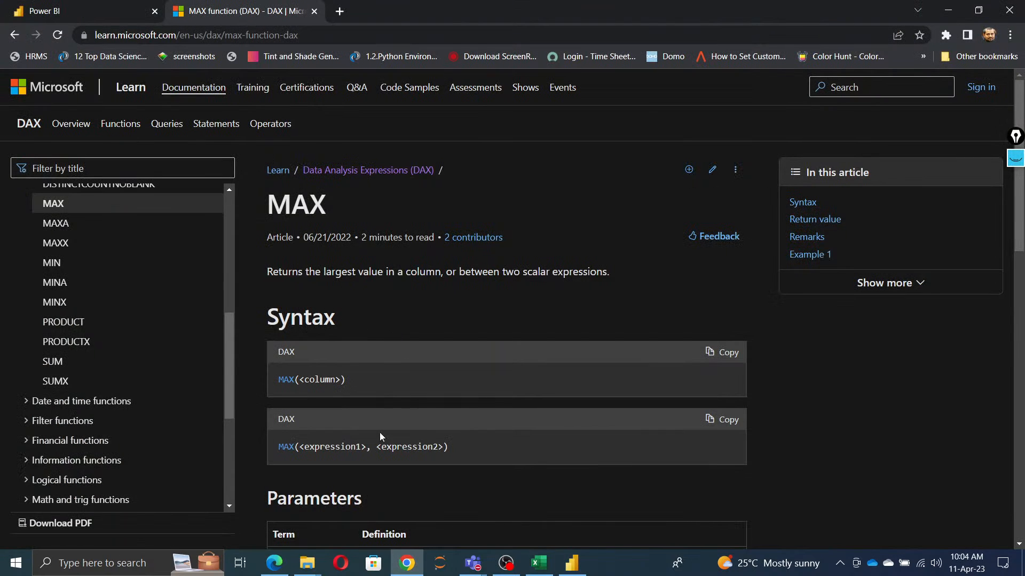
pyautogui.scroll(-3, 292, 326)
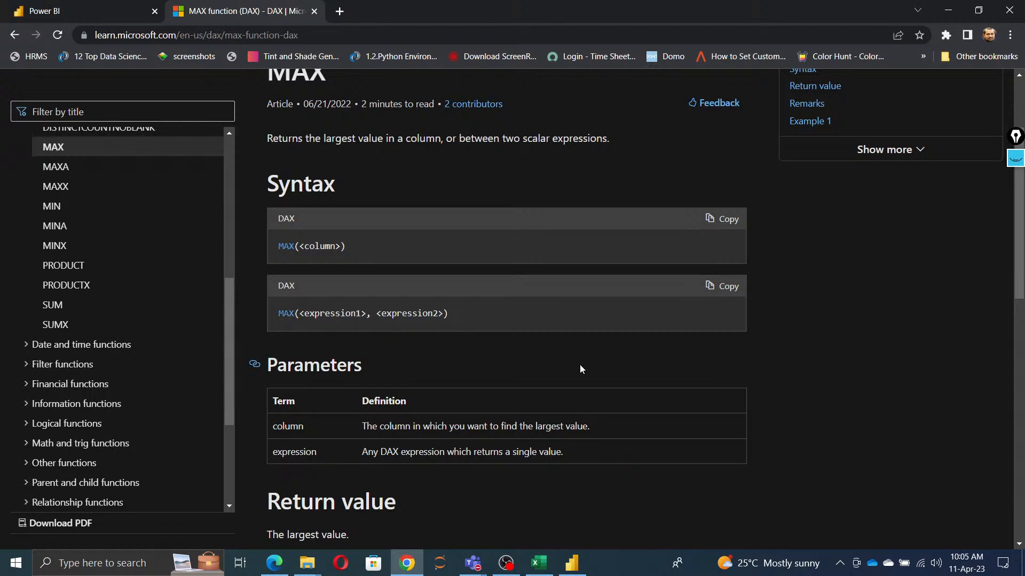
pyautogui.scroll(-5, 533, 464)
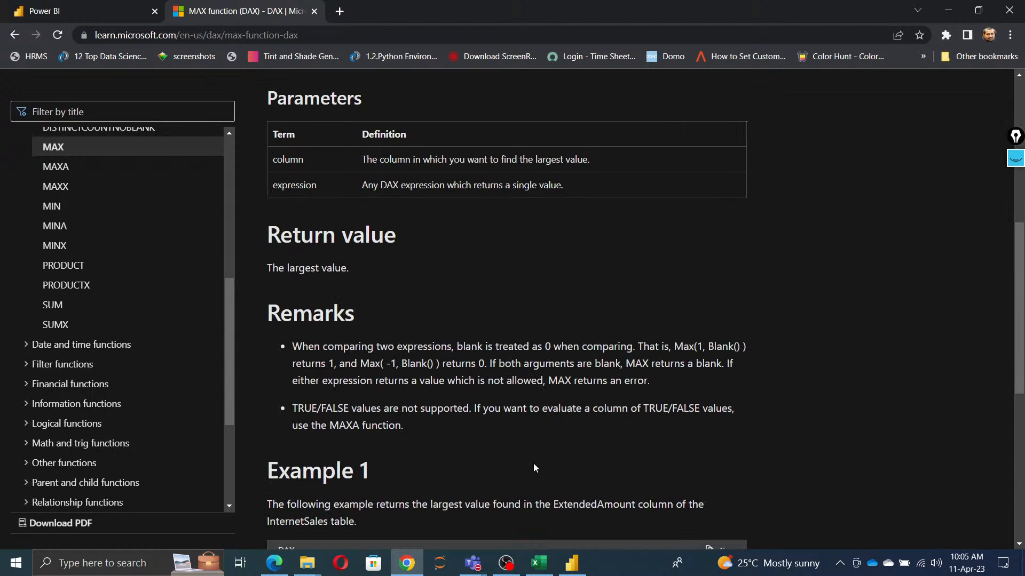
pyautogui.scroll(3, 533, 462)
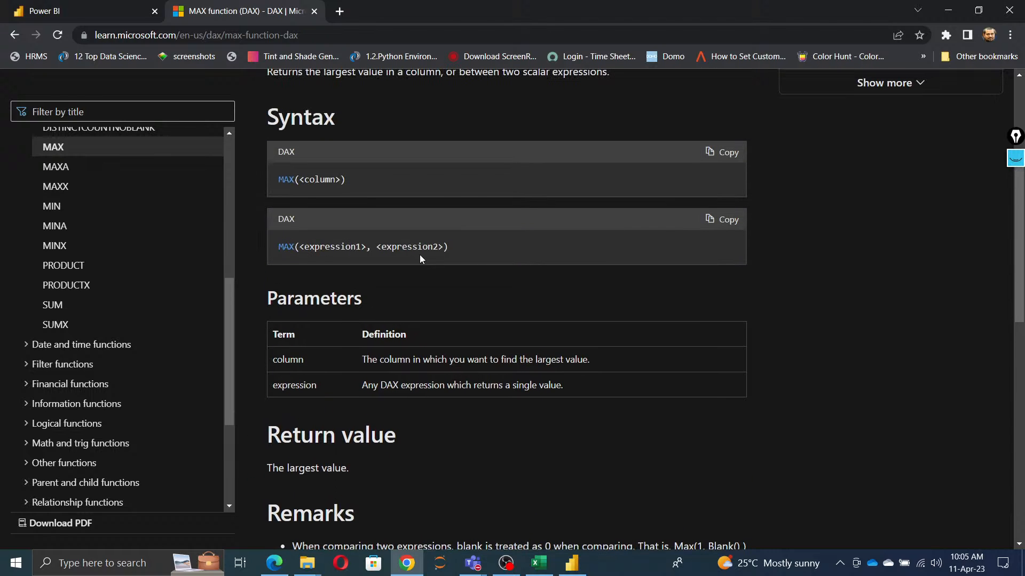
pyautogui.hotkey('alt', 'Tab')
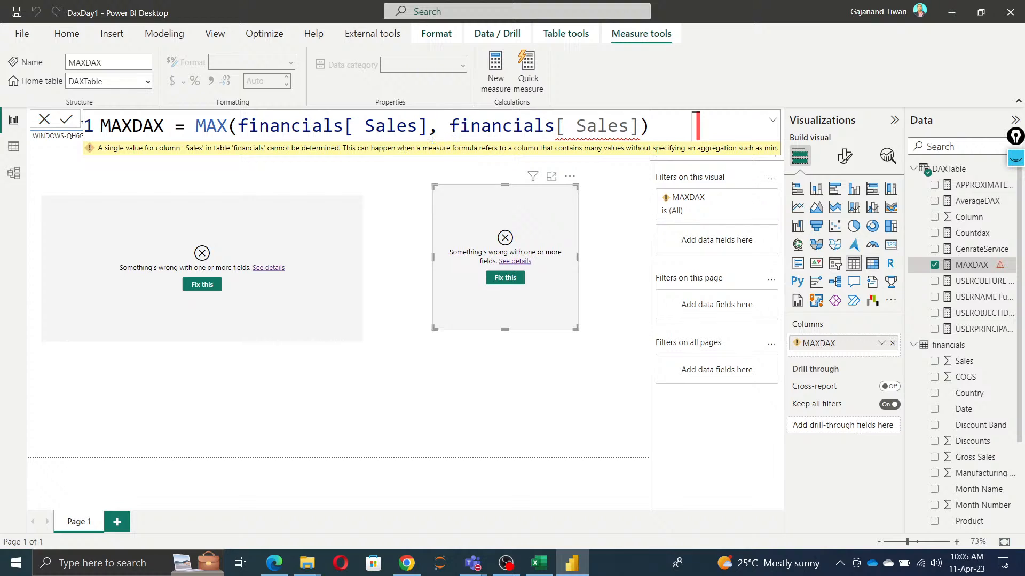
# Step: Wrap the second argument of MAXDAX, financials[ Sales], in its own max function with a matching closing parenthesis
pyautogui.click(451, 124)
pyautogui.write('max')
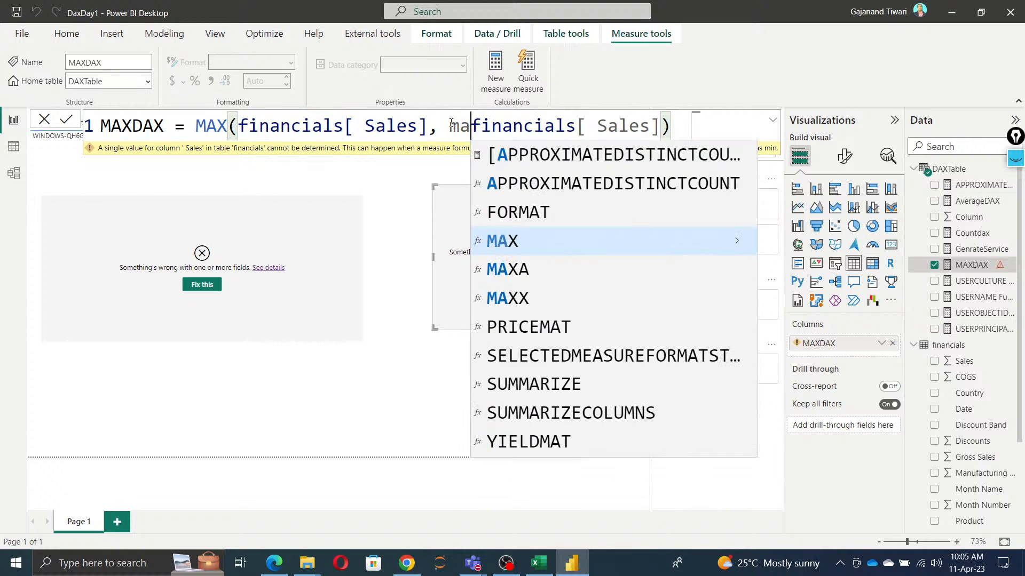
pyautogui.write('(')
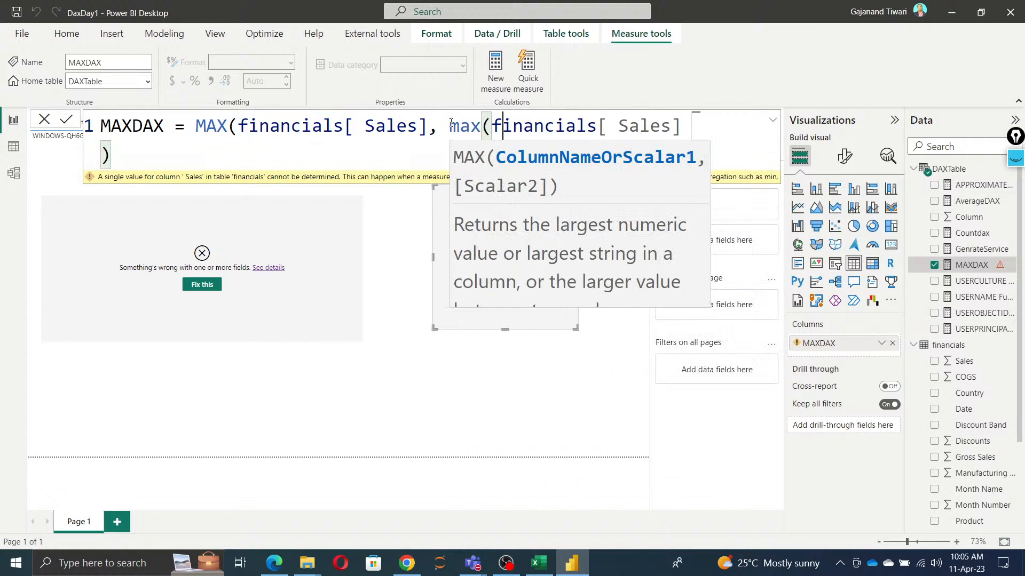
pyautogui.hotkey('ctrl', 'End')
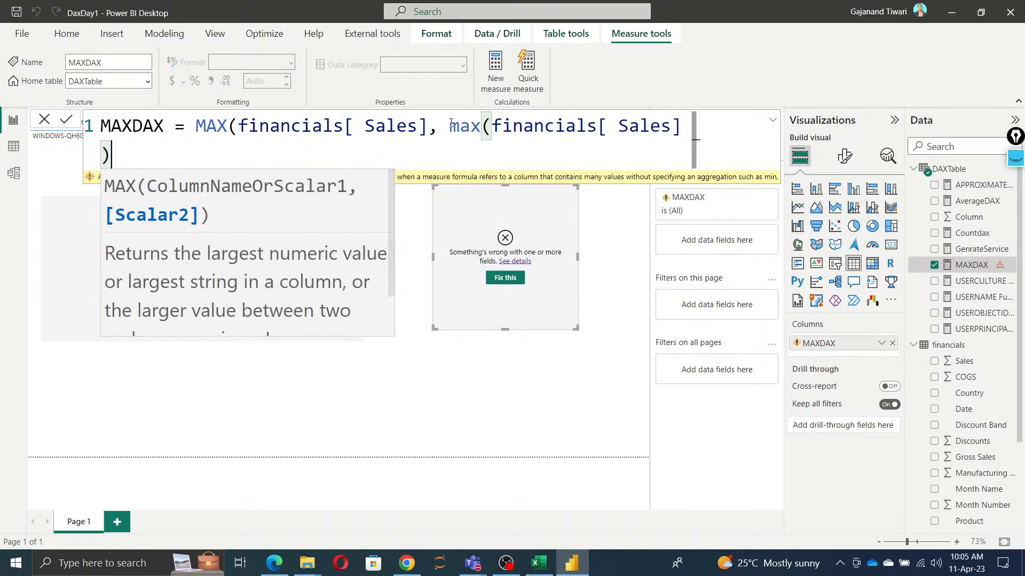
pyautogui.write(')')
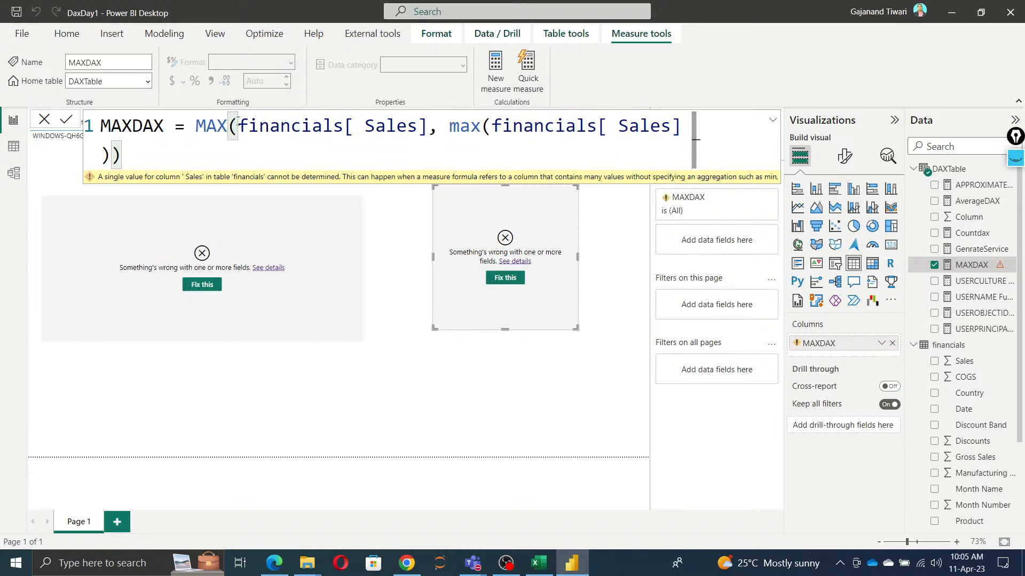
# Step: Wrap the first financials[ Sales] argument of MAXDAX in a max function as well, and commit the formula
pyautogui.click(238, 125)
pyautogui.write('max(')
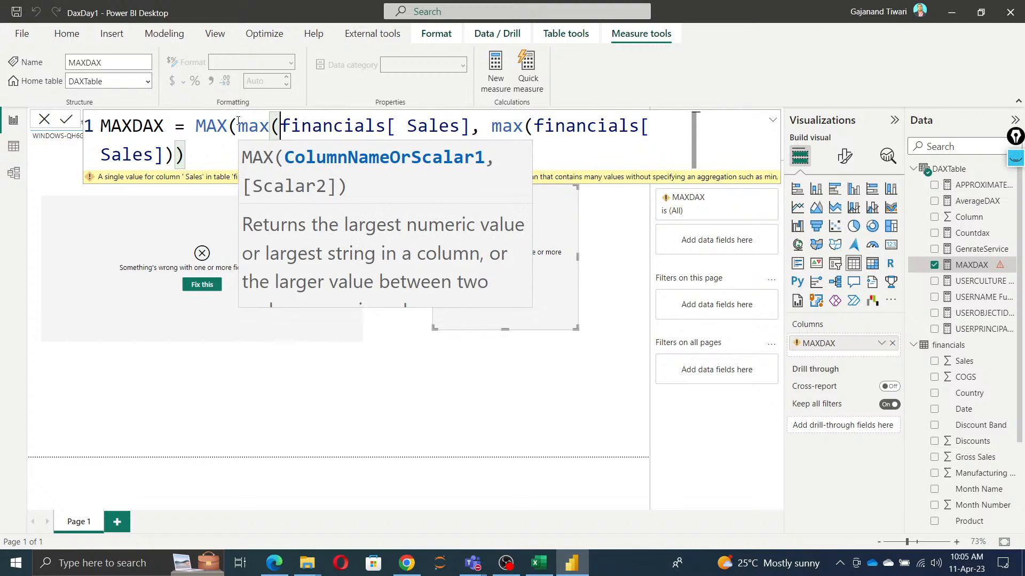
pyautogui.press('Right')
pyautogui.press('Right')
pyautogui.press('Right')
pyautogui.press('Right')
pyautogui.press('Right')
pyautogui.press('Right')
pyautogui.press('Right')
pyautogui.press('Right')
pyautogui.press('Right')
pyautogui.press('Right')
pyautogui.press('Right')
pyautogui.press('Right')
pyautogui.press('Right')
pyautogui.press('Right')
pyautogui.press('Right')
pyautogui.press('Right')
pyautogui.press('Right')
pyautogui.press('Right')
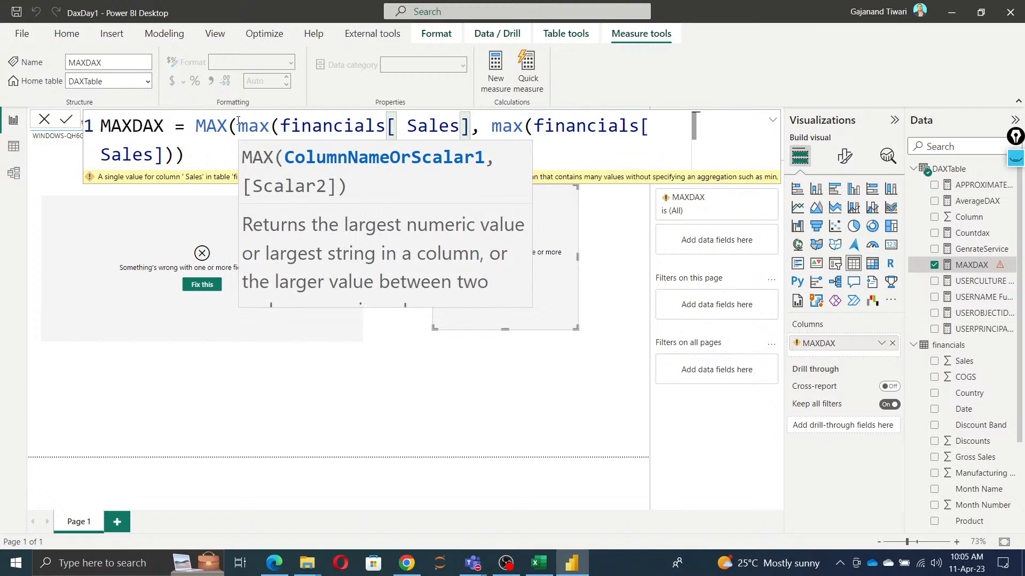
pyautogui.write(')')
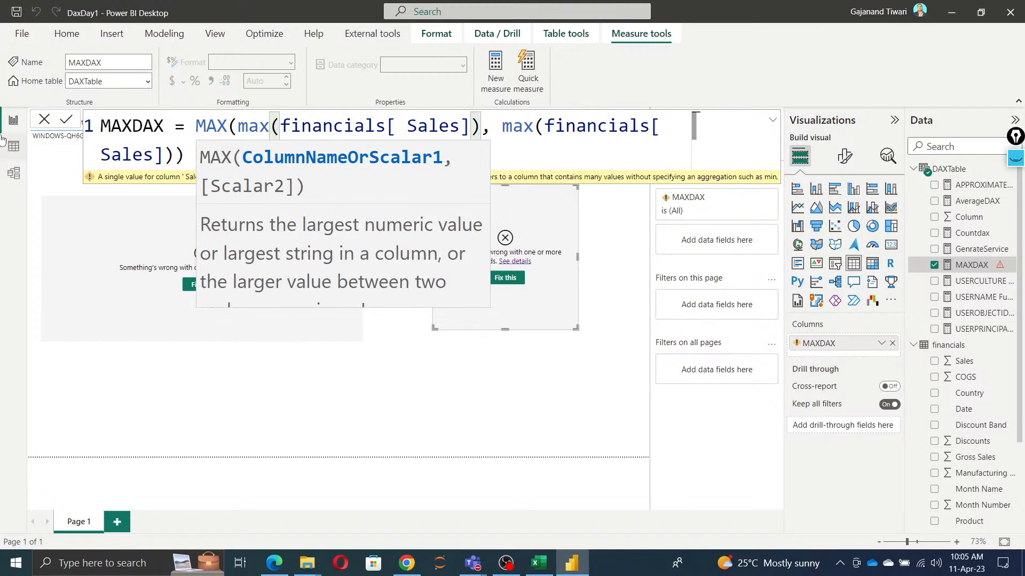
pyautogui.click(66, 120)
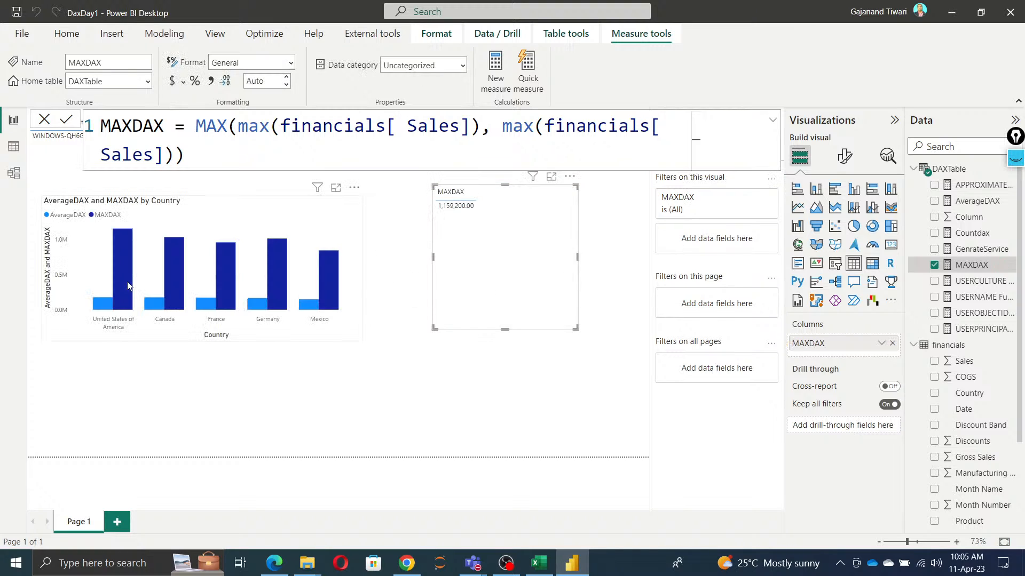
# Step: Select the MAXDAX table visual and look through the financials fields for another column to compare
pyautogui.click(368, 399)
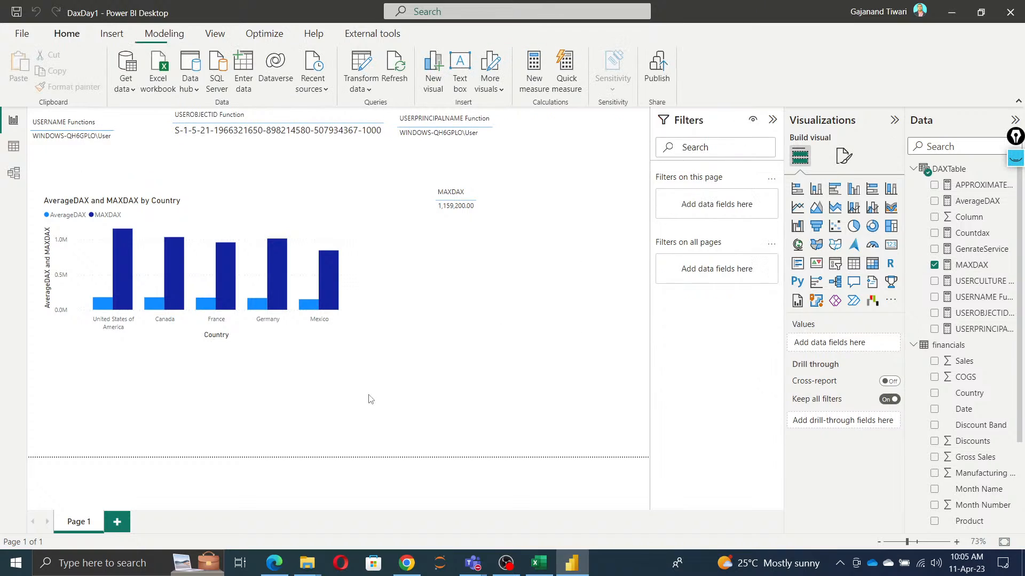
pyautogui.click(477, 232)
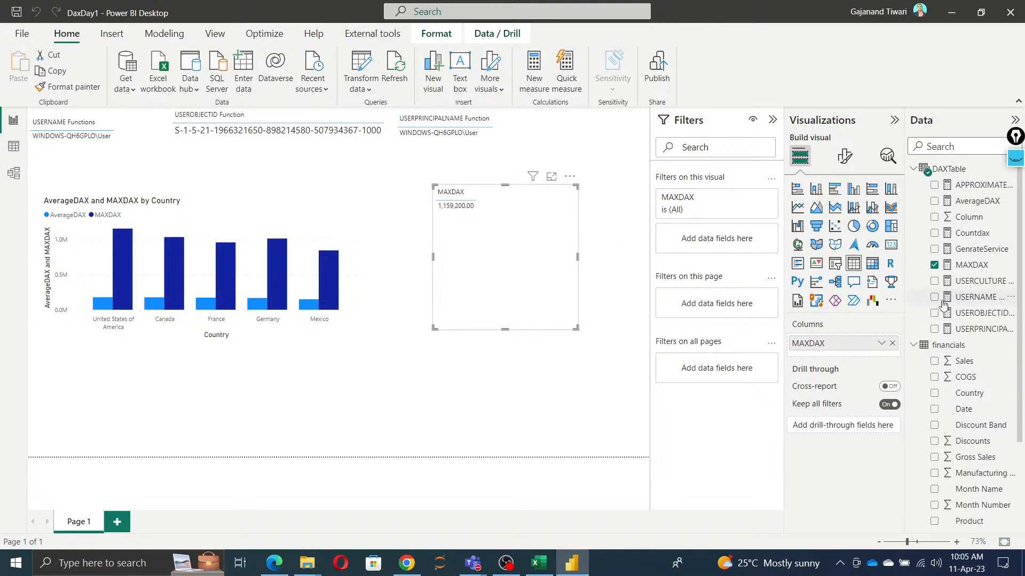
pyautogui.scroll(-3, 956, 470)
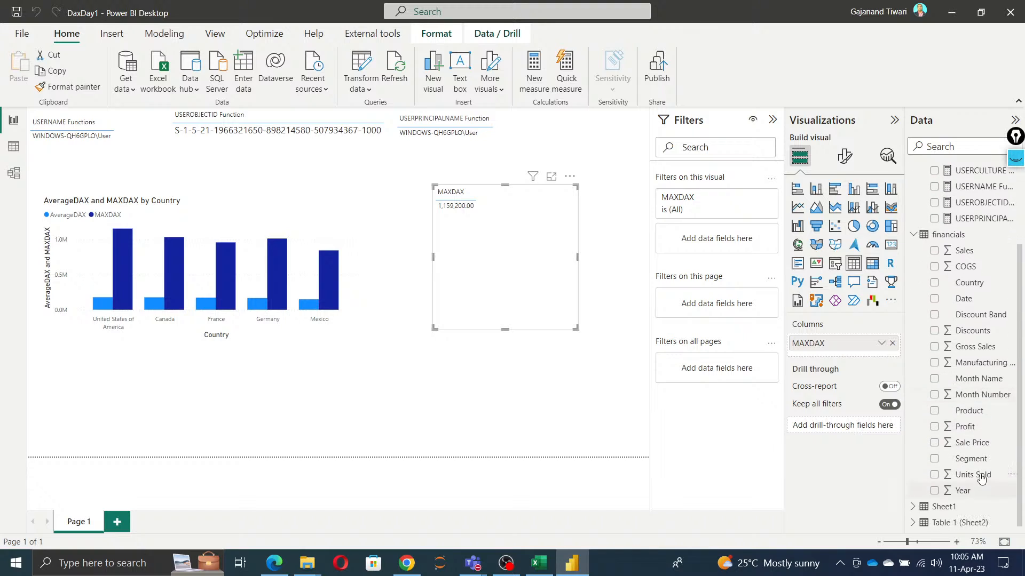
pyautogui.scroll(3, 929, 336)
# Step: Change the column inside the second max of MAXDAX to financials[Gross Sales] and commit the formula
pyautogui.click(971, 265)
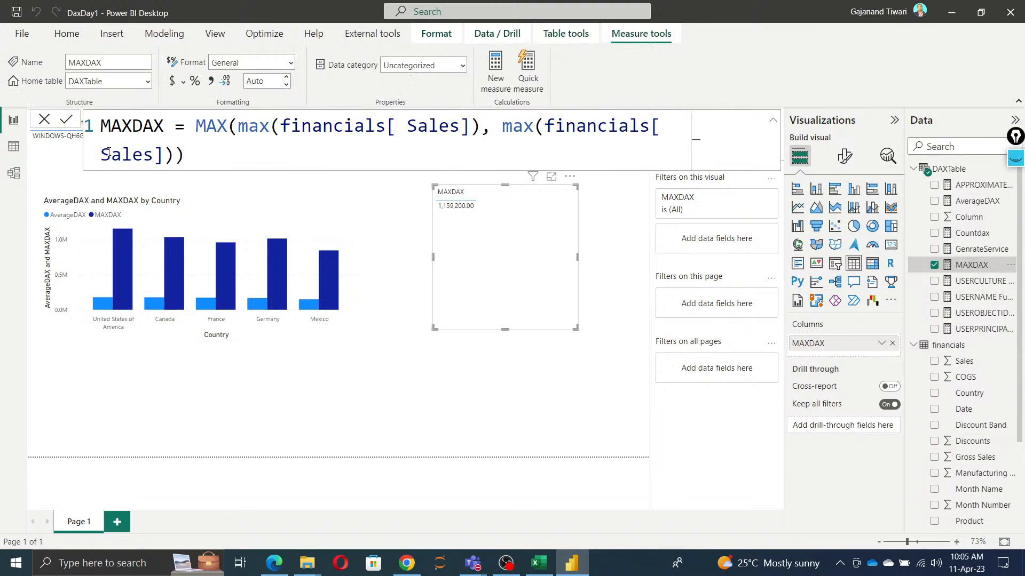
pyautogui.moveTo(100, 154); pyautogui.dragTo(161, 159)
pyautogui.write('gro')
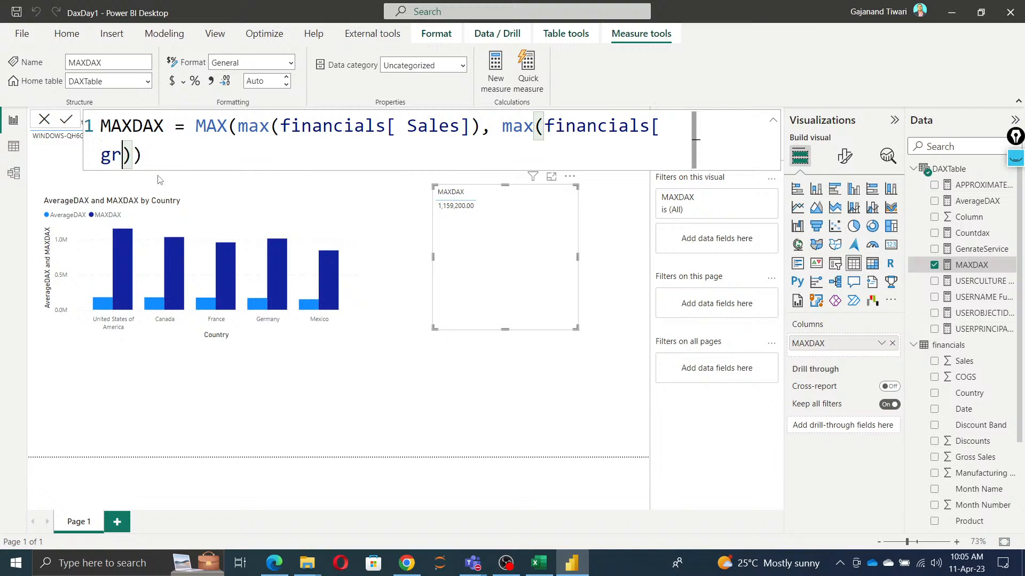
pyautogui.write('ss')
pyautogui.press('BackSpace')
pyautogui.press('BackSpace')
pyautogui.press('BackSpace')
pyautogui.press('BackSpace')
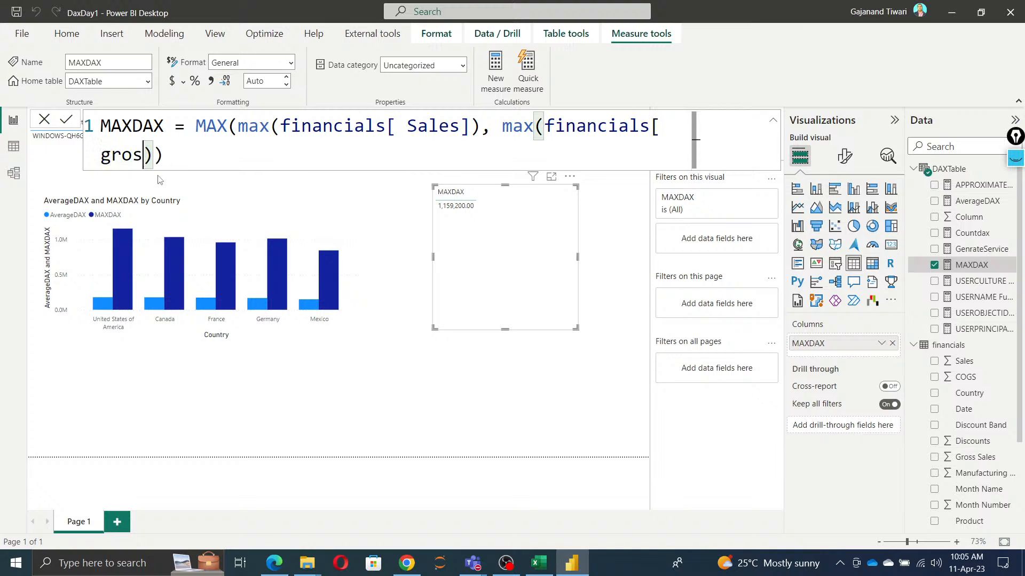
pyautogui.press('BackSpace')
pyautogui.press('BackSpace')
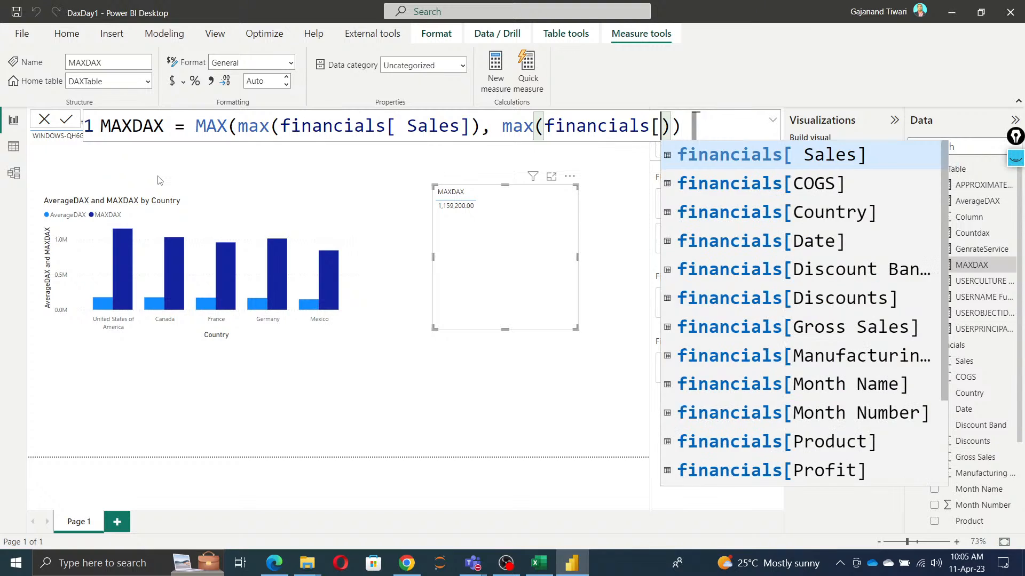
pyautogui.press('Down')
pyautogui.press('Down')
pyautogui.press('Down')
pyautogui.press('Down')
pyautogui.press('Down')
pyautogui.press('Down')
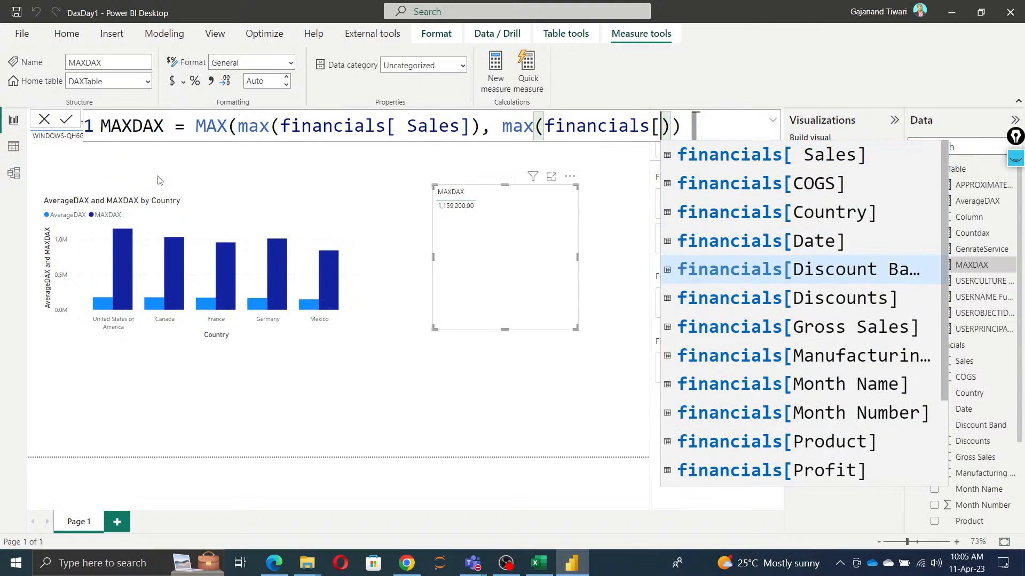
pyautogui.press('Tab')
pyautogui.press('Right')
pyautogui.press('Right')
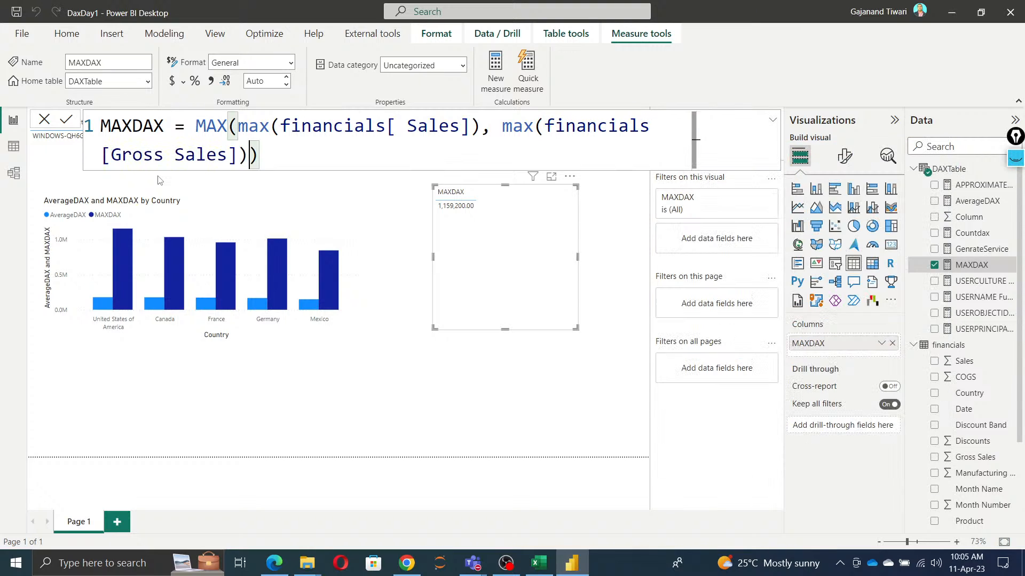
pyautogui.press('Return')
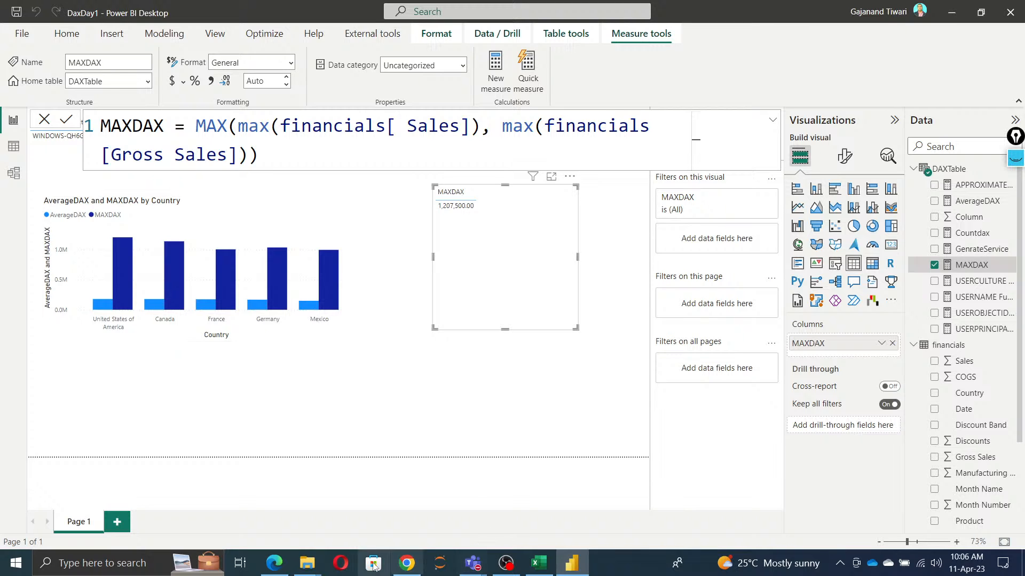
# Step: Switch to Chrome and examine the single-column syntax MAX(<column>) in the MAX article
pyautogui.click(274, 563)
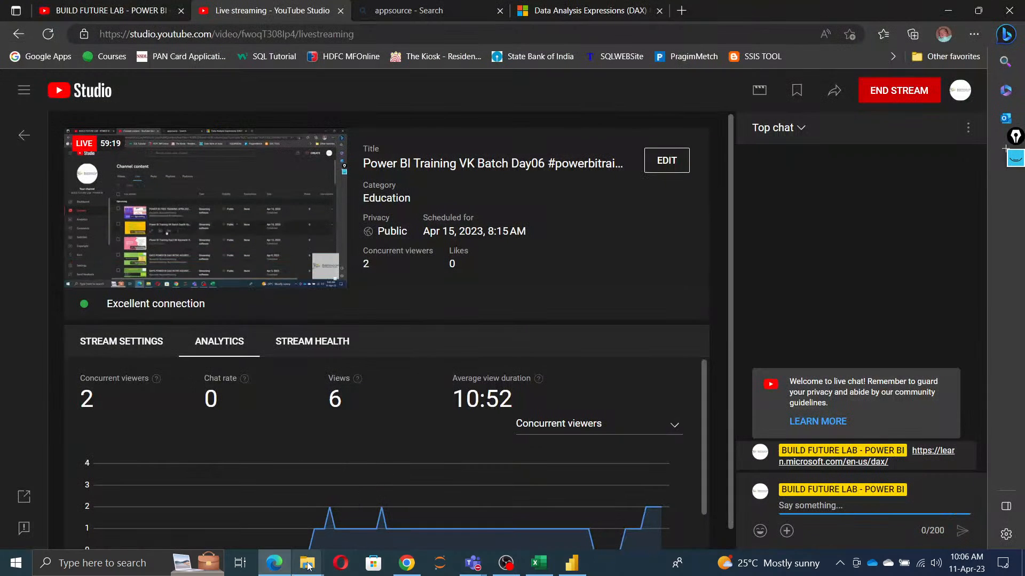
pyautogui.click(274, 563)
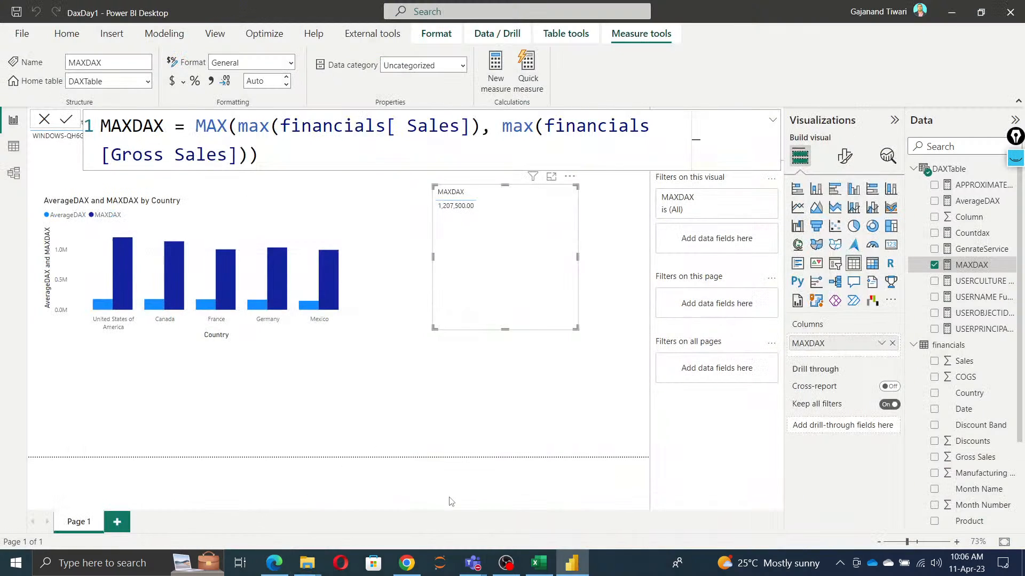
pyautogui.click(410, 566)
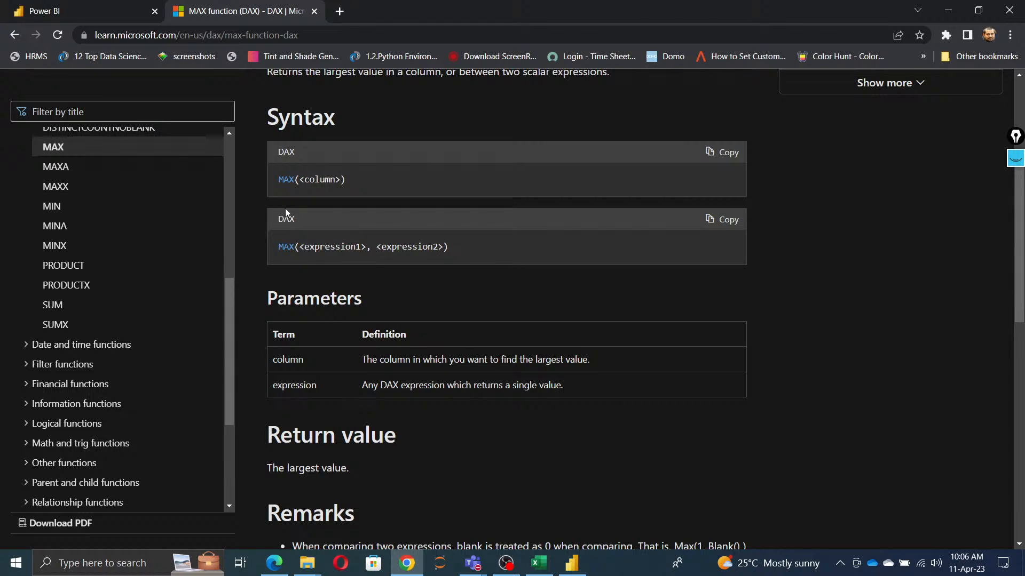
pyautogui.moveTo(279, 179); pyautogui.dragTo(376, 181)
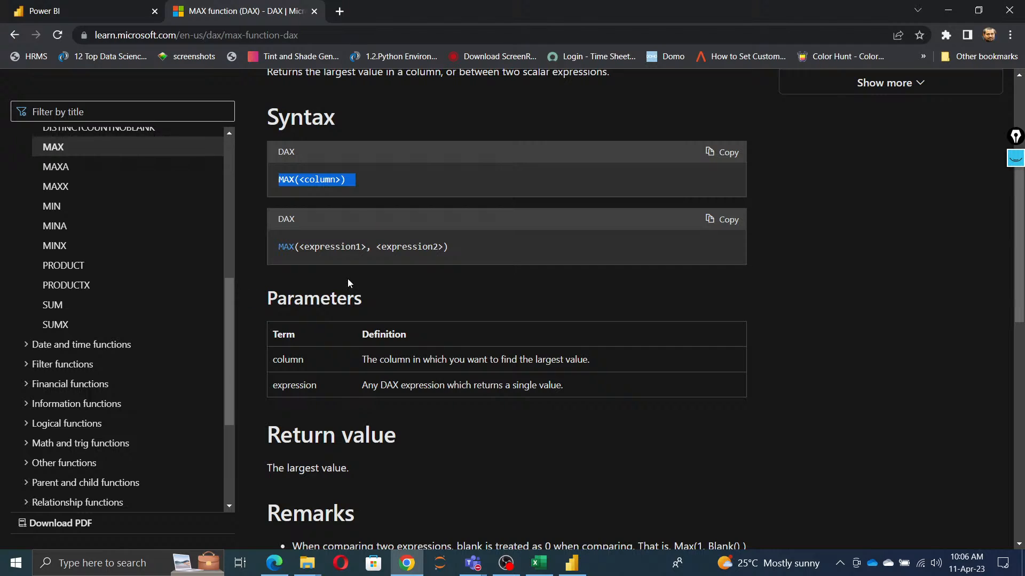
# Step: Open the MAXA function article and examine its syntax and the definition of its column parameter
pyautogui.scroll(1, 69, 186)
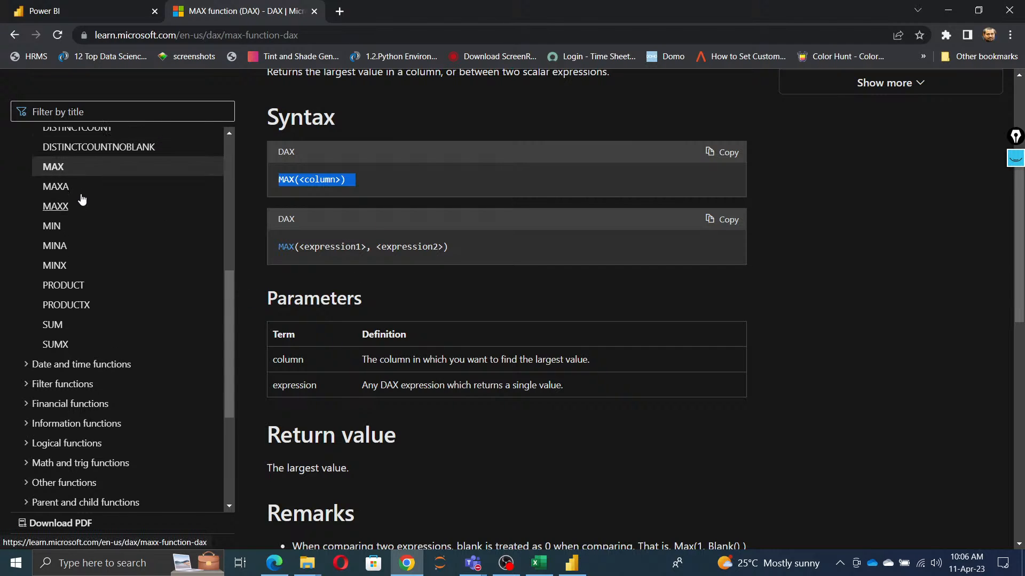
pyautogui.click(56, 233)
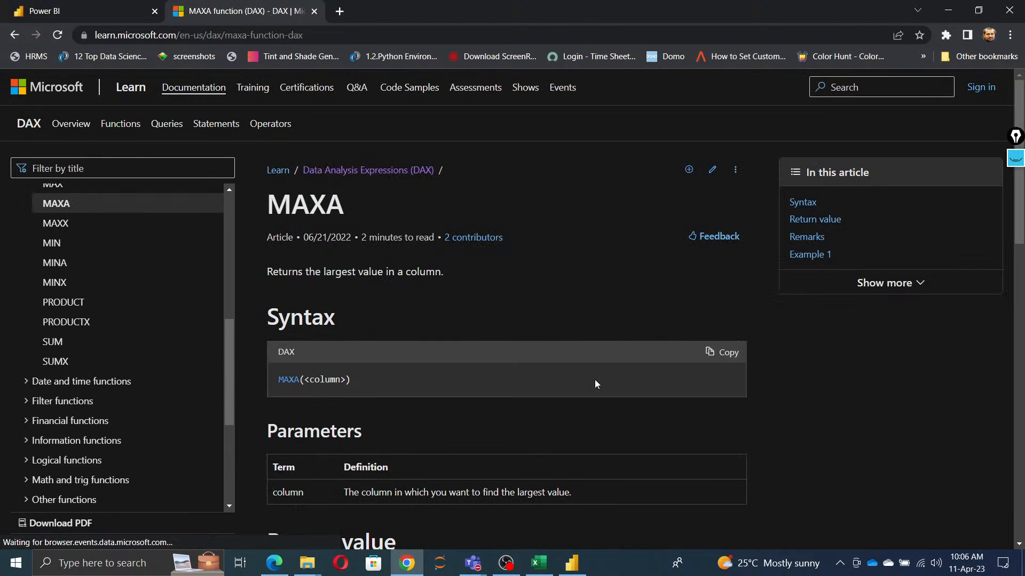
pyautogui.scroll(-3, 584, 406)
pyautogui.scroll(-2, 453, 357)
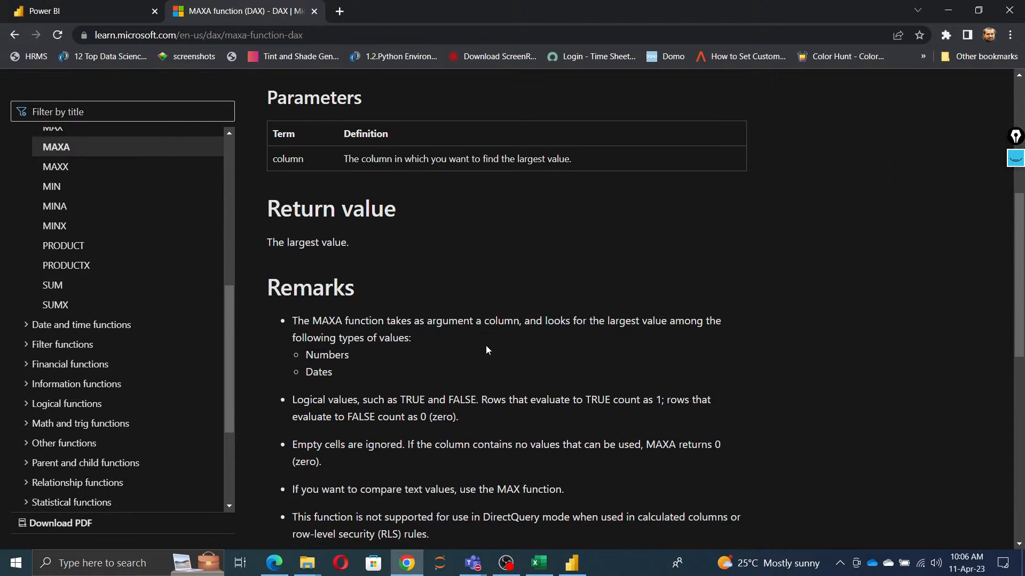
pyautogui.scroll(2, 486, 345)
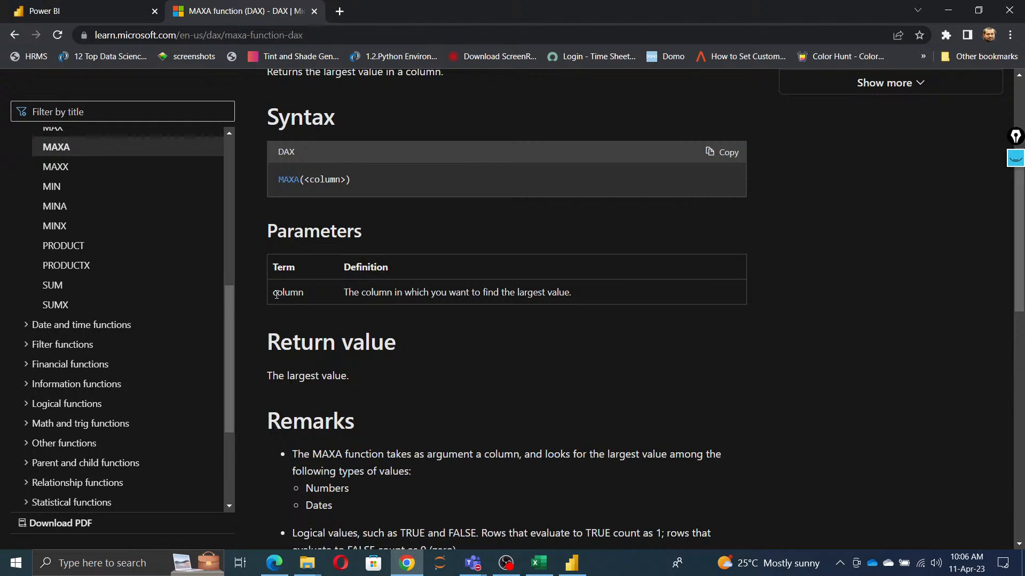
pyautogui.moveTo(275, 294); pyautogui.dragTo(590, 302)
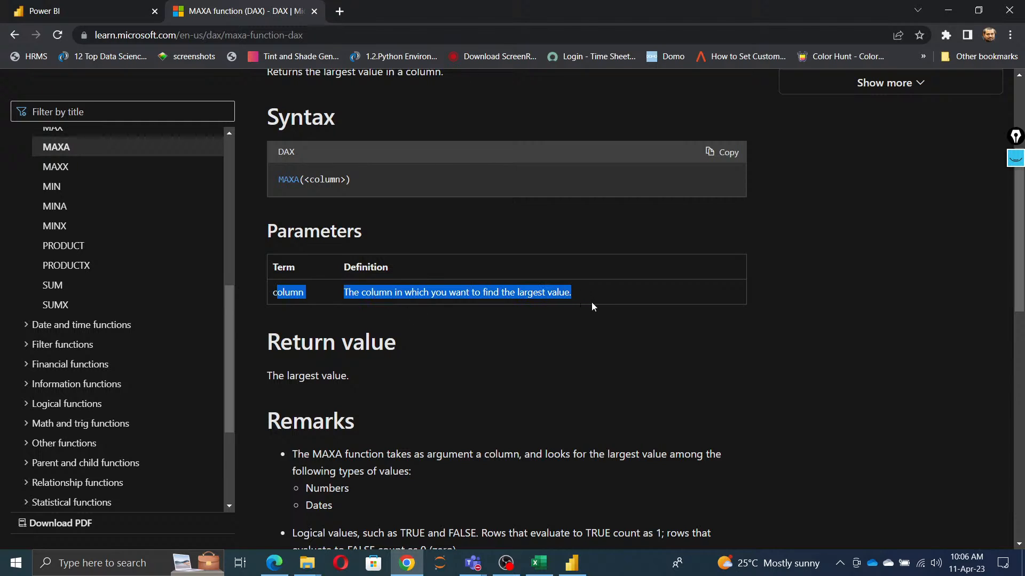
# Step: Read the MAXA remarks on value types, logical values, empty cells, text and DirectQuery, and examine the examples
pyautogui.scroll(-2, 321, 337)
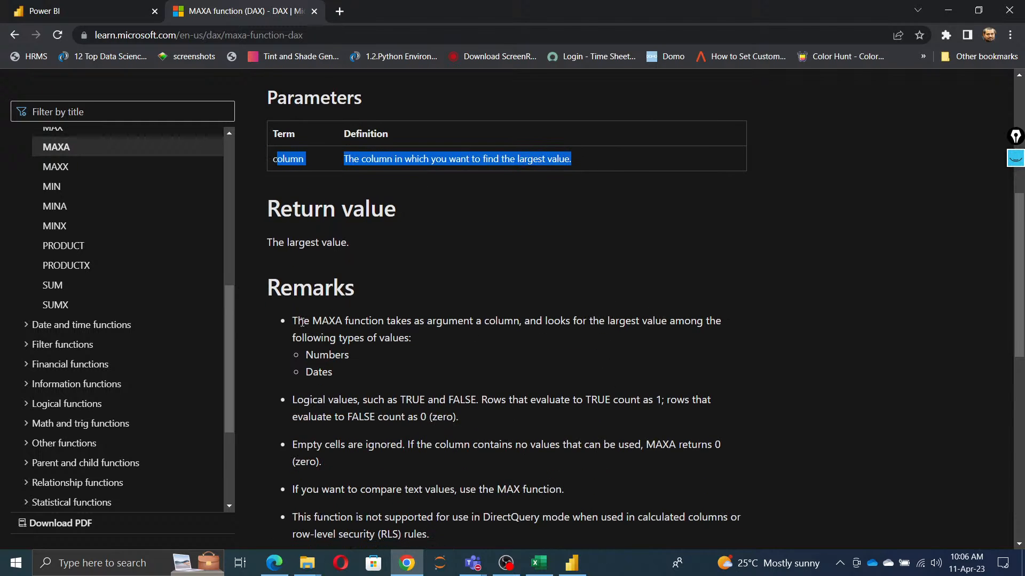
pyautogui.moveTo(303, 322); pyautogui.dragTo(621, 334)
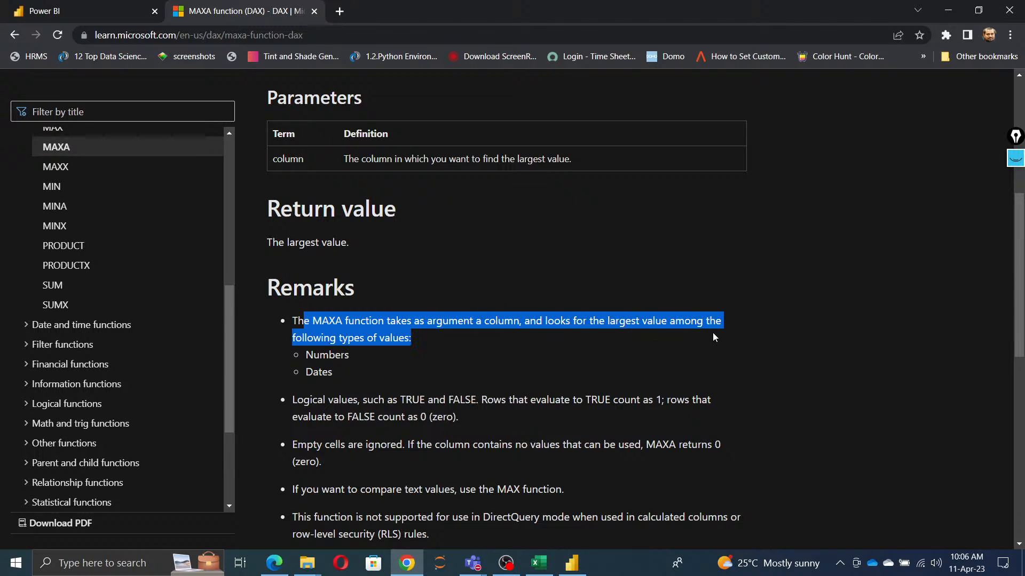
pyautogui.click(336, 382)
pyautogui.scroll(-2, 333, 363)
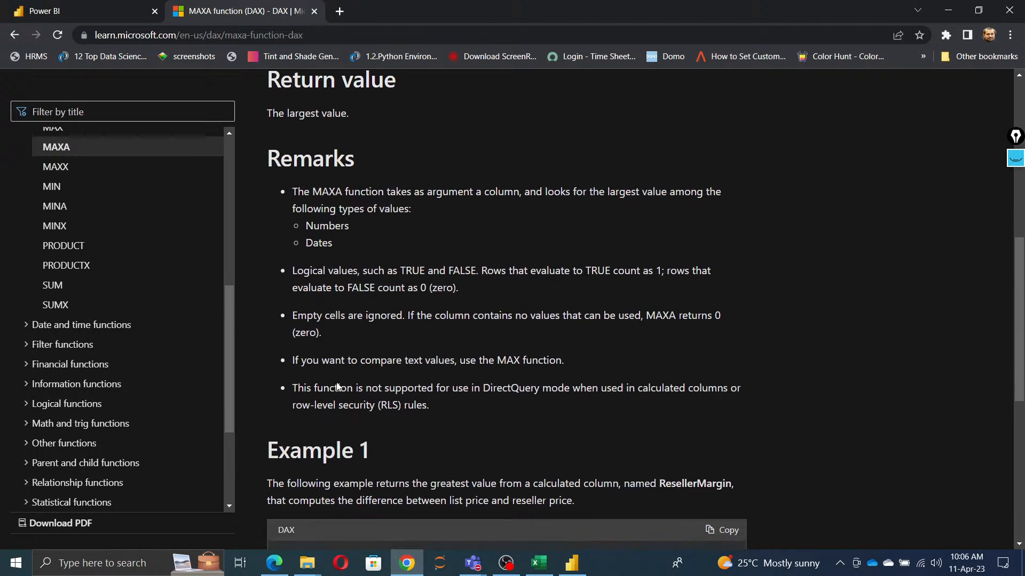
pyautogui.moveTo(296, 266); pyautogui.dragTo(463, 284)
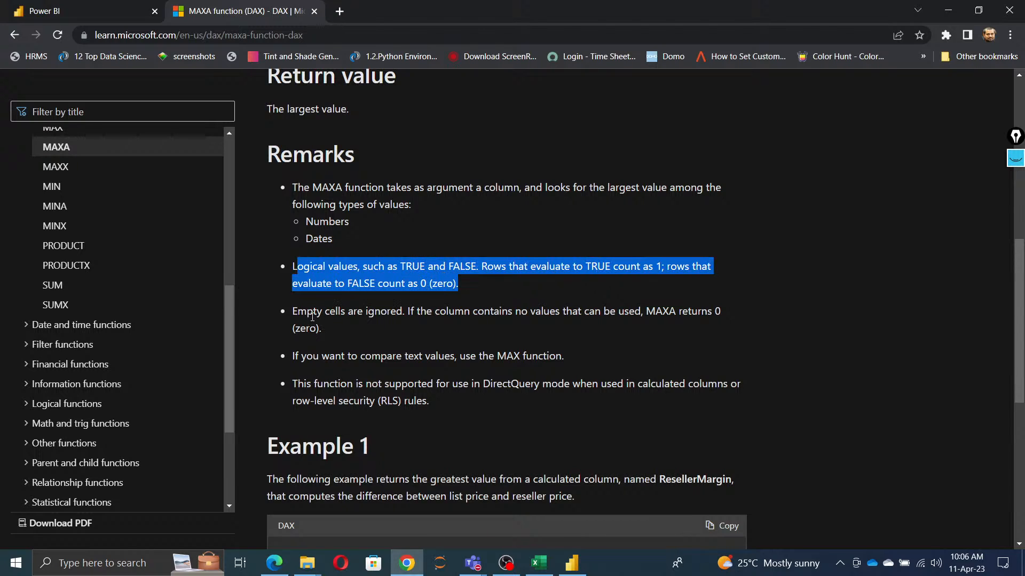
pyautogui.moveTo(313, 315); pyautogui.dragTo(439, 337)
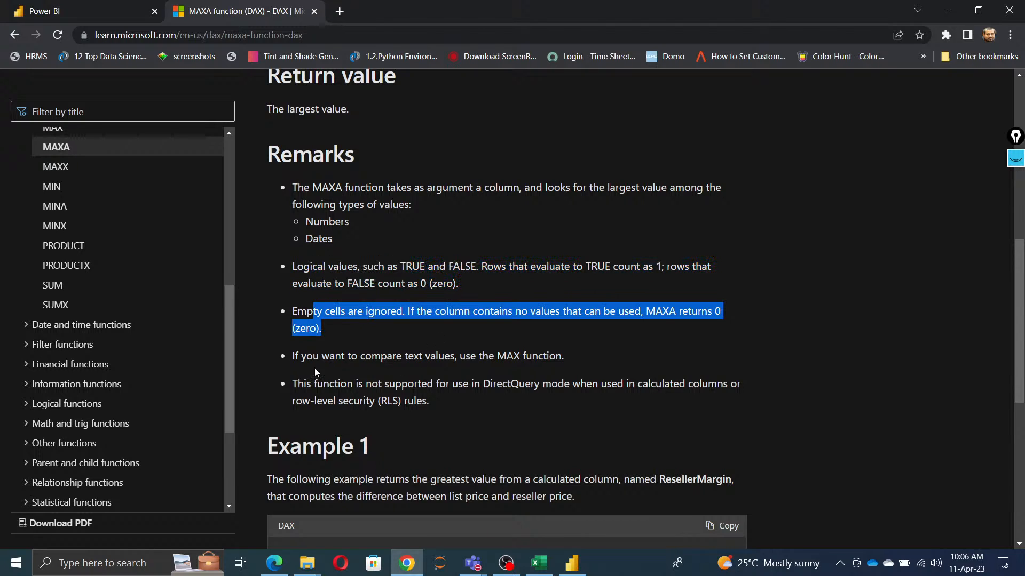
pyautogui.moveTo(302, 356); pyautogui.dragTo(583, 357)
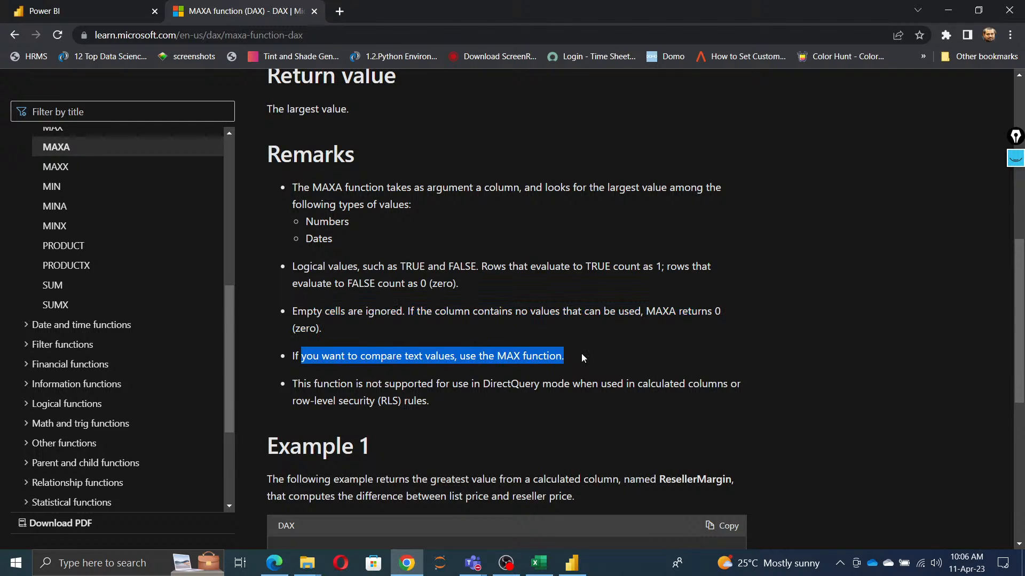
pyautogui.moveTo(302, 387); pyautogui.dragTo(514, 409)
pyautogui.click(607, 443)
pyautogui.scroll(-4, 607, 443)
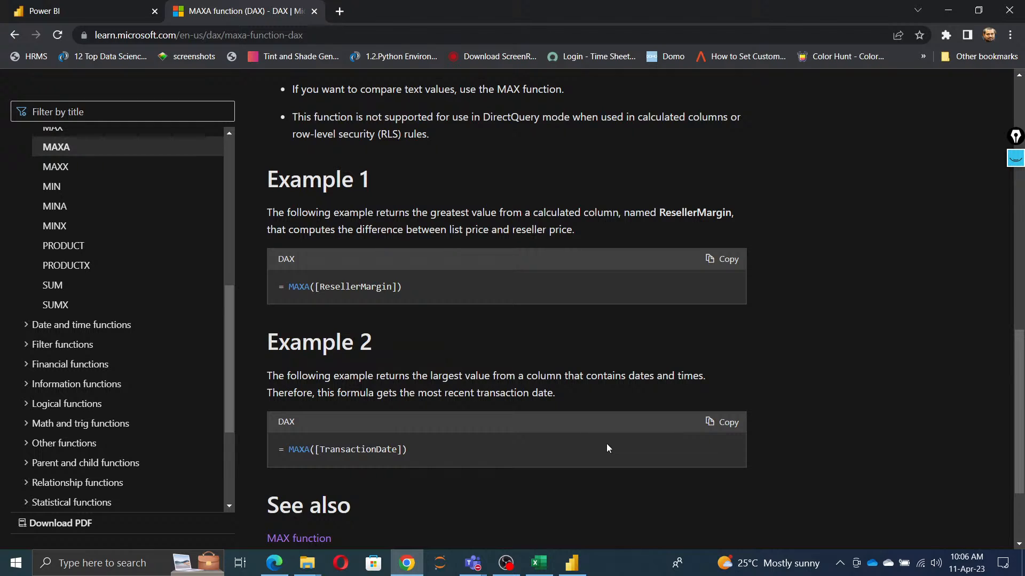
pyautogui.scroll(3, 606, 449)
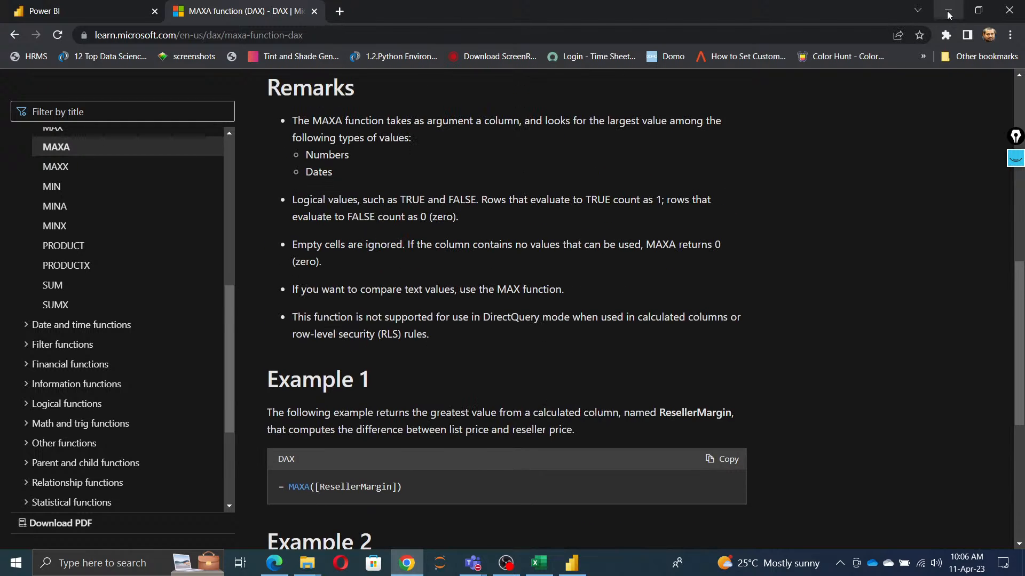
# Step: Open the MAXX function article and examine its syntax, table and expression parameters, remarks and first example
pyautogui.click(66, 168)
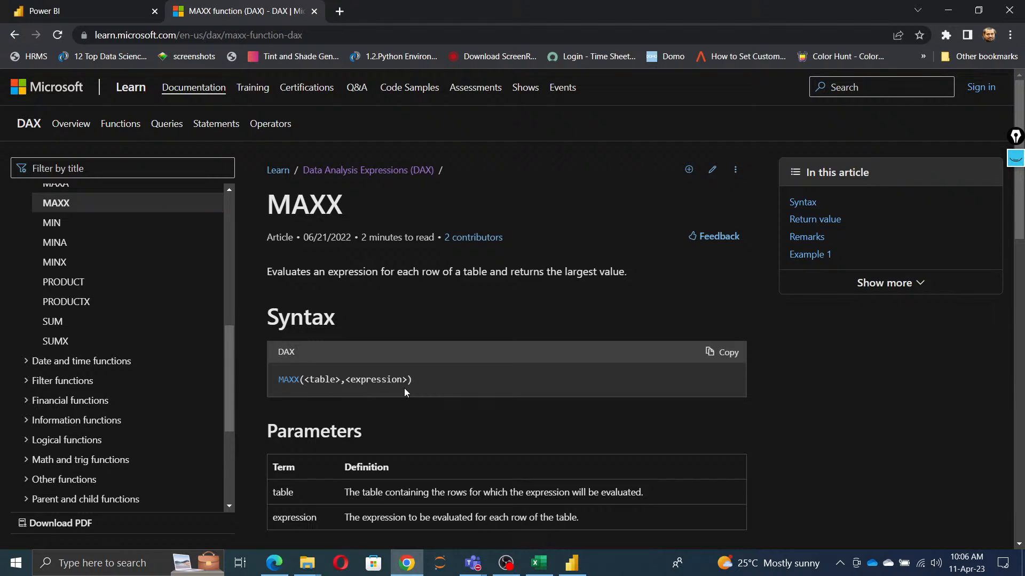
pyautogui.scroll(-10, 495, 402)
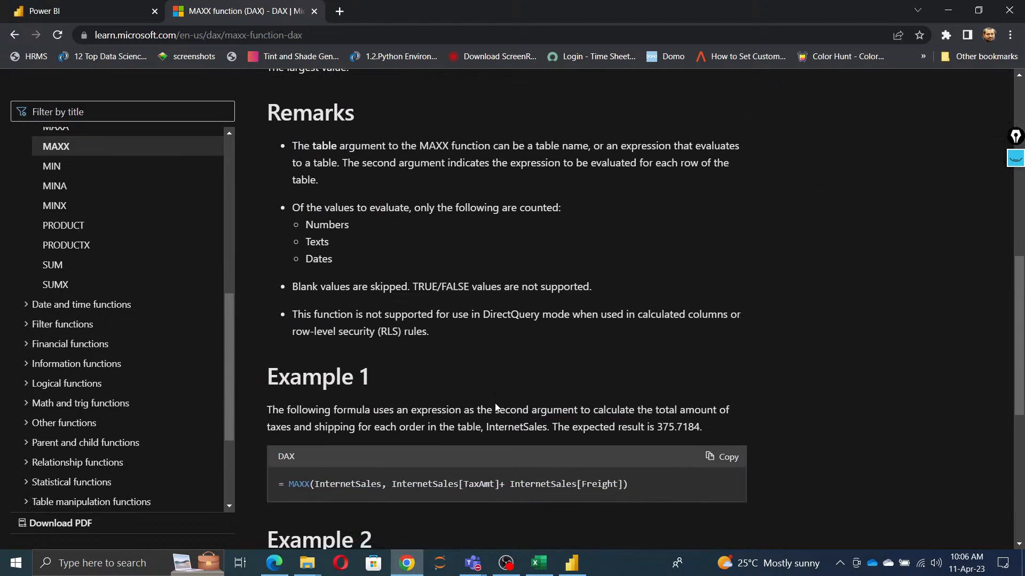
pyautogui.scroll(6, 496, 404)
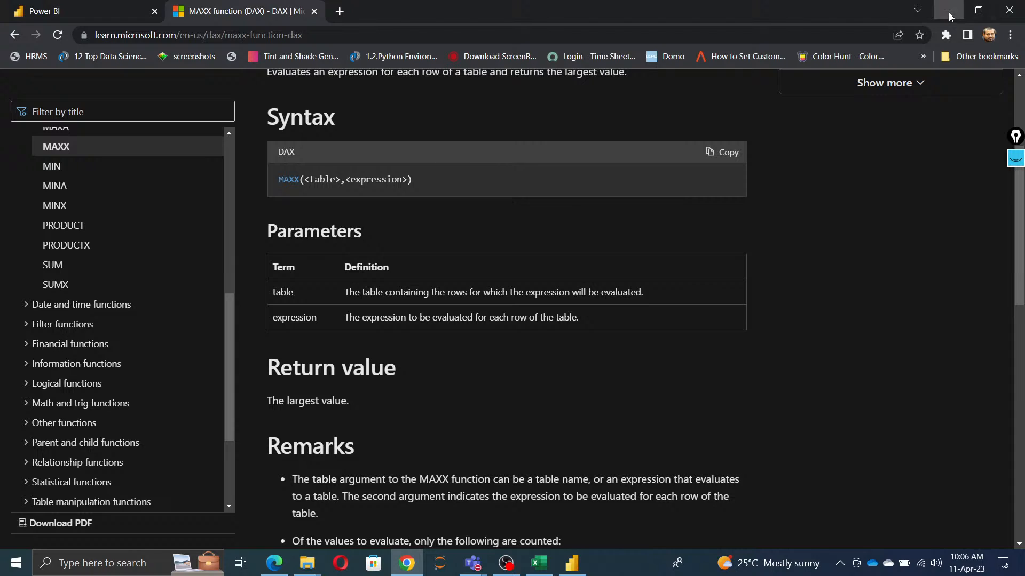
# Step: Switch to the Excel training agenda and enter the sample values 1, 2, 3, 0 and a in cells I15 to I19
pyautogui.click(948, 10)
pyautogui.click(461, 363)
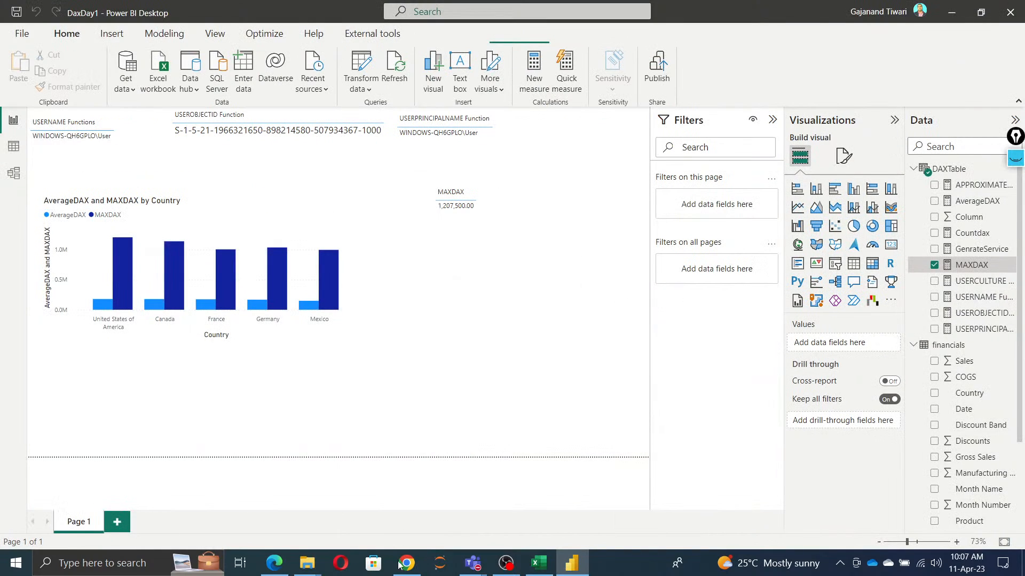
pyautogui.click(539, 563)
pyautogui.click(956, 314)
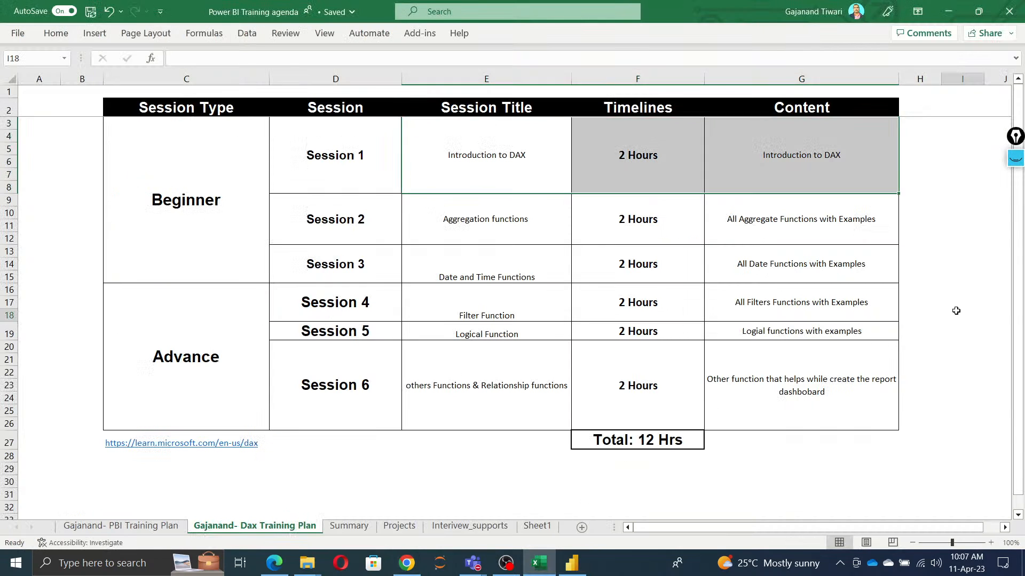
pyautogui.press('Up')
pyautogui.press('Up')
pyautogui.press('Up')
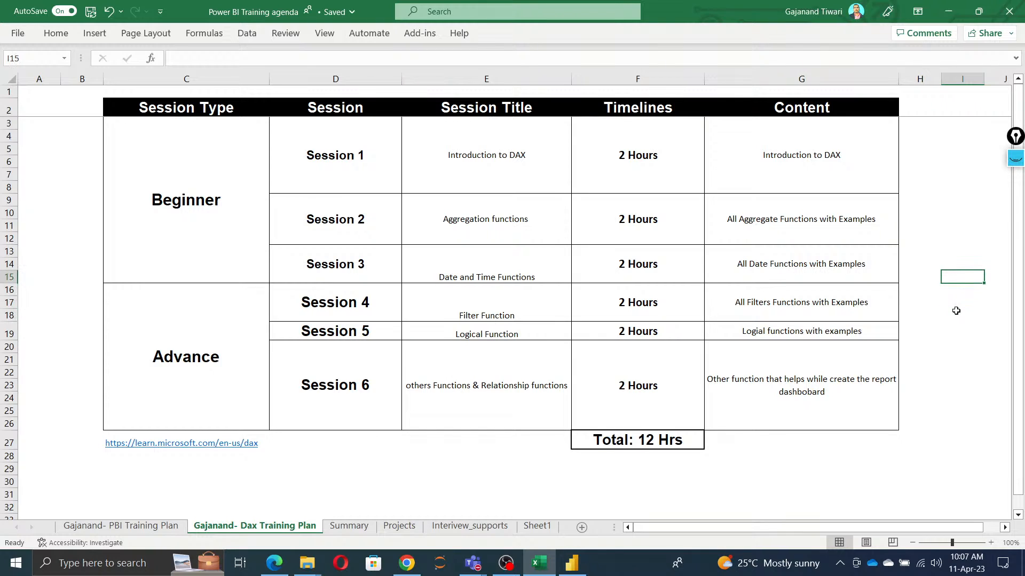
pyautogui.write('1')
pyautogui.press('Return')
pyautogui.write('2')
pyautogui.press('Return')
pyautogui.write('3')
pyautogui.press('Return')
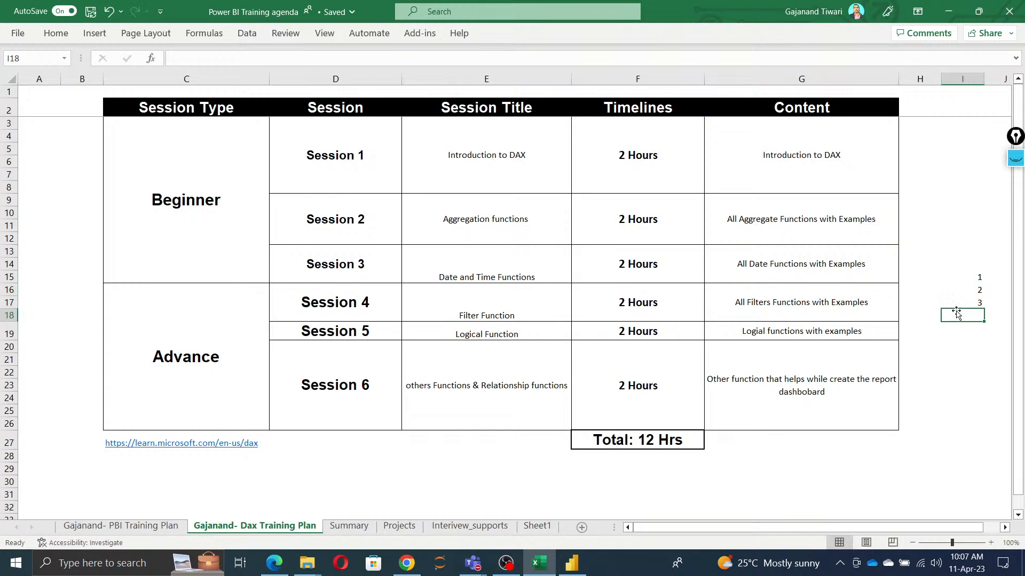
pyautogui.write('0')
pyautogui.press('Return')
pyautogui.write('a')
pyautogui.press('Return')
# Step: Copy the sample values in I15:I19 and switch to Power BI Desktop
pyautogui.press('Up')
pyautogui.press('Up')
pyautogui.press('Up')
pyautogui.press('Up')
pyautogui.press('Up')
pyautogui.hotkey('shift', 'Down')
pyautogui.hotkey('shift', 'Down')
pyautogui.hotkey('shift', 'Down')
pyautogui.hotkey('shift', 'Down')
pyautogui.hotkey('ctrl', 'c')
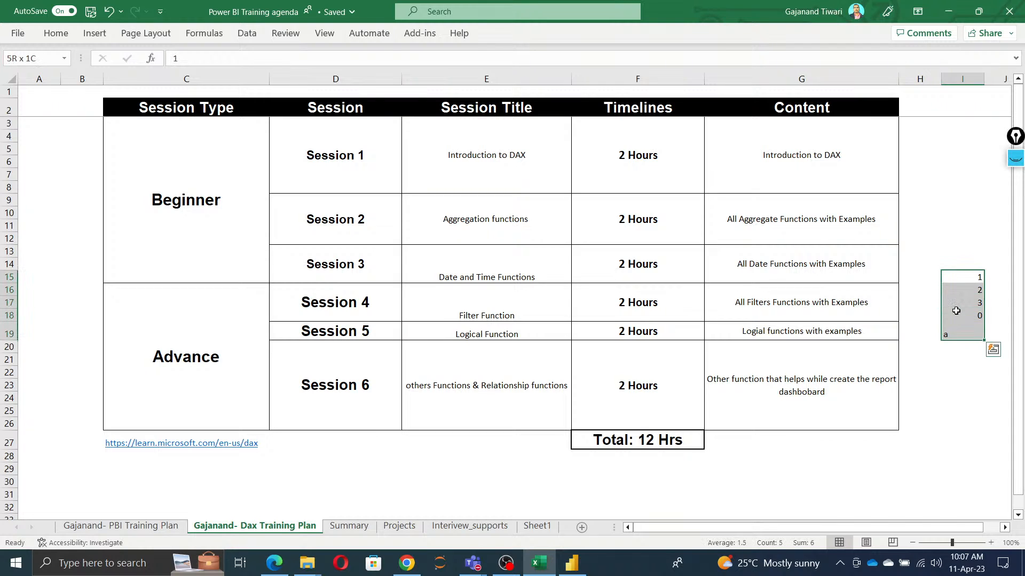
pyautogui.hotkey('alt', 'Tab')
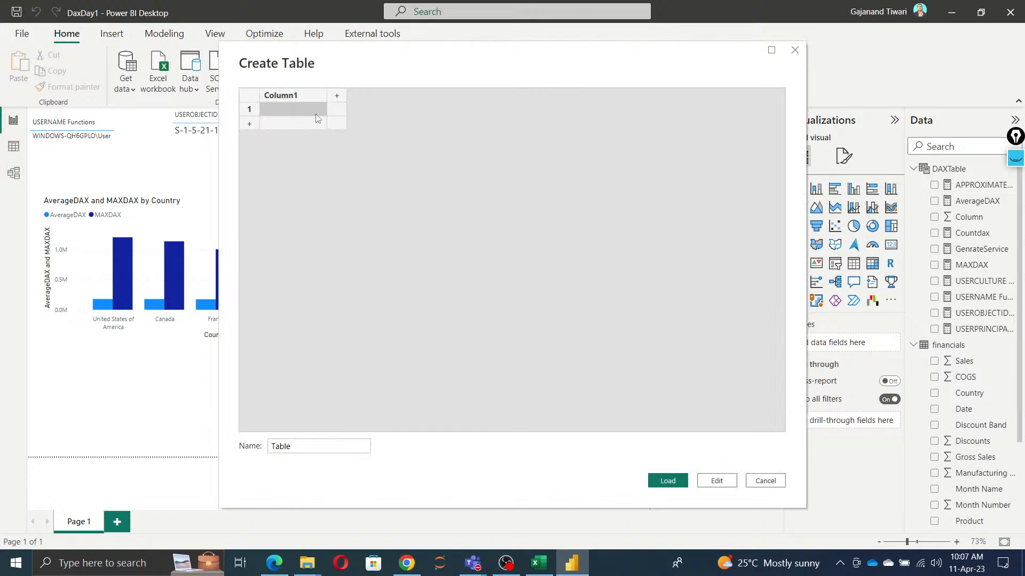
pyautogui.click(283, 105)
pyautogui.hotkey('ctrl', 'v')
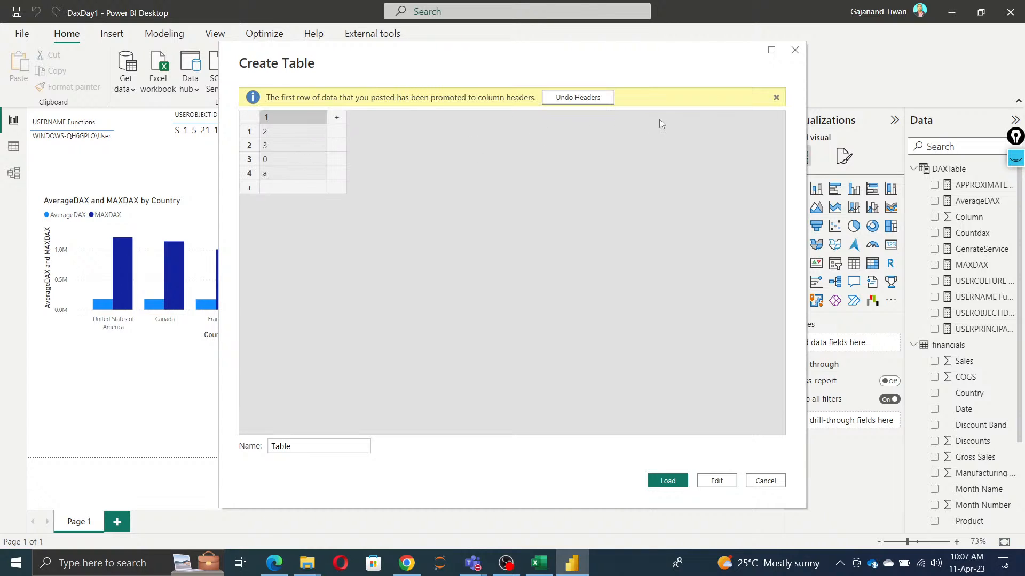
pyautogui.click(776, 97)
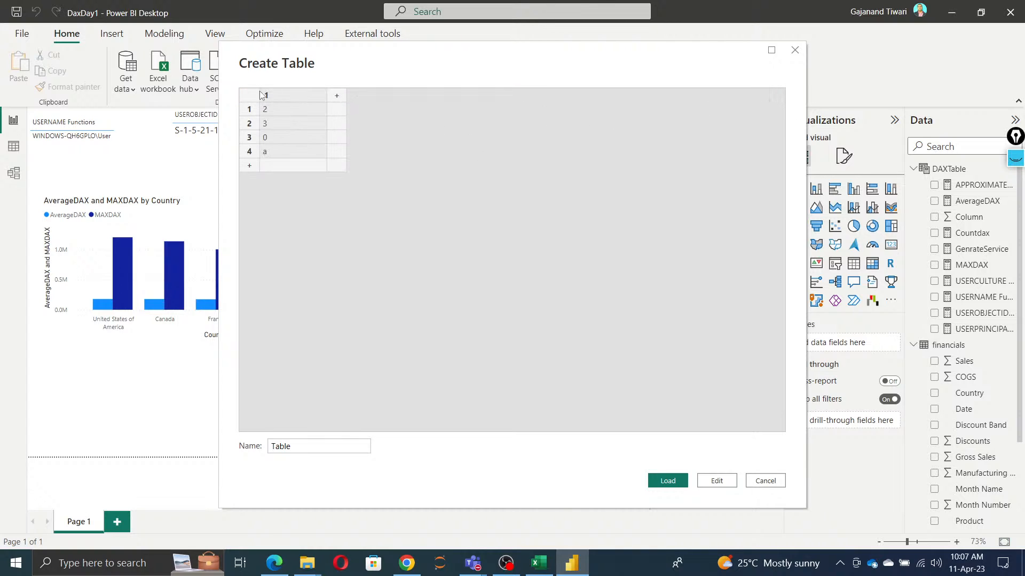
pyautogui.click(772, 482)
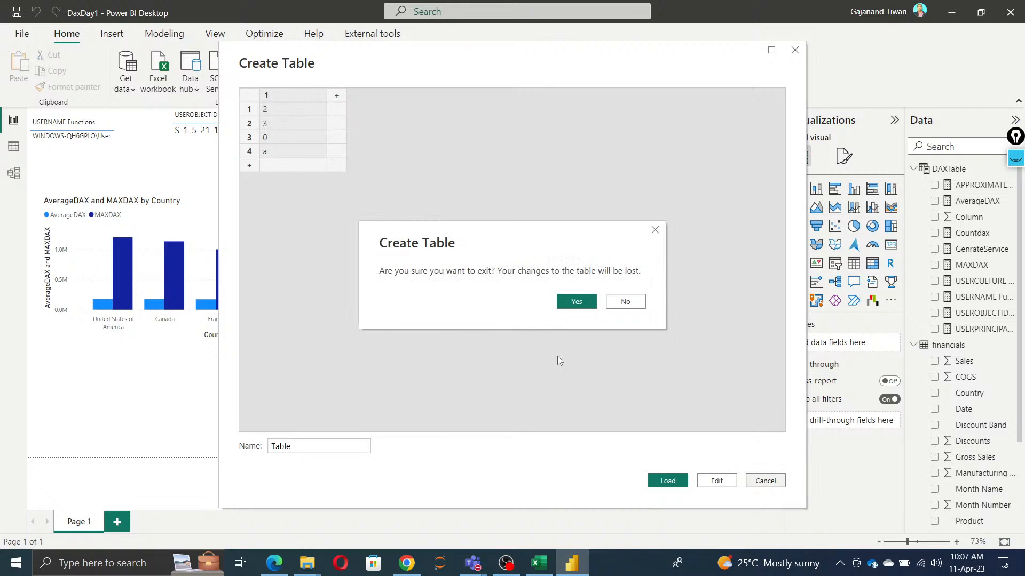
pyautogui.click(575, 301)
# Step: Switch to Excel and enter the column header date in cell I14 above the sample values
pyautogui.click(539, 563)
pyautogui.hotkey('alt', 'Tab')
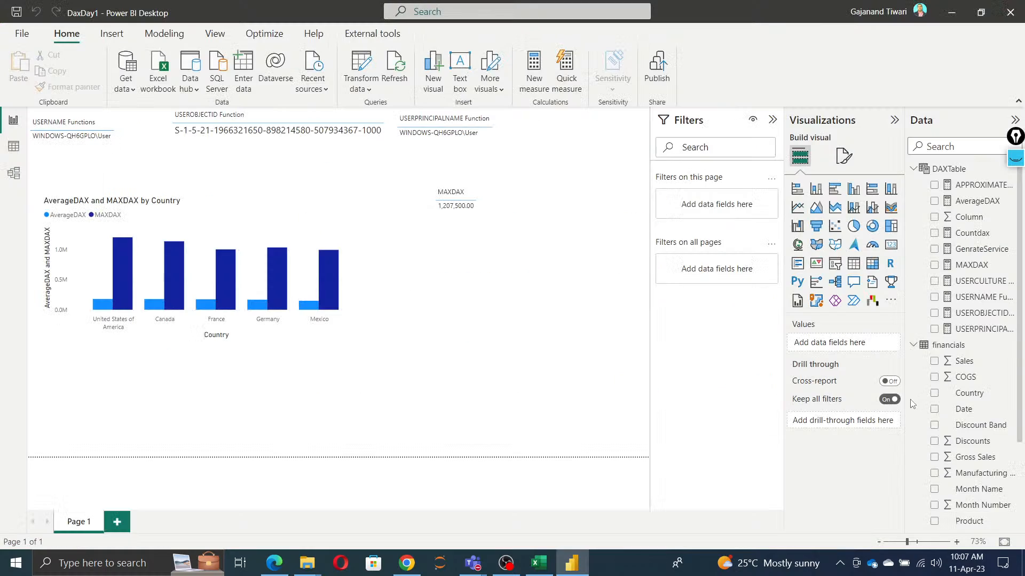
pyautogui.hotkey('alt', 'Tab')
pyautogui.click(954, 264)
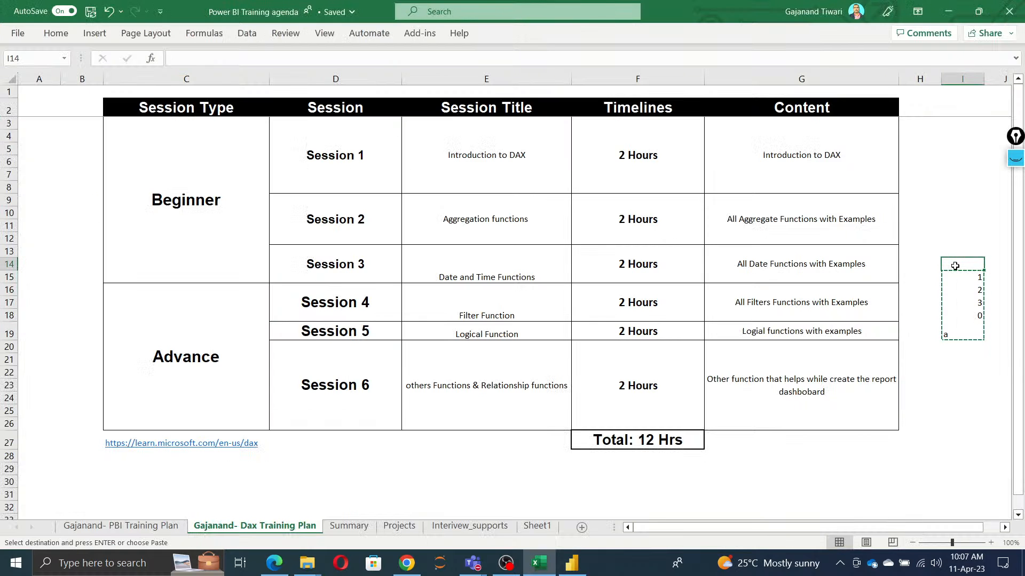
pyautogui.write('data')
pyautogui.press('Return')
# Step: Copy the header and sample values in I14:I19 and switch to Power BI Desktop
pyautogui.click(955, 265)
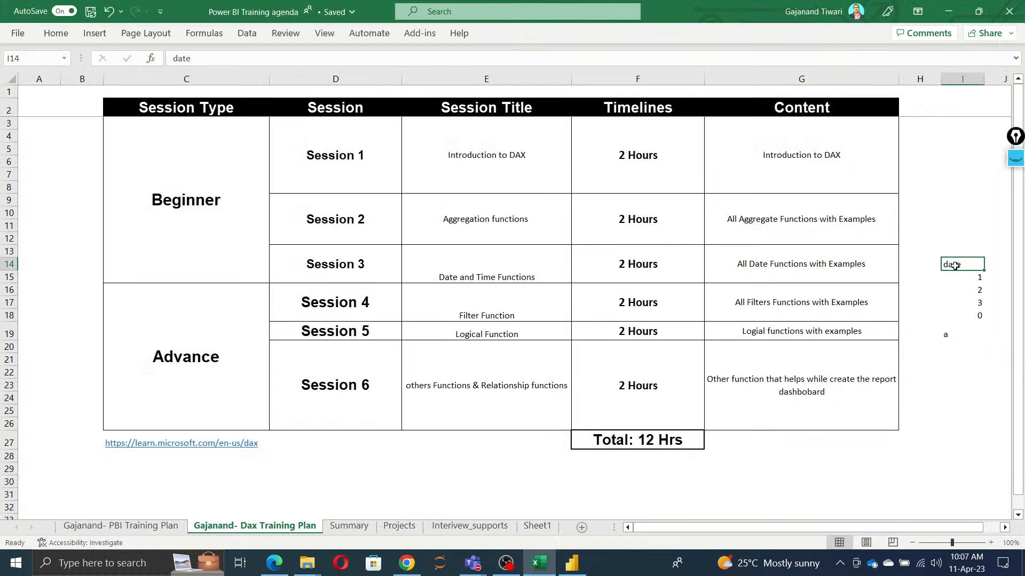
pyautogui.hotkey('ctrl', 'shift', 'Down')
pyautogui.hotkey('ctrl', 'c')
pyautogui.hotkey('alt', 'Tab')
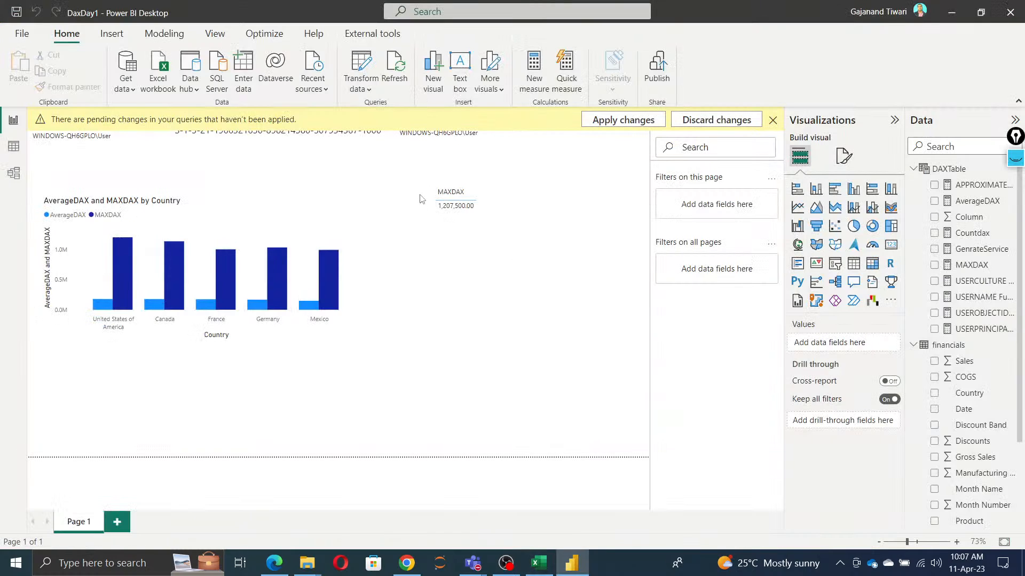
# Step: Dismiss the pending-changes notice, paste the copied cells into a new manually entered table named Table, and load it
pyautogui.click(772, 120)
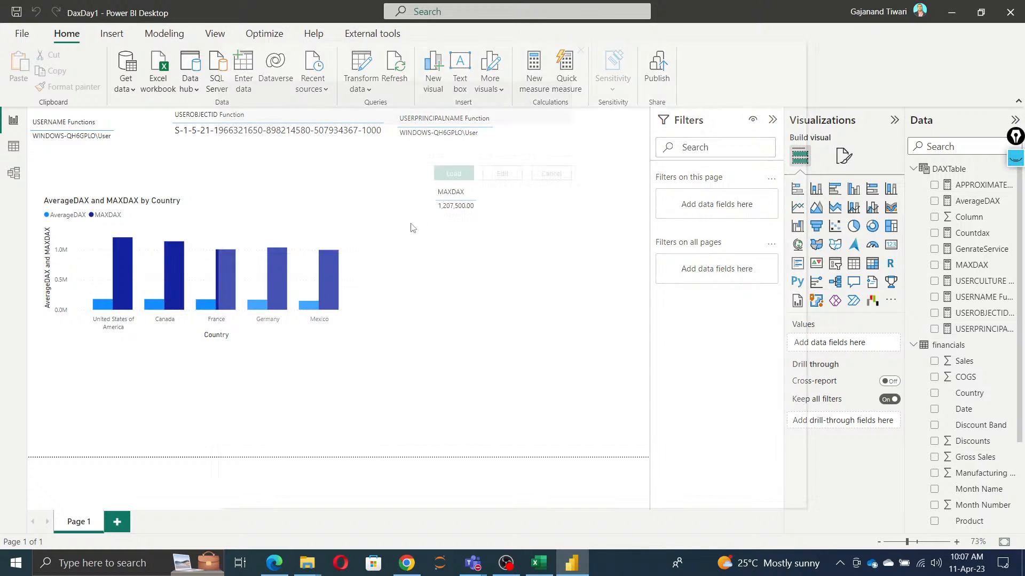
pyautogui.hotkey('ctrl', 'v')
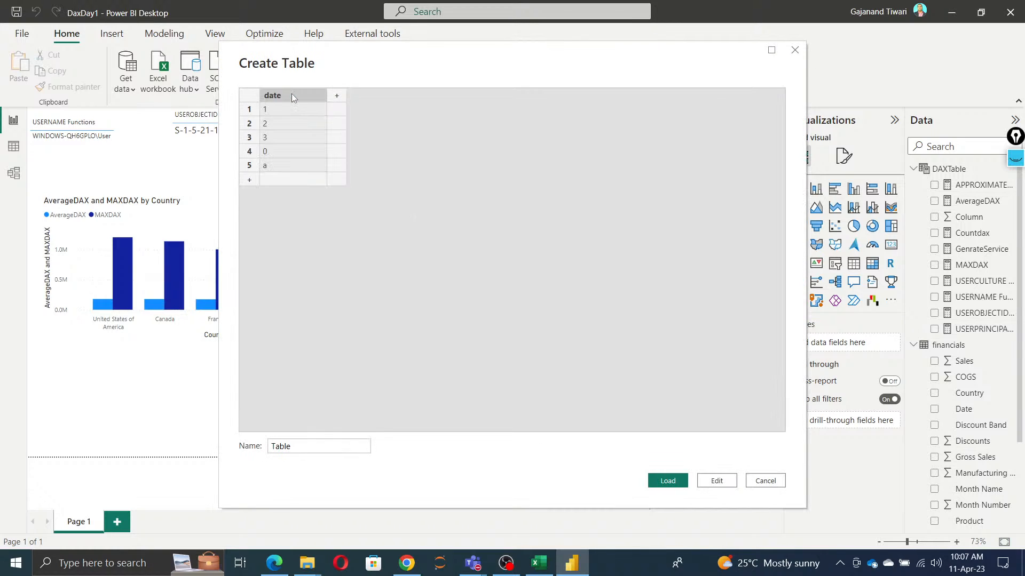
pyautogui.click(668, 481)
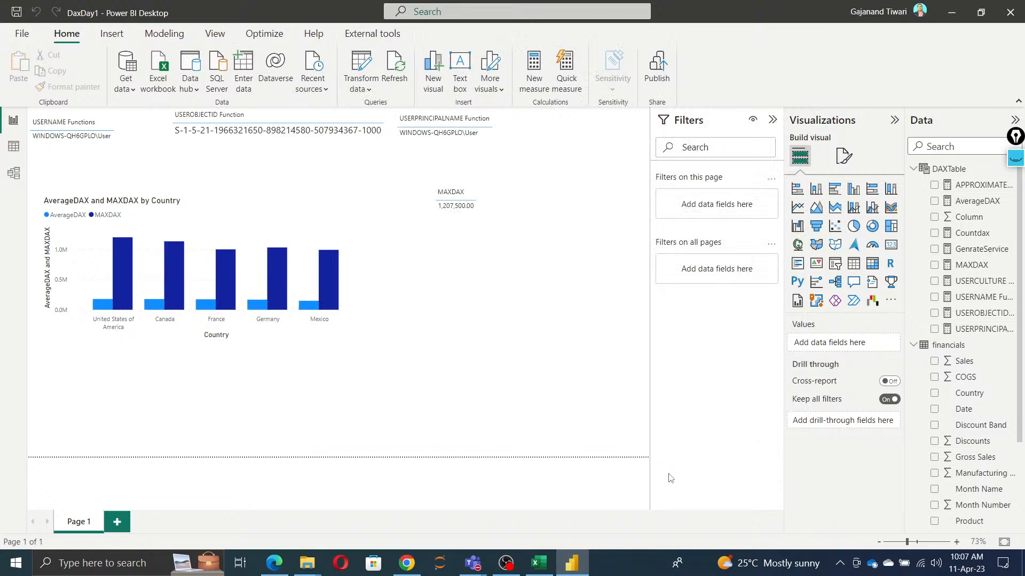
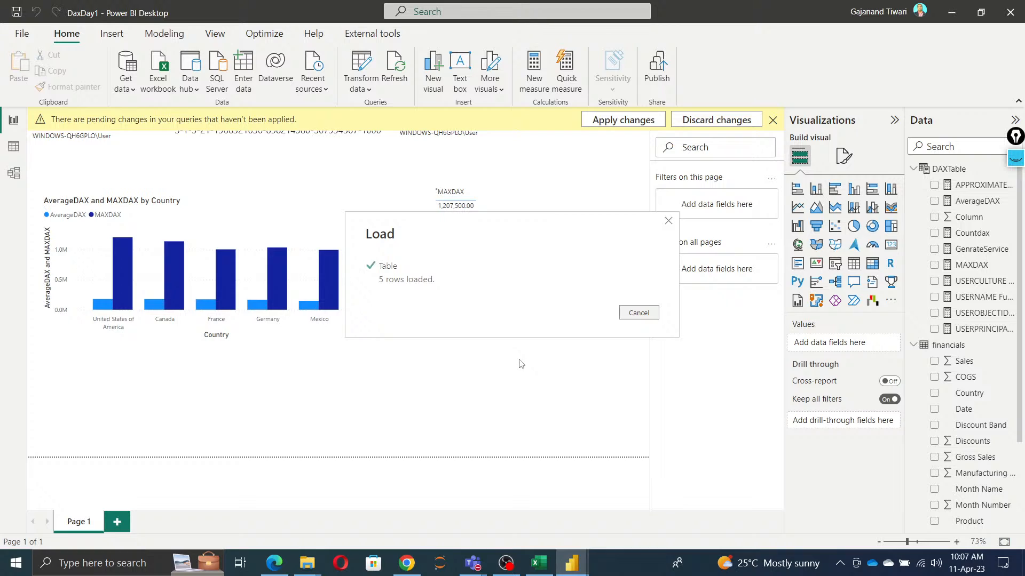
# Step: Try to add a new measure to DAXTable and discard the pending query changes
pyautogui.rightClick(949, 174)
pyautogui.click(897, 179)
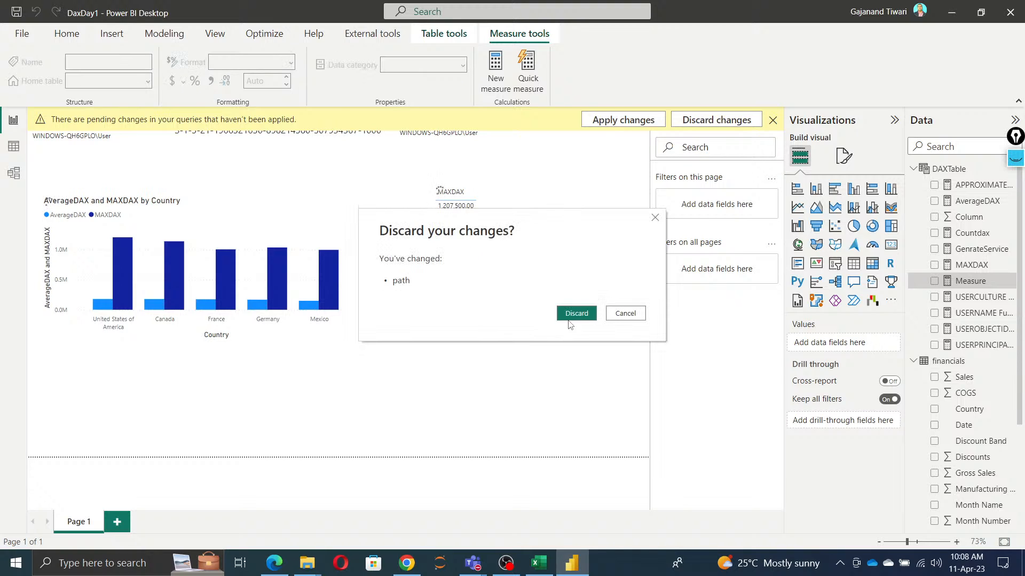
pyautogui.click(574, 315)
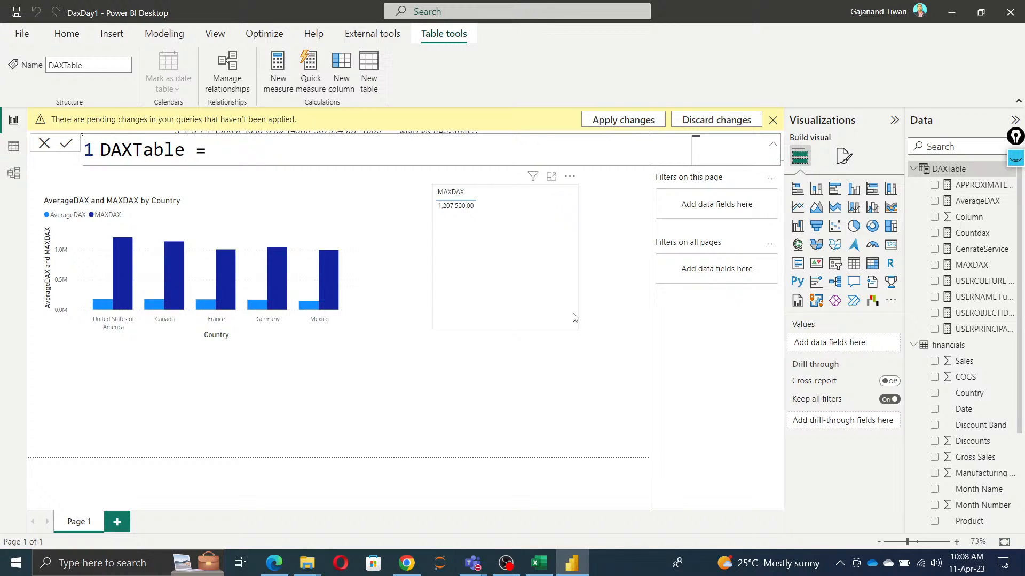
# Step: Collapse the DAXTable and financials tables in the field list and dismiss the pending-changes notice
pyautogui.click(914, 169)
pyautogui.click(913, 185)
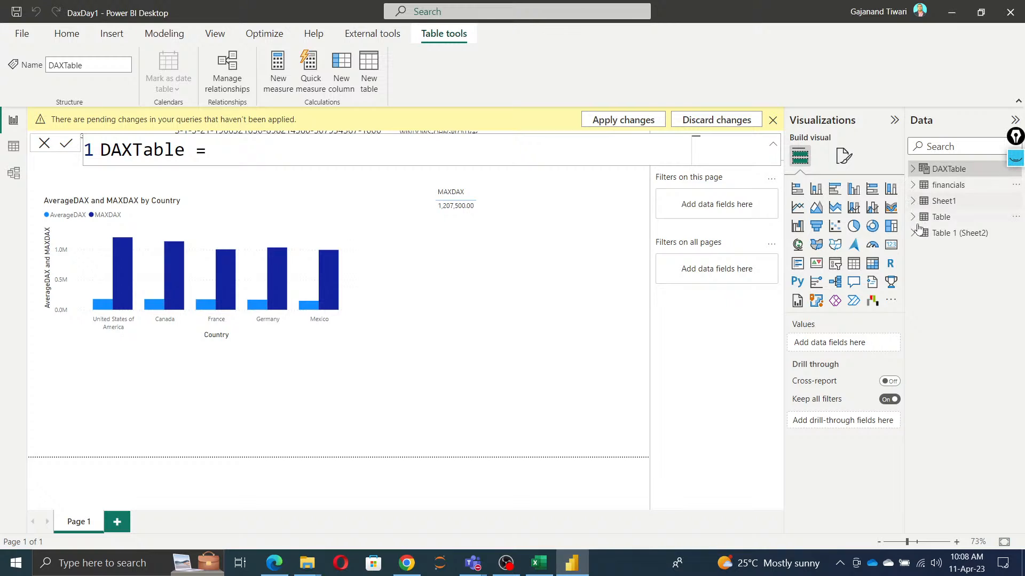
pyautogui.click(531, 278)
pyautogui.click(772, 120)
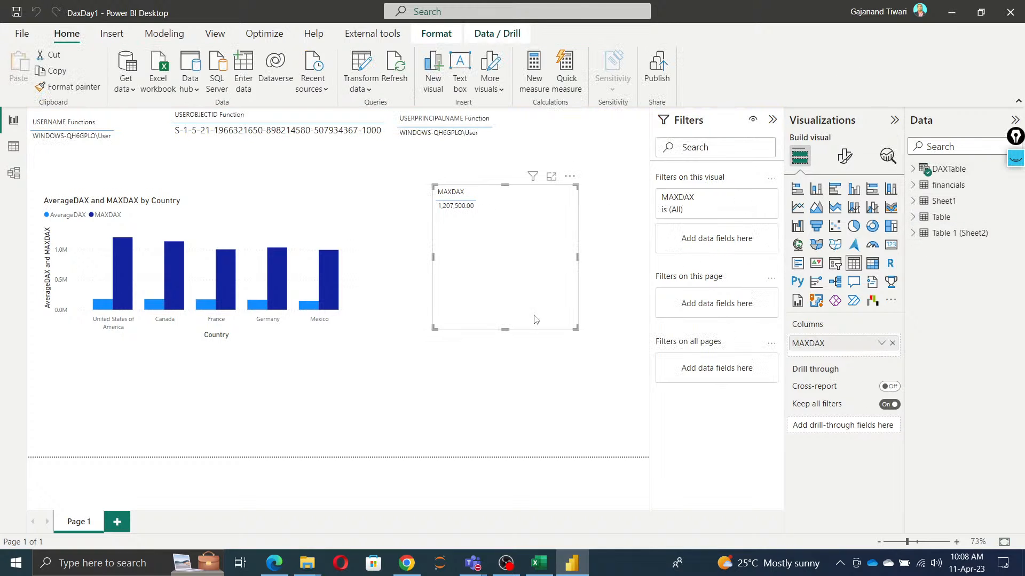
# Step: Save the report, applying the pending query changes, and deselect the MAXDAX table visual
pyautogui.click(16, 11)
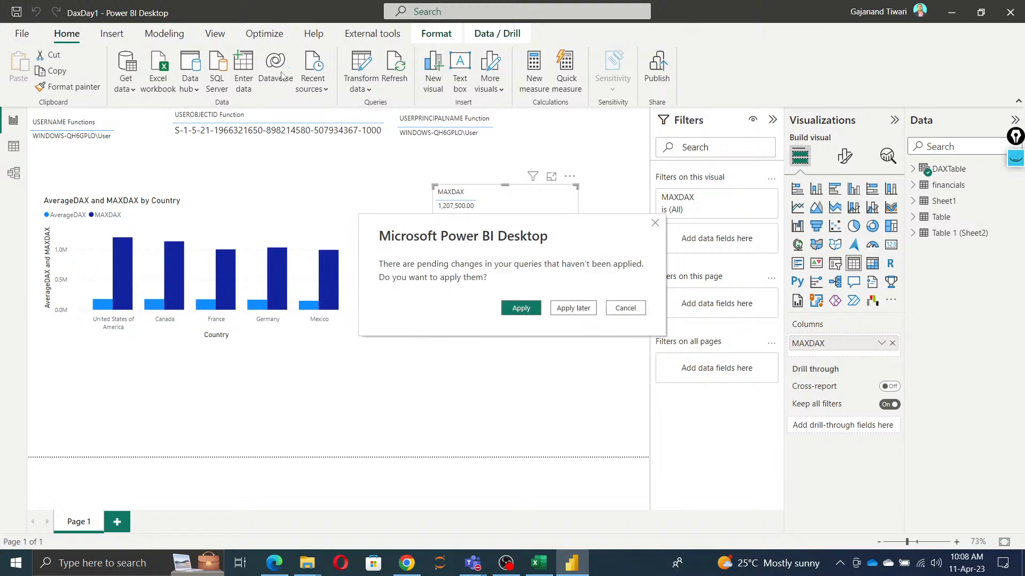
pyautogui.click(521, 308)
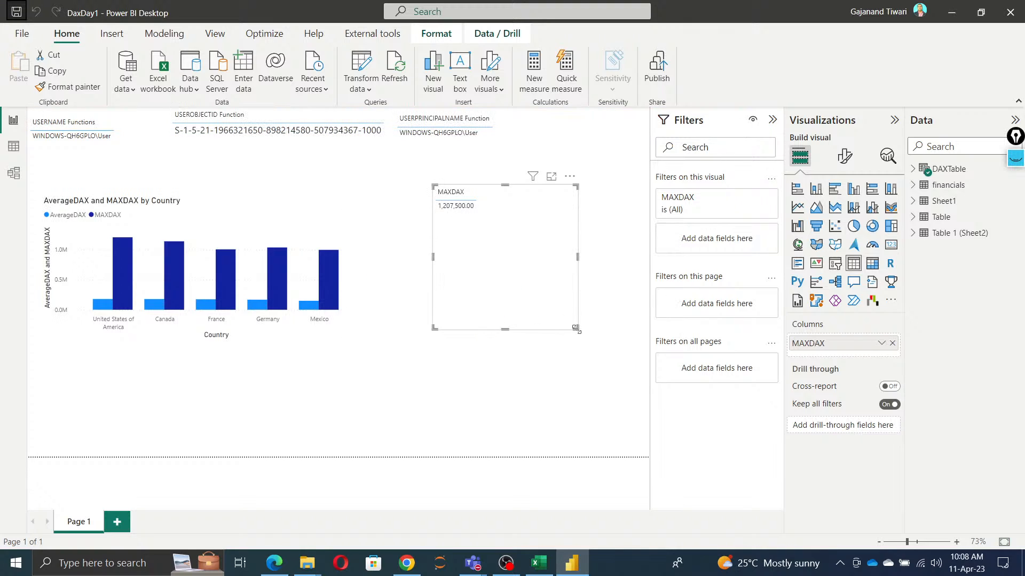
pyautogui.click(453, 386)
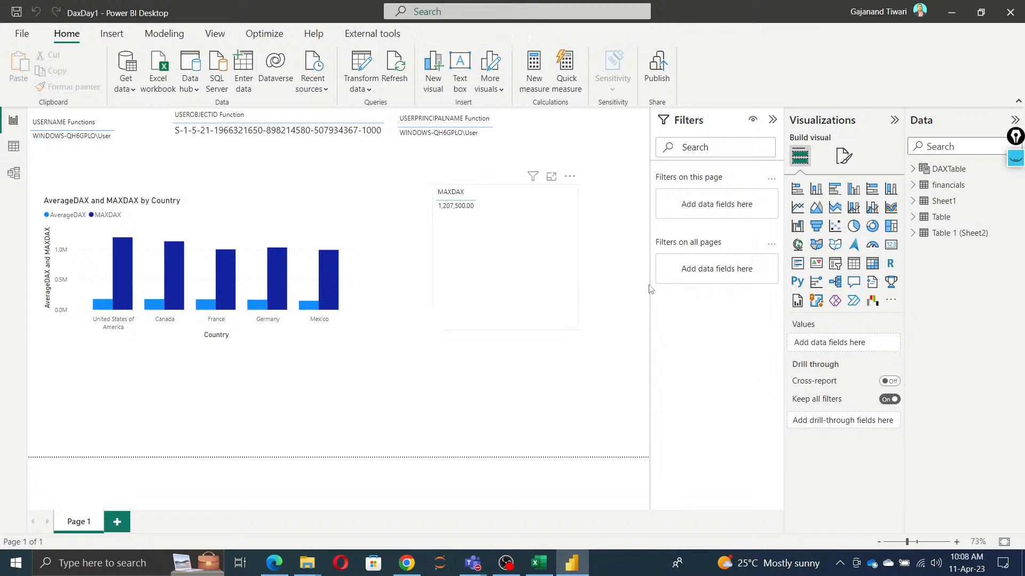
# Step: Create a new measure in DAXTable and name it maxnewdax
pyautogui.rightClick(940, 168)
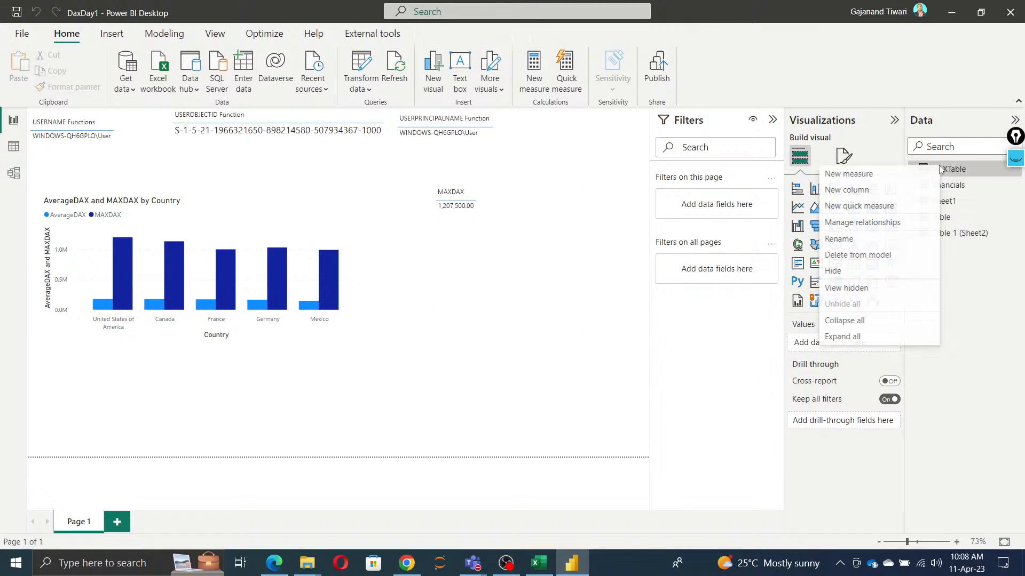
pyautogui.click(869, 176)
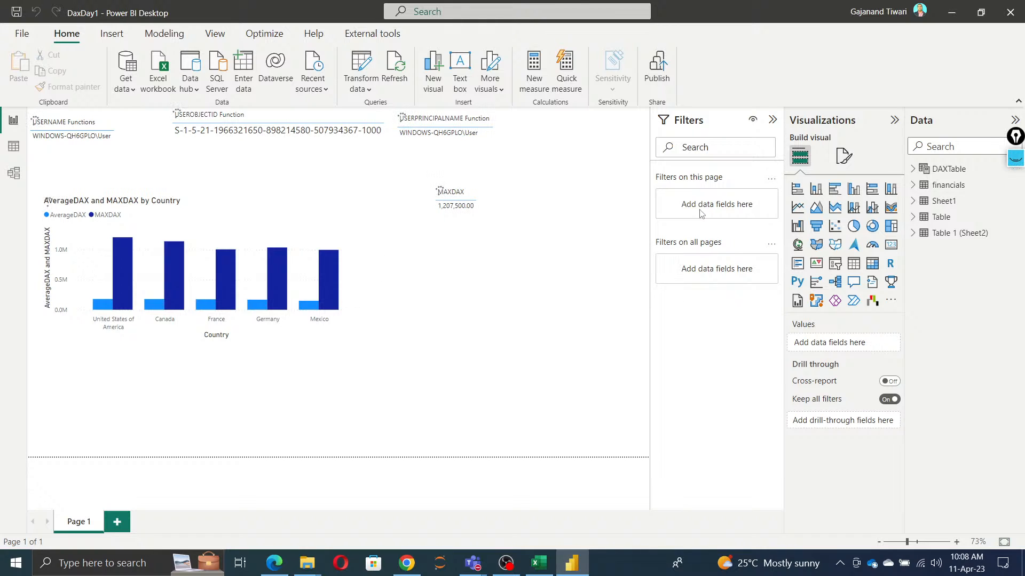
pyautogui.write('m')
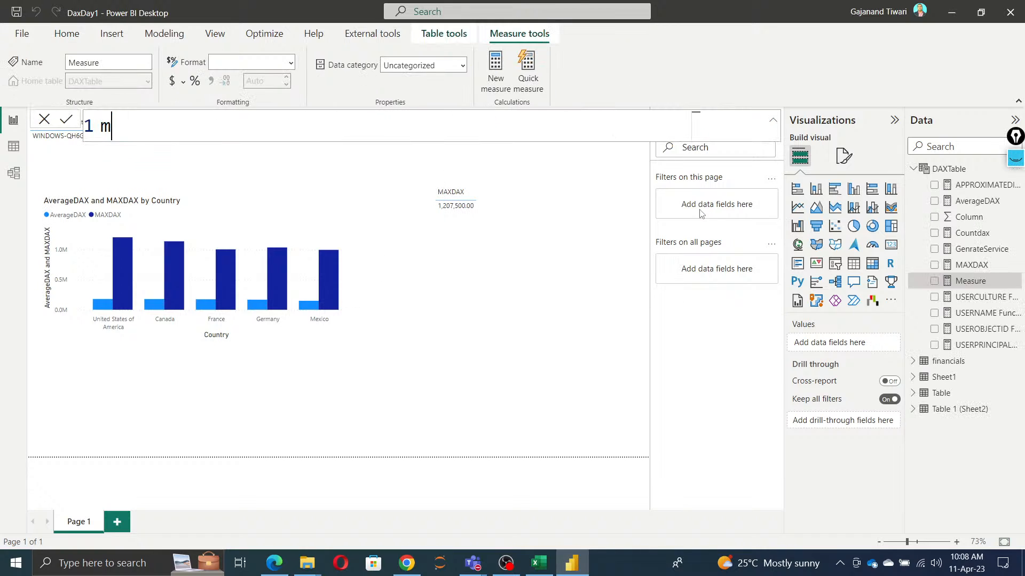
pyautogui.write('axnewda')
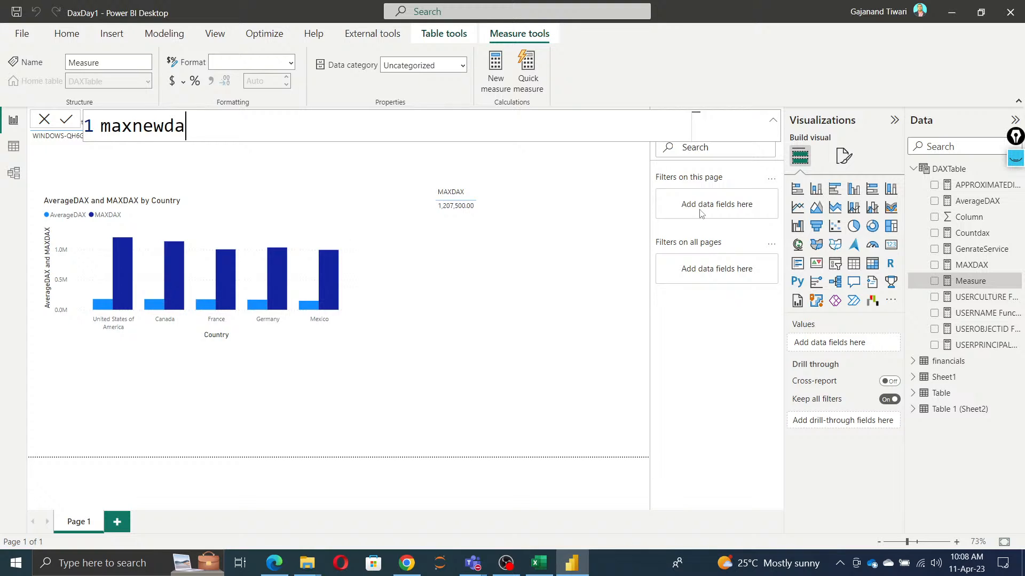
pyautogui.write('x = ')
pyautogui.write('max')
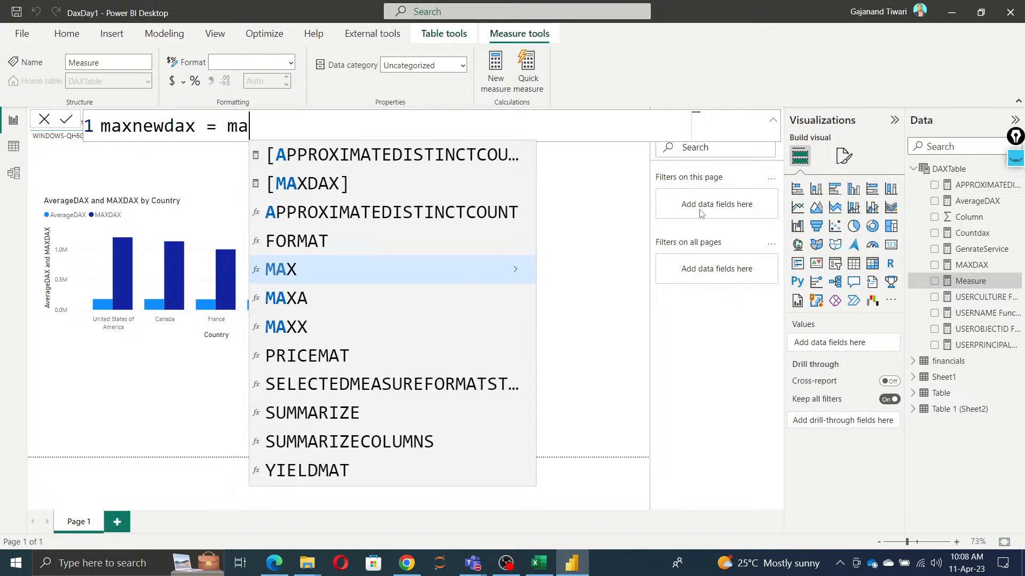
# Step: Define the maxnewdax measure as MAX('Table'[date]) and commit the formula
pyautogui.press('Tab')
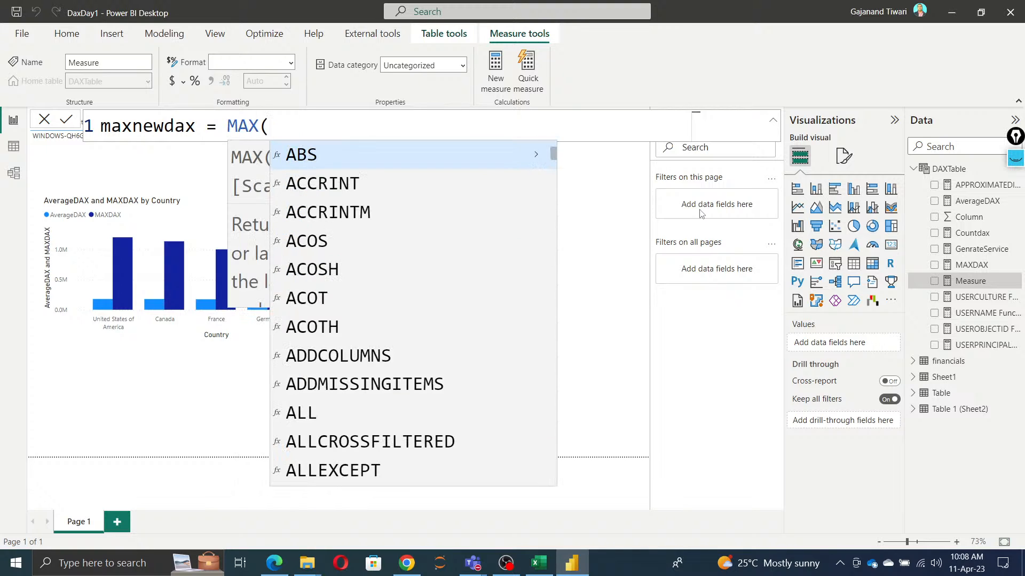
pyautogui.write('tabl')
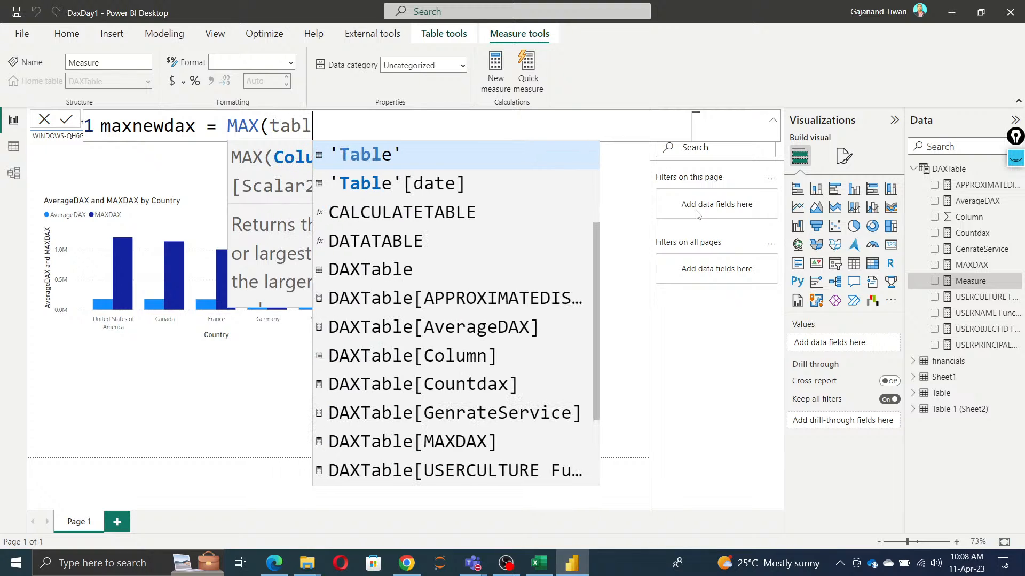
pyautogui.press('Down')
pyautogui.press('Tab')
pyautogui.write(')')
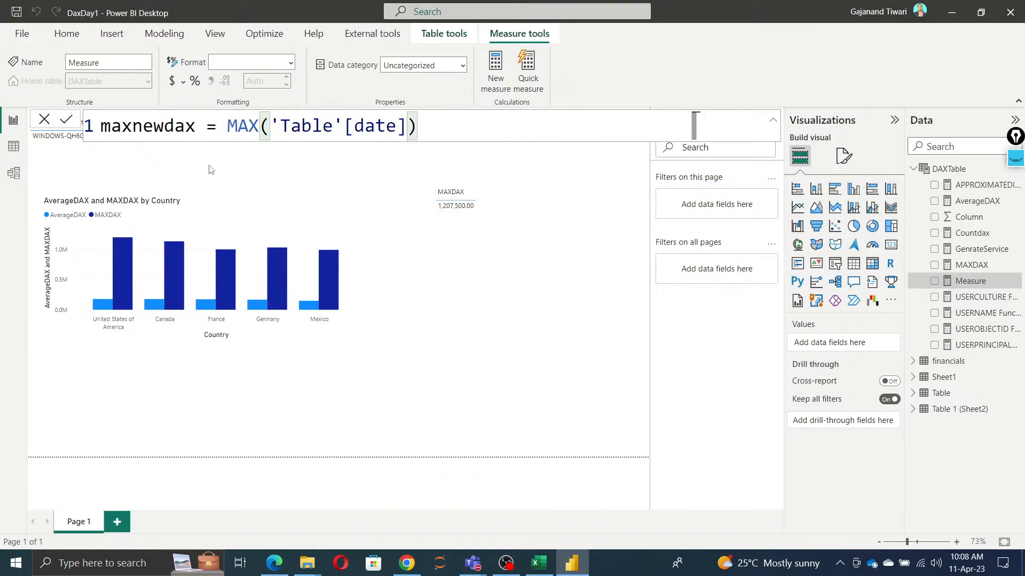
pyautogui.press('Return')
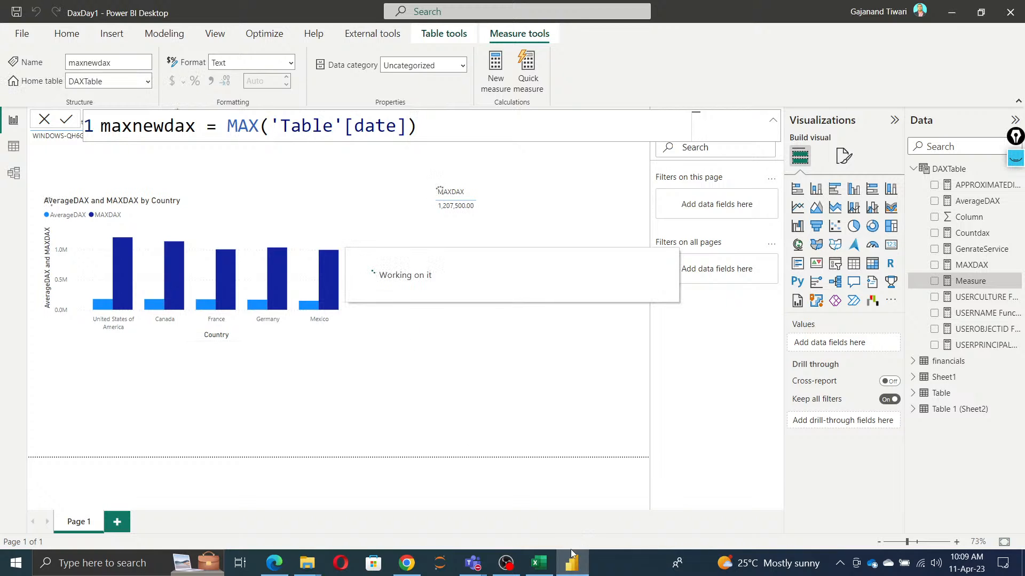
# Step: Switch to the Excel training agenda and examine the sample values in the date column I14:I19
pyautogui.click(539, 564)
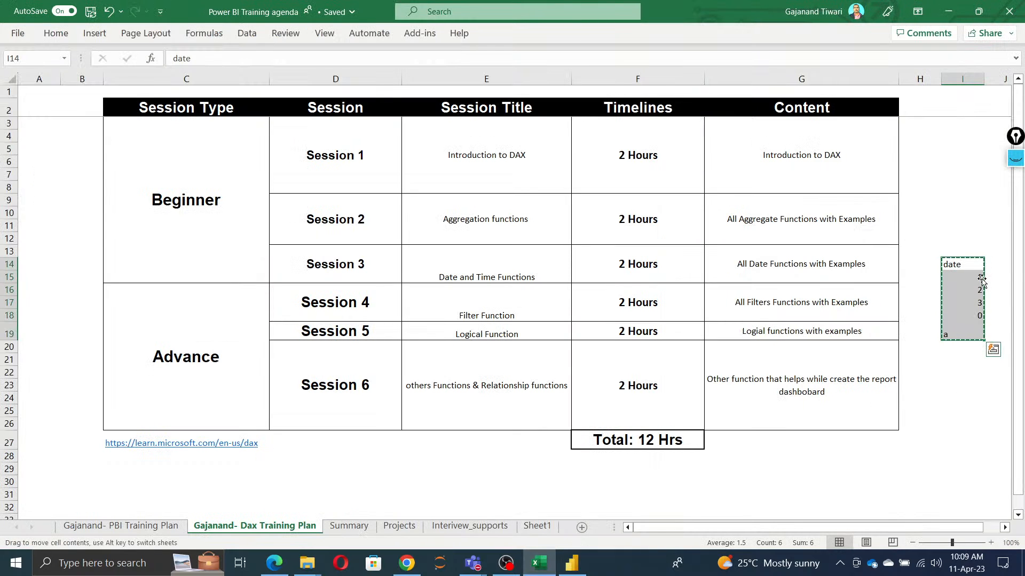
pyautogui.click(975, 302)
pyautogui.click(976, 317)
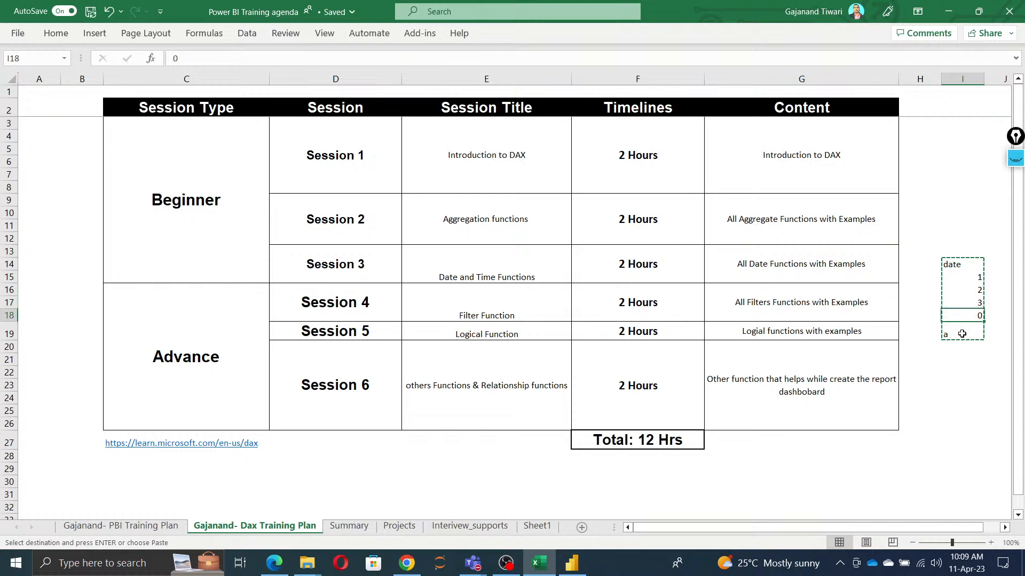
pyautogui.click(958, 336)
# Step: Return to Power BI Desktop, add the maxnewdax measure to a new visual and place it below the MAXDAX values
pyautogui.hotkey('alt', 'Tab')
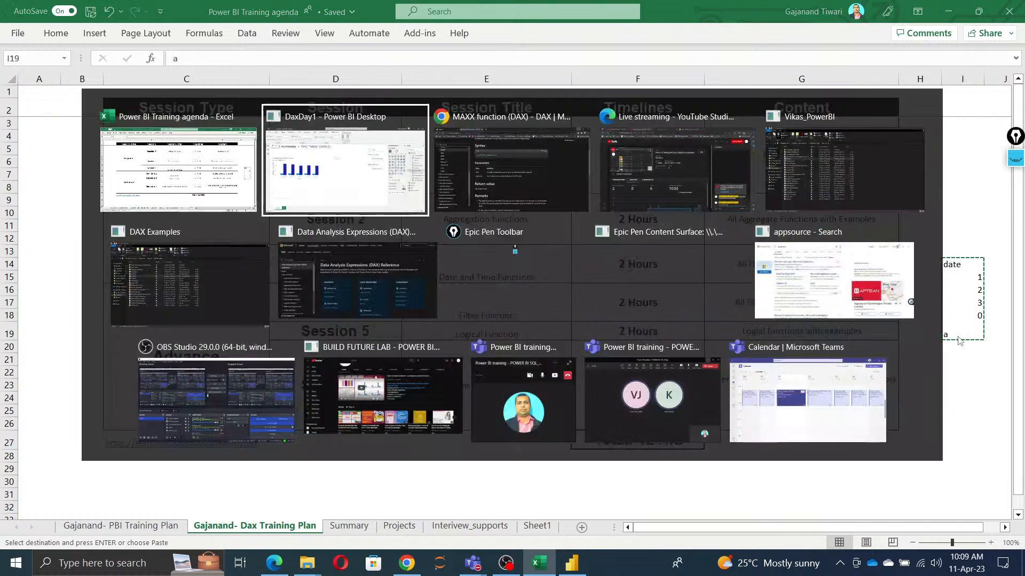
pyautogui.click(446, 347)
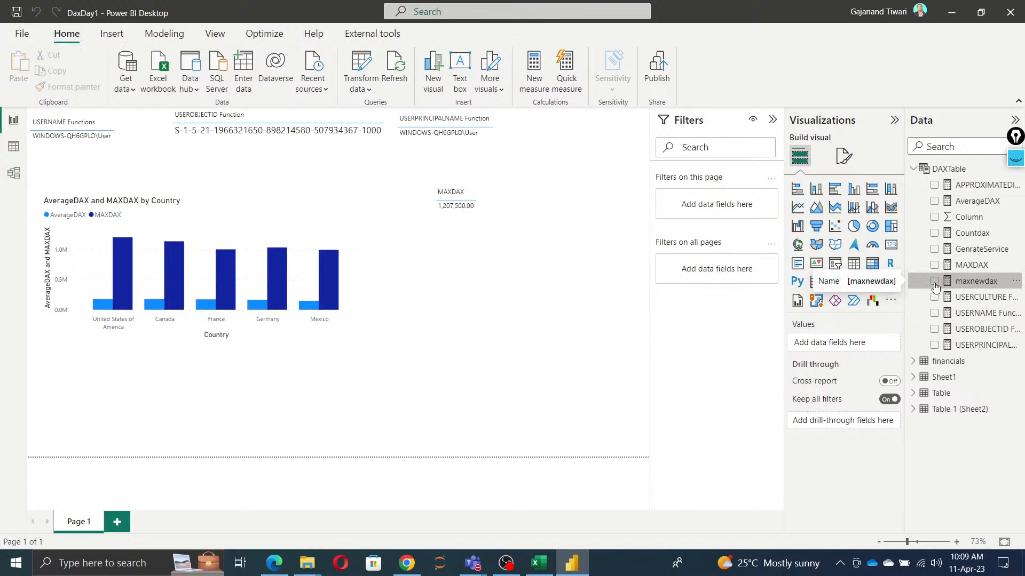
pyautogui.click(935, 282)
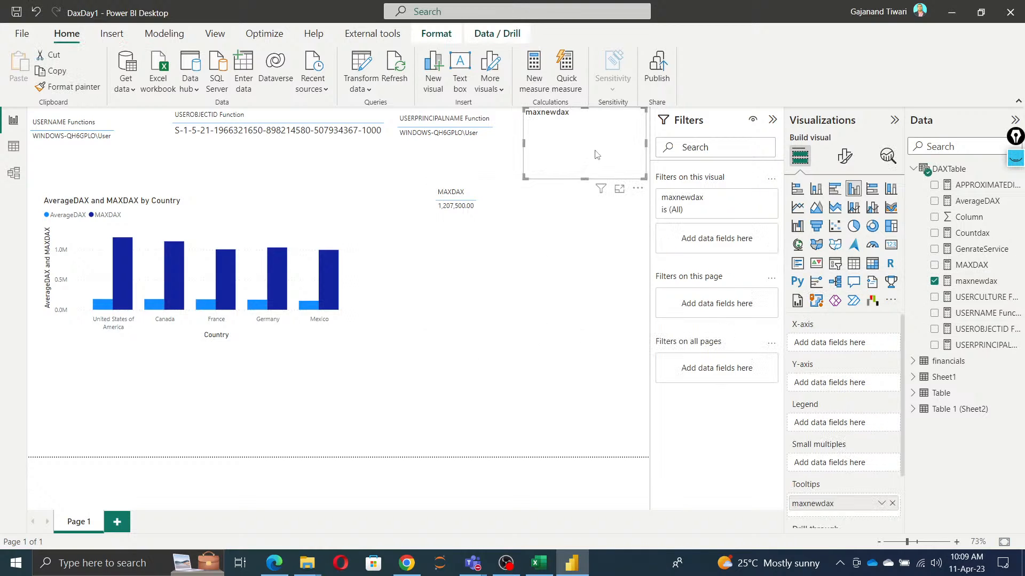
pyautogui.moveTo(595, 155); pyautogui.dragTo(508, 345)
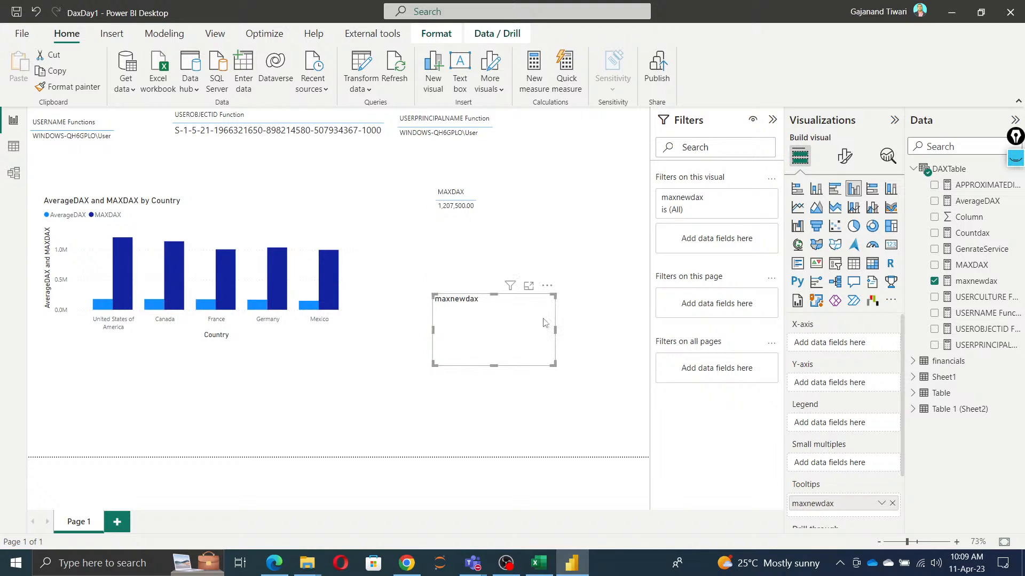
# Step: Switch back to Excel and examine the sample date column, enlarged to 145%, including its text entry
pyautogui.hotkey('alt', 'Tab')
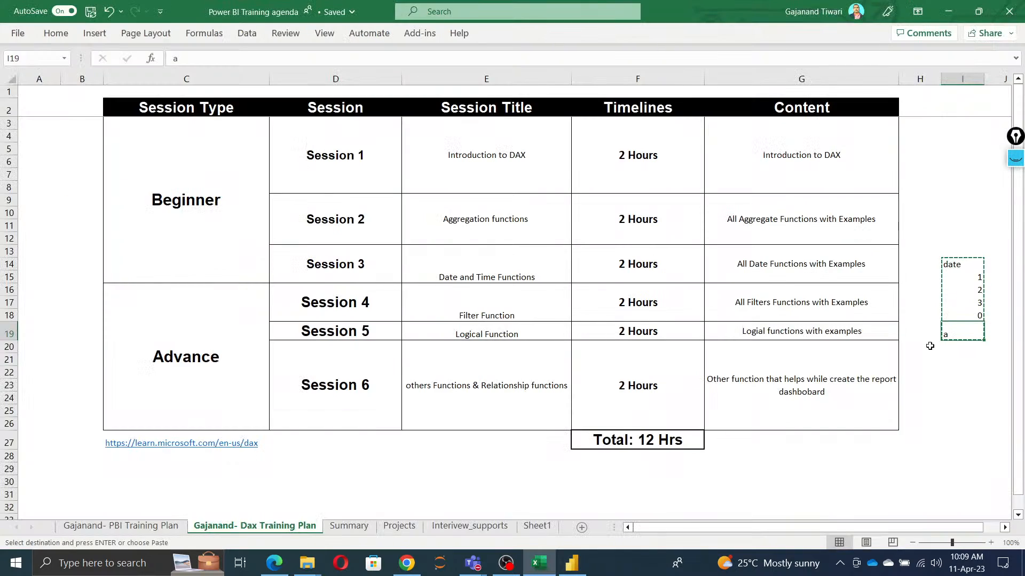
pyautogui.moveTo(956, 529); pyautogui.dragTo(972, 530)
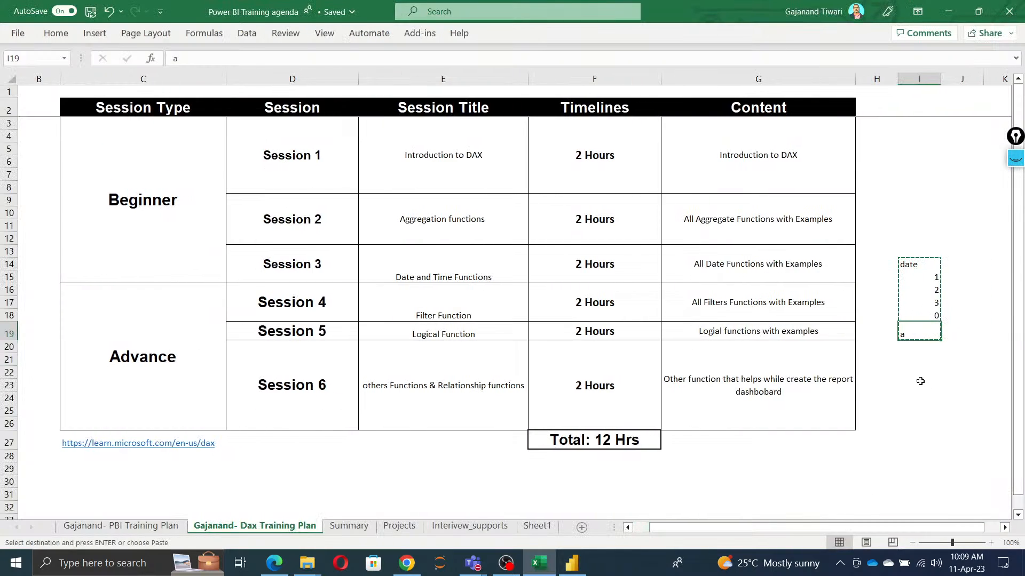
pyautogui.scroll(3, 924, 344)
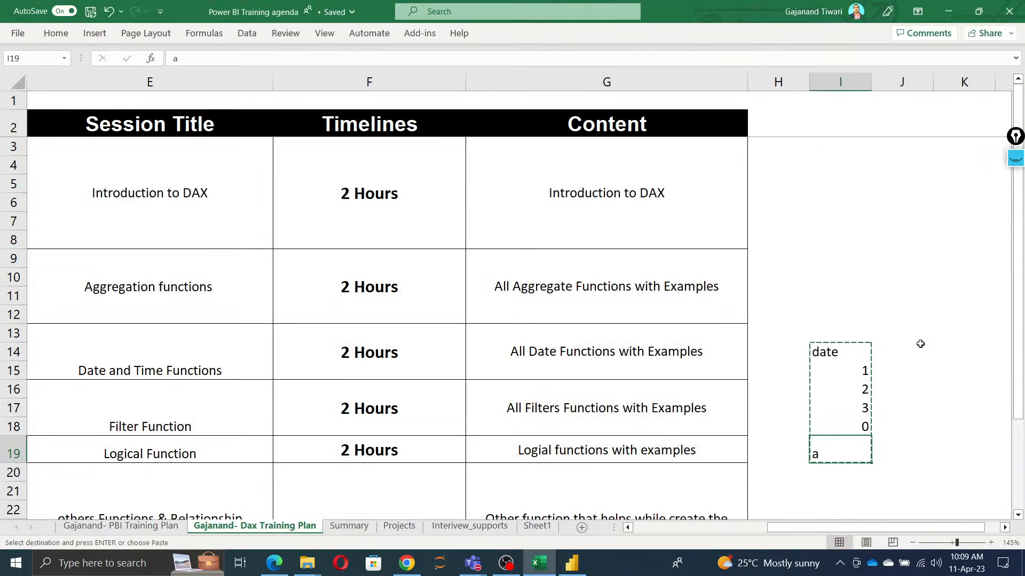
pyautogui.moveTo(926, 344); pyautogui.dragTo(895, 307)
pyautogui.click(942, 380)
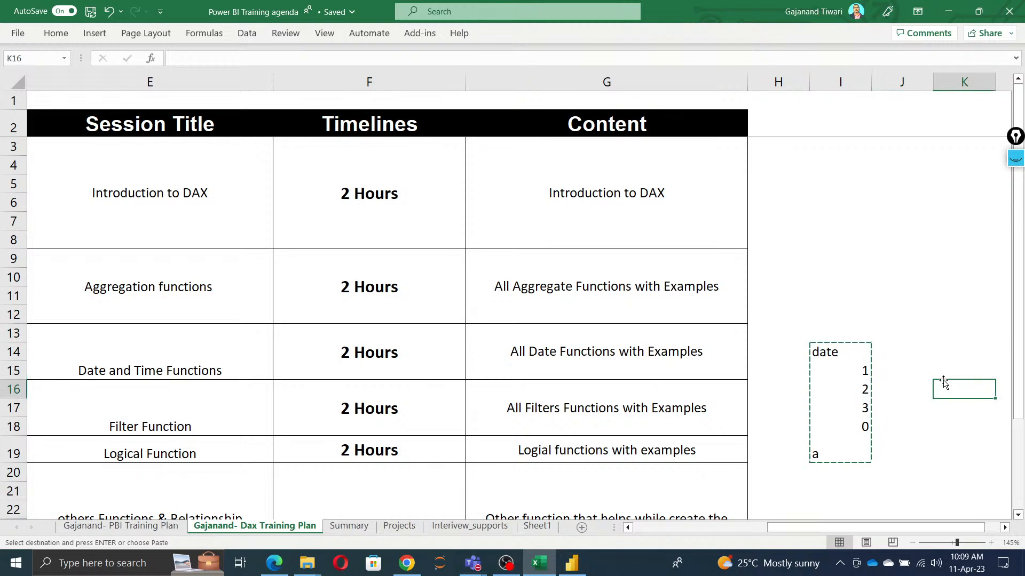
# Step: Check the participants in the Teams meeting window and minimise it
pyautogui.click(472, 563)
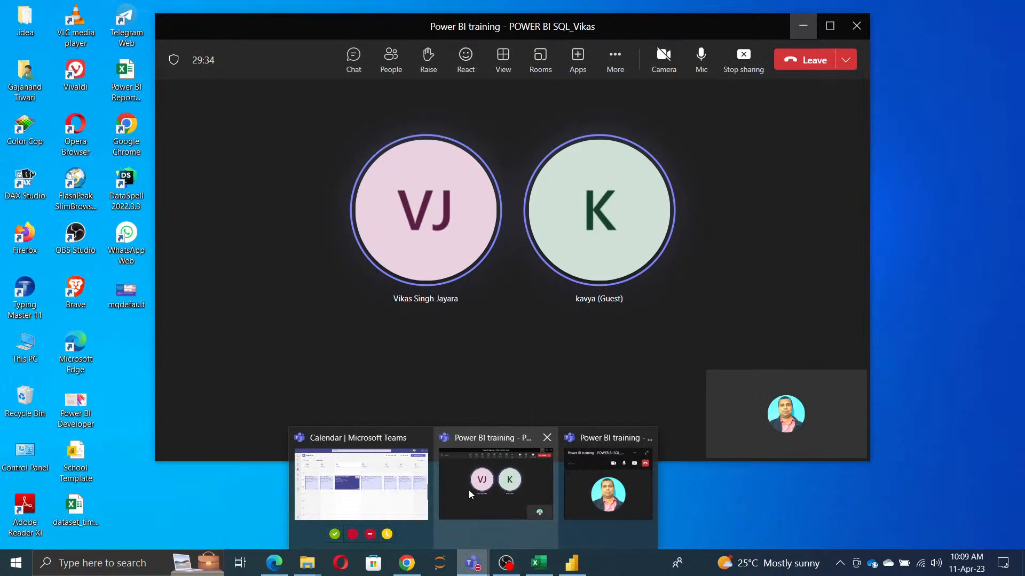
pyautogui.click(468, 490)
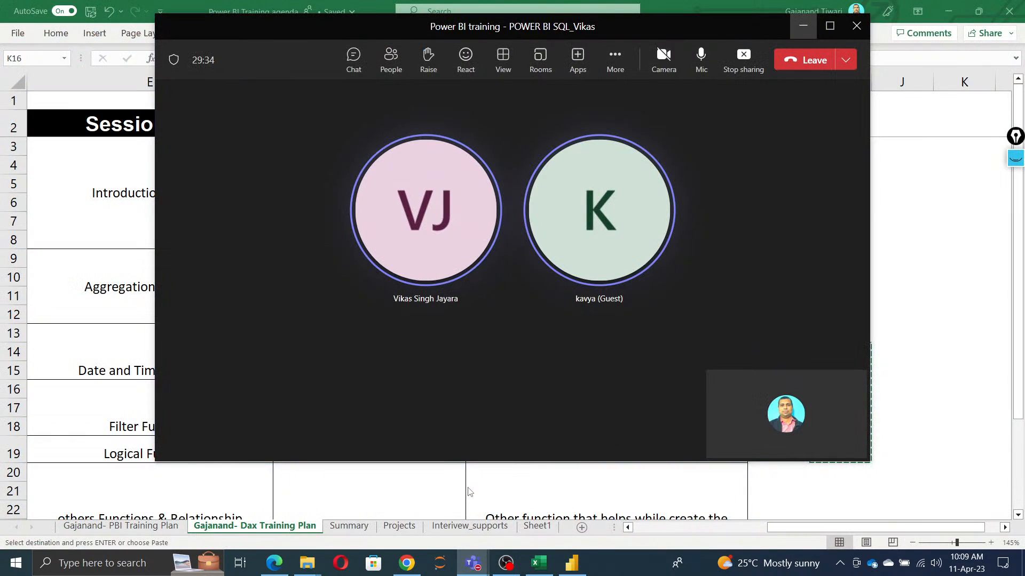
pyautogui.click(804, 26)
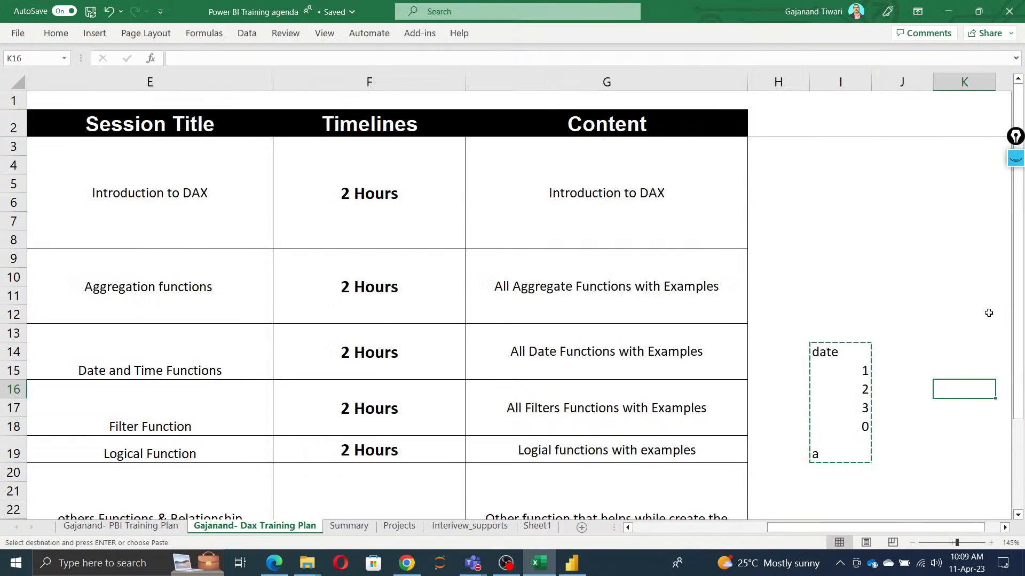
pyautogui.click(919, 223)
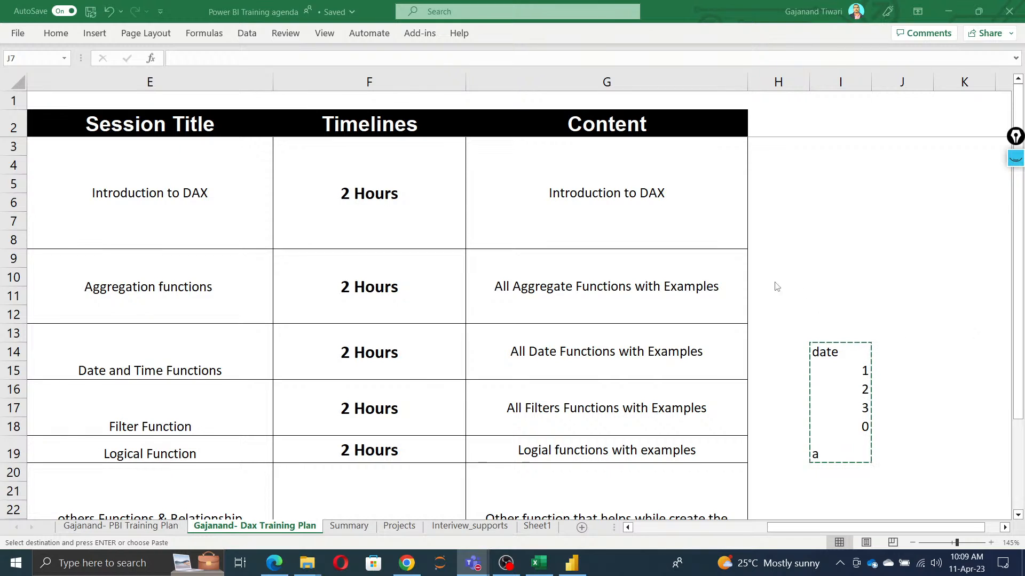
pyautogui.hotkey('alt', 'Tab')
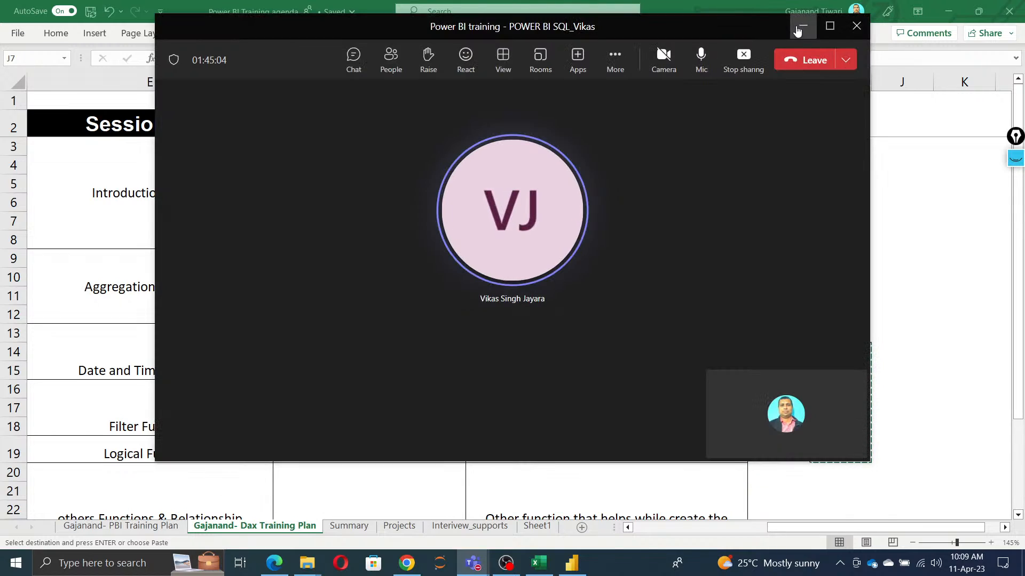
pyautogui.click(802, 27)
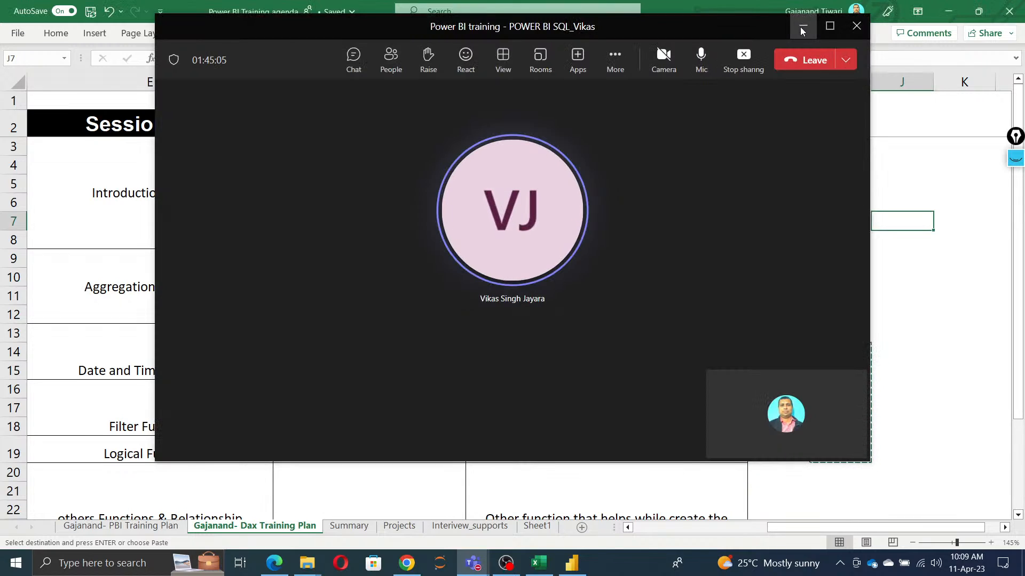
# Step: Return to Power BI Desktop, remove maxnewdax from the new visual's tooltips and change the visual to a Card
pyautogui.click(948, 13)
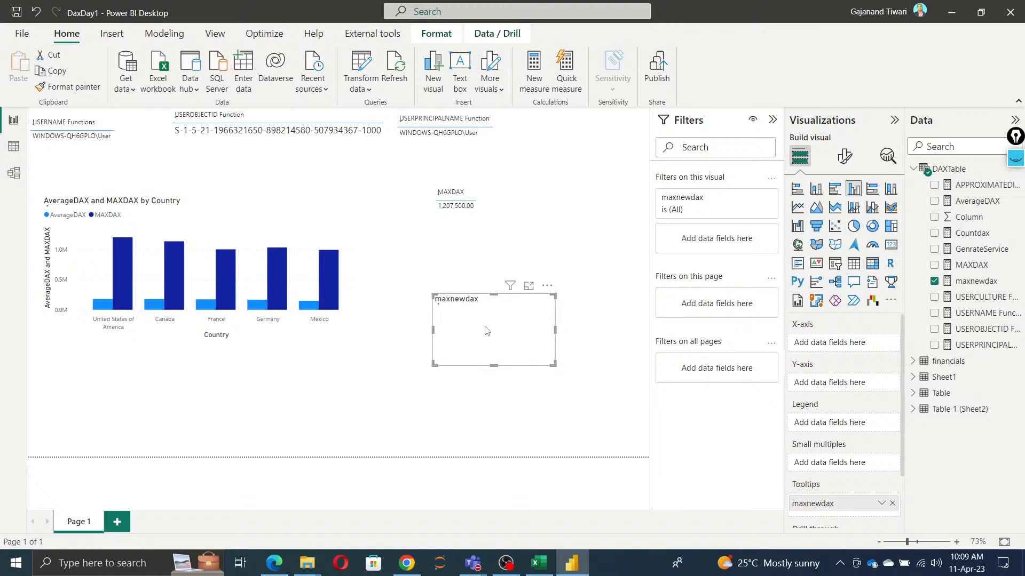
pyautogui.click(892, 503)
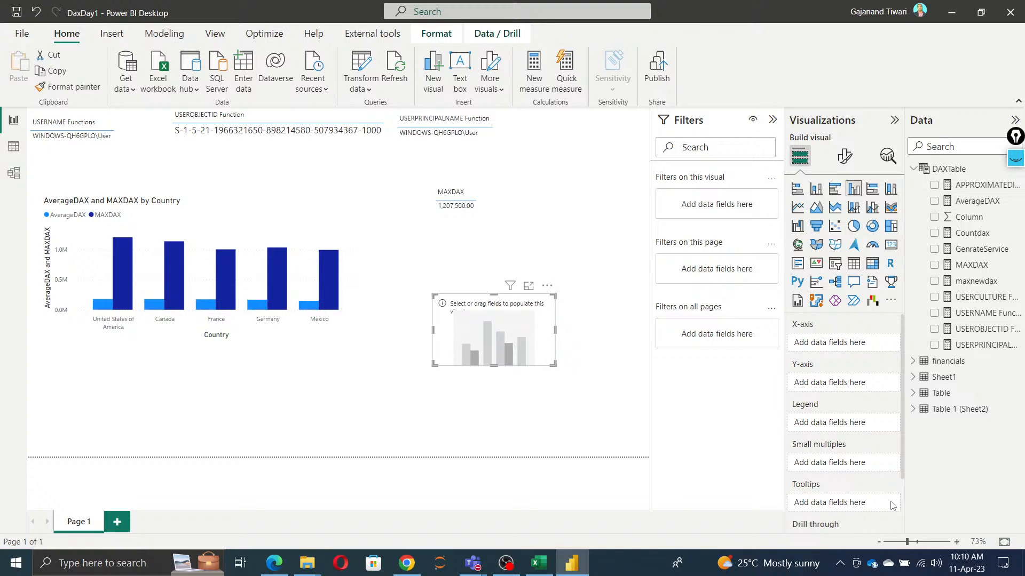
pyautogui.click(891, 245)
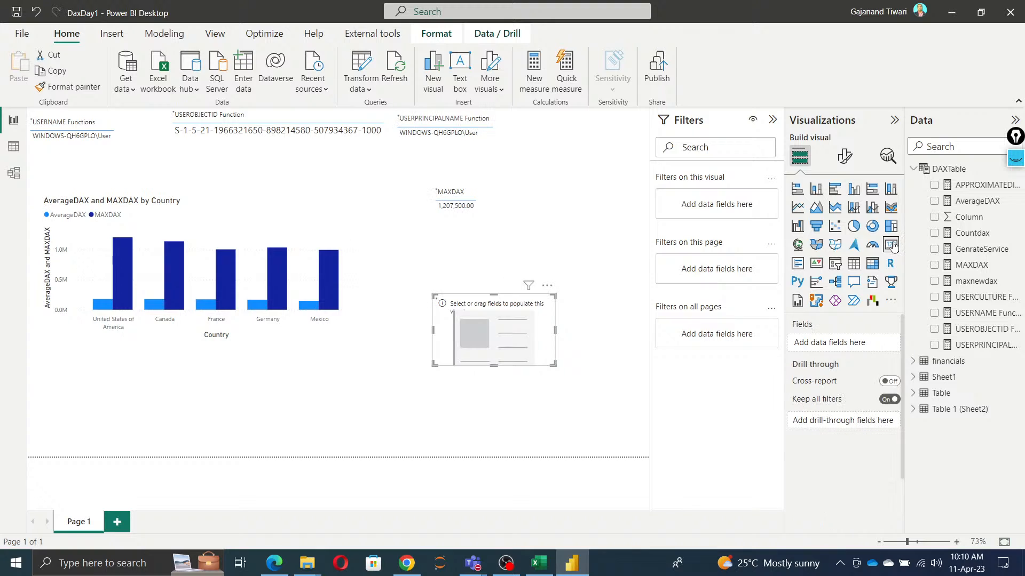
pyautogui.click(935, 266)
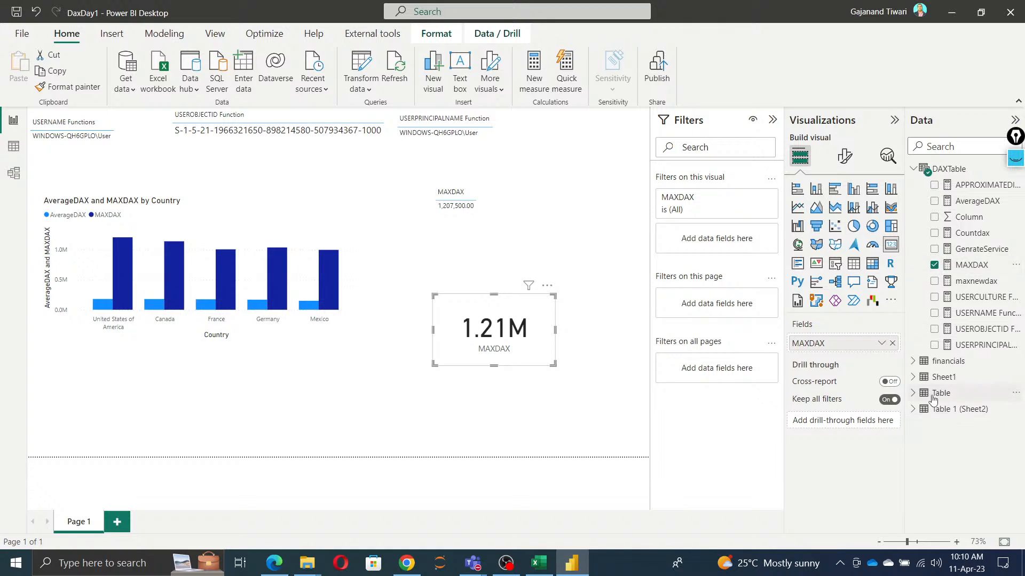
pyautogui.click(913, 410)
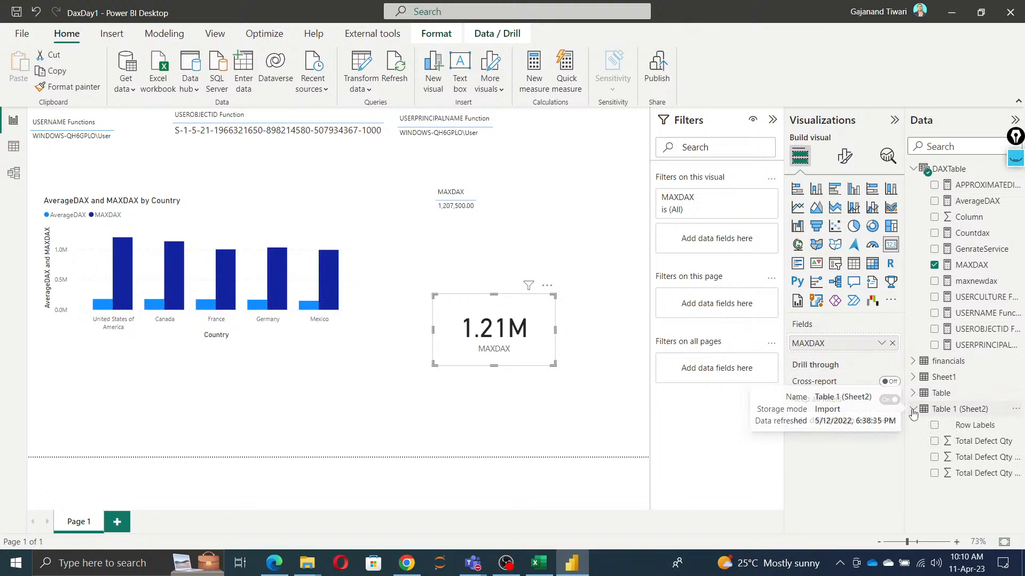
pyautogui.click(913, 409)
pyautogui.click(914, 394)
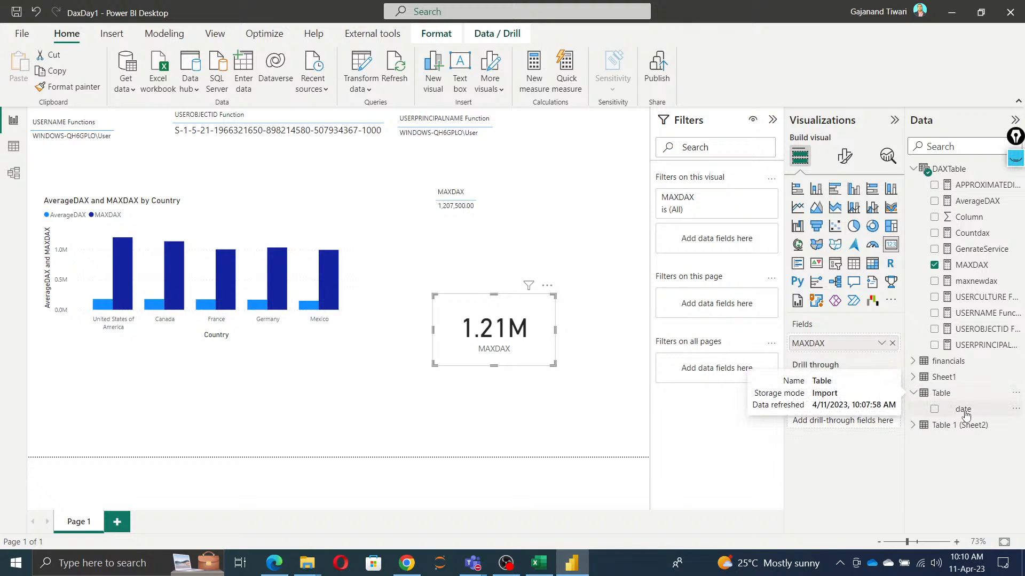
pyautogui.click(934, 265)
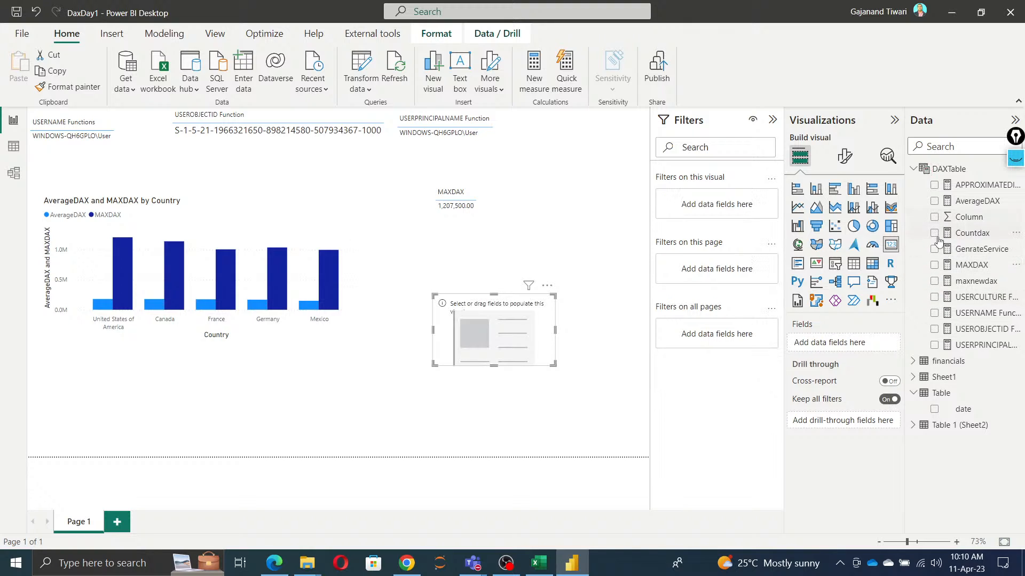
# Step: Show the maxnewdax measure in the card and change its formula to MAXA('Table'[date])
pyautogui.click(934, 281)
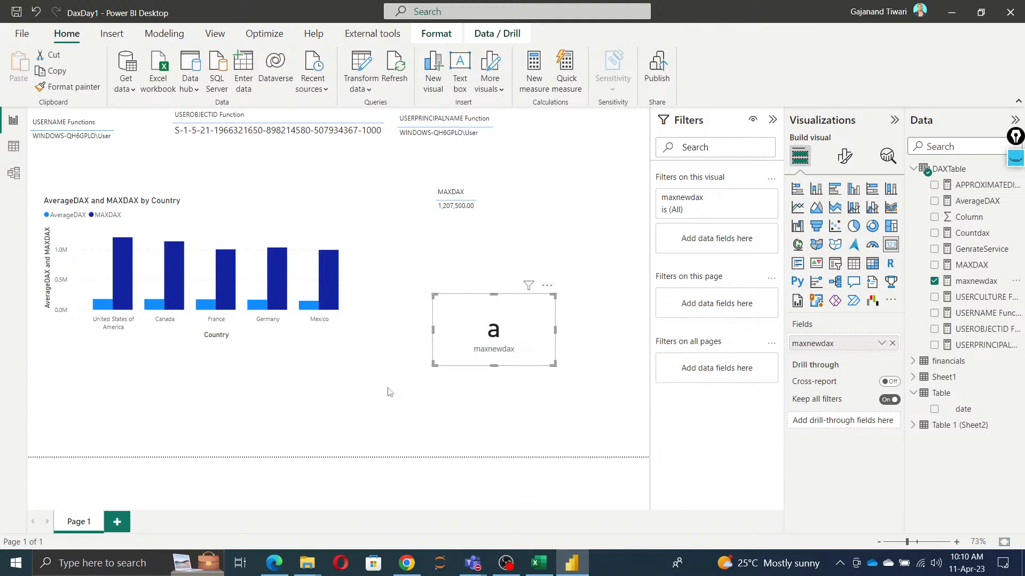
pyautogui.click(974, 282)
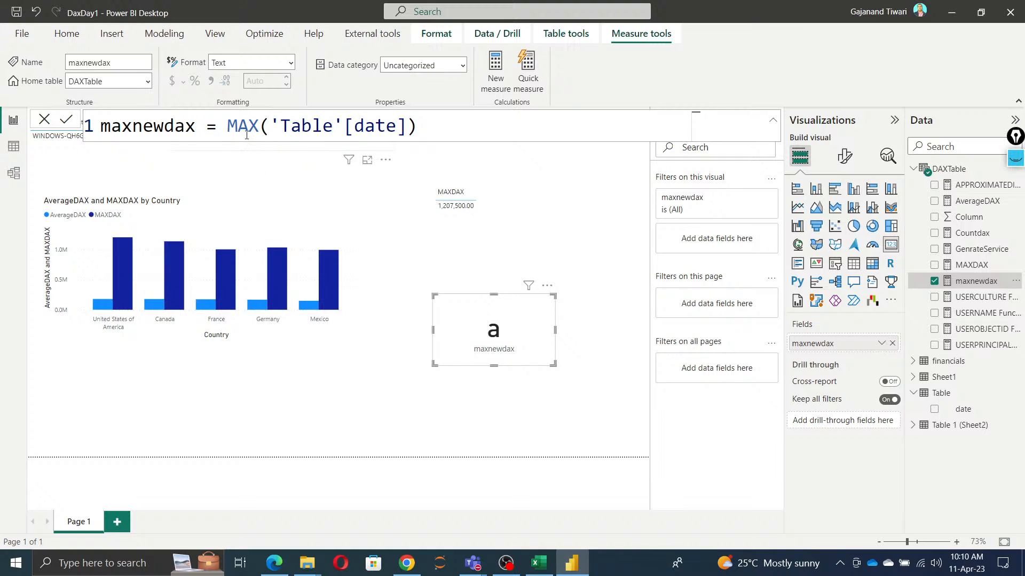
pyautogui.doubleClick(258, 126)
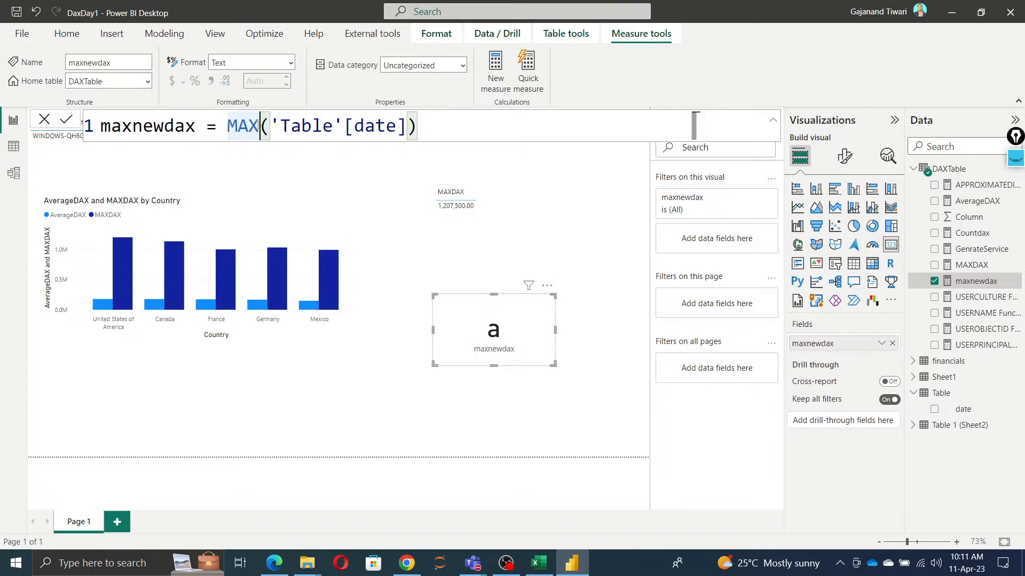
pyautogui.write('a')
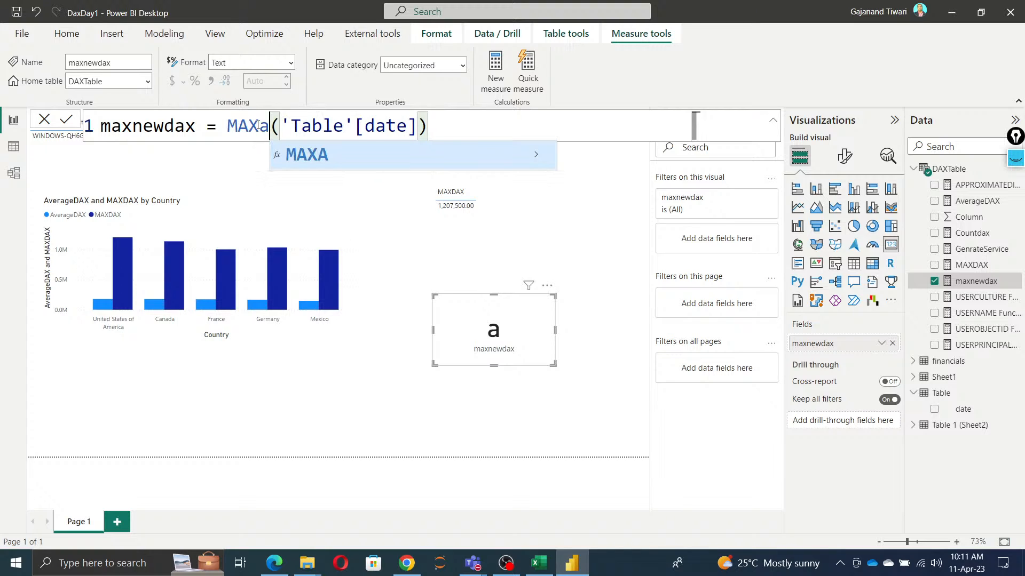
pyautogui.press('Tab')
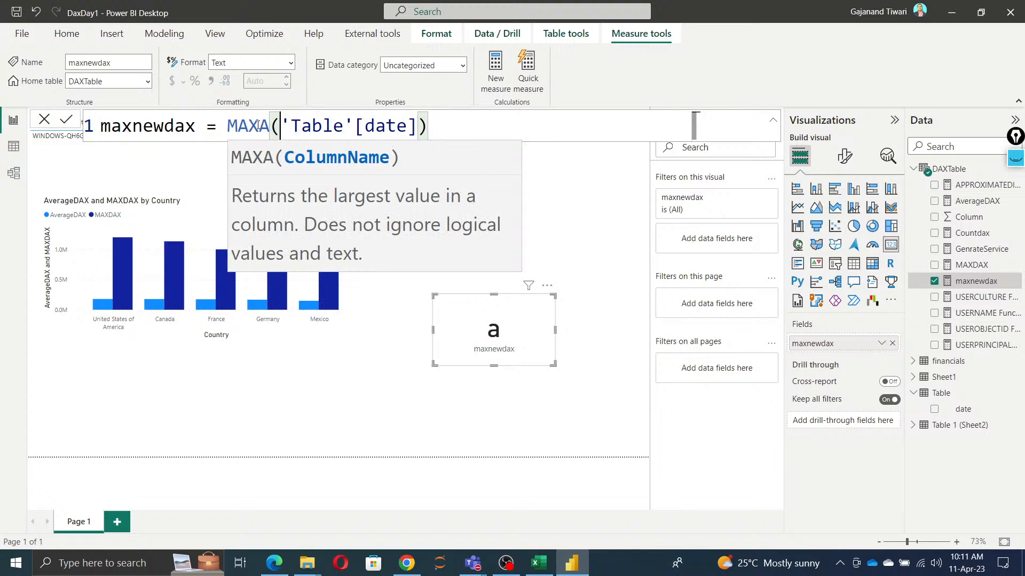
pyautogui.click(68, 121)
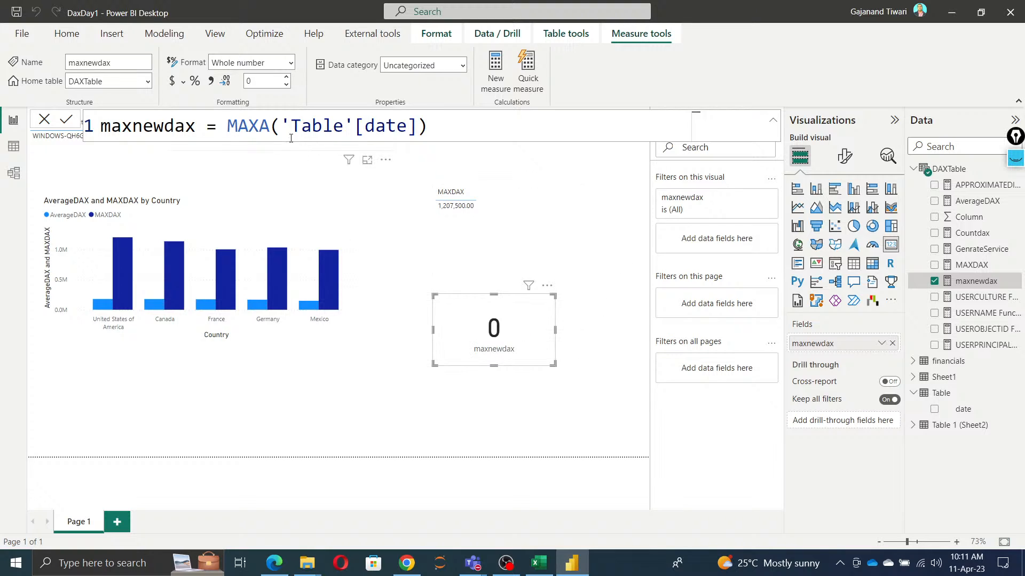
# Step: Rewrite the maxnewdax formula as MAXX('Table','Table'[date]) and commit it
pyautogui.press('BackSpace')
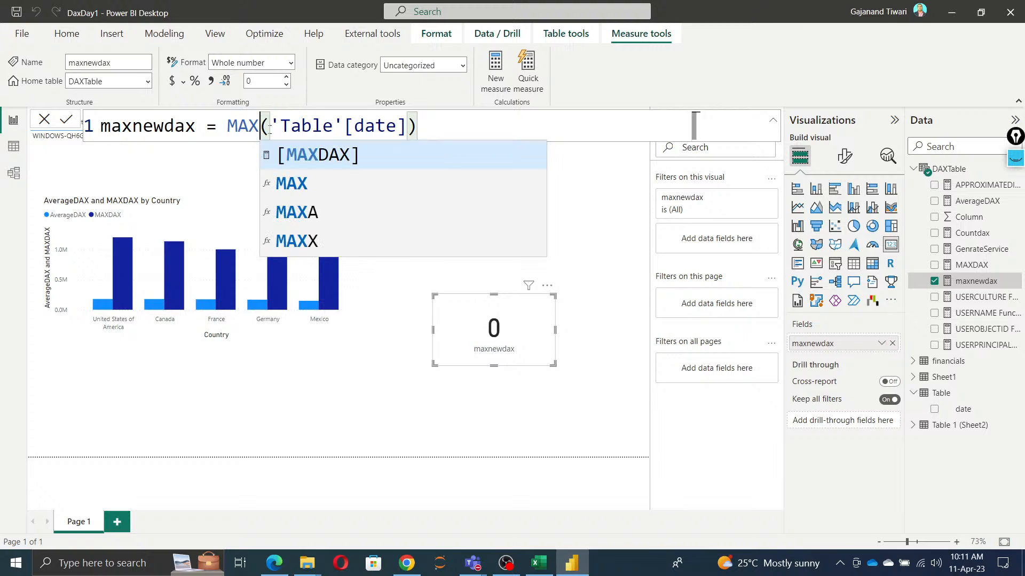
pyautogui.press('Down')
pyautogui.press('Down')
pyautogui.press('Down')
pyautogui.press('Tab')
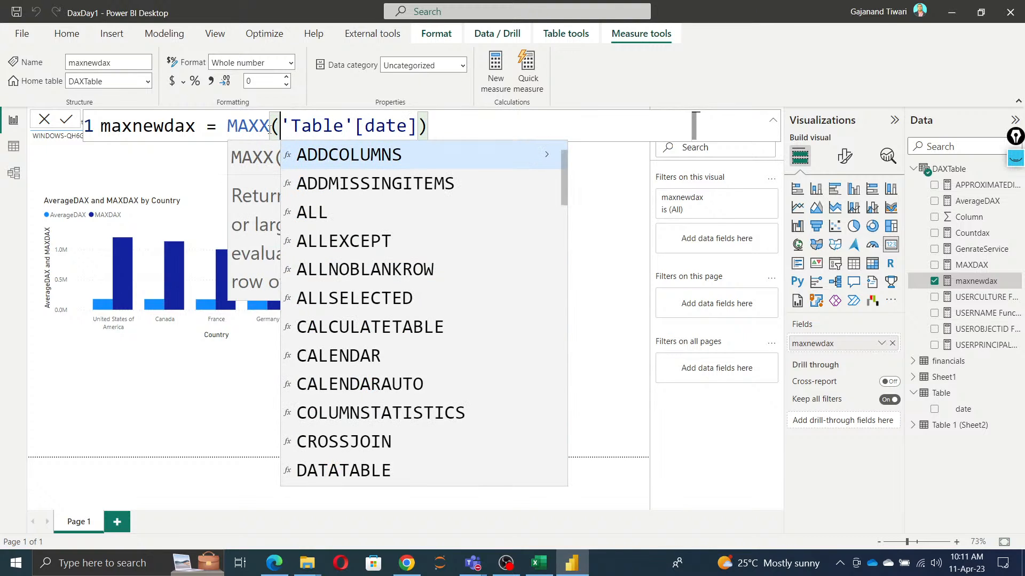
pyautogui.write('tab')
pyautogui.press('Tab')
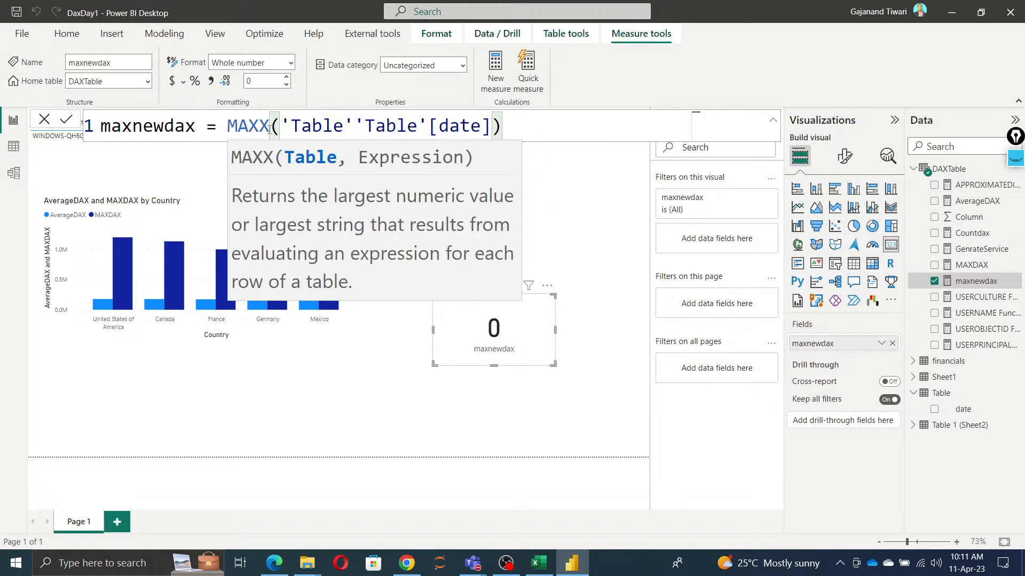
pyautogui.write(',')
pyautogui.click(516, 127)
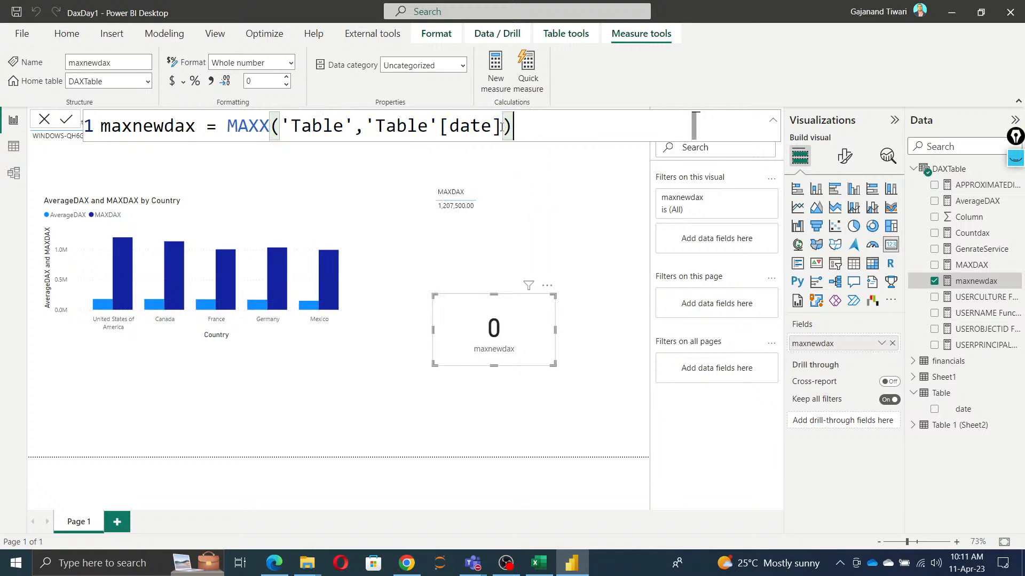
pyautogui.click(58, 122)
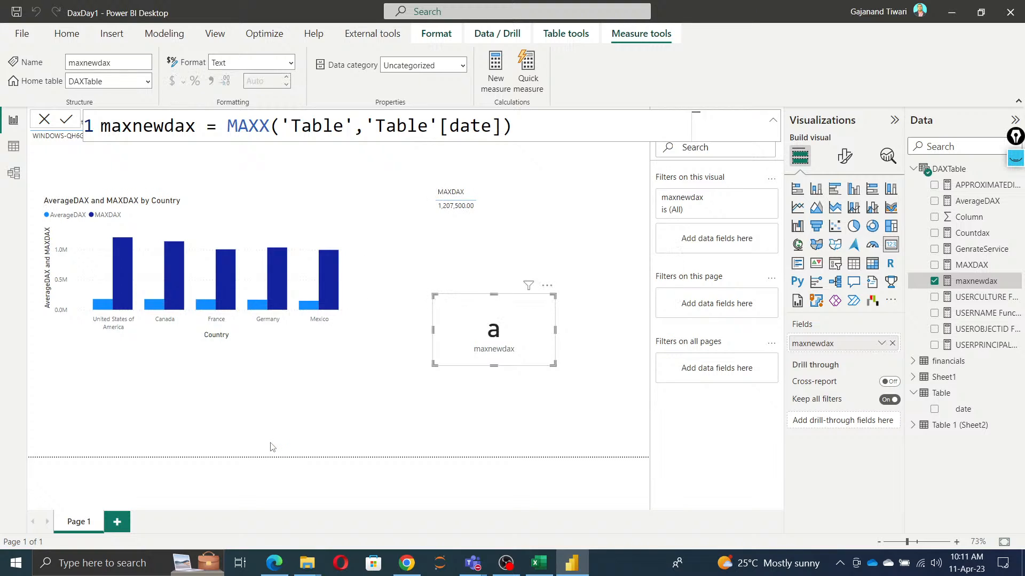
# Step: Save the DaxDay1 report and close Power BI Desktop
pyautogui.click(17, 13)
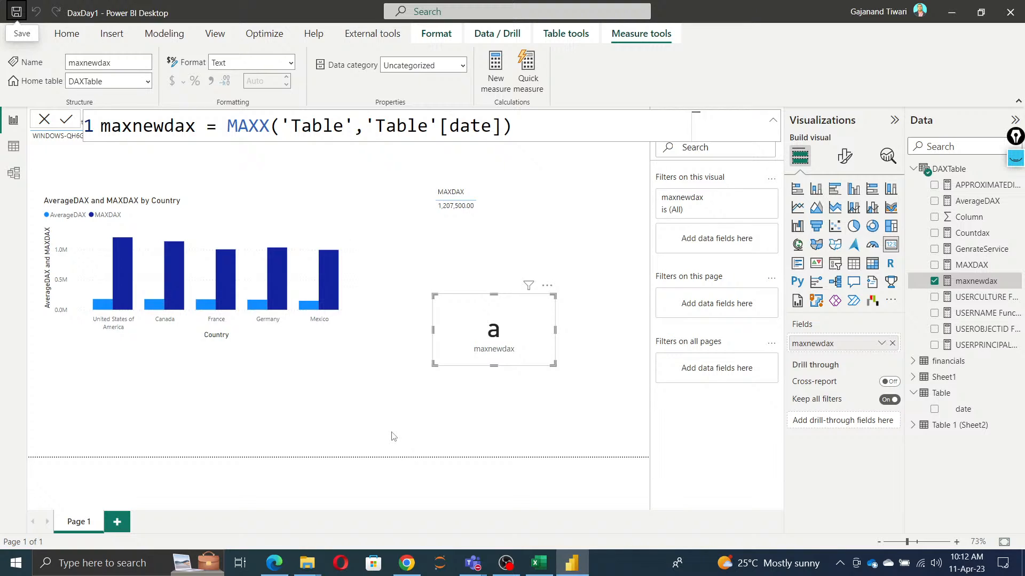
pyautogui.click(19, 15)
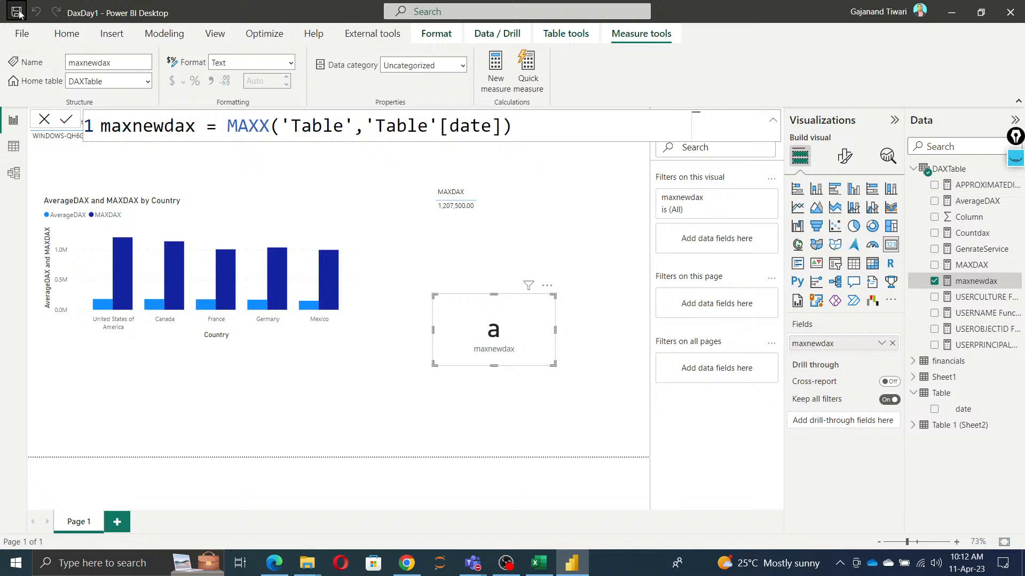
pyautogui.click(1010, 13)
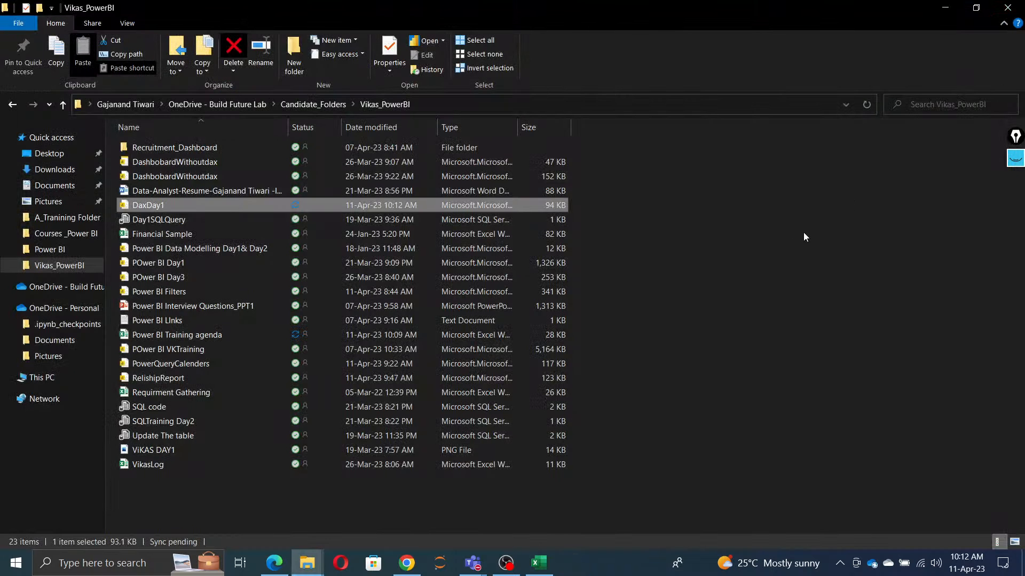
# Step: Check the DAX training plan in Excel and the livestream dashboard in Edge
pyautogui.click(537, 565)
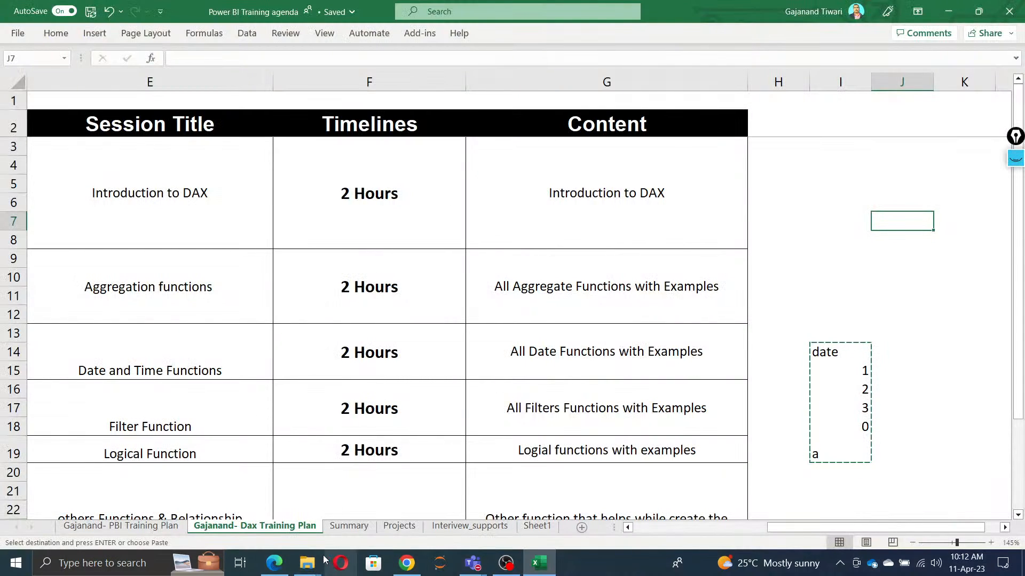
pyautogui.click(274, 566)
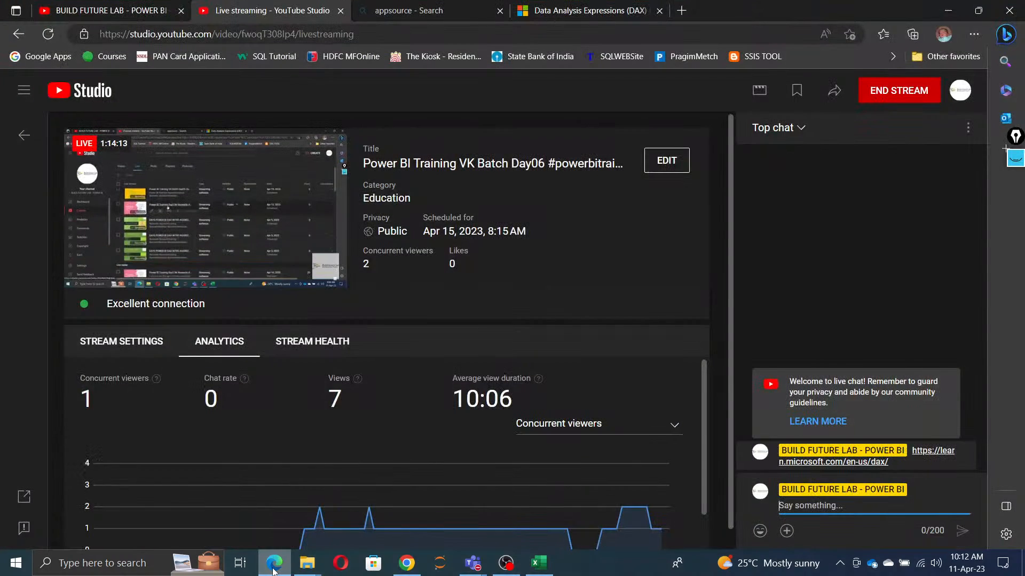
pyautogui.click(273, 566)
# Step: Switch to the DAX reference in Chrome and examine the listed date and time functions and filter functions
pyautogui.click(407, 563)
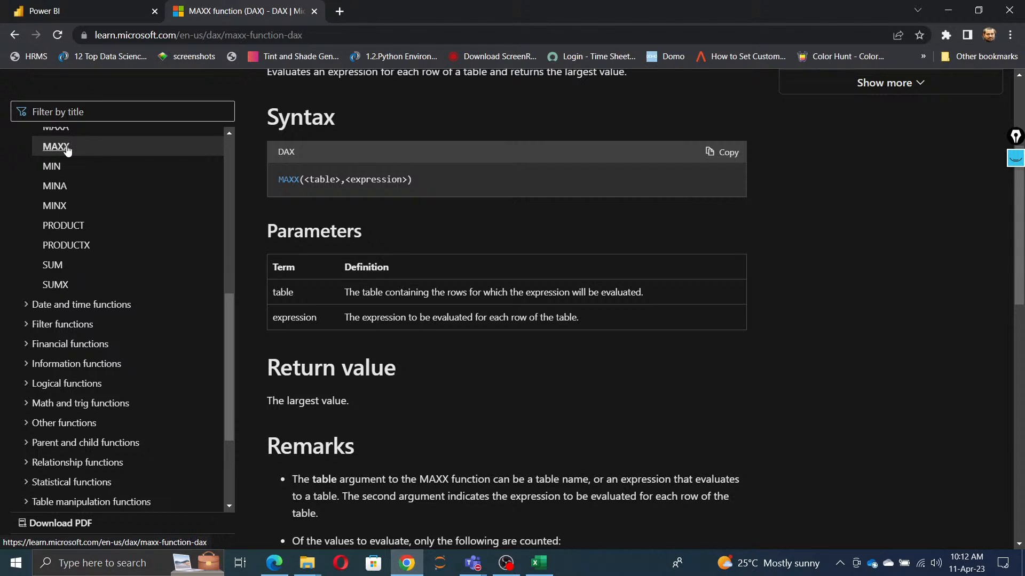
pyautogui.click(26, 307)
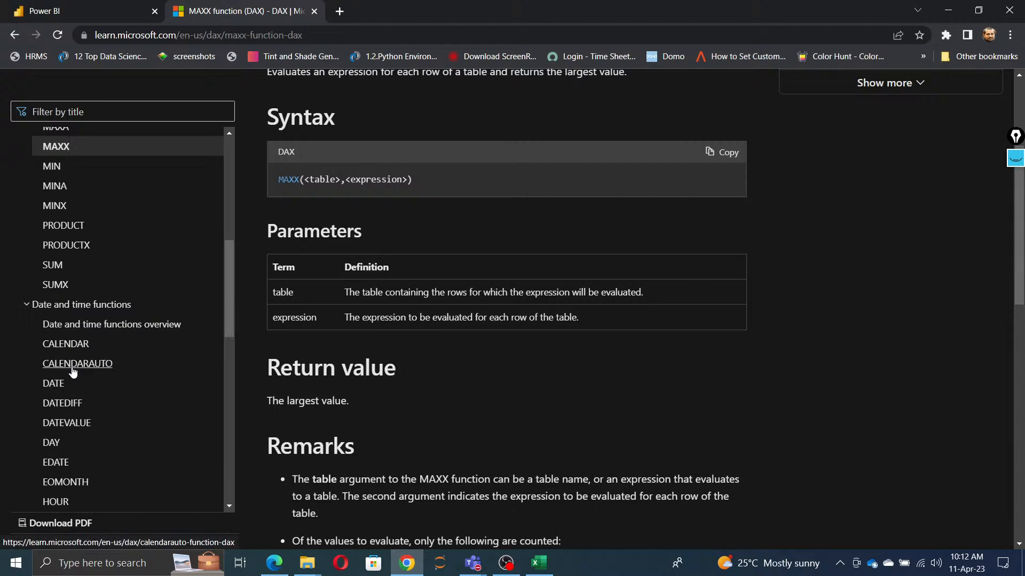
pyautogui.scroll(-3, 80, 358)
pyautogui.scroll(-4, 76, 358)
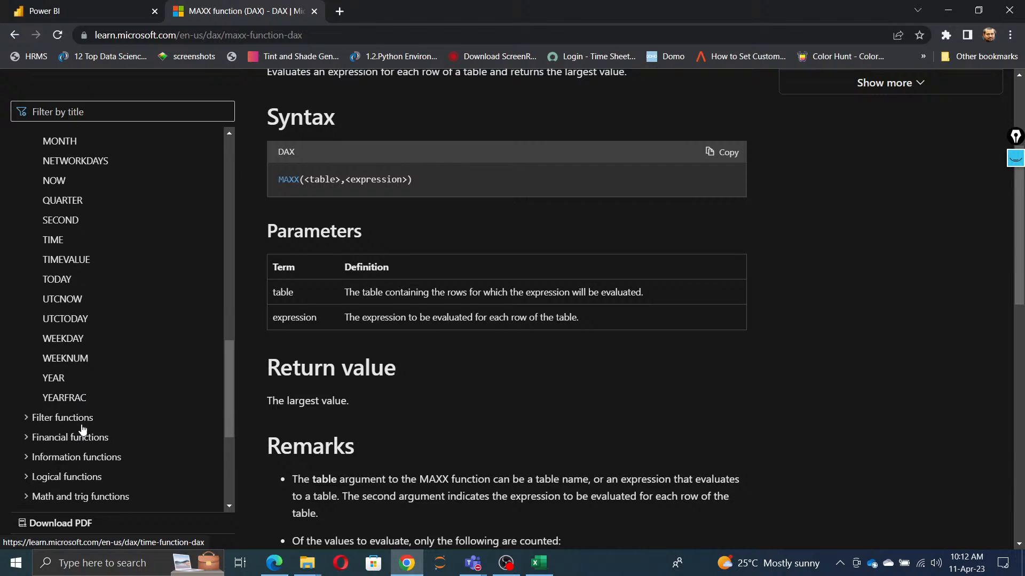
pyautogui.click(27, 419)
pyautogui.scroll(-6, 106, 411)
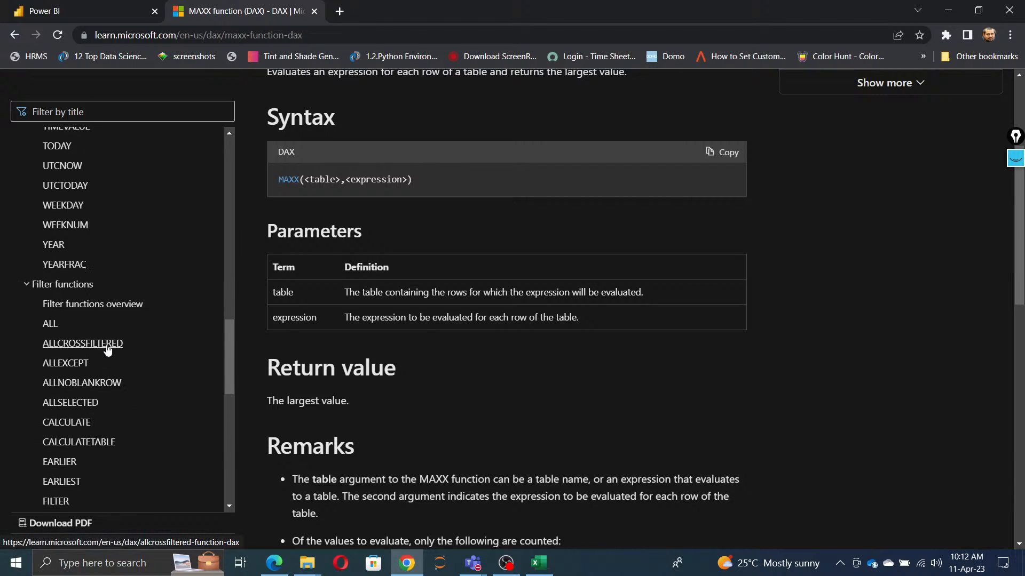
pyautogui.scroll(-2, 99, 403)
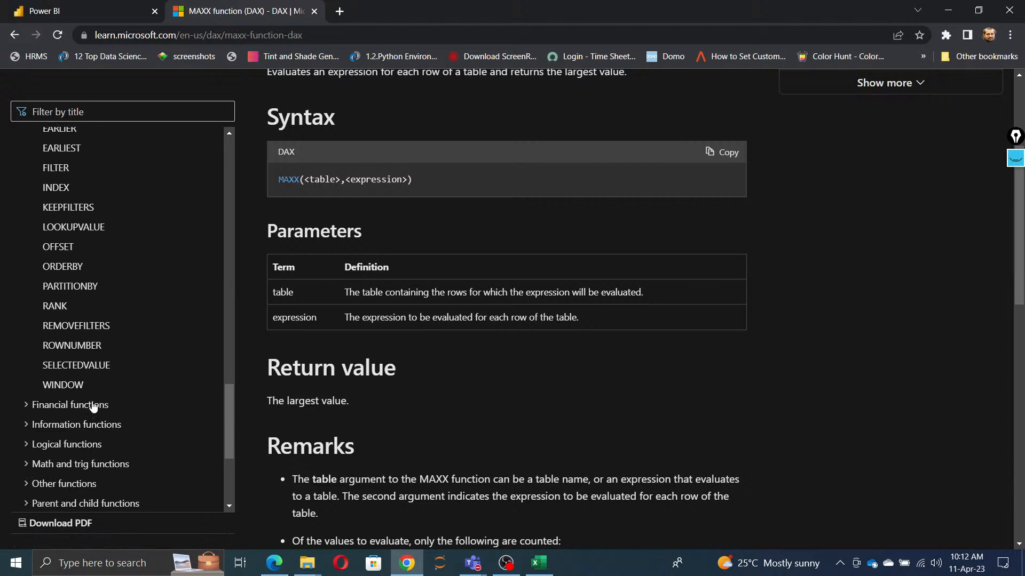
# Step: Look through the financial and information functions, the remaining function categories and the MAXX article, and minimise Chrome
pyautogui.click(27, 406)
pyautogui.scroll(-7, 115, 411)
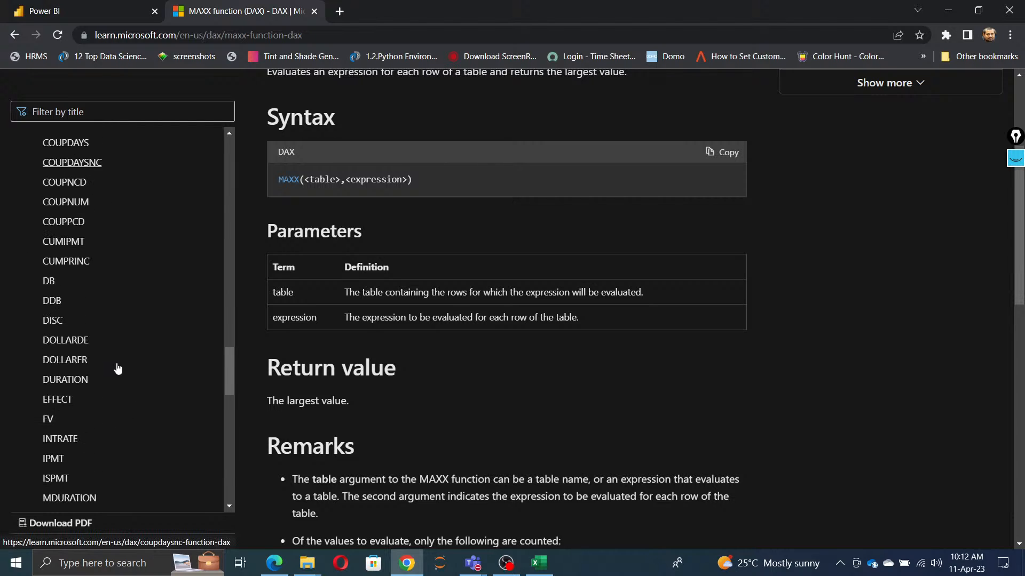
pyautogui.scroll(-10, 117, 368)
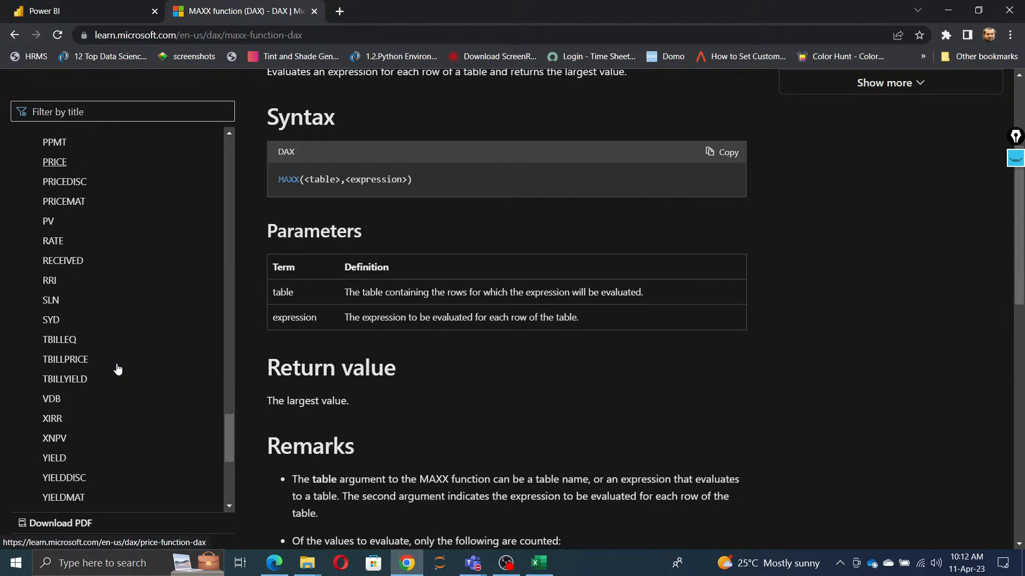
pyautogui.scroll(-5, 117, 369)
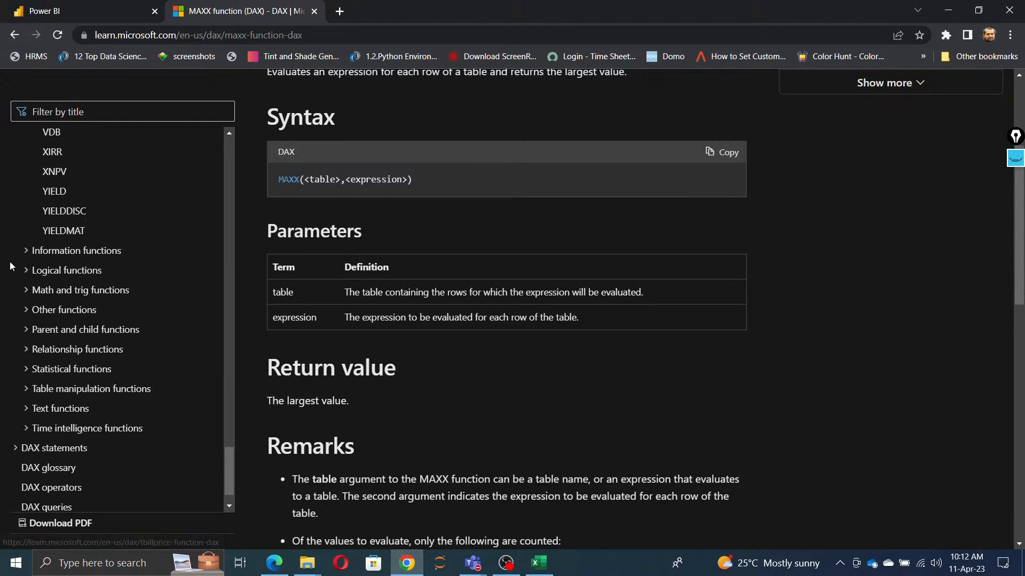
pyautogui.click(28, 258)
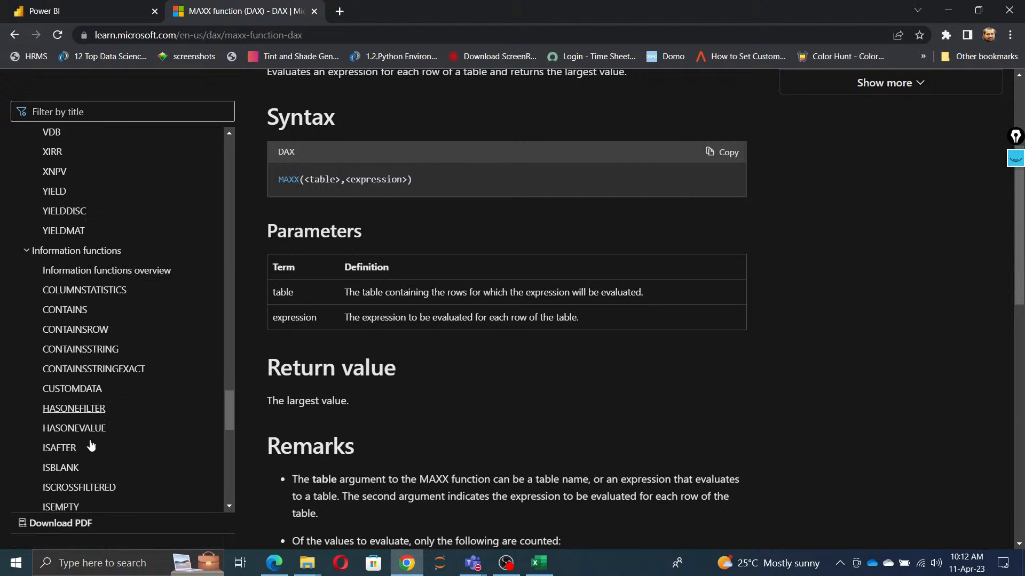
pyautogui.scroll(-3, 104, 399)
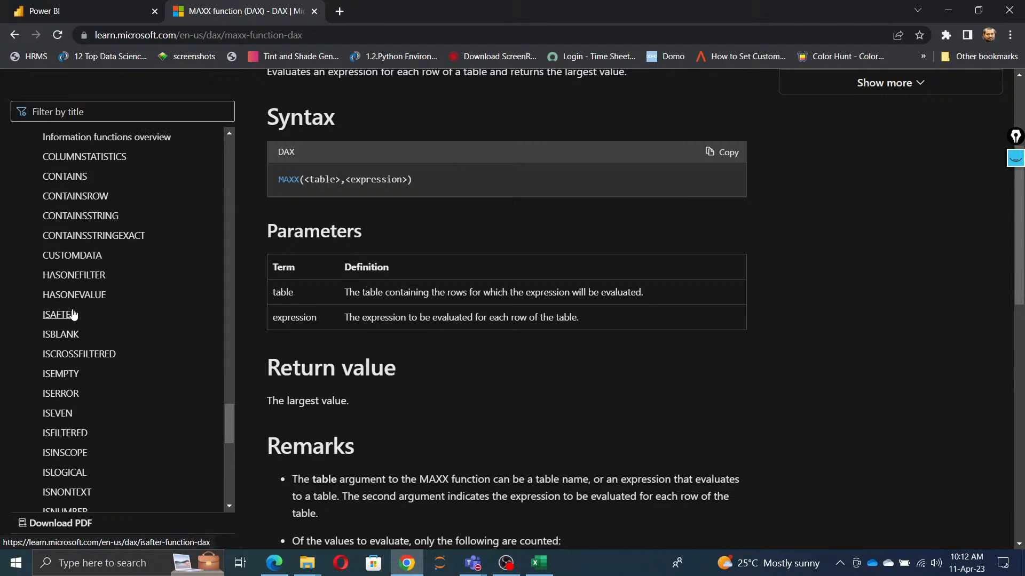
pyautogui.scroll(-10, 160, 453)
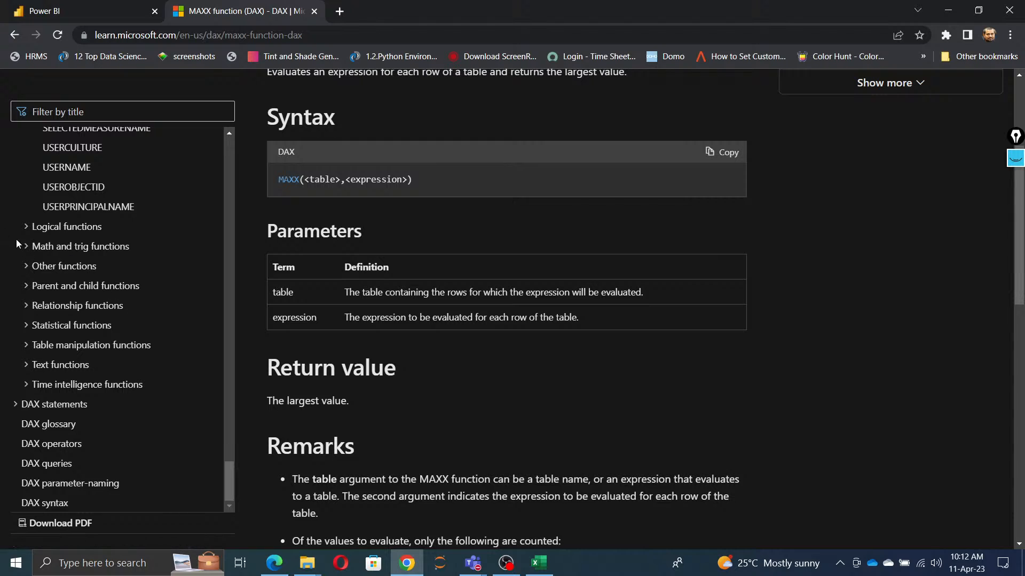
pyautogui.scroll(-1, 118, 478)
pyautogui.scroll(-3, 116, 480)
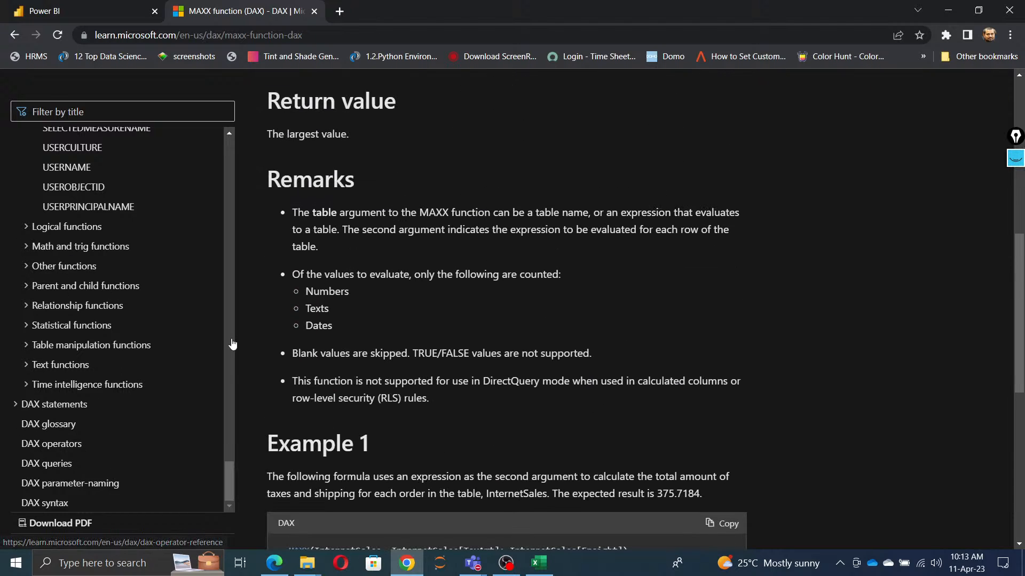
pyautogui.scroll(8, 463, 328)
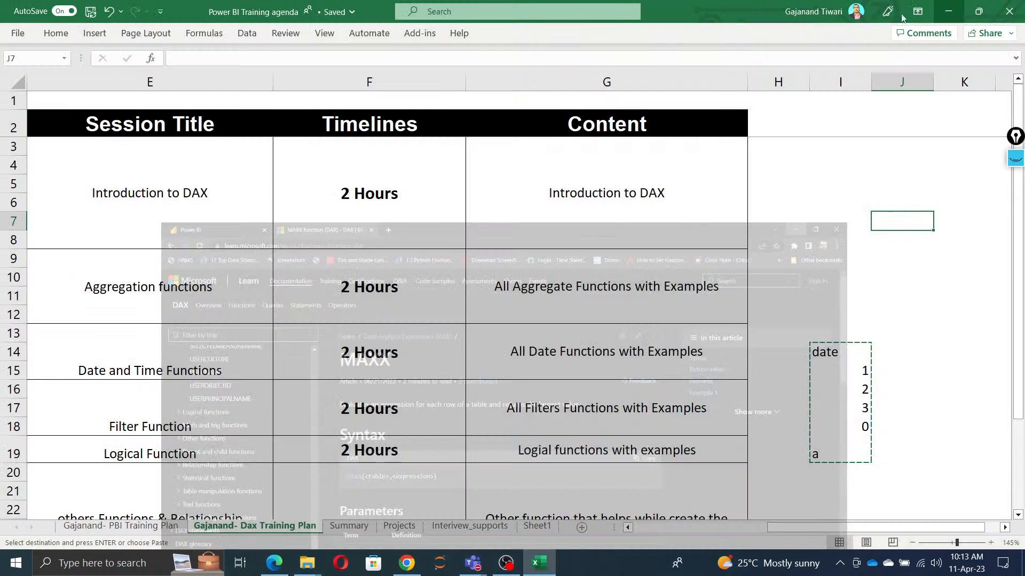
pyautogui.click(949, 10)
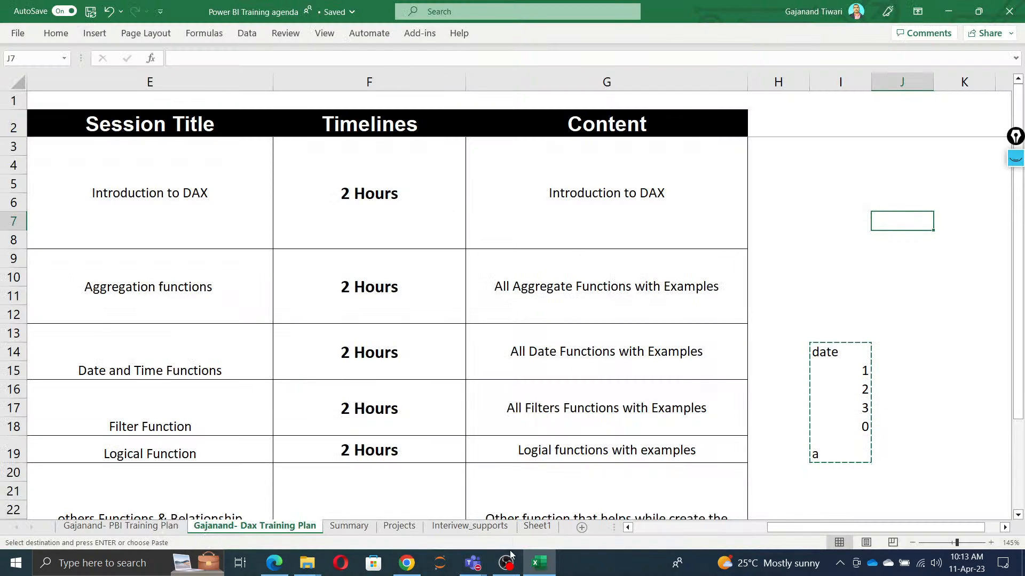
# Step: Switch to OBS Studio, dismiss the insufficient disk space dialog and go back to Edge
pyautogui.moveTo(506, 563)
pyautogui.click(506, 563)
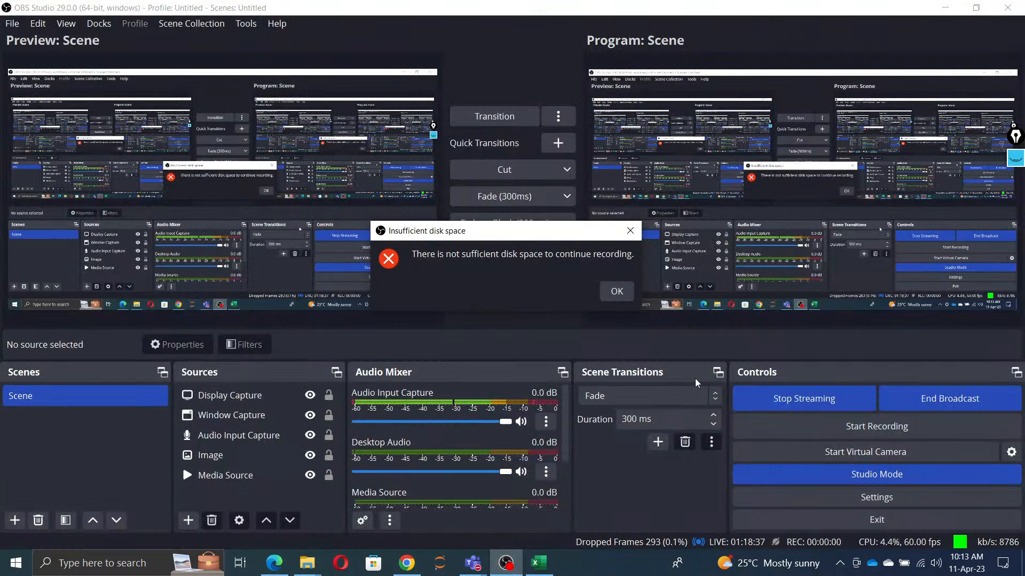
pyautogui.click(622, 294)
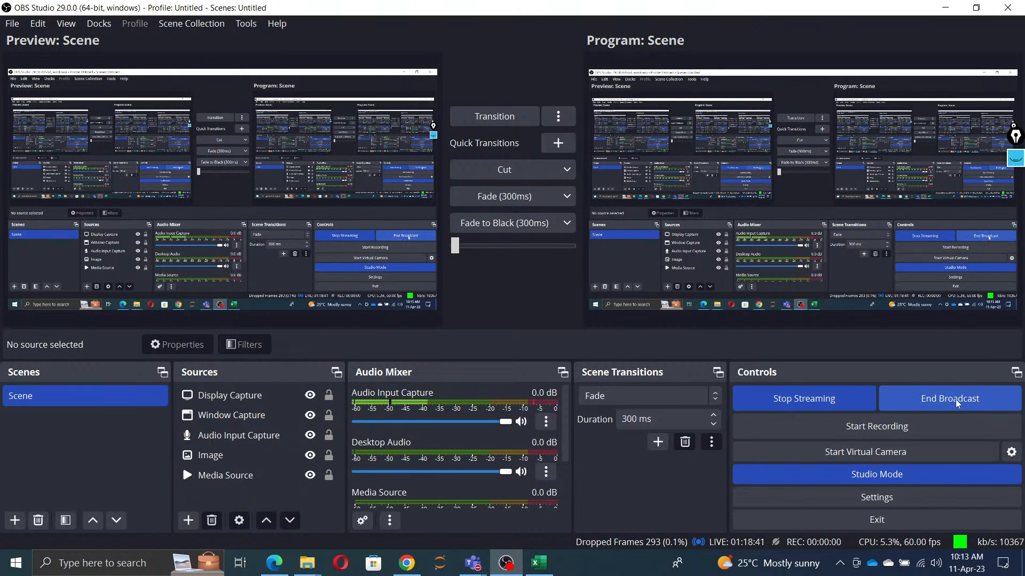
pyautogui.click(273, 566)
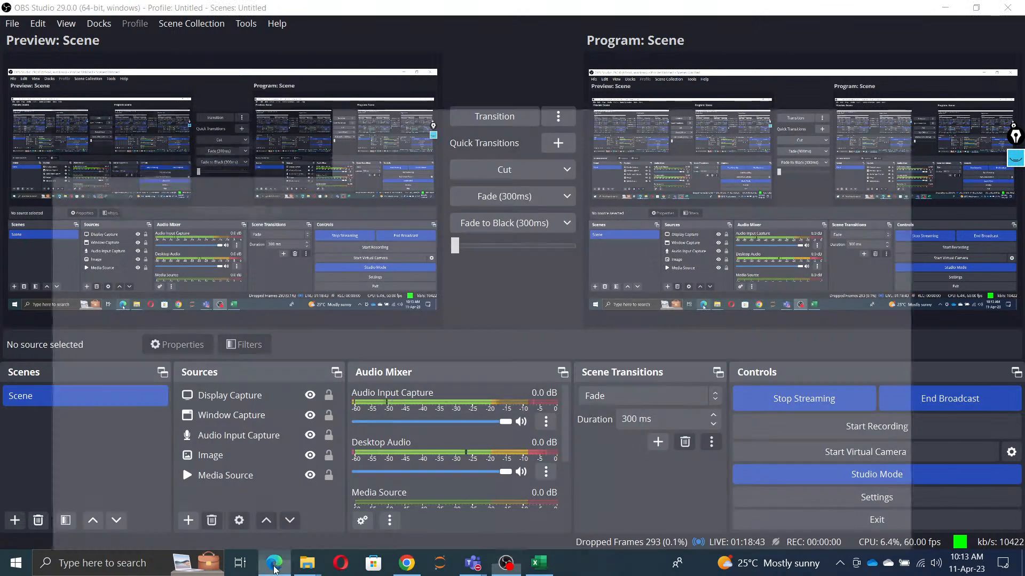